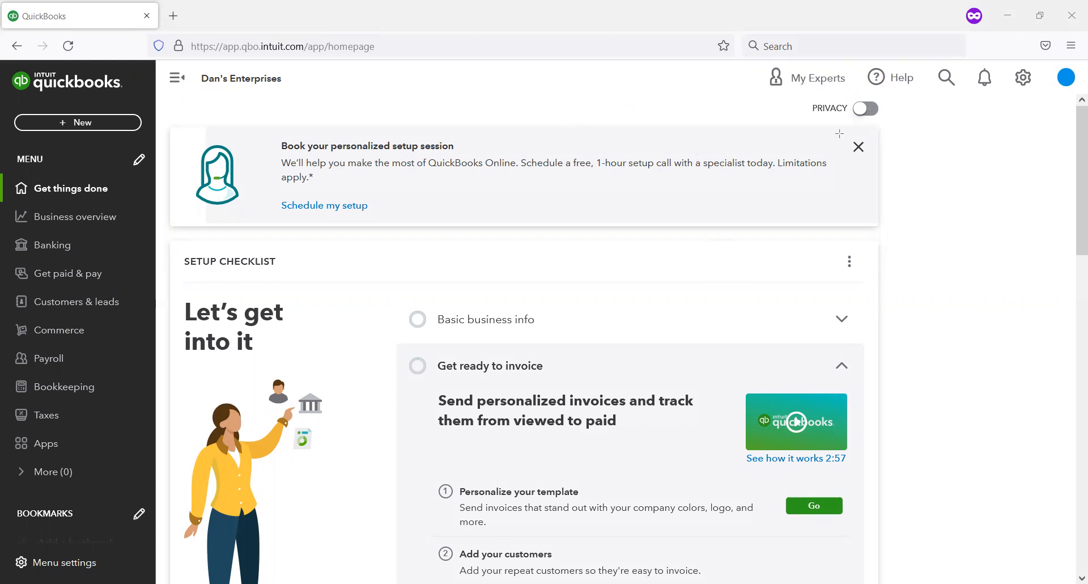
Step: Dismiss the personalized setup session banner and close the setup checklist as done
drag(836, 131, 895, 170)
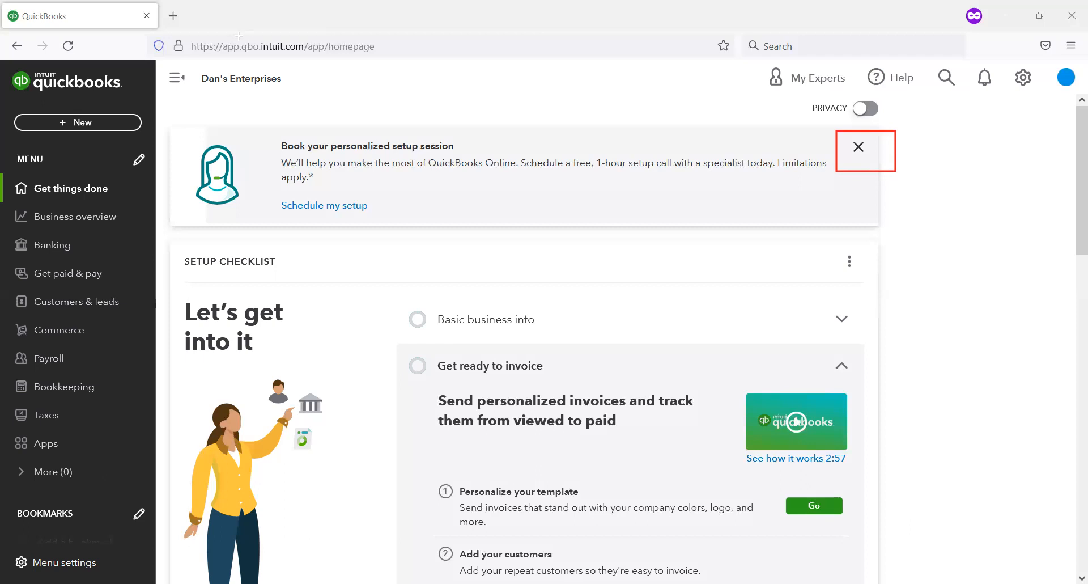
click(859, 148)
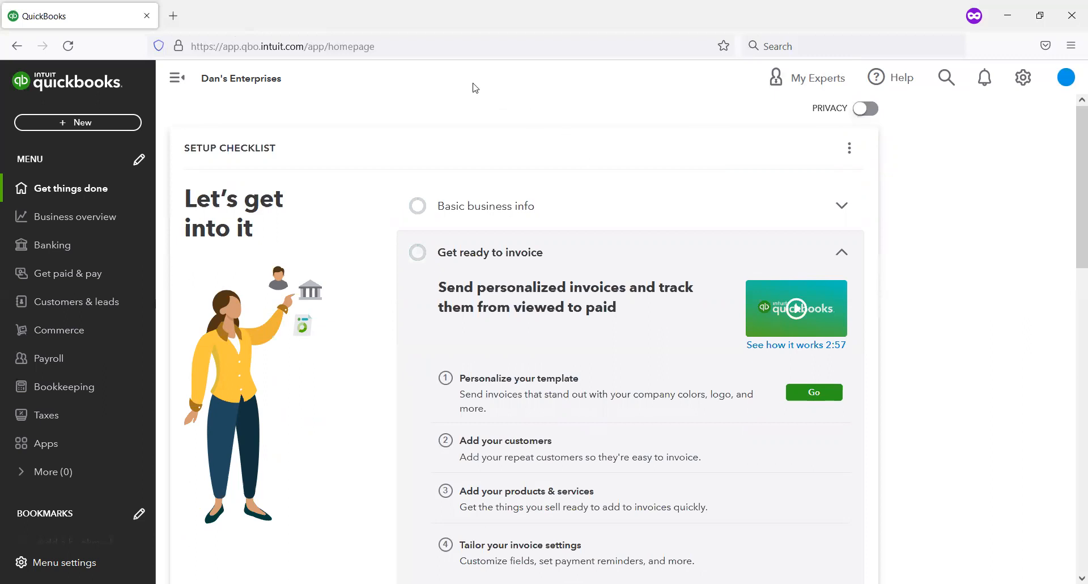
mouse_move(169, 127)
mouse_down()
mouse_move(391, 204)
mouse_move(392, 182)
mouse_up()
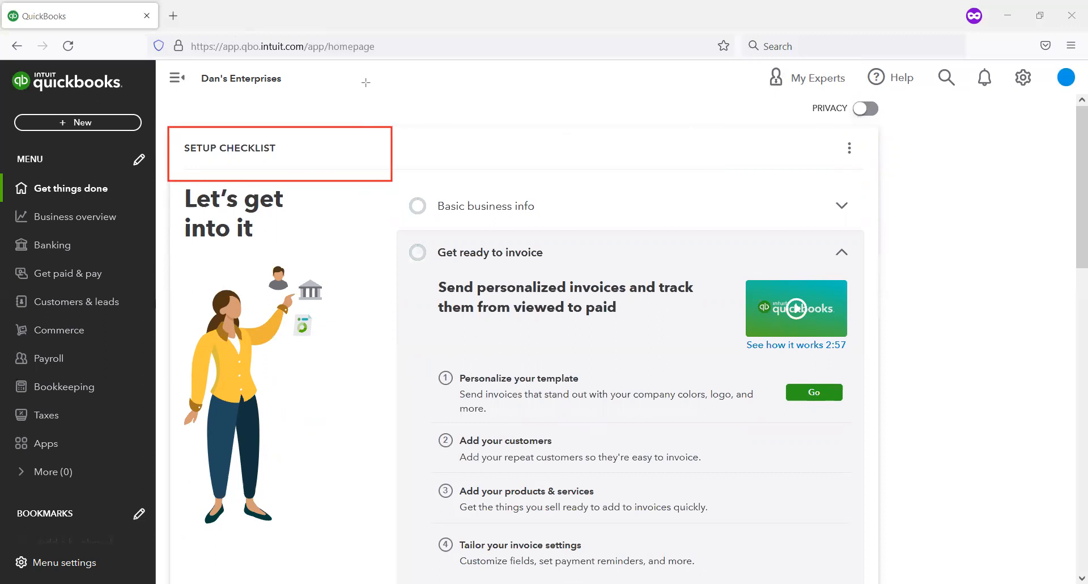
click(430, 206)
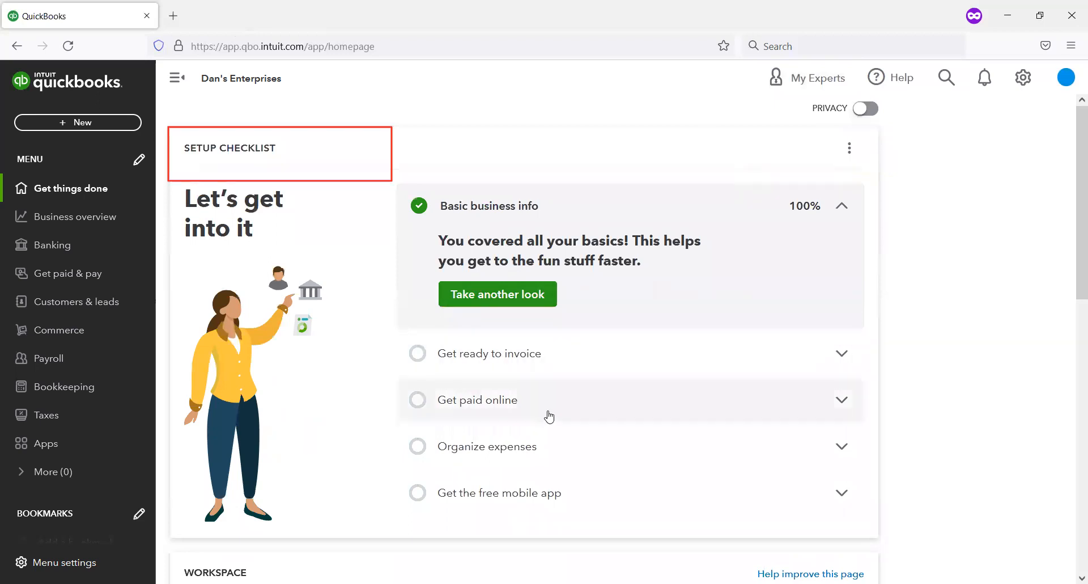
click(850, 150)
click(795, 211)
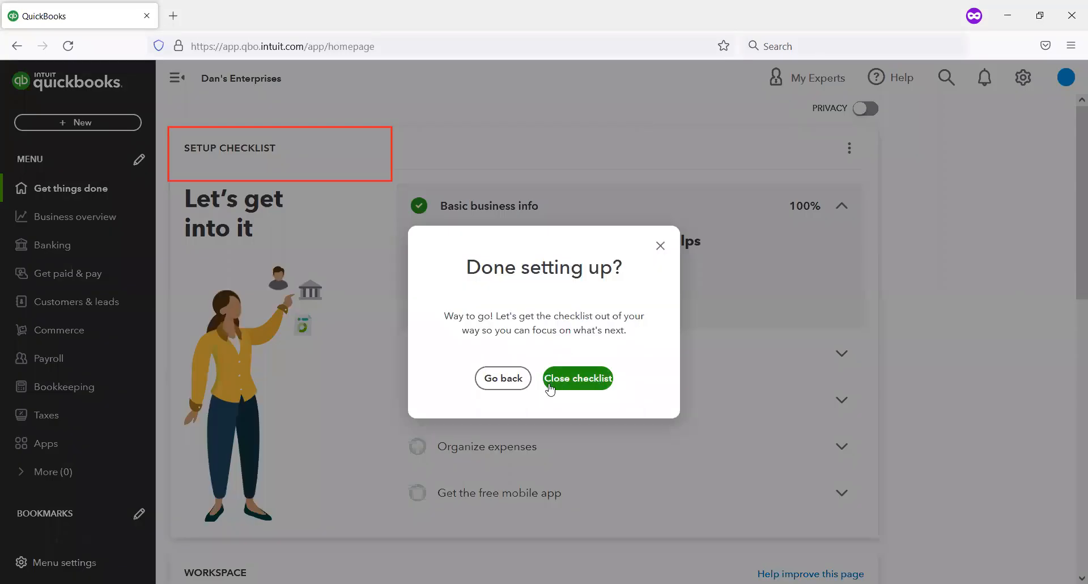
click(551, 380)
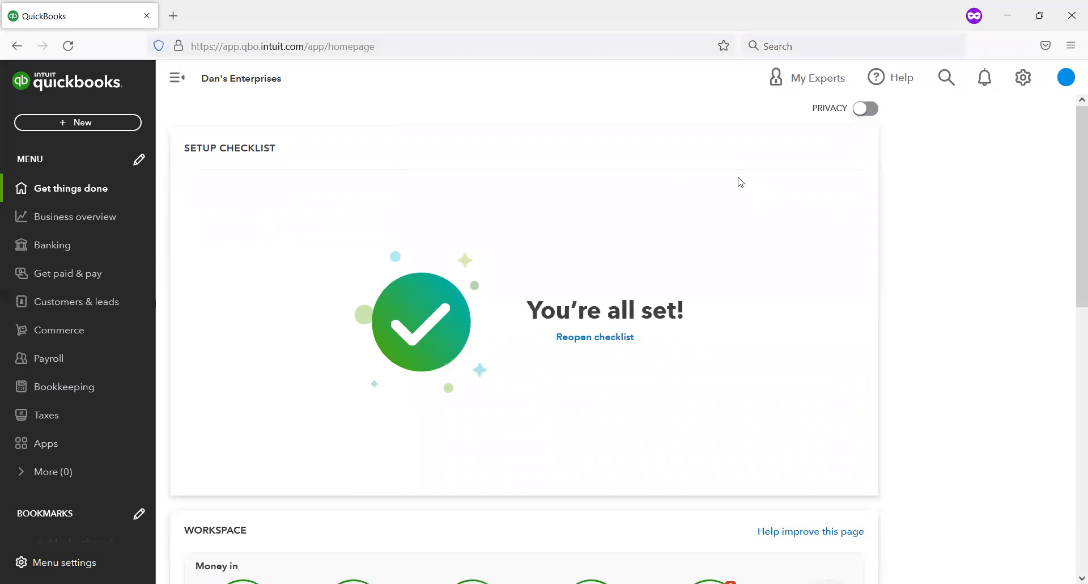
Step: Examine the Money in, Money out and Accounting and reports sections of the homepage workspace
scroll(563, 222, down, 3)
scroll(563, 221, down, 4)
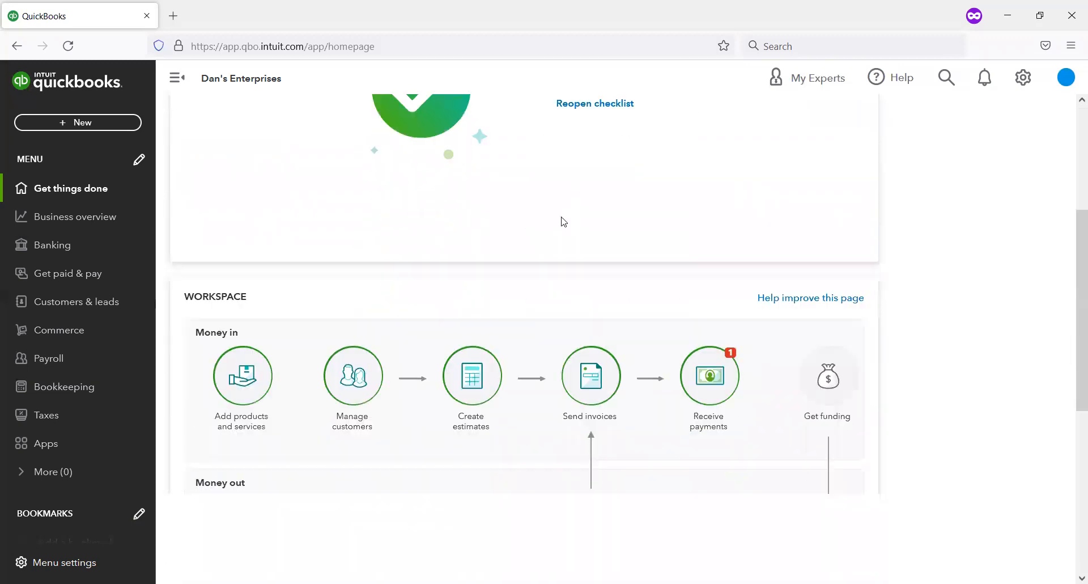
scroll(562, 221, down, 4)
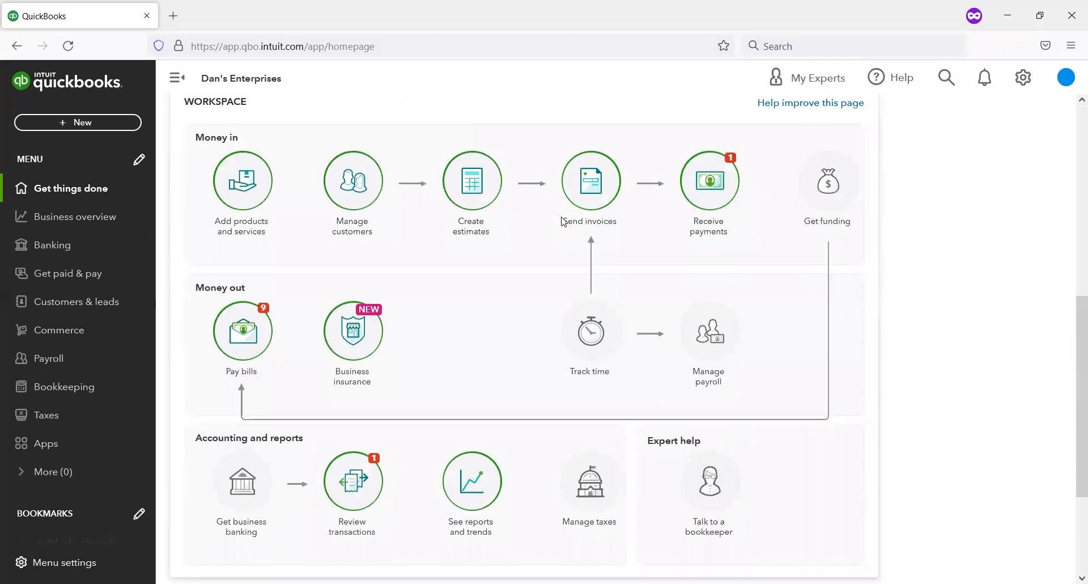
scroll(564, 227, up, 4)
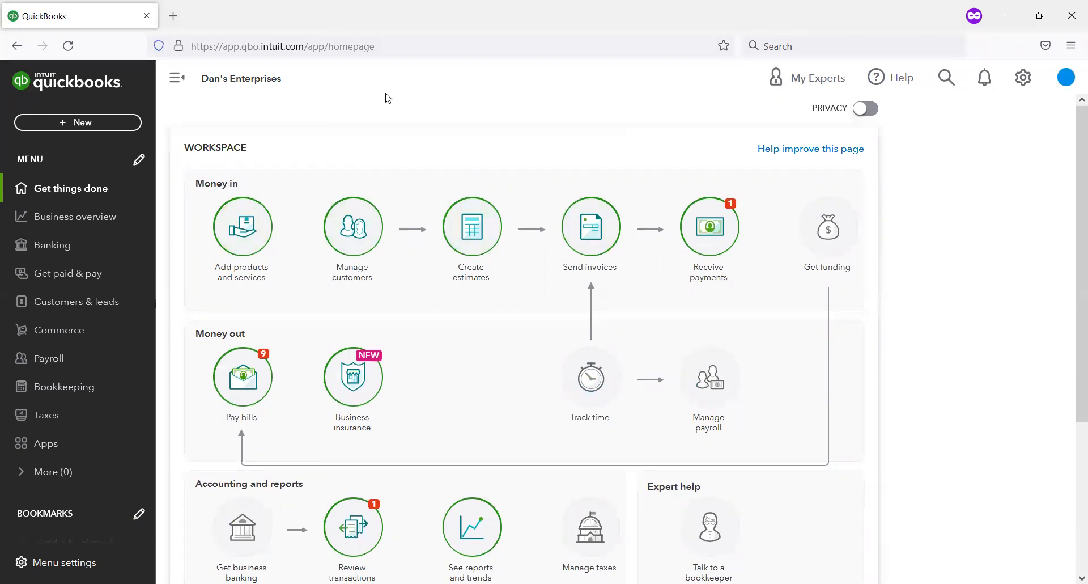
drag(191, 178, 325, 170)
mouse_move(675, 171)
mouse_down()
mouse_move(763, 255)
mouse_move(760, 267)
mouse_up()
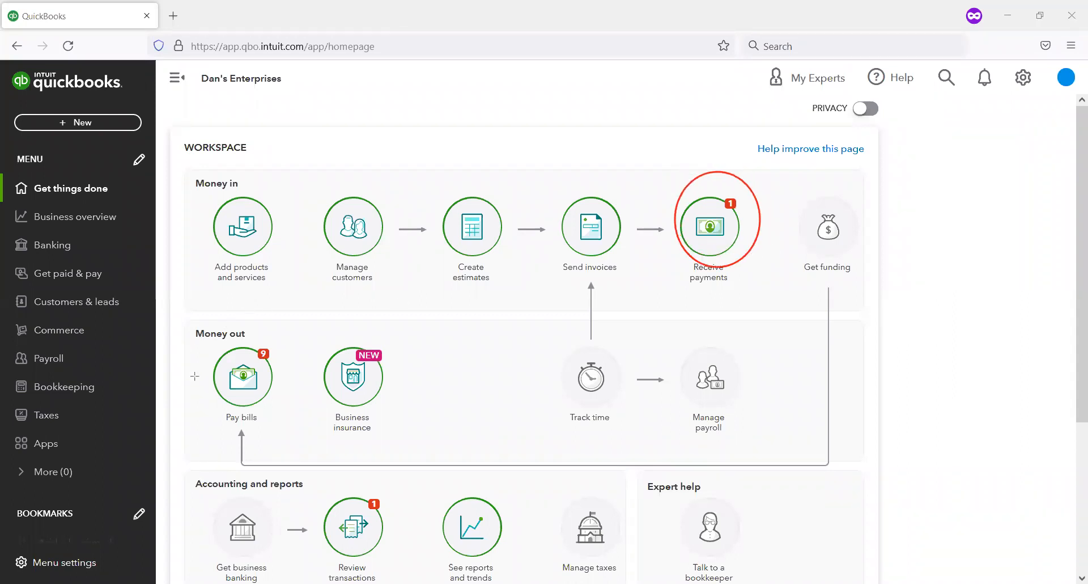
mouse_move(200, 316)
mouse_down()
mouse_move(276, 381)
mouse_move(279, 422)
mouse_move(289, 416)
mouse_up()
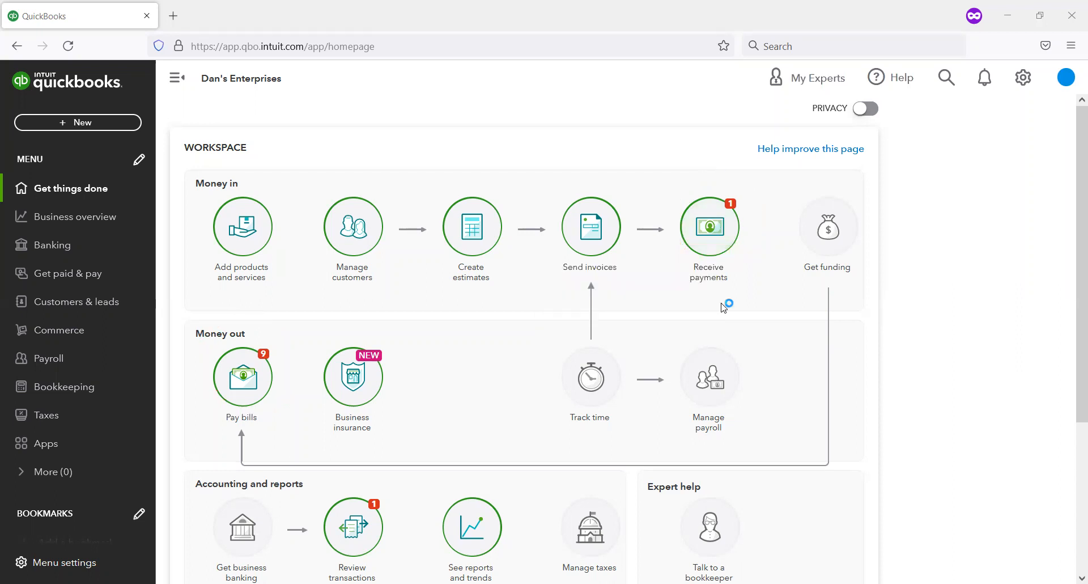
scroll(722, 302, down, 1)
scroll(689, 232, up, 1)
Step: Open the sales tax page and start setting up automatic sales tax
mouse_move(38, 416)
mouse_down()
mouse_move(158, 428)
mouse_move(171, 440)
mouse_up()
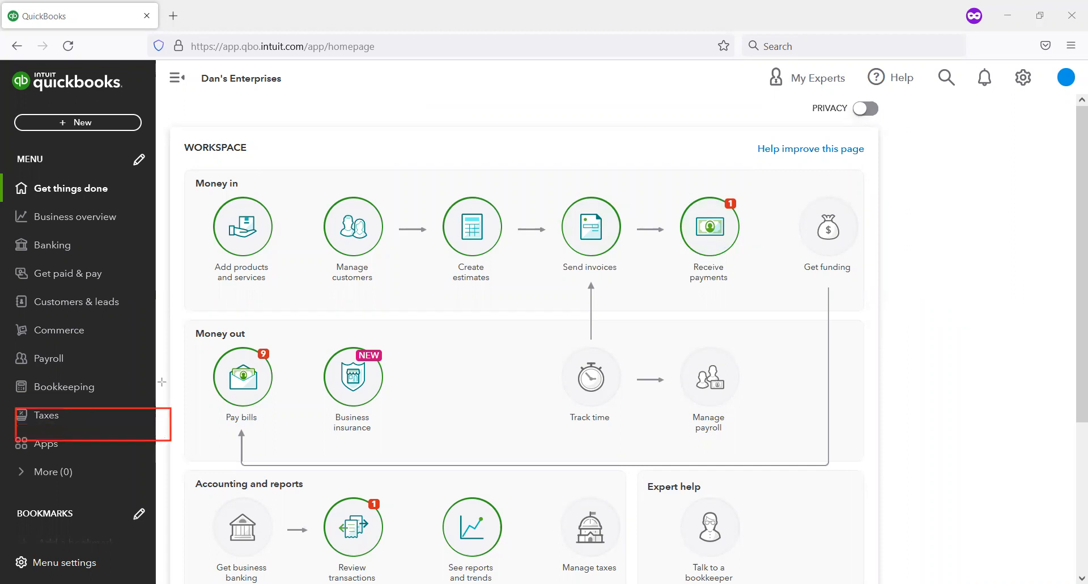
click(58, 417)
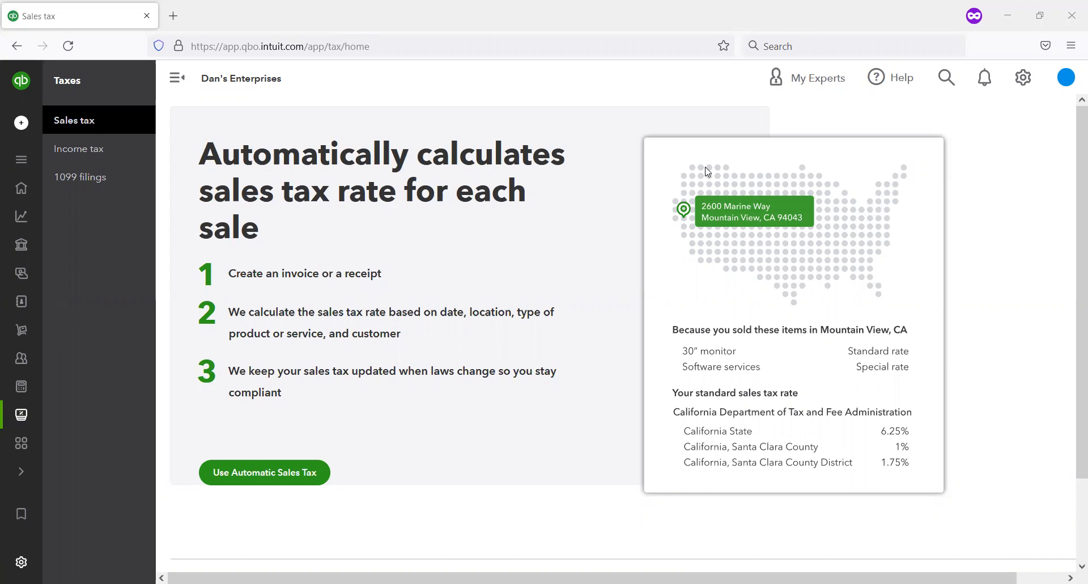
mouse_move(175, 438)
mouse_down()
mouse_move(321, 504)
mouse_move(397, 496)
mouse_up()
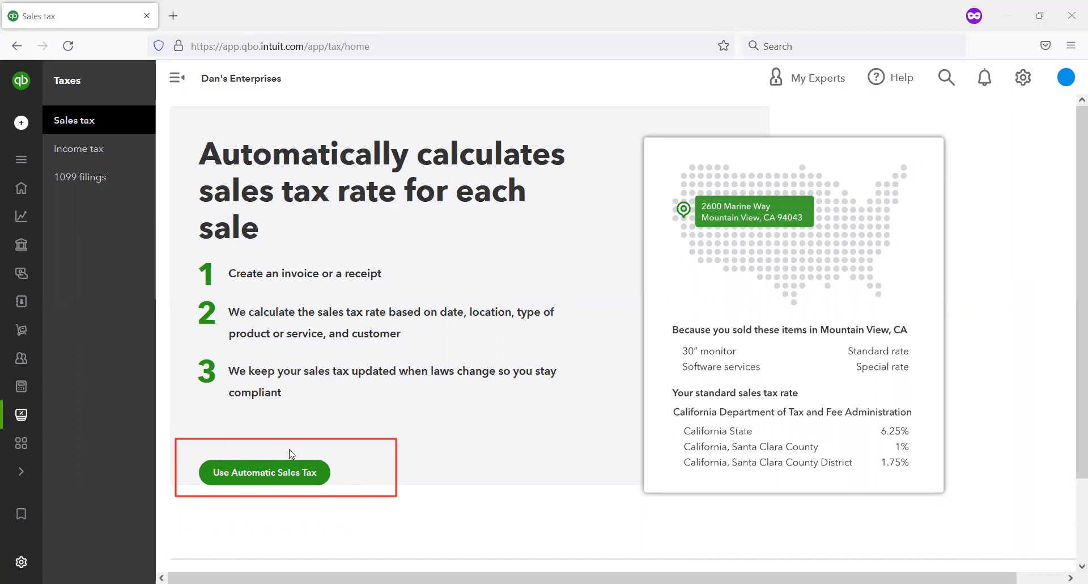
click(263, 486)
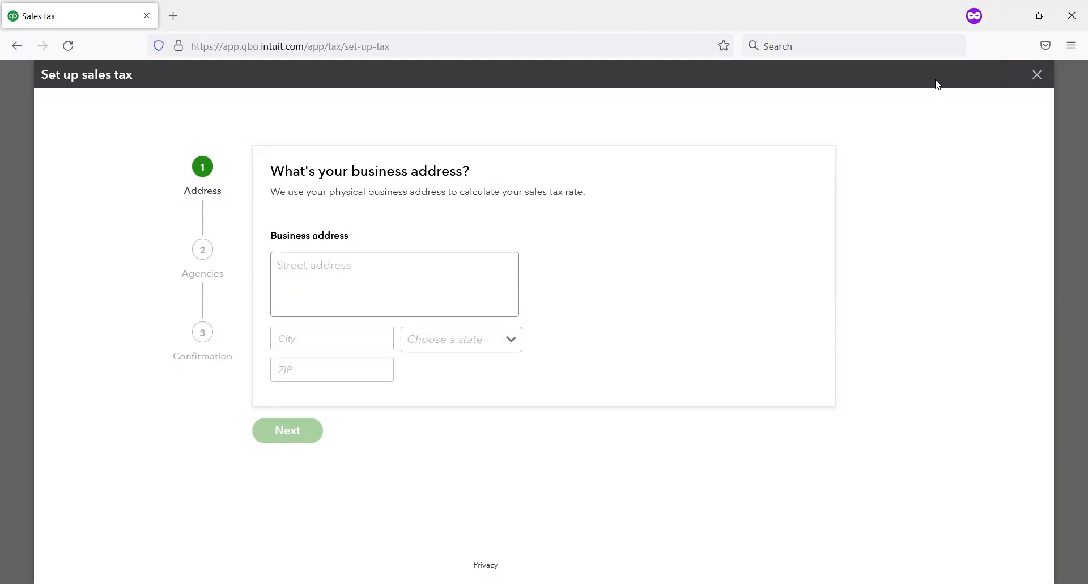
Step: Enter the street address, city and ZIP code of the business address for the sales tax setup
click(306, 276)
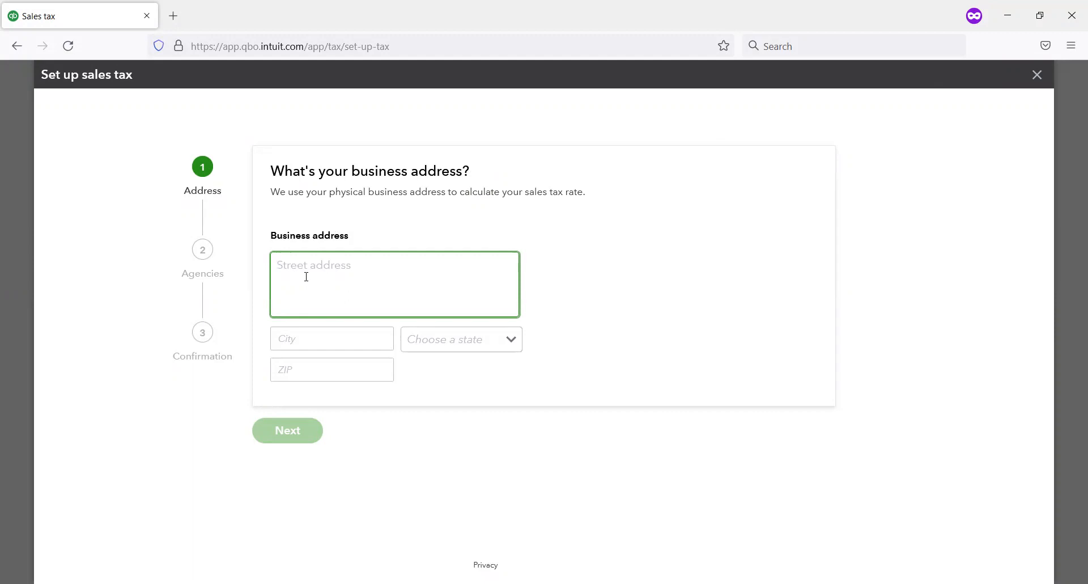
text(123 Elm Street)
key(Tab)
text(Patterson)
key(Tab)
text(Ca)
key(Tab)
text(9)
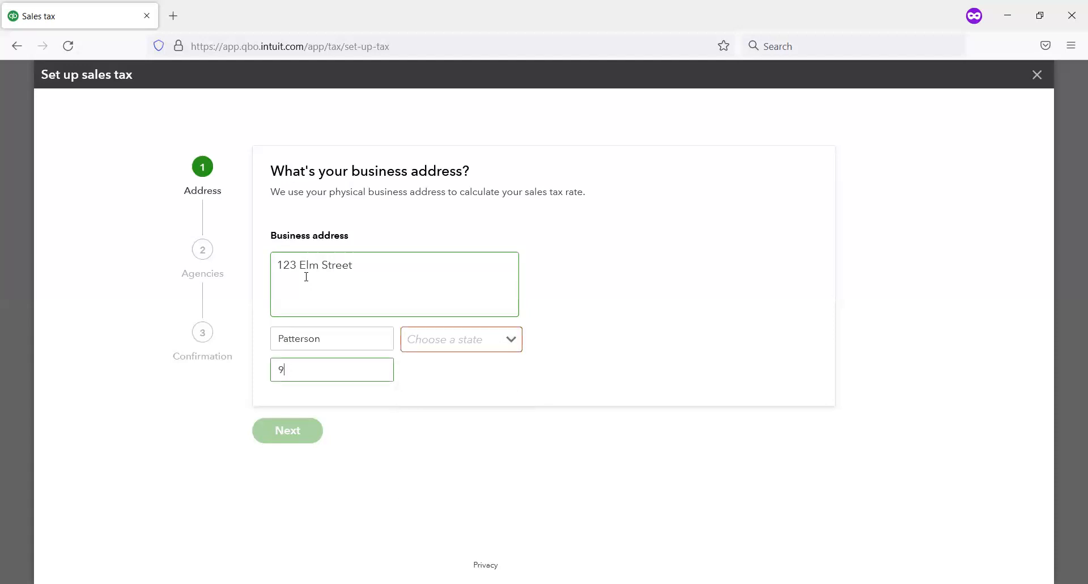
text(5301)
key(Tab)
key(shift+Tab)
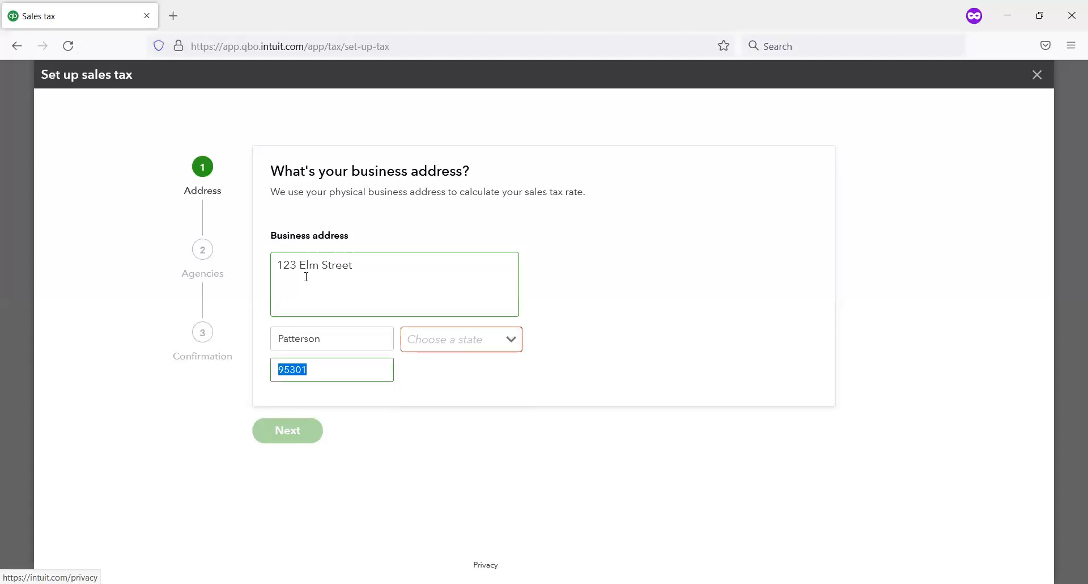
text(95336)
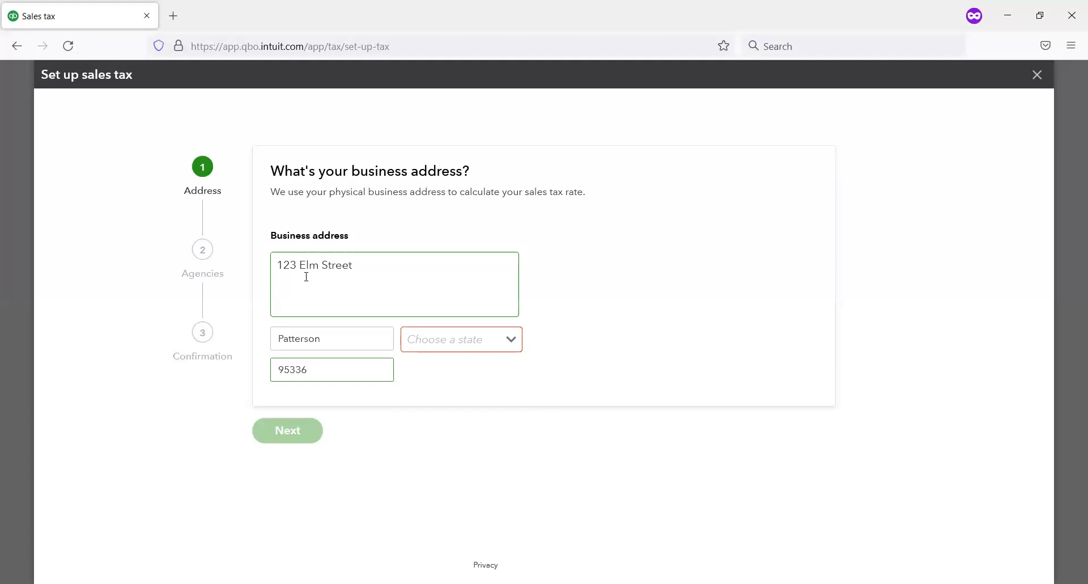
Step: Set the business address state to CA and continue to the tax agencies stage
click(306, 277)
click(484, 336)
text(c)
click(445, 372)
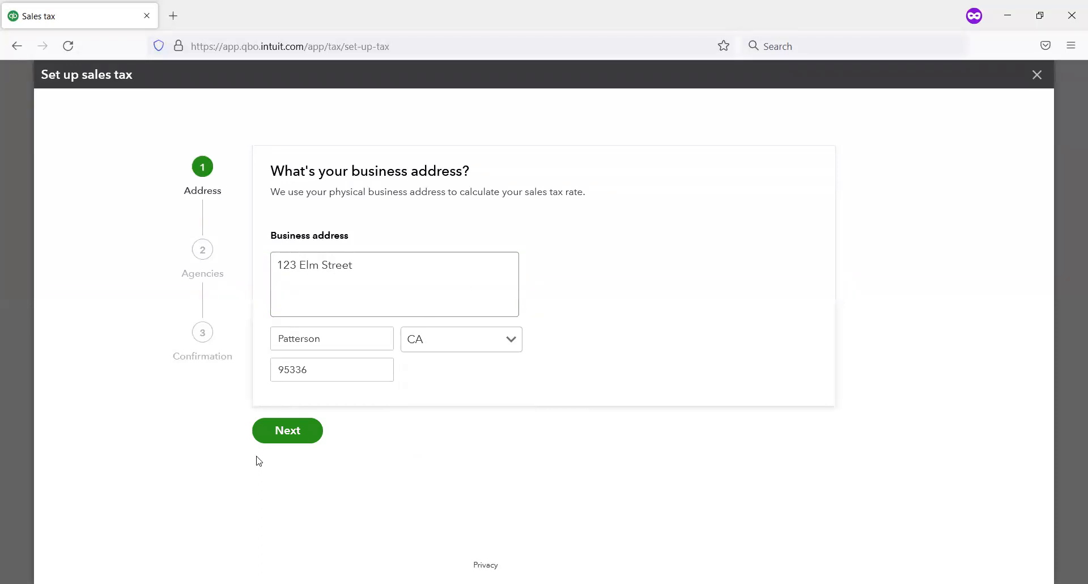
click(293, 440)
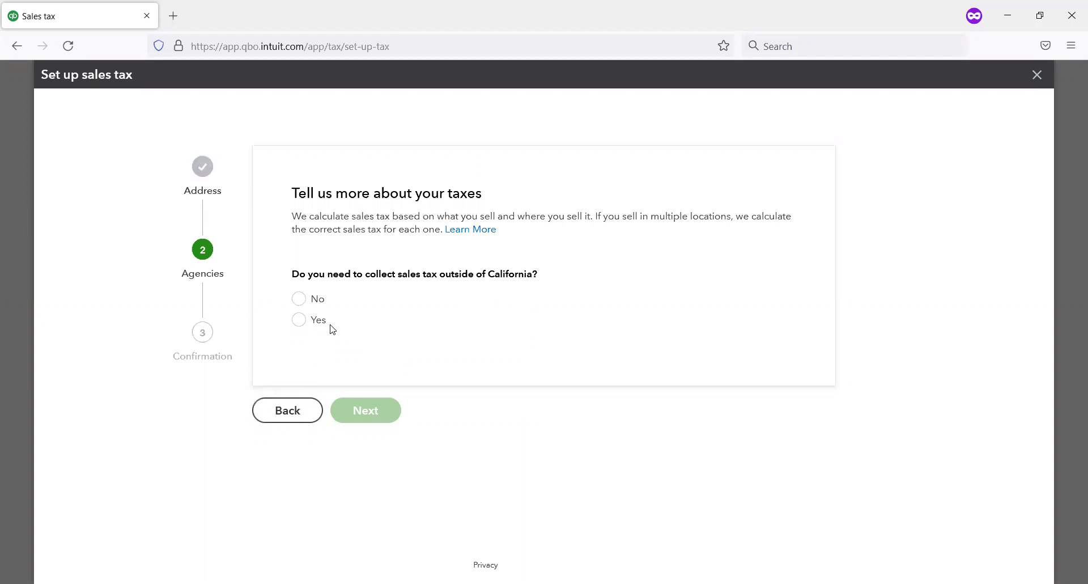
Step: Answer No to collecting sales tax outside of California and complete the automatic sales tax setup
click(300, 299)
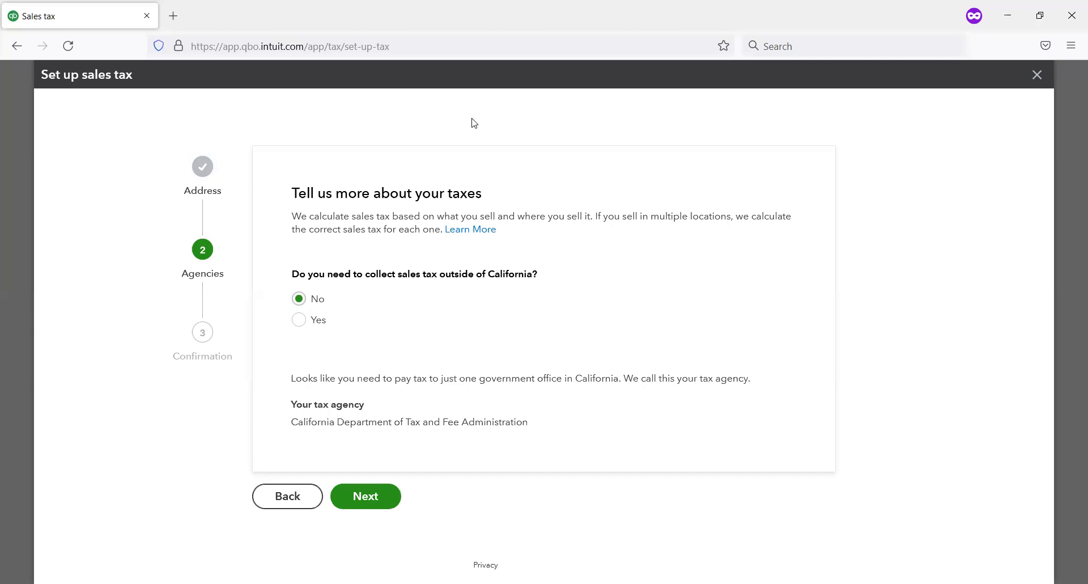
mouse_move(276, 398)
mouse_down()
mouse_move(507, 448)
mouse_move(559, 434)
mouse_up()
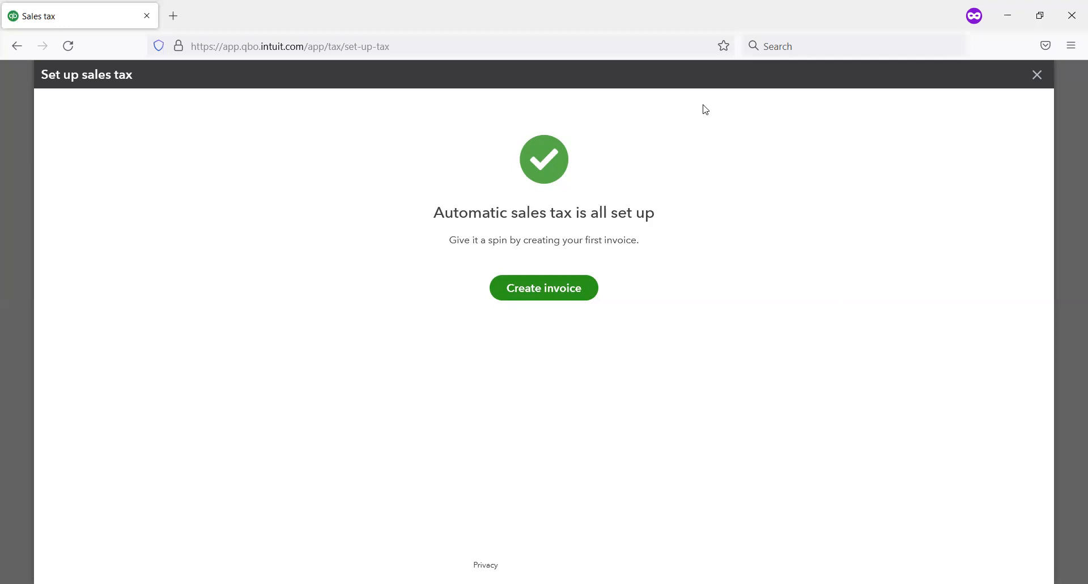
mouse_move(455, 277)
mouse_down()
mouse_move(619, 327)
mouse_move(635, 318)
mouse_up()
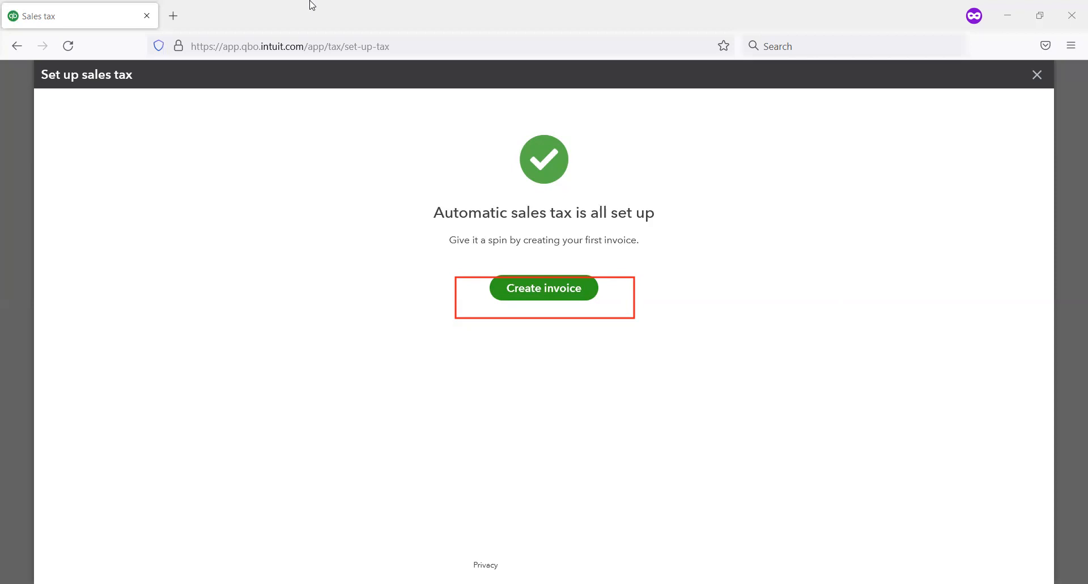
mouse_move(1057, 103)
mouse_down()
mouse_move(1013, 79)
mouse_move(1010, 49)
mouse_up()
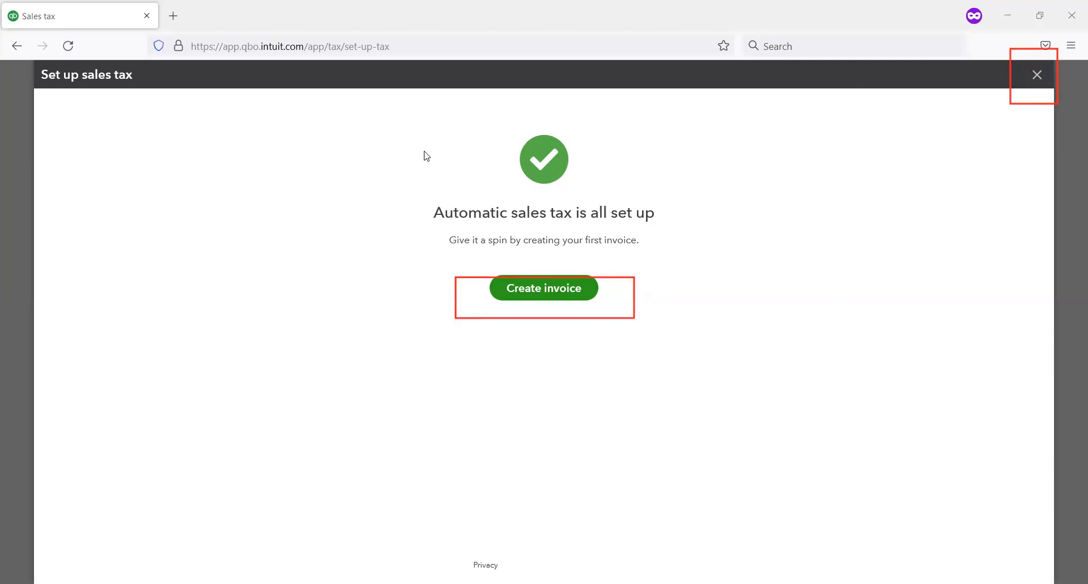
Step: Create an invoice from the sales tax confirmation and select the first existing customer in the list
click(555, 297)
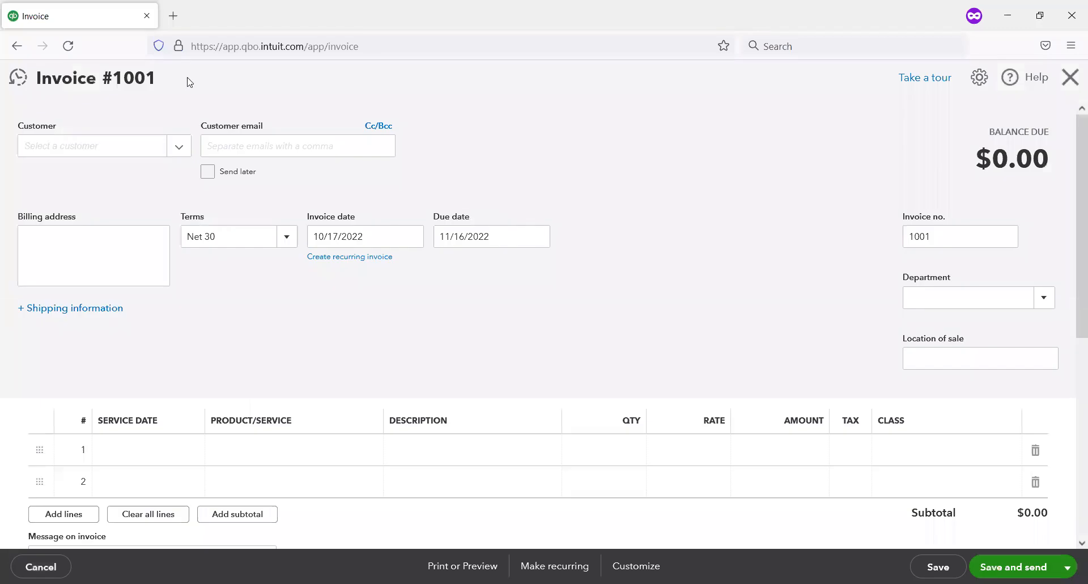
click(177, 151)
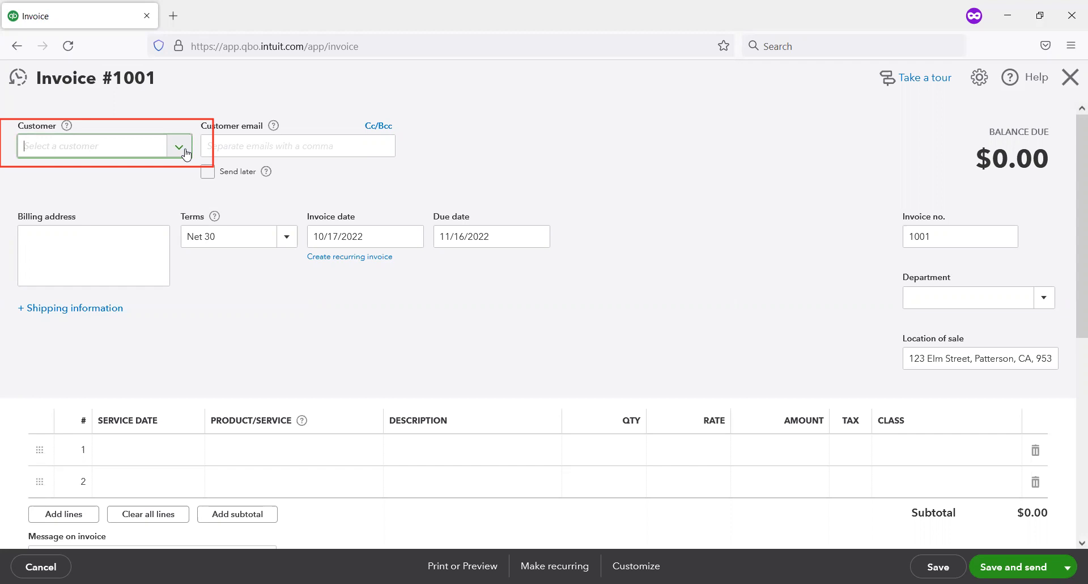
click(179, 148)
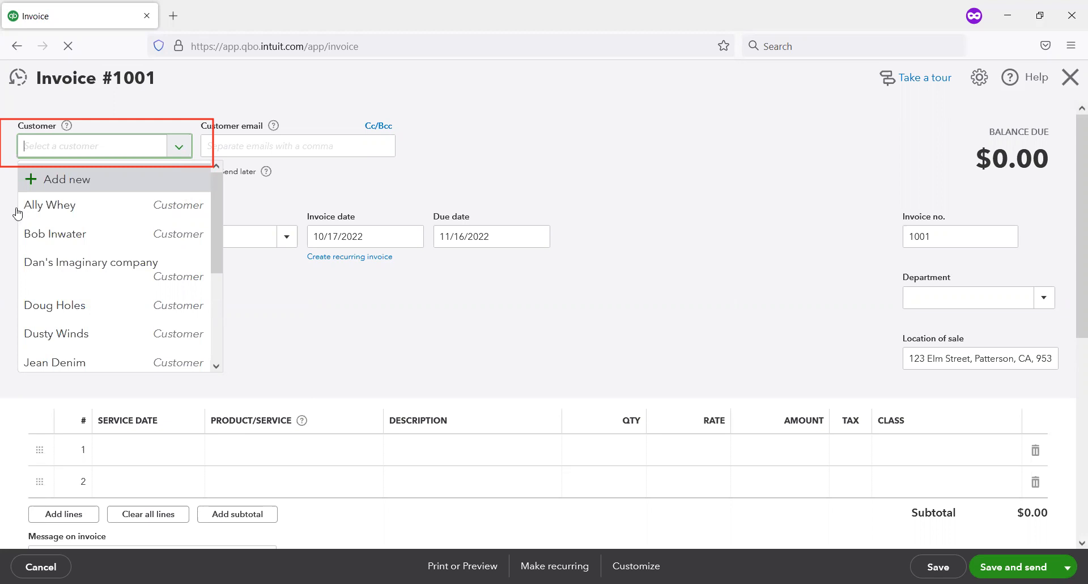
click(49, 204)
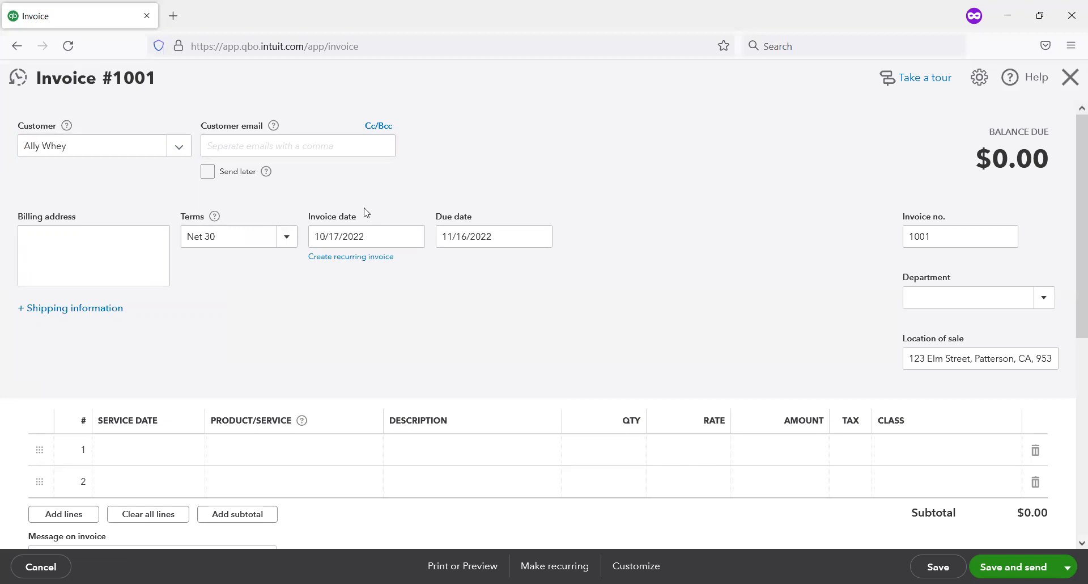
Step: Change the invoice's customer to the second existing customer in the list
scroll(365, 213, down, 2)
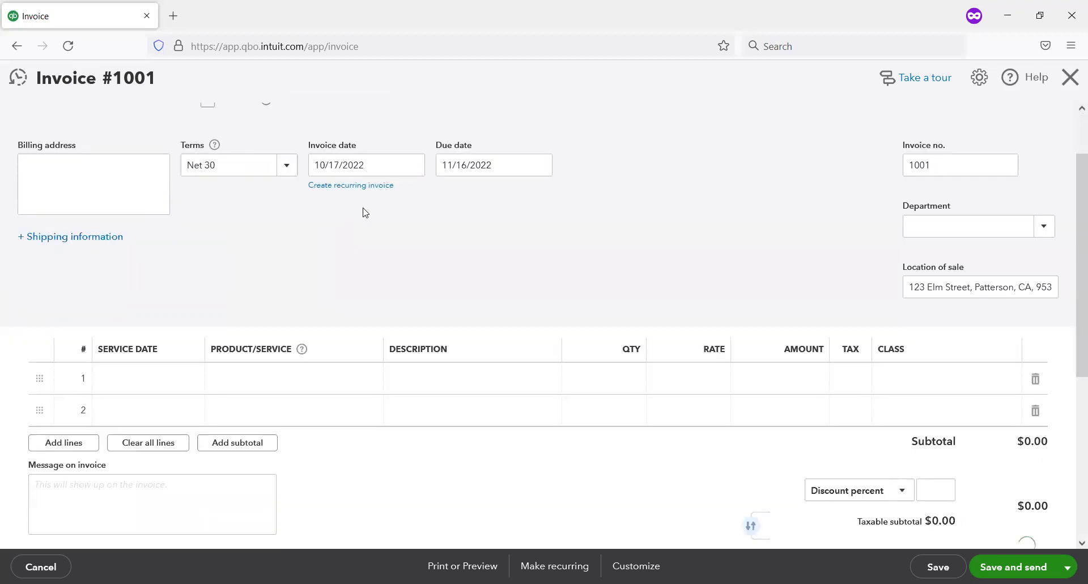
scroll(365, 212, up, 2)
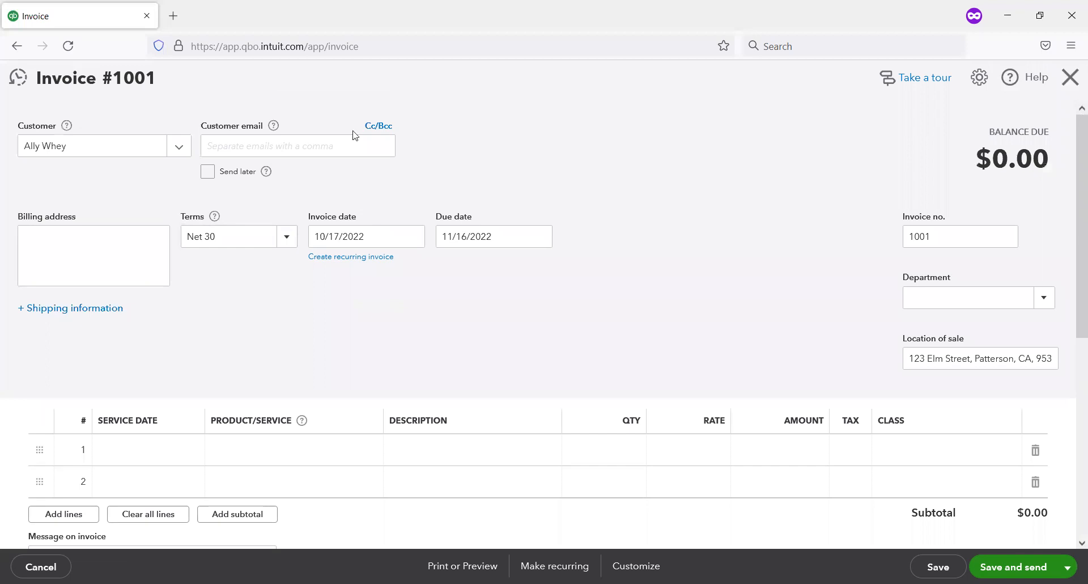
click(61, 236)
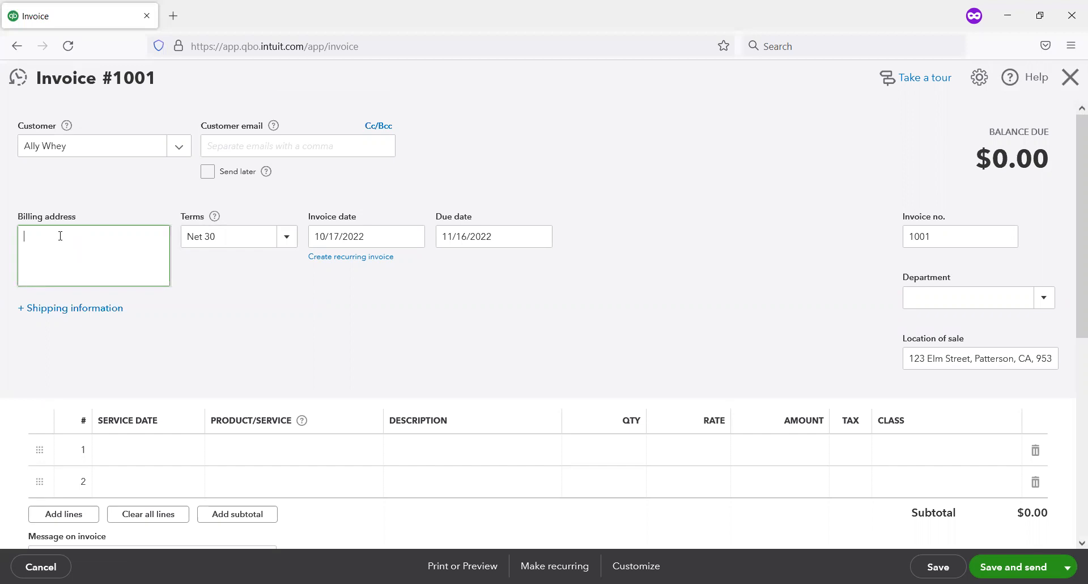
text(5363)
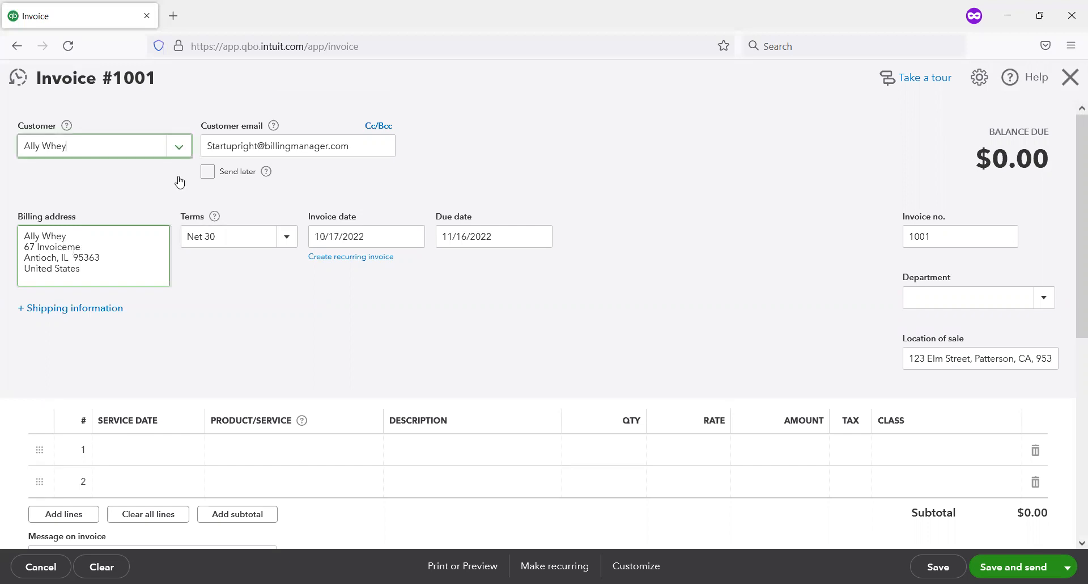
text(P)
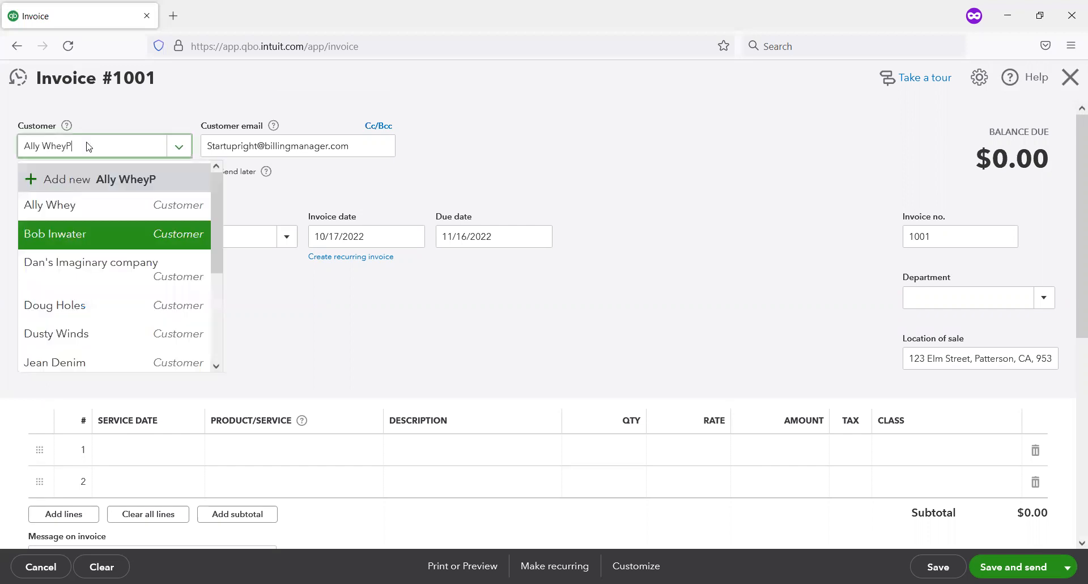
key(Return)
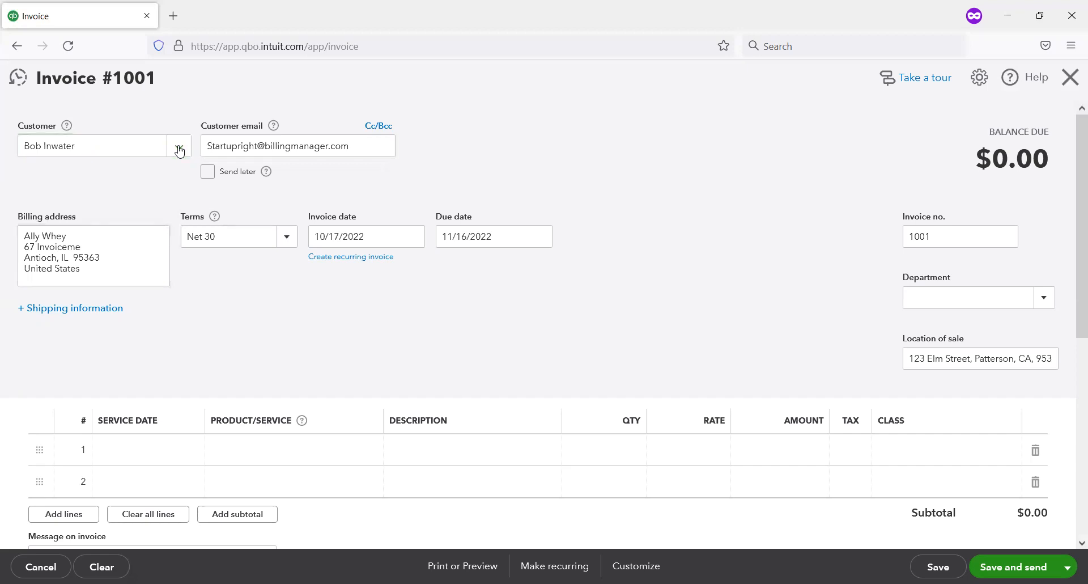
Step: Change the invoice's customer back to the first existing customer and append "Street" to the street line of the billing address
click(179, 151)
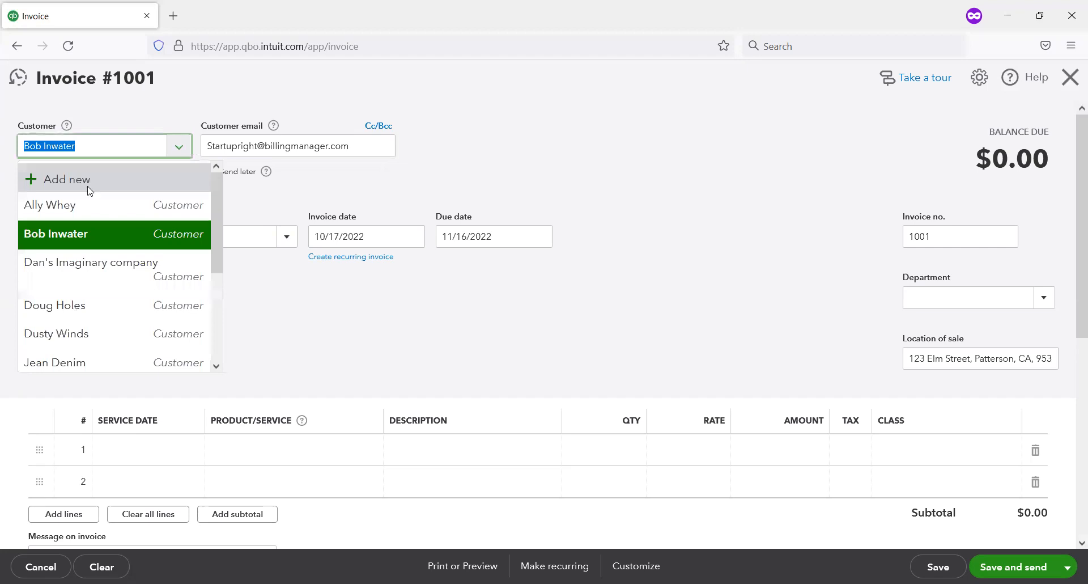
click(181, 140)
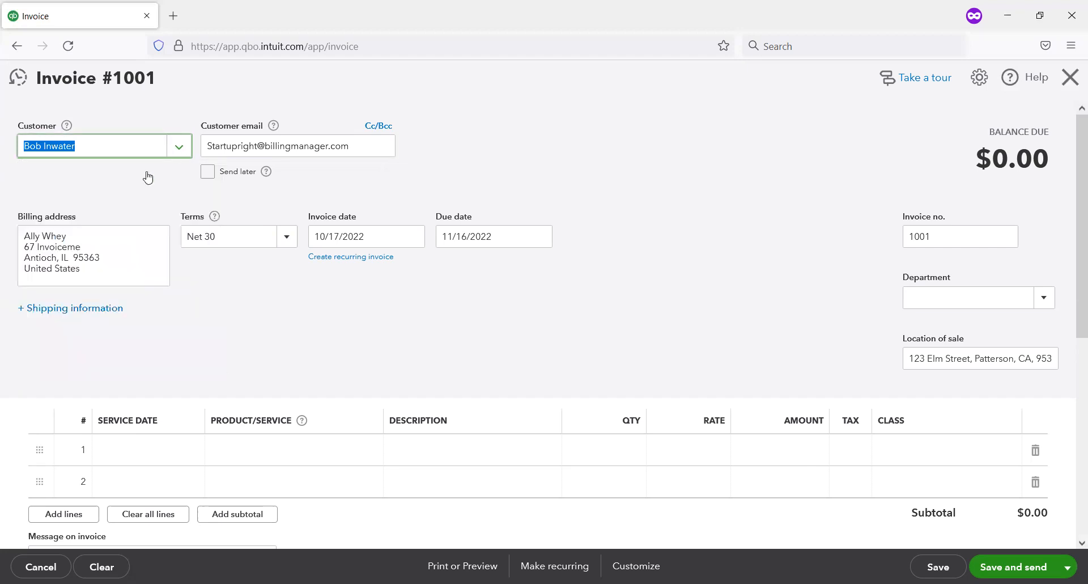
click(179, 148)
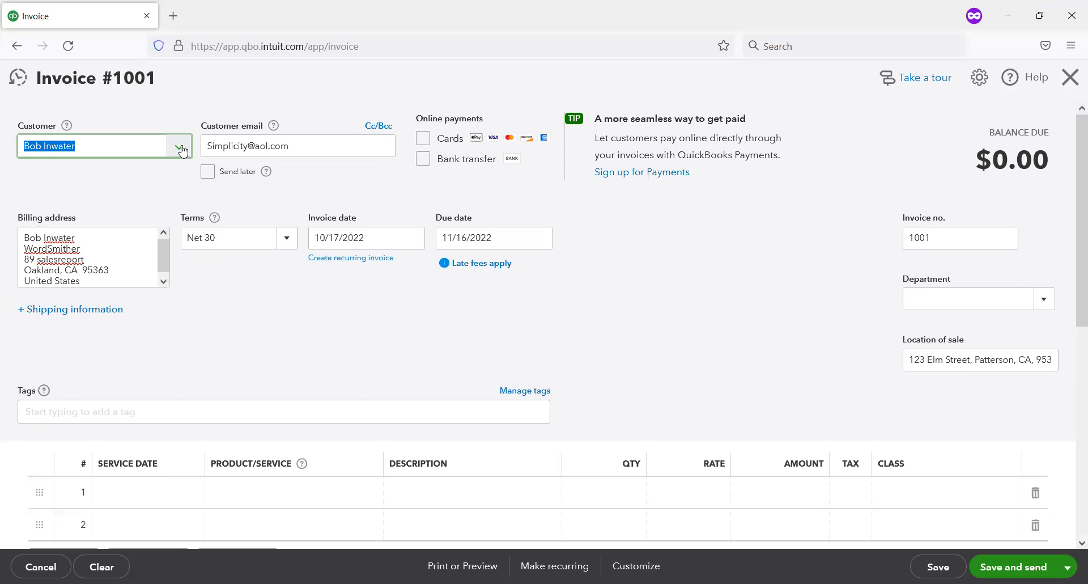
click(181, 150)
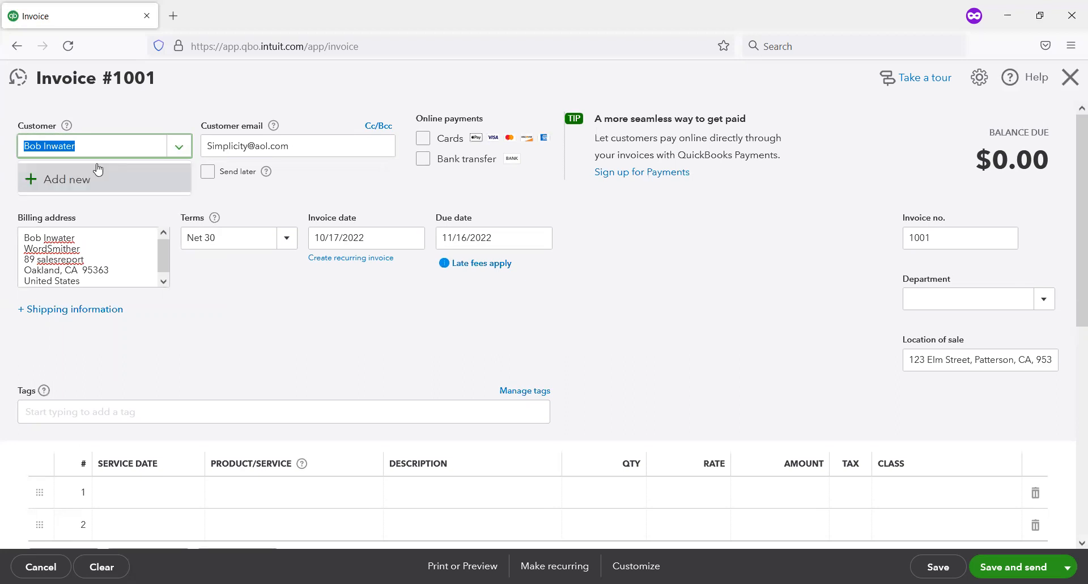
click(2, 162)
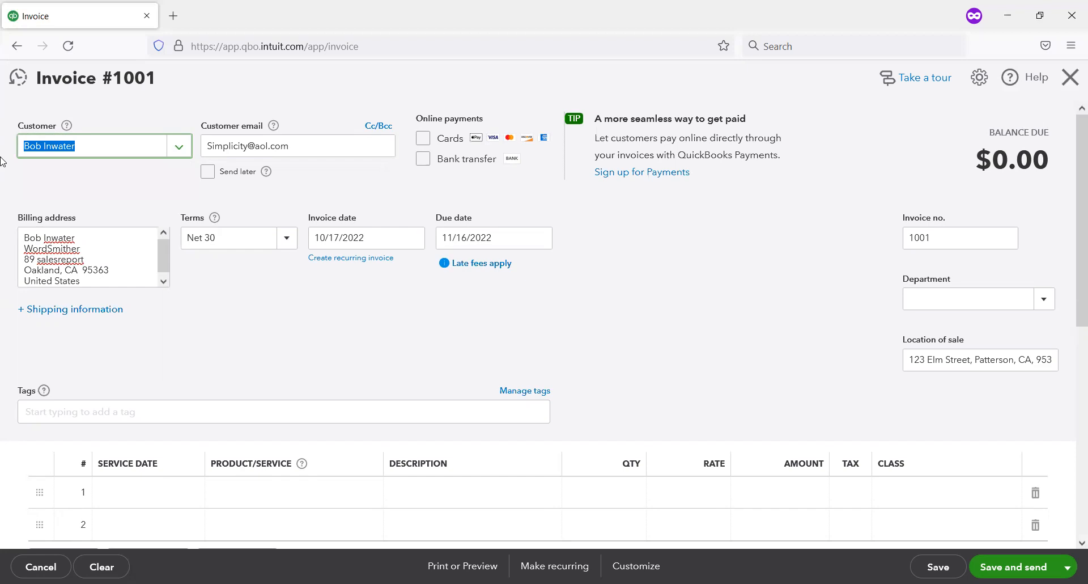
text(ally)
click(55, 212)
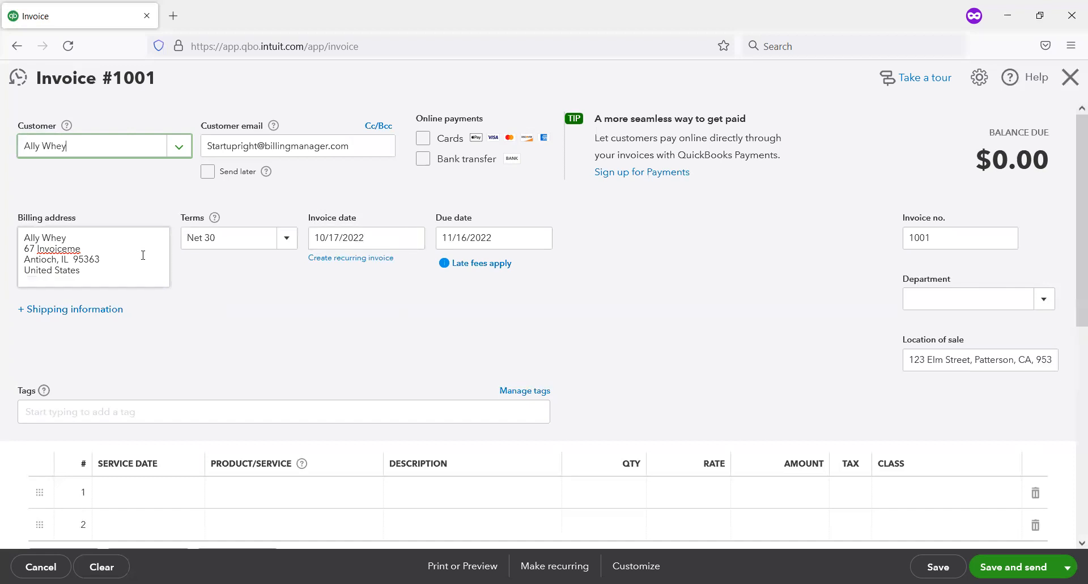
click(126, 257)
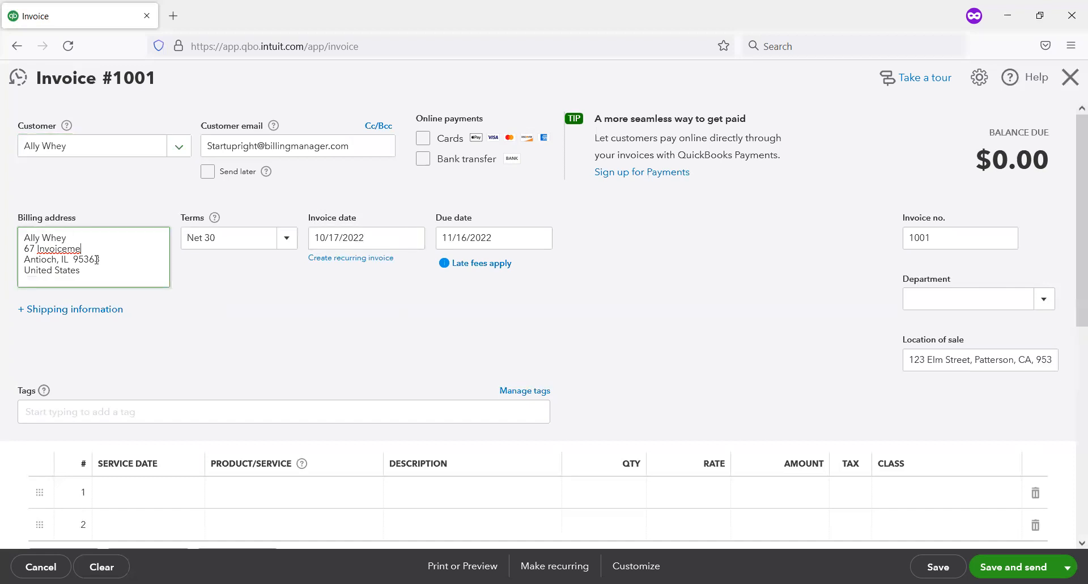
text(Street)
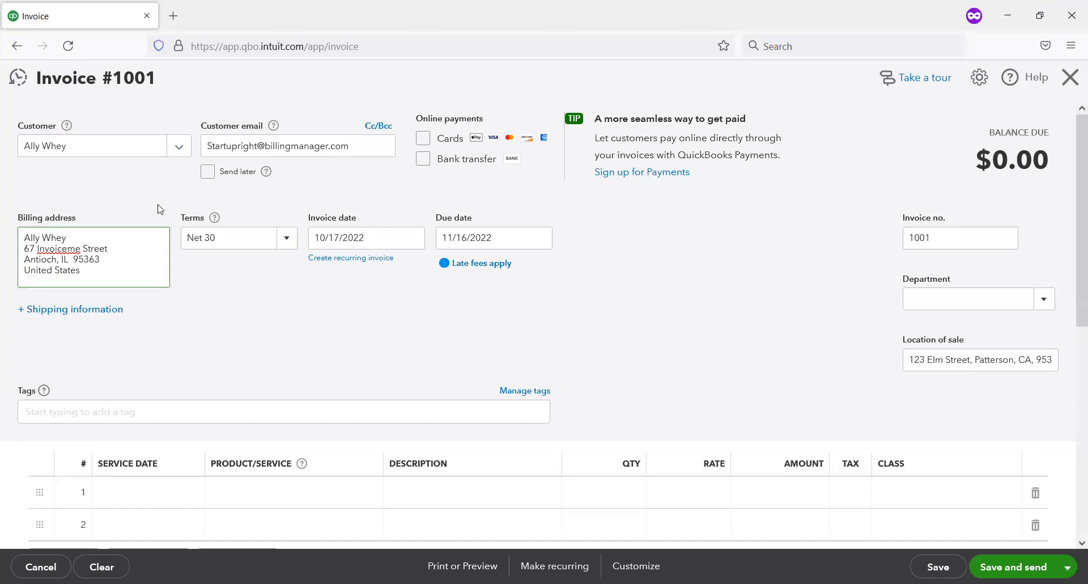
Step: Start adding a new Inventory type product from the first line of the invoice
scroll(157, 209, down, 2)
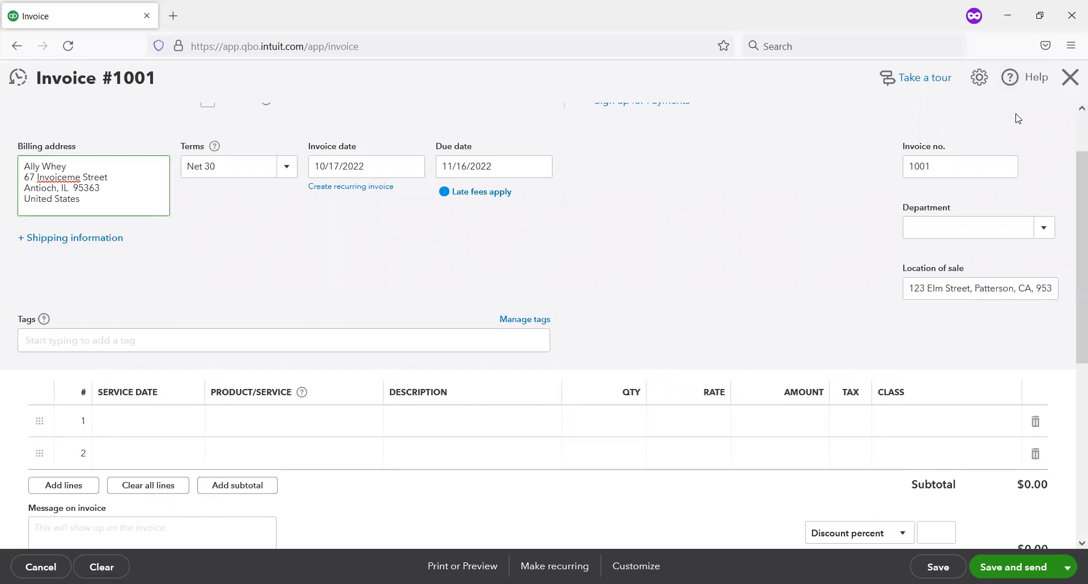
click(1071, 251)
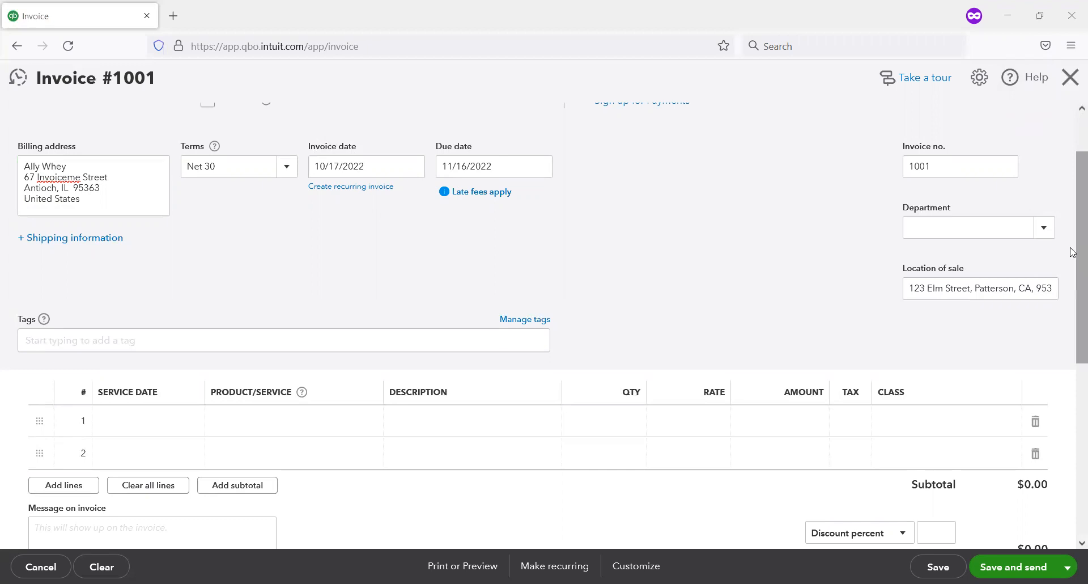
drag(1070, 248, 1071, 267)
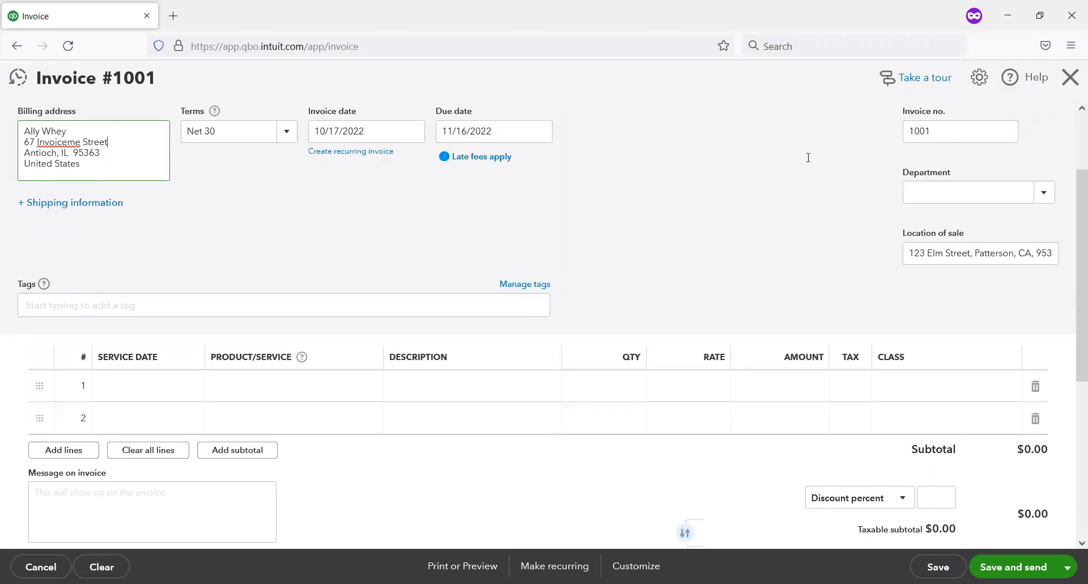
drag(897, 216, 1069, 274)
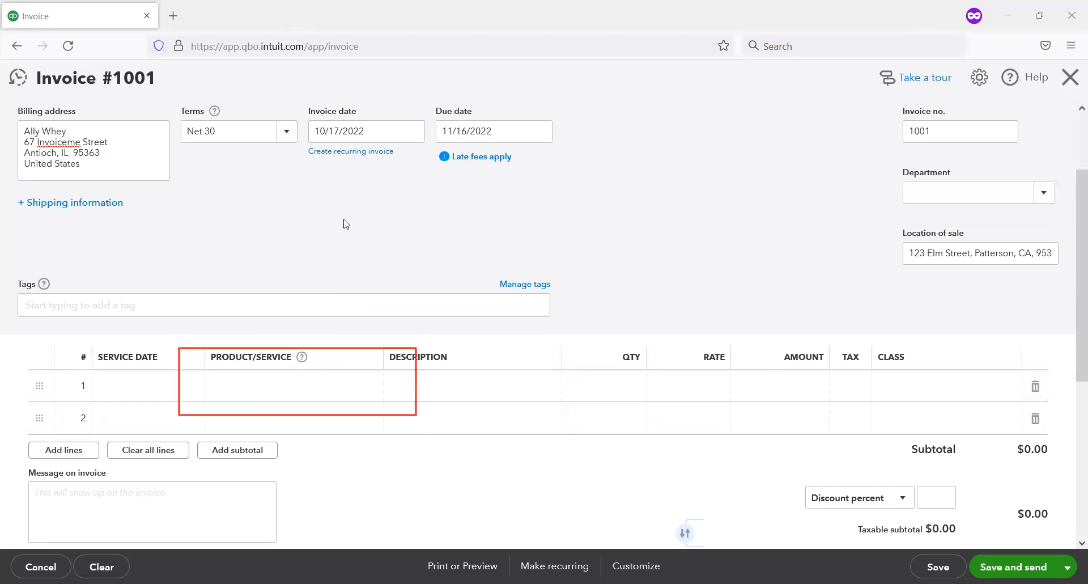
click(351, 401)
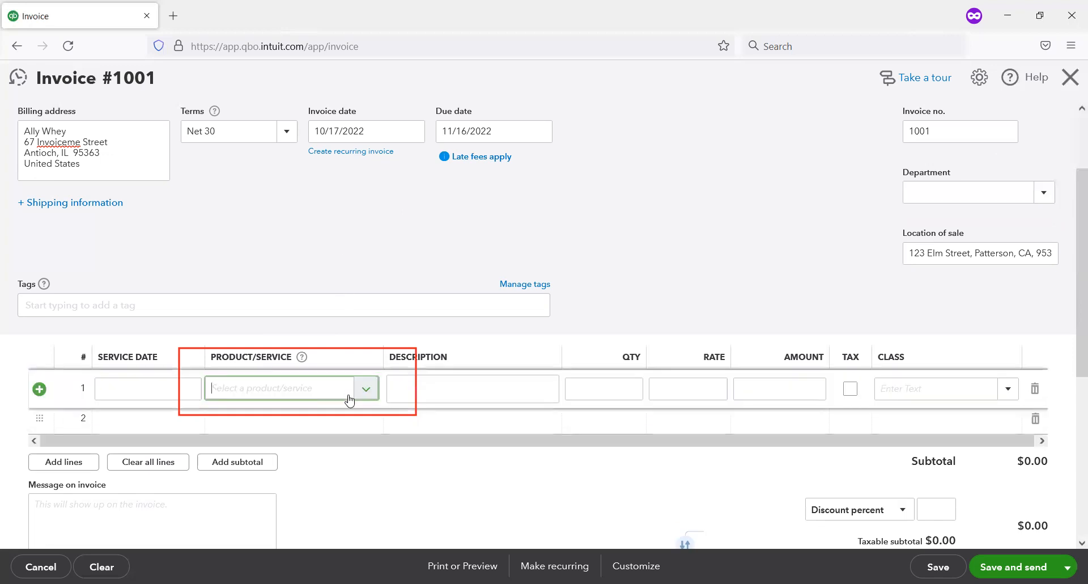
click(364, 389)
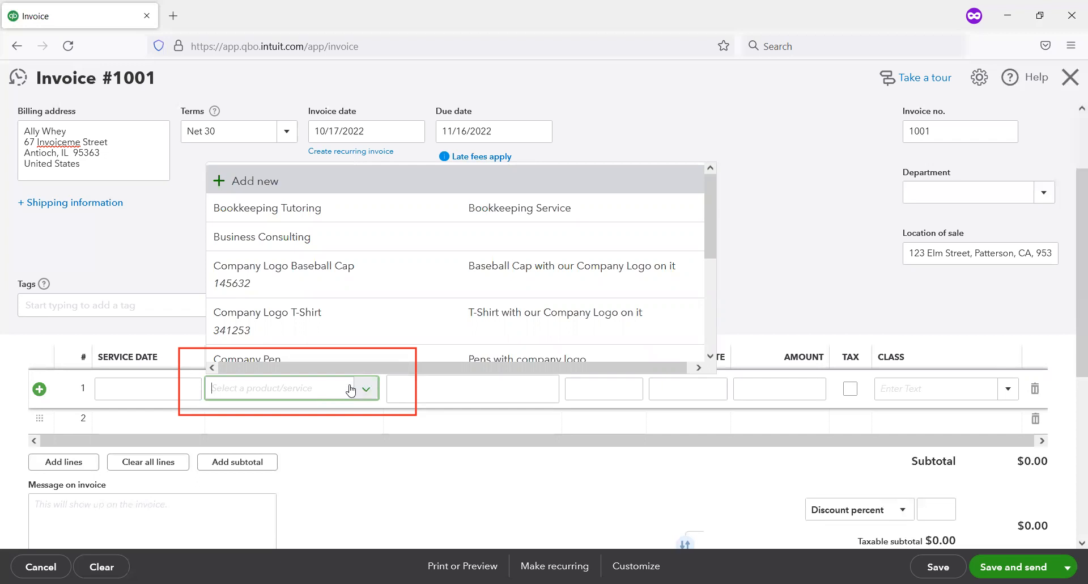
click(288, 184)
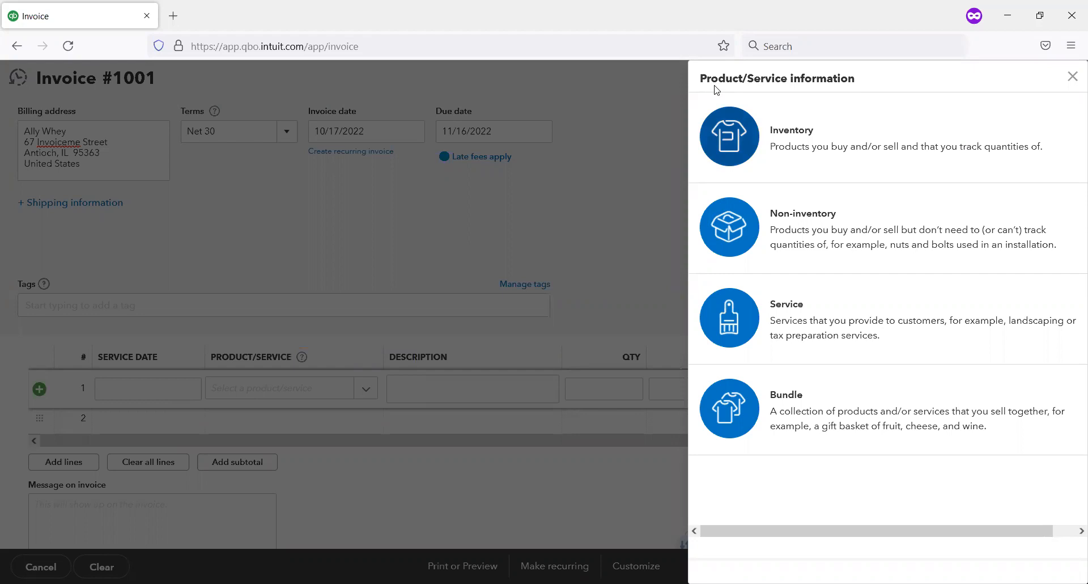
click(780, 146)
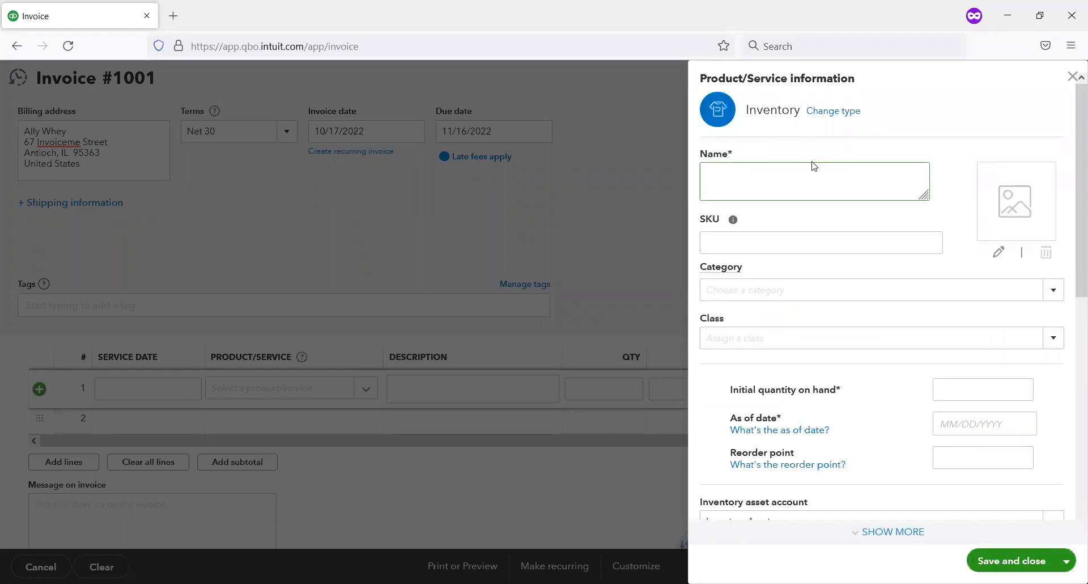
Step: Name the new inventory item Business Book
scroll(817, 169, down, 1)
scroll(840, 166, up, 1)
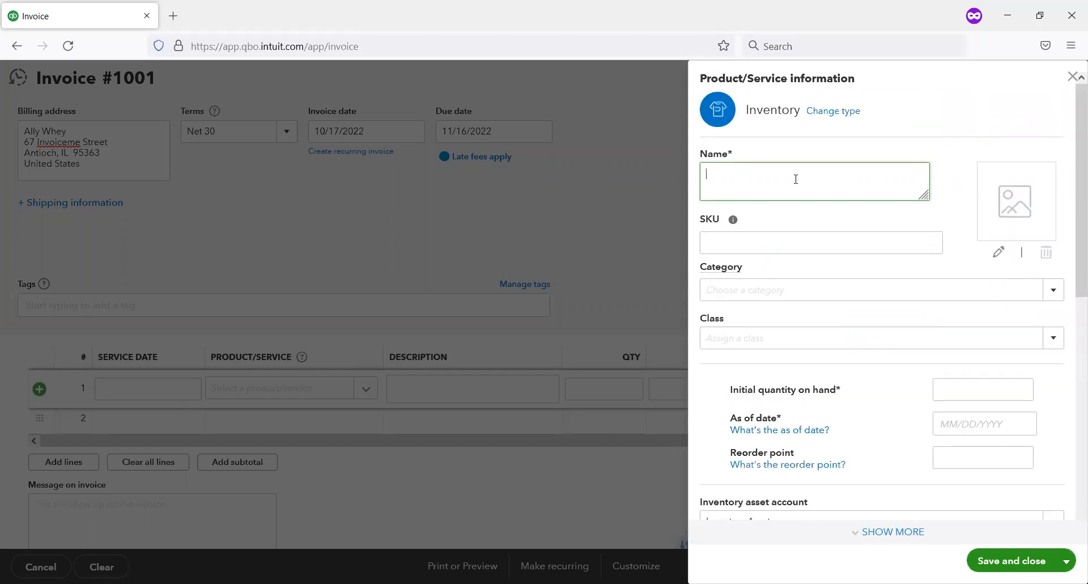
text(Business Book)
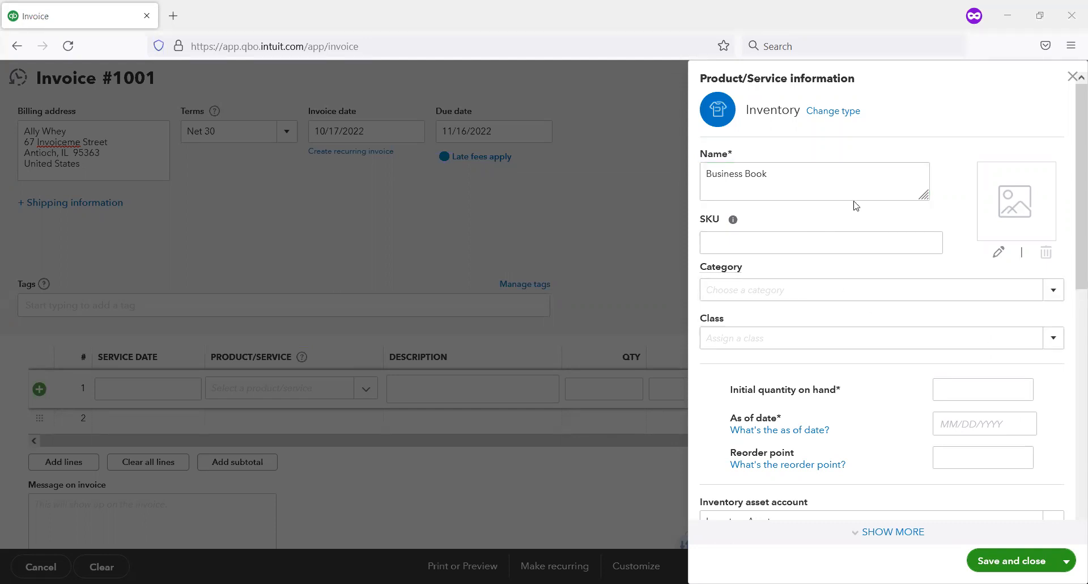
click(764, 253)
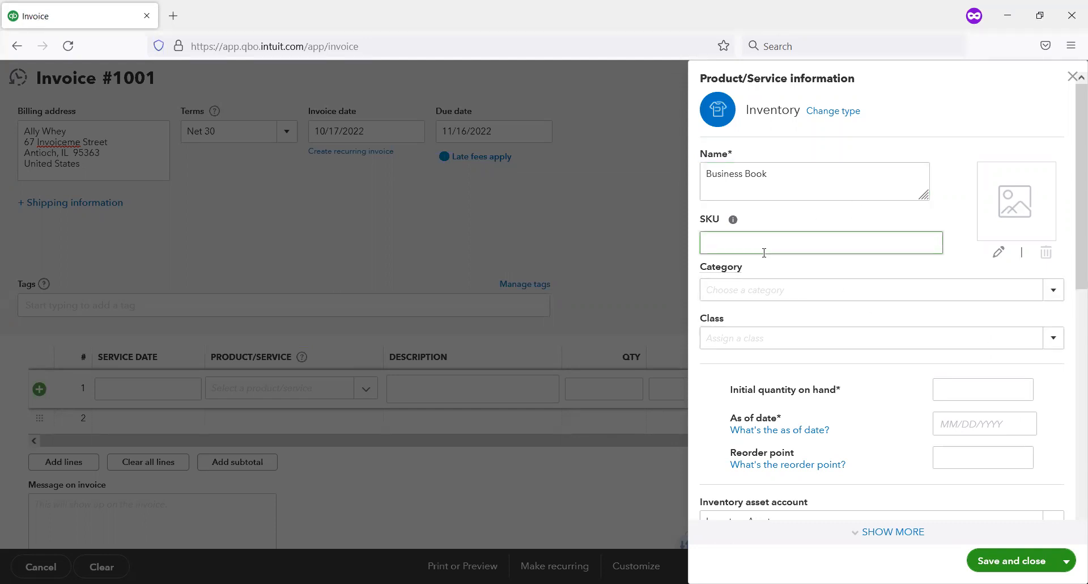
click(777, 288)
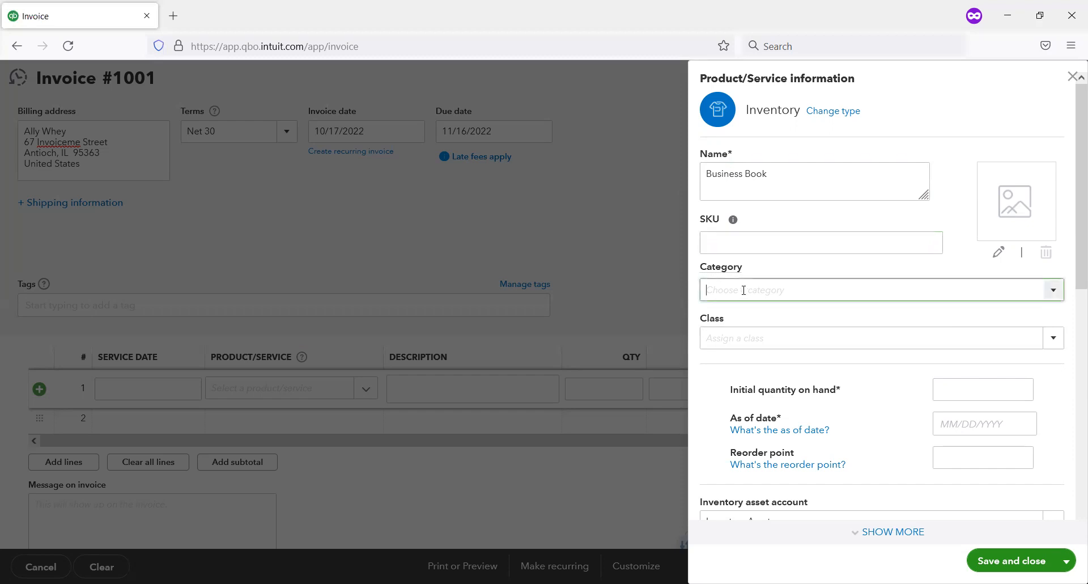
click(1053, 292)
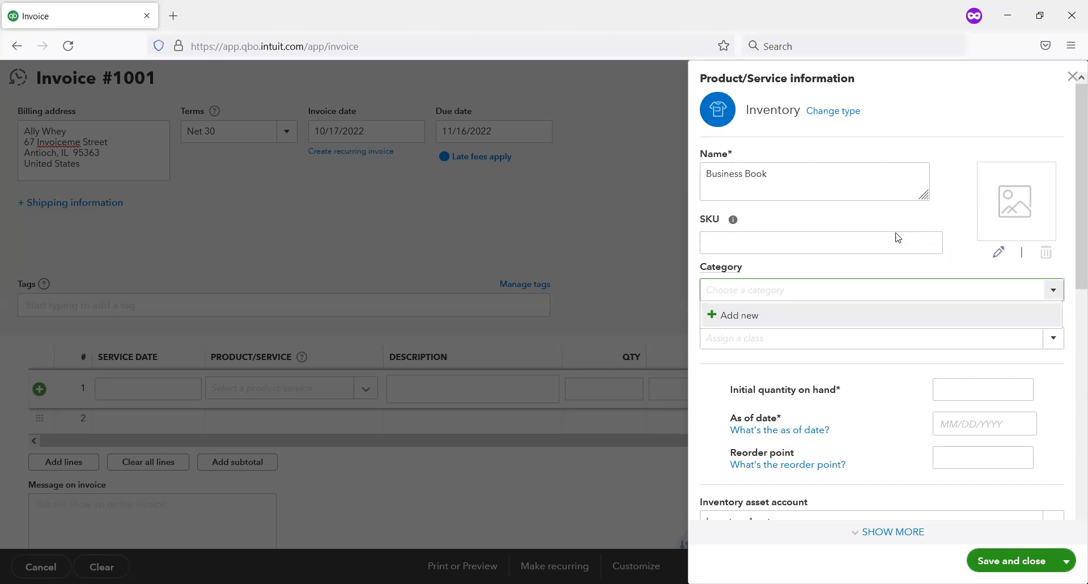
click(893, 267)
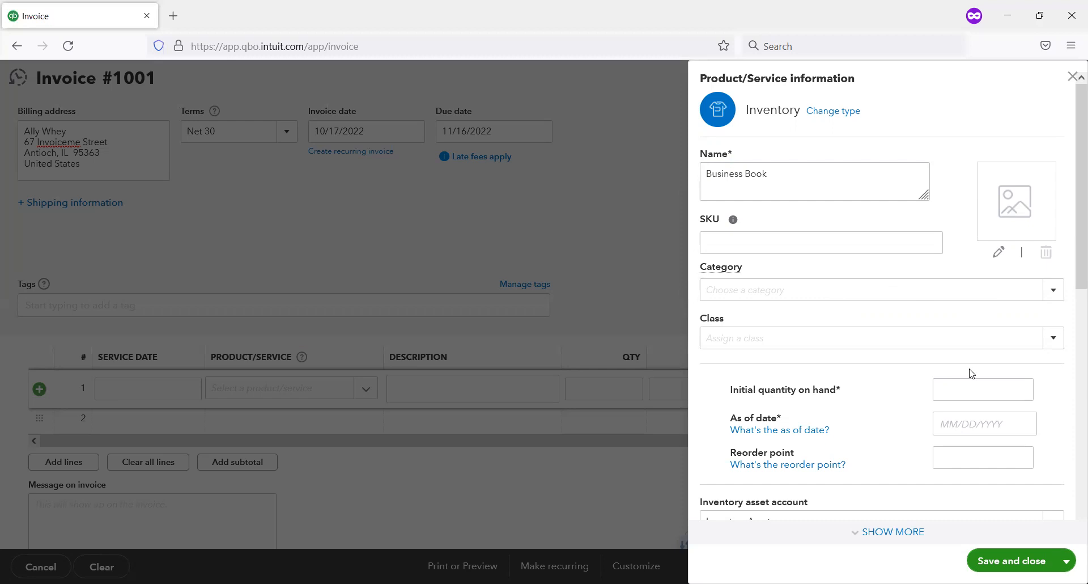
click(1056, 344)
click(1055, 344)
Step: Set the item's initial quantity on hand to 10 as of 10/17/2022, with a reorder point of 5
scroll(1072, 306, down, 3)
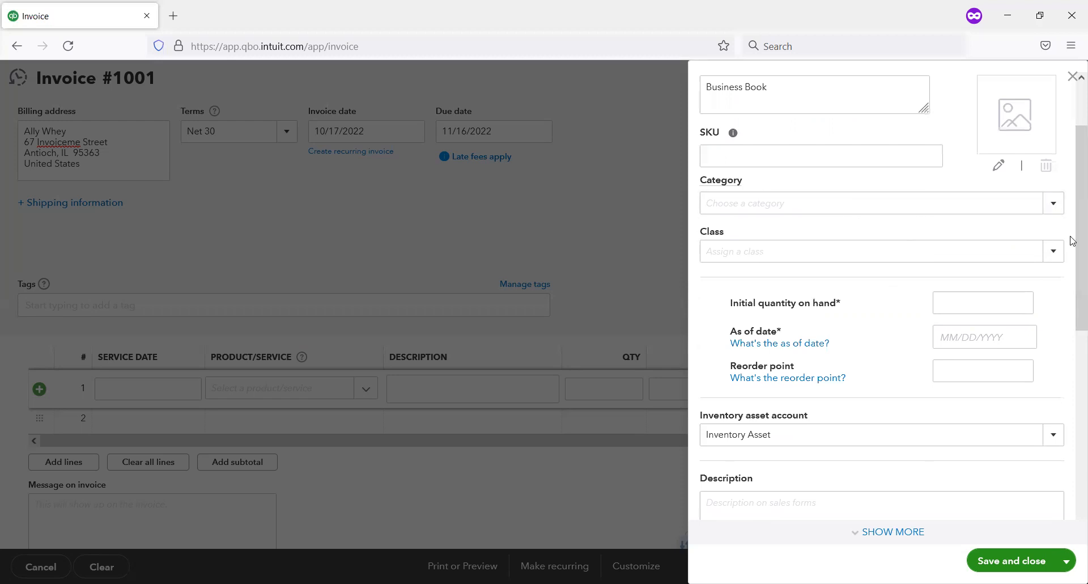
scroll(1072, 272, down, 1)
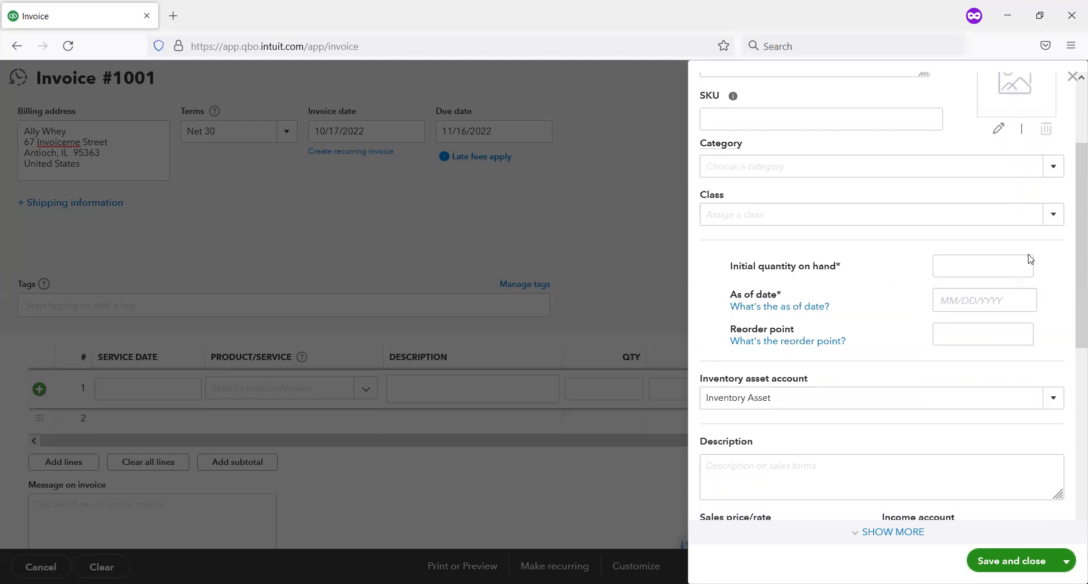
click(1015, 267)
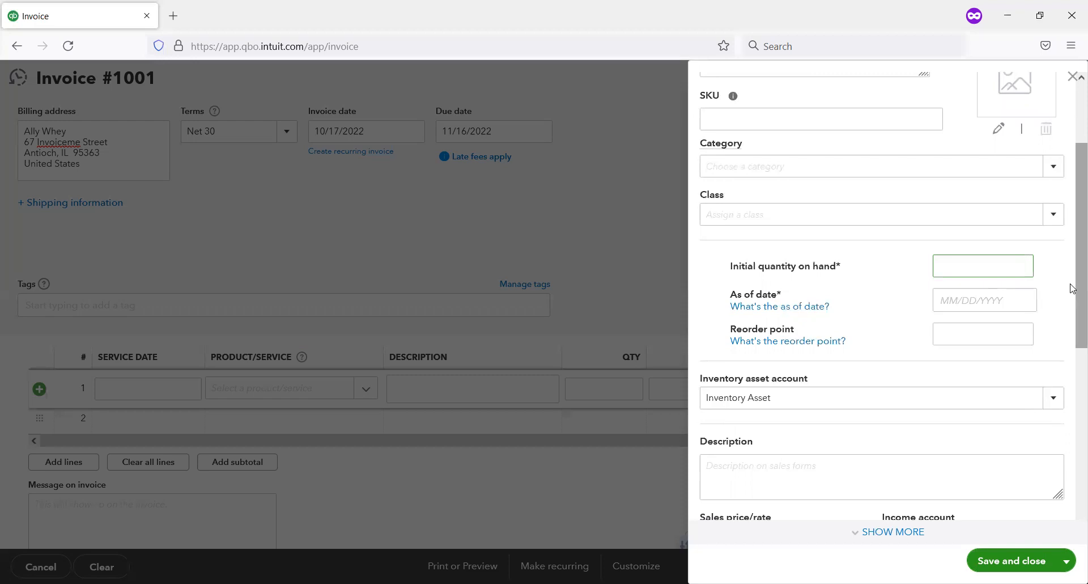
text(10)
click(986, 302)
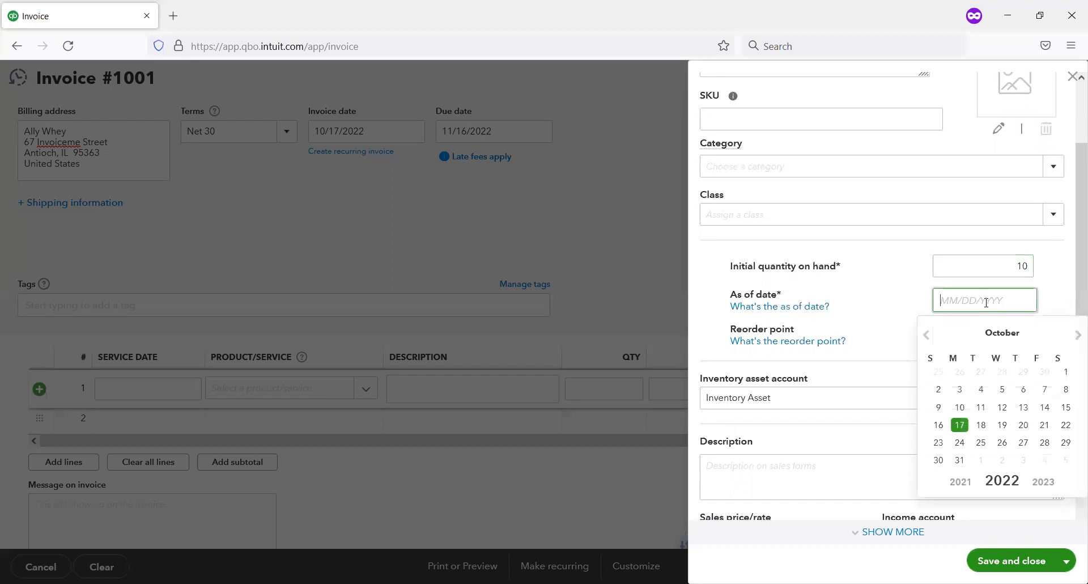
click(960, 424)
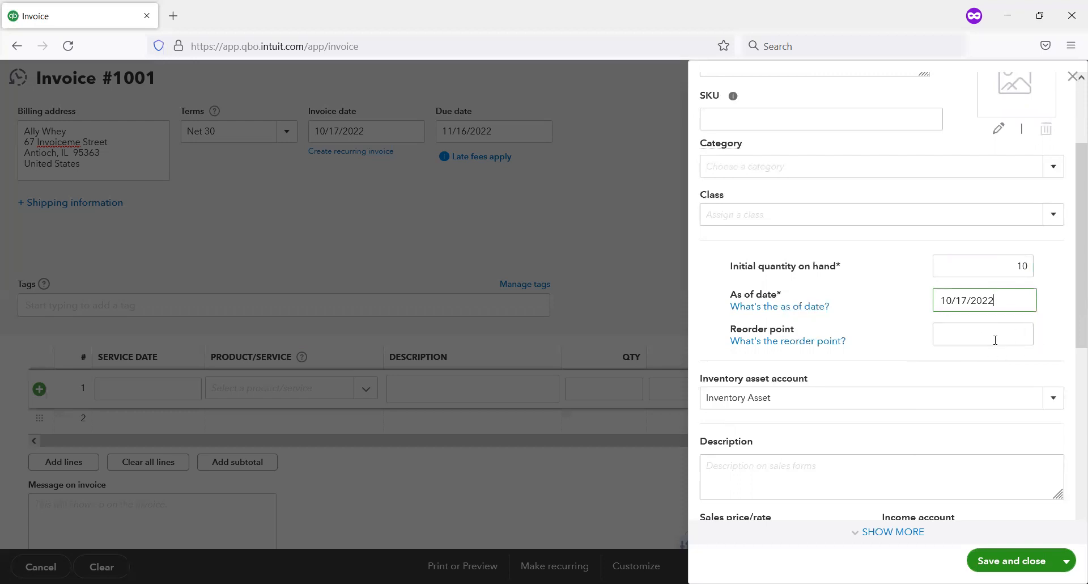
click(962, 331)
text(5)
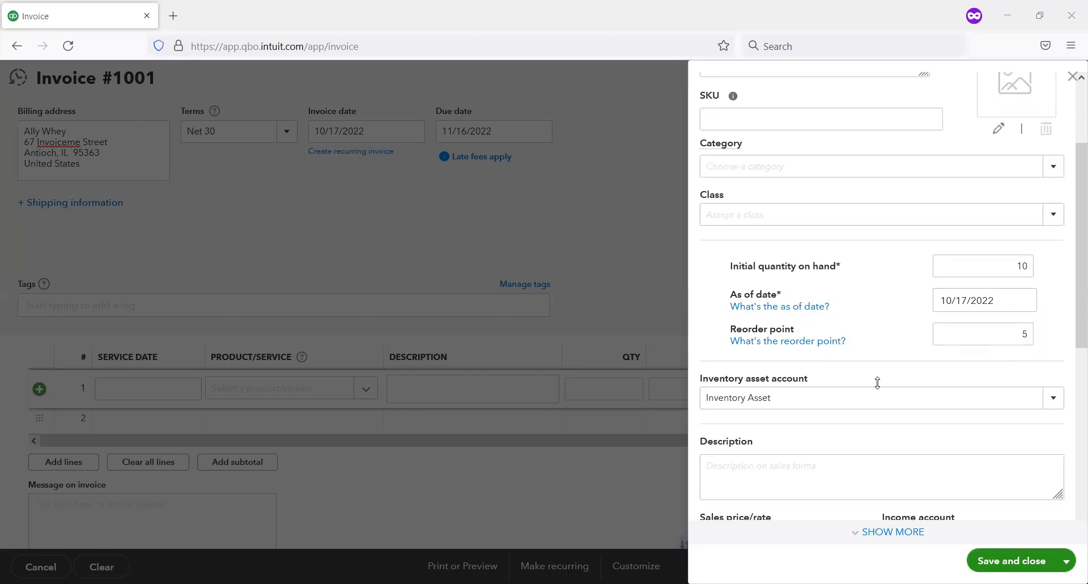
Step: Enter the item's sales description as "Easy manual on how to start a business."
click(868, 469)
click(1058, 399)
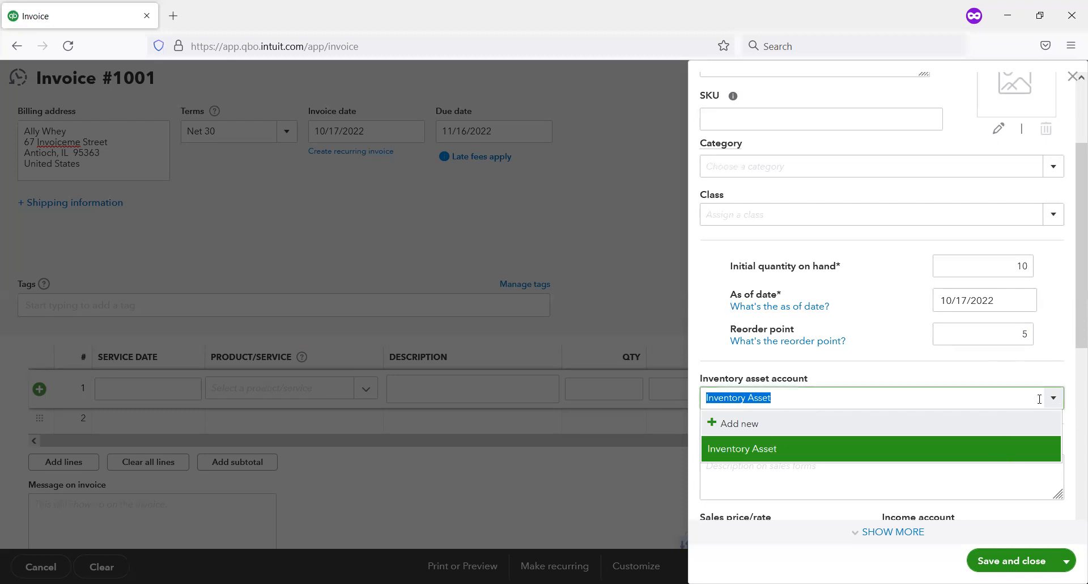
click(1073, 296)
drag(1073, 297, 1072, 373)
click(775, 323)
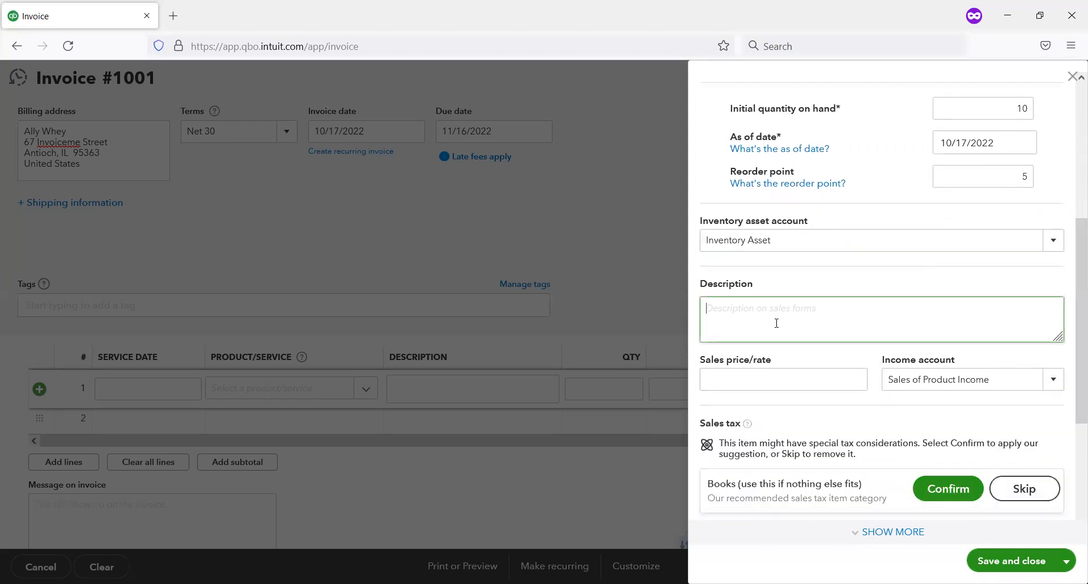
text(Easy manual on how to start a business.)
Step: Set the item's sales price to 19.95
click(782, 380)
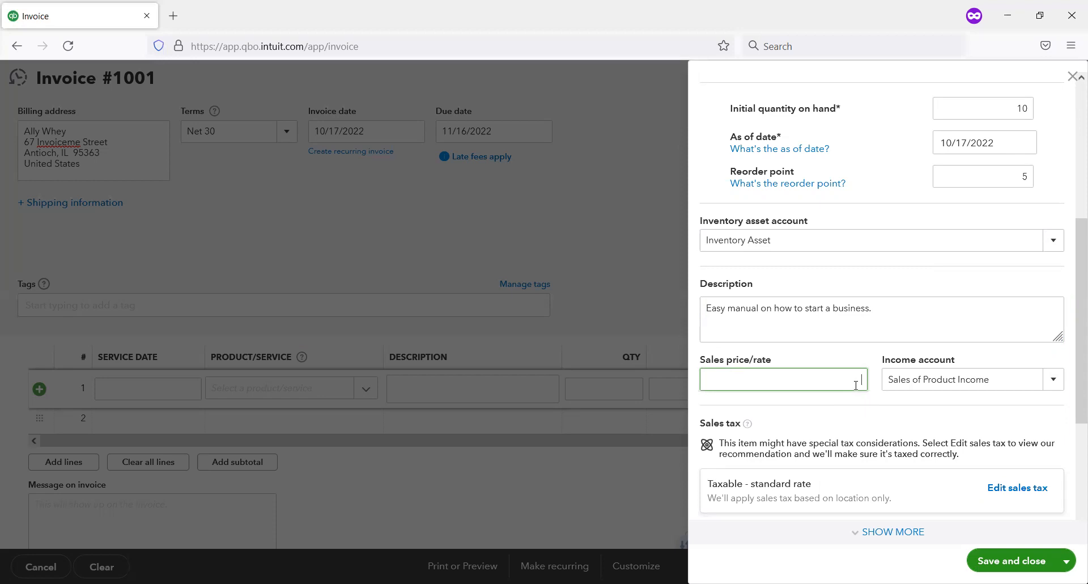
text(.95)
key(Tab)
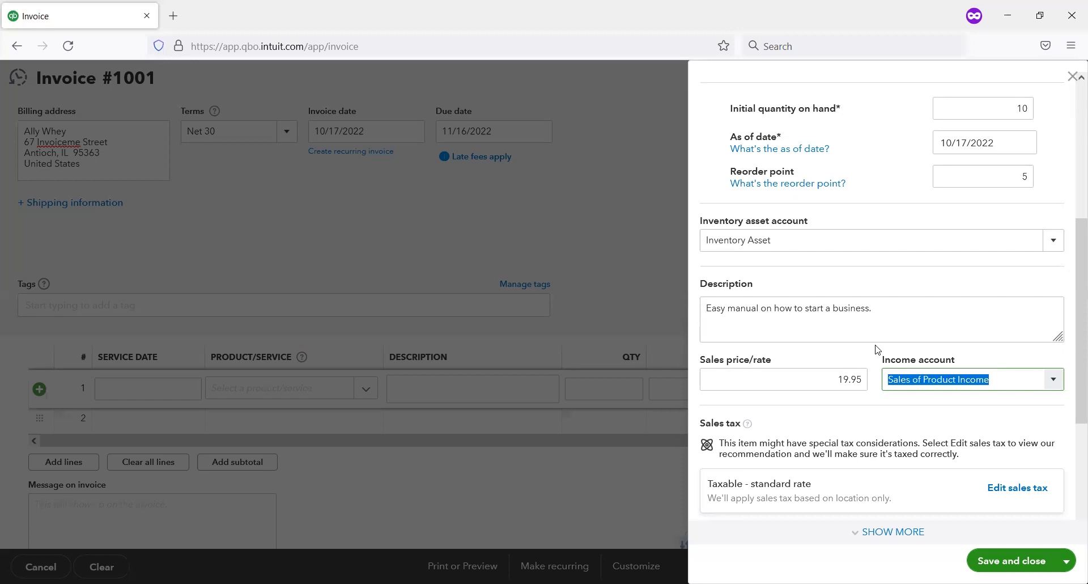
scroll(877, 348, down, 1)
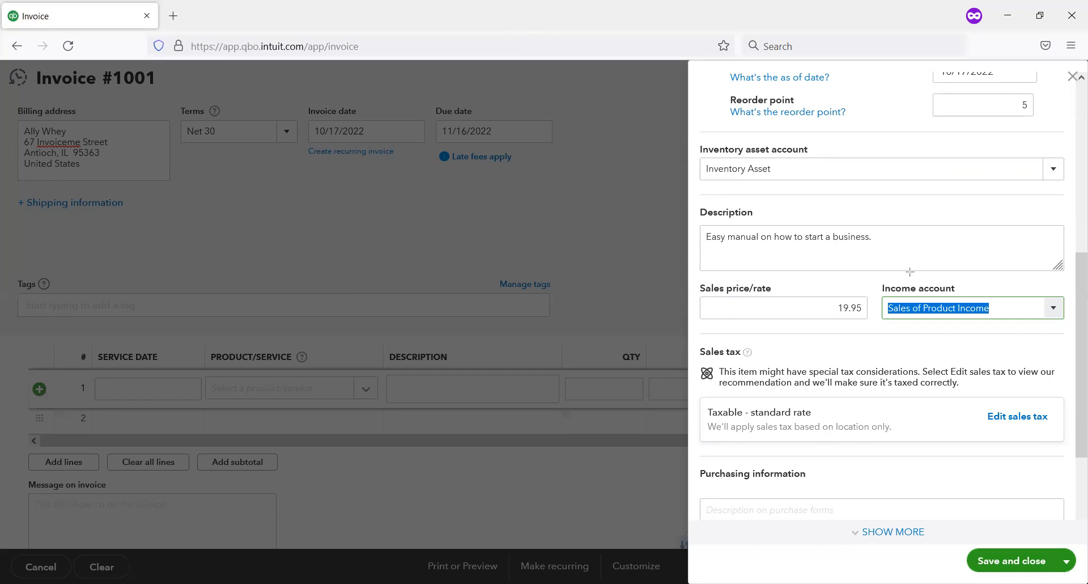
drag(867, 282, 1075, 336)
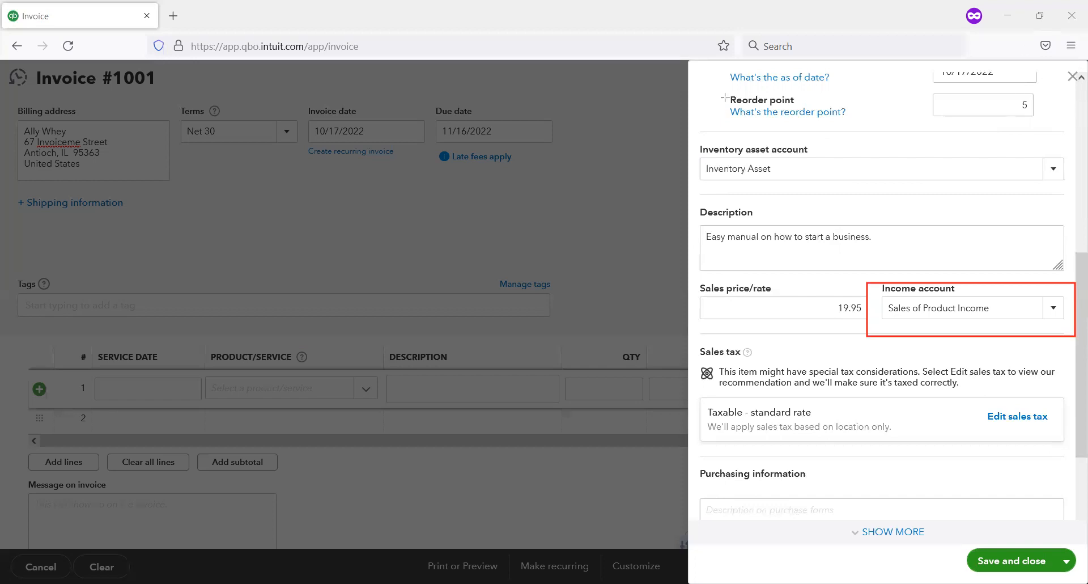
Step: Examine the item's sales tax categories and other tax options, and accept Taxable—based on location only
click(696, 87)
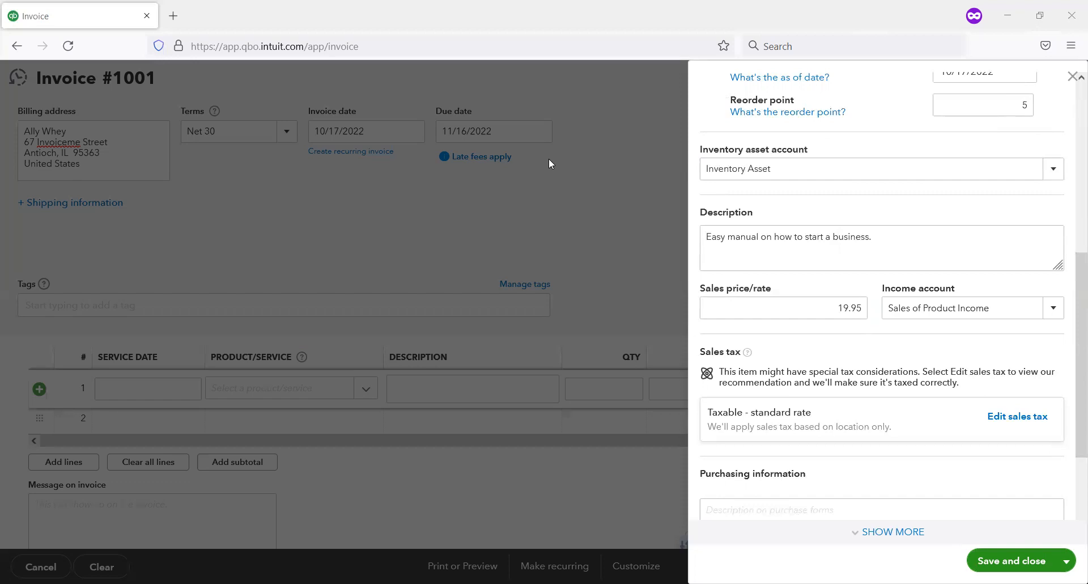
mouse_move(690, 341)
mouse_down()
mouse_move(924, 441)
mouse_move(1078, 452)
mouse_up()
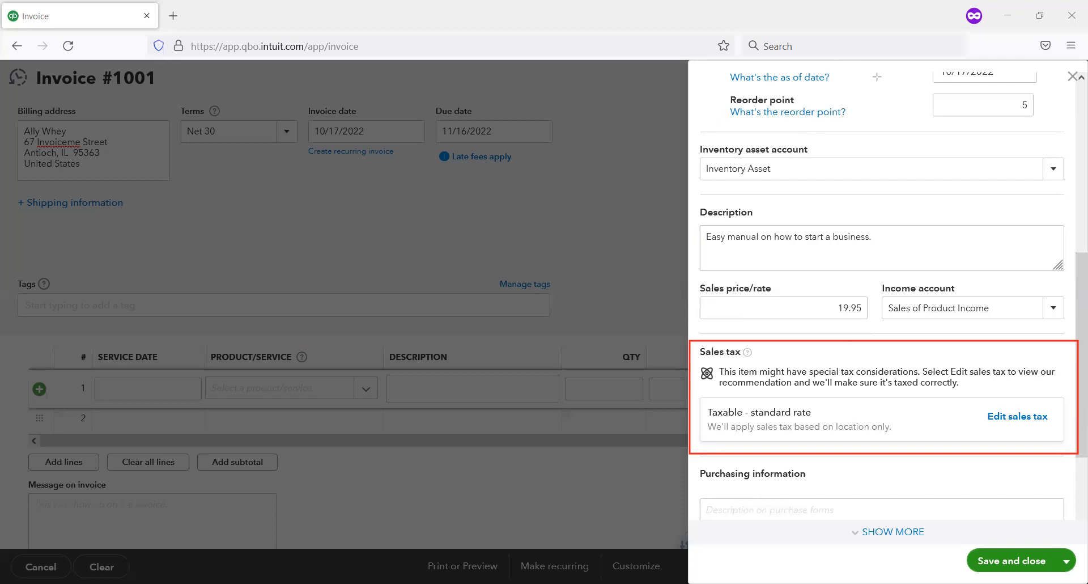
click(1023, 426)
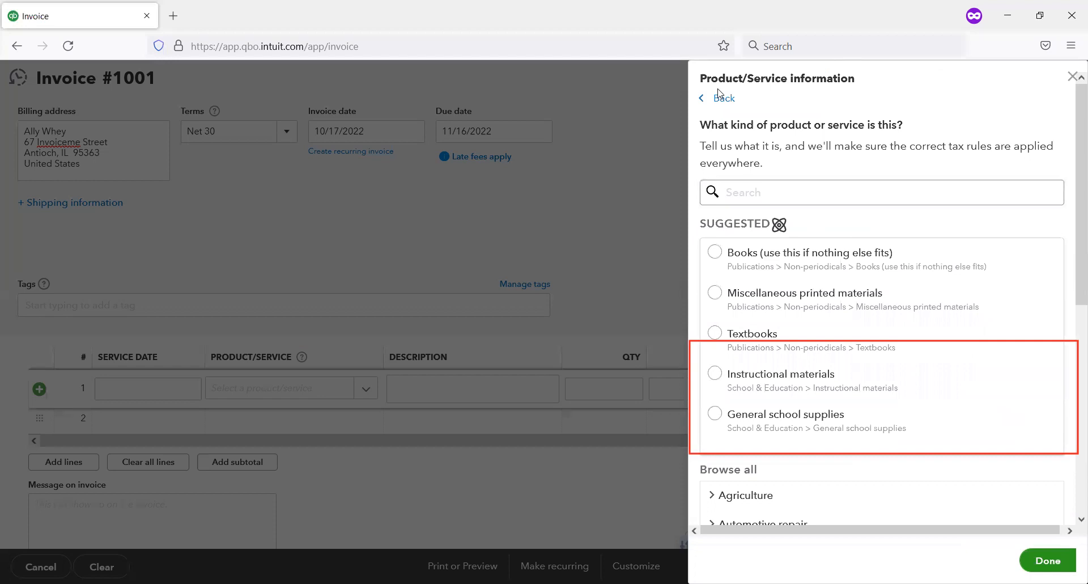
scroll(864, 267, down, 3)
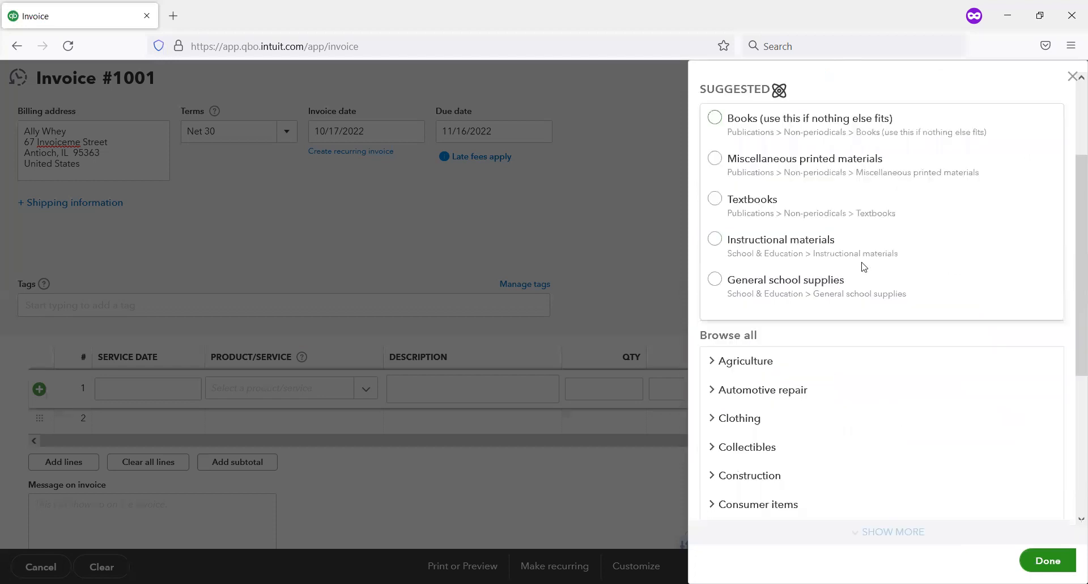
scroll(861, 267, down, 1)
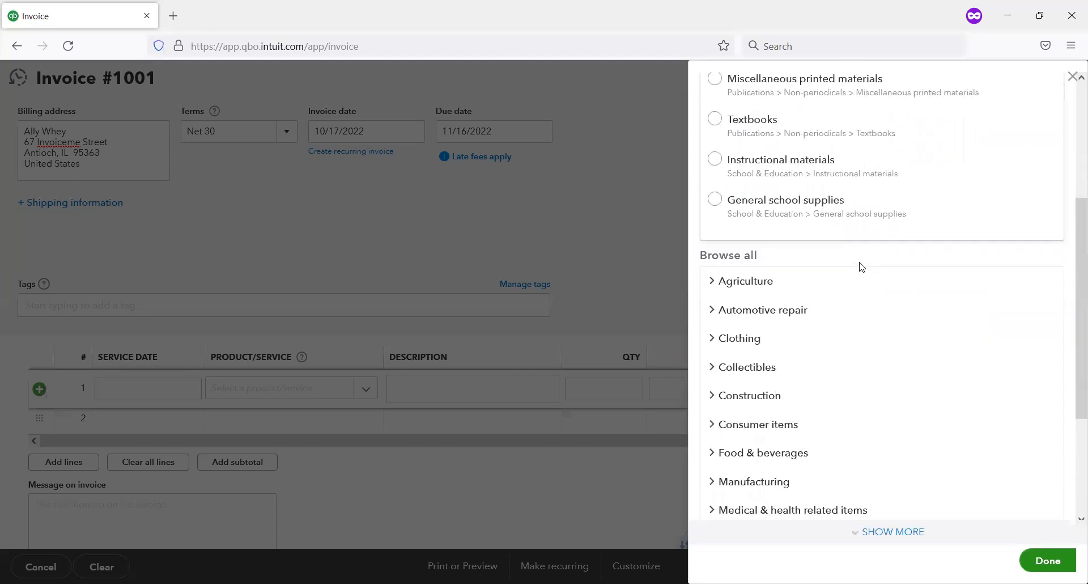
scroll(861, 267, down, 3)
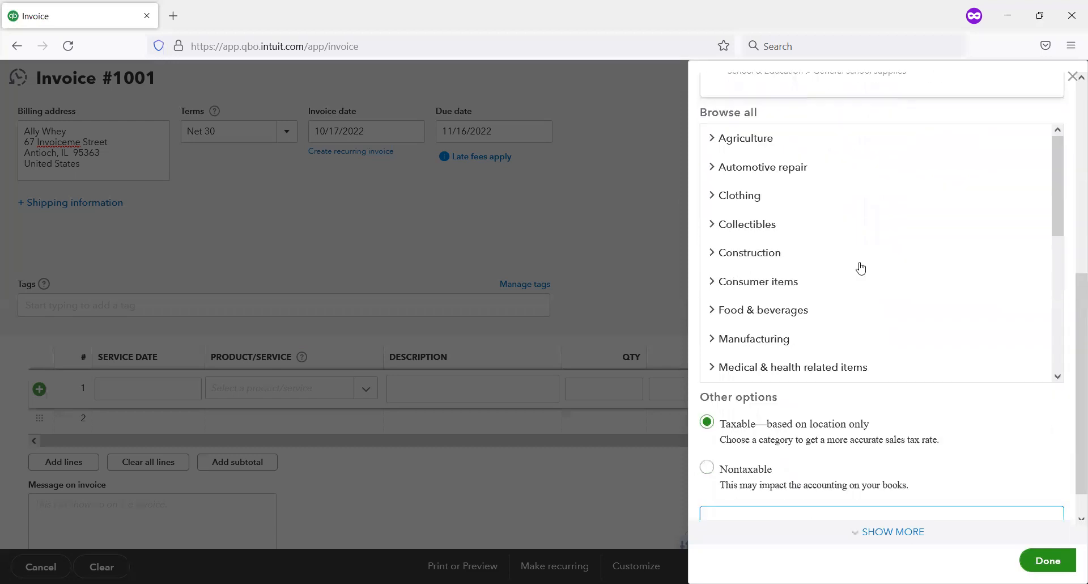
scroll(861, 267, up, 3)
scroll(861, 267, up, 2)
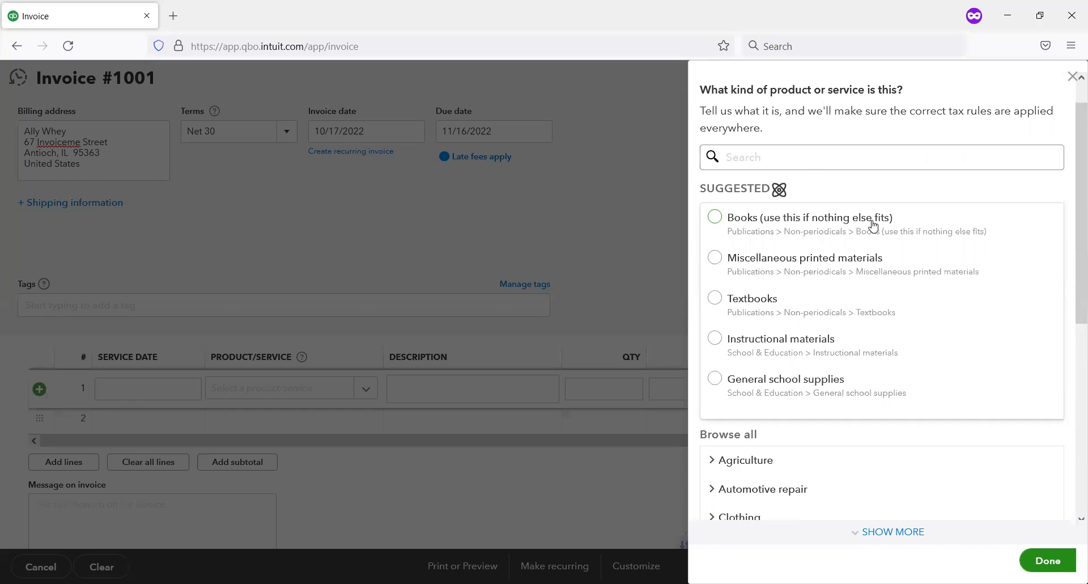
scroll(873, 226, down, 2)
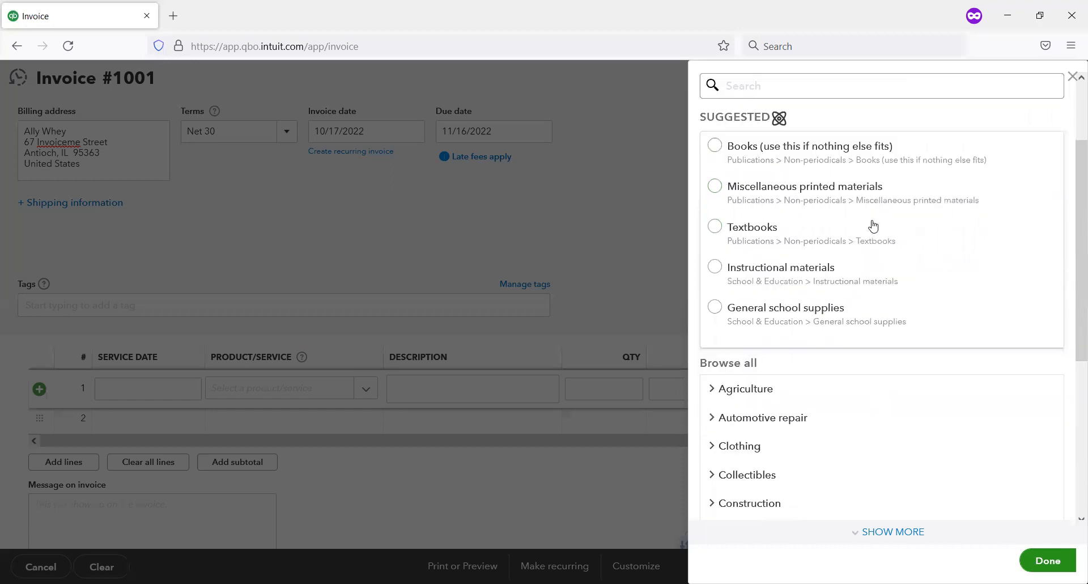
scroll(869, 245, down, 6)
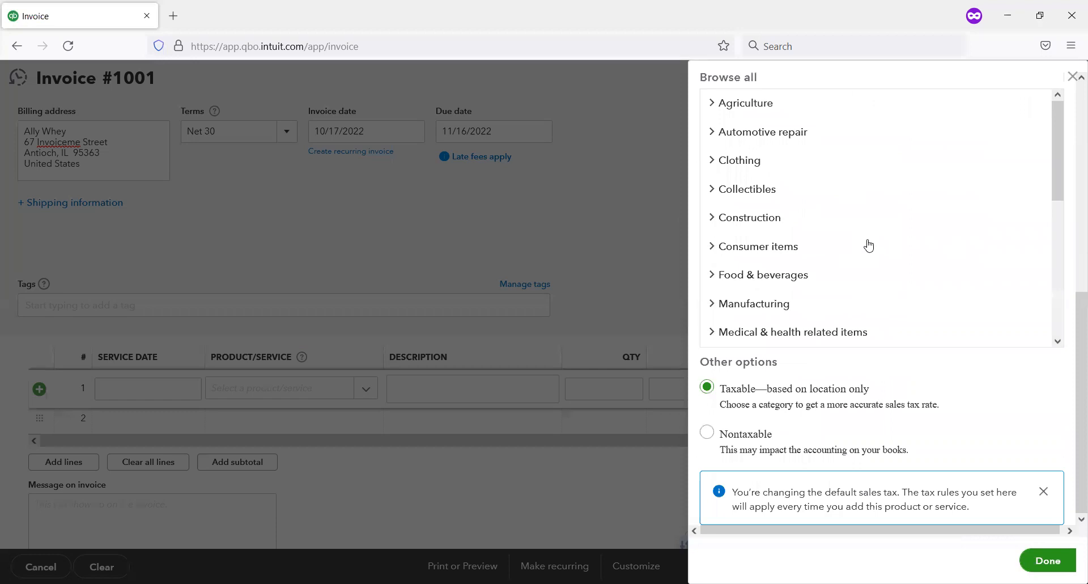
scroll(869, 245, up, 5)
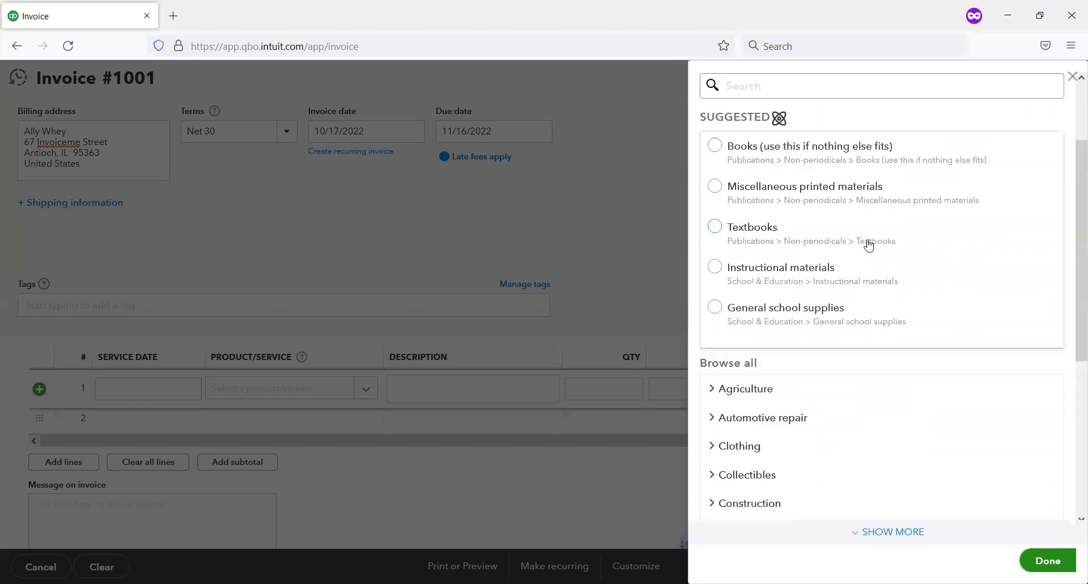
scroll(878, 285, down, 3)
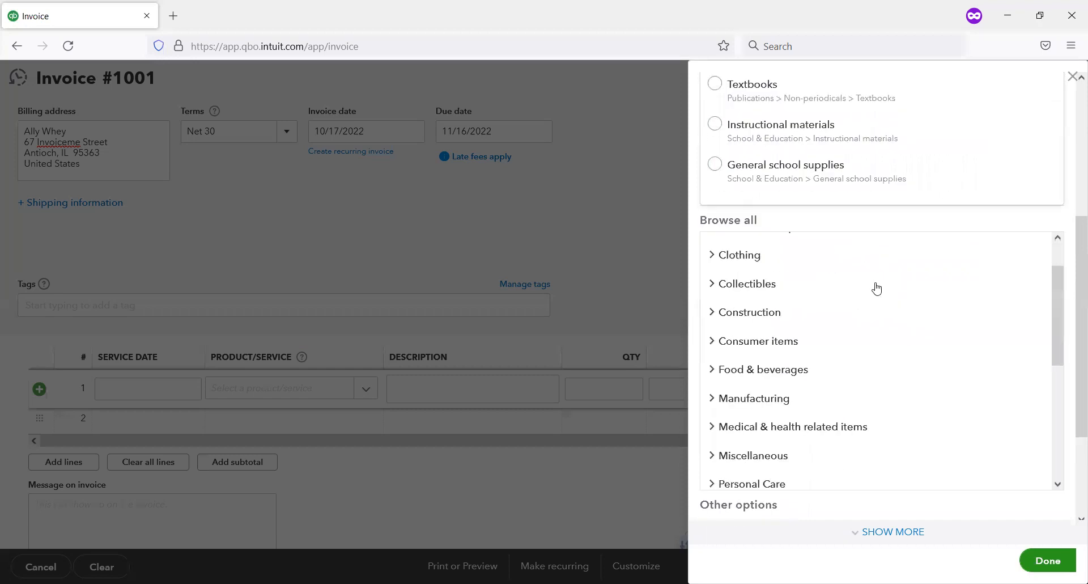
scroll(877, 287, down, 4)
scroll(1069, 313, down, 5)
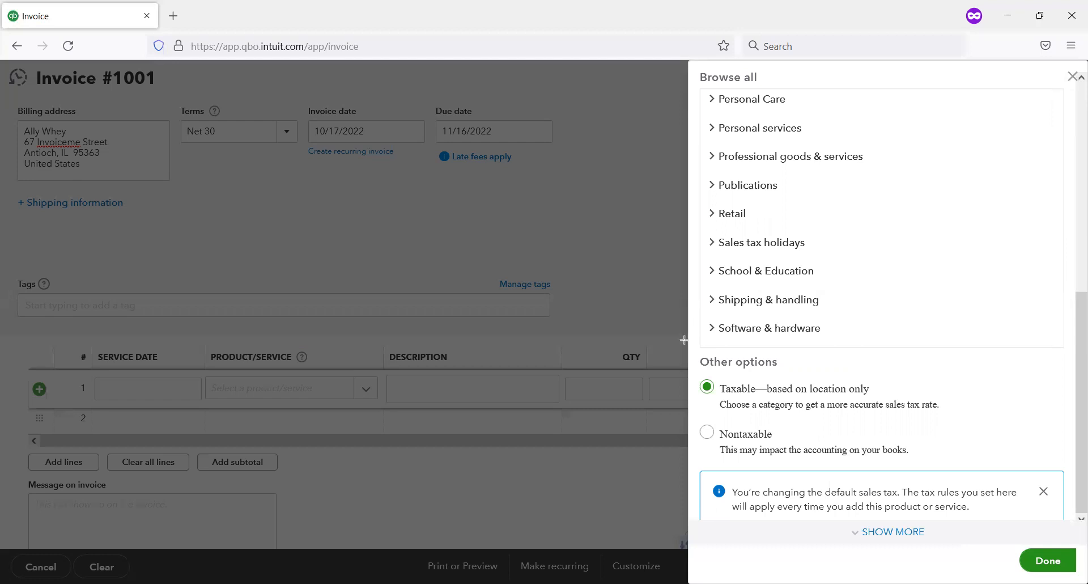
mouse_move(691, 411)
mouse_down()
mouse_move(901, 486)
mouse_move(973, 474)
mouse_up()
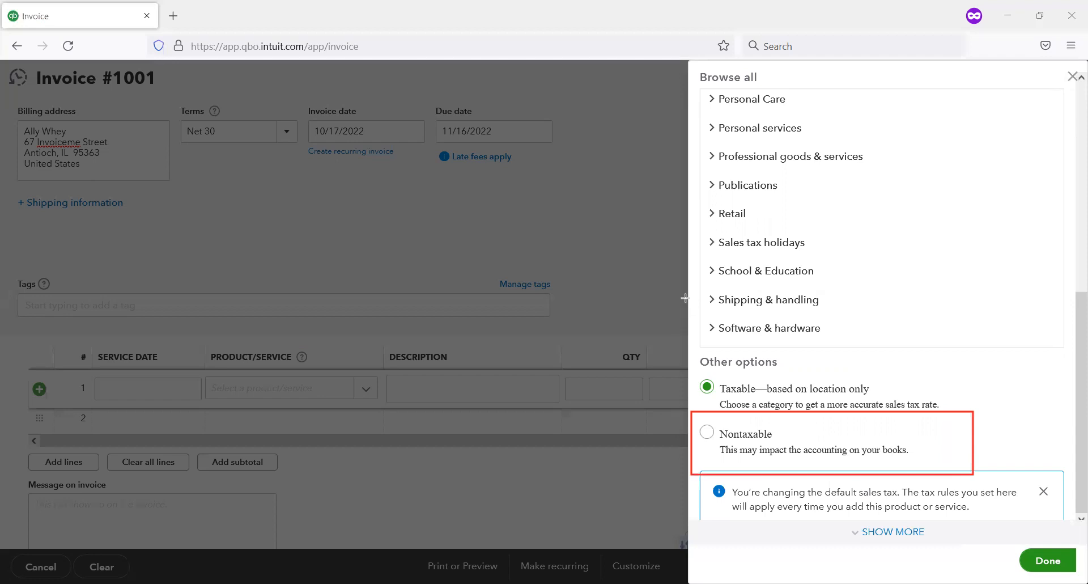
key(ctrl+z)
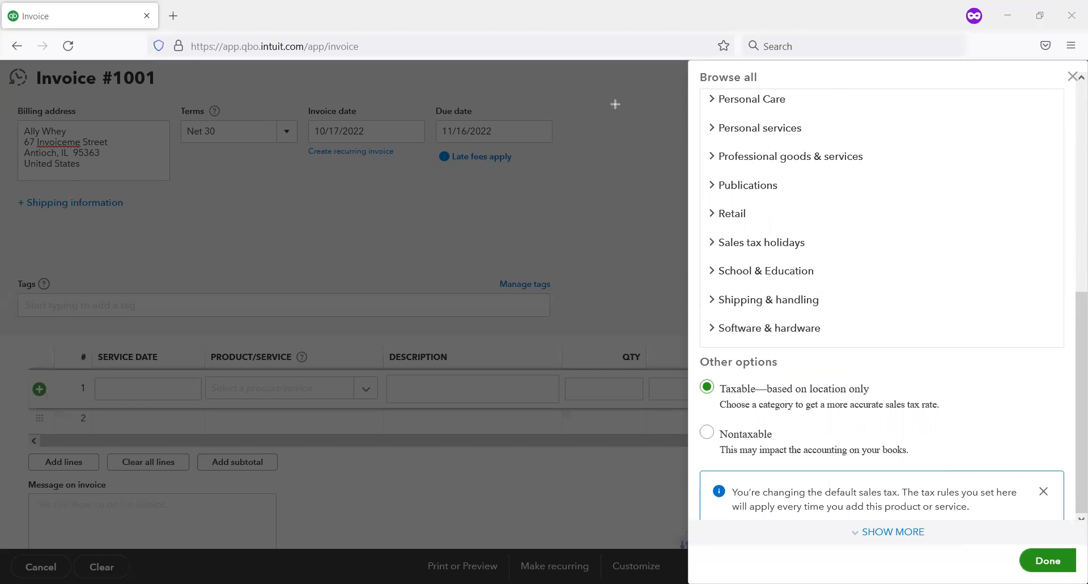
click(893, 532)
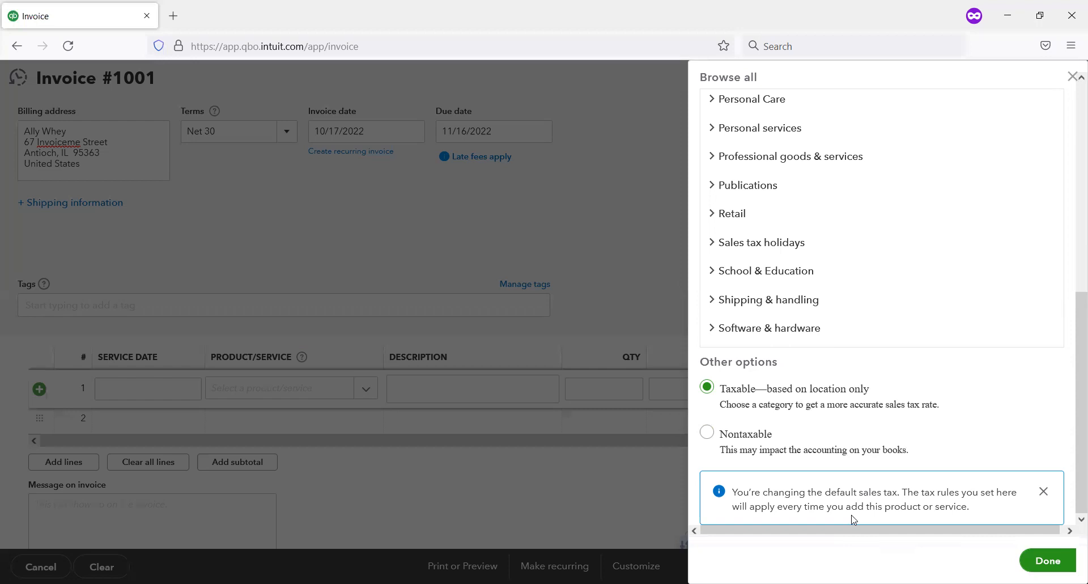
click(1048, 561)
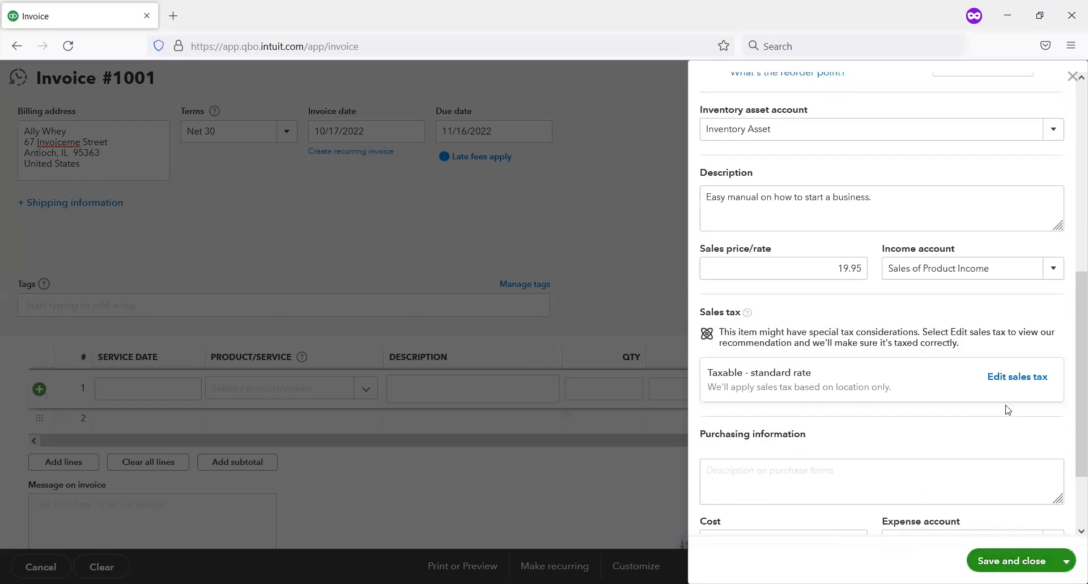
Step: Enter the item's purchasing description as "Self-published self-help book."
click(766, 475)
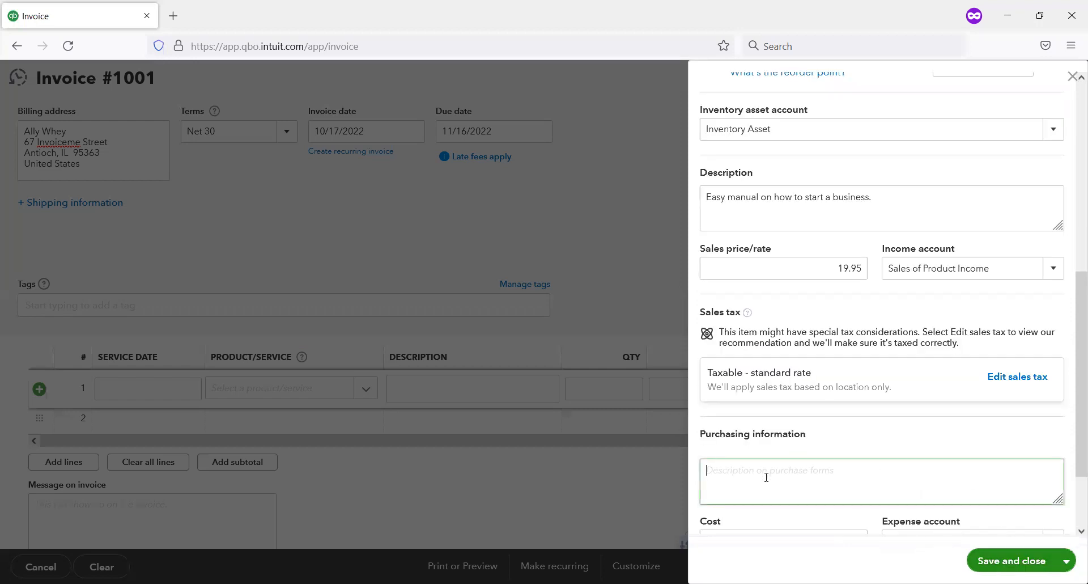
scroll(802, 386, down, 2)
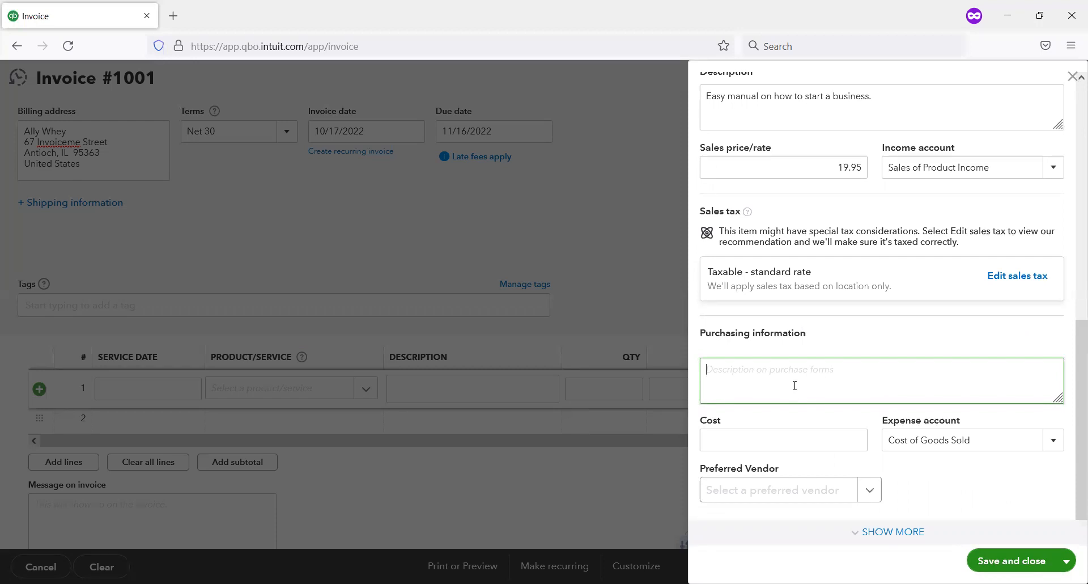
text(Self-pub)
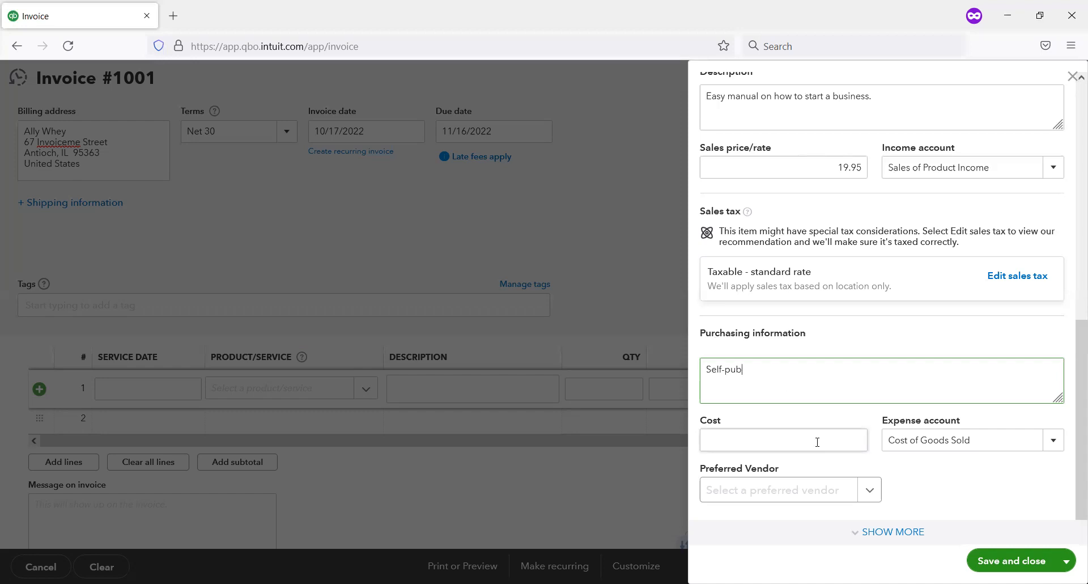
text(lished self-help book.)
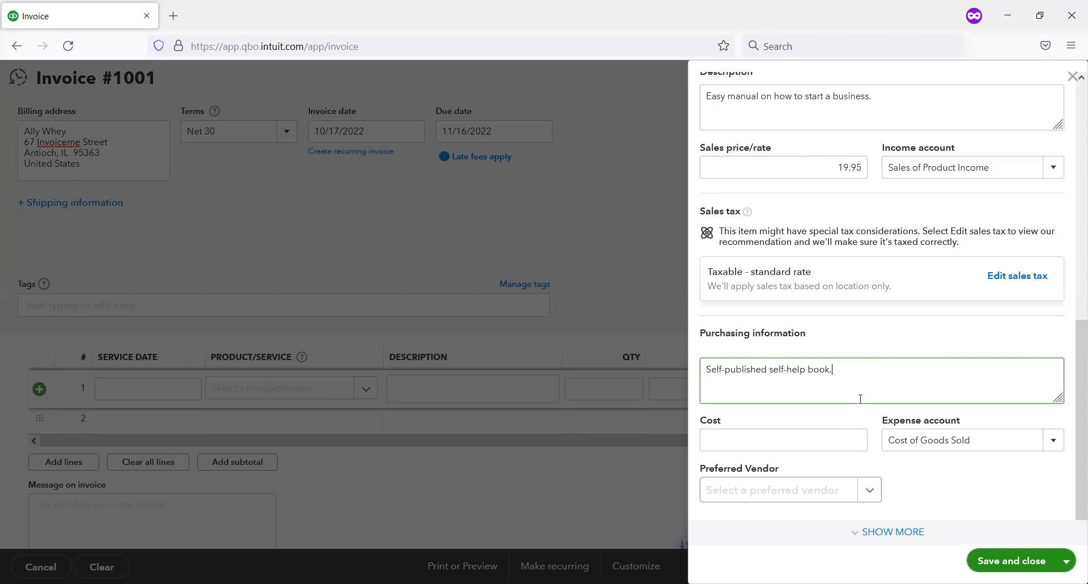
Step: Set the item's cost to 8.50 and check the available expense accounts
click(855, 441)
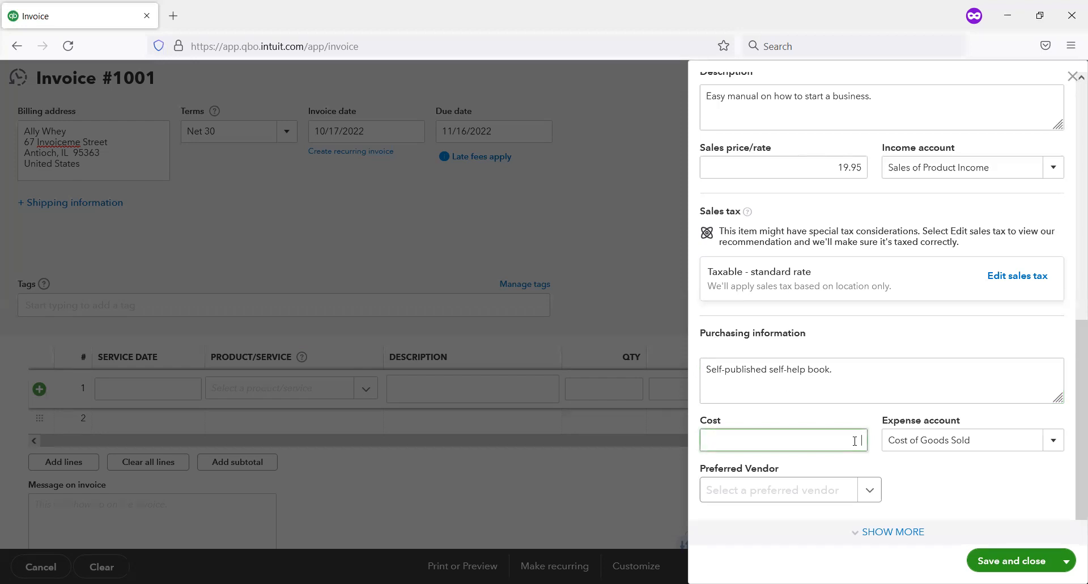
text(8.50)
key(Tab)
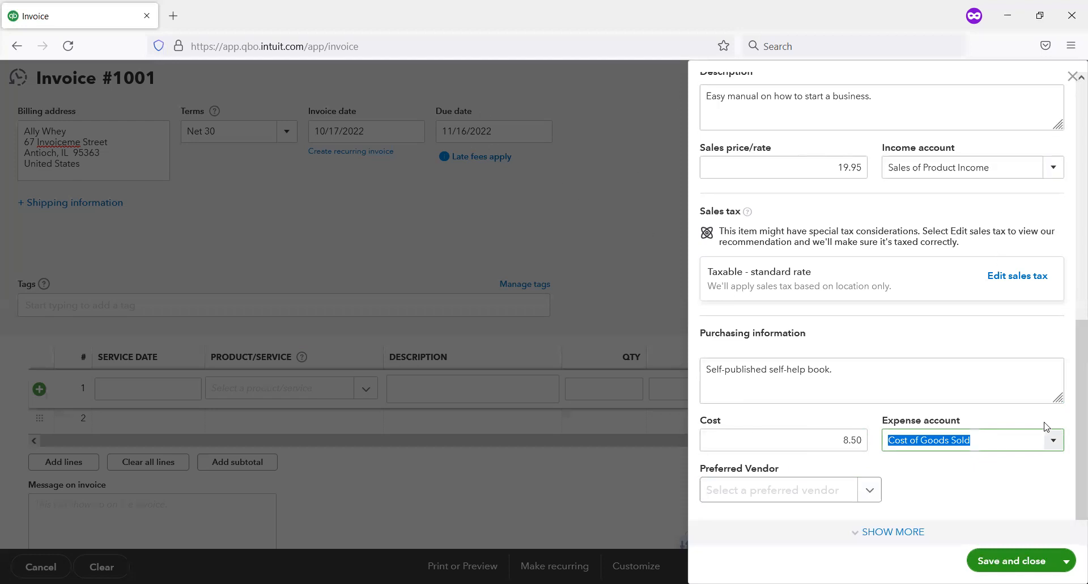
click(1052, 442)
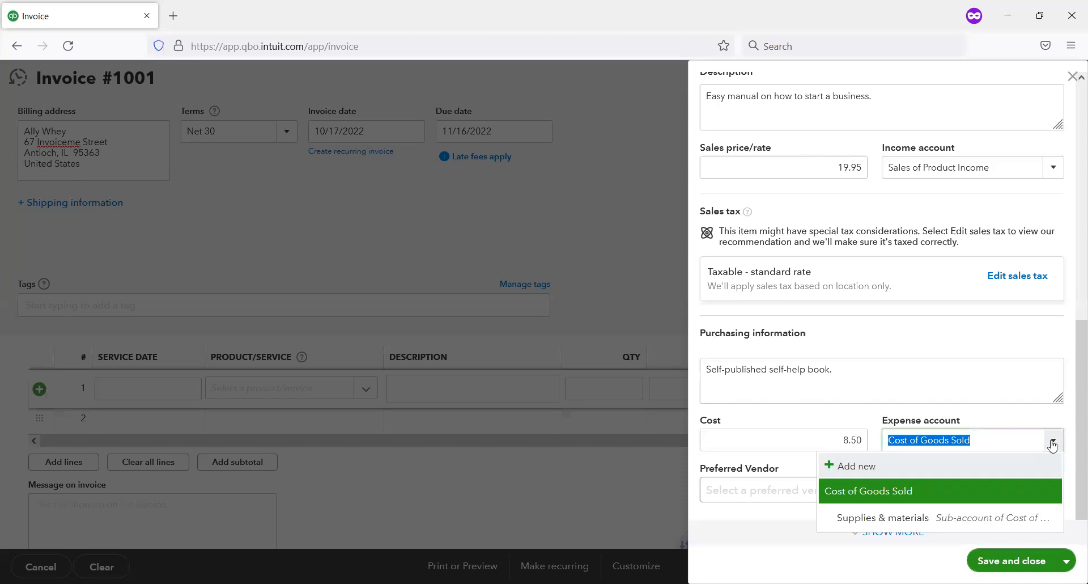
click(1052, 443)
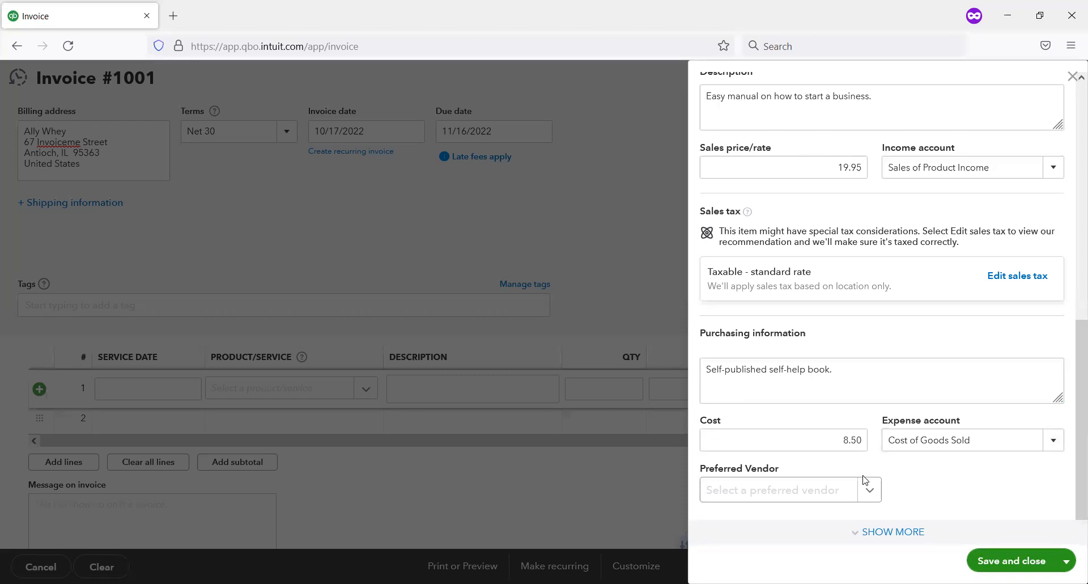
Step: Choose Wholesale Warehouse as the item's preferred vendor, and save the item to the first invoice line
click(870, 491)
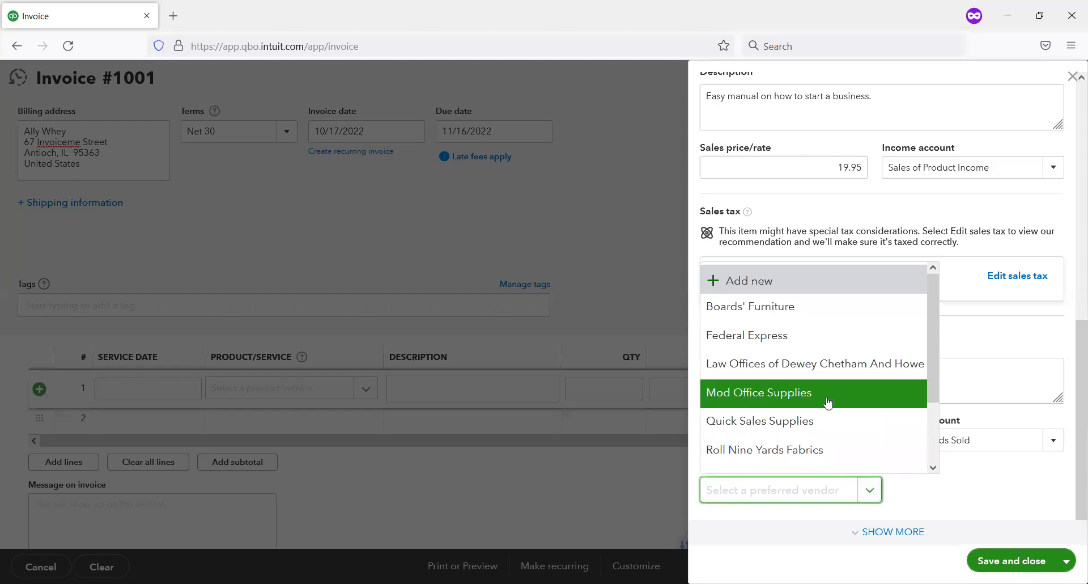
scroll(911, 453, down, 2)
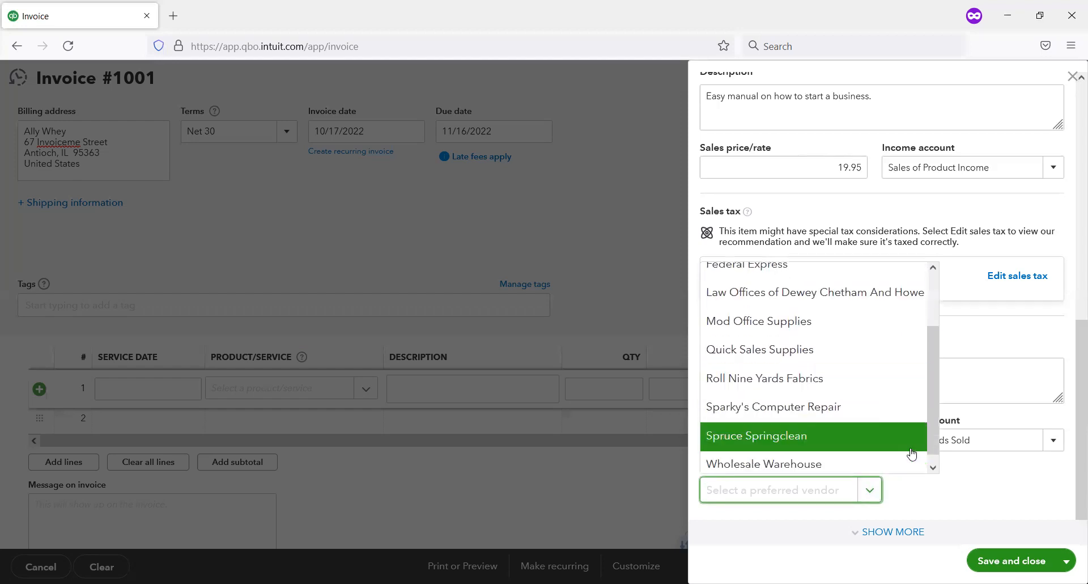
scroll(902, 448, down, 1)
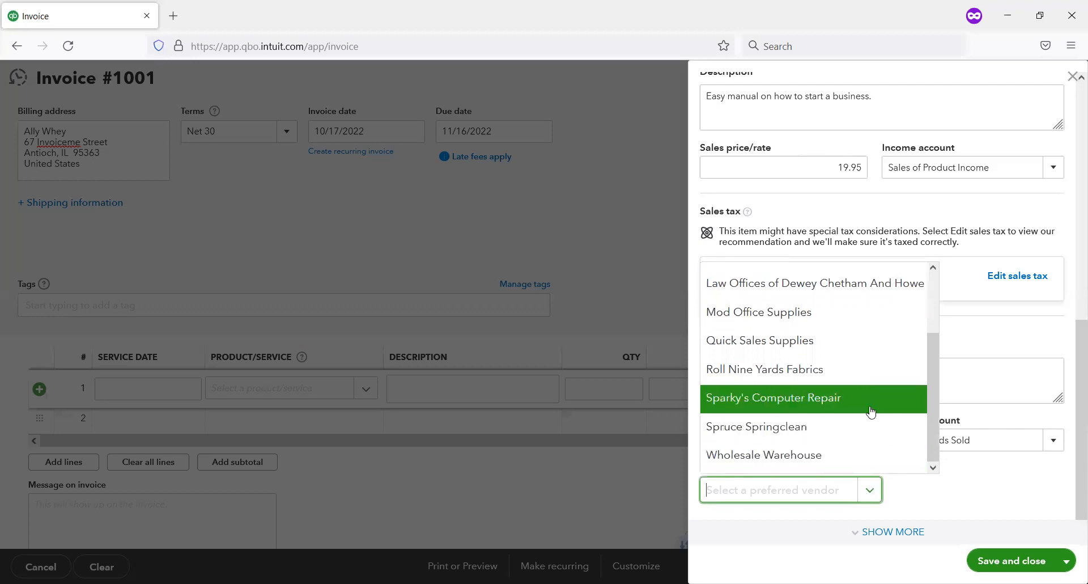
click(818, 453)
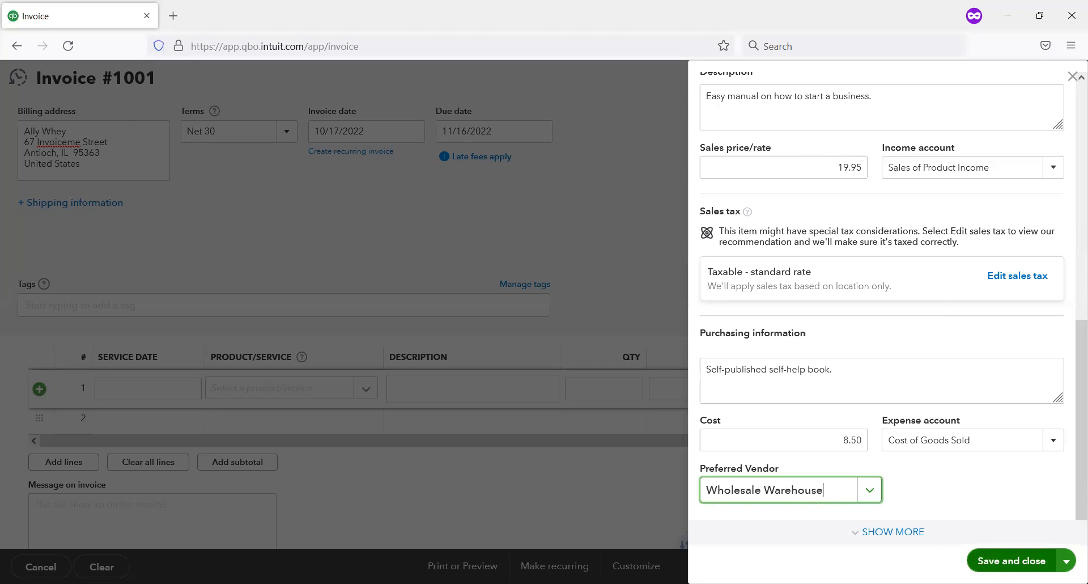
click(1001, 562)
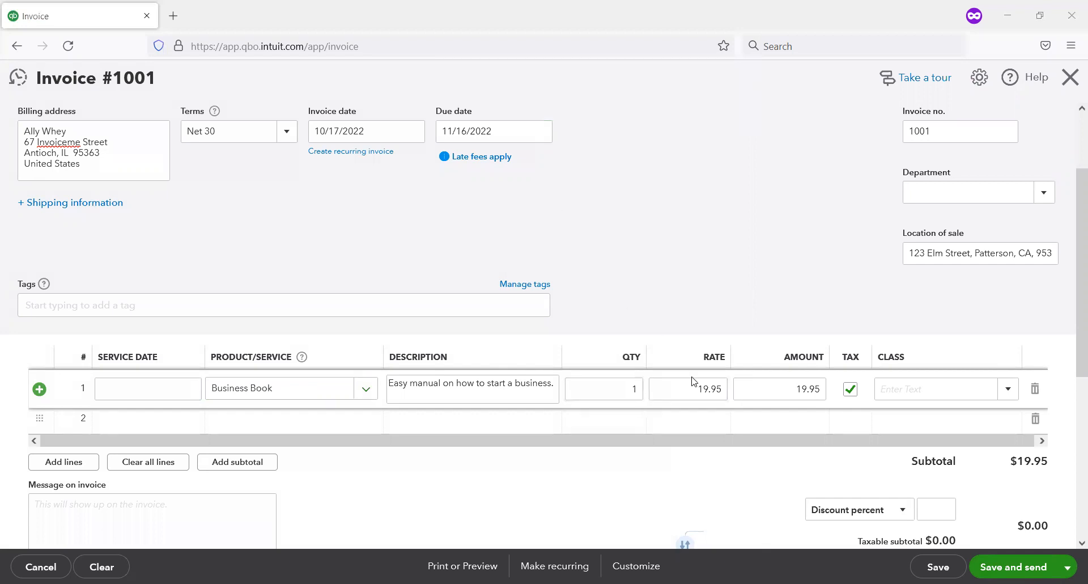
Step: Check the Business Book line's stock details and tax setting, and the invoice's sales tax and totals section
click(626, 387)
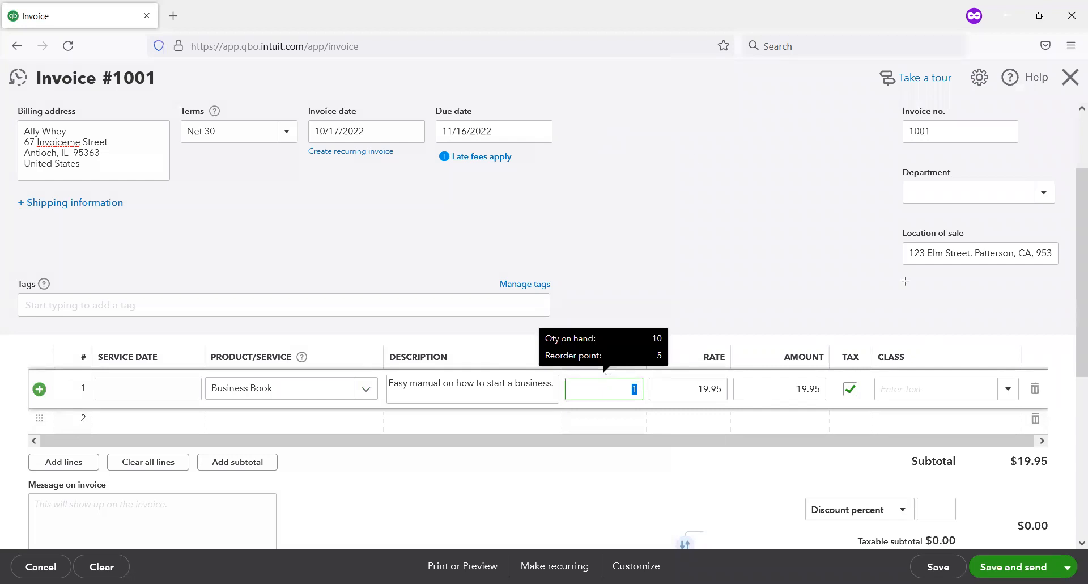
drag(821, 338, 879, 424)
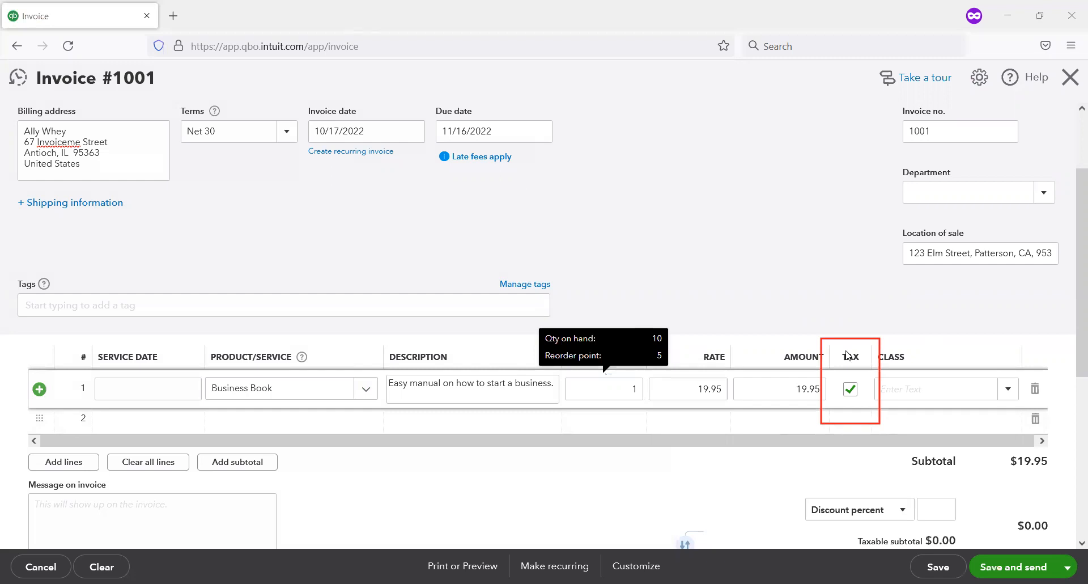
scroll(839, 335, down, 2)
scroll(823, 311, down, 1)
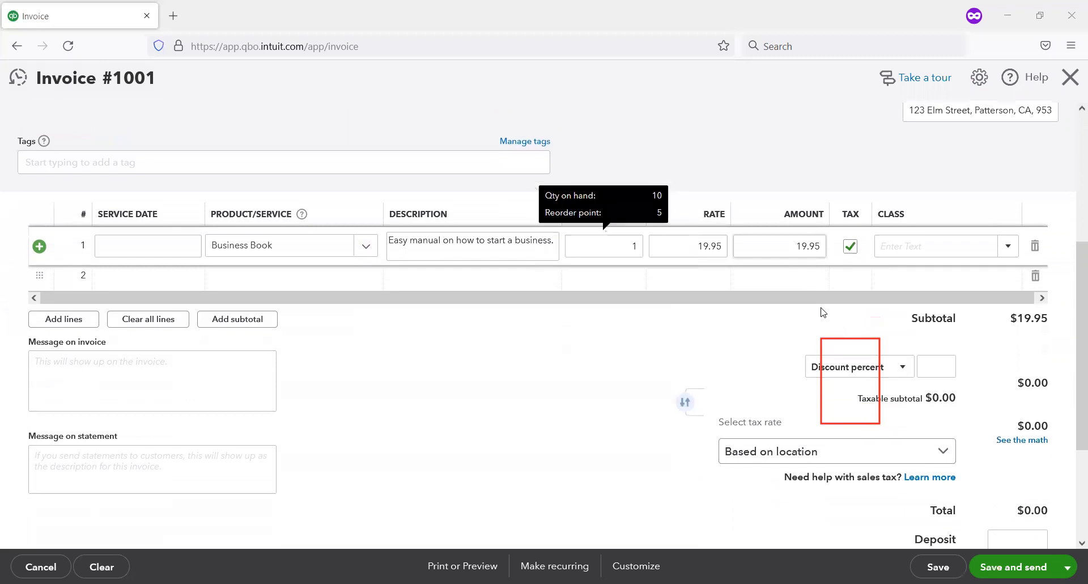
scroll(823, 312, down, 2)
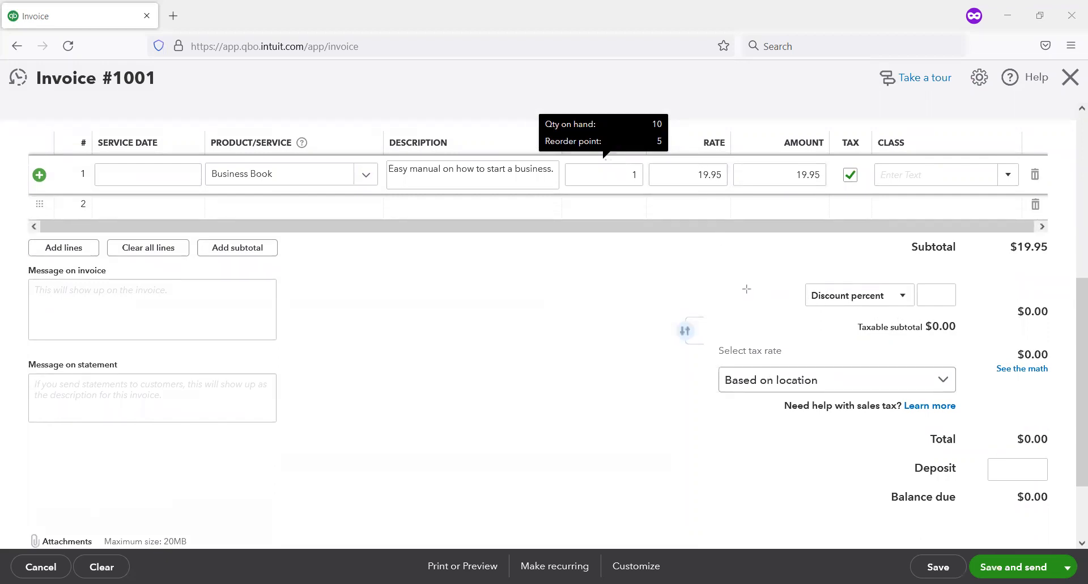
mouse_move(756, 276)
mouse_down()
mouse_move(1001, 493)
mouse_move(1079, 520)
mouse_move(1073, 529)
mouse_up()
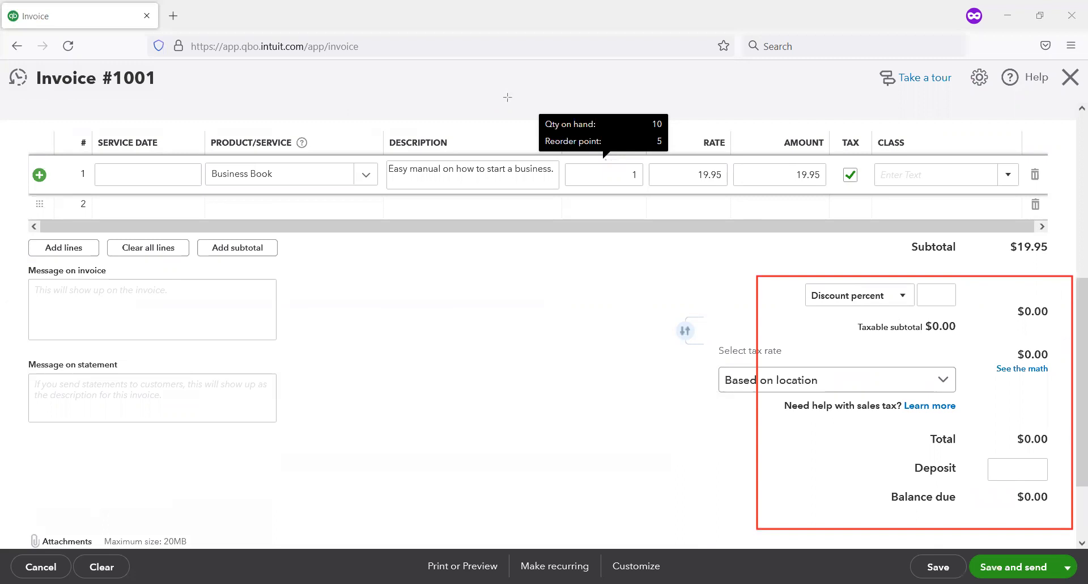
Step: Commit the Business Book line with its quantity, rate and tax setting, and leave the line items so the sales tax calculates
click(610, 167)
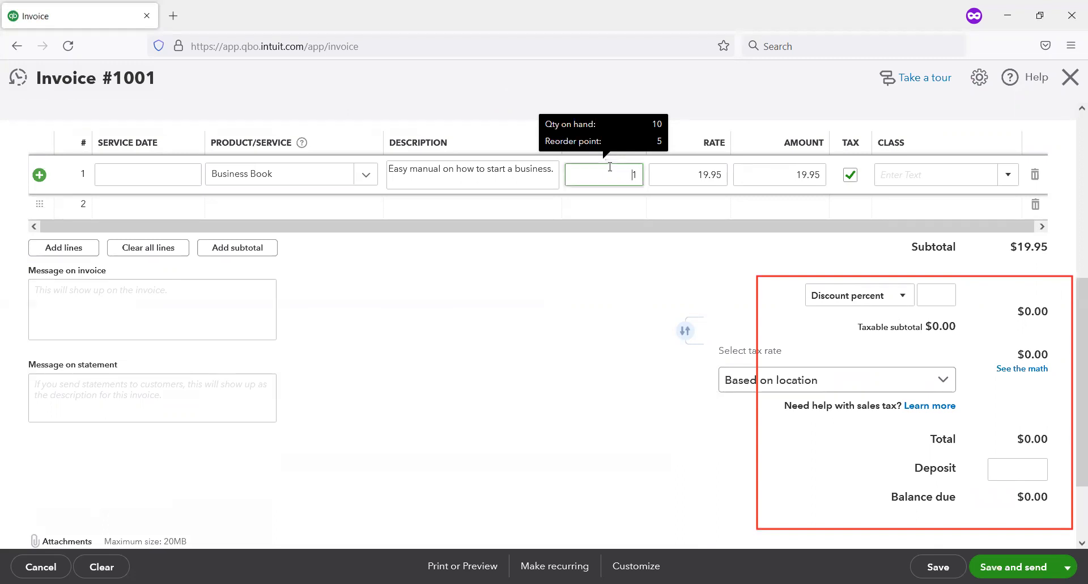
key(Tab)
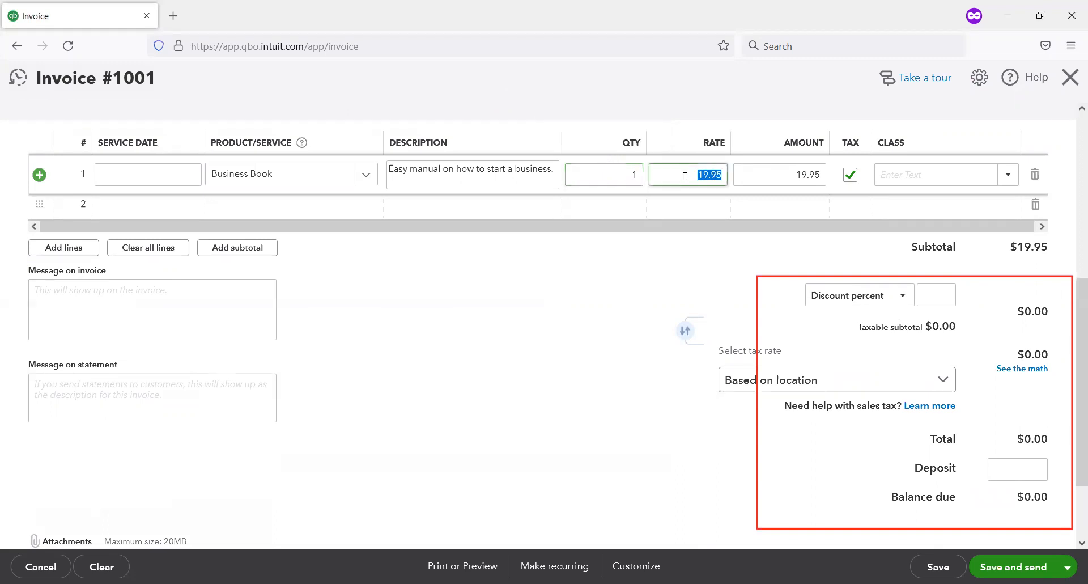
key(Tab)
key(Tab)
key(Tab)
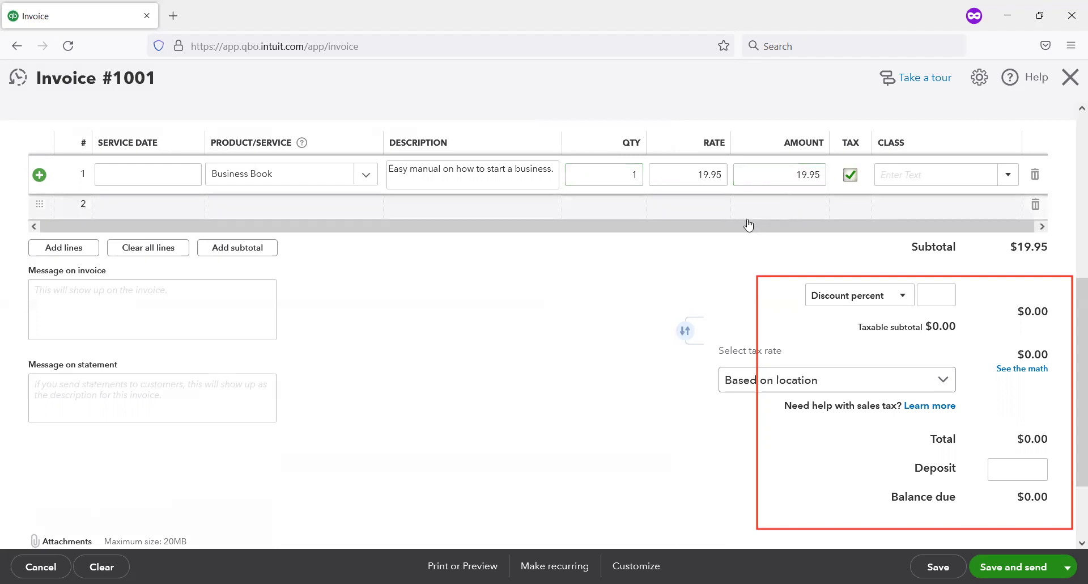
key(Tab)
key(Tab)
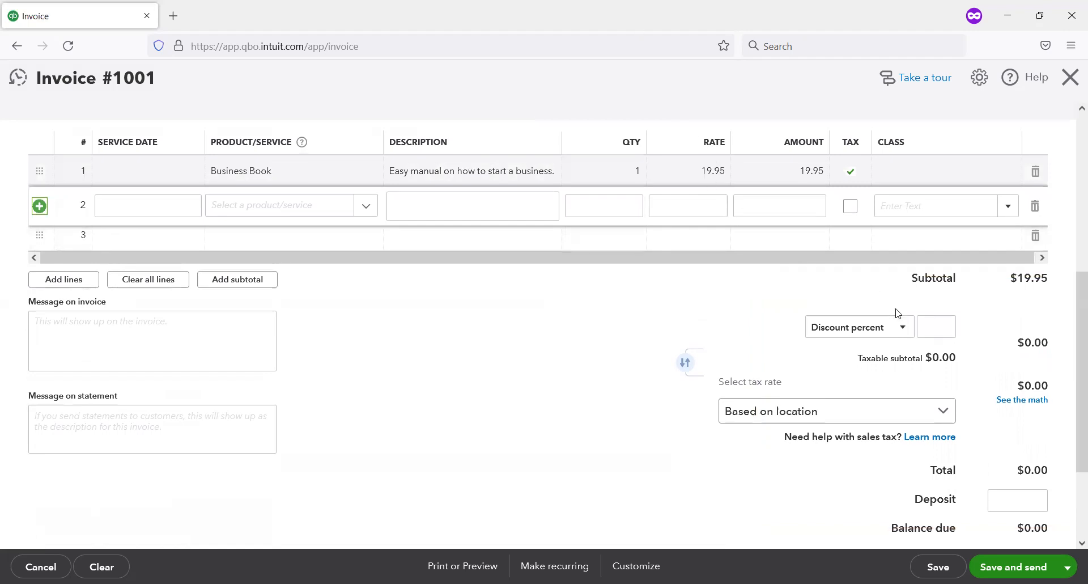
scroll(896, 312, down, 2)
click(197, 262)
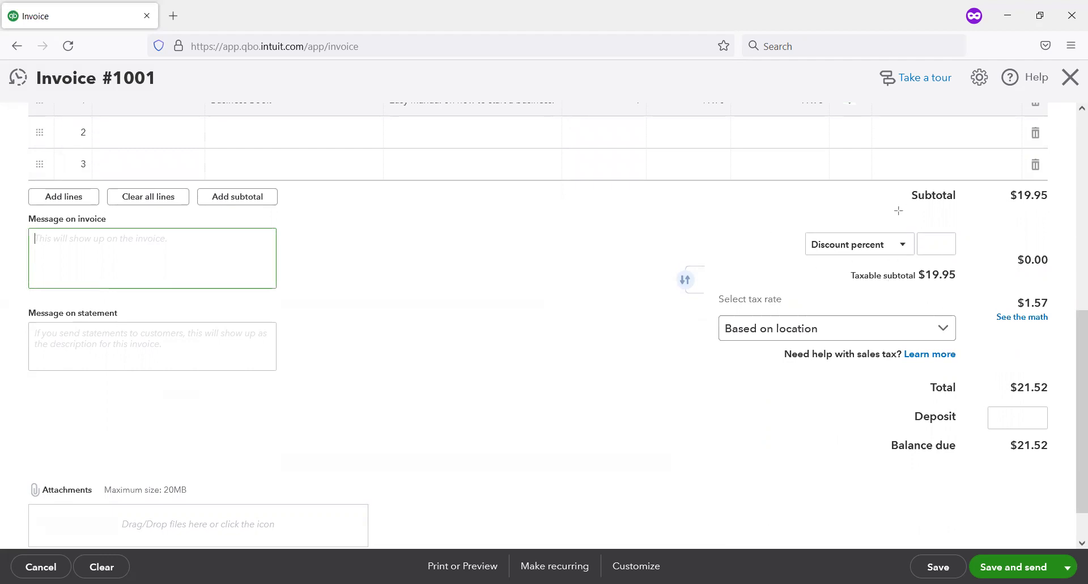
Step: Check the invoice's sales tax and totals, and open the tax calculation details to examine the California state, county and district rates
mouse_move(898, 210)
mouse_down()
mouse_move(1066, 374)
mouse_move(1037, 508)
mouse_move(1074, 477)
mouse_up()
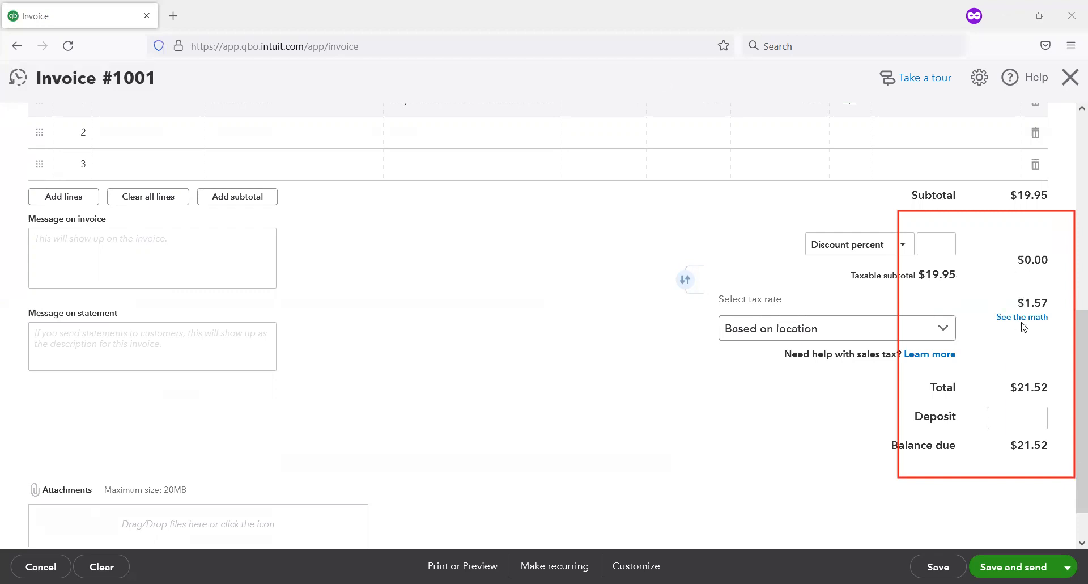
click(1042, 316)
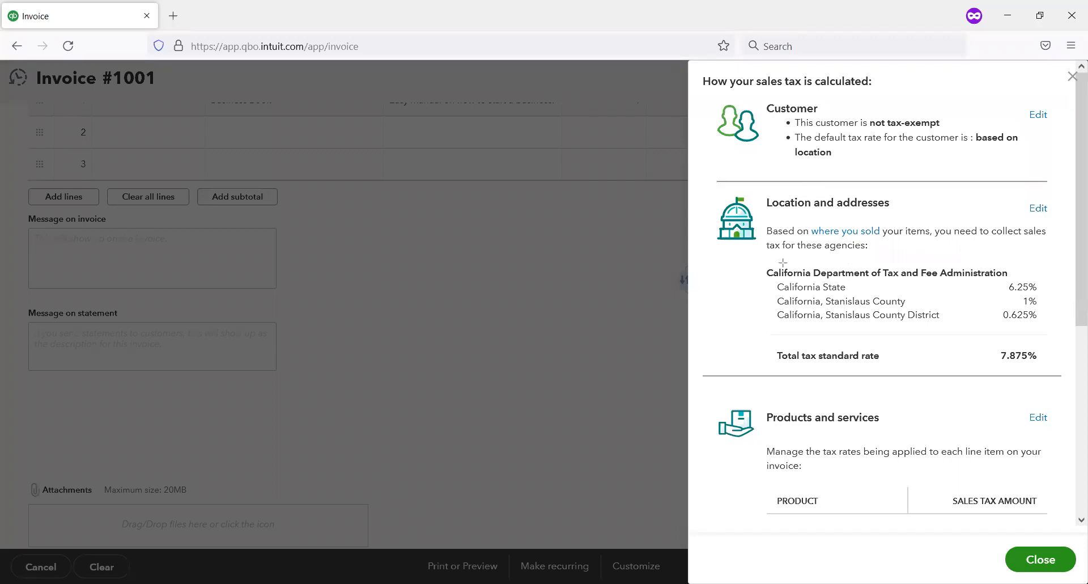
mouse_move(776, 281)
mouse_down()
mouse_move(1054, 311)
mouse_move(1053, 297)
mouse_up()
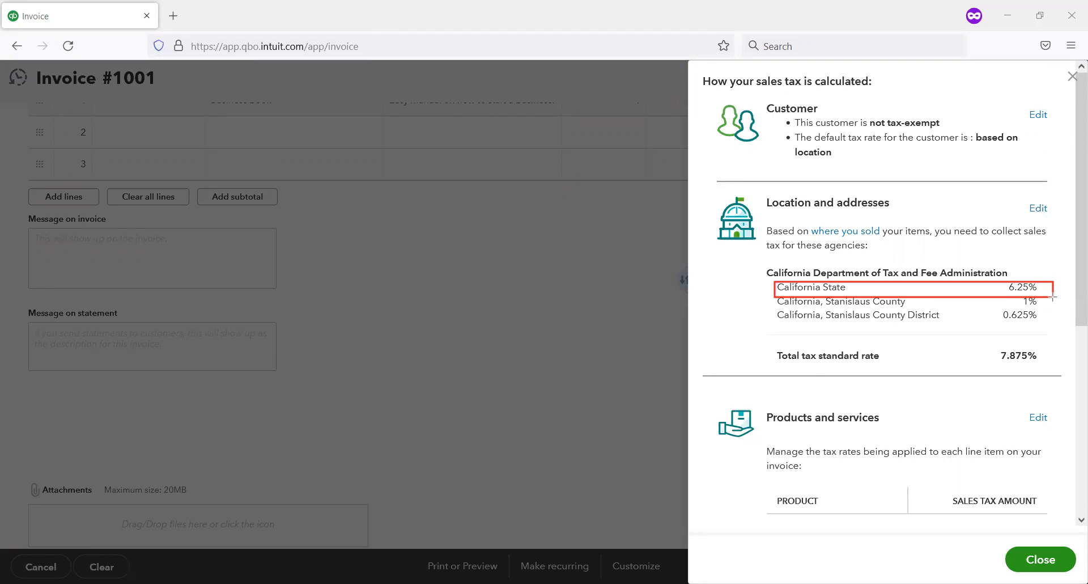
mouse_move(768, 292)
mouse_down()
mouse_move(1079, 337)
mouse_move(1063, 337)
mouse_up()
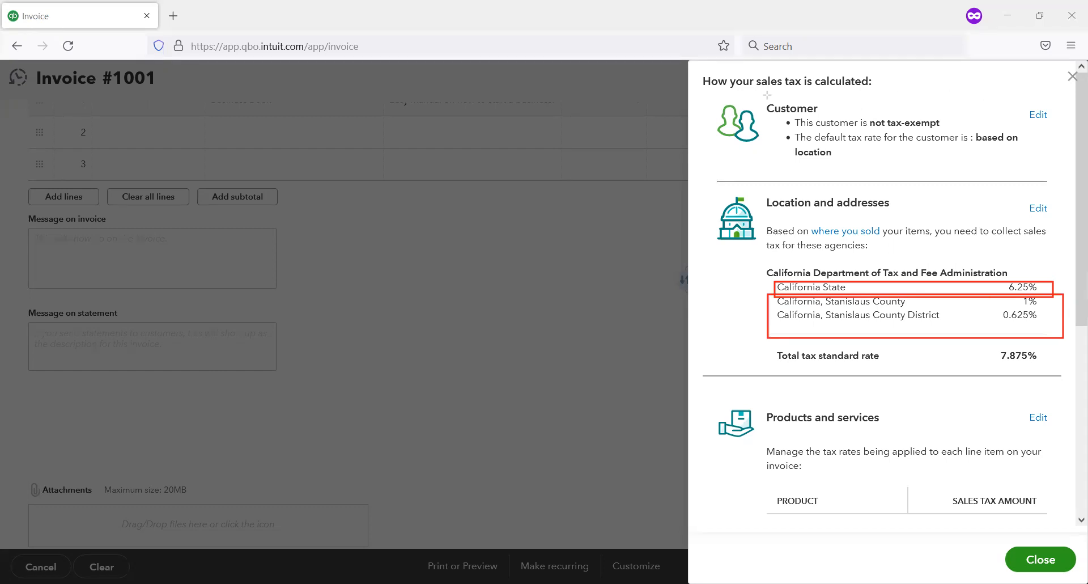
key(e)
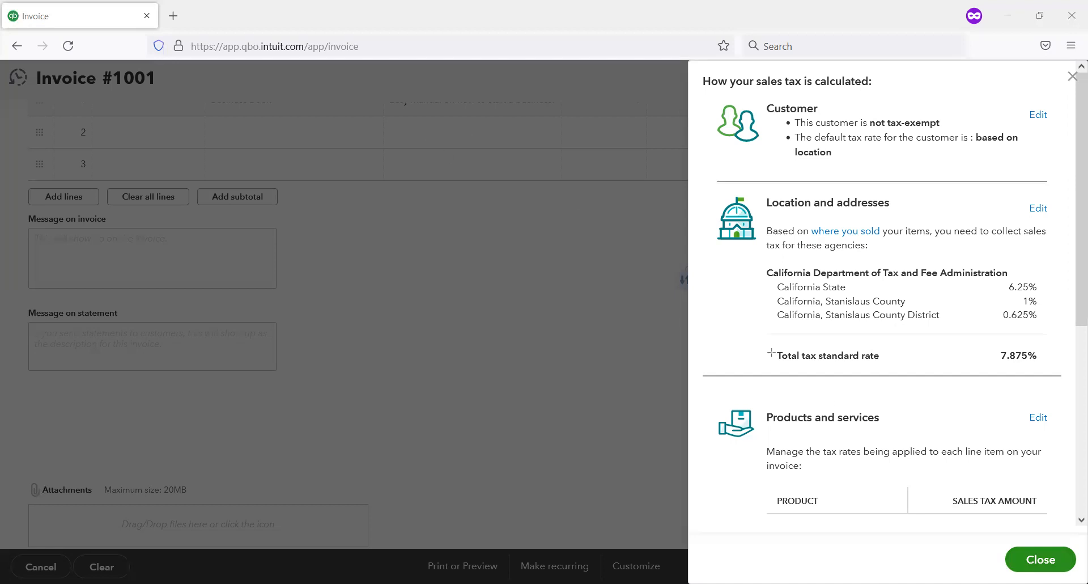
Step: Review the products and services part of the tax calculation details, close them, and save and close the invoice
drag(731, 408, 847, 446)
mouse_move(974, 493)
mouse_down()
mouse_move(1022, 498)
mouse_move(1051, 525)
mouse_move(1074, 516)
mouse_up()
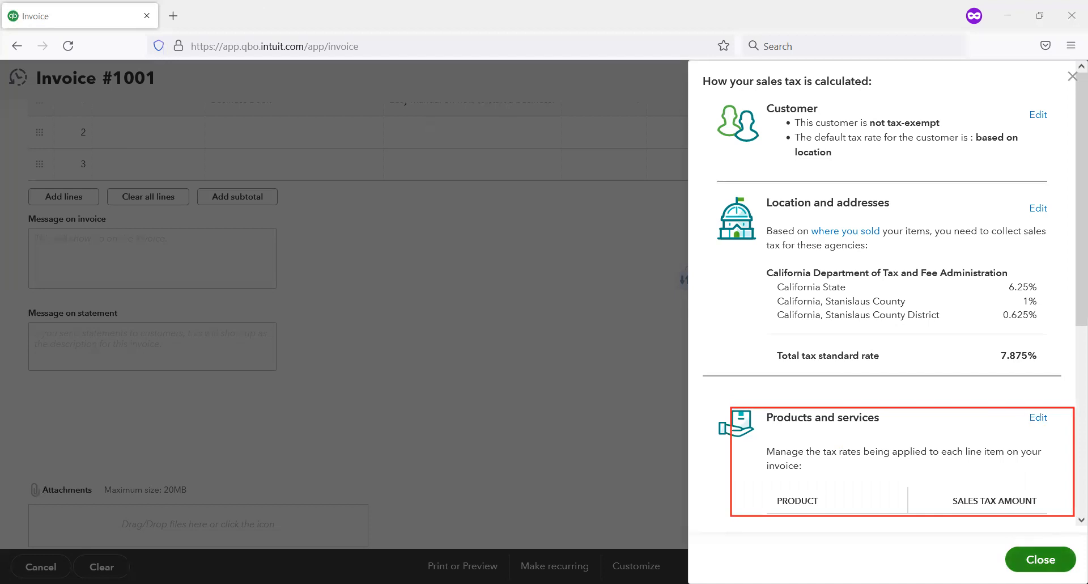
click(1042, 560)
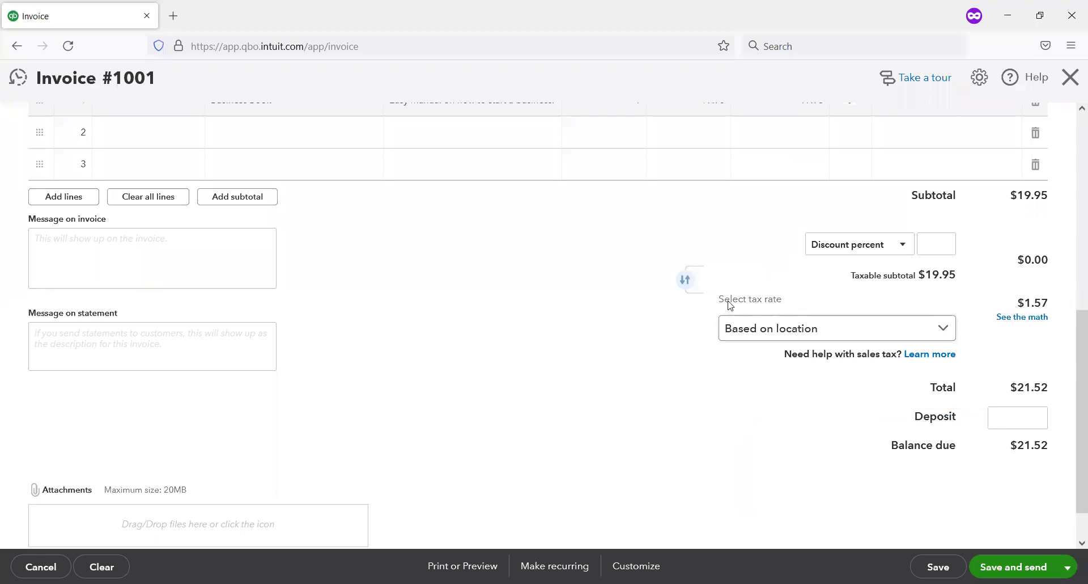
scroll(731, 300, down, 1)
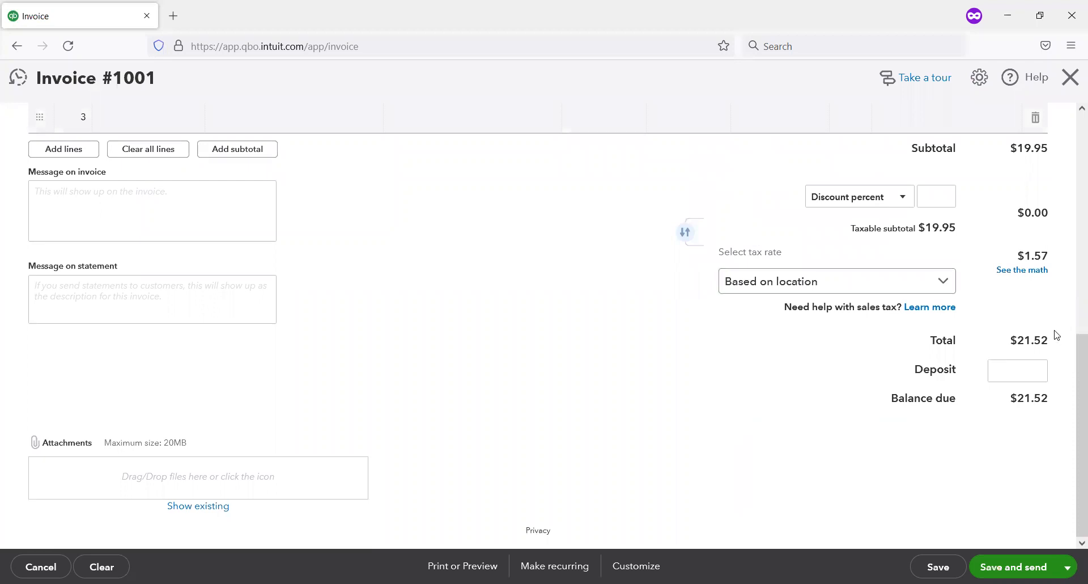
click(1067, 566)
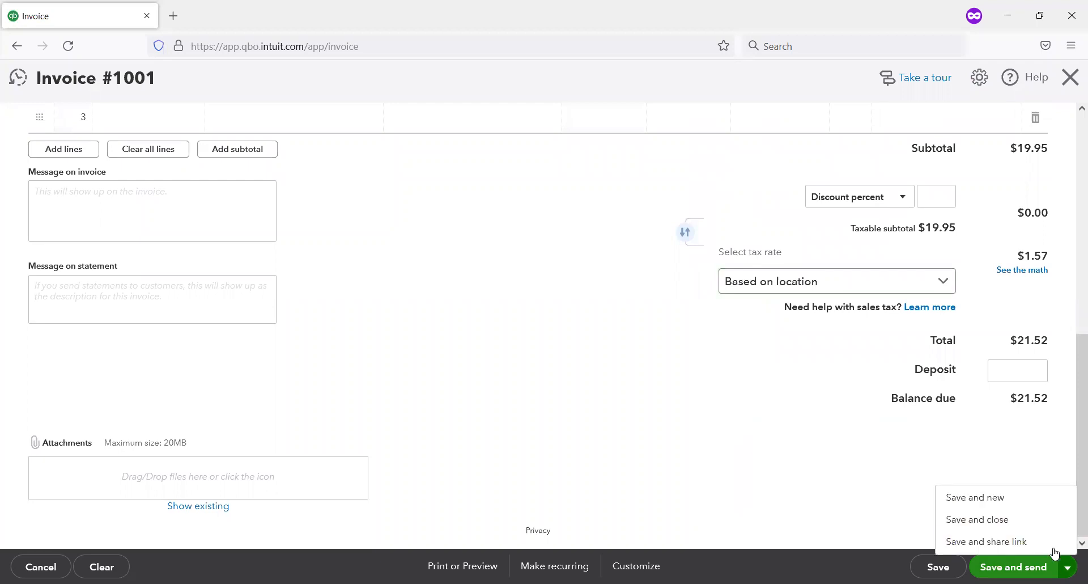
click(1036, 525)
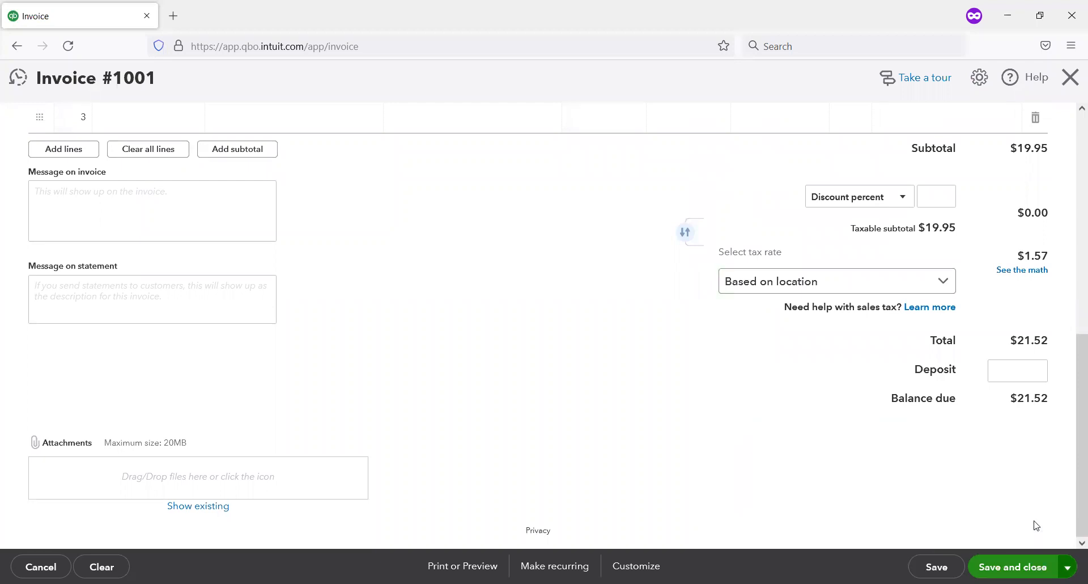
click(1030, 556)
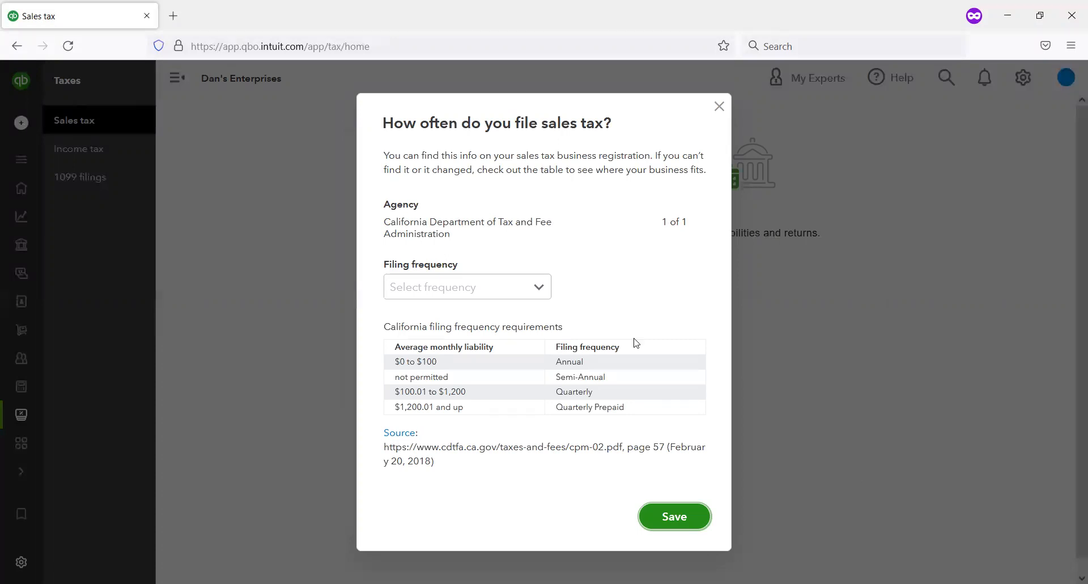
Step: Set the California Department of Tax and Fee Administration's filing frequency to Monthly and save it
click(539, 290)
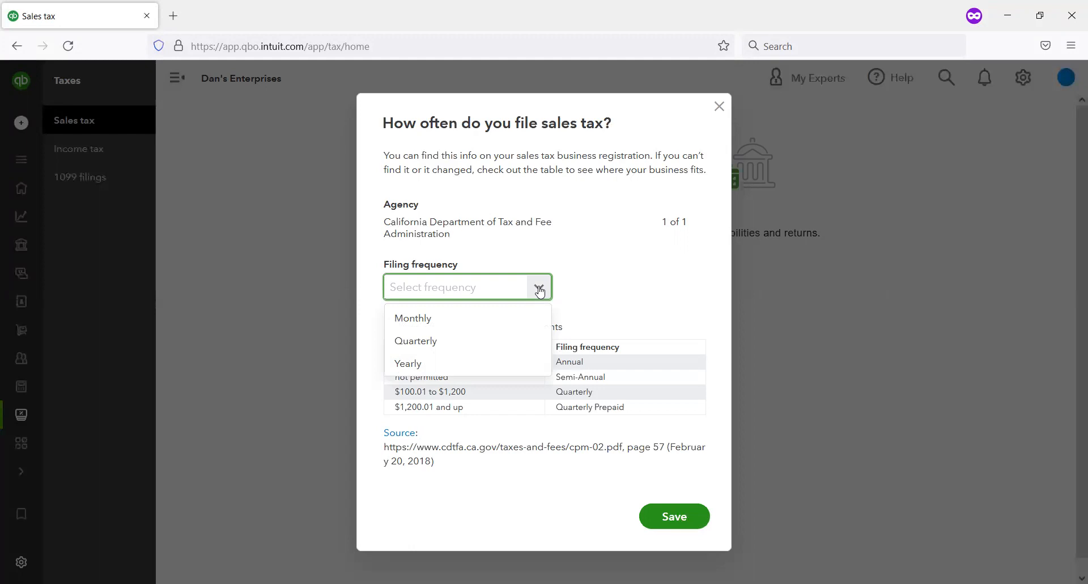
click(592, 257)
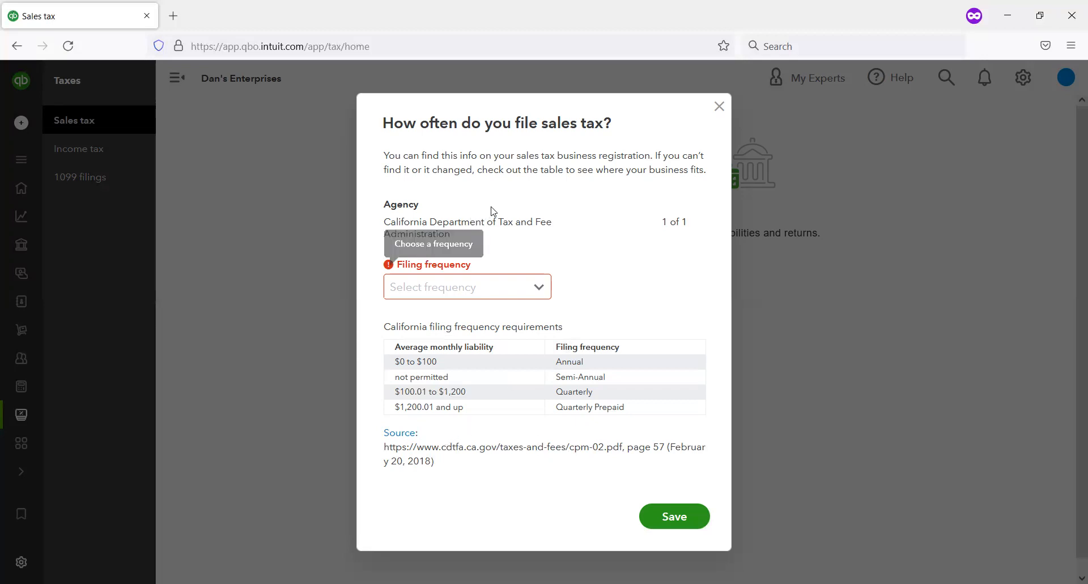
click(539, 287)
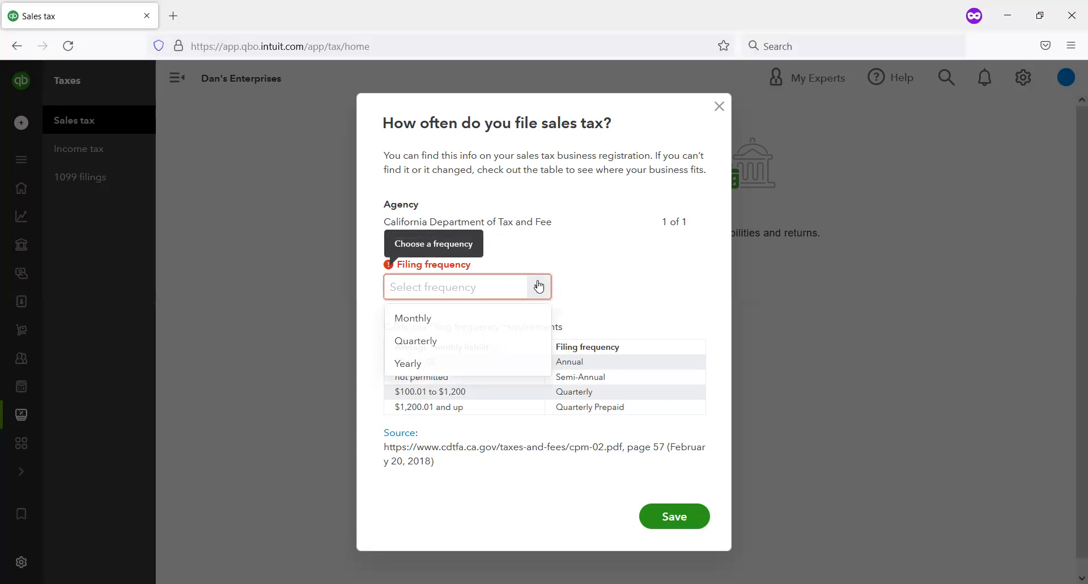
click(469, 320)
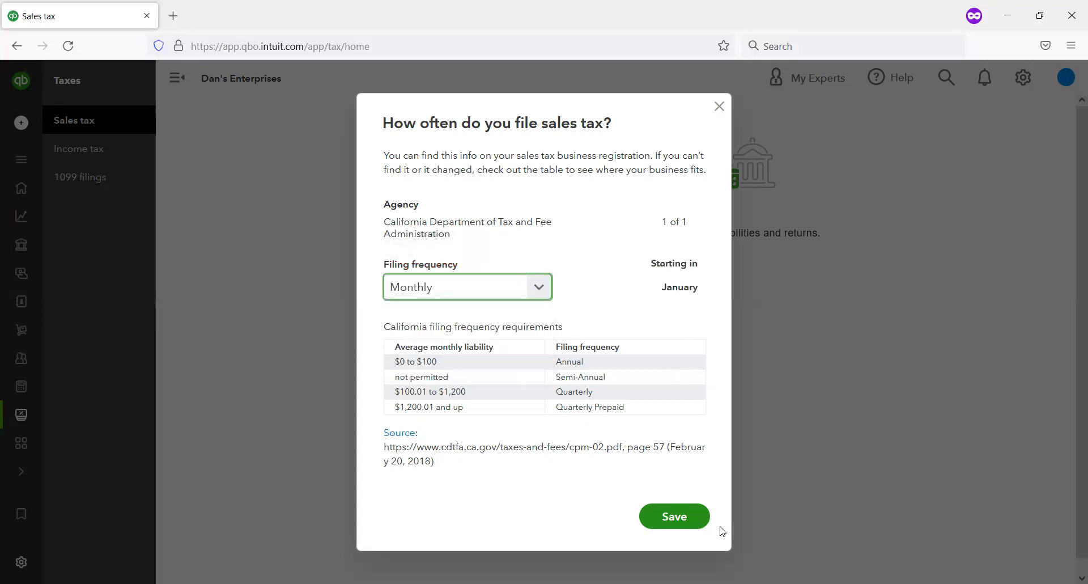
click(690, 523)
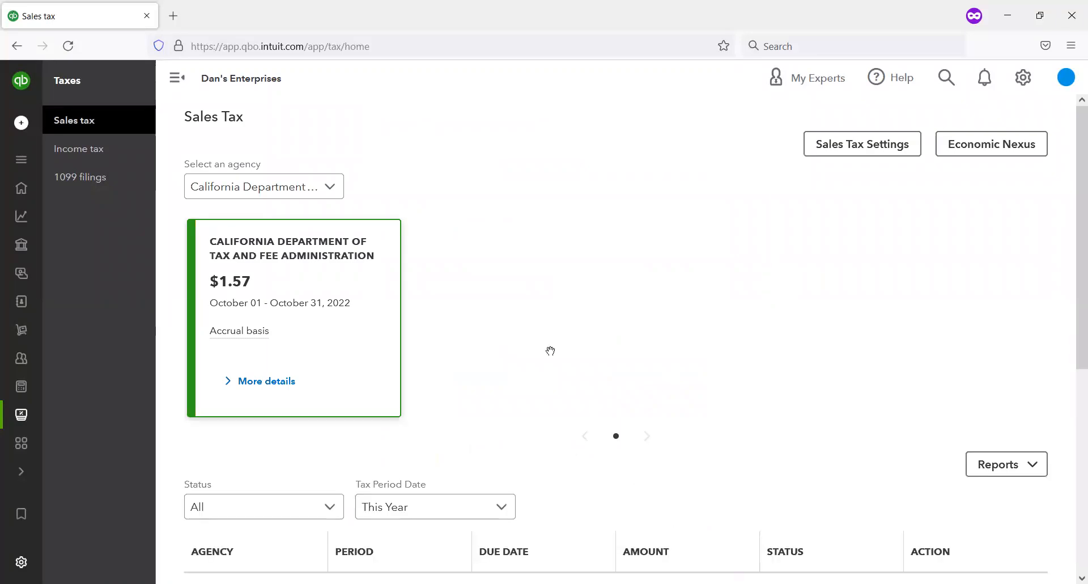
Step: Examine the Sales Tax page's list of this year's returns, checking their periods, due dates, amounts and statuses
scroll(534, 344, down, 1)
scroll(674, 406, up, 1)
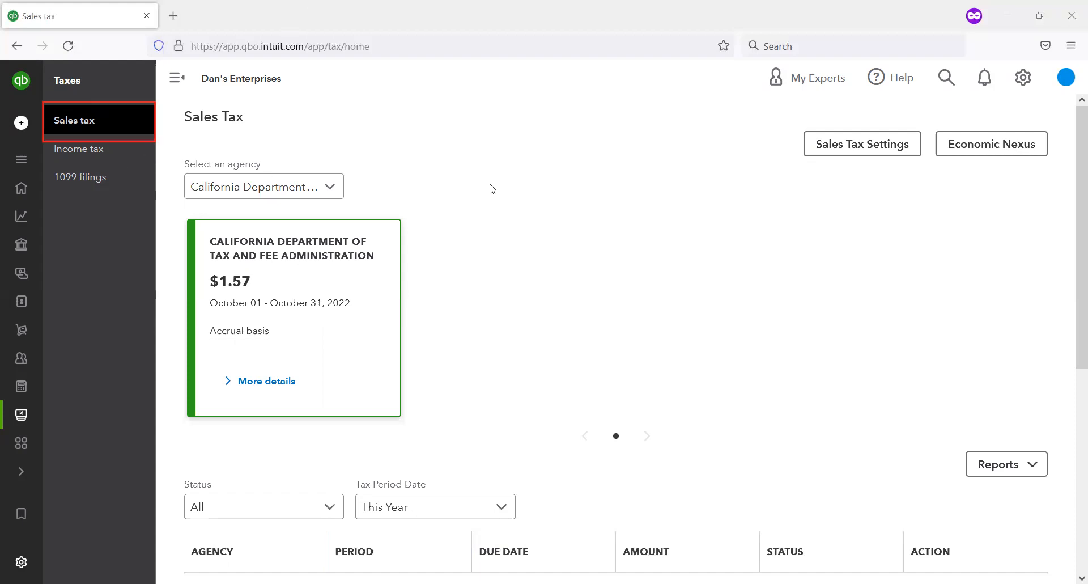
scroll(490, 185, down, 3)
scroll(438, 167, down, 3)
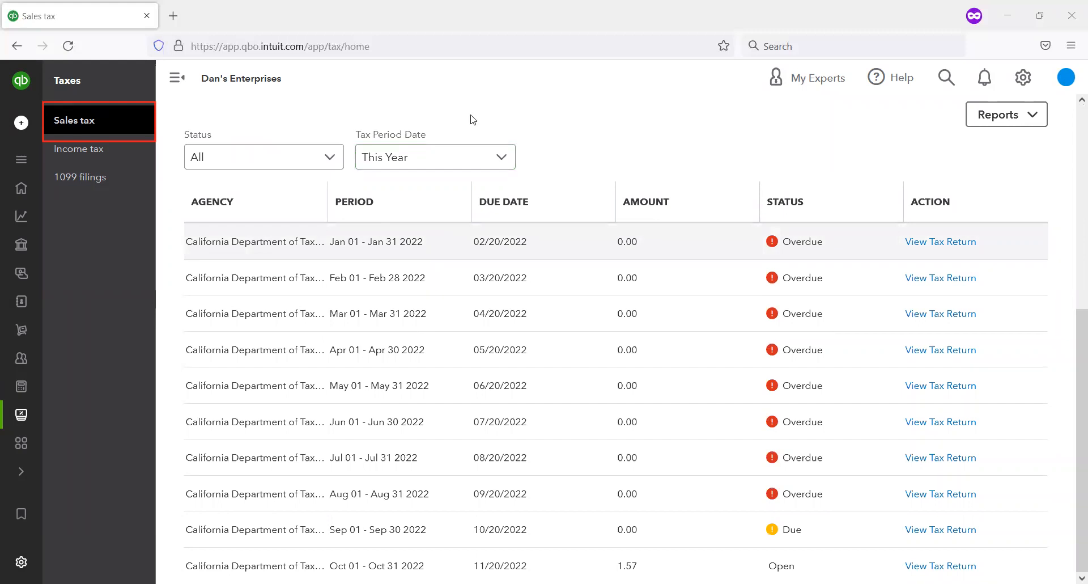
mouse_move(733, 213)
mouse_down()
mouse_move(798, 281)
mouse_move(890, 424)
mouse_move(877, 496)
mouse_move(845, 523)
mouse_up()
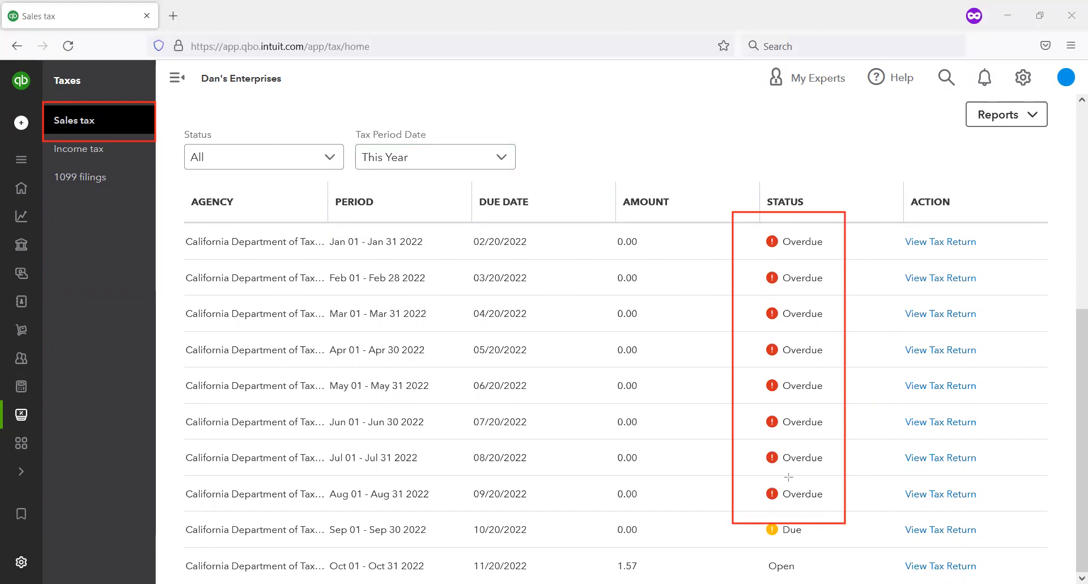
mouse_move(601, 232)
mouse_down()
mouse_move(680, 409)
mouse_move(736, 499)
mouse_move(728, 515)
mouse_move(741, 493)
mouse_move(696, 559)
mouse_move(682, 557)
mouse_up()
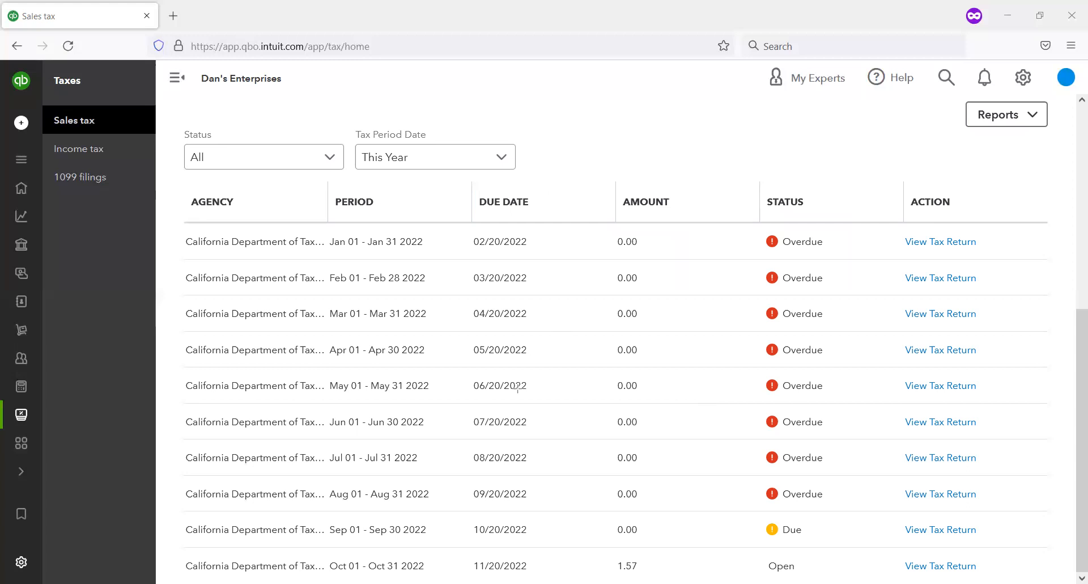
mouse_move(449, 516)
mouse_down()
mouse_move(635, 542)
mouse_move(957, 548)
mouse_move(1021, 538)
mouse_up()
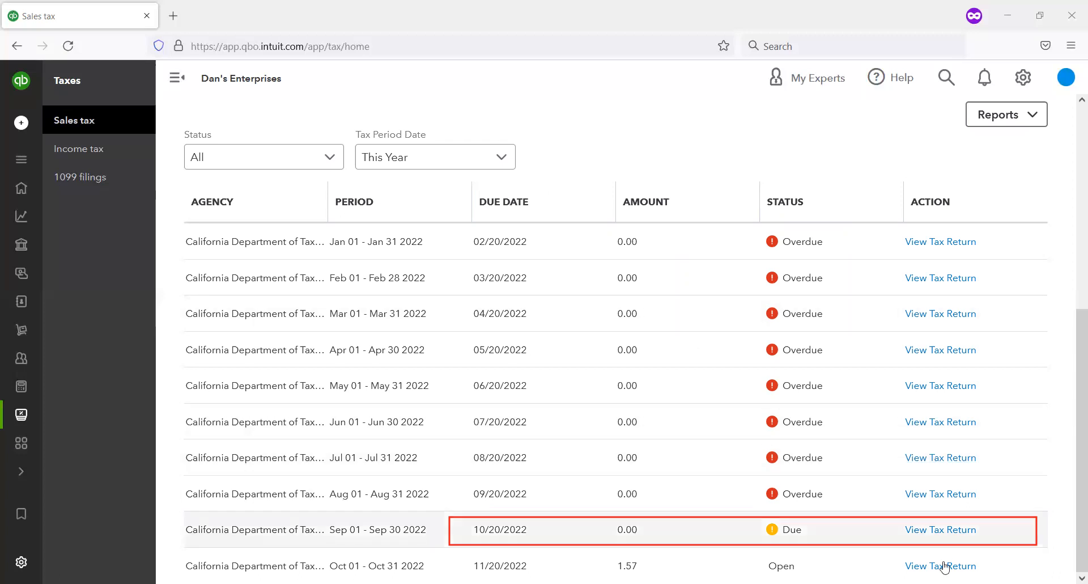
Step: Open the September 2022 sales tax return, review its filing instructions and tax summary, and leave without recording a payment
click(948, 535)
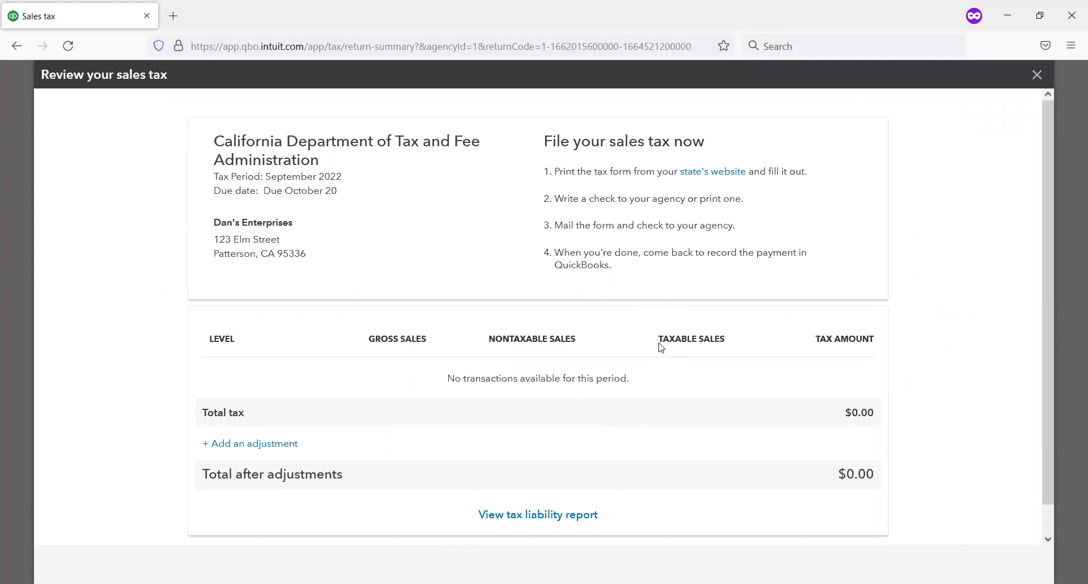
scroll(605, 387, down, 2)
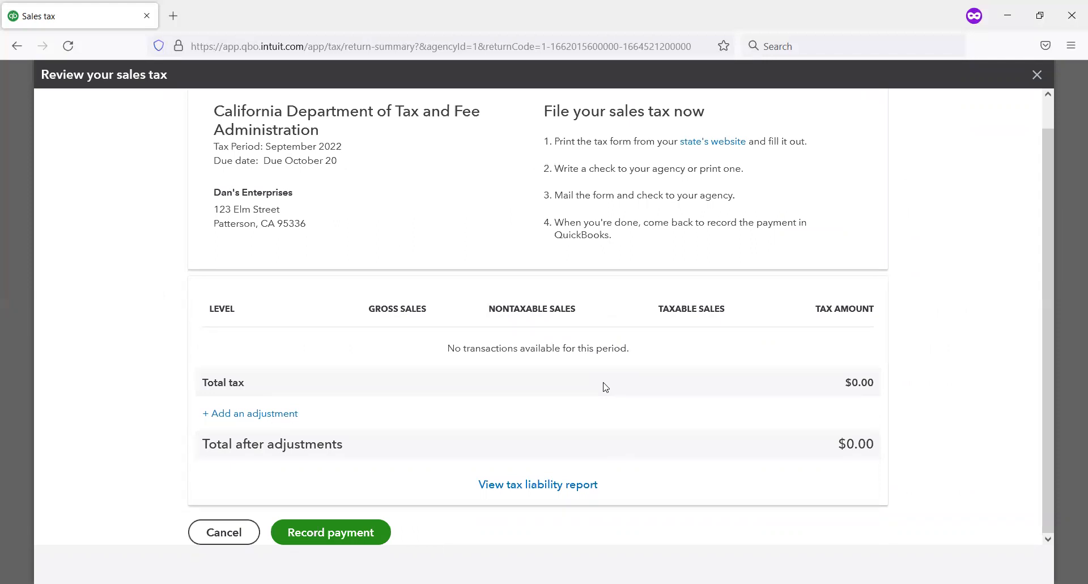
click(224, 542)
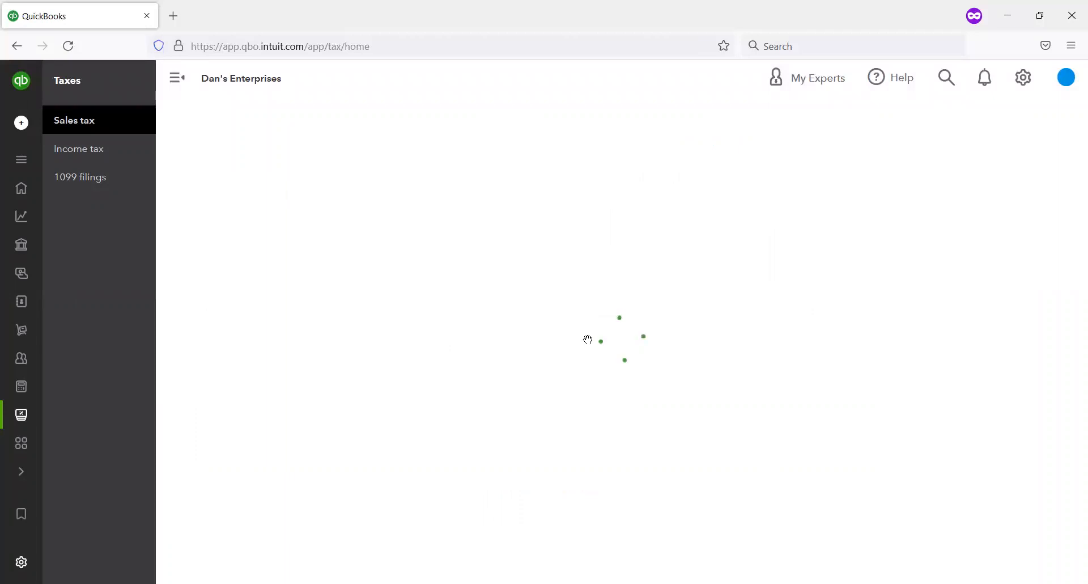
Step: Open the October 2022 sales tax return, review its state, county and district tax amounts and filing instructions, and close it
scroll(700, 381, down, 3)
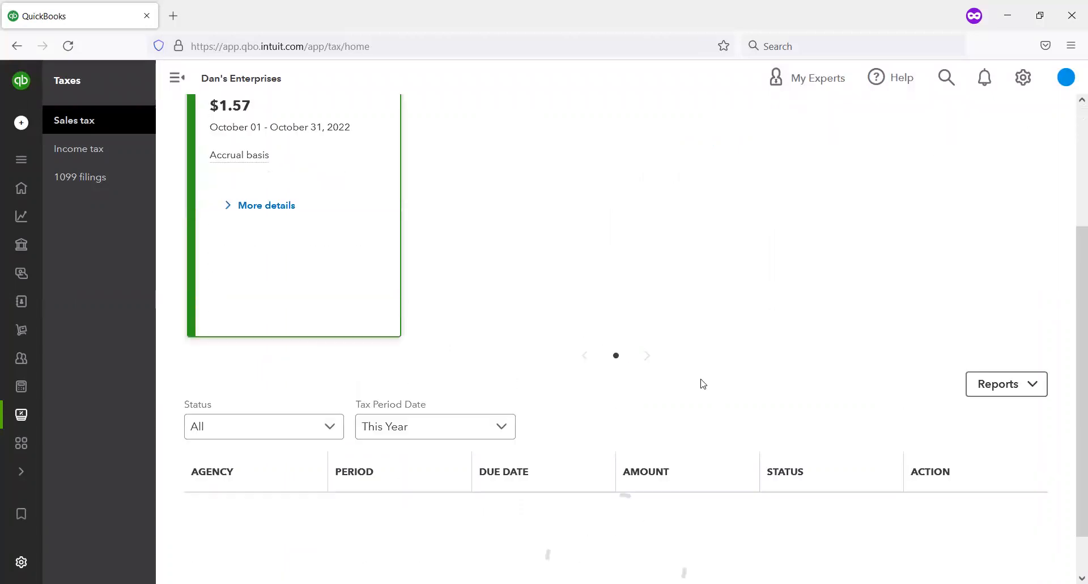
scroll(703, 384, down, 1)
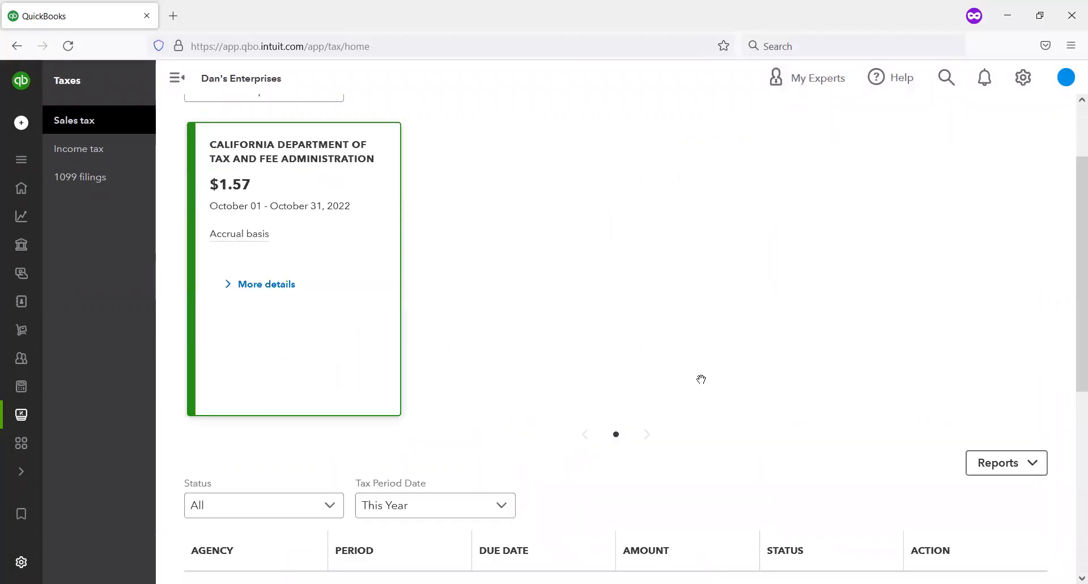
scroll(701, 380, down, 5)
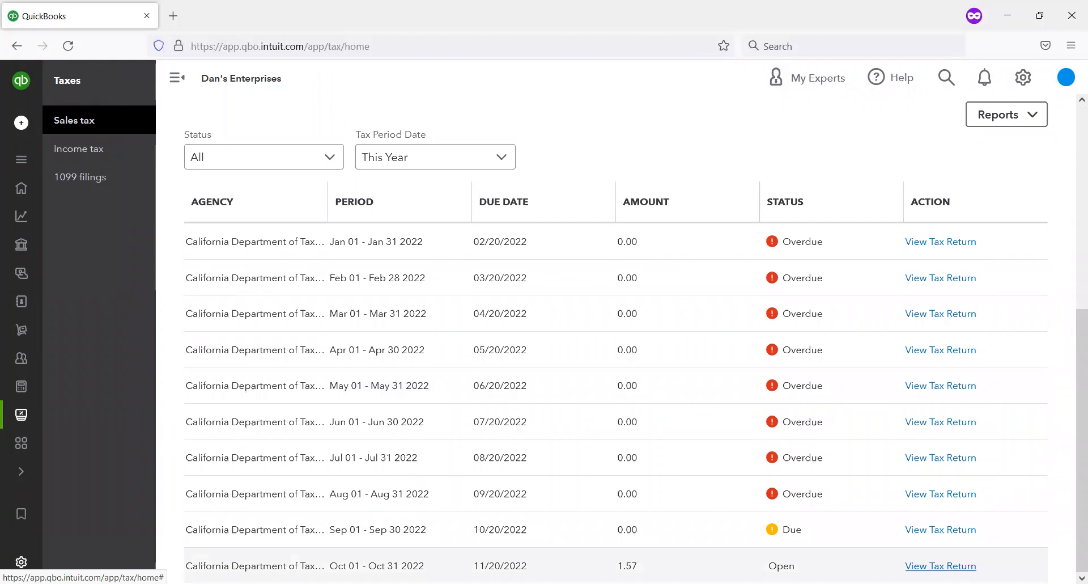
click(941, 566)
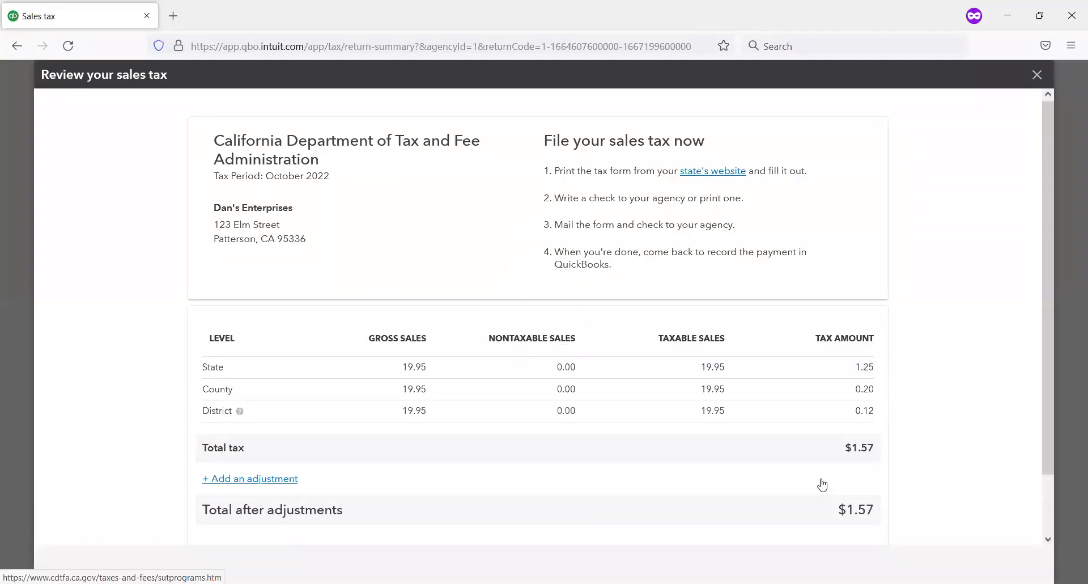
scroll(780, 439, down, 2)
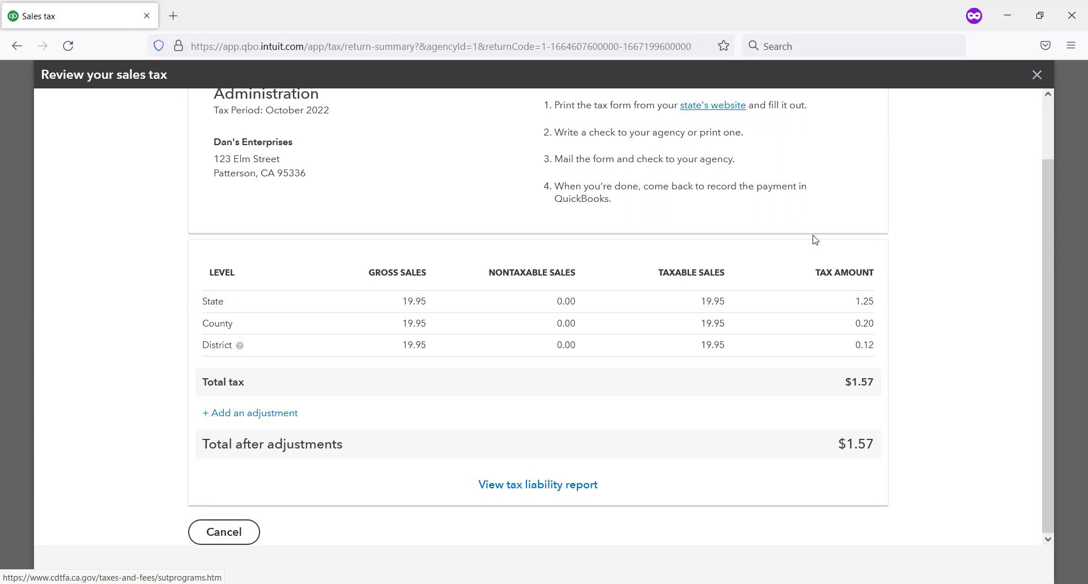
drag(1052, 170, 1051, 121)
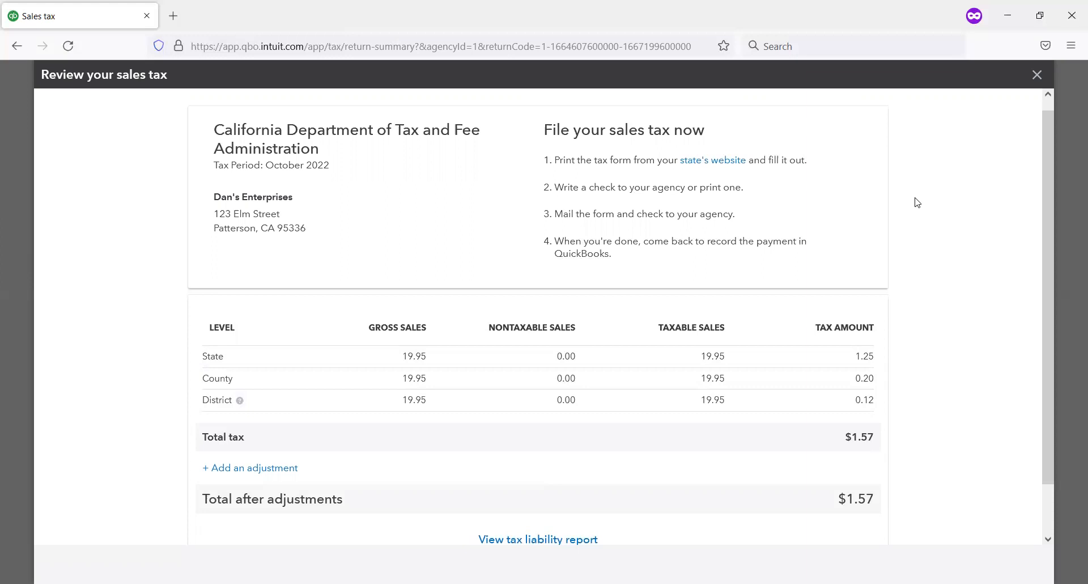
click(1038, 74)
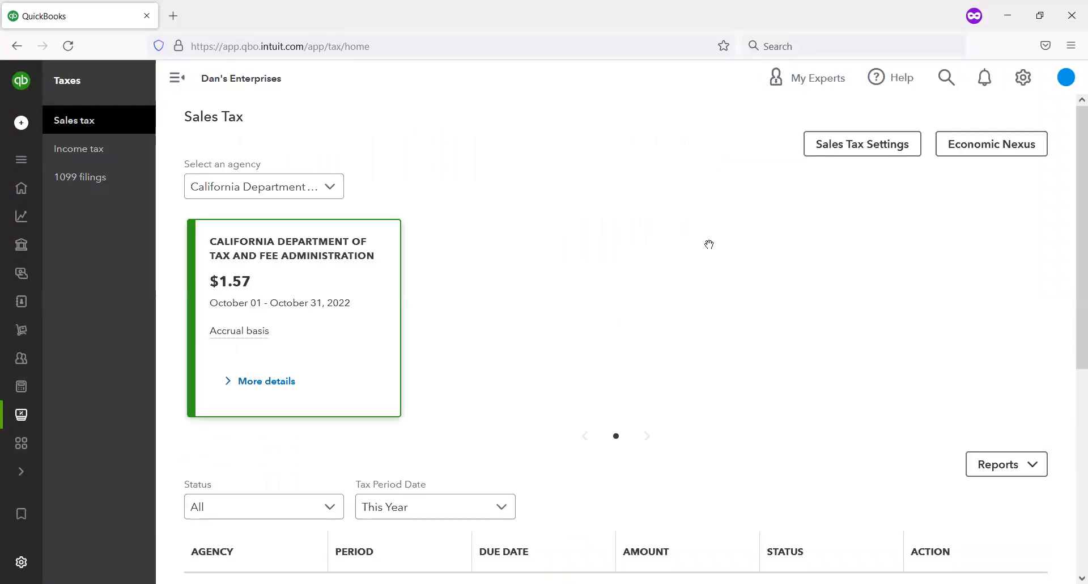
Step: Check the list of sales tax returns once more and open the company's chart of accounts
scroll(810, 210, down, 6)
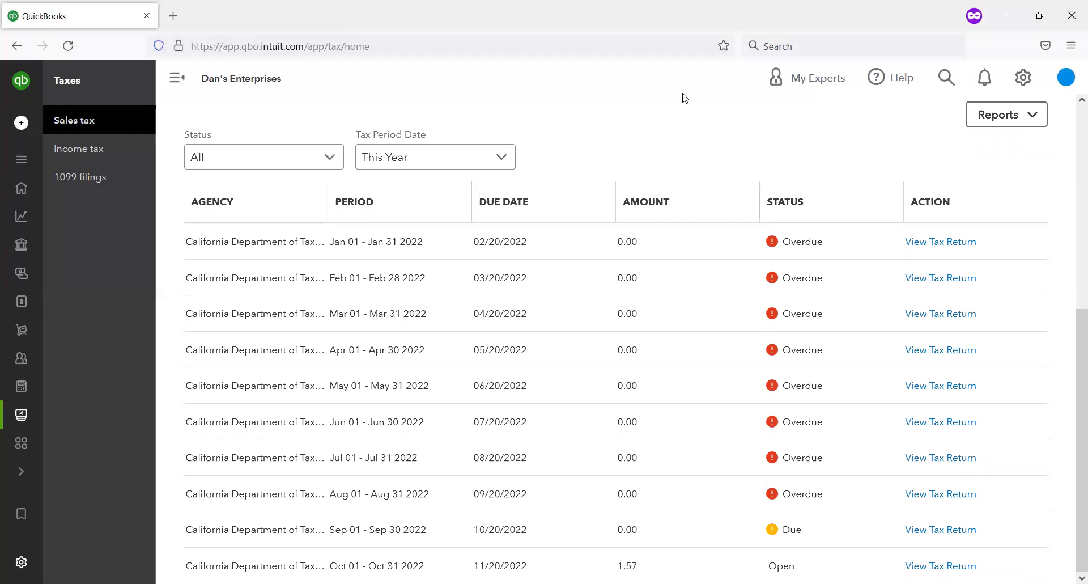
drag(1007, 58, 1045, 104)
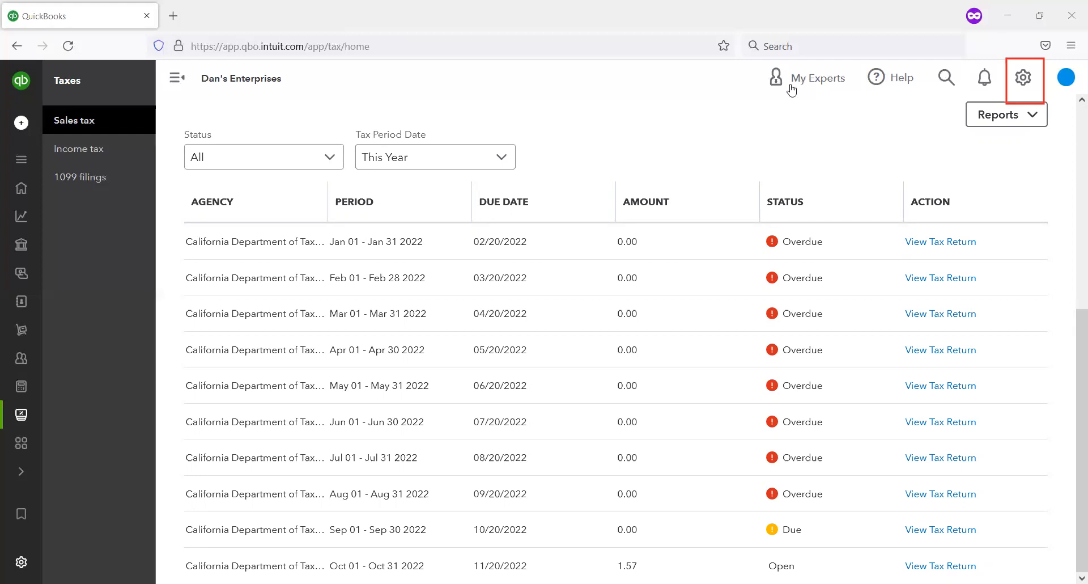
click(1023, 80)
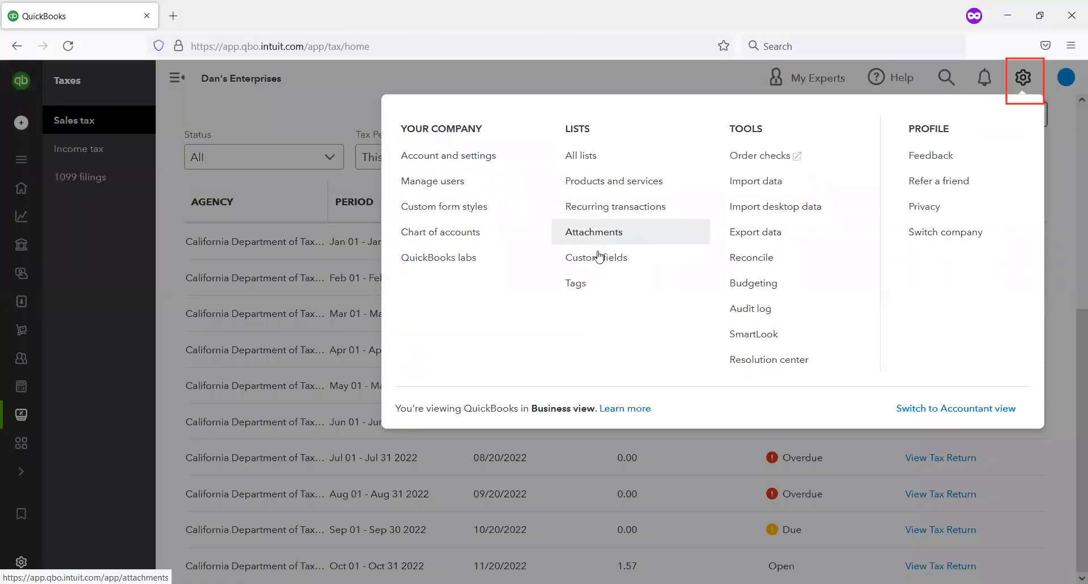
click(468, 239)
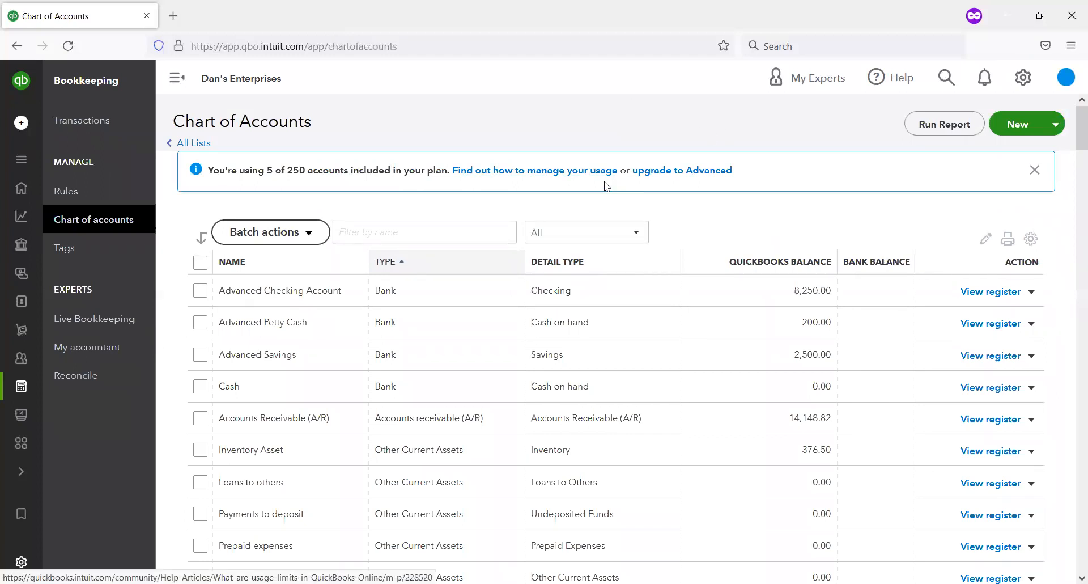
Step: Look through the chart of accounts for the California Department of Tax and Fee Administration sales tax payable account
scroll(606, 186, down, 4)
scroll(605, 186, down, 8)
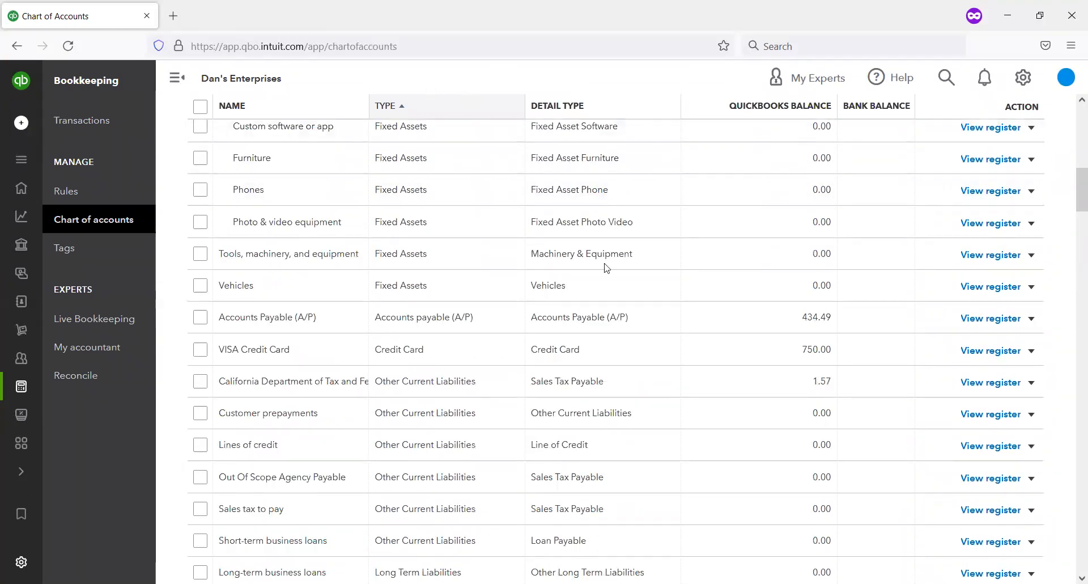
scroll(606, 268, up, 10)
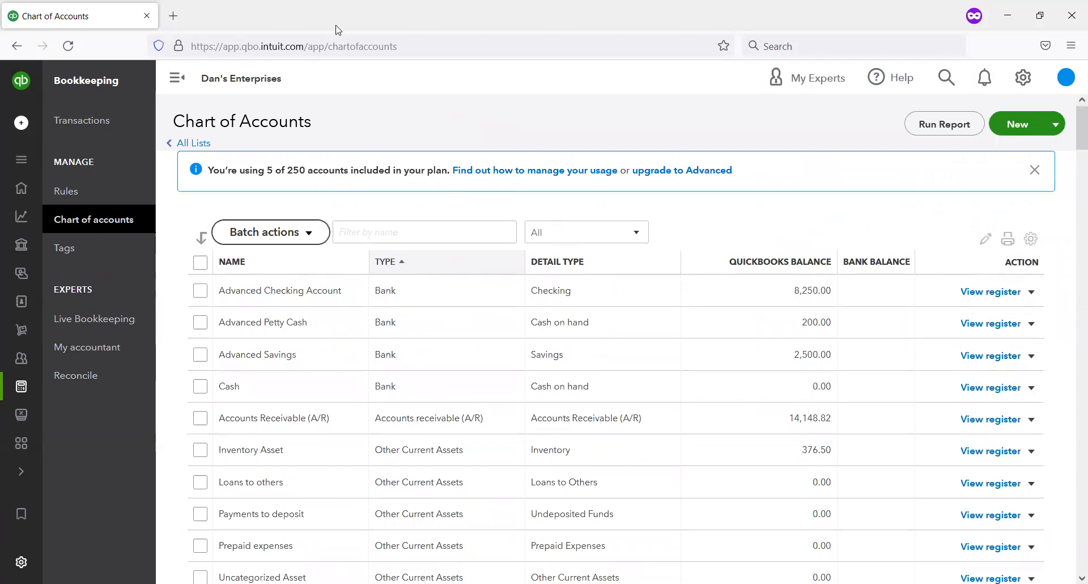
scroll(414, 196, down, 3)
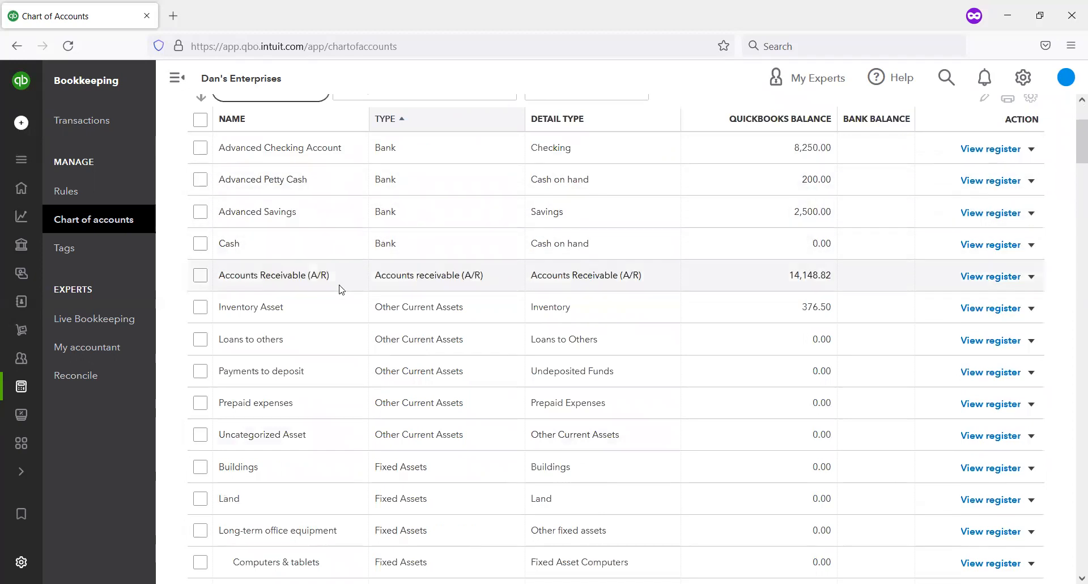
scroll(341, 317, down, 5)
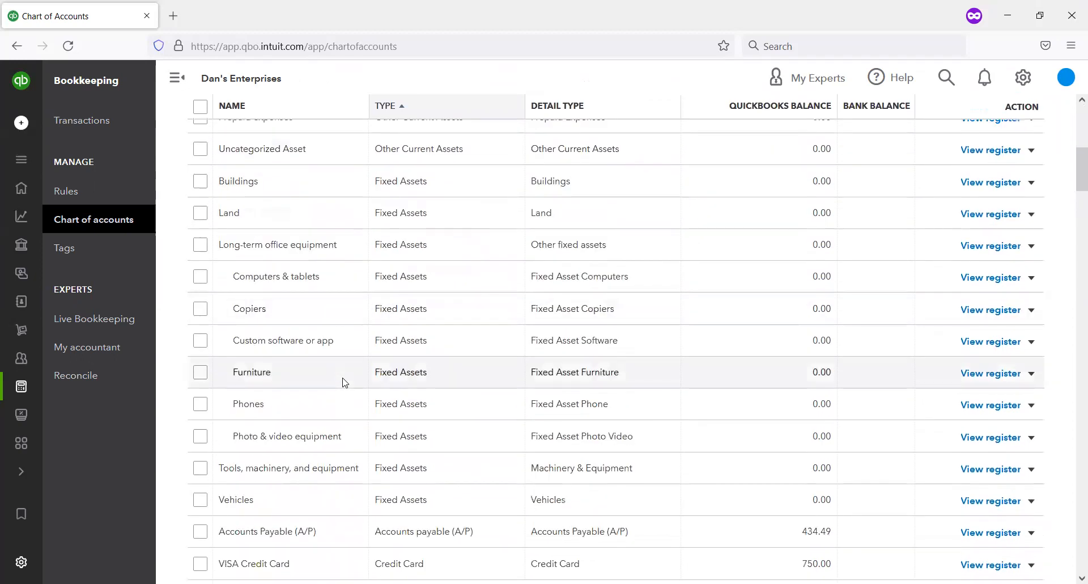
scroll(340, 397, down, 4)
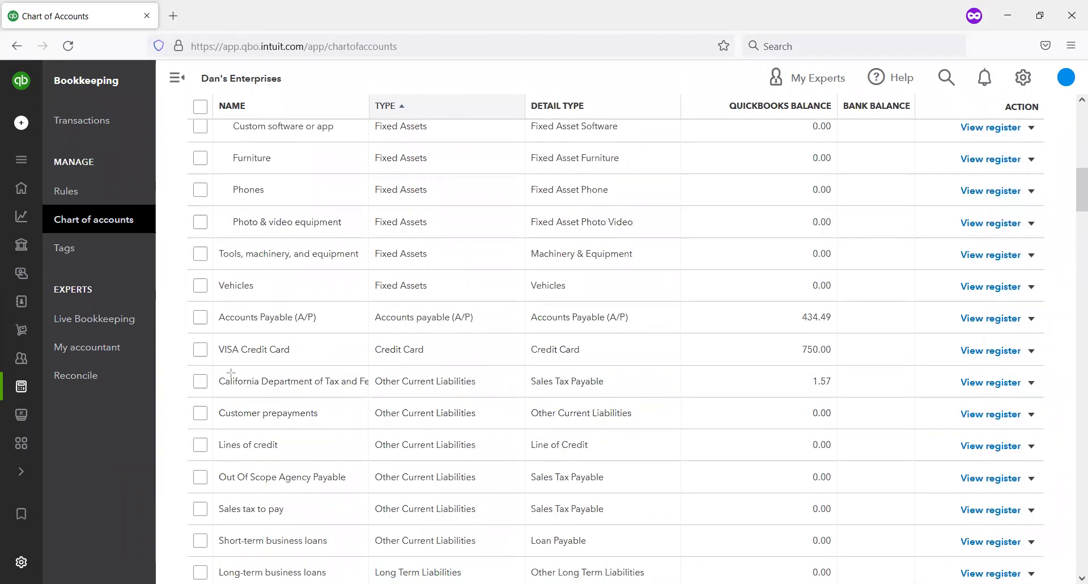
Step: Open the register of the California Department of Tax and Fee Administration payable account, review its invoice entries, and return to the chart of accounts
mouse_move(173, 364)
mouse_down()
mouse_move(826, 400)
mouse_move(1057, 400)
mouse_up()
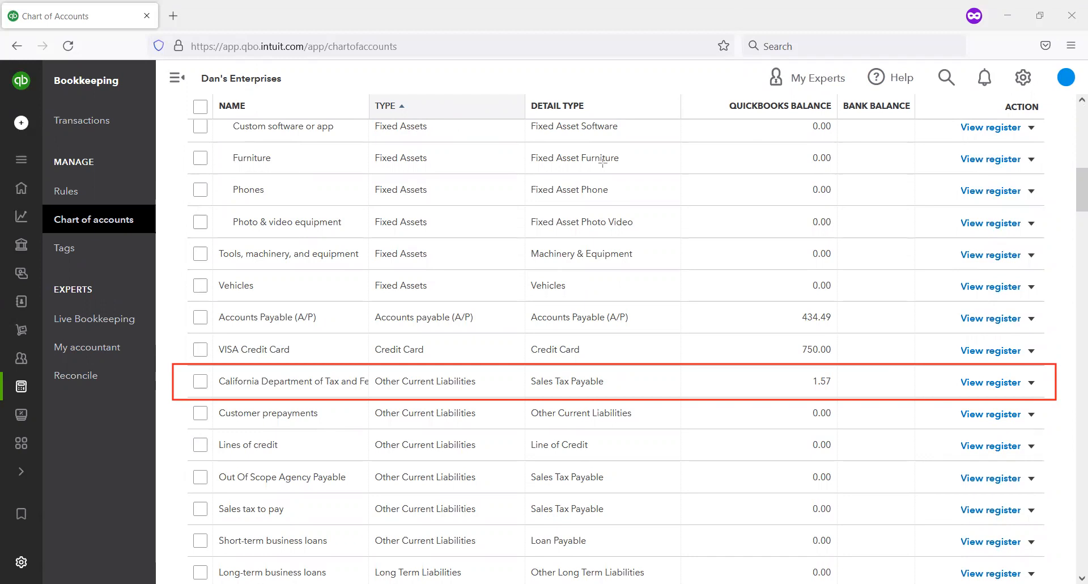
click(986, 383)
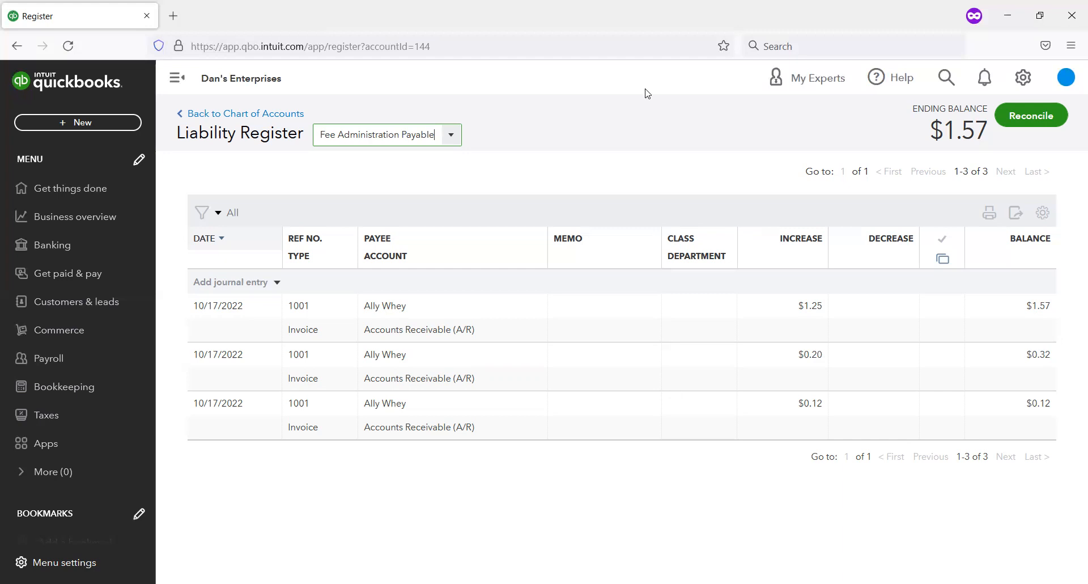
click(236, 116)
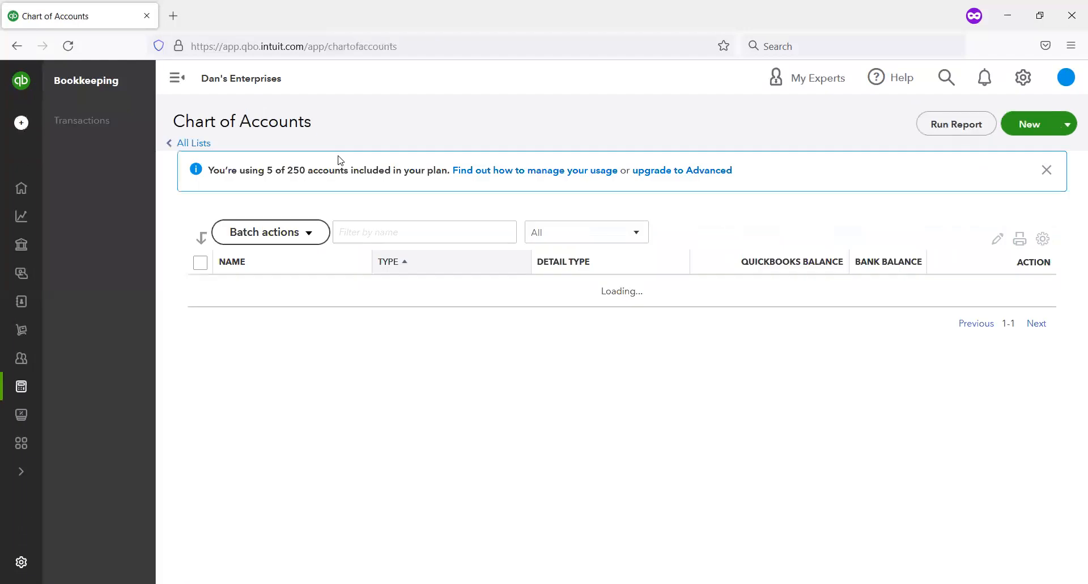
Step: Open the Advanced Checking Account's bank register from the chart of accounts and review its transactions
scroll(342, 318, down, 10)
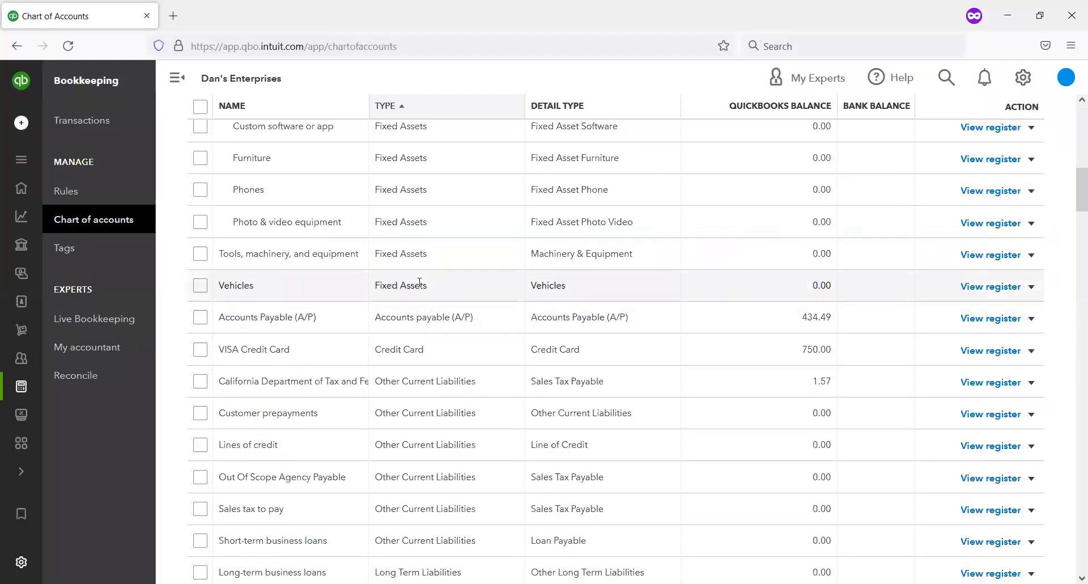
scroll(503, 294, up, 10)
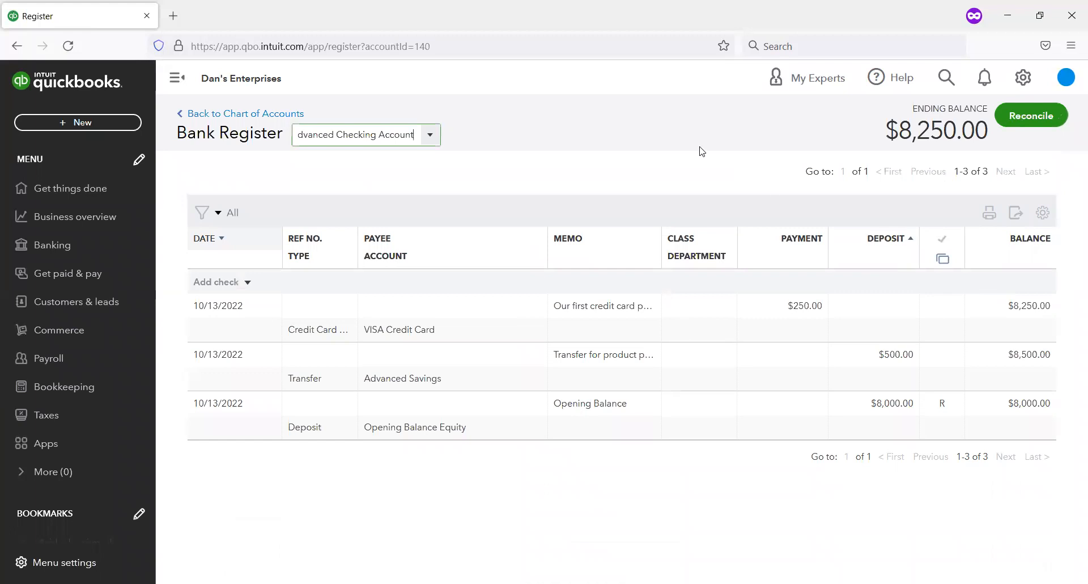
click(638, 116)
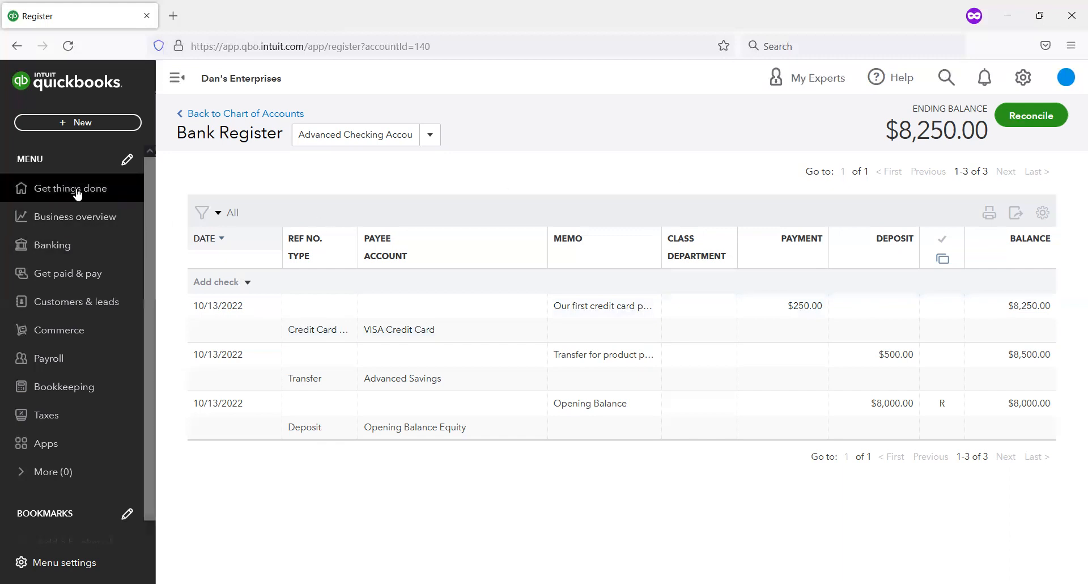
Step: Go to the business overview and open the list of standard reports
click(112, 221)
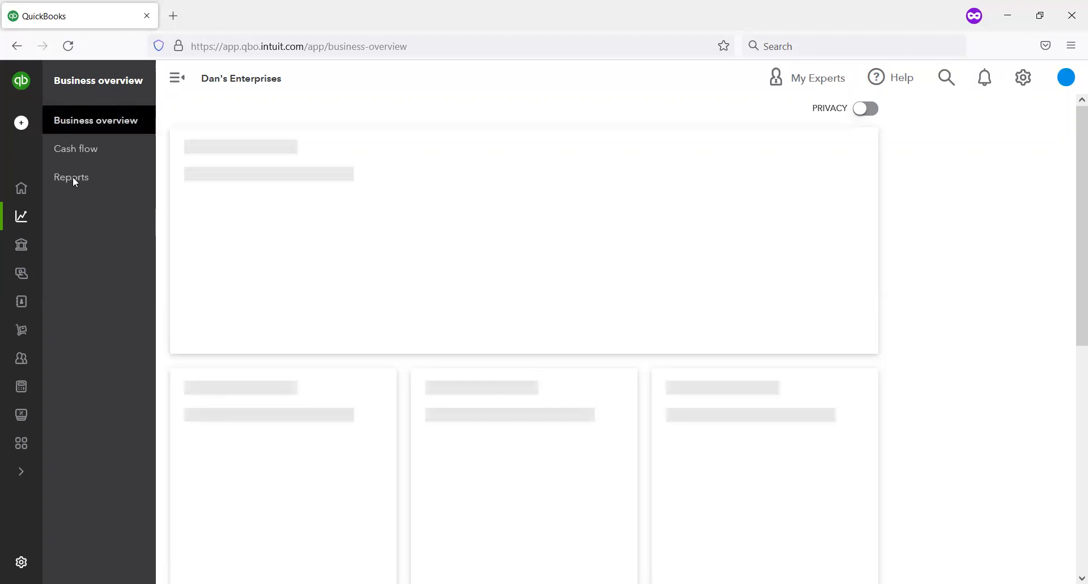
click(72, 178)
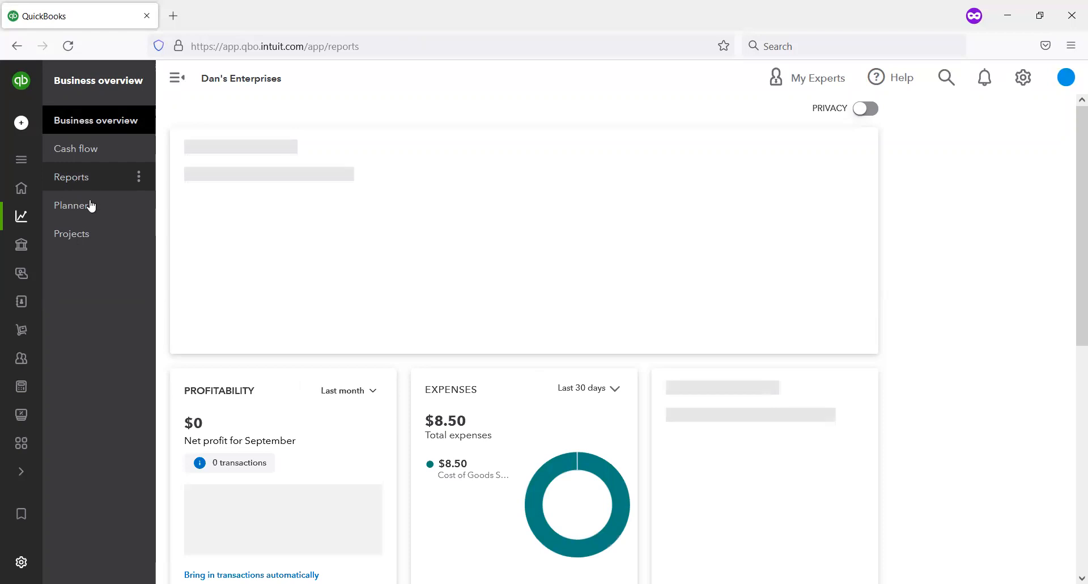
click(132, 178)
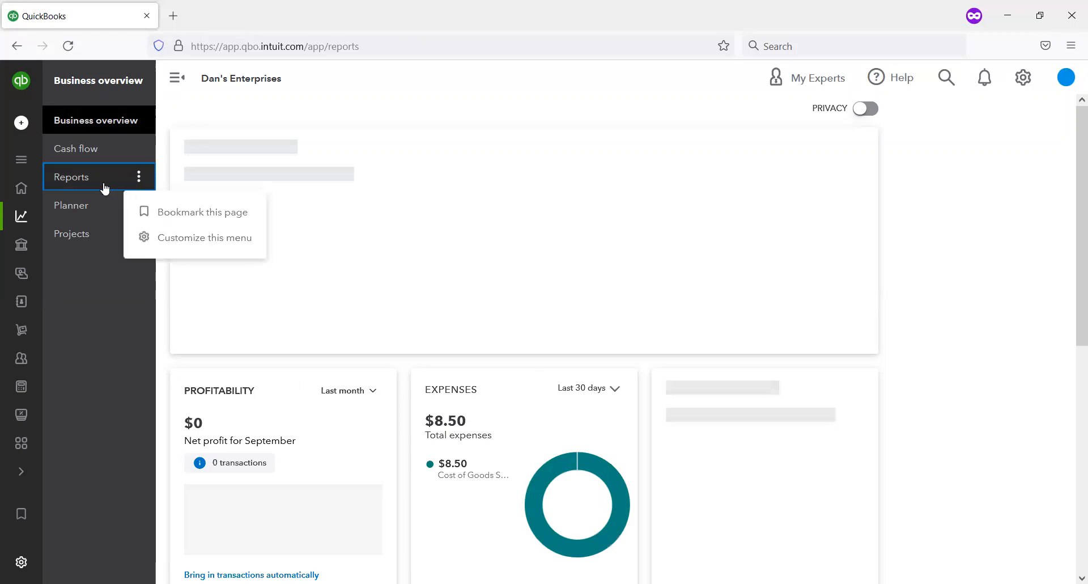
click(69, 184)
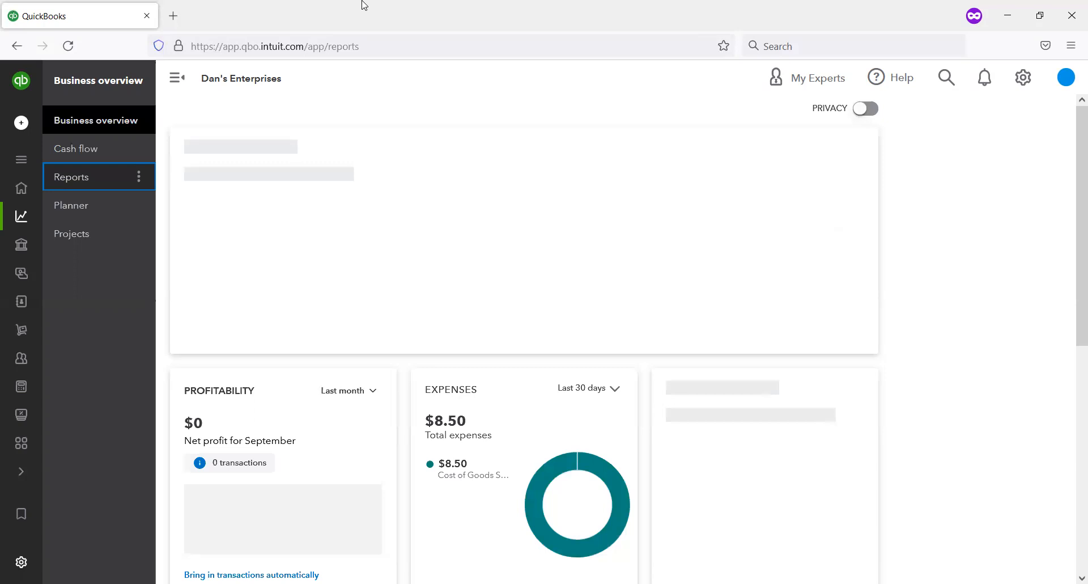
scroll(413, 256, down, 5)
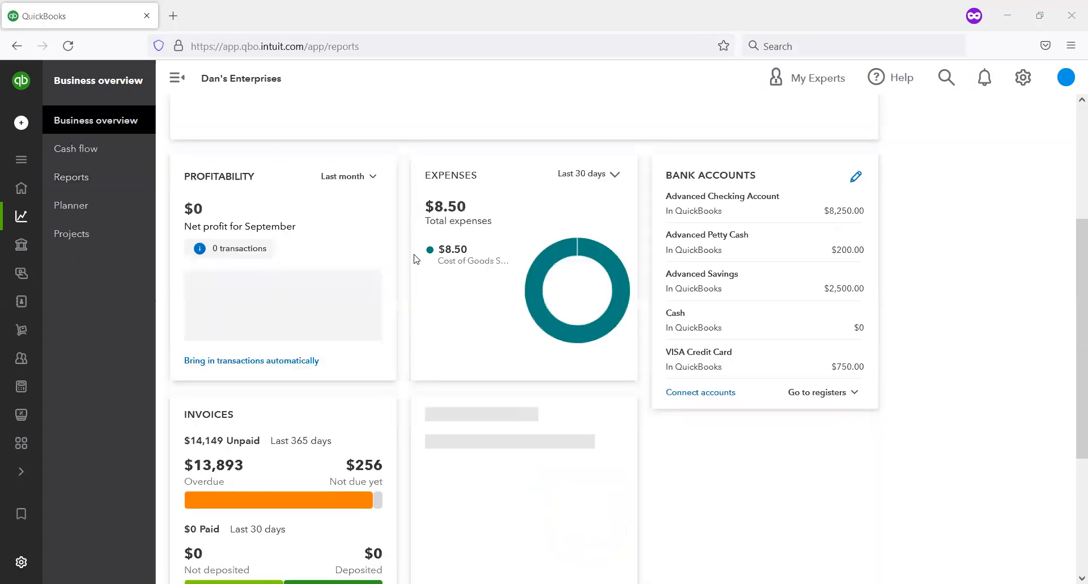
scroll(406, 255, up, 3)
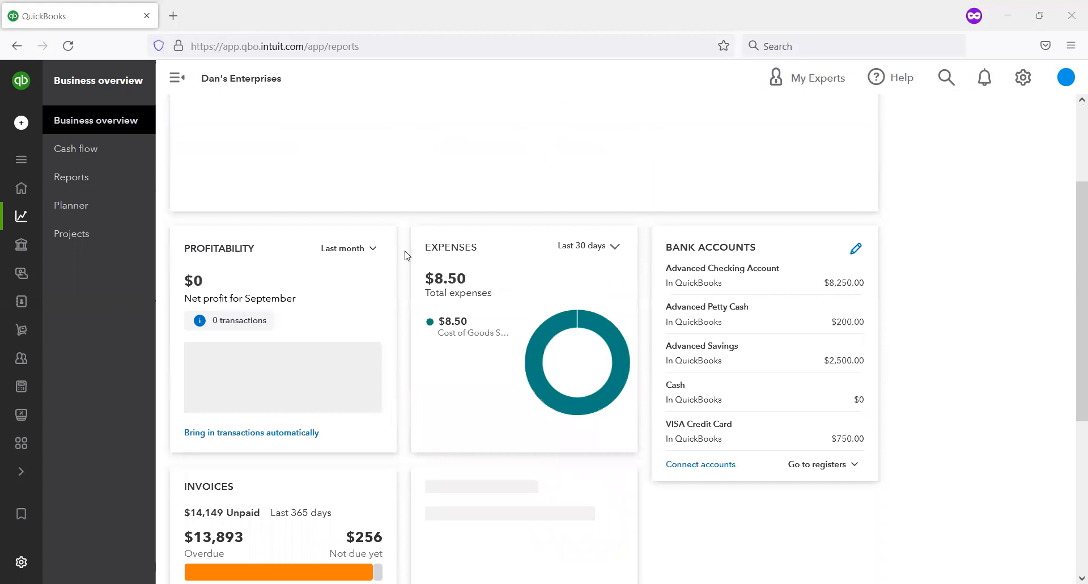
scroll(405, 255, up, 3)
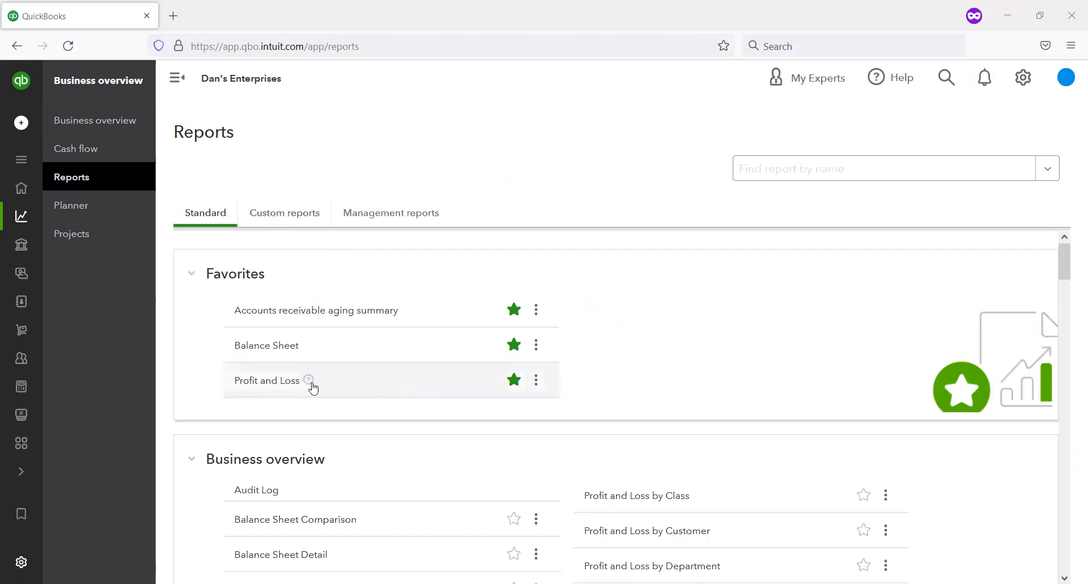
Step: Open the year-to-date Profit and Loss report and review its income, cost of goods sold, expenses and net income
click(277, 385)
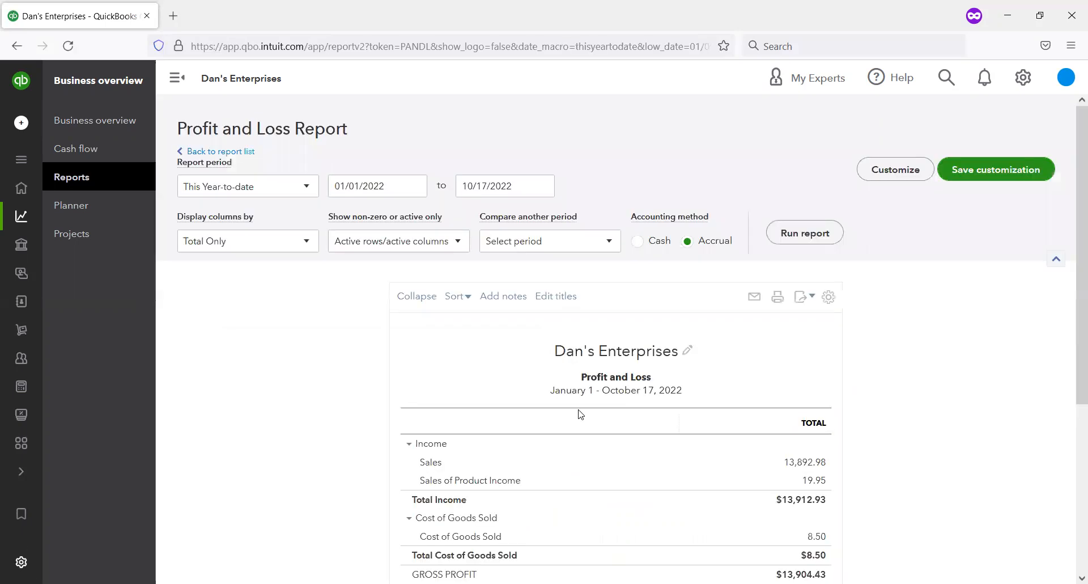
scroll(581, 410, down, 4)
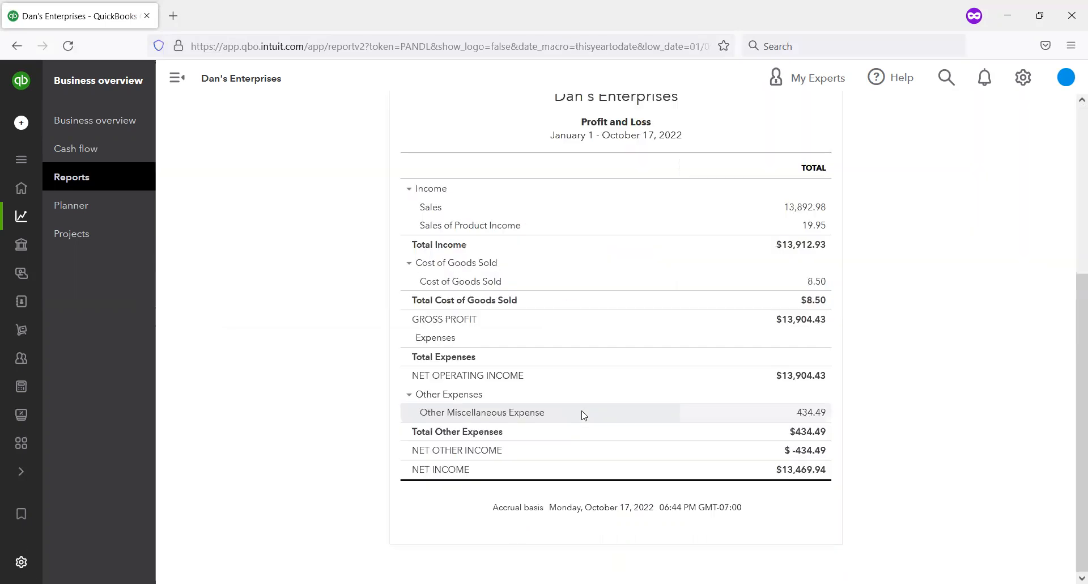
scroll(584, 415, up, 1)
scroll(584, 415, down, 1)
scroll(584, 416, up, 1)
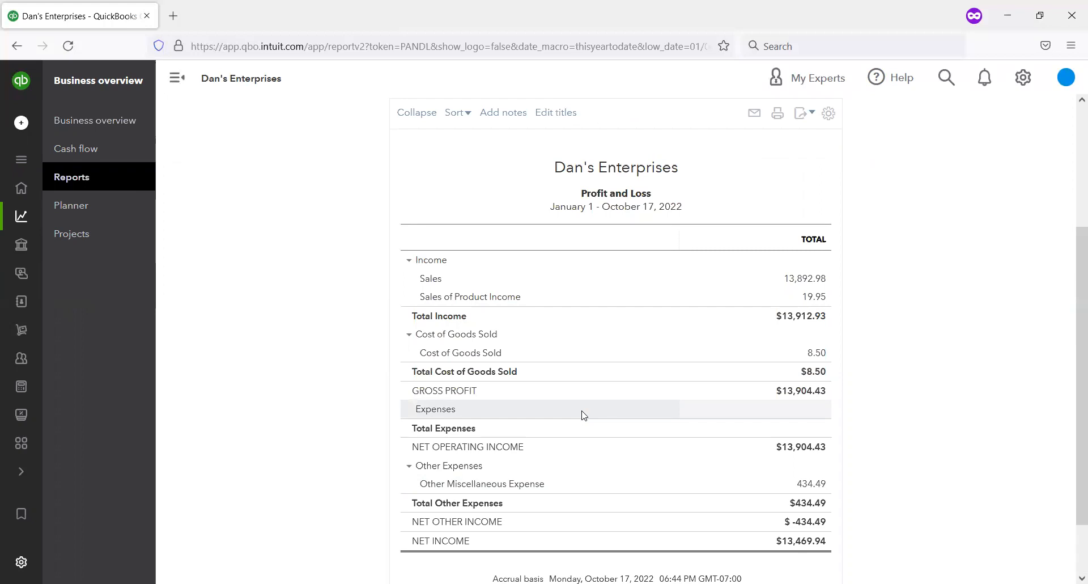
scroll(597, 348, down, 1)
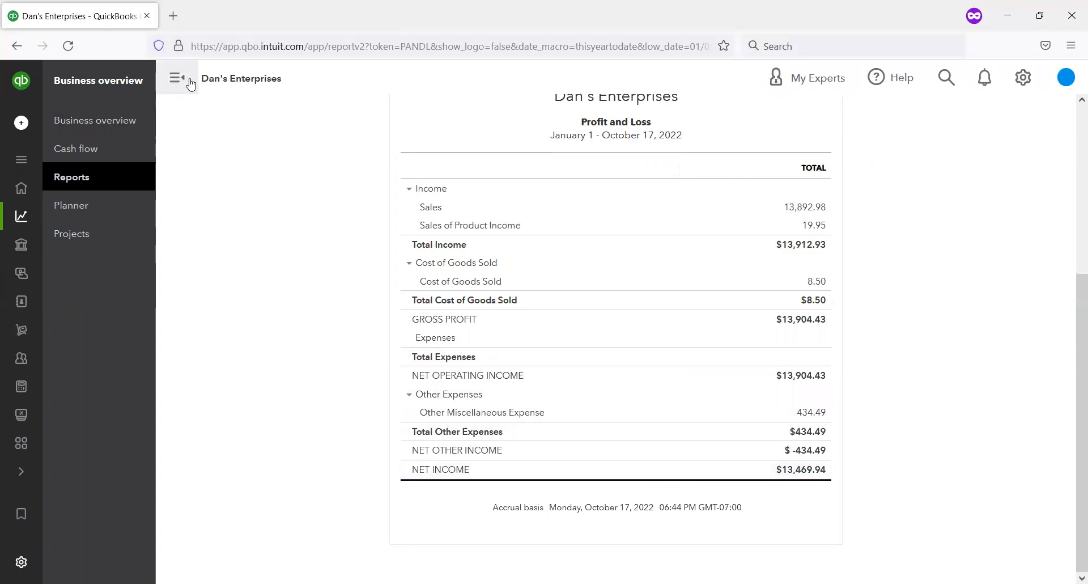
Step: Return to the report list, open the Balance Sheet, and examine the California Department of Tax and Fee Administration payable under its liabilities
click(114, 179)
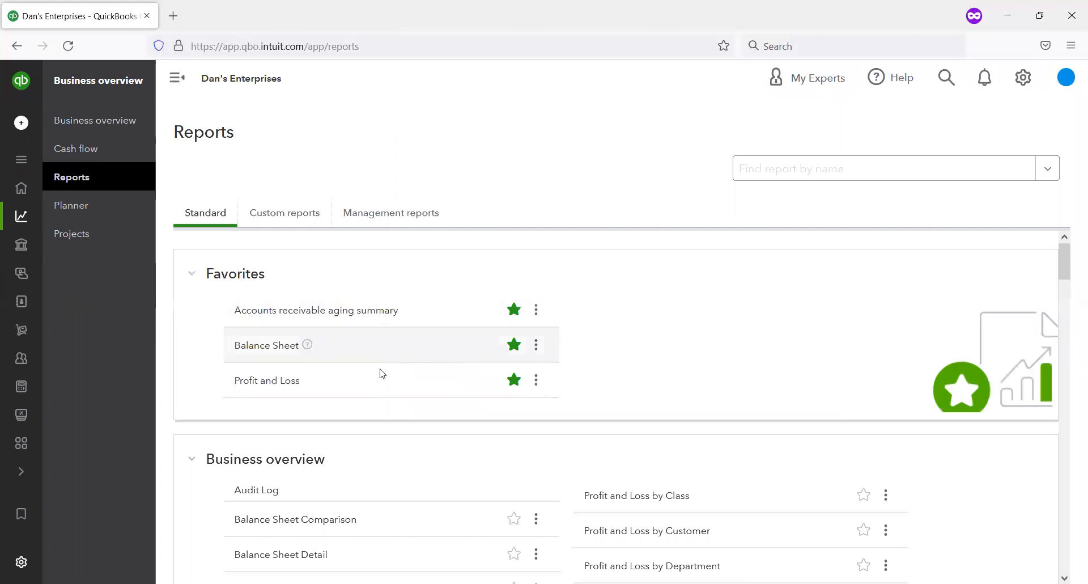
click(249, 348)
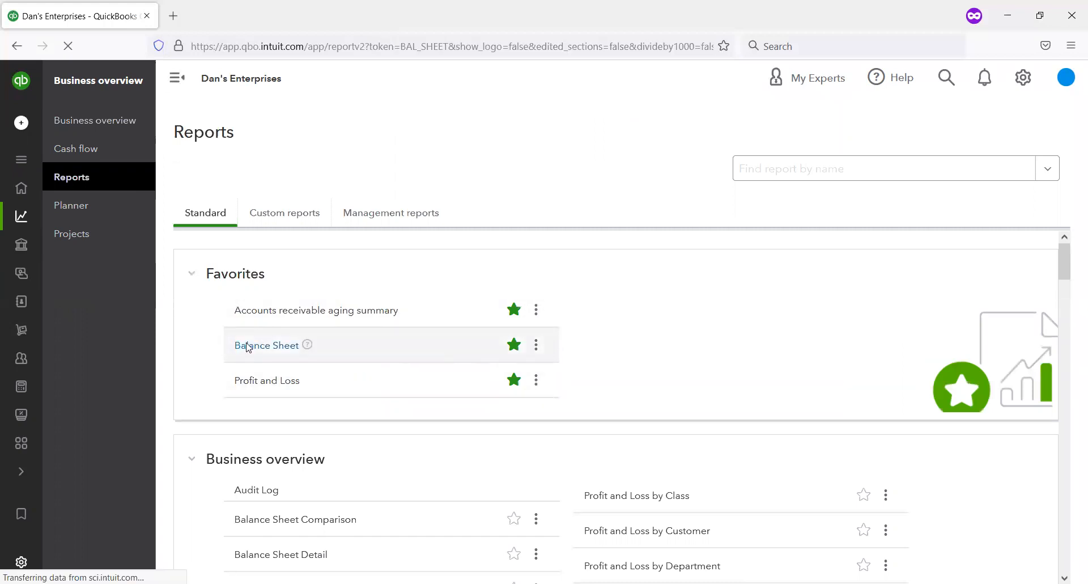
scroll(340, 353, down, 1)
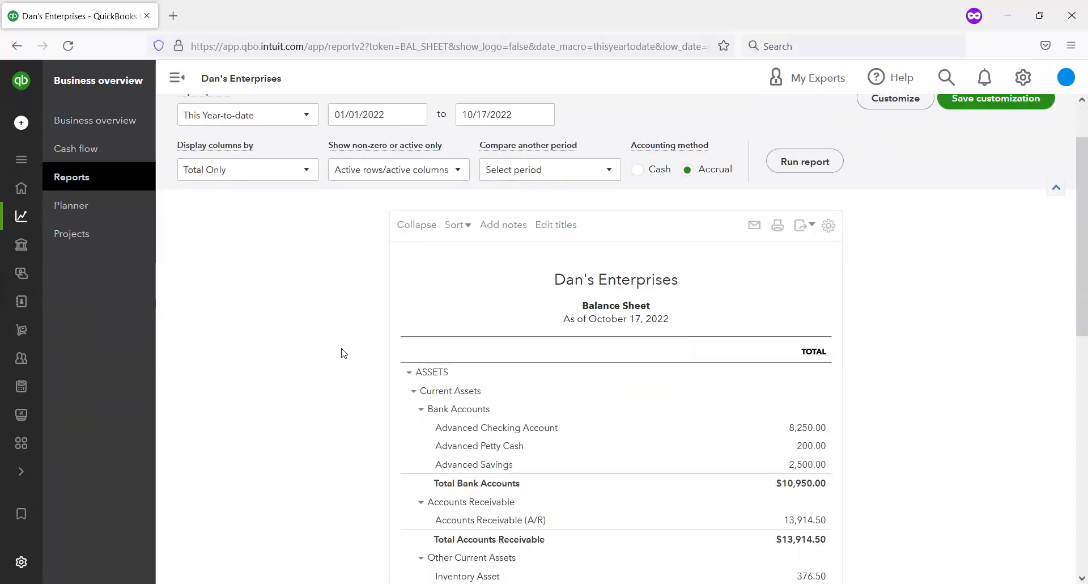
scroll(341, 353, down, 3)
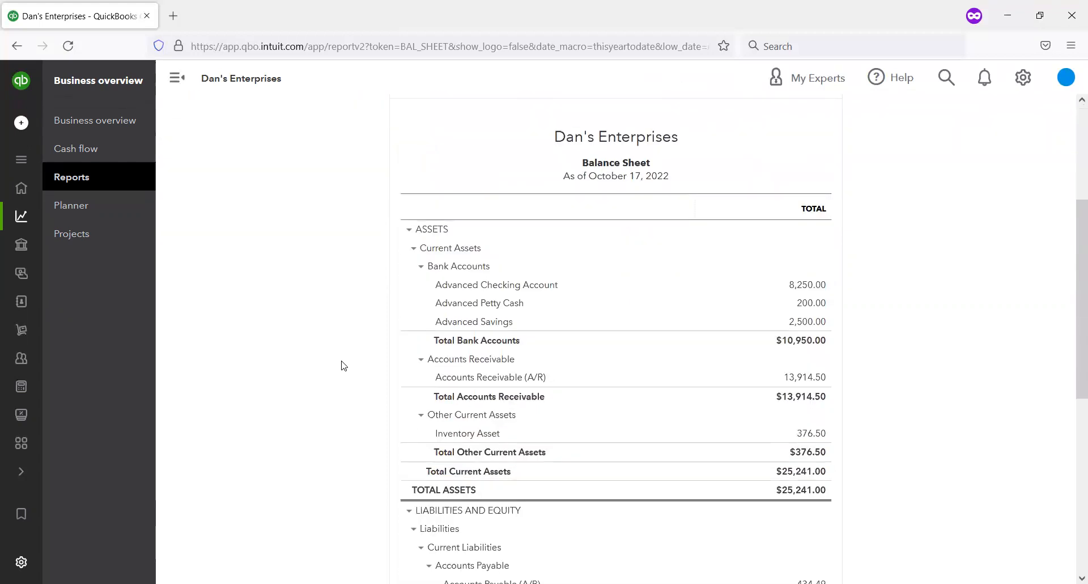
scroll(348, 116, down, 3)
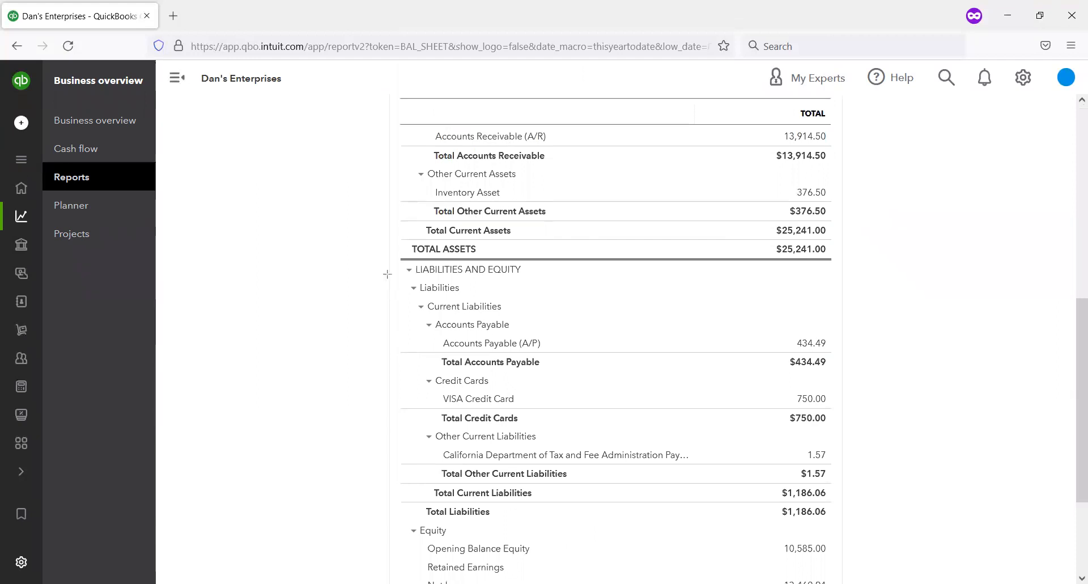
mouse_move(377, 261)
mouse_down()
mouse_move(505, 443)
mouse_move(709, 535)
mouse_move(845, 521)
mouse_up()
drag(438, 449, 840, 462)
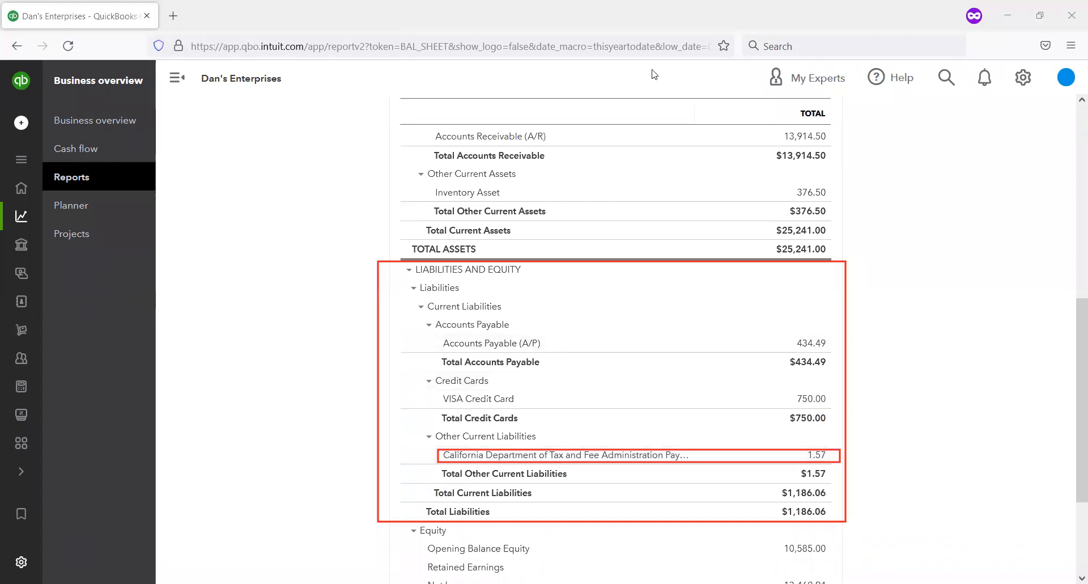
scroll(642, 416, down, 3)
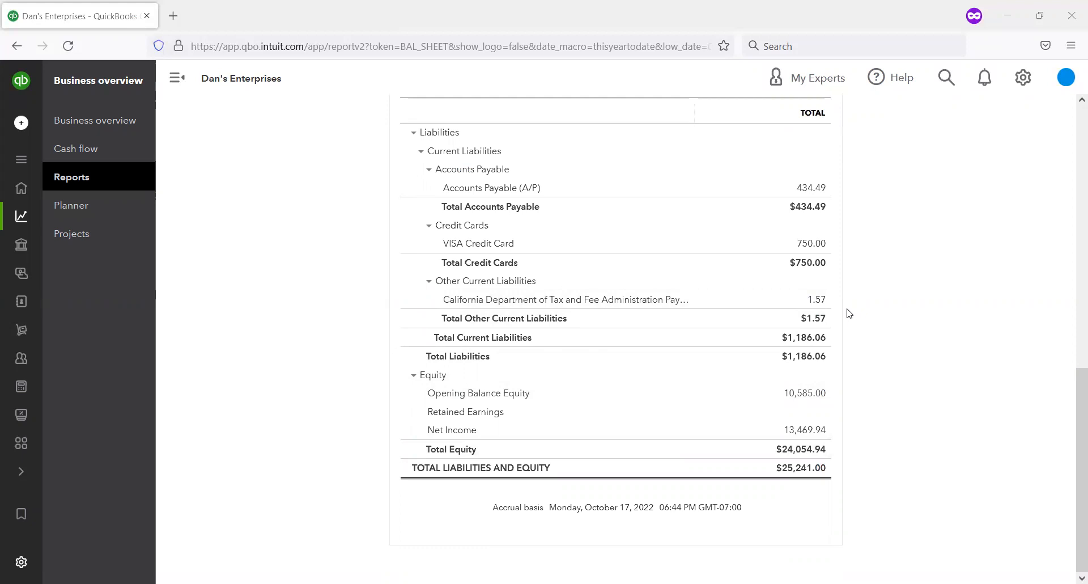
Step: Examine the Balance Sheet's assets against its liabilities and equity, focusing on the Inventory Asset under other current assets
scroll(830, 495, up, 1)
scroll(830, 494, up, 5)
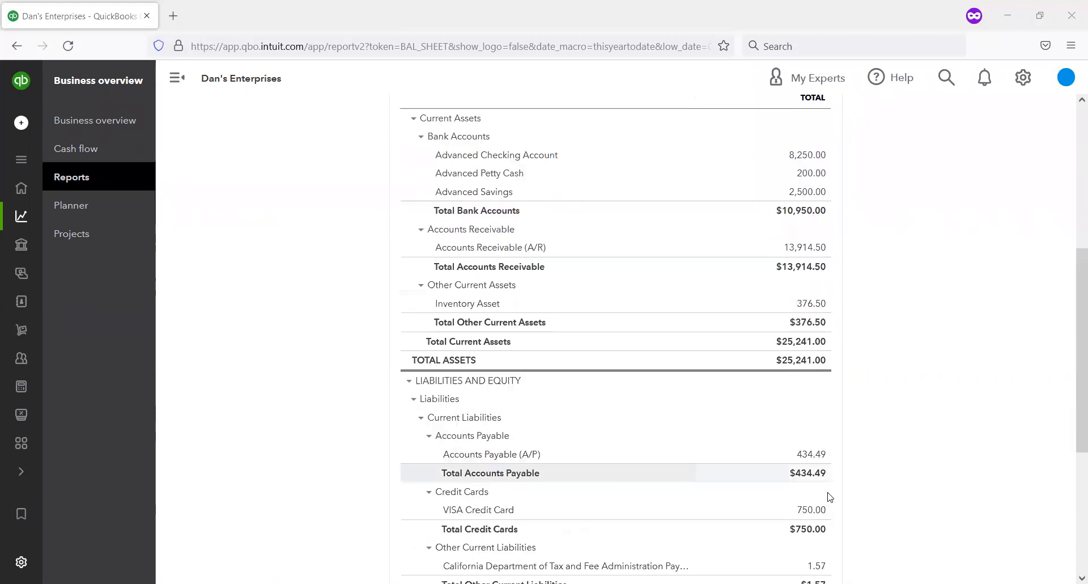
scroll(830, 497, up, 1)
scroll(831, 497, down, 5)
scroll(830, 496, up, 6)
scroll(830, 497, down, 6)
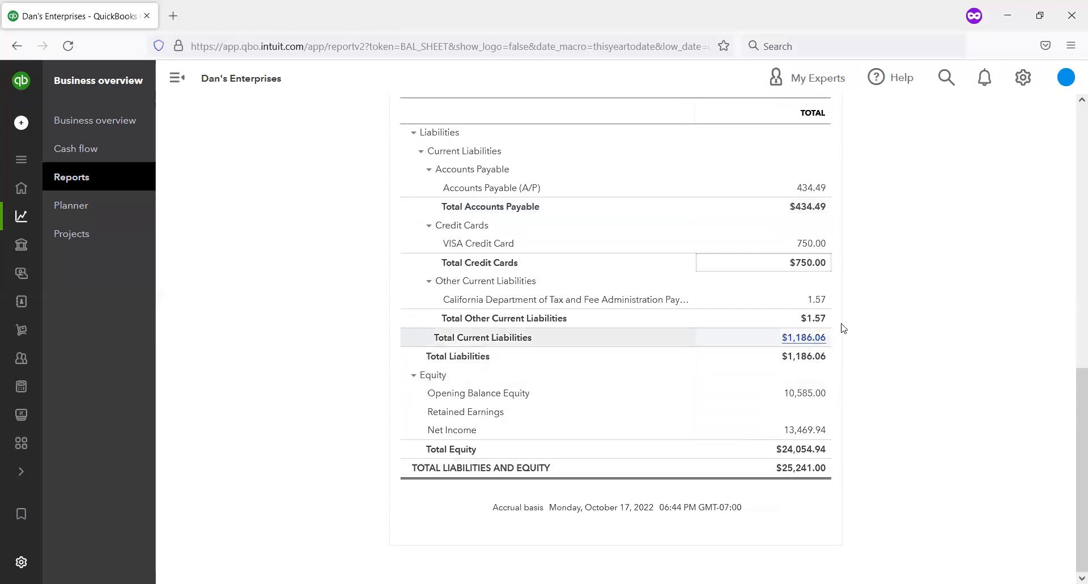
scroll(870, 297, up, 3)
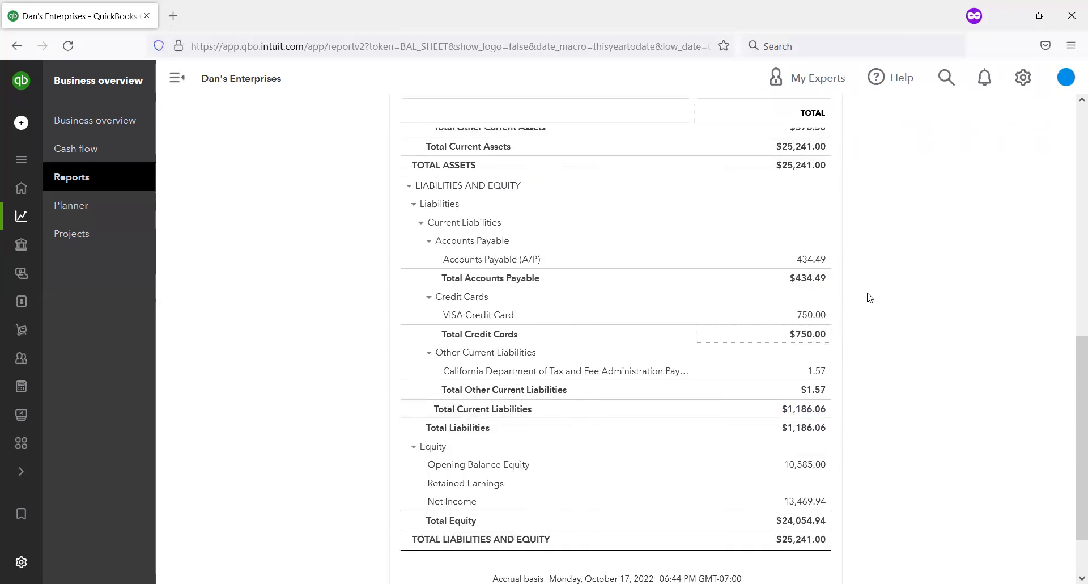
scroll(857, 311, up, 3)
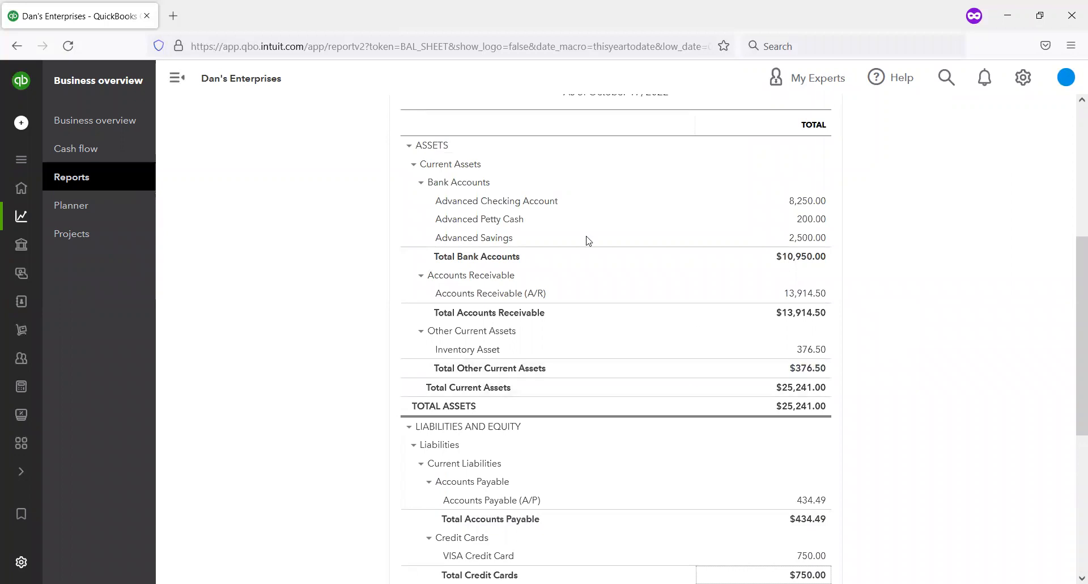
mouse_move(402, 327)
mouse_down()
mouse_move(731, 410)
mouse_move(925, 357)
mouse_move(917, 363)
mouse_up()
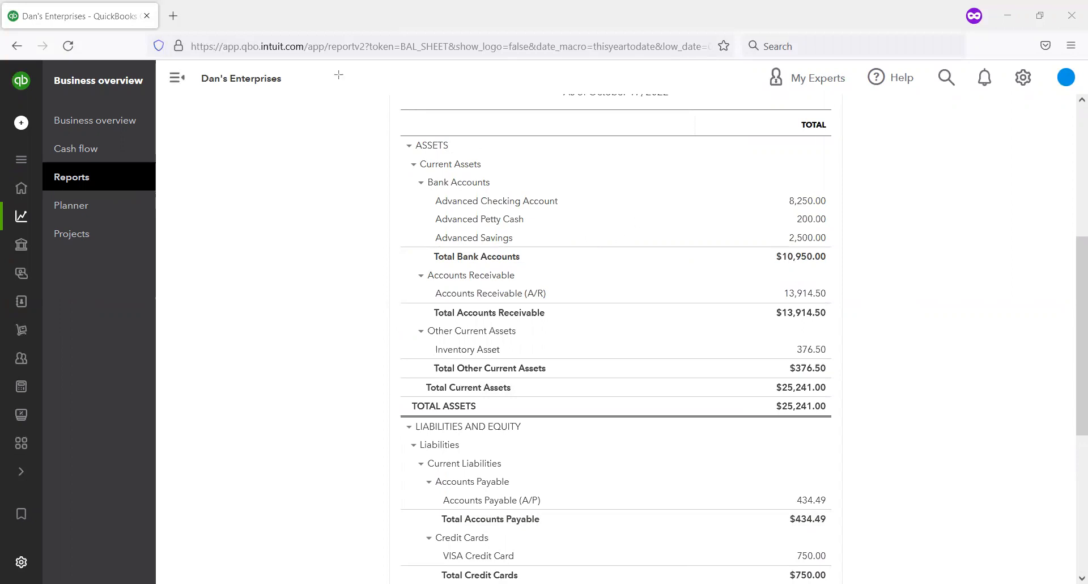
Step: Review the whole Balance Sheet again, from the report period and asset accounts down to total liabilities and equity
scroll(272, 164, up, 3)
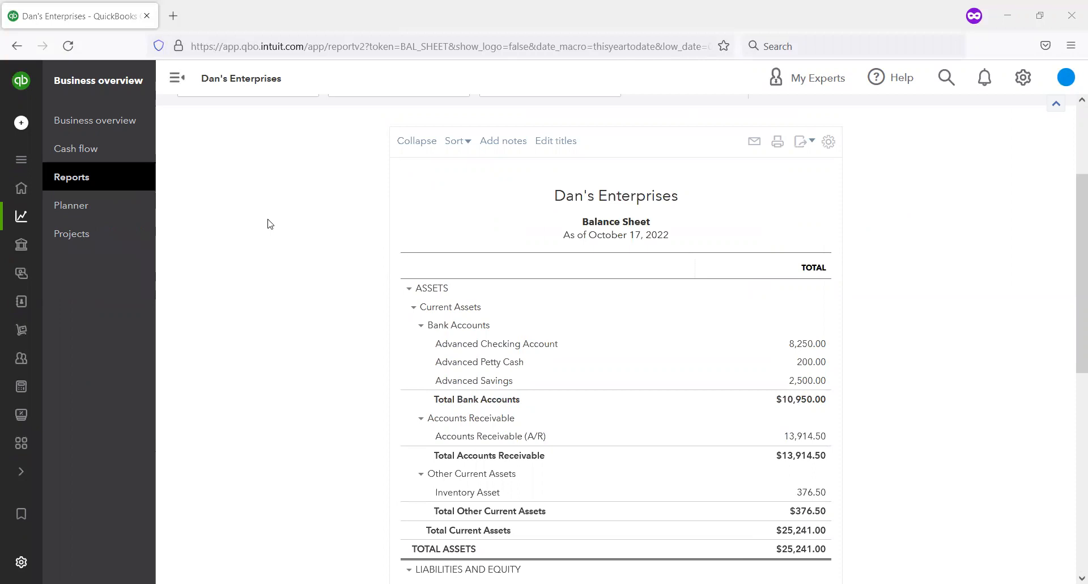
scroll(269, 223, down, 6)
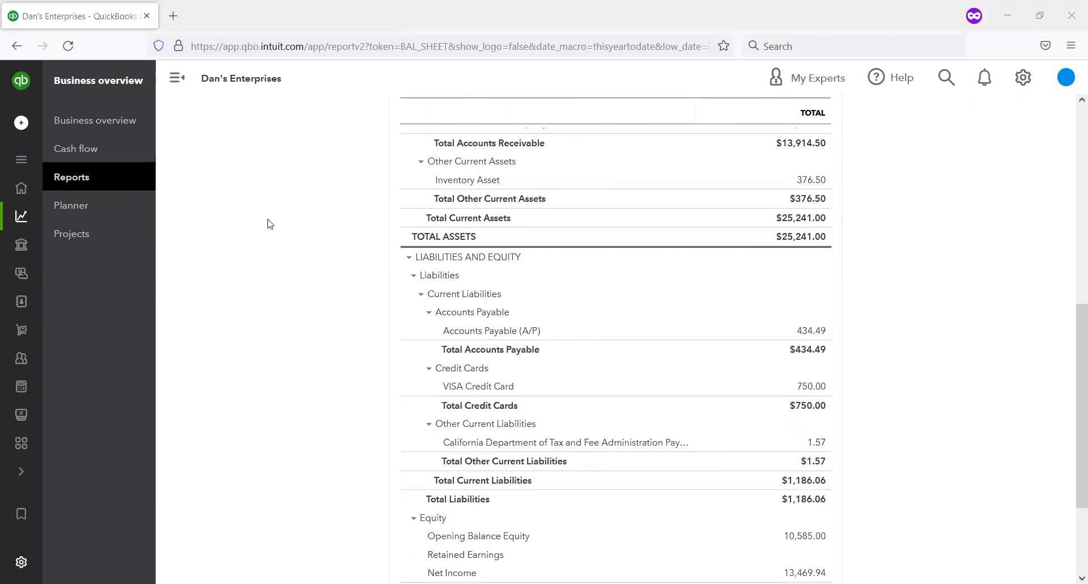
scroll(270, 224, down, 1)
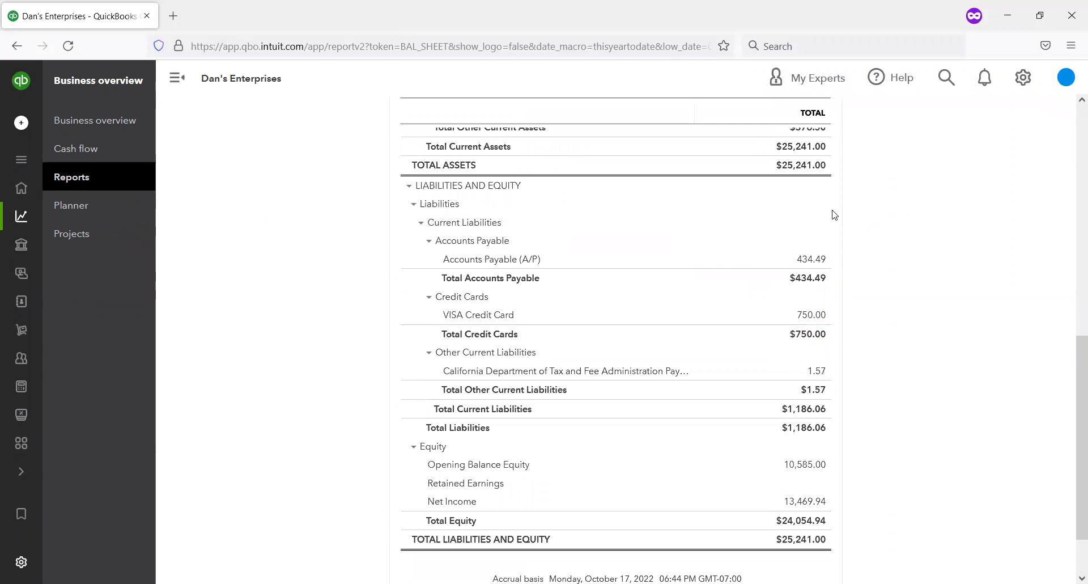
scroll(835, 215, up, 1)
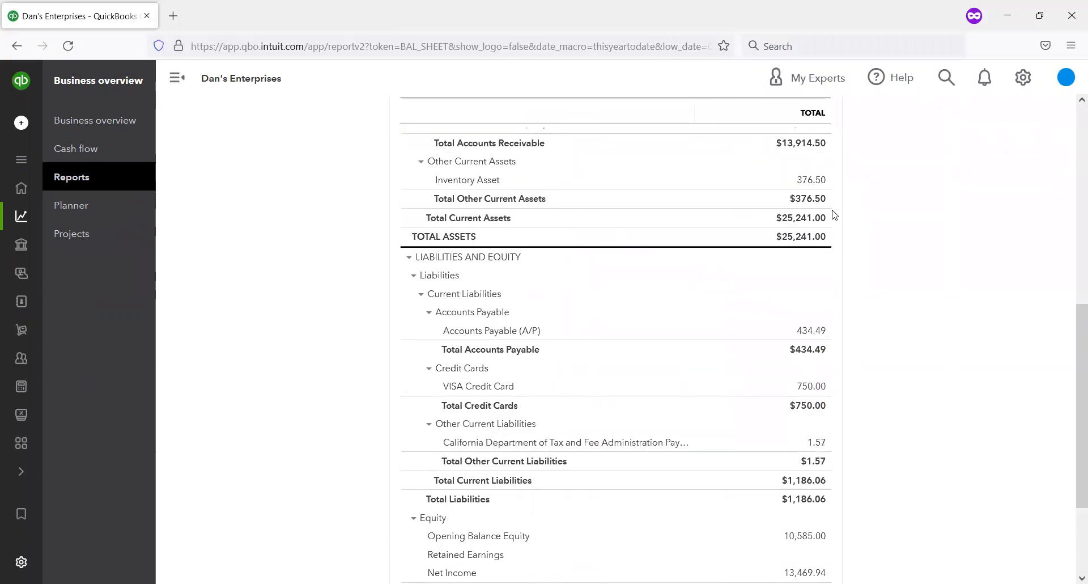
scroll(834, 215, up, 6)
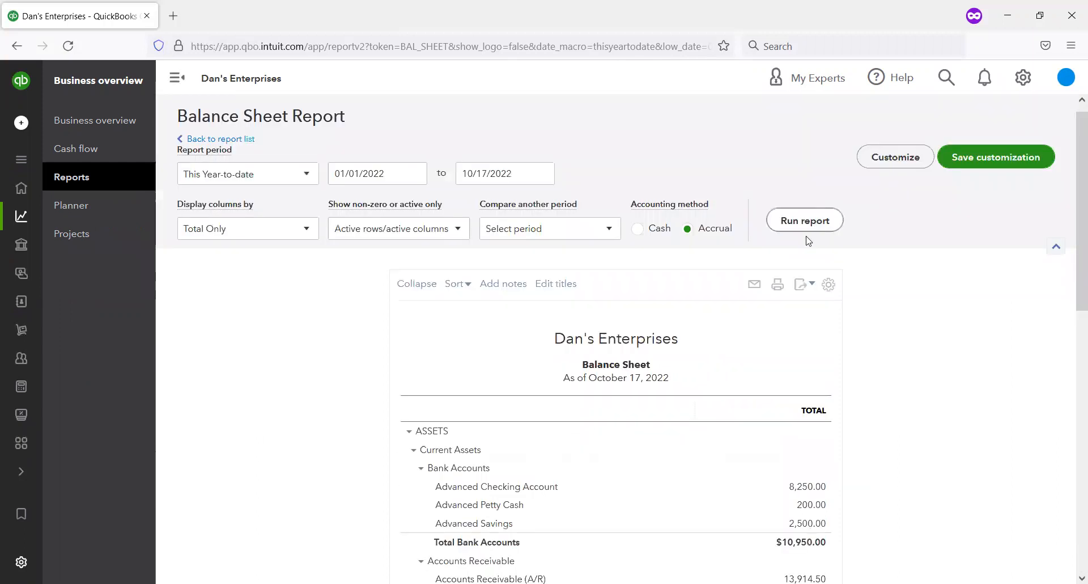
scroll(805, 236, down, 6)
scroll(808, 241, down, 2)
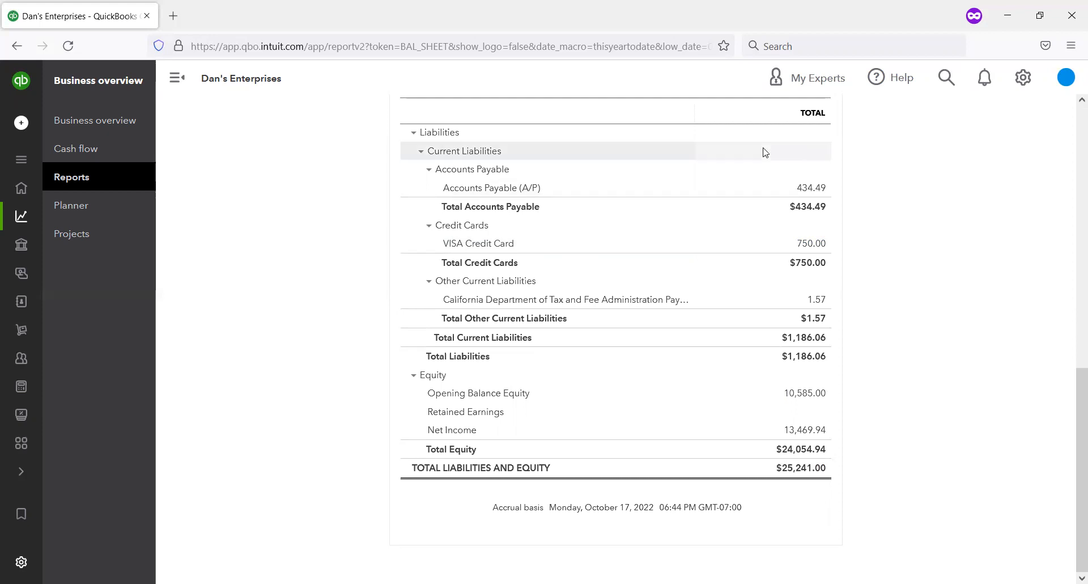
Step: Compare the Balance Sheet's bank accounts, receivables and inventory with its payables, credit card, sales tax liability and equity
scroll(766, 250, up, 3)
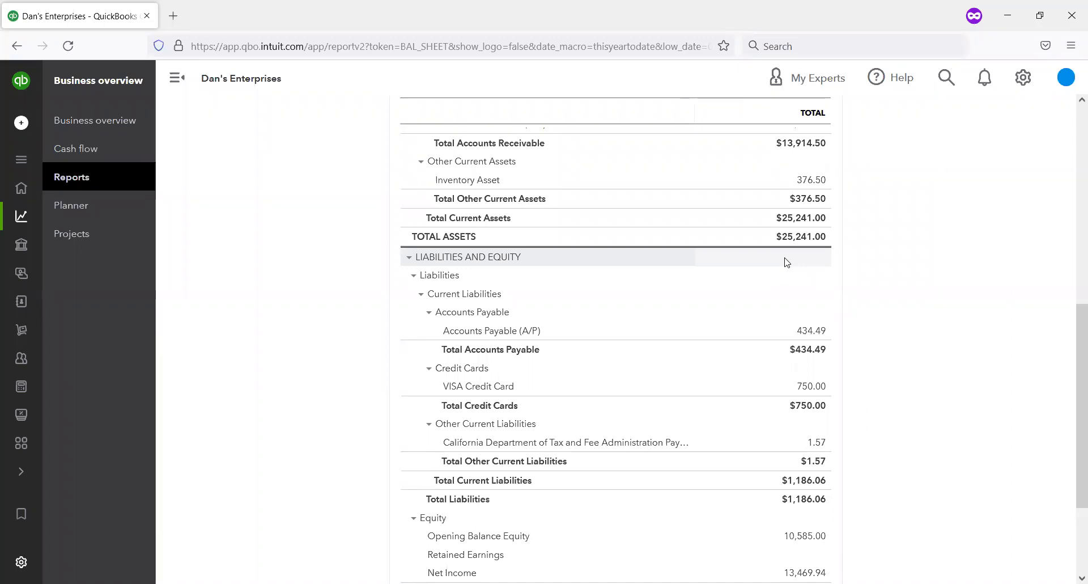
scroll(792, 245, up, 2)
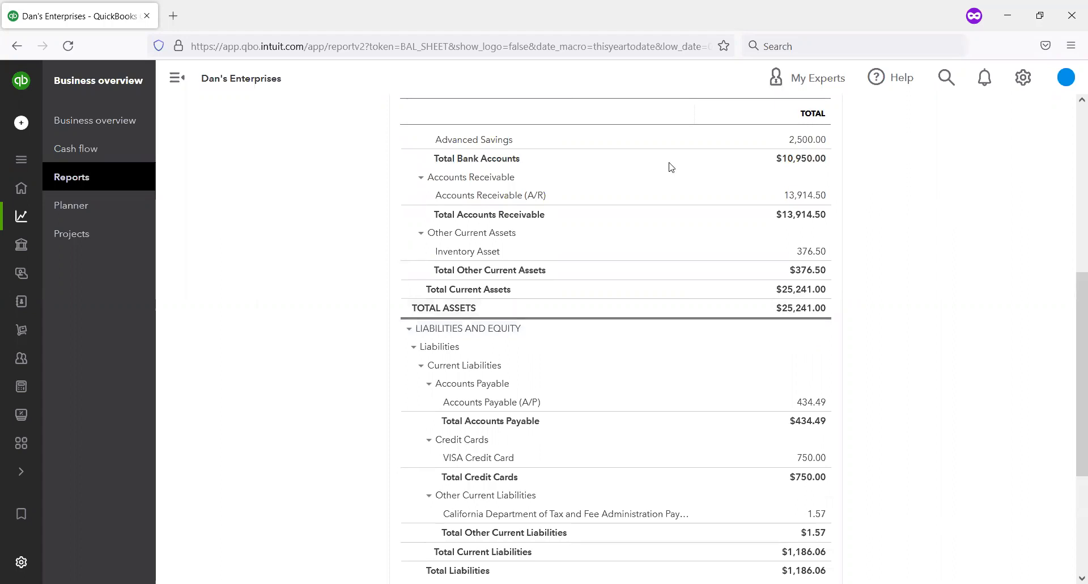
scroll(668, 165, up, 3)
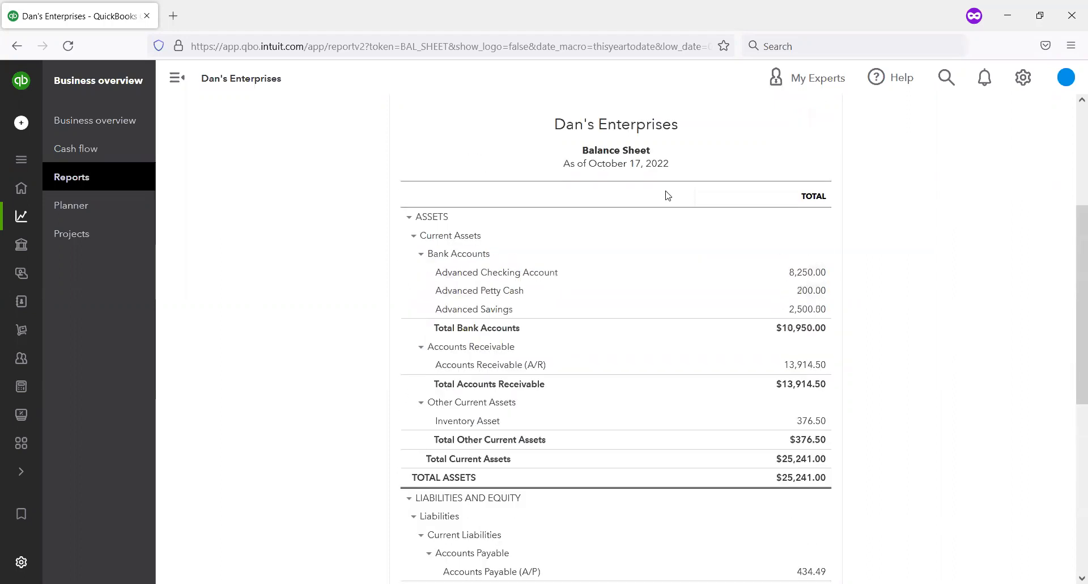
scroll(668, 195, down, 1)
scroll(668, 195, down, 2)
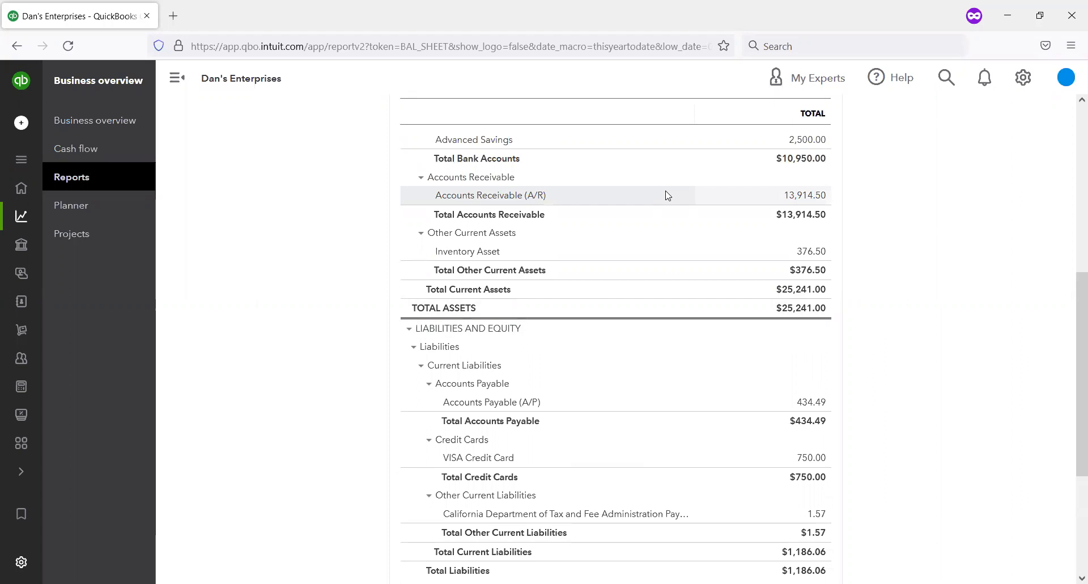
scroll(666, 195, down, 4)
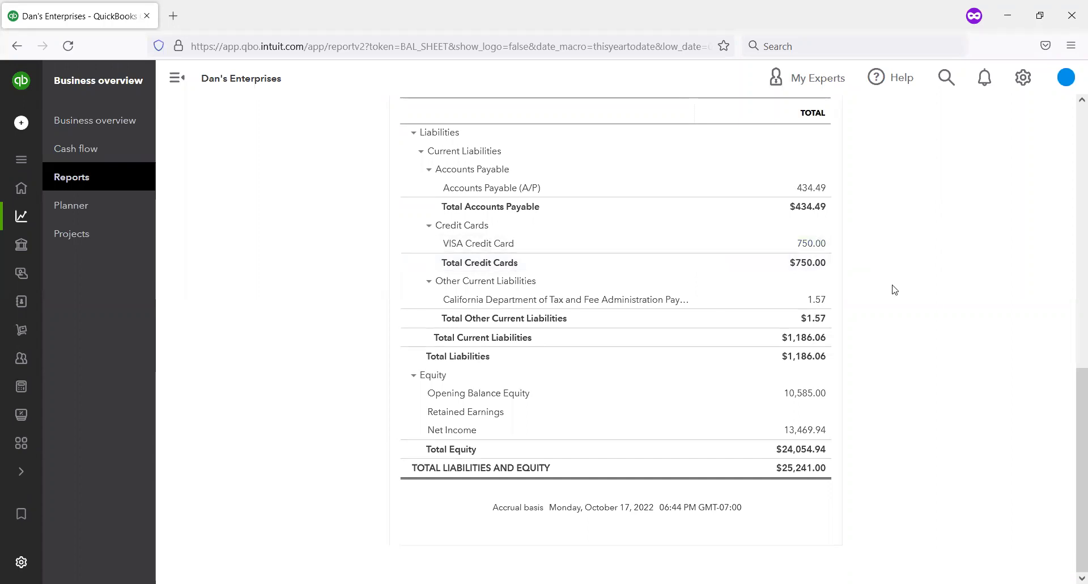
scroll(869, 307, up, 3)
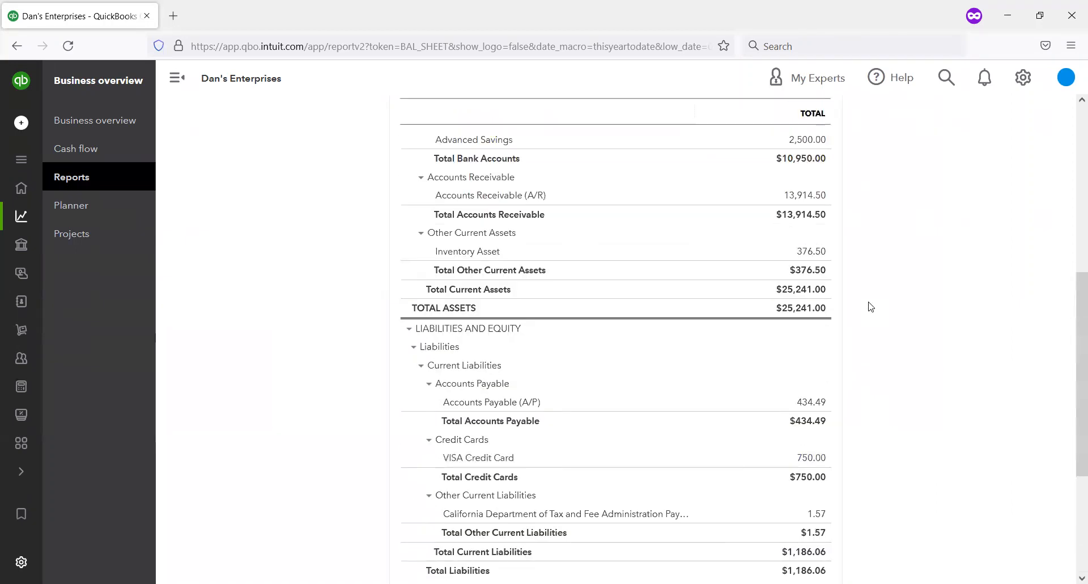
scroll(869, 307, up, 4)
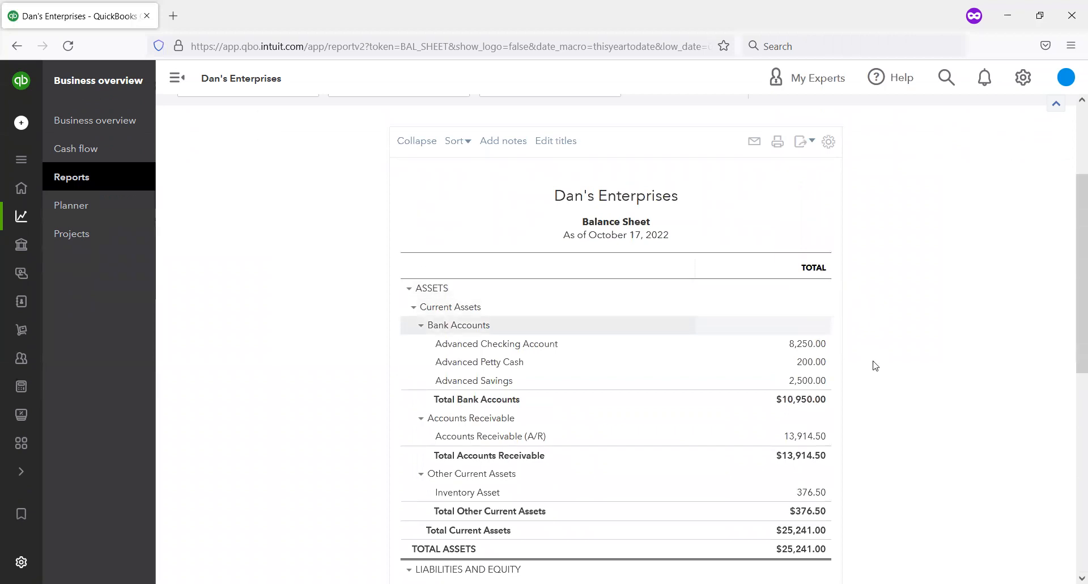
scroll(870, 366, down, 6)
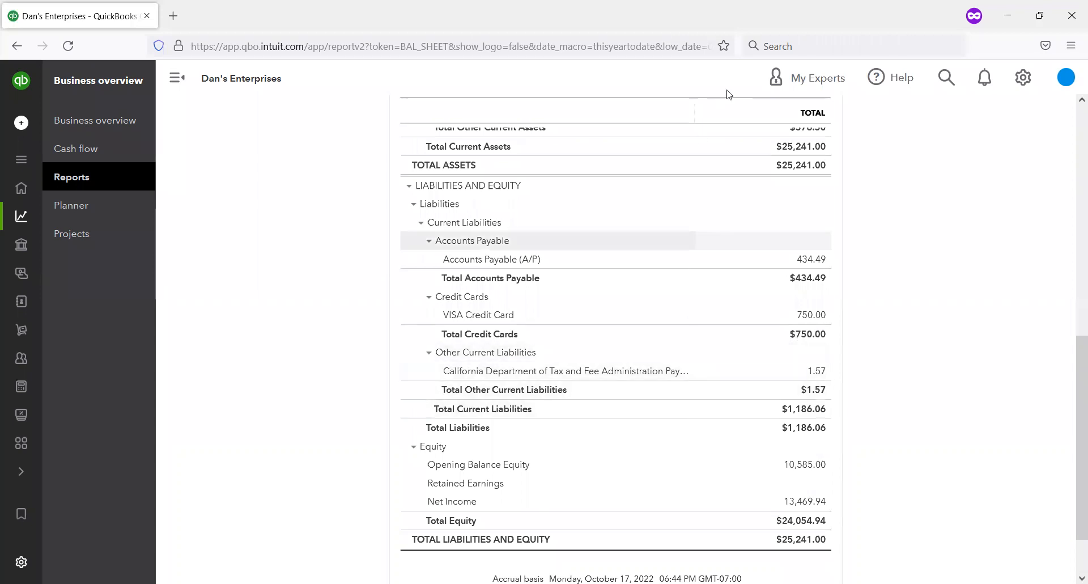
Step: Leave the Balance Sheet, open the products and services list, and locate the Company Pen inventory item
mouse_move(22, 216)
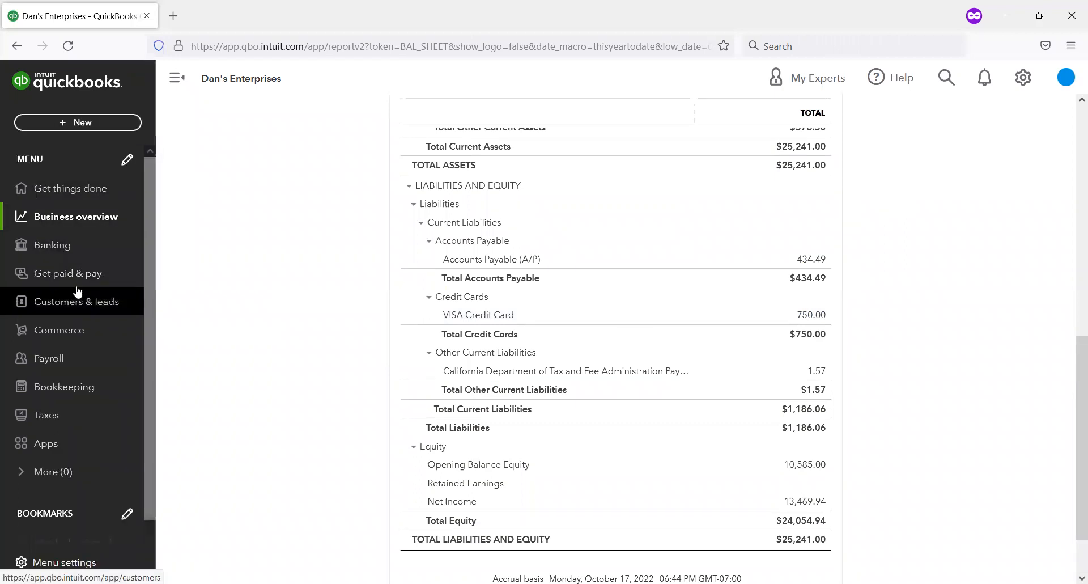
click(80, 279)
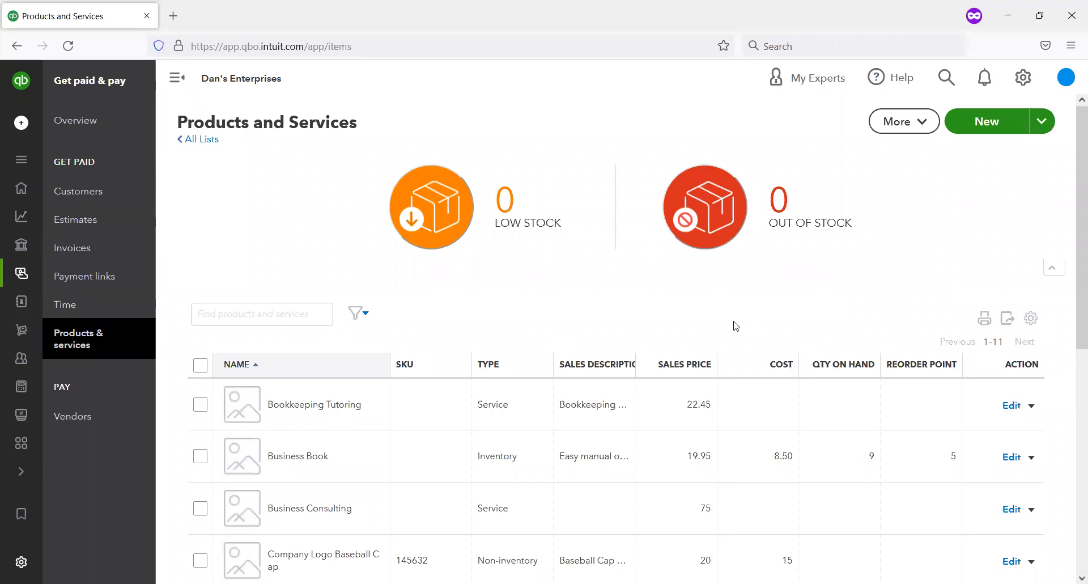
scroll(734, 323, down, 3)
scroll(702, 328, down, 2)
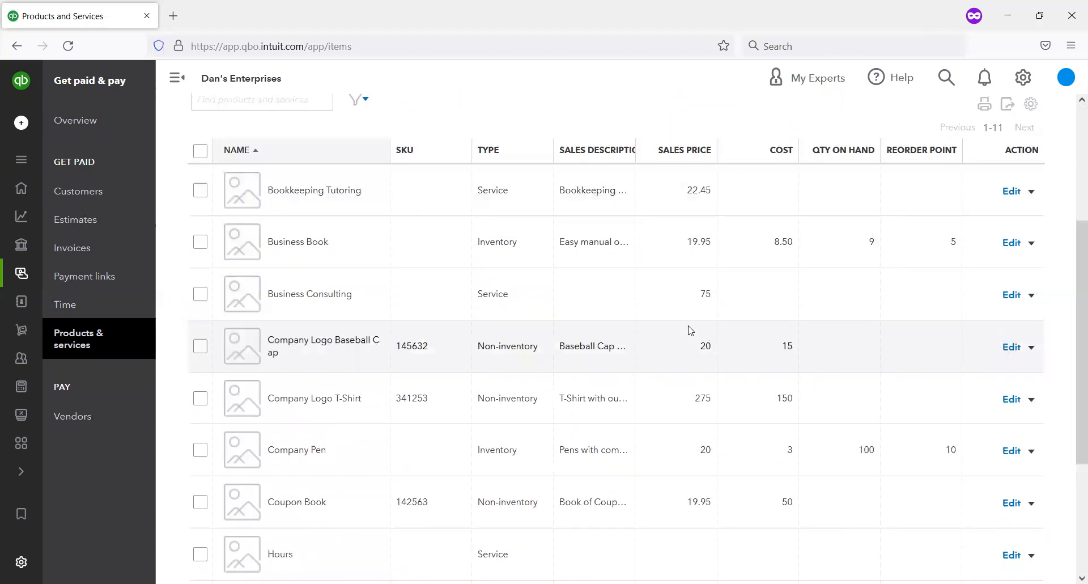
scroll(669, 327, down, 2)
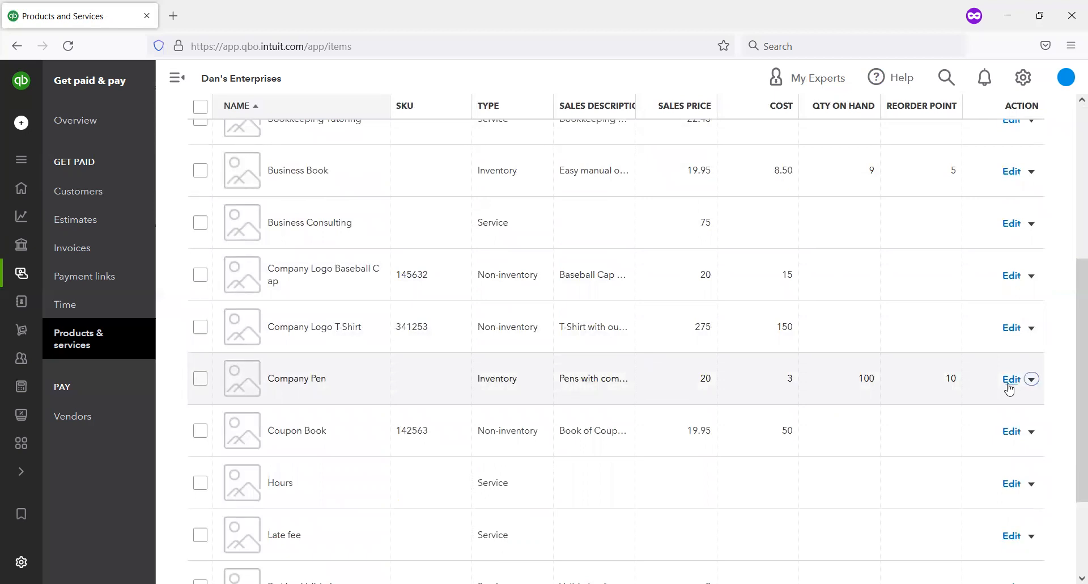
Step: Open the Company Pen record, review its inventory, income, sales tax and purchasing settings, and save it without edits
click(1010, 383)
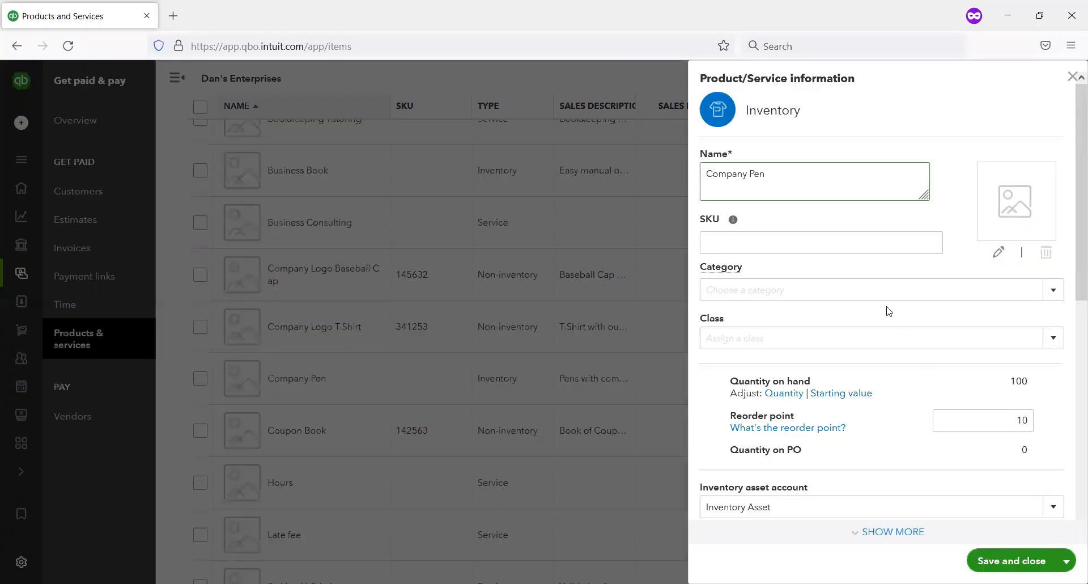
scroll(888, 306, down, 8)
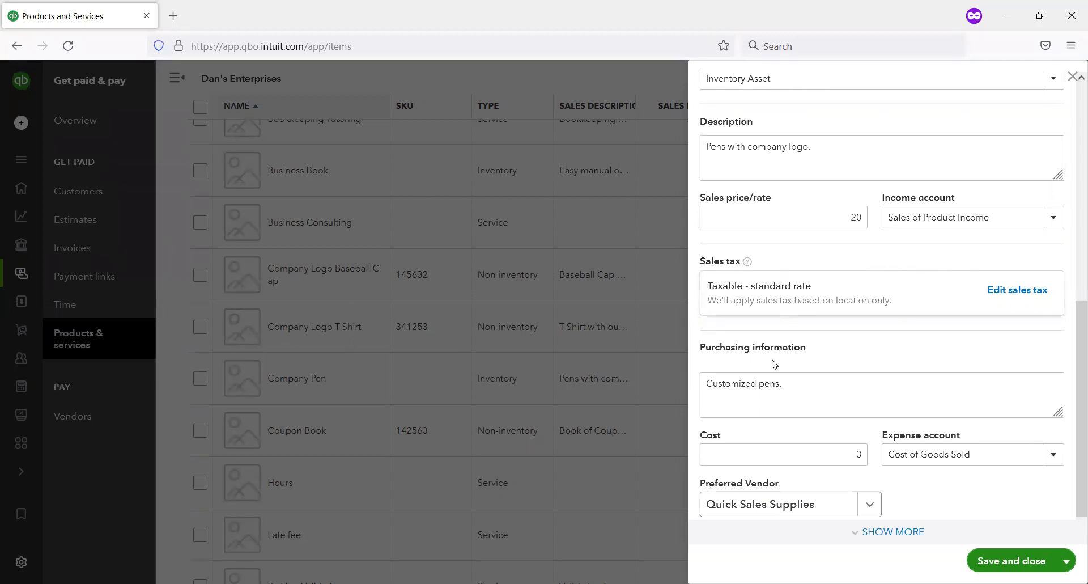
scroll(807, 311, down, 1)
scroll(807, 311, up, 4)
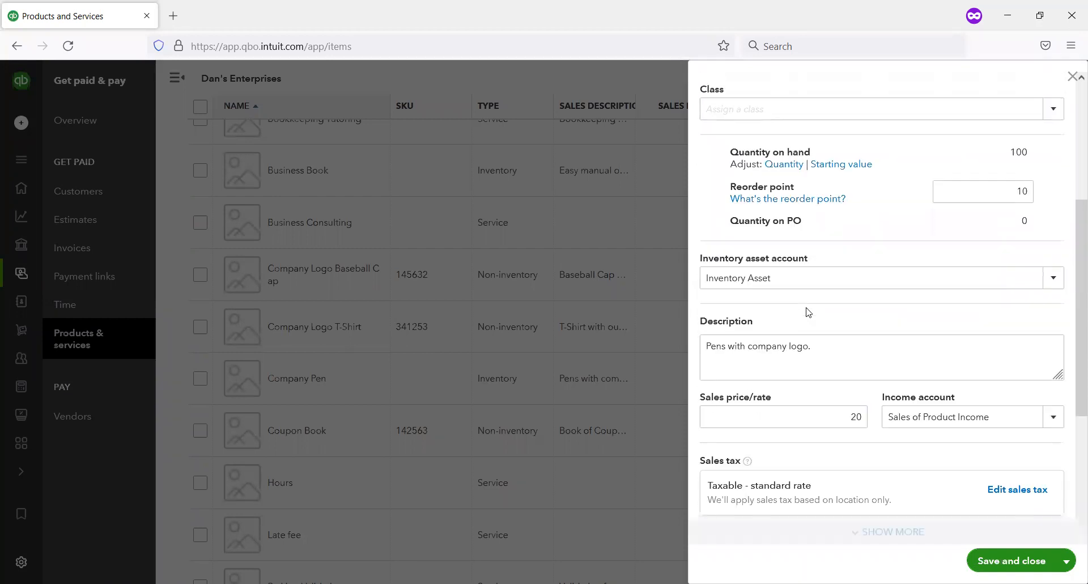
scroll(799, 210, up, 4)
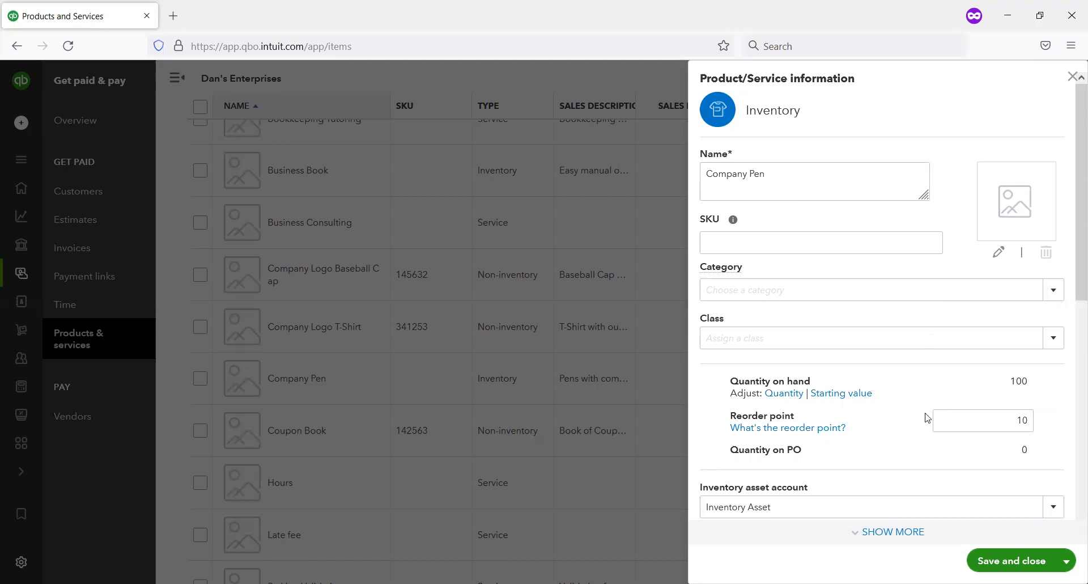
click(1007, 559)
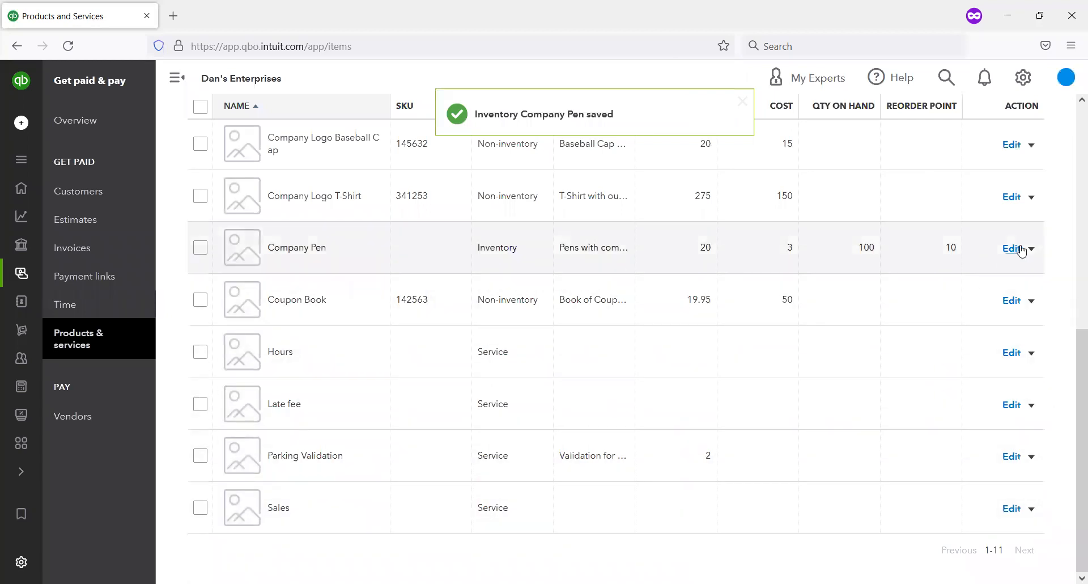
click(1031, 251)
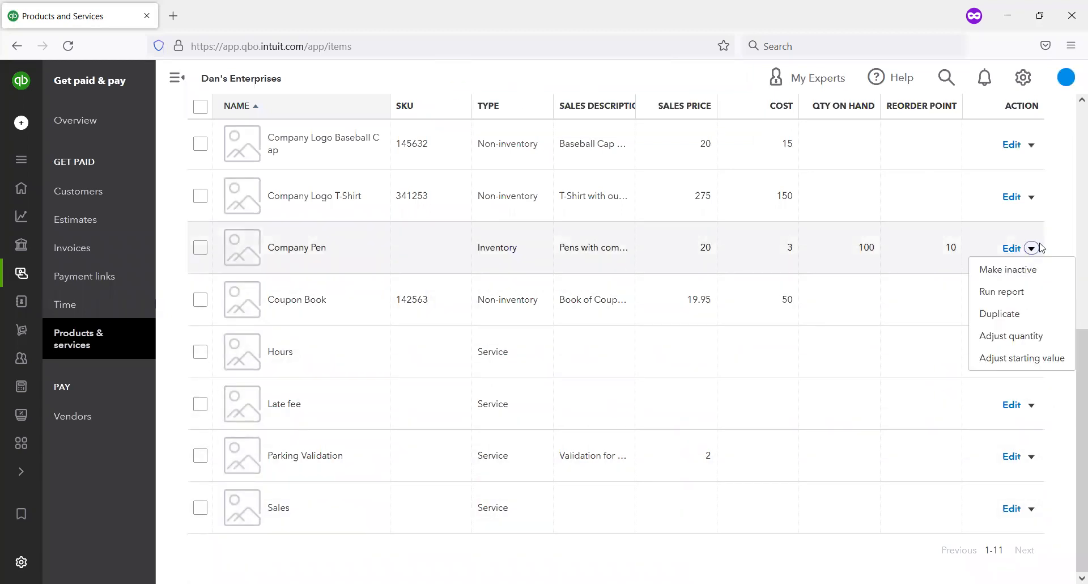
click(1050, 238)
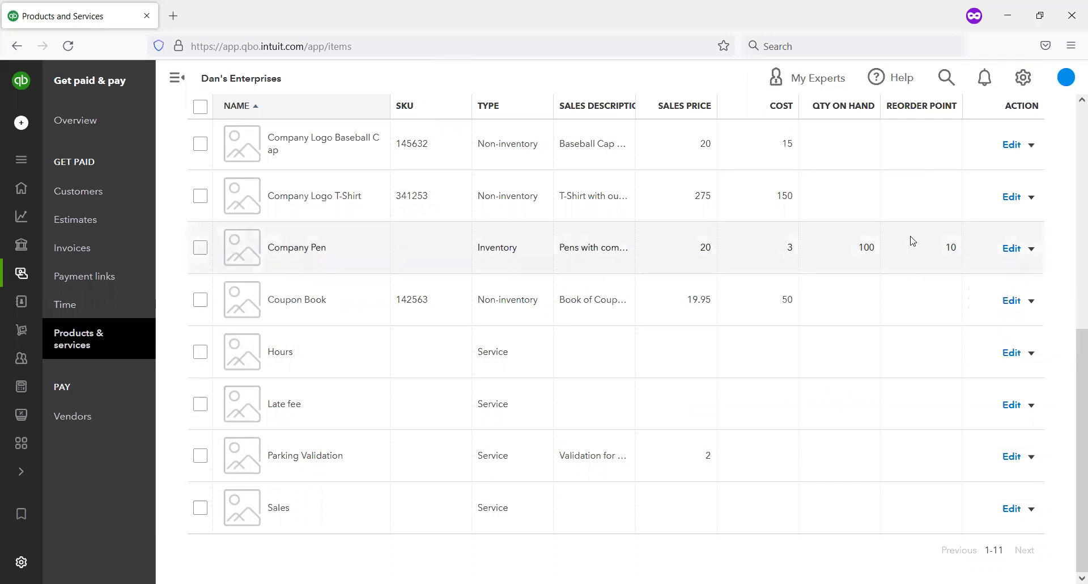
scroll(578, 307, up, 3)
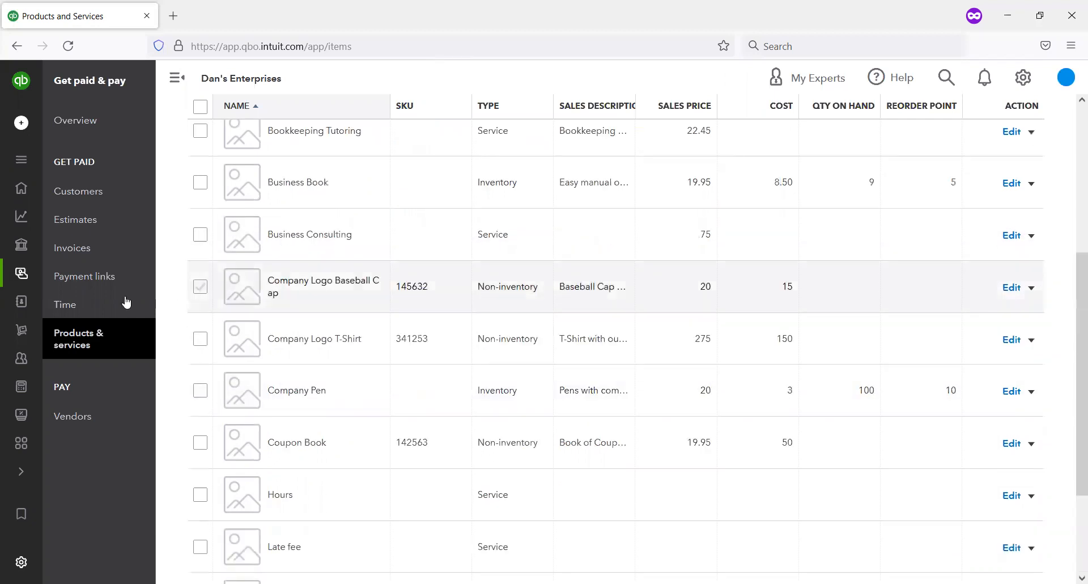
scroll(113, 249, up, 1)
Step: Open the customer list and start a new invoice for the individual customer with a San Francisco billing address
click(97, 194)
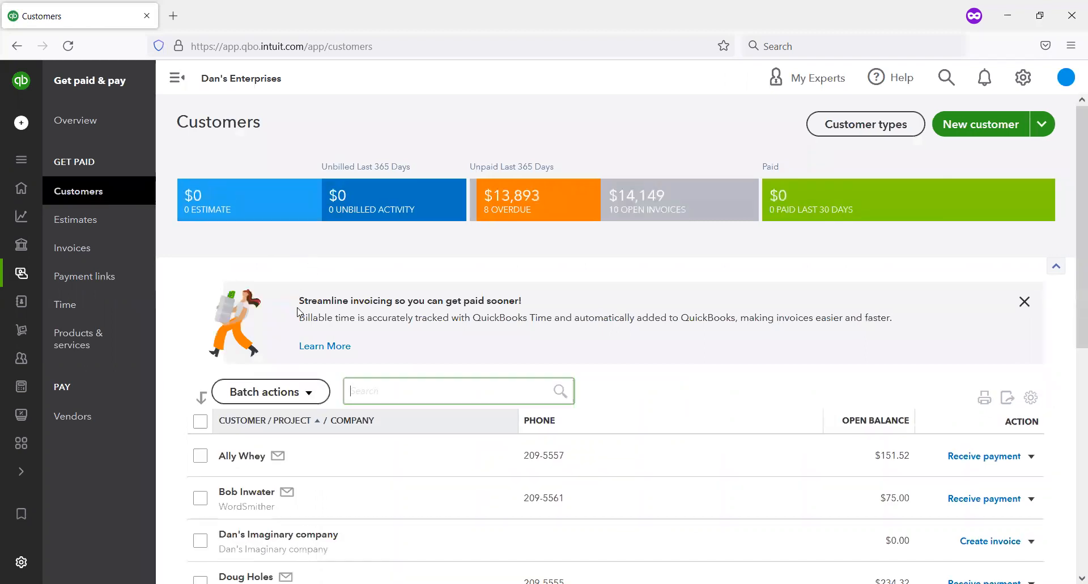
scroll(340, 346, down, 2)
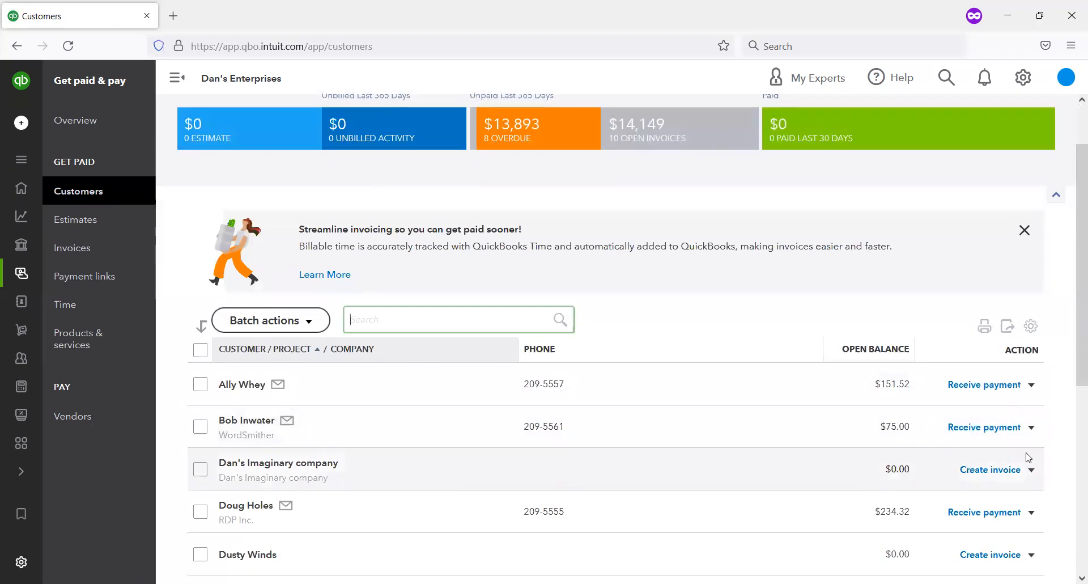
scroll(1028, 454, down, 4)
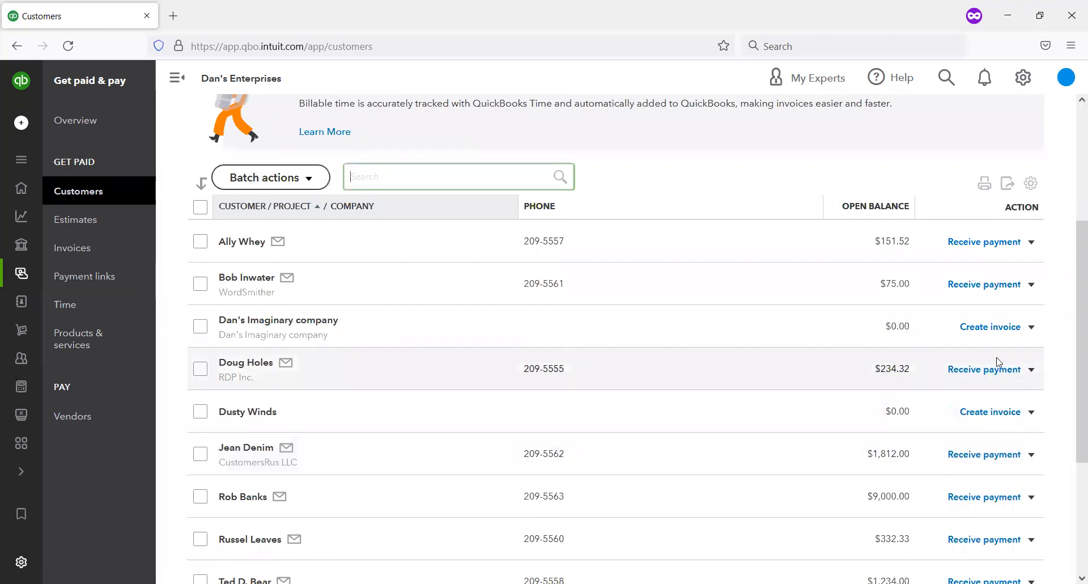
click(1030, 372)
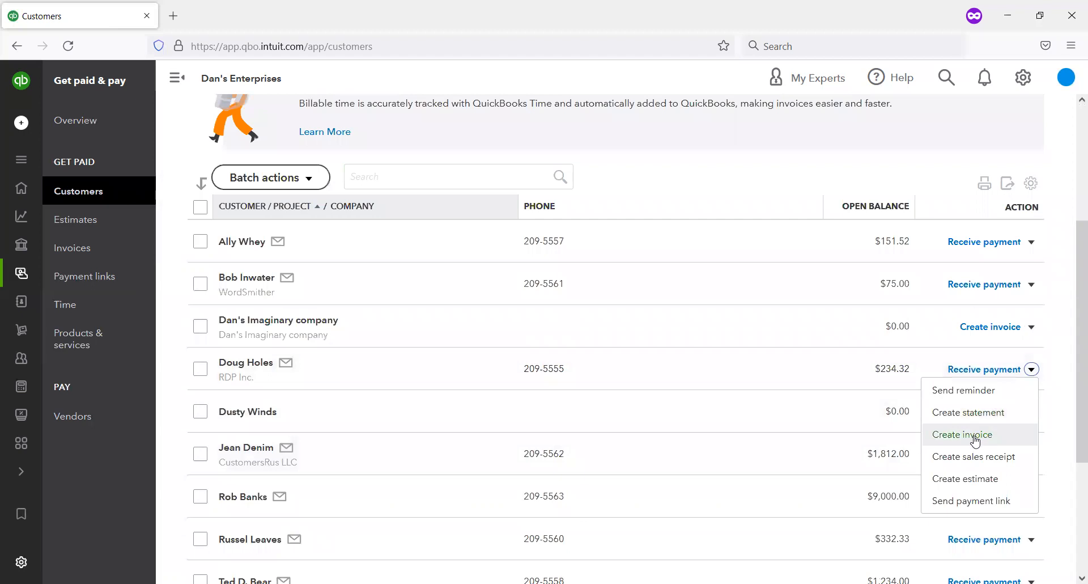
click(1065, 394)
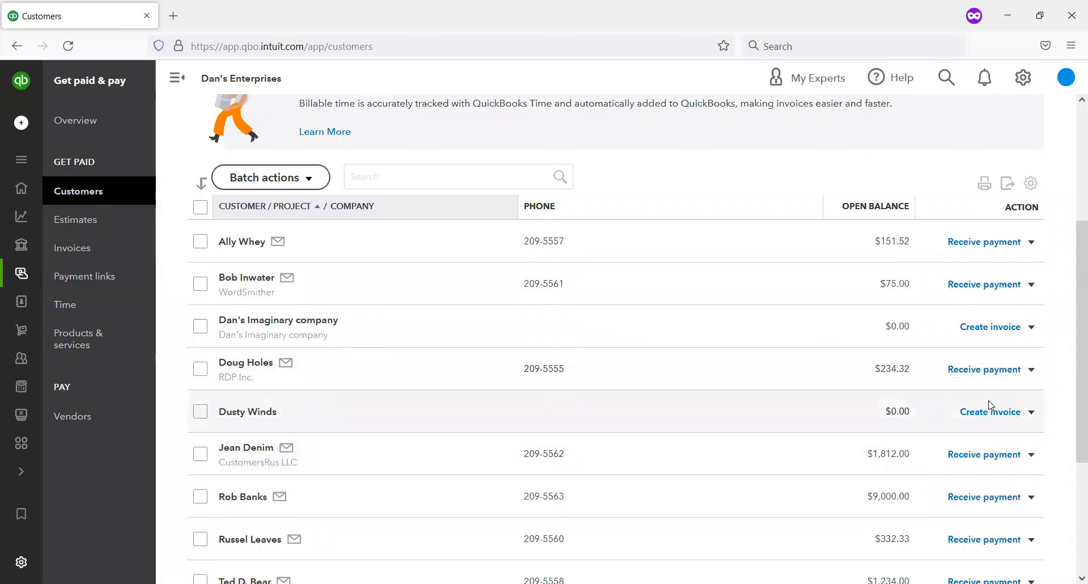
click(973, 417)
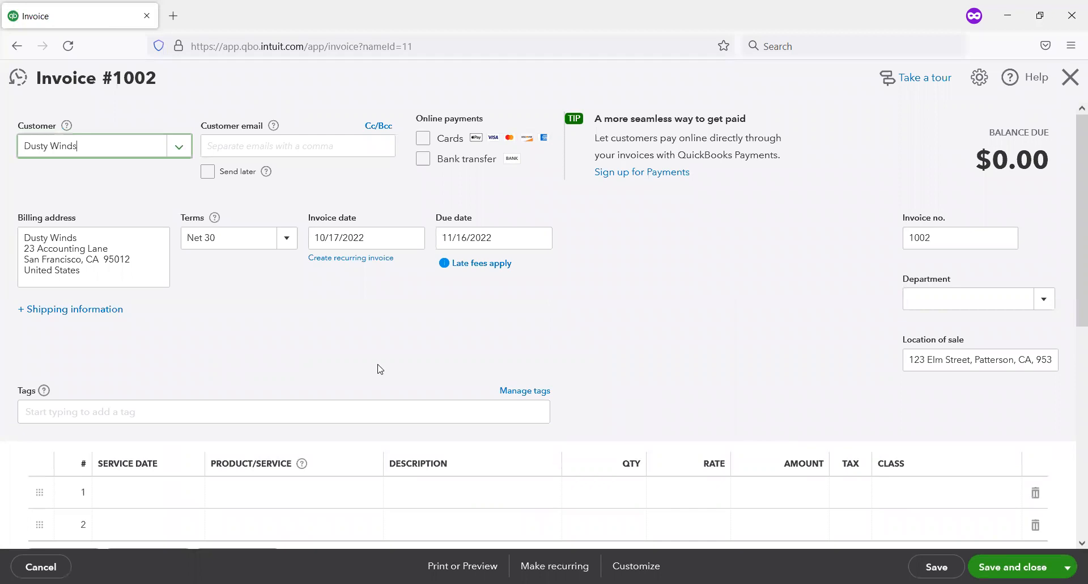
Step: Add one Business Book at 19.95 to the invoice's first line as a taxable item
scroll(343, 403, down, 2)
scroll(357, 403, up, 2)
scroll(317, 431, down, 2)
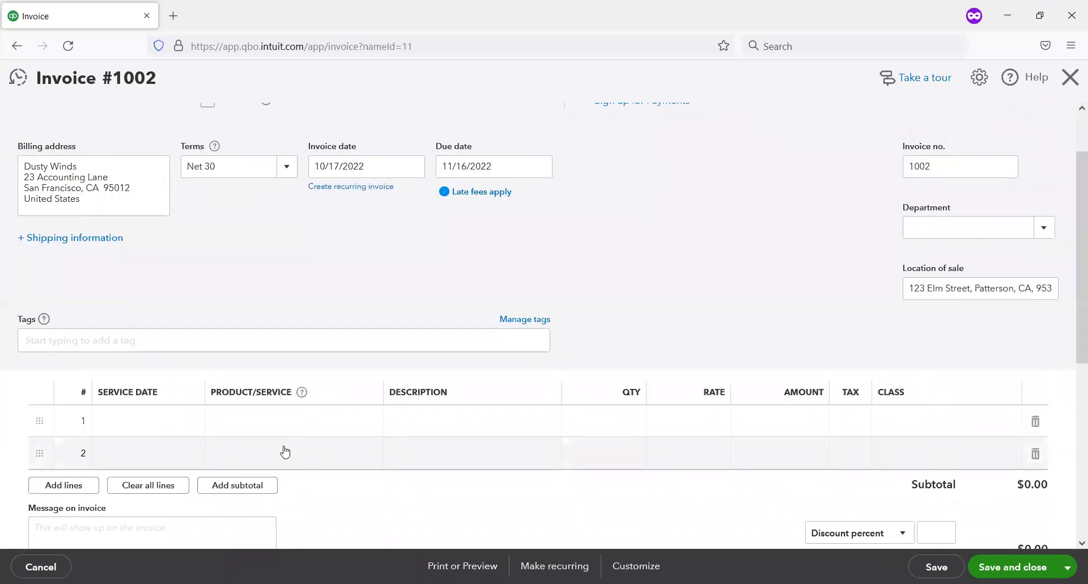
click(167, 429)
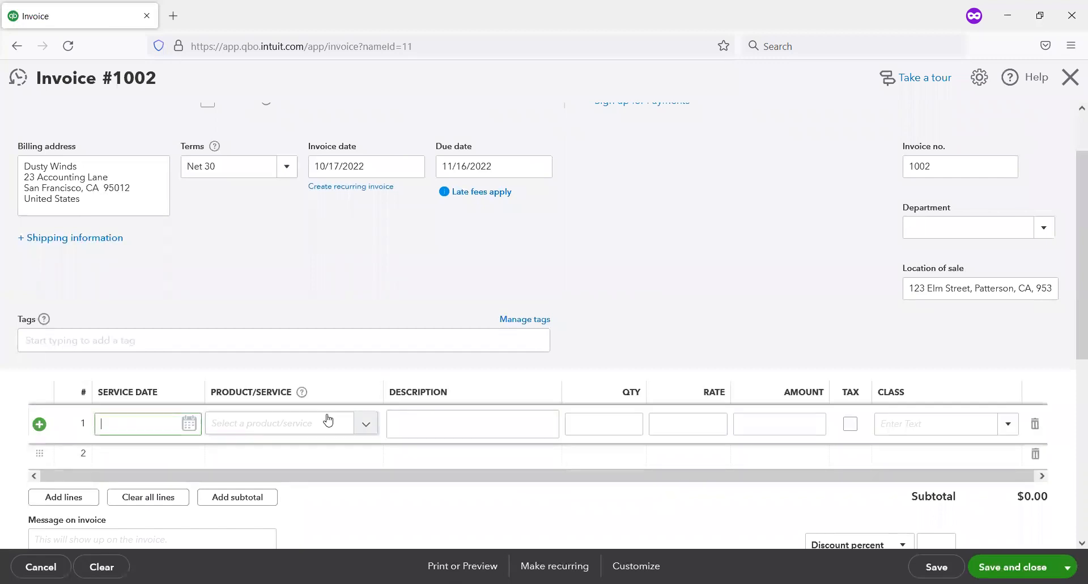
click(326, 416)
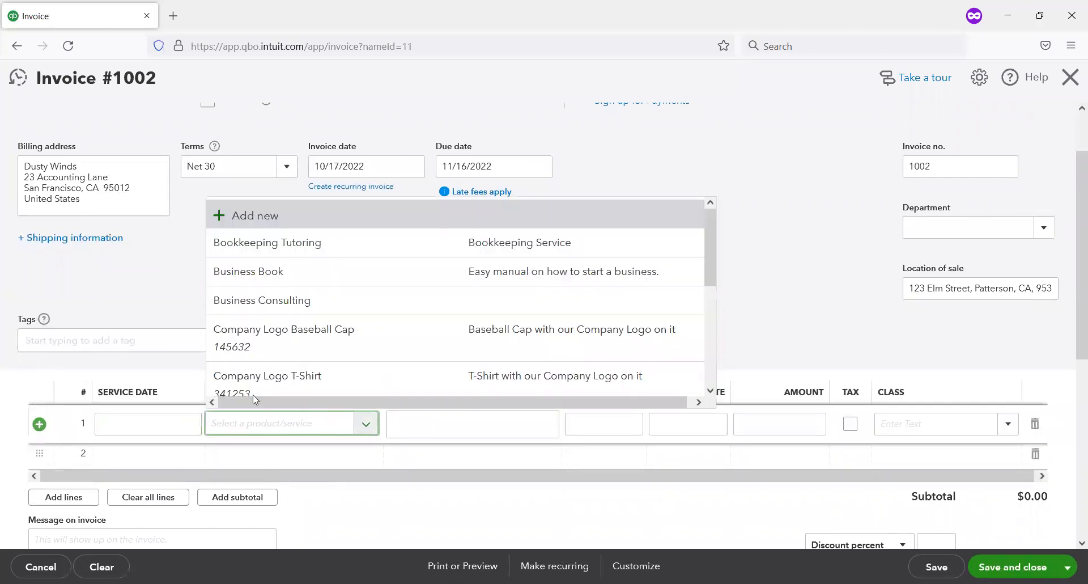
click(299, 273)
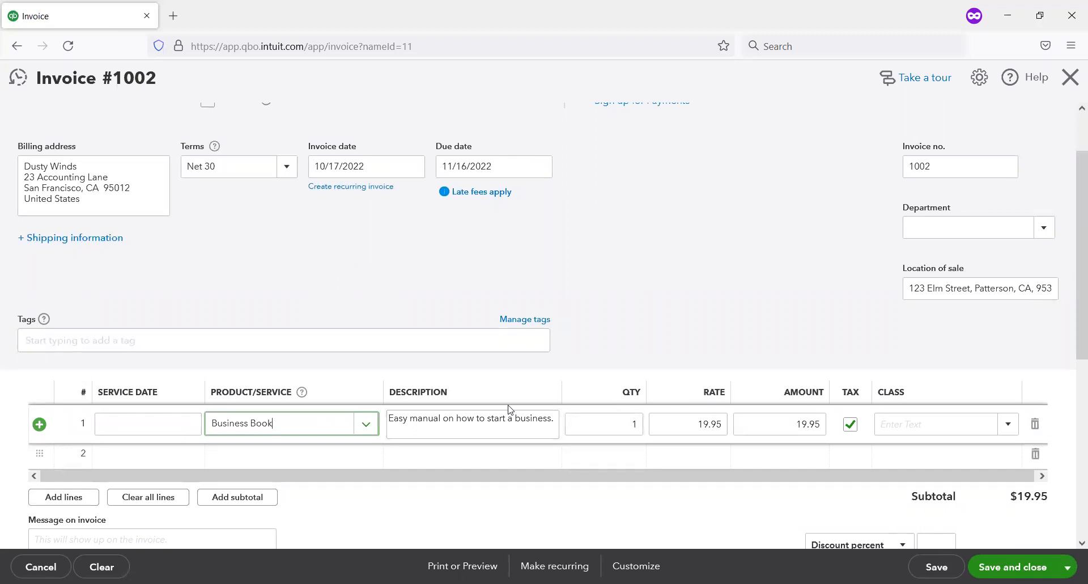
Step: Abandon the unsaved invoice and return to the customer list
click(1069, 78)
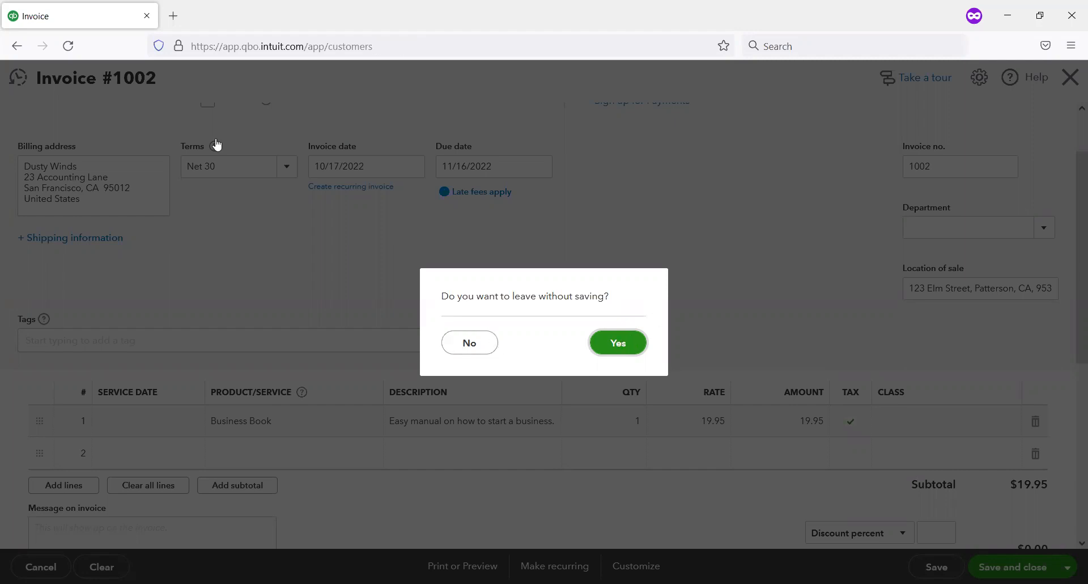
click(17, 46)
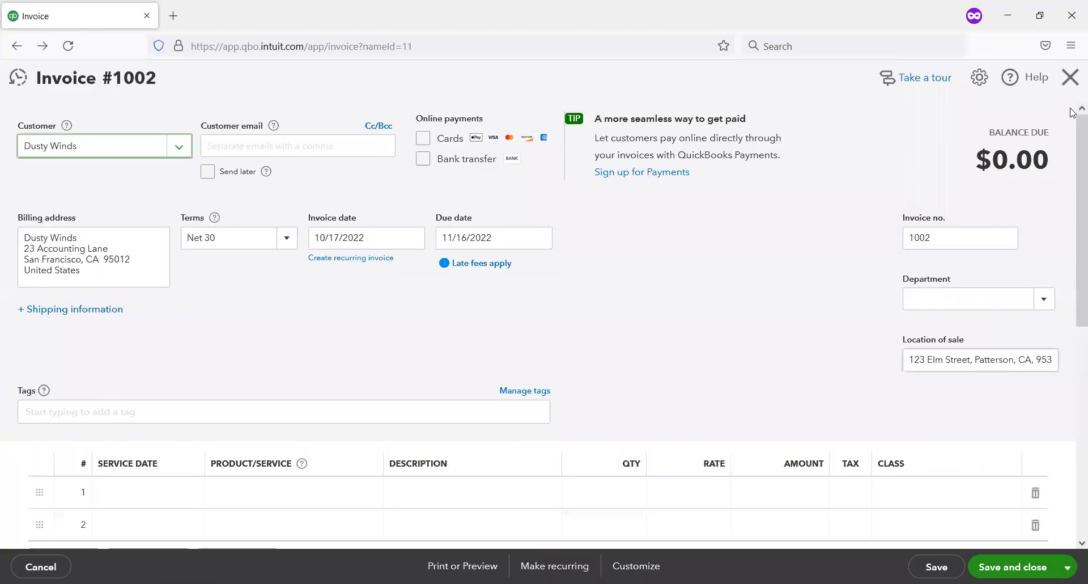
click(1064, 79)
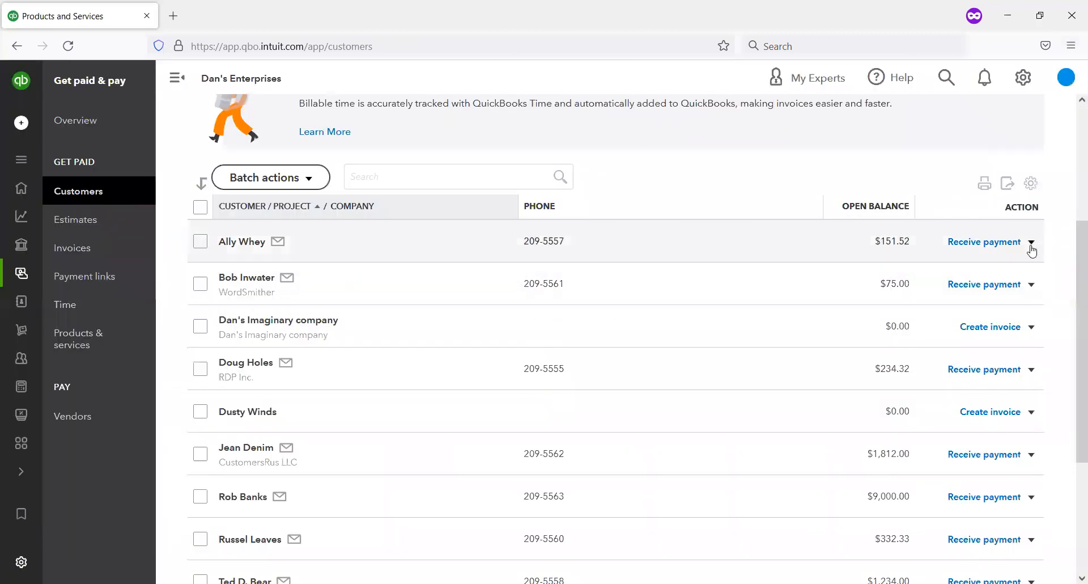
Step: Start a new invoice for the individual customer with the San Francisco billing address and add one taxable Business Book at 19.95
click(1031, 244)
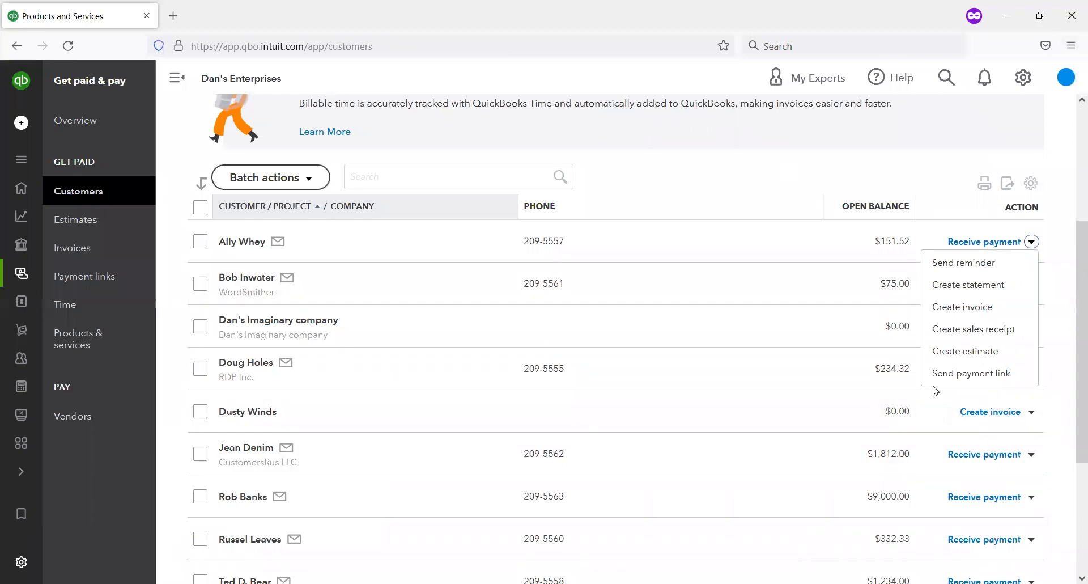
click(977, 417)
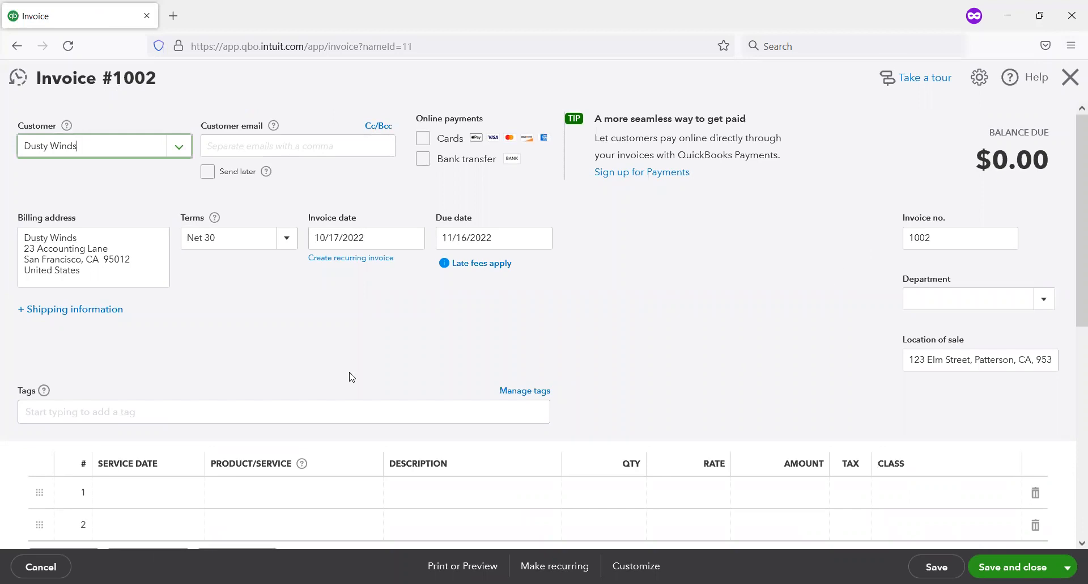
scroll(223, 328, down, 1)
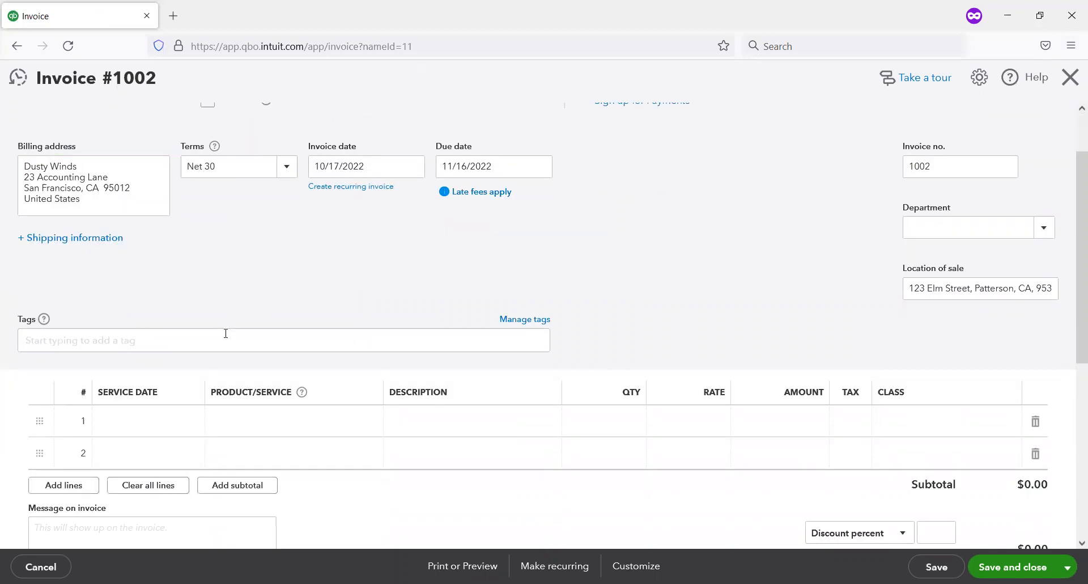
click(326, 429)
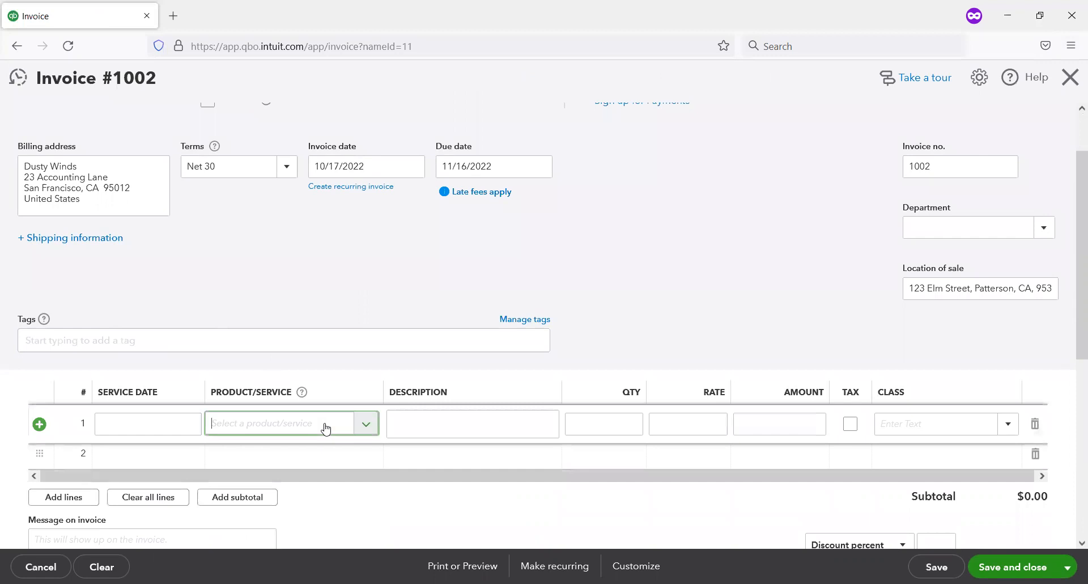
click(365, 423)
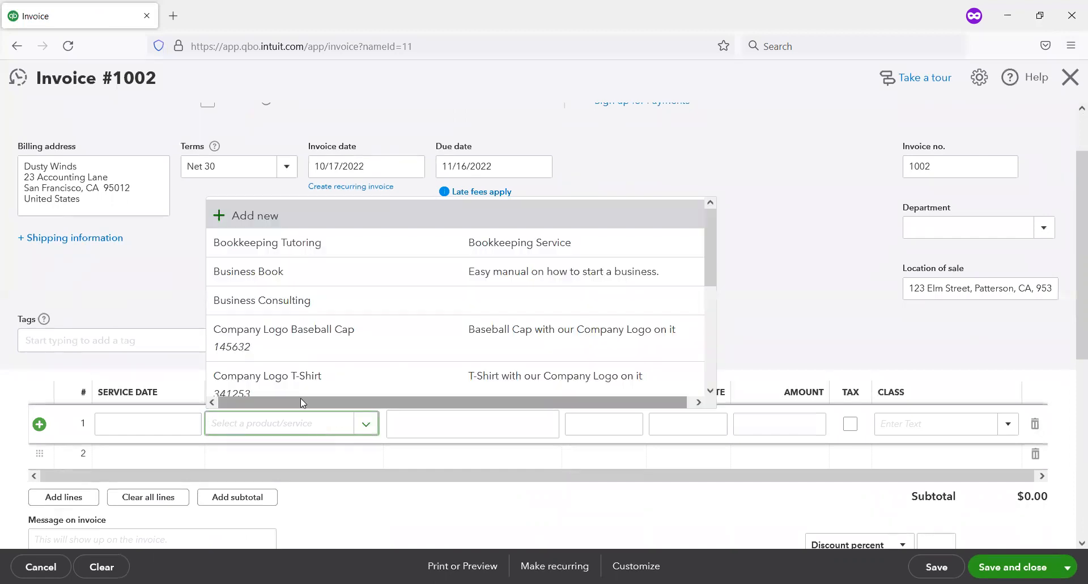
click(333, 271)
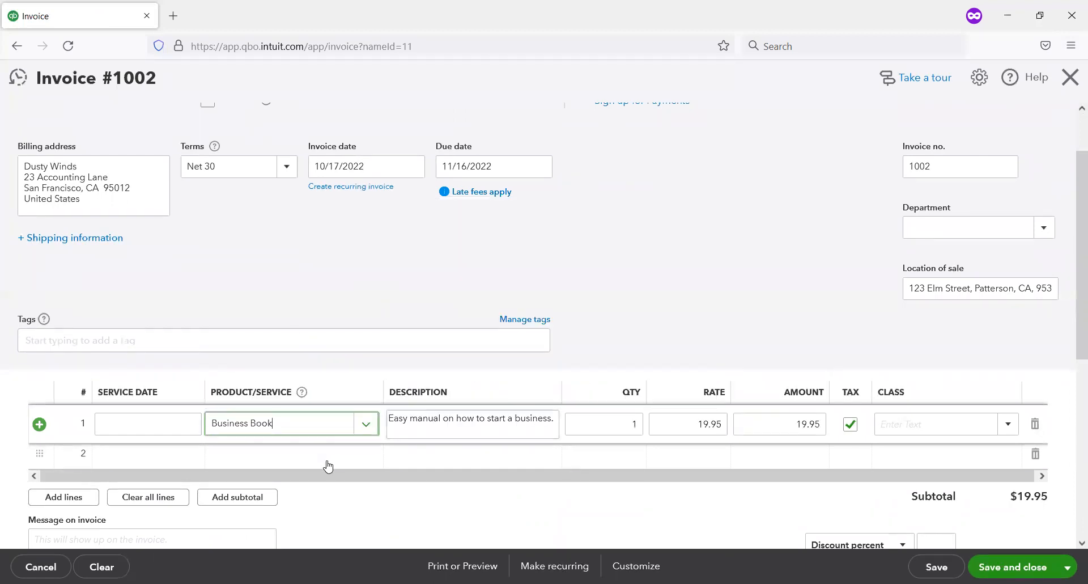
Step: Add one Company Pen at 20.00 to the invoice's second line as a taxable item
click(347, 457)
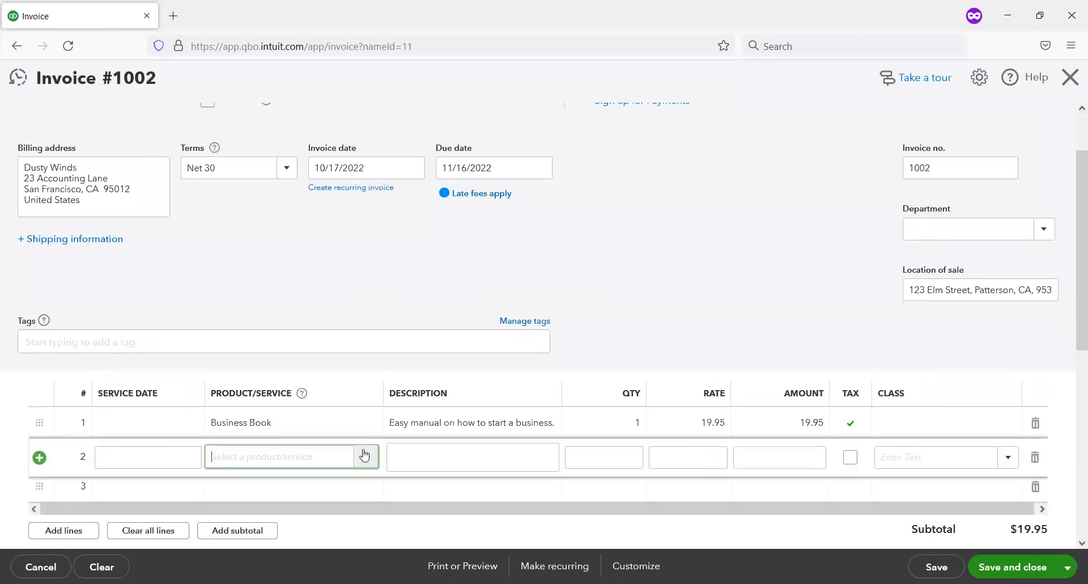
click(355, 457)
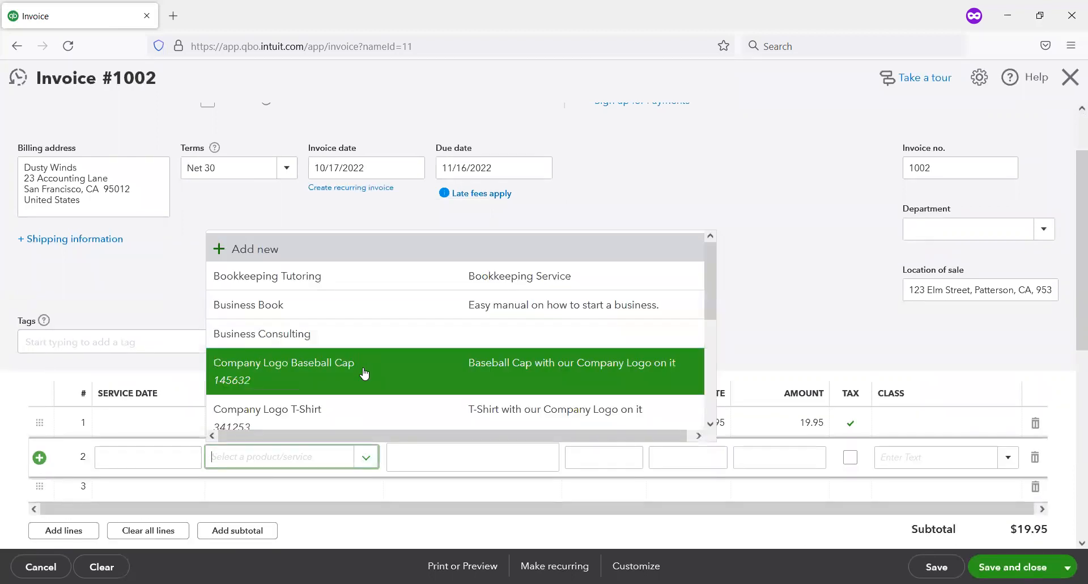
scroll(364, 370, down, 3)
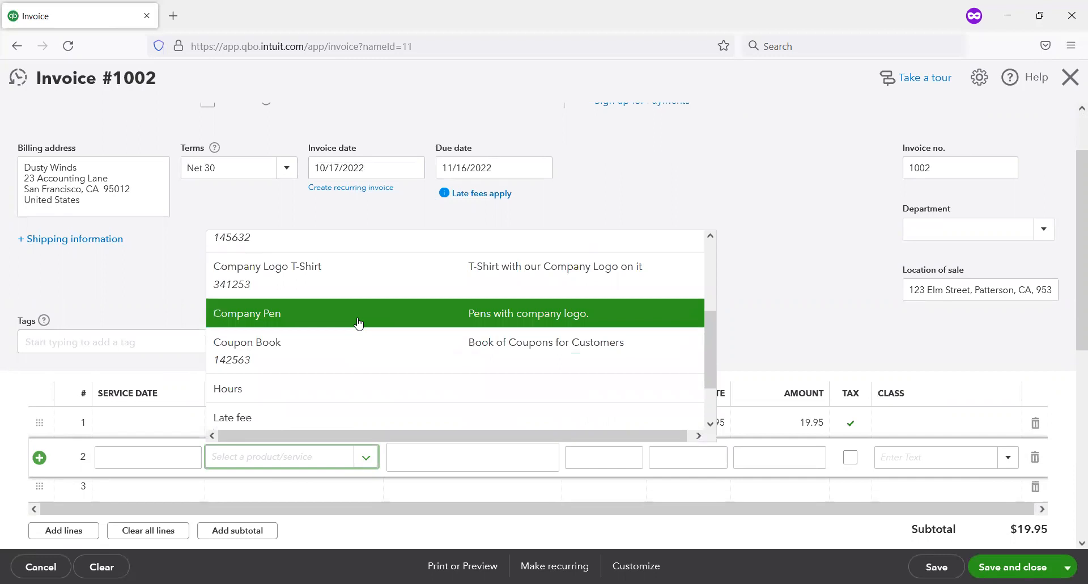
click(358, 322)
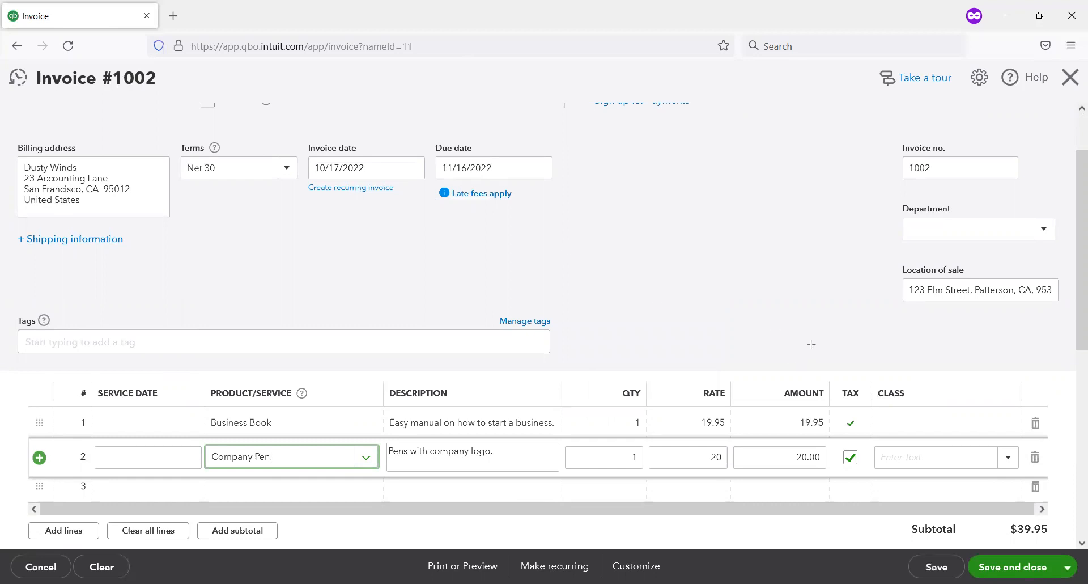
mouse_move(813, 343)
mouse_down()
mouse_move(852, 519)
mouse_move(874, 504)
mouse_up()
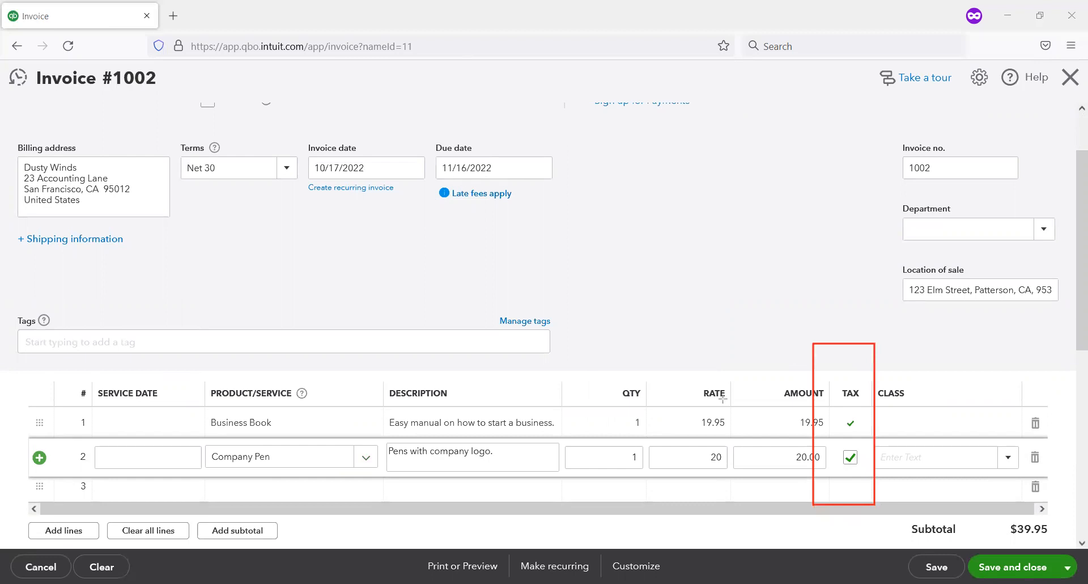
click(771, 65)
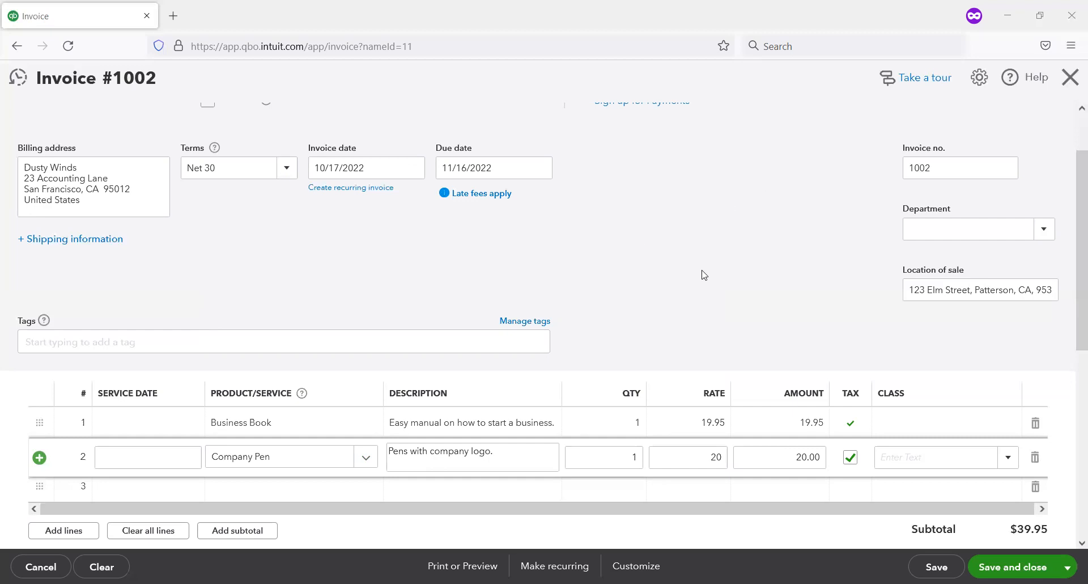
click(601, 193)
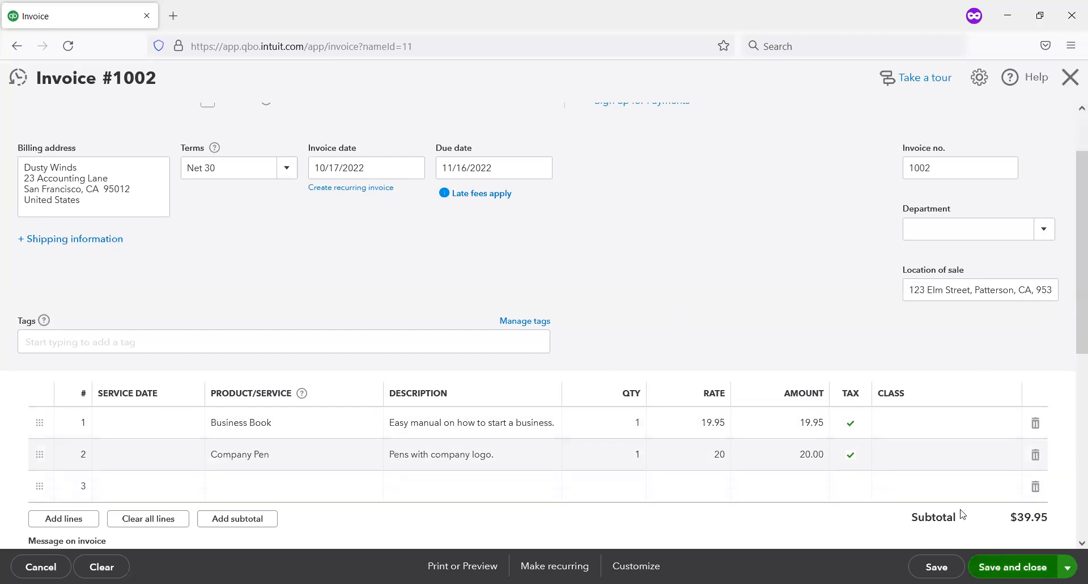
Step: Review the invoice's location-based sales tax and total, then save and close the invoice
scroll(926, 438, down, 4)
scroll(928, 440, down, 2)
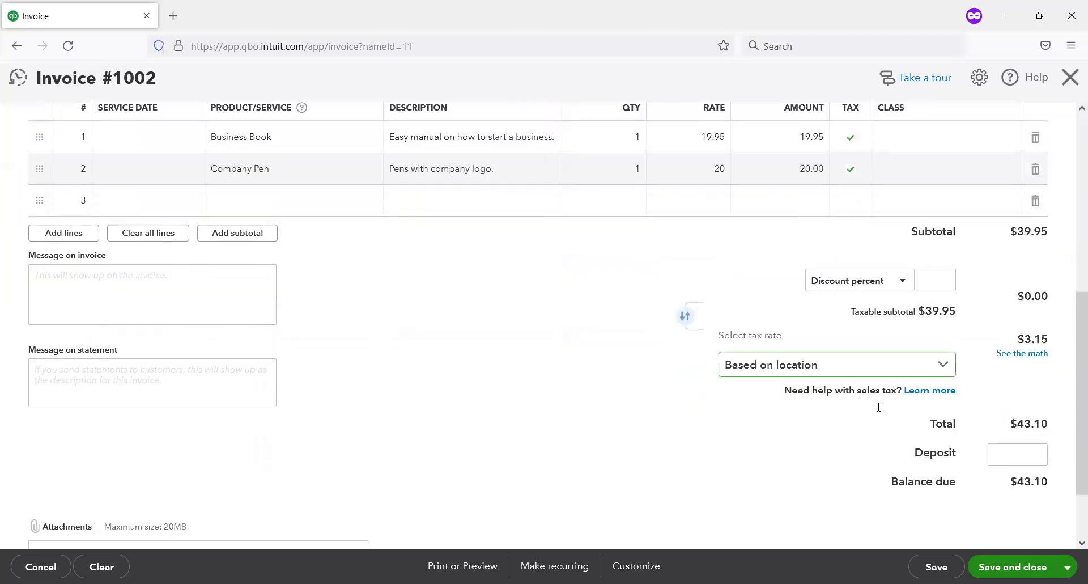
click(193, 279)
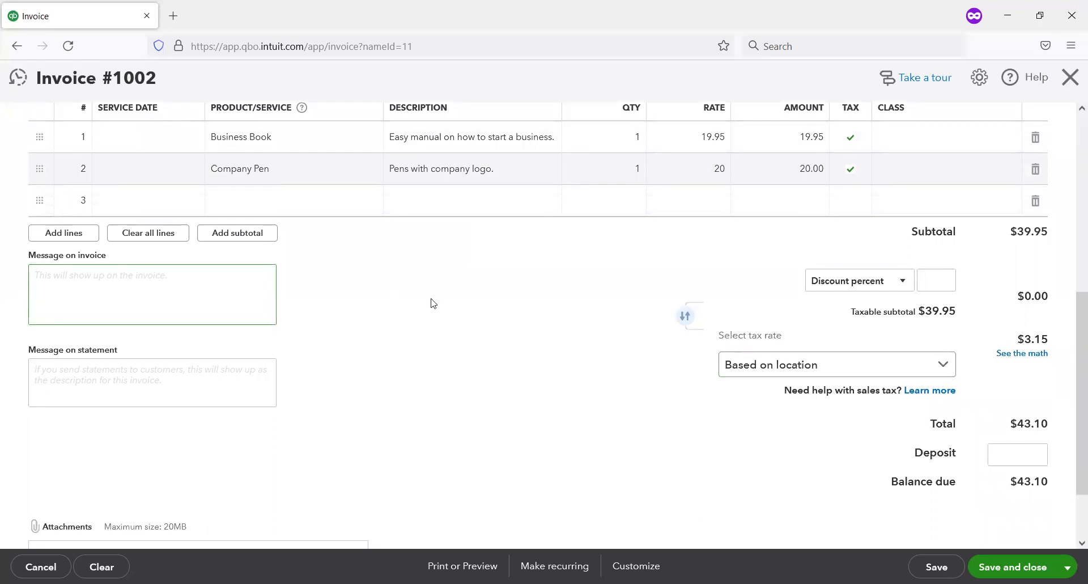
scroll(589, 419, up, 2)
scroll(590, 416, down, 4)
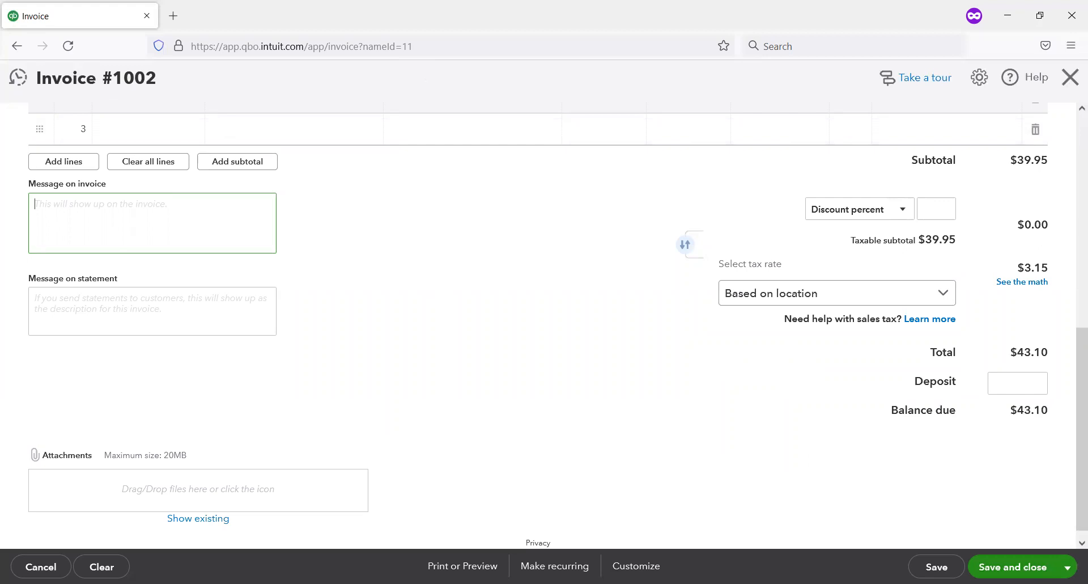
drag(971, 506, 1084, 583)
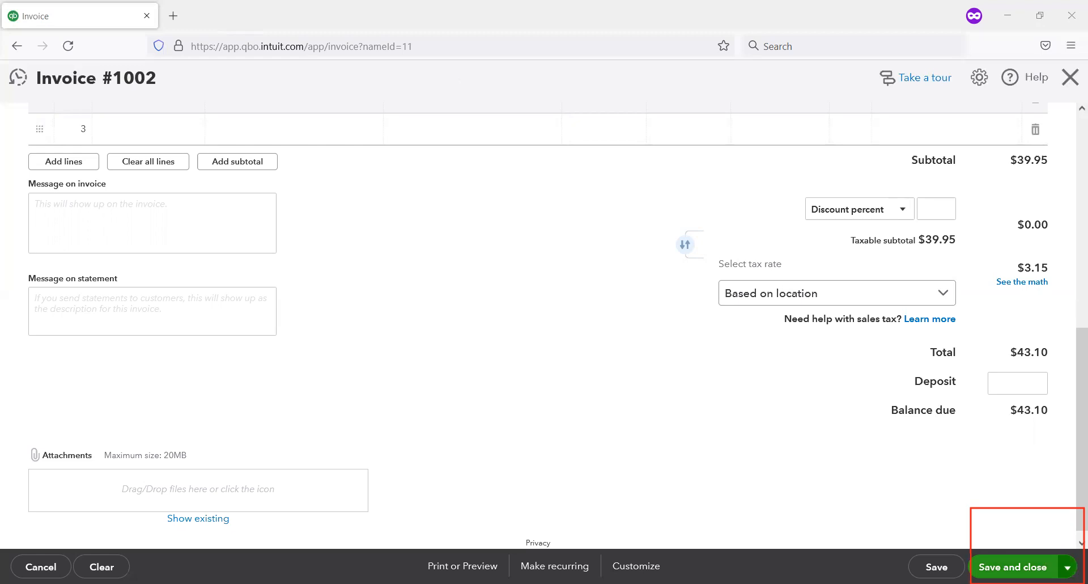
click(1067, 567)
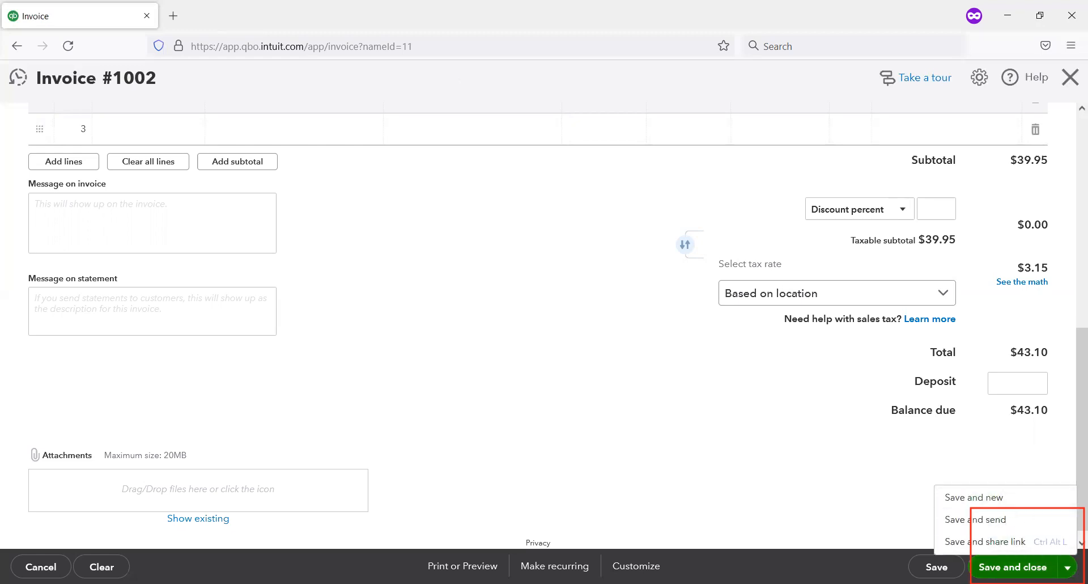
click(1013, 566)
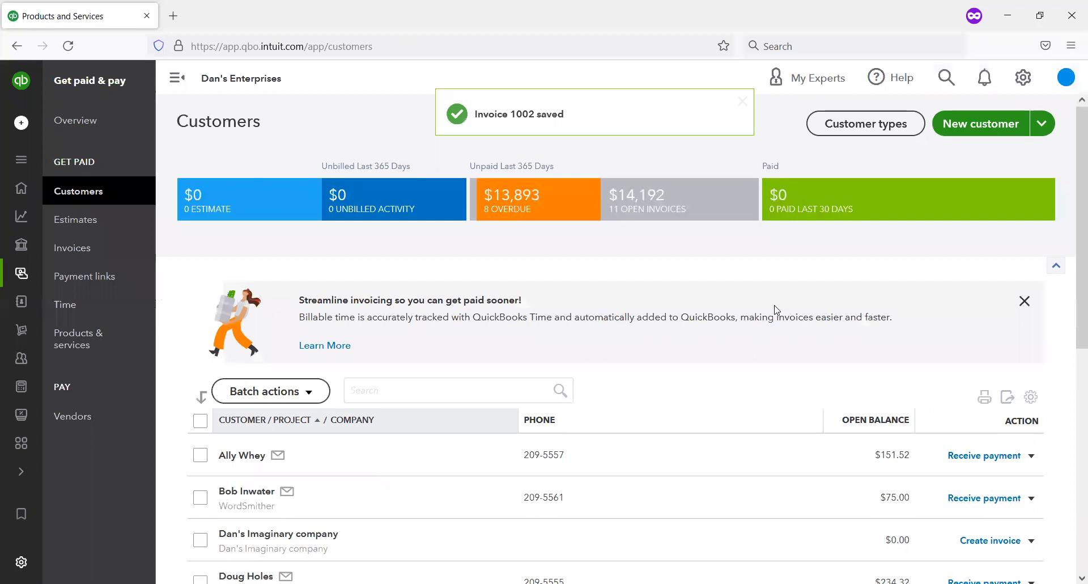
Step: Check the invoiced customer's open balance in the customer list
scroll(774, 311, down, 3)
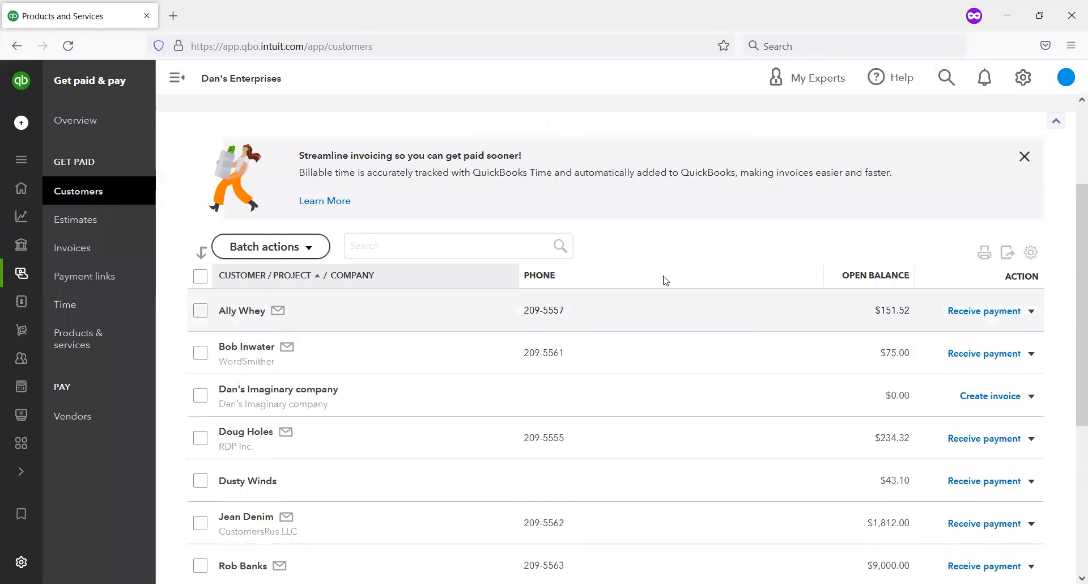
scroll(609, 193, down, 2)
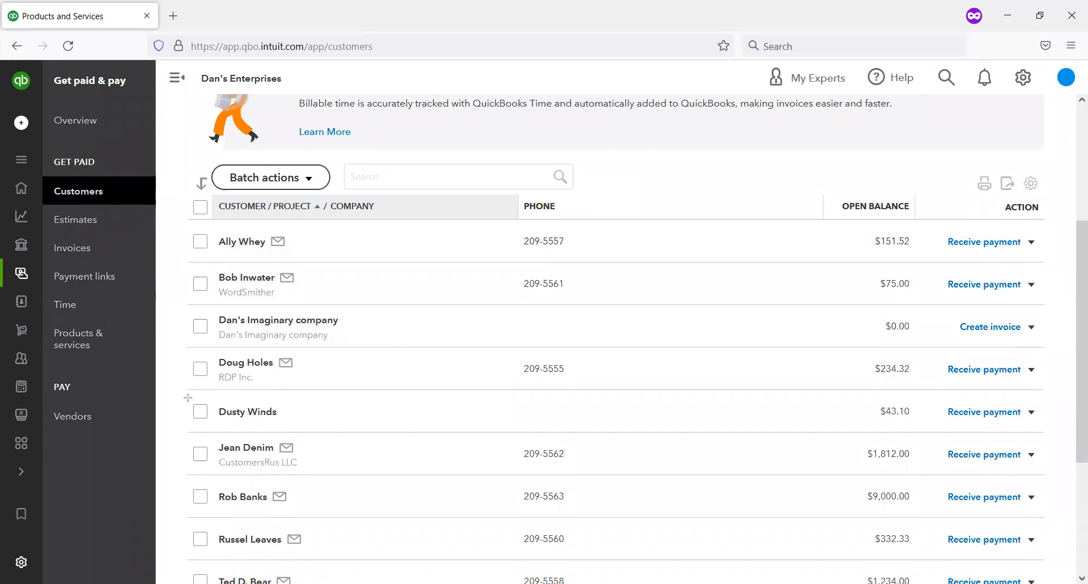
mouse_move(187, 398)
mouse_down()
mouse_move(874, 454)
mouse_move(1068, 429)
mouse_move(1055, 430)
mouse_up()
Step: Open the sales tax center and review the California agency's amount due and its list of returns
mouse_move(38, 257)
mouse_move(10, 355)
mouse_down()
mouse_move(90, 425)
mouse_move(180, 453)
mouse_up()
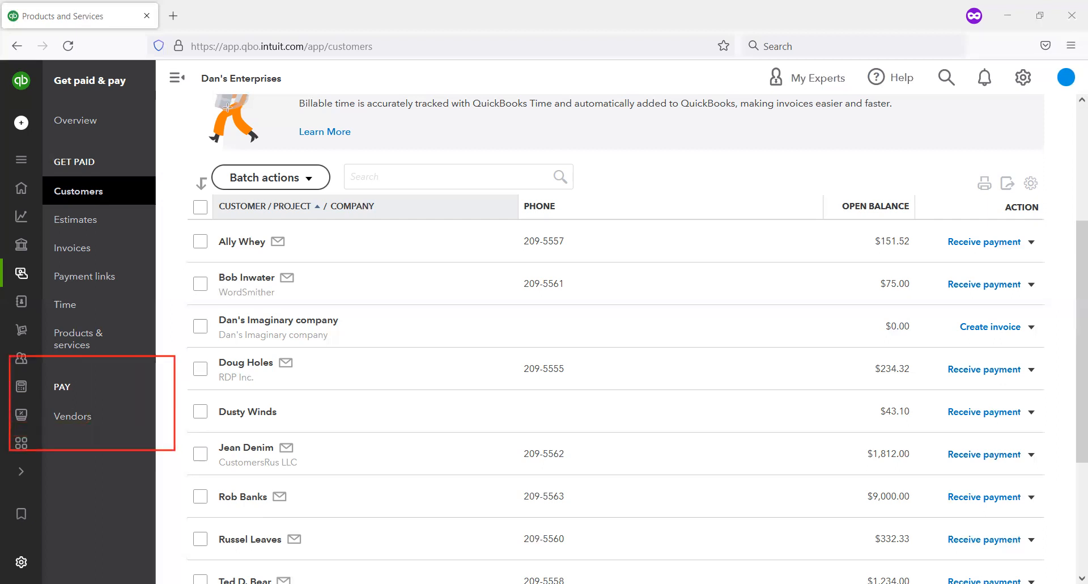
mouse_move(46, 418)
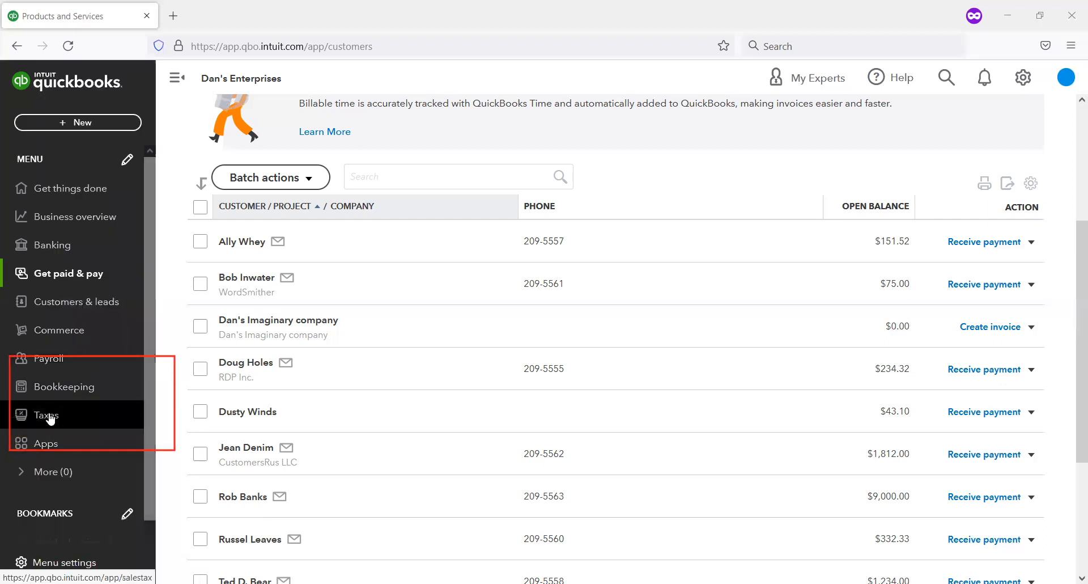
click(49, 418)
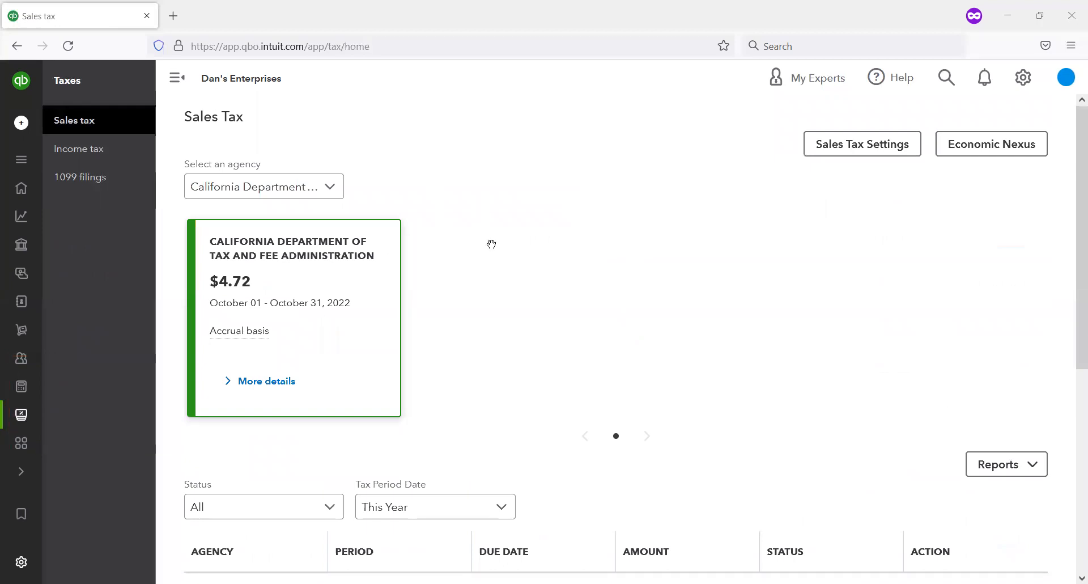
scroll(491, 244, down, 1)
scroll(491, 244, up, 1)
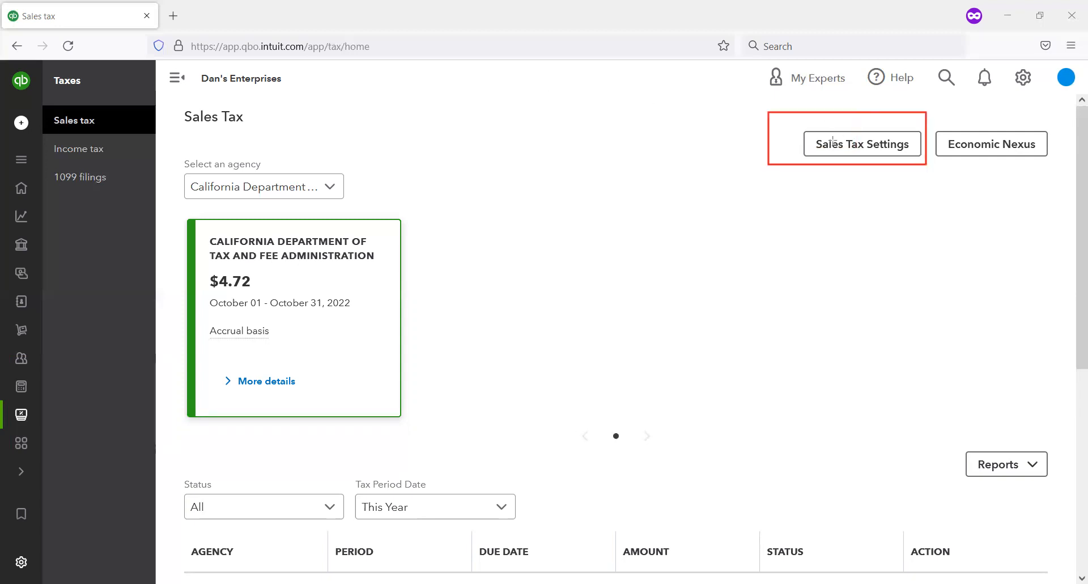
Step: Review the California tax agency's filing frequency and Accrual reporting method in the sales tax settings, save without edits, and return to the sales tax center
click(876, 149)
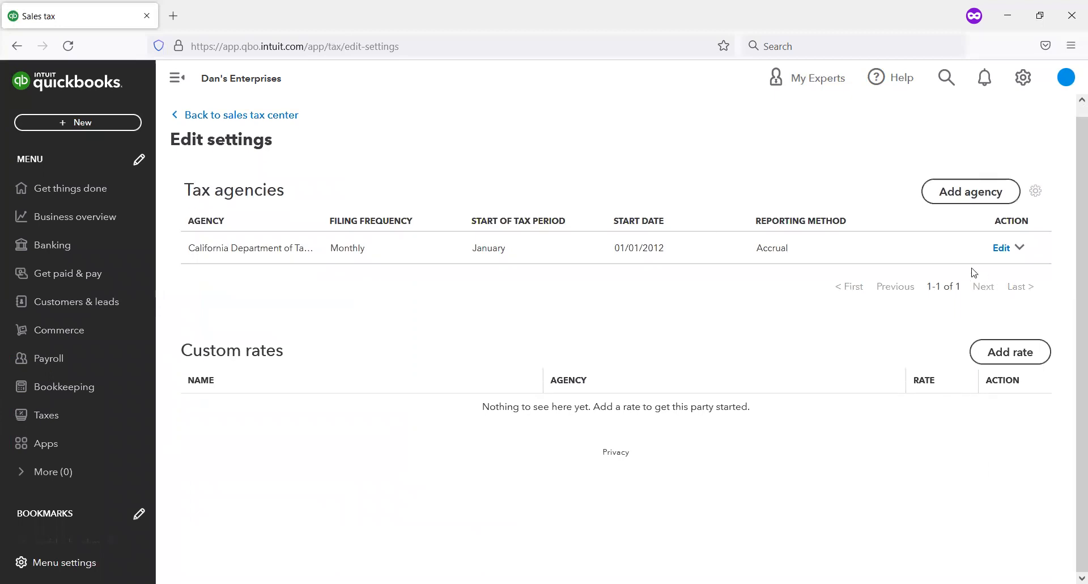
click(1000, 248)
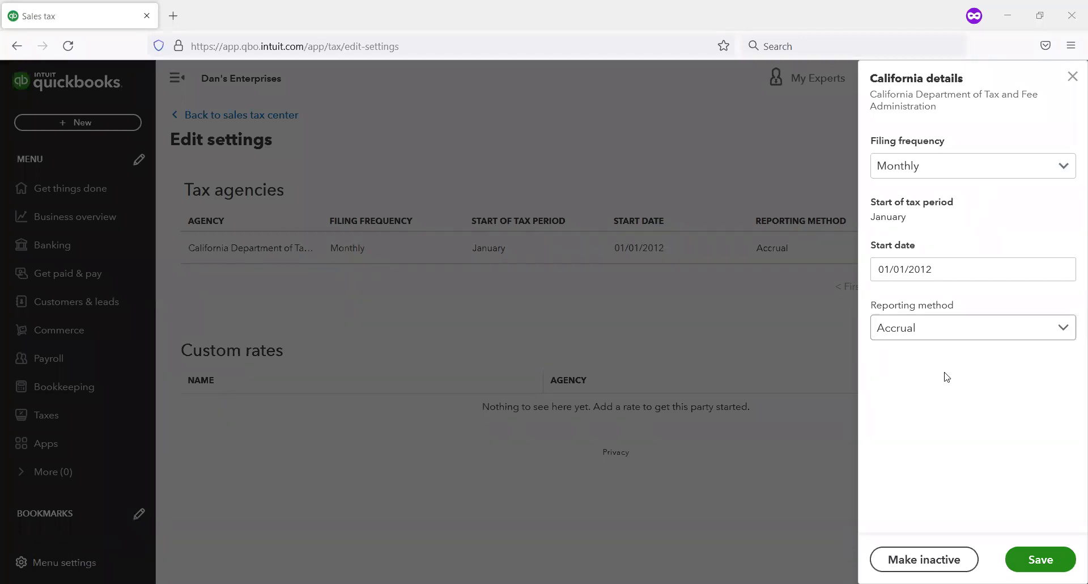
click(986, 335)
click(987, 335)
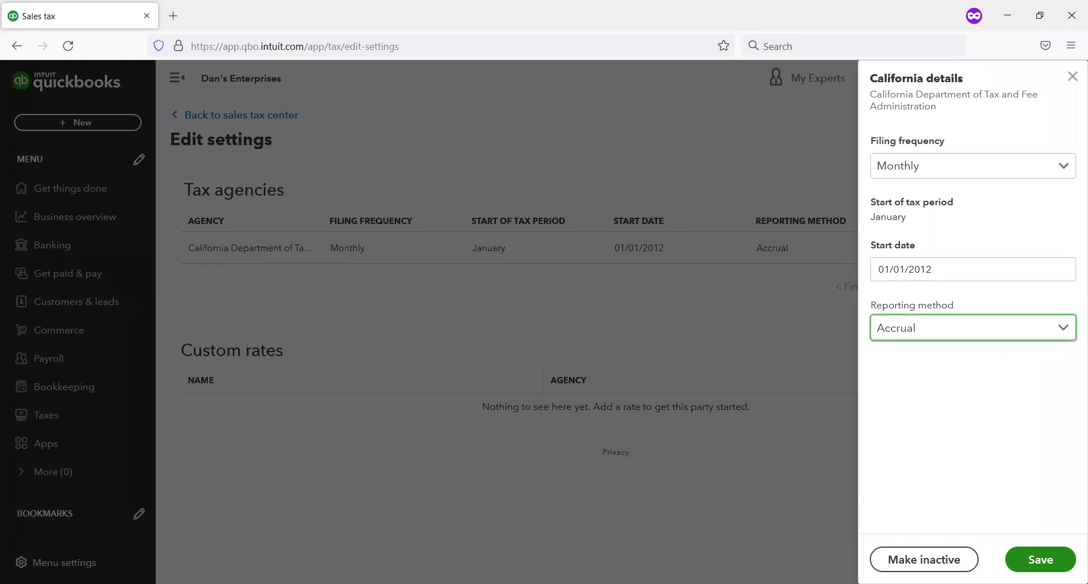
click(1014, 560)
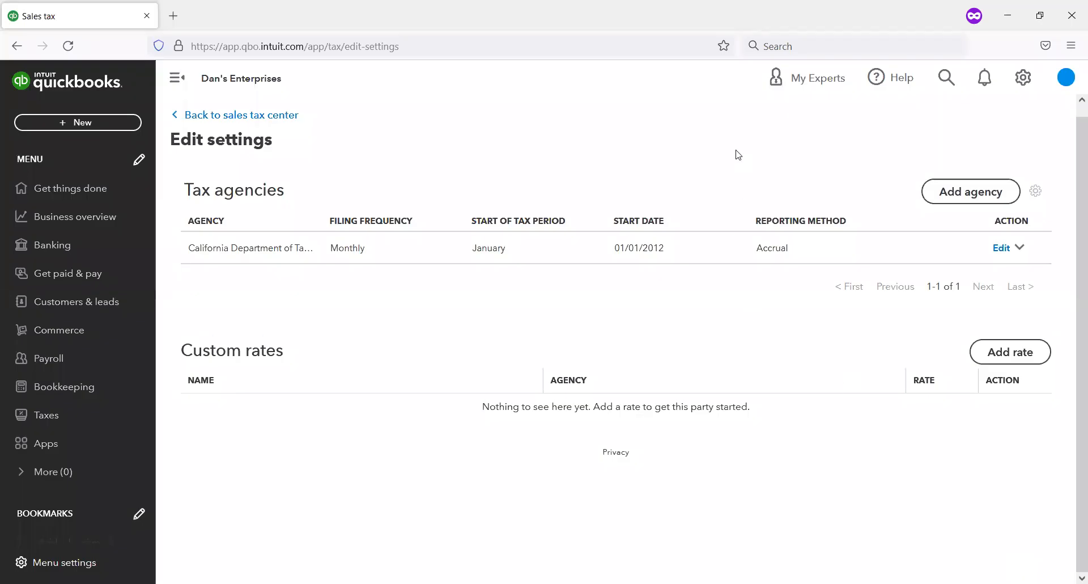
scroll(686, 199, up, 1)
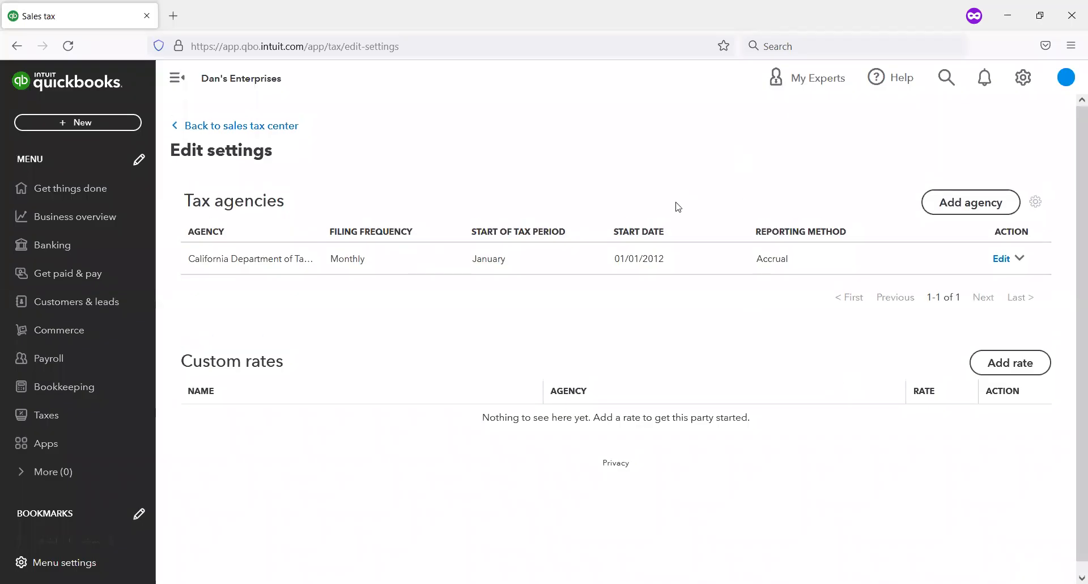
click(244, 130)
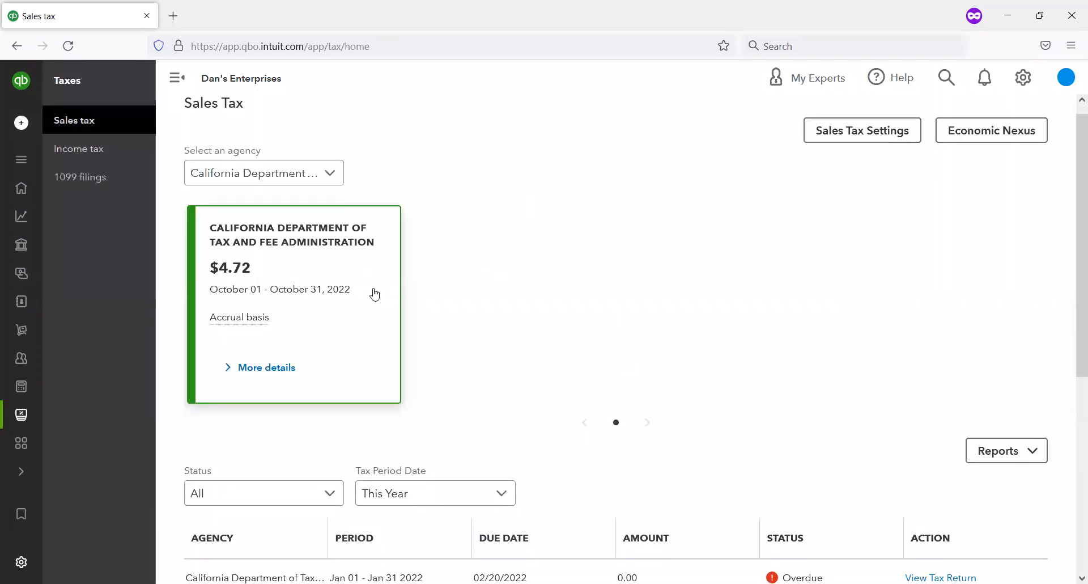
Step: Make the California Department of Tax and Fee Administration agency inactive in the sales tax settings, then return to the sales tax center
scroll(374, 293, down, 3)
scroll(374, 298, up, 3)
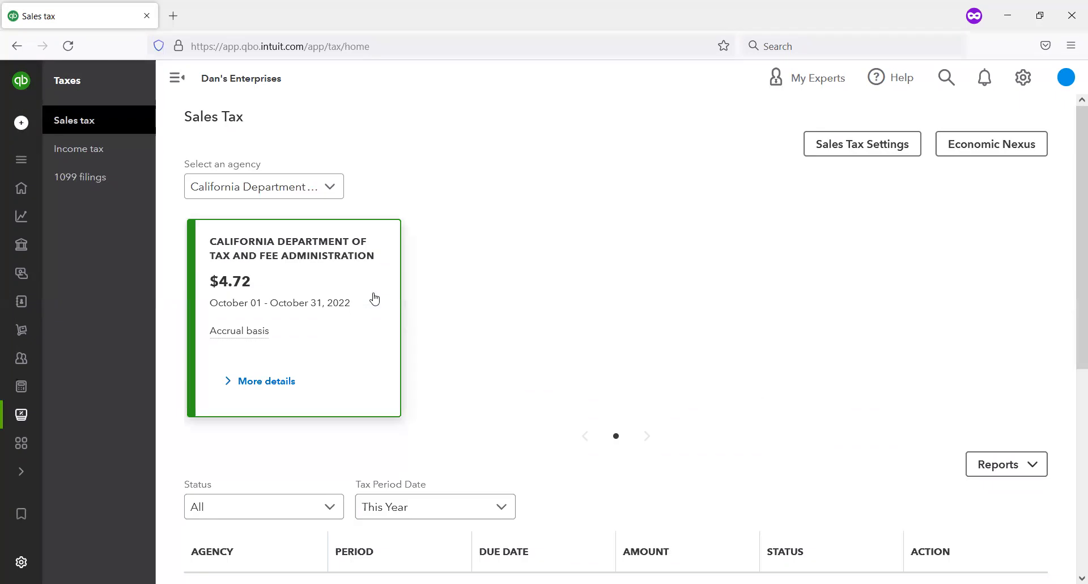
click(859, 157)
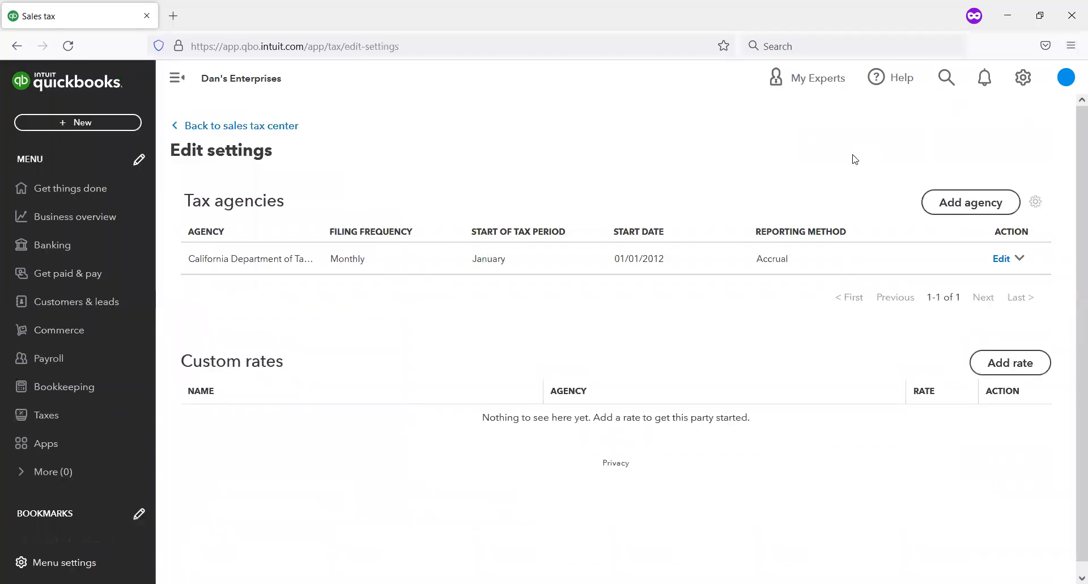
click(1020, 262)
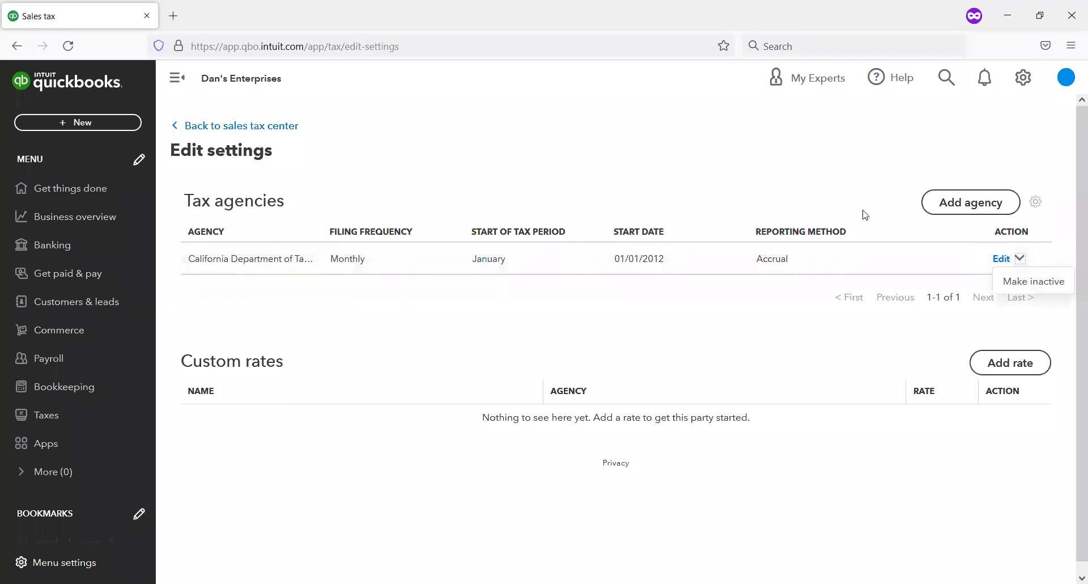
click(1000, 260)
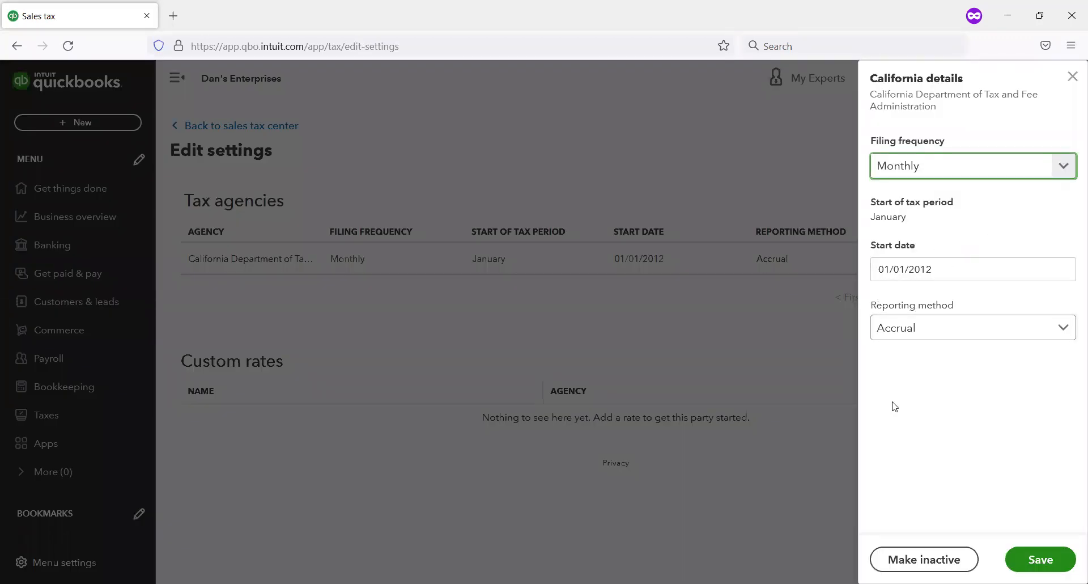
click(936, 559)
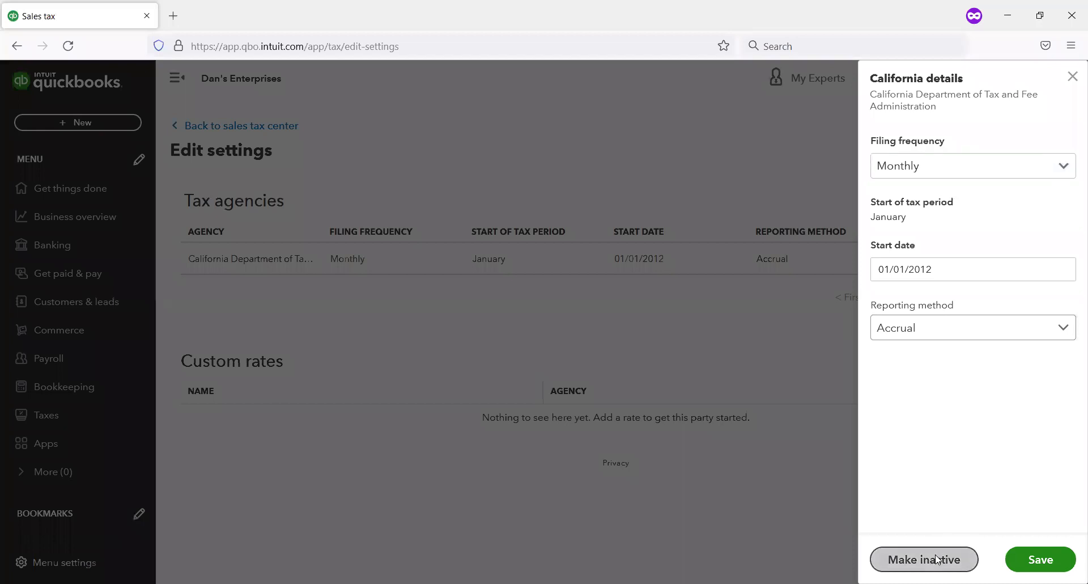
click(590, 413)
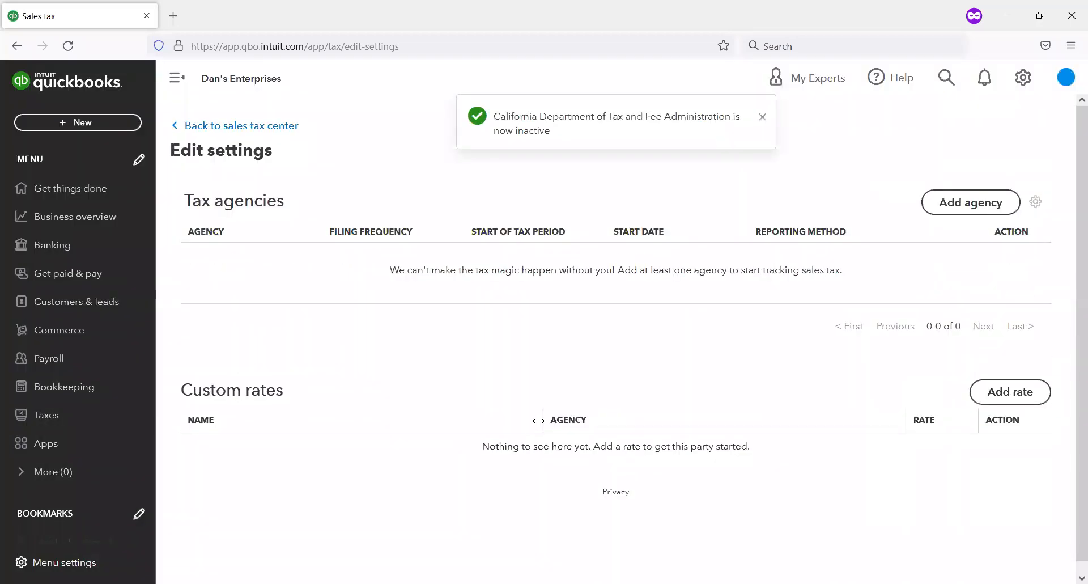
click(256, 124)
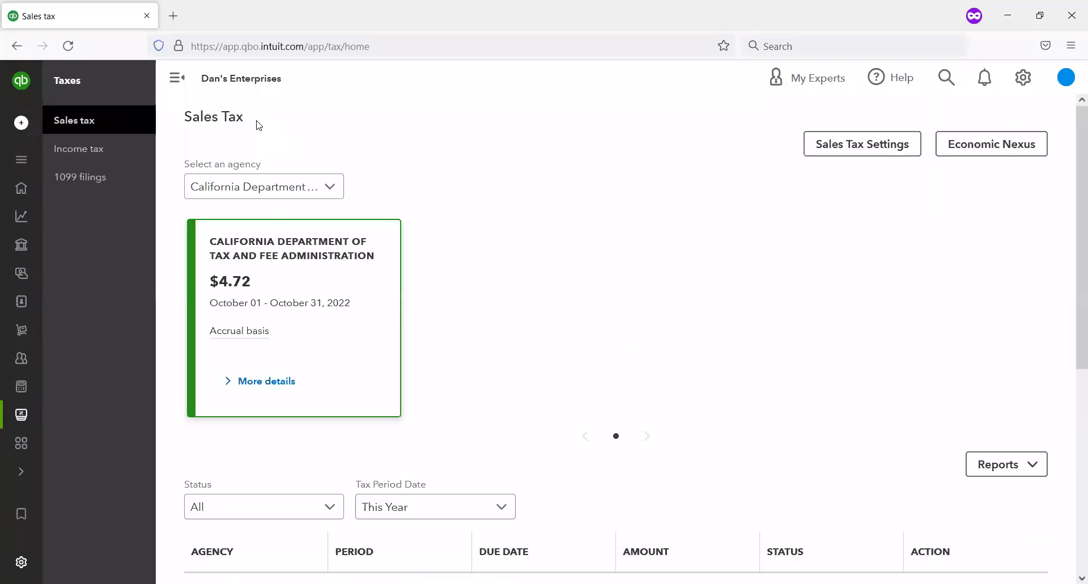
Step: Include inactive agencies in the sales tax settings and make the California Department of Tax and Fee Administration active again
click(845, 146)
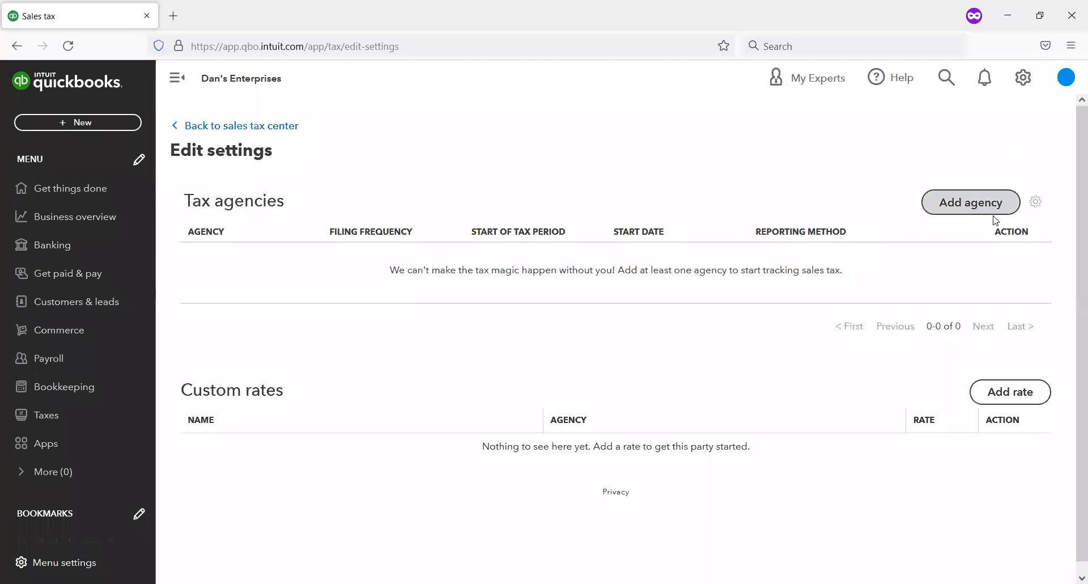
click(1037, 202)
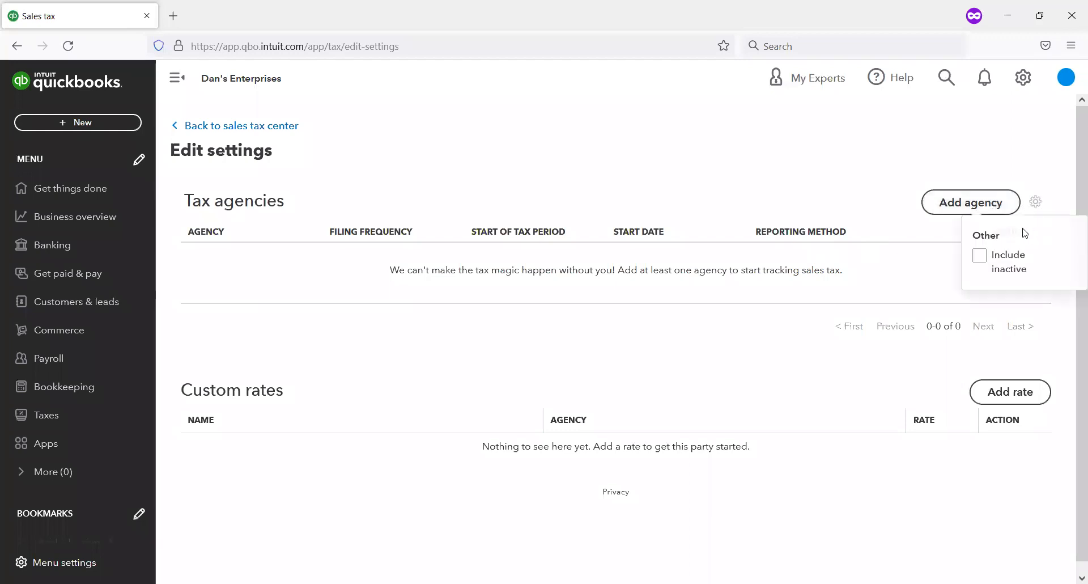
click(981, 260)
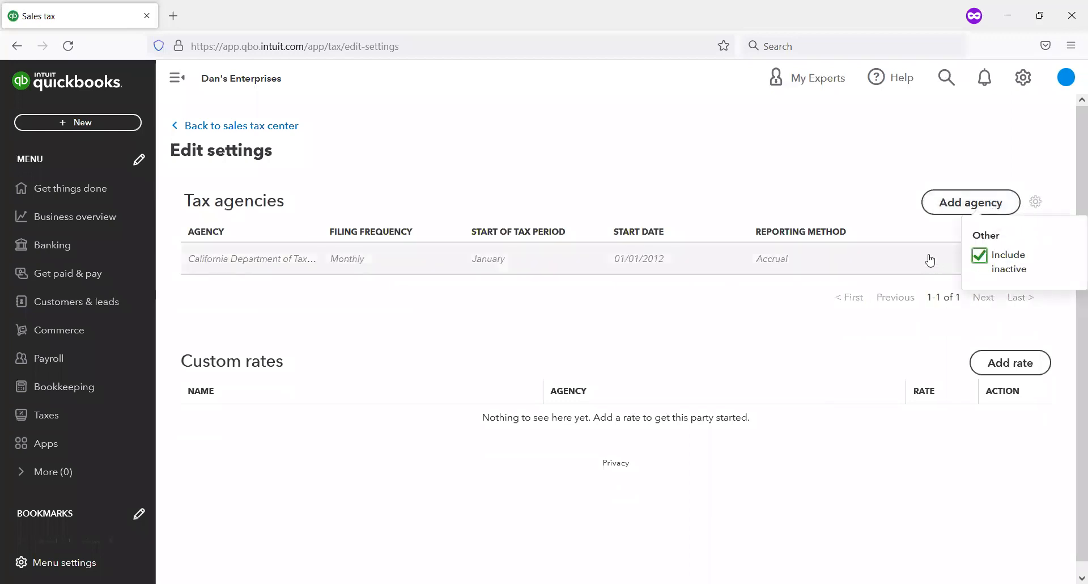
click(980, 259)
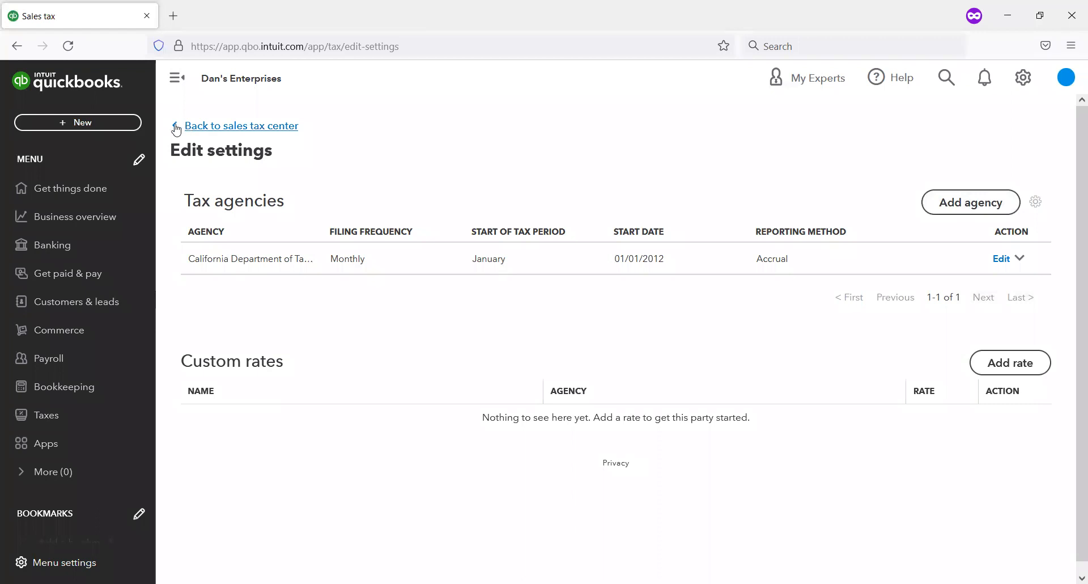
Step: Return to the sales tax center and review the California agency's amount due and list of returns
click(217, 127)
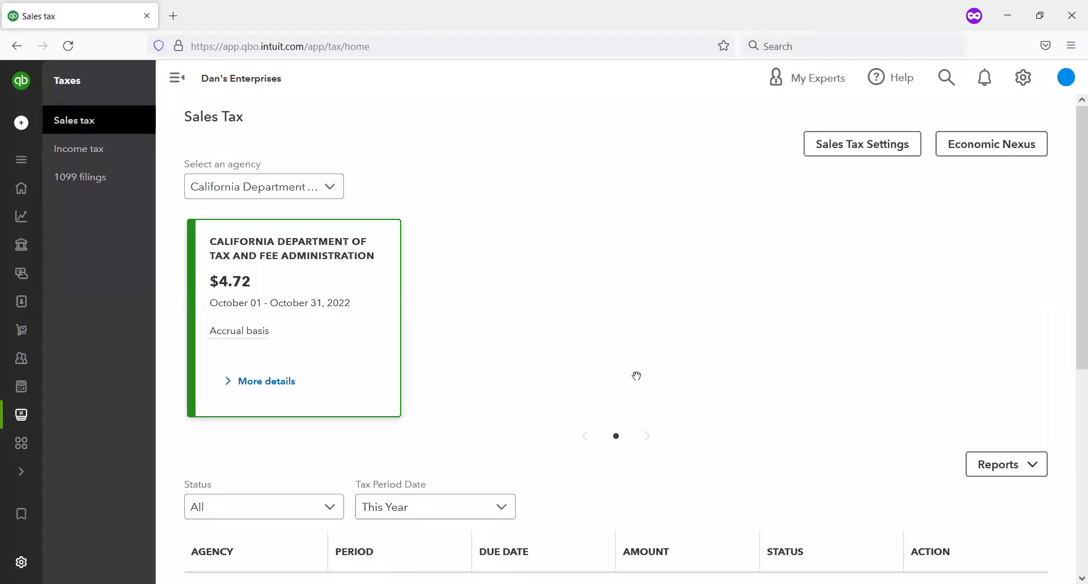
scroll(649, 356, down, 2)
scroll(649, 356, up, 2)
scroll(607, 306, down, 1)
scroll(601, 329, down, 2)
scroll(590, 333, up, 3)
Step: Start a new invoice for Dan's Imaginary company from the customer list
mouse_move(42, 315)
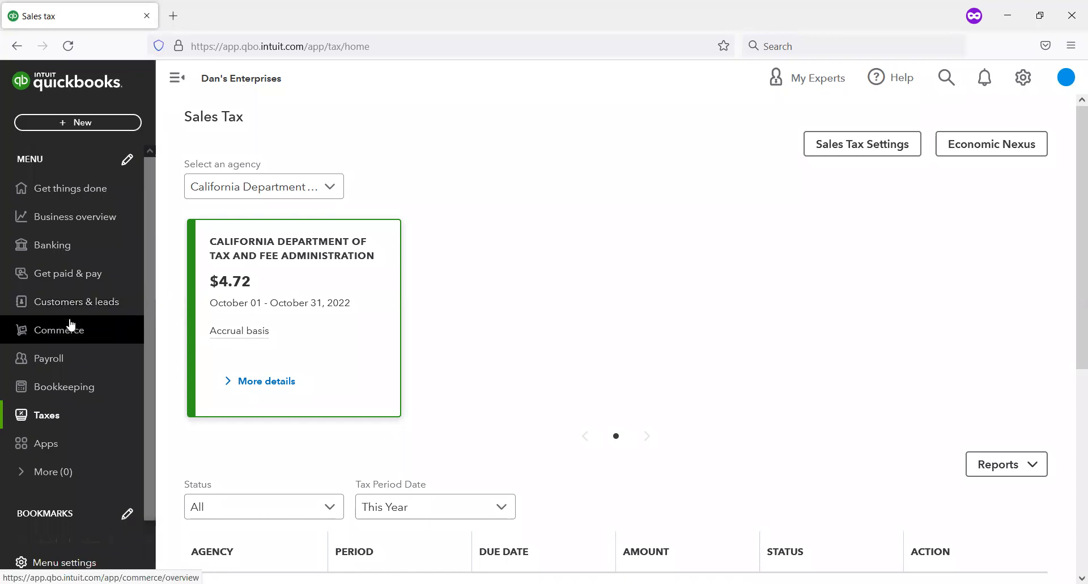
click(103, 302)
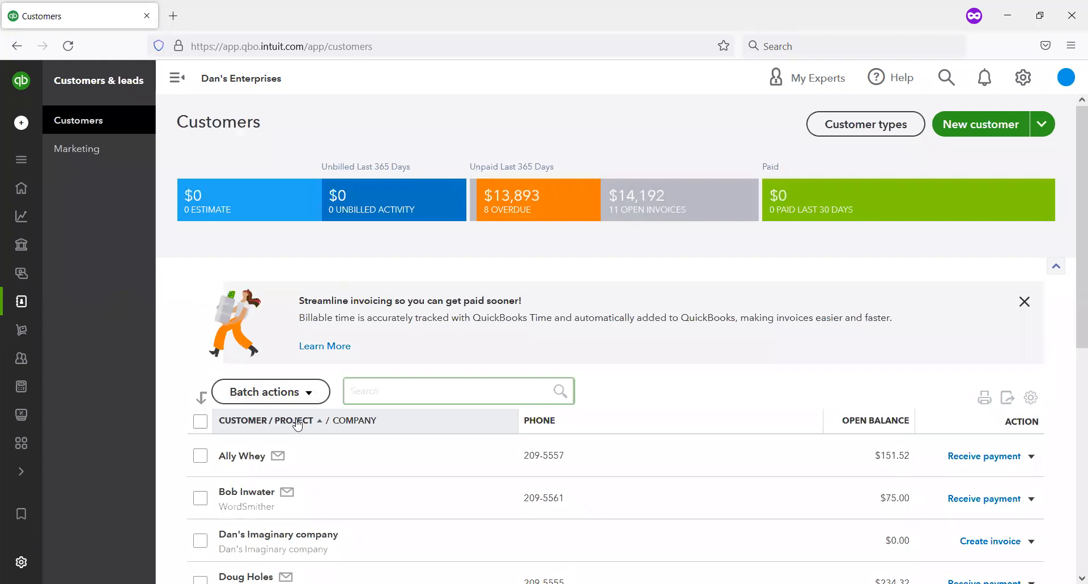
scroll(312, 440, down, 4)
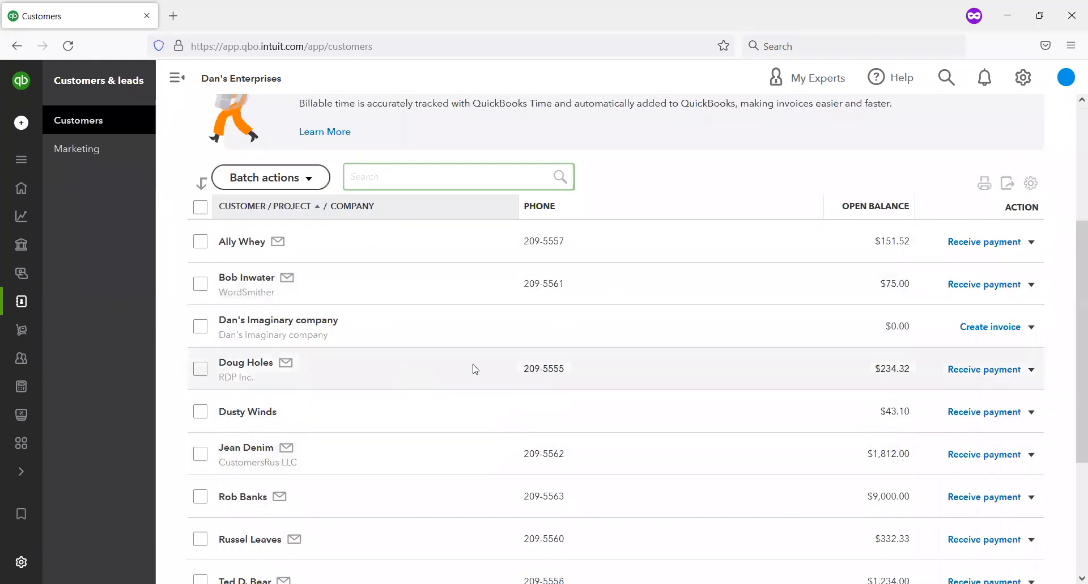
scroll(420, 369, down, 3)
scroll(420, 370, down, 1)
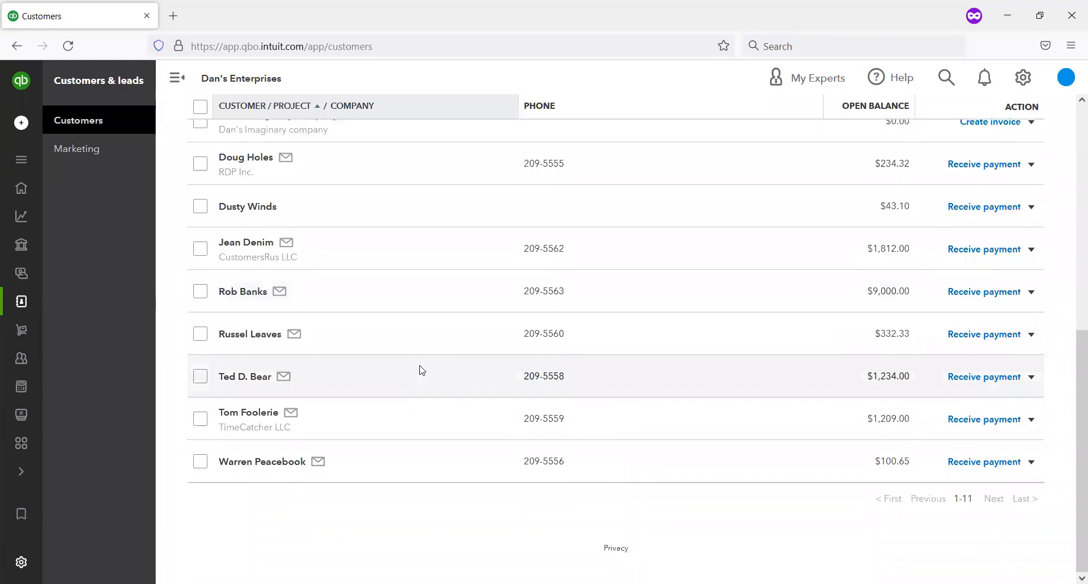
scroll(387, 429, up, 3)
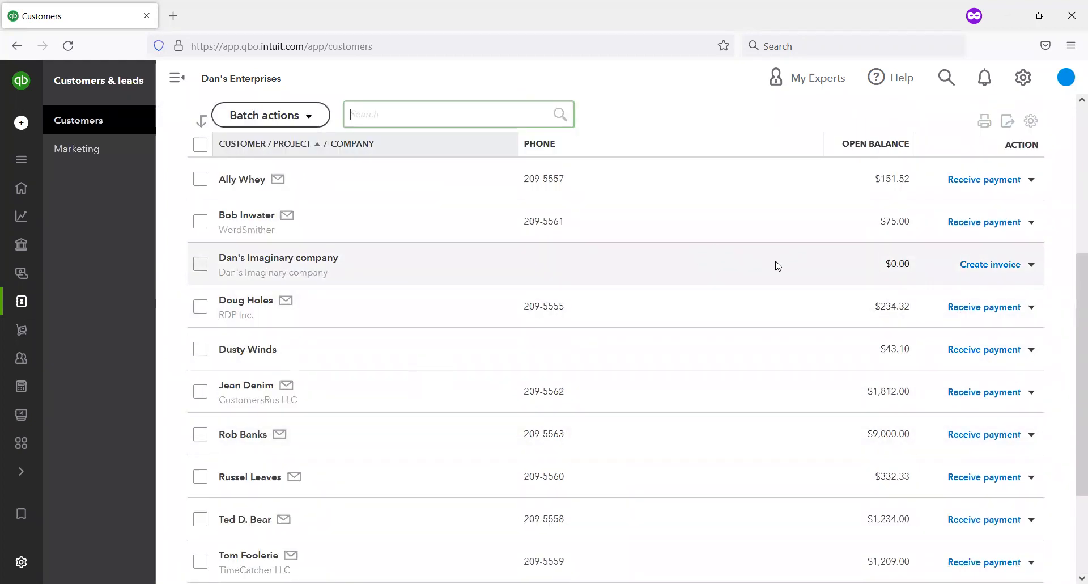
click(995, 265)
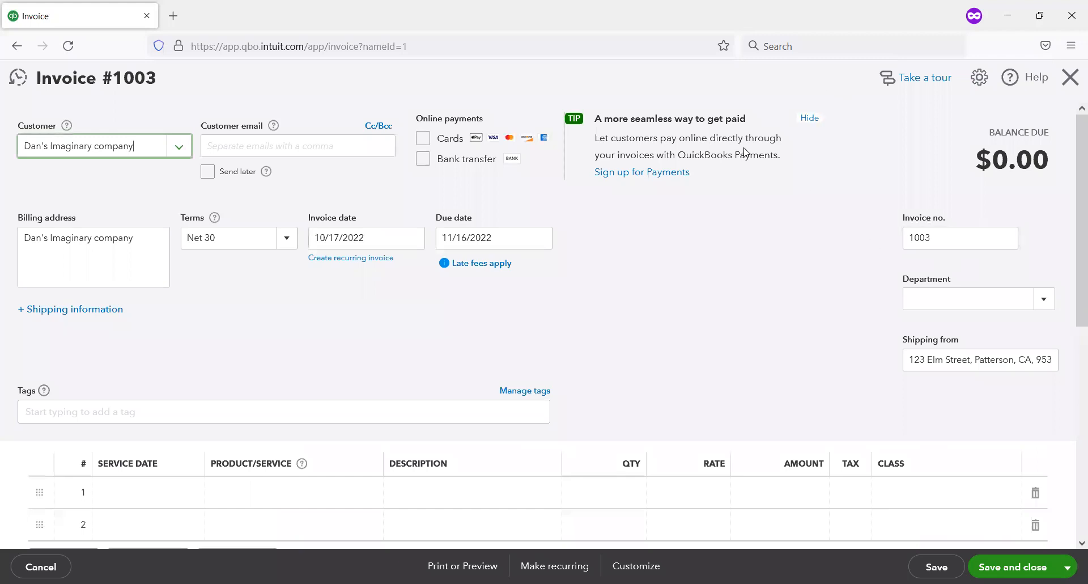
Step: Add Business Book as the invoice's first line item, keeping the line marked as taxable
scroll(697, 312, down, 2)
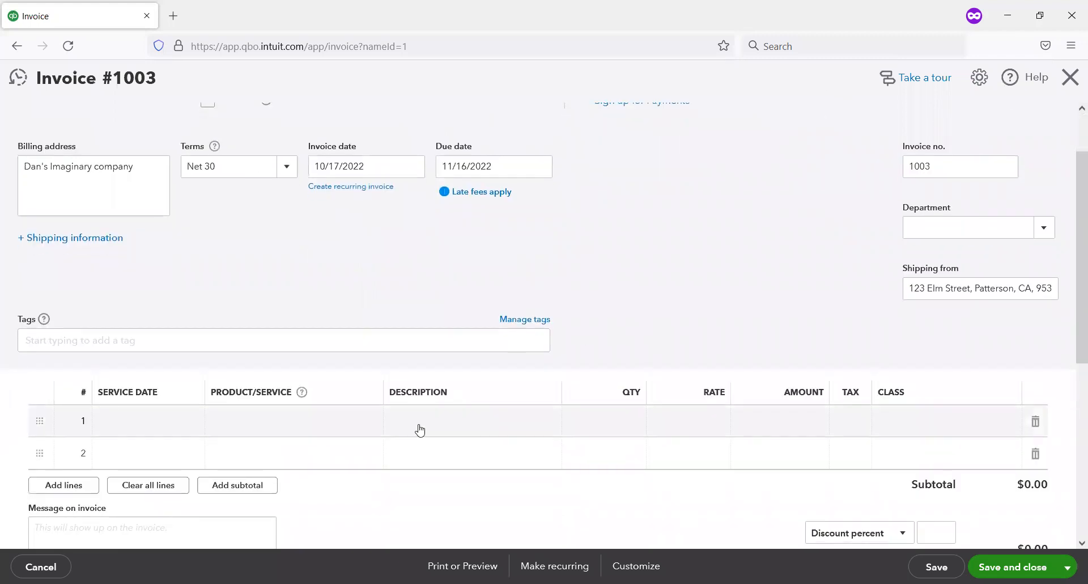
click(364, 431)
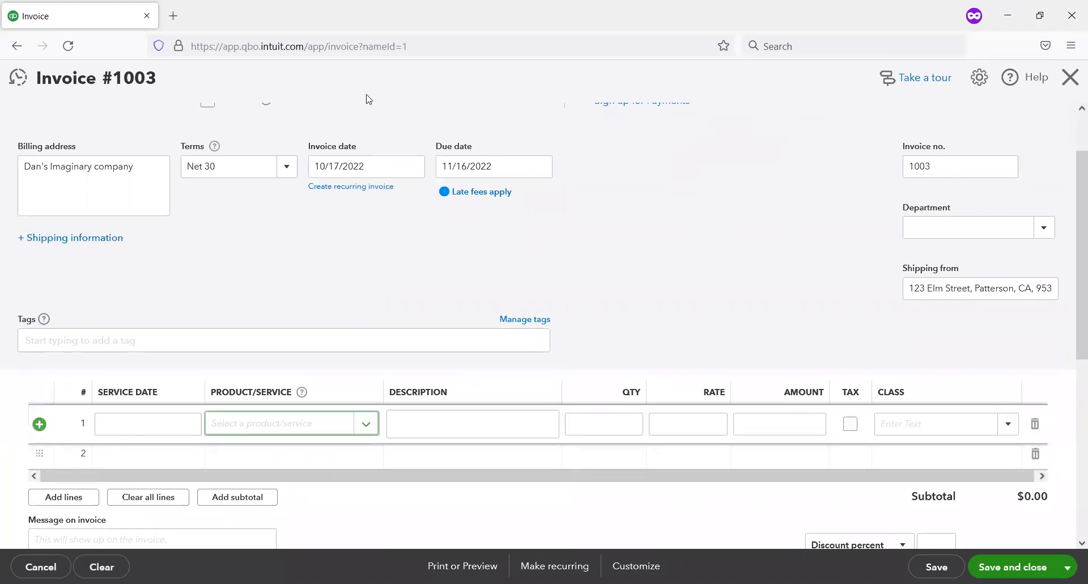
drag(198, 370, 361, 395)
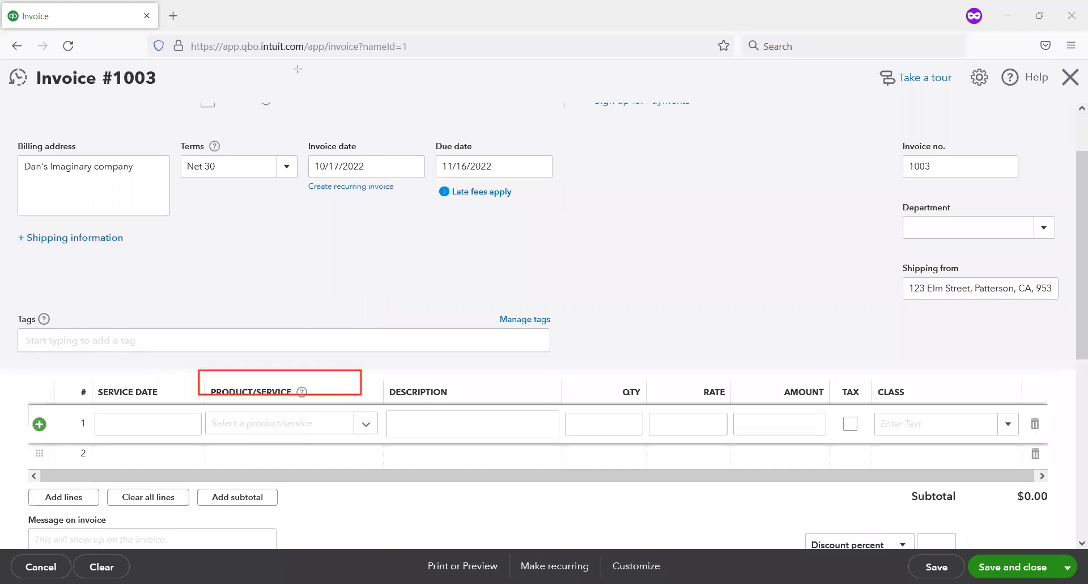
click(366, 424)
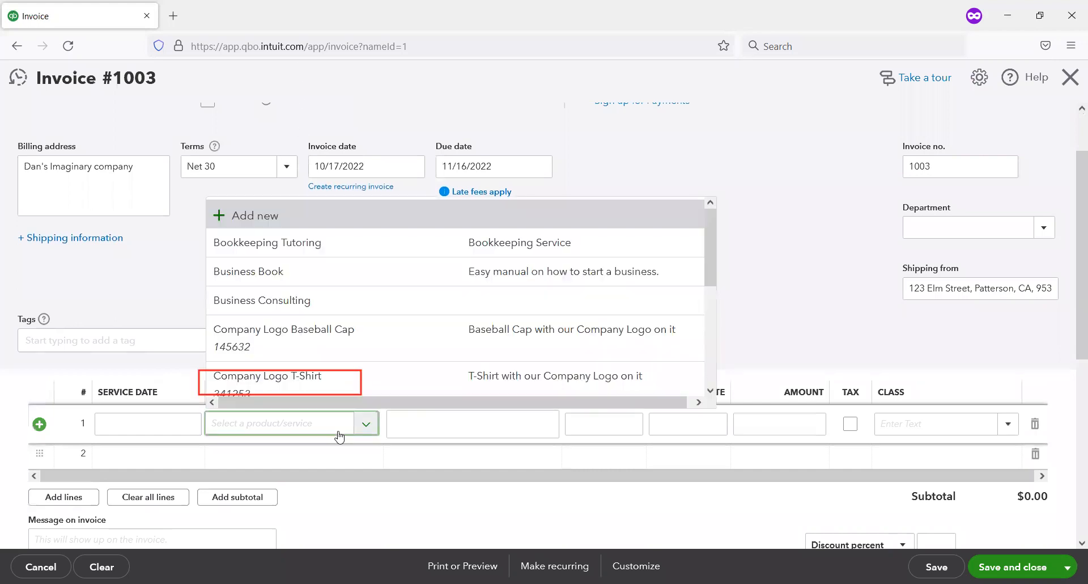
click(267, 271)
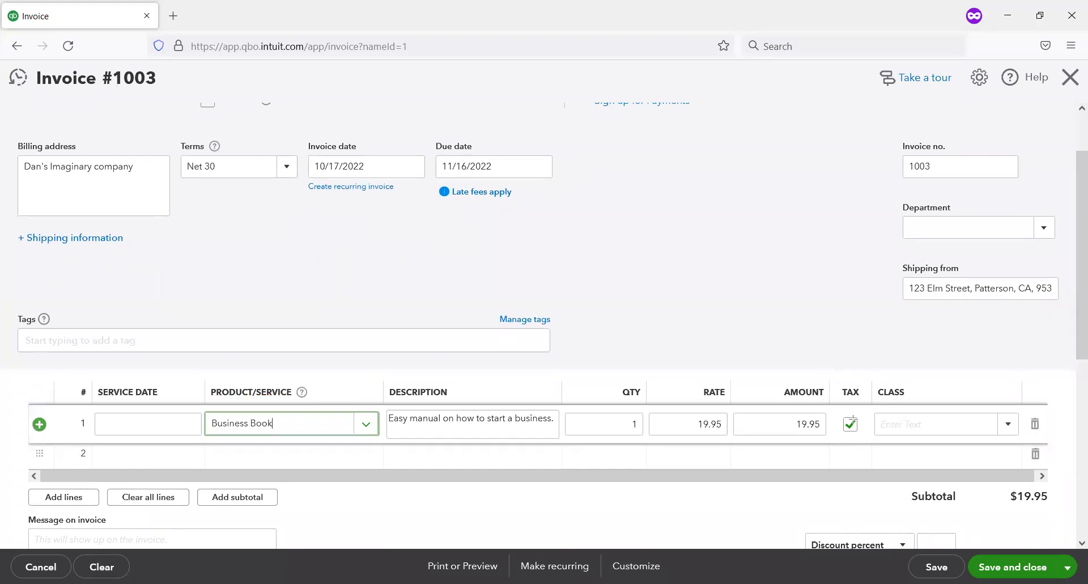
click(865, 459)
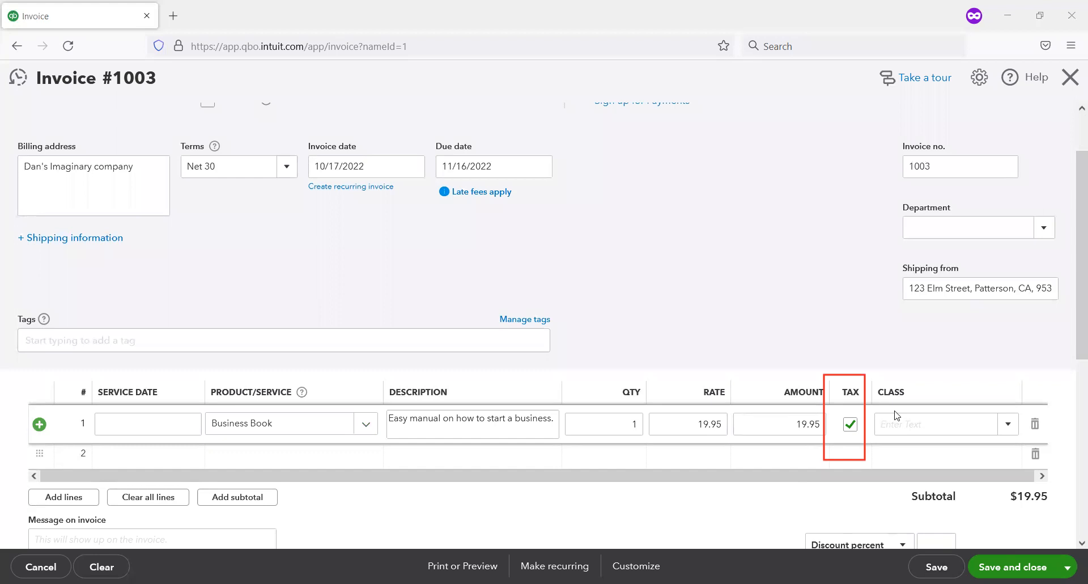
Step: Leave the line item so the invoice's location-based sales tax recalculates, and review the tax amount and total
scroll(546, 323, down, 2)
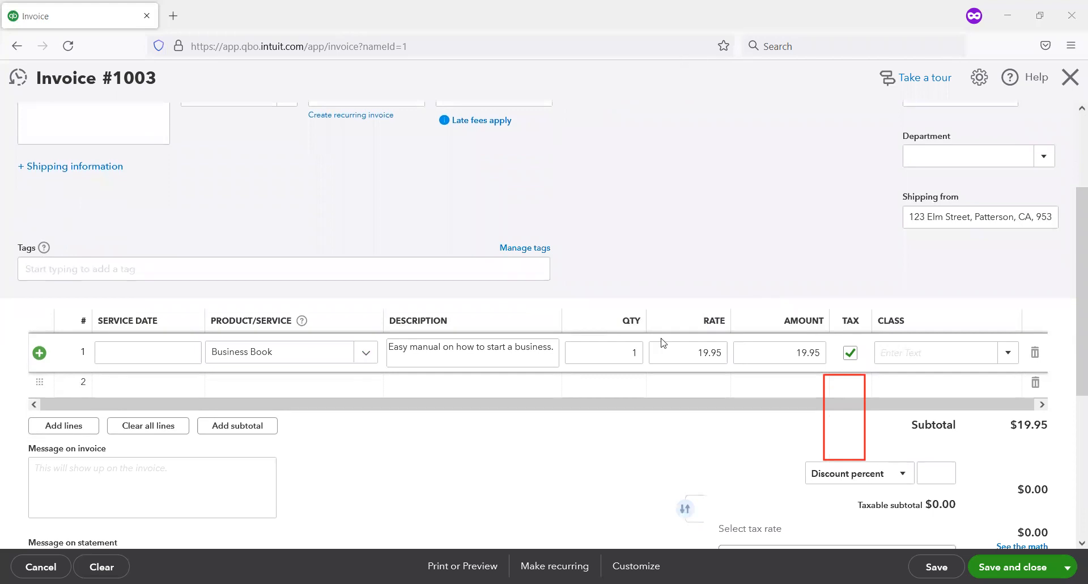
scroll(178, 316, down, 4)
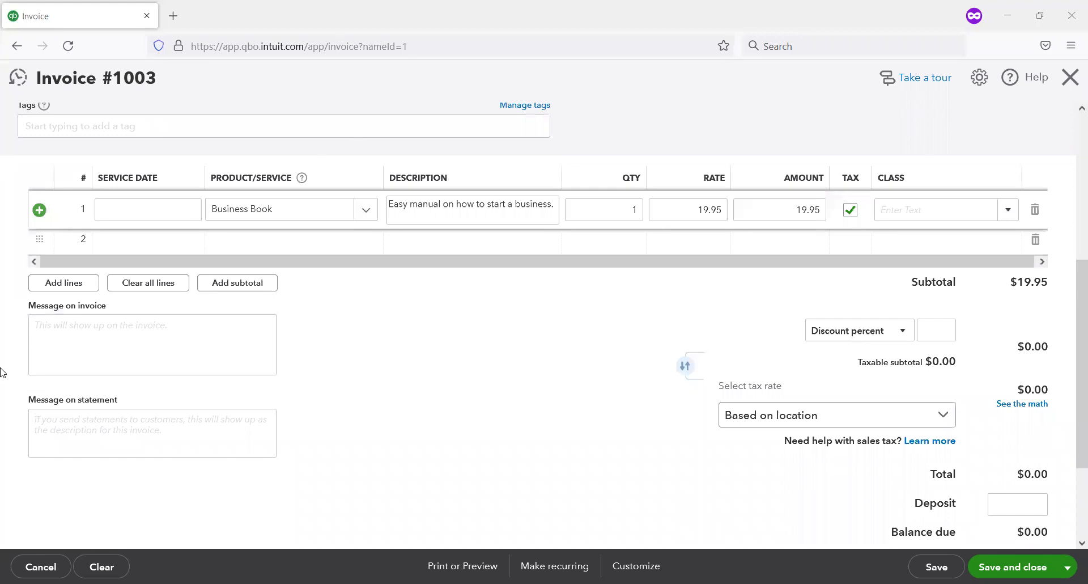
drag(13, 296, 280, 383)
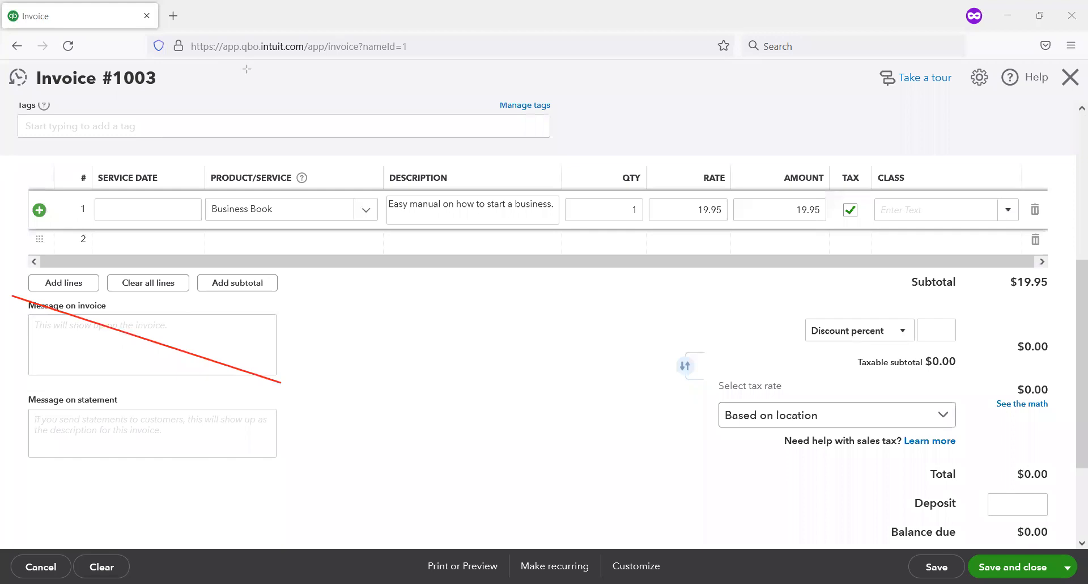
click(193, 348)
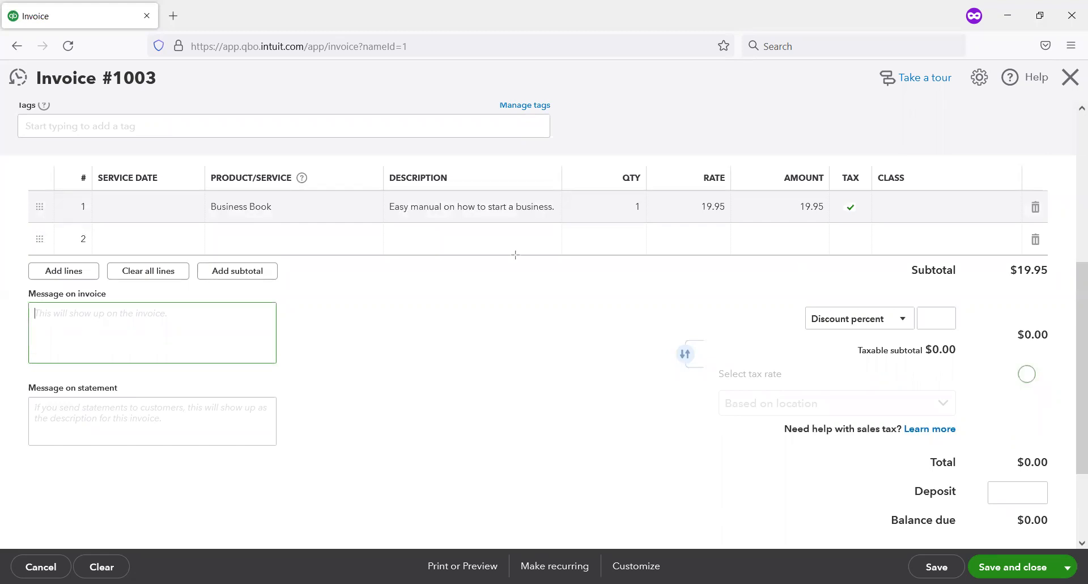
mouse_move(769, 289)
mouse_down()
mouse_move(1065, 475)
mouse_move(1066, 548)
mouse_move(1065, 530)
mouse_up()
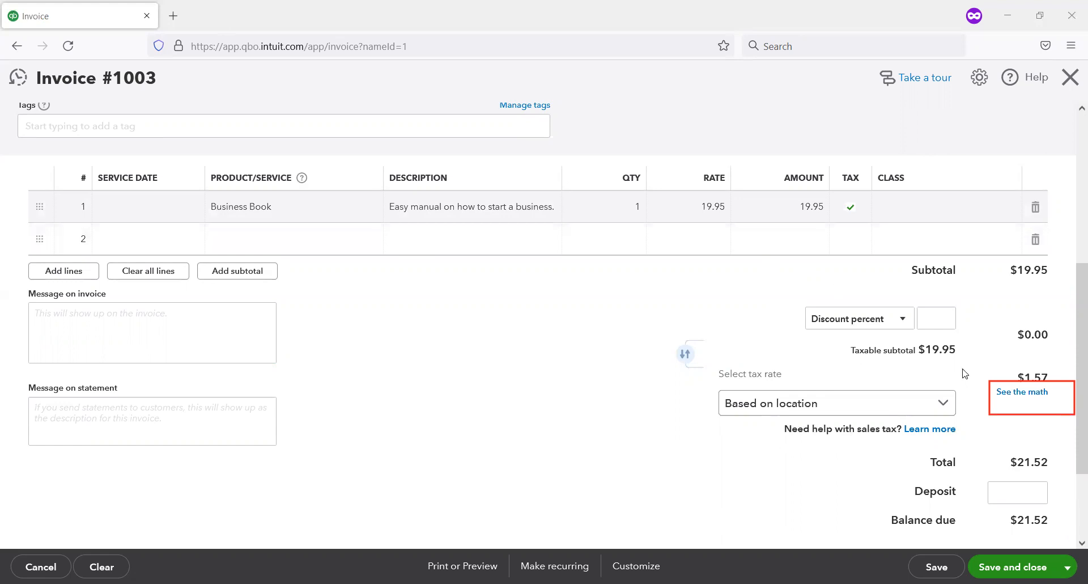
Step: Review the California state, county and district rates in the sales tax calculation details, then save and close the invoice
click(1008, 393)
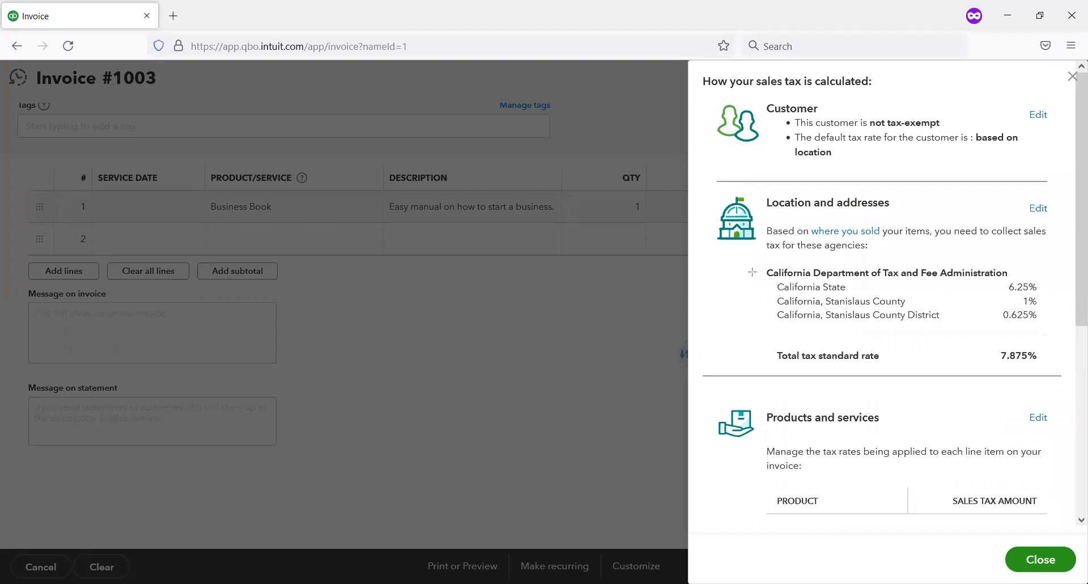
mouse_move(729, 263)
mouse_down()
mouse_move(977, 368)
mouse_move(1080, 365)
mouse_move(1073, 359)
mouse_move(1067, 378)
mouse_up()
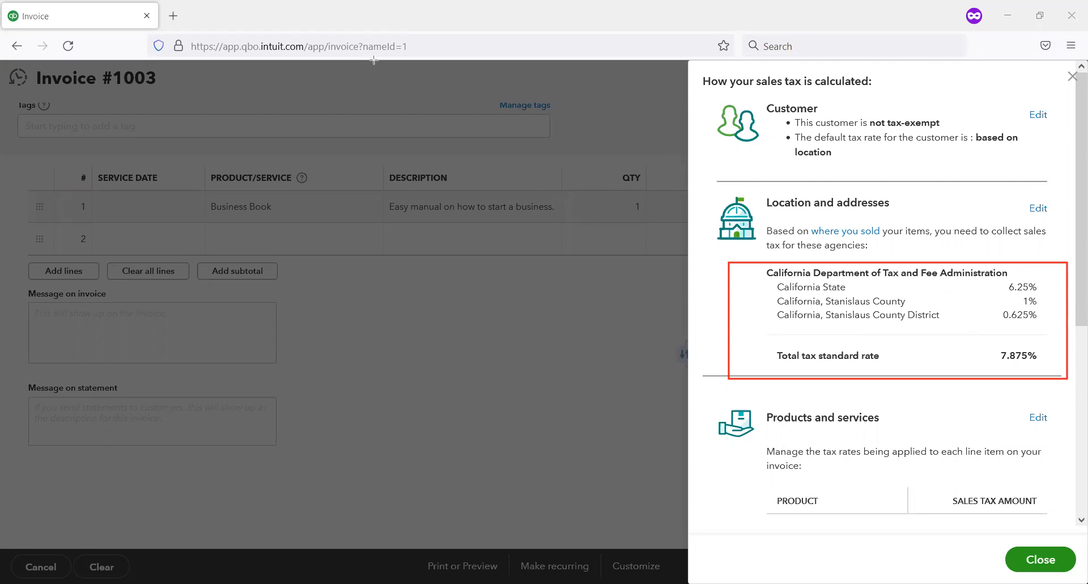
drag(768, 295, 1061, 292)
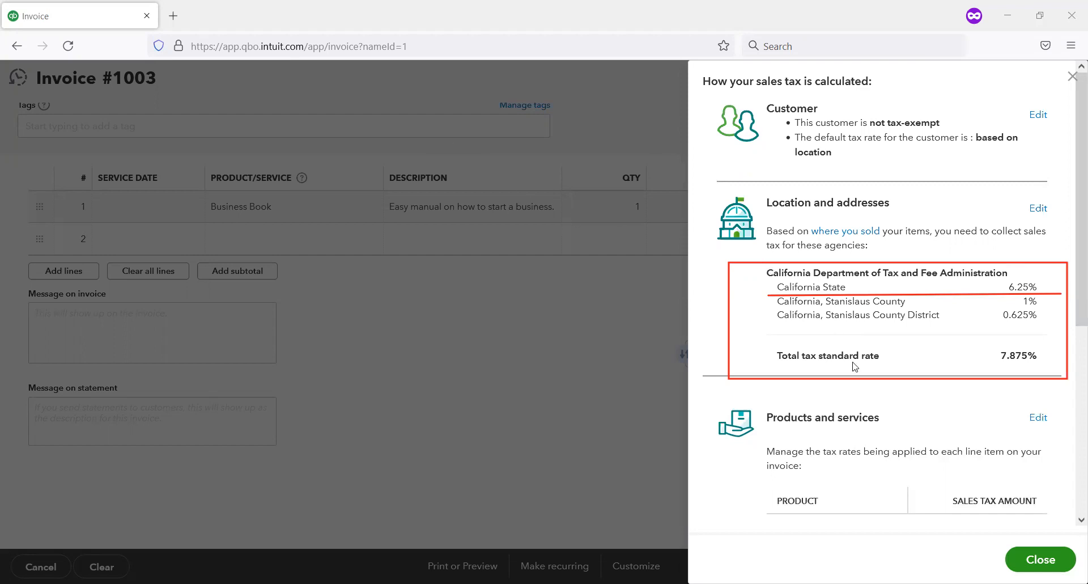
click(1030, 560)
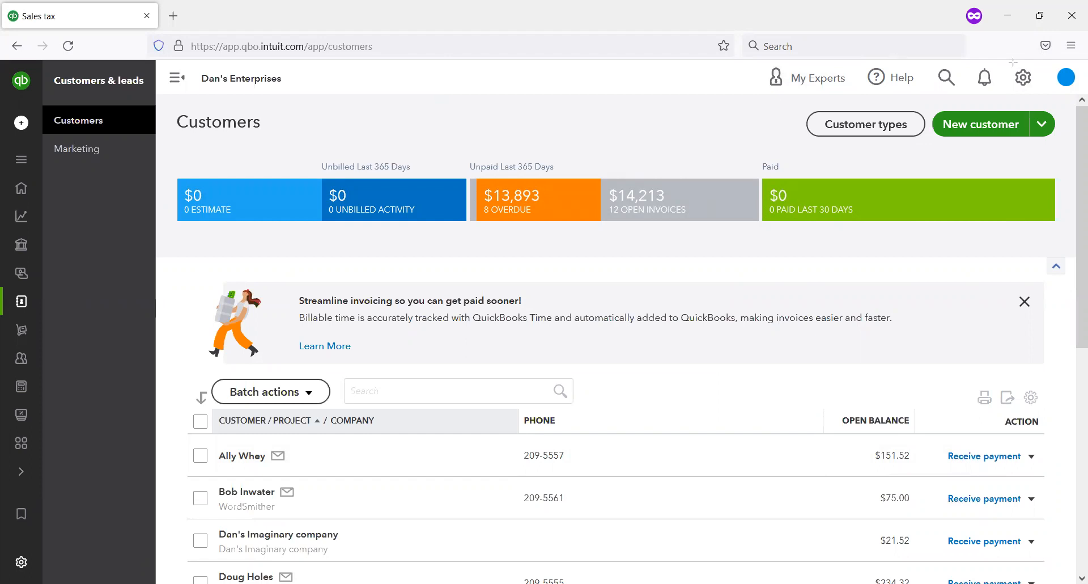
Step: Open the chart of accounts for the company
click(1035, 81)
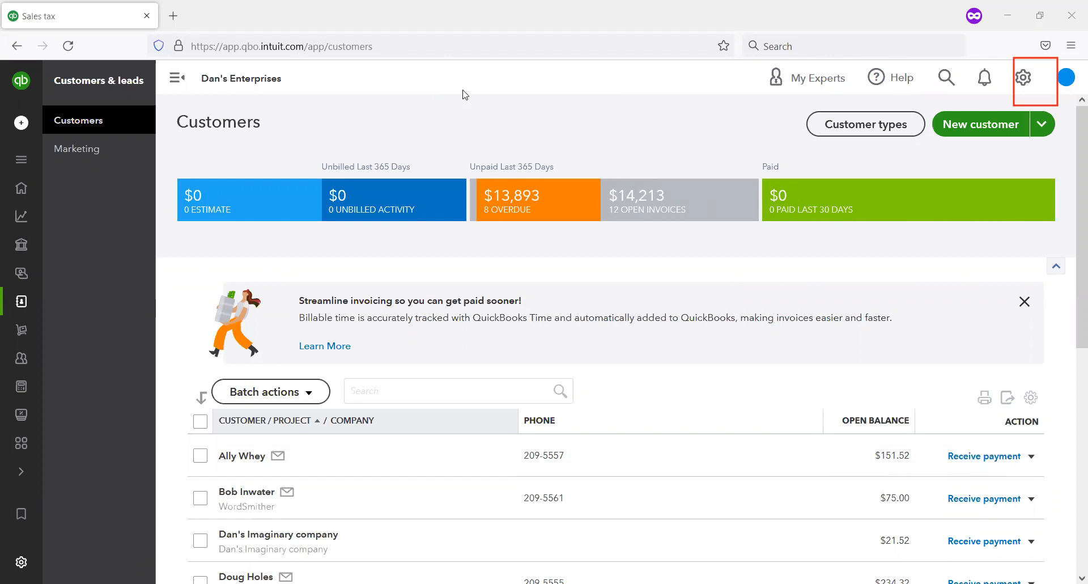
click(1032, 77)
click(478, 233)
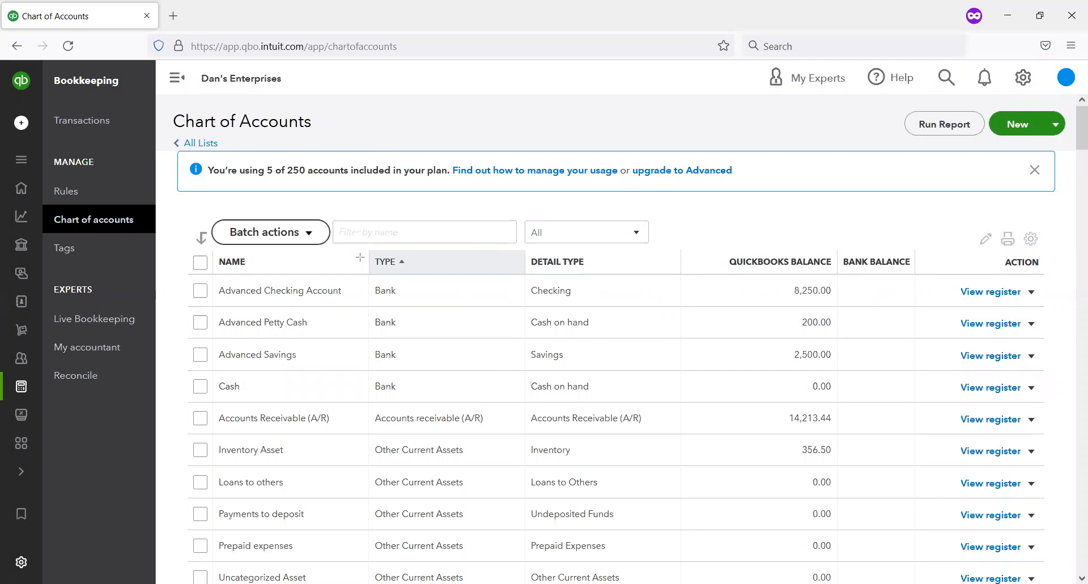
Step: Find the California Department of Tax and Fee Administration sales tax payable account in the chart of accounts and open its register
mouse_move(363, 245)
mouse_down()
mouse_move(432, 392)
mouse_move(494, 412)
mouse_move(466, 500)
mouse_move(492, 497)
mouse_move(502, 437)
mouse_move(501, 304)
mouse_move(491, 307)
mouse_up()
key(Escape)
mouse_move(214, 274)
mouse_down()
mouse_move(309, 311)
mouse_move(327, 273)
mouse_move(354, 280)
mouse_up()
scroll(345, 373, down, 7)
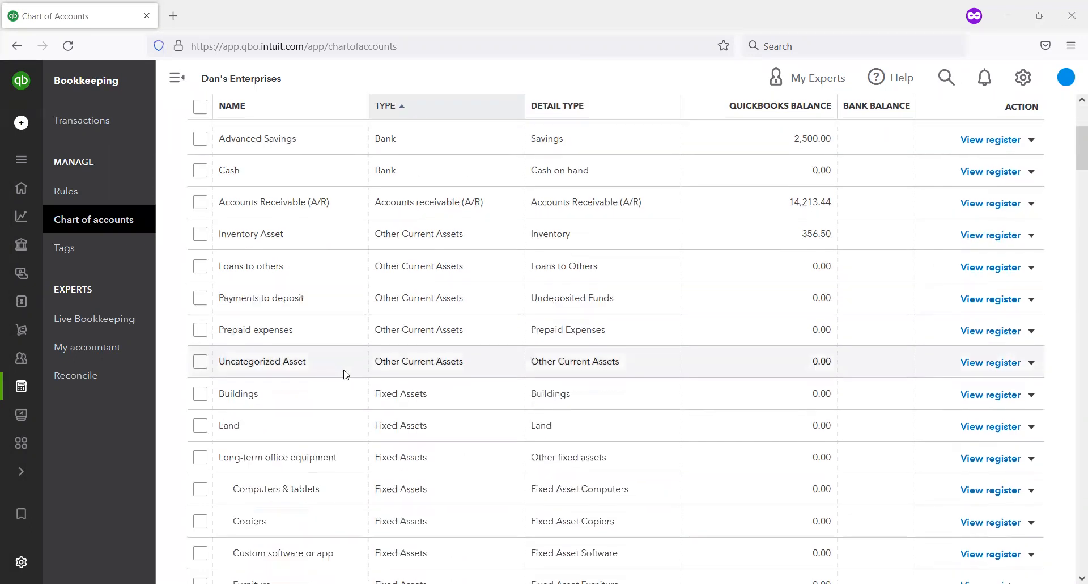
scroll(345, 377, down, 2)
scroll(337, 381, down, 1)
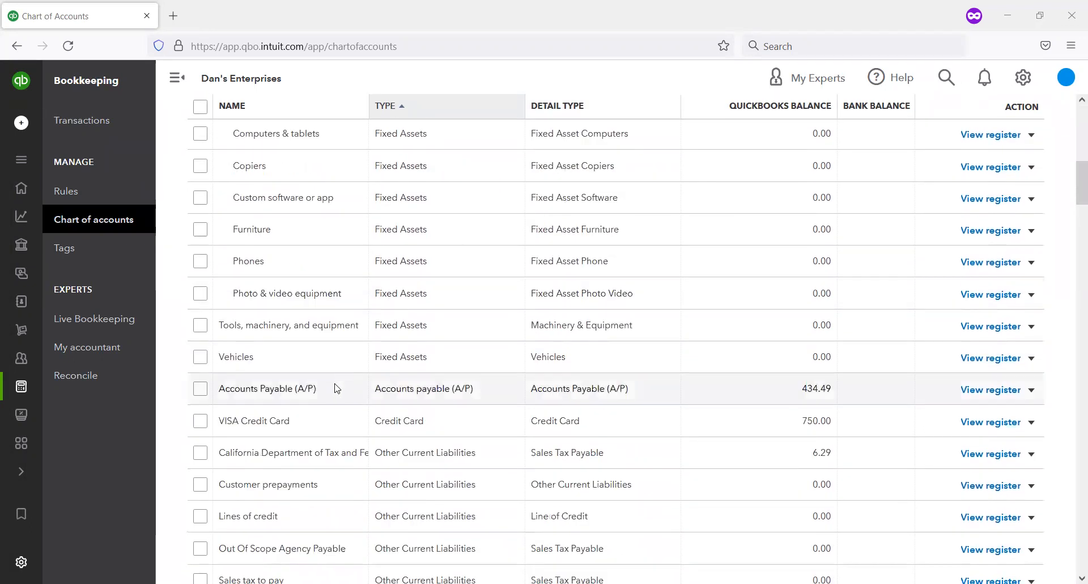
scroll(431, 236, down, 1)
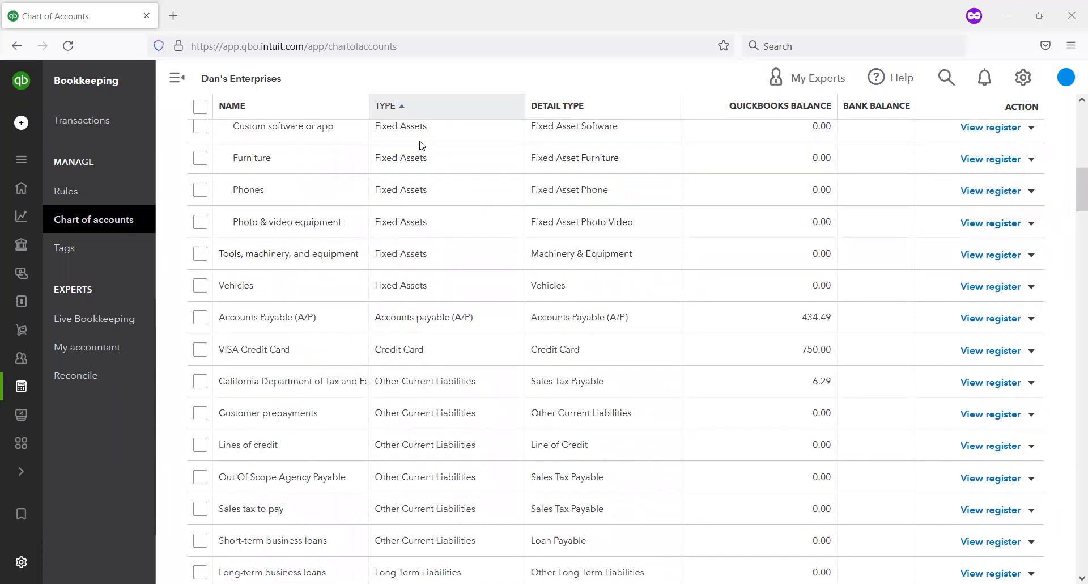
mouse_move(180, 360)
mouse_down()
mouse_move(430, 400)
mouse_move(1051, 403)
mouse_up()
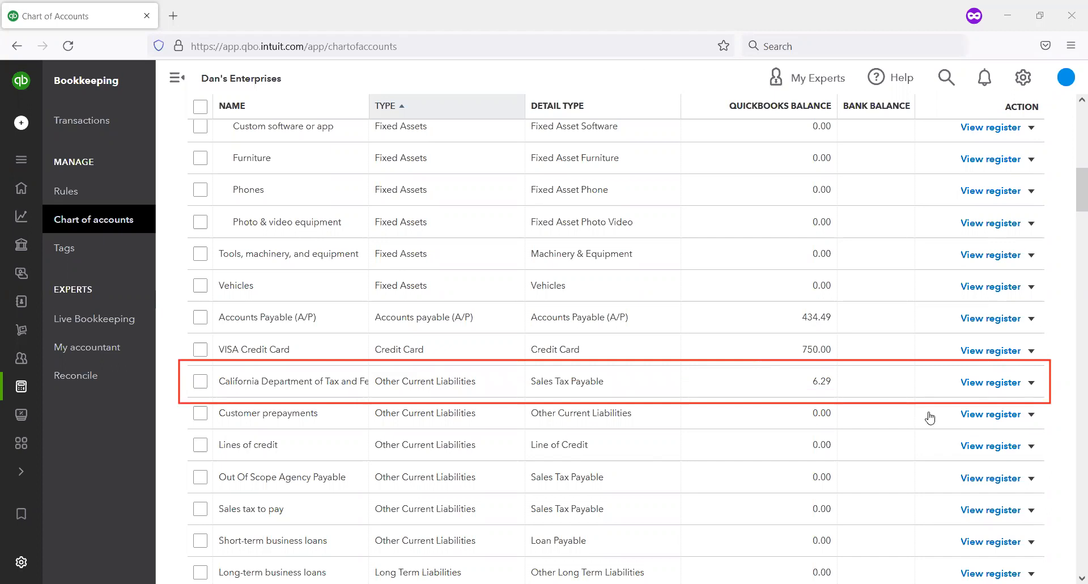
click(982, 383)
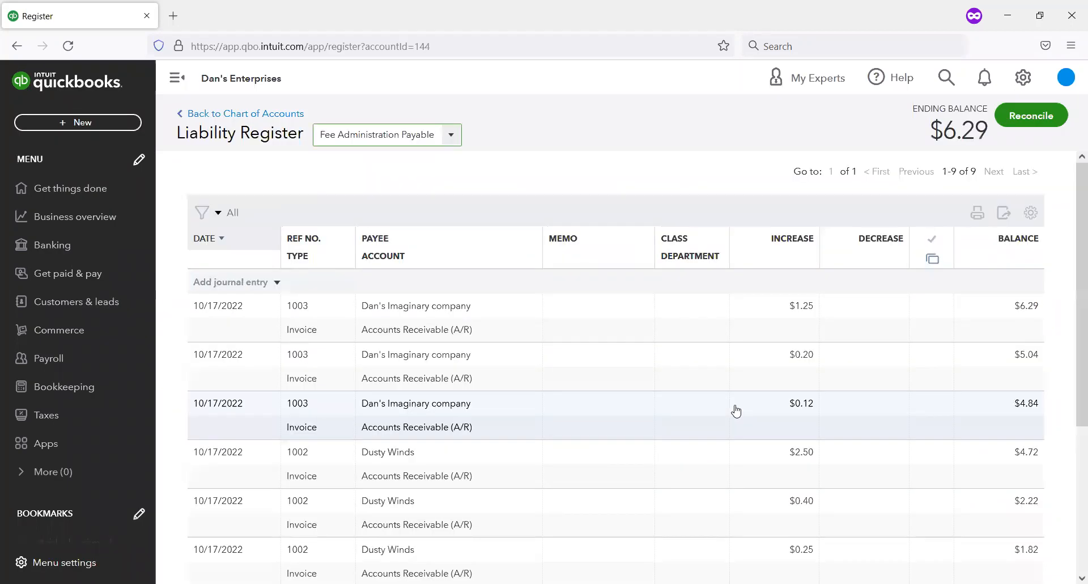
Step: Examine the individual sales tax increases that each invoice posted to the California tax agency's liability register
scroll(644, 434, down, 4)
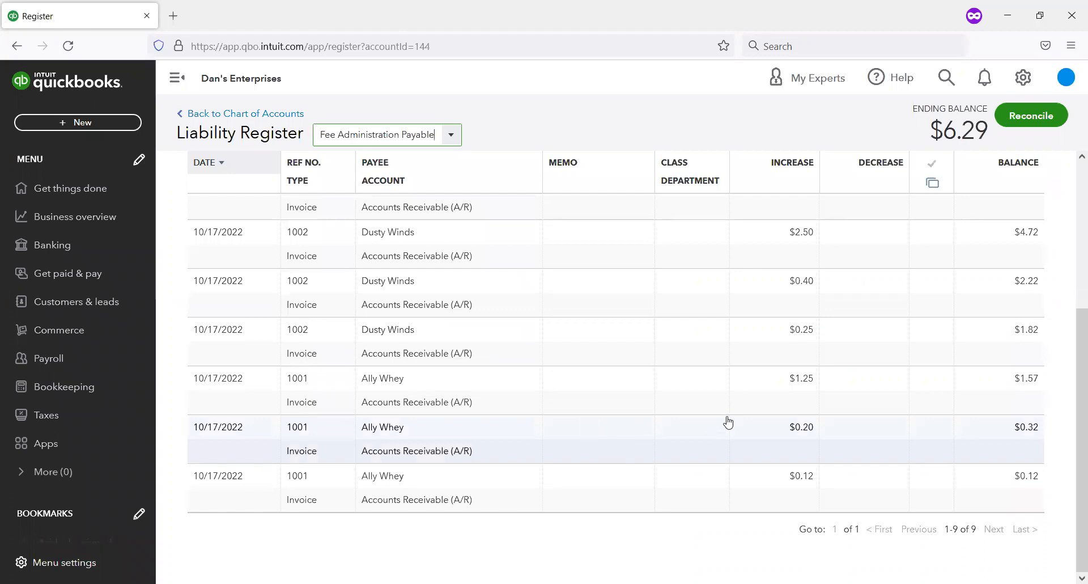
scroll(726, 418, up, 3)
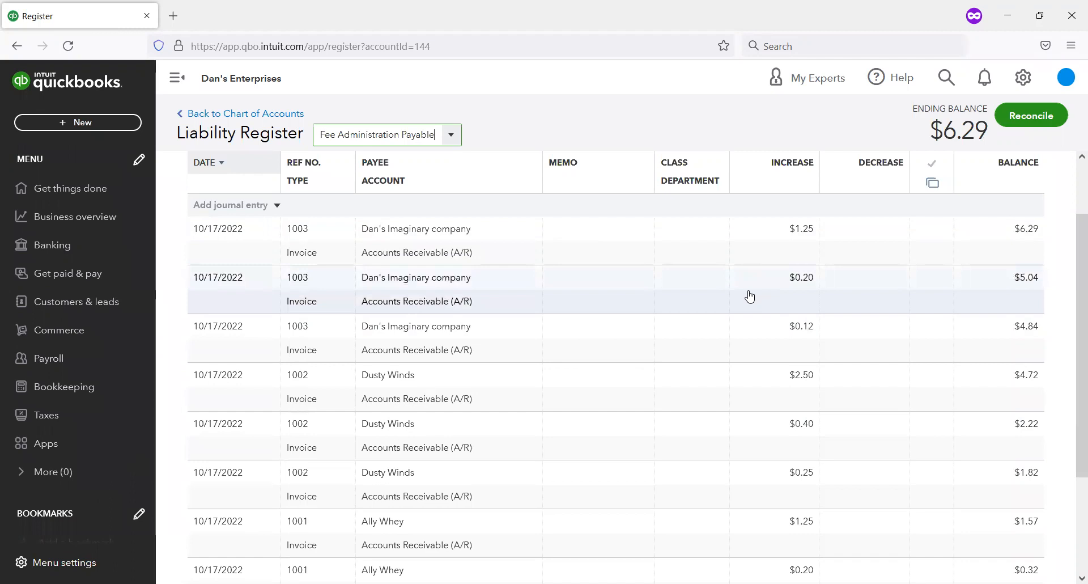
click(708, 340)
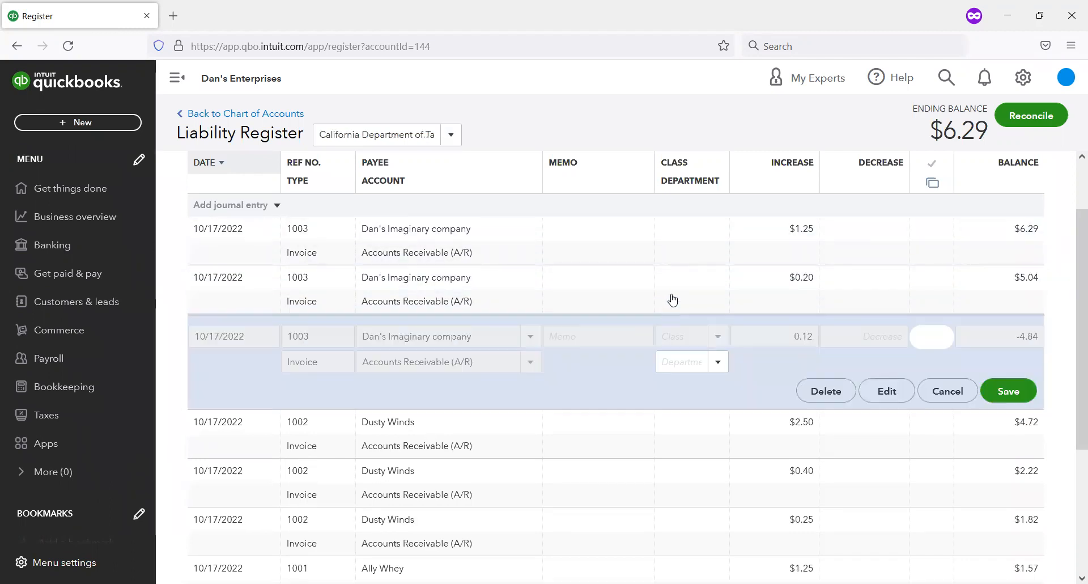
click(695, 254)
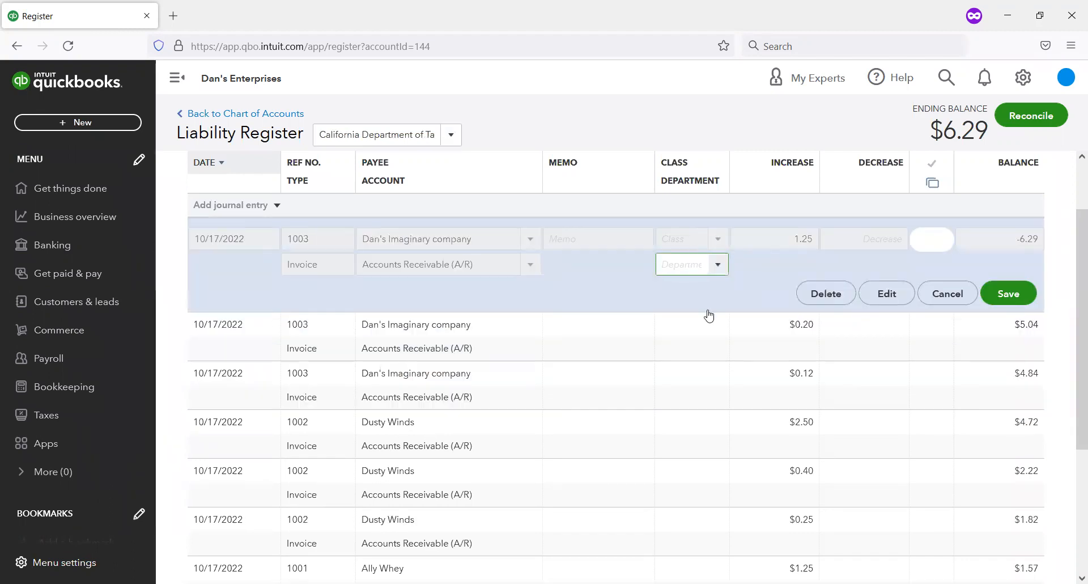
click(687, 379)
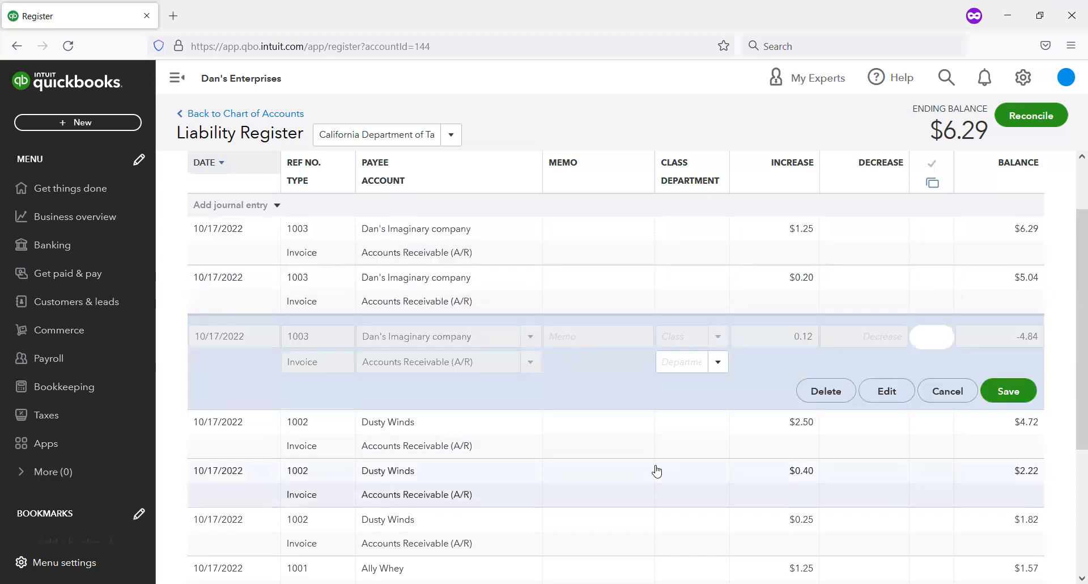
click(656, 471)
click(656, 540)
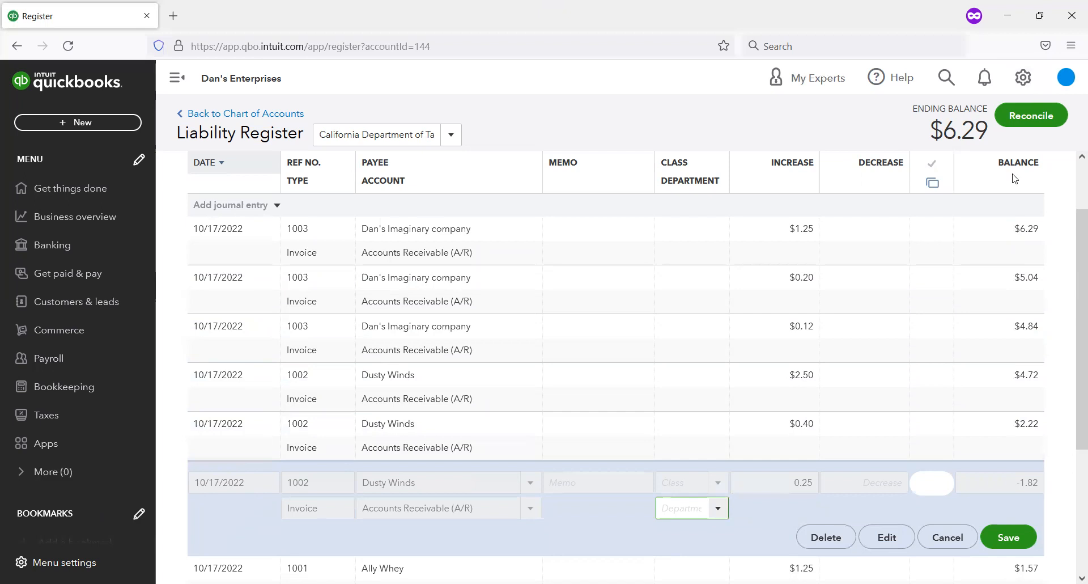
Step: Set the liability register to show each transaction in one line, and review the invoice tax entries with their running balance
scroll(737, 232, up, 2)
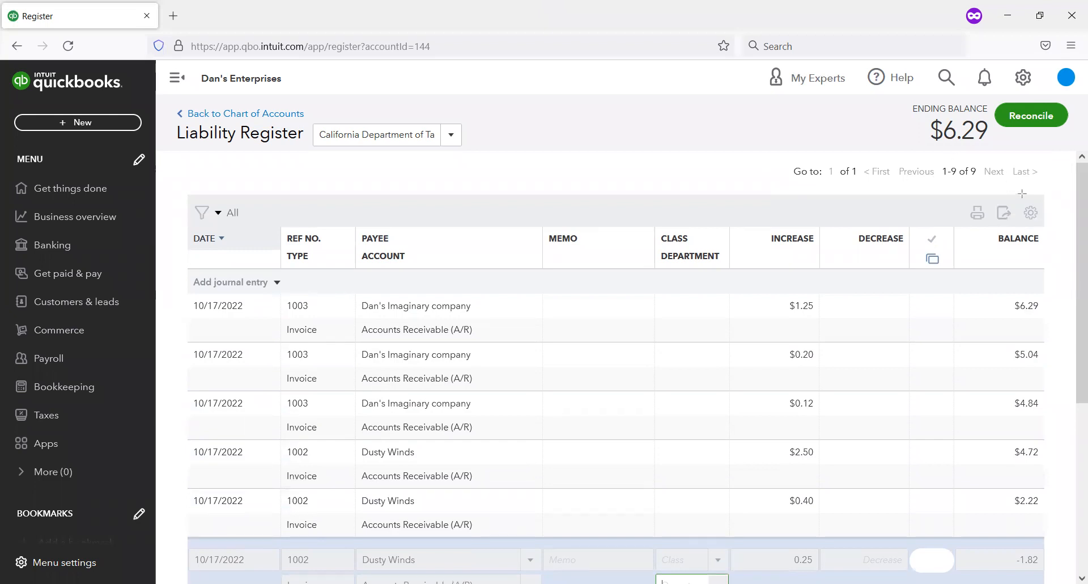
drag(1020, 198, 1052, 244)
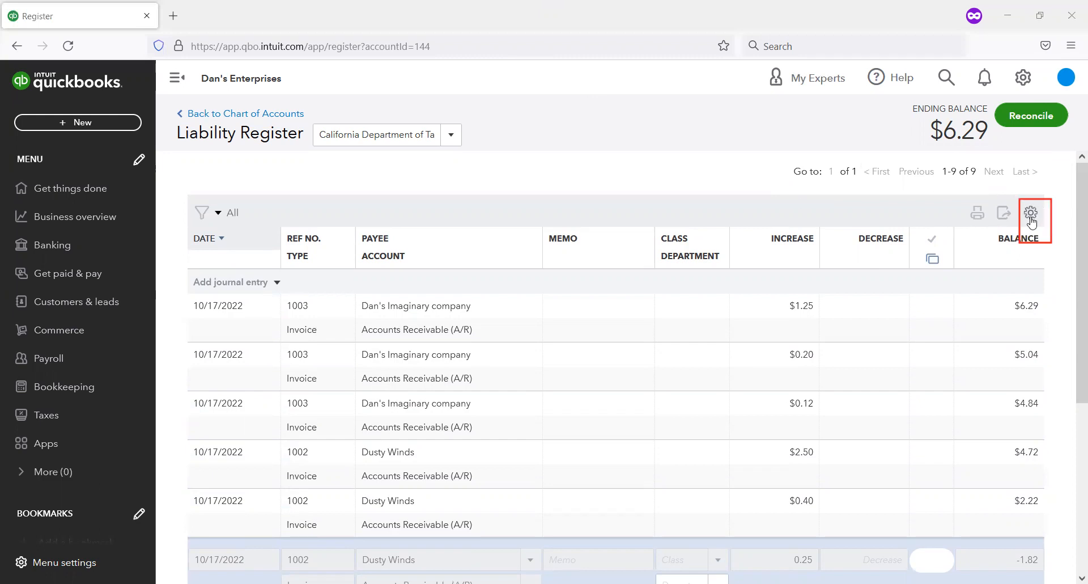
click(1031, 221)
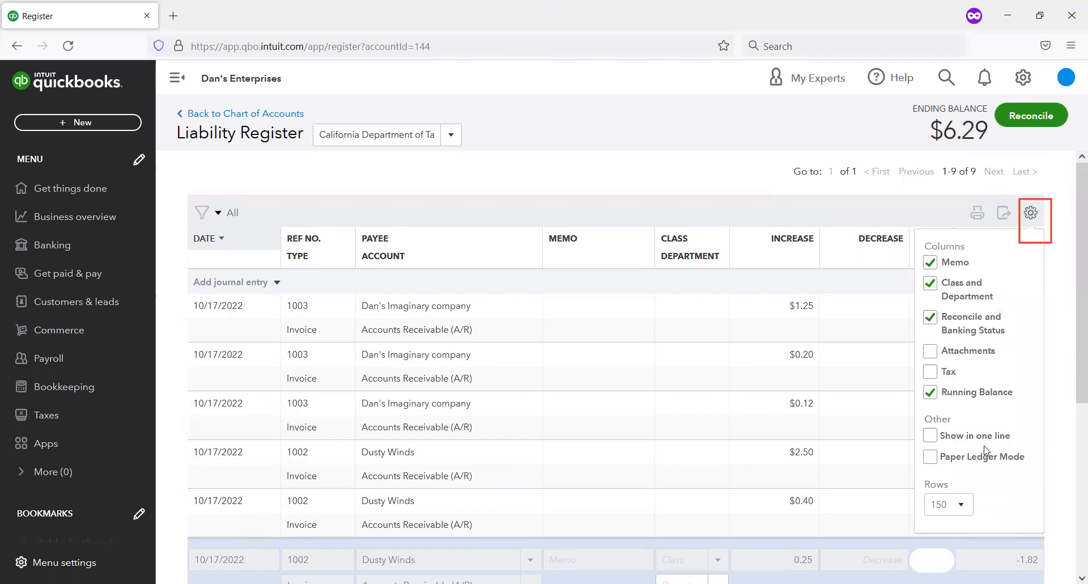
click(931, 436)
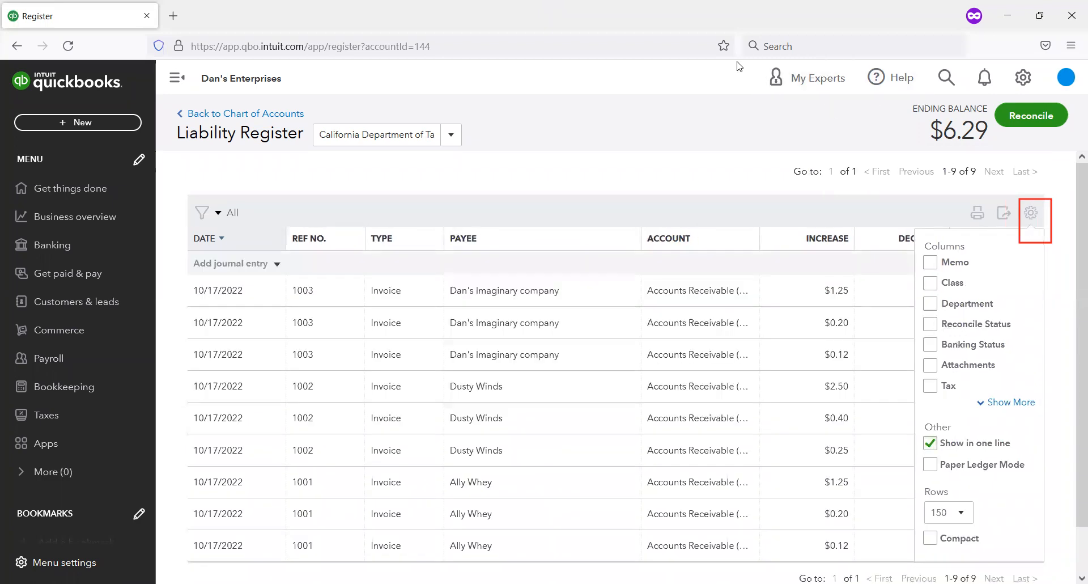
scroll(657, 228, down, 2)
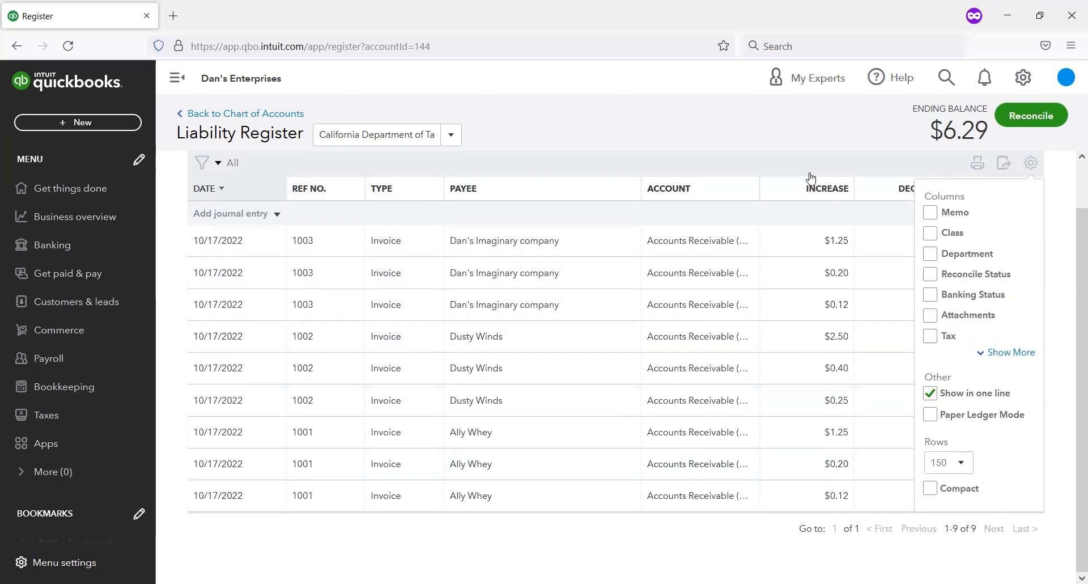
click(636, 101)
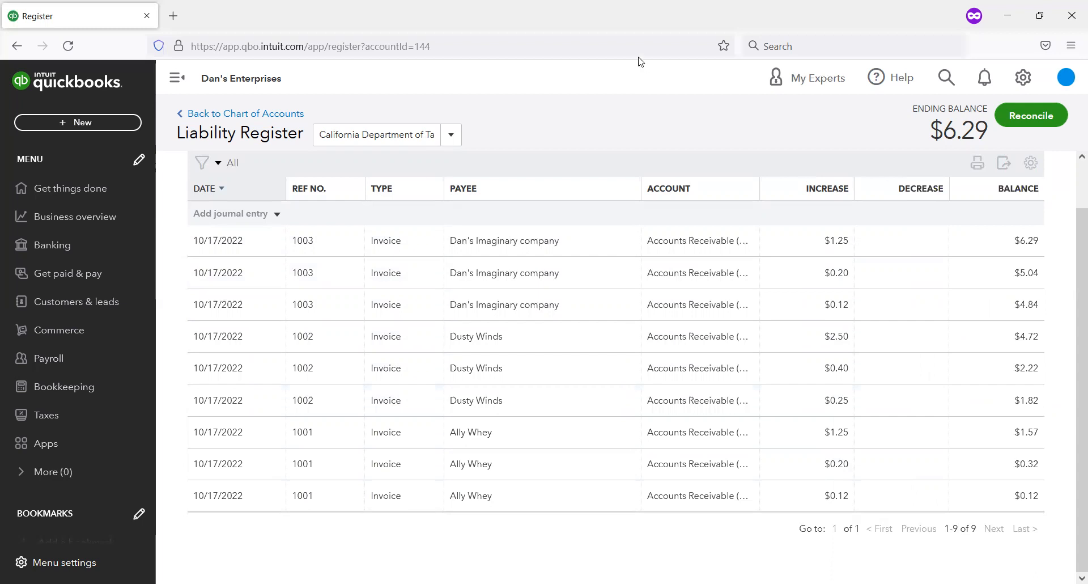
Step: Return from the liability register to the beginning of the chart of accounts list
click(279, 115)
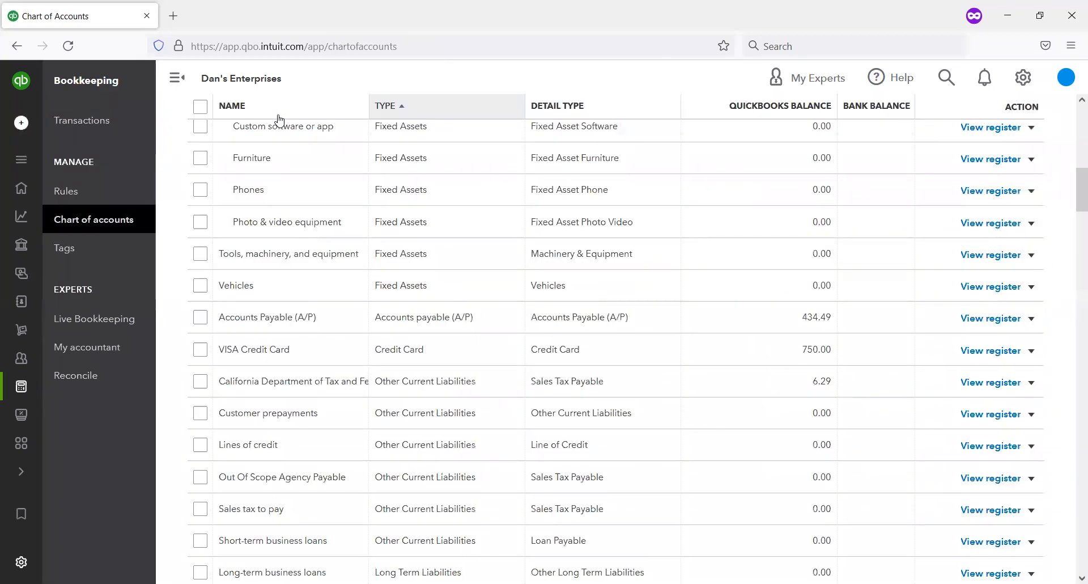
scroll(278, 119, up, 8)
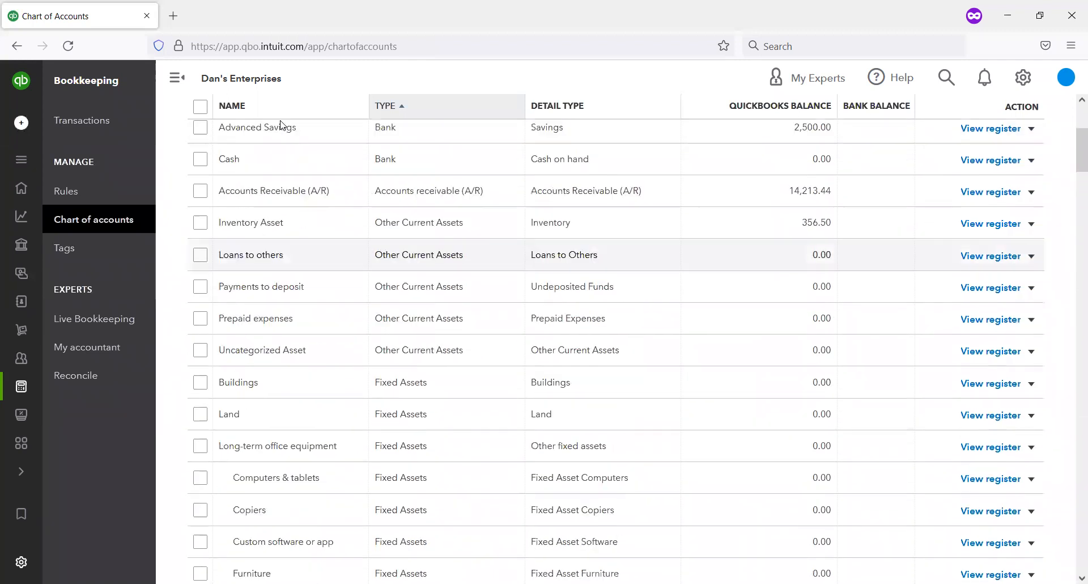
scroll(283, 125, up, 4)
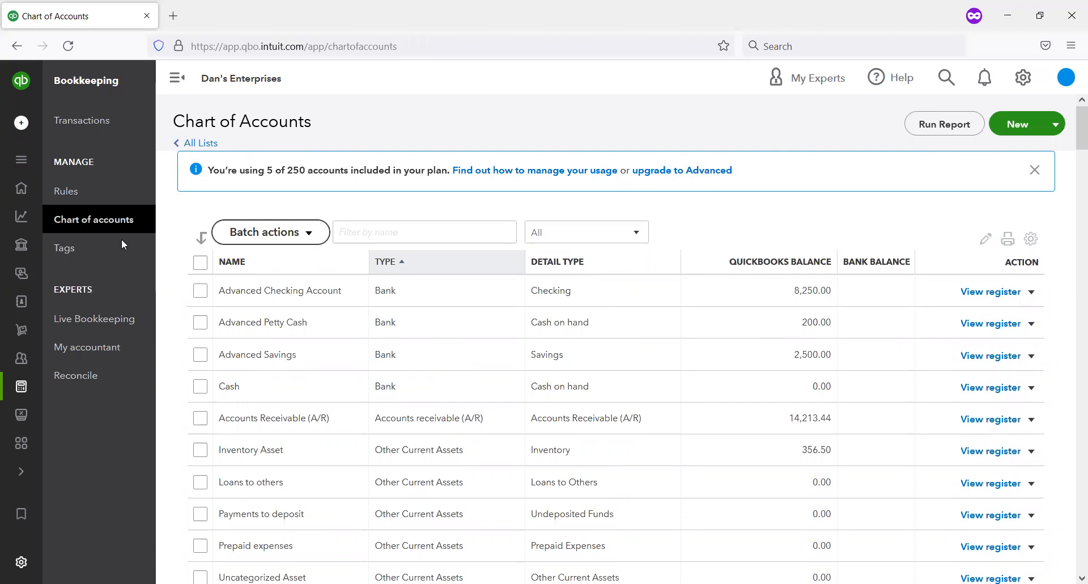
Step: Open the Sales Tax overview under Taxes to check the amount owed to the California agency
mouse_move(20, 271)
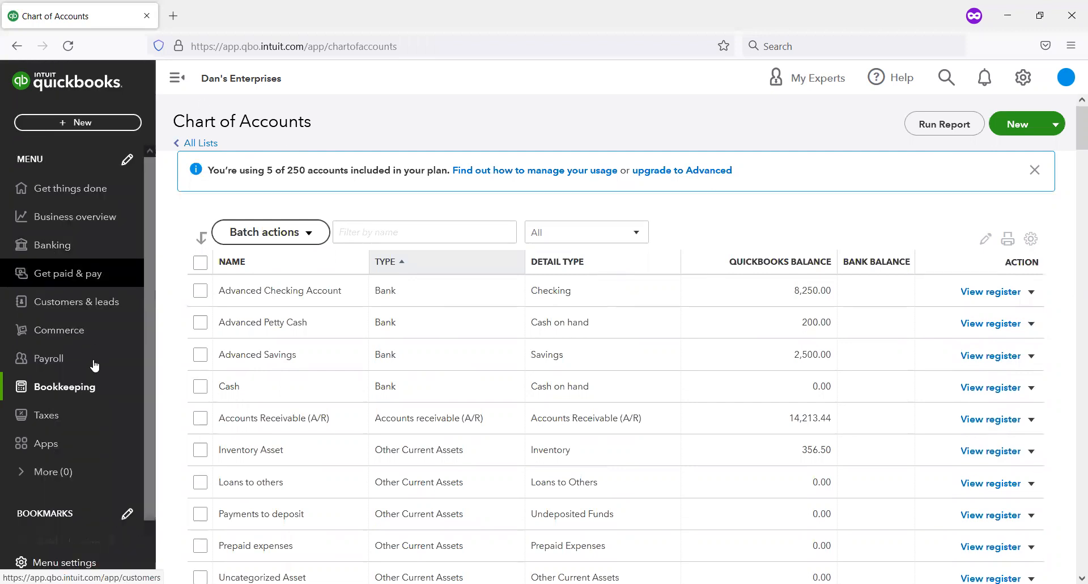
click(56, 416)
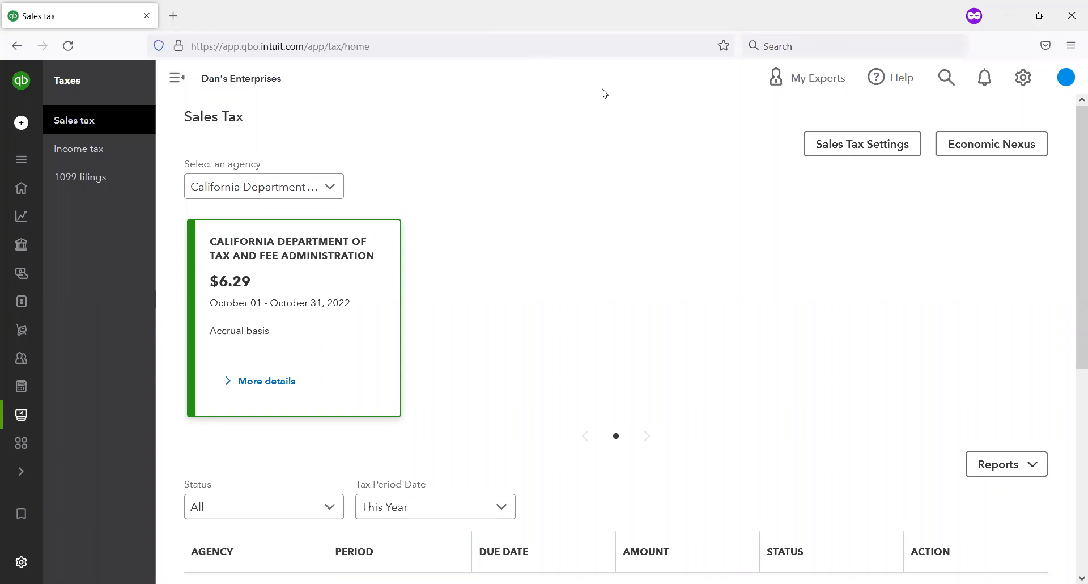
middle_click(522, 116)
click(512, 103)
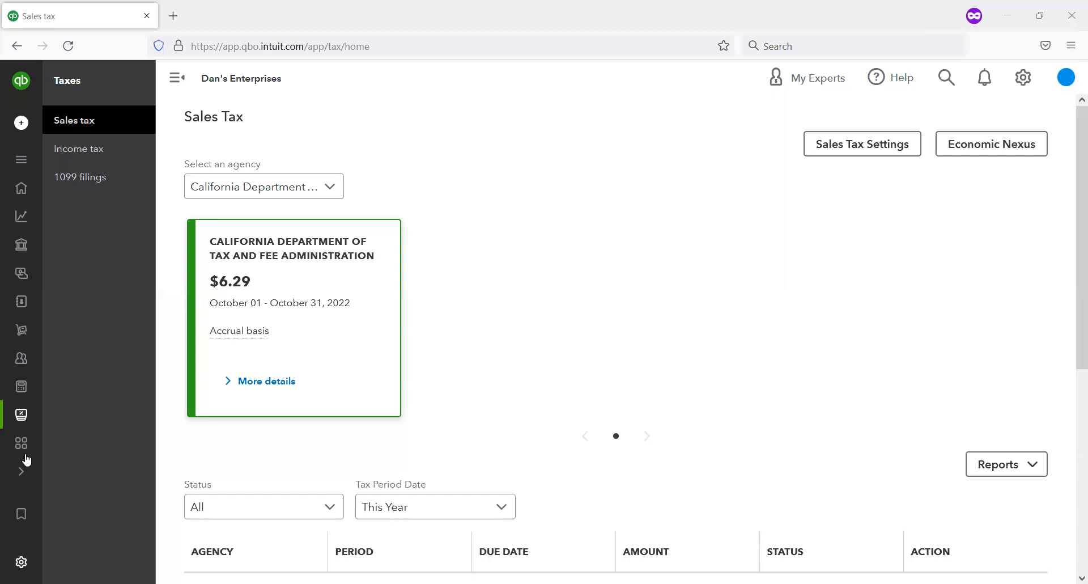
Step: Look over the Taxes sections and the California agency's return list on the Sales Tax overview
mouse_move(54, 414)
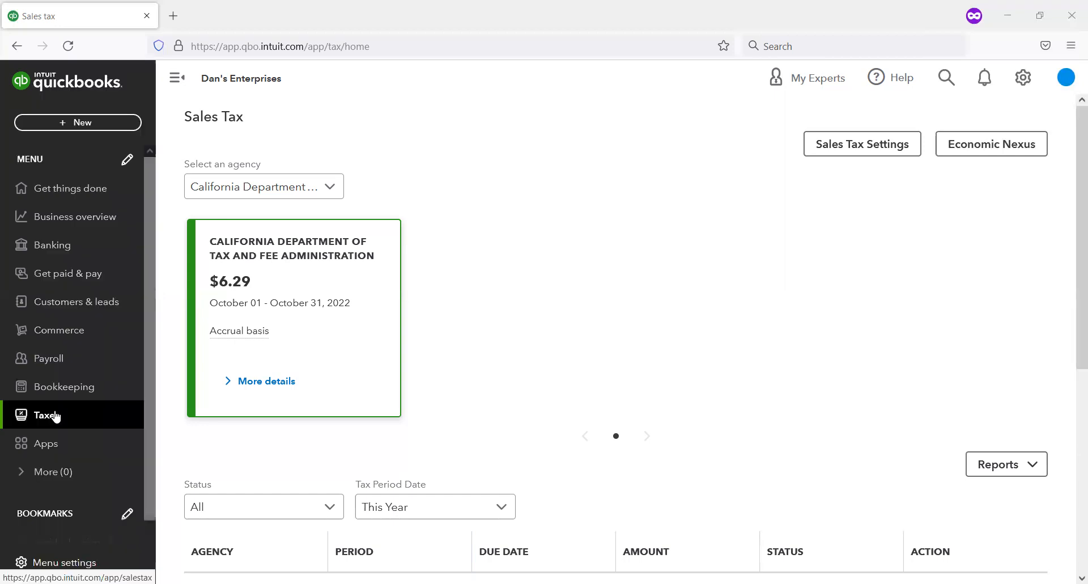
click(55, 415)
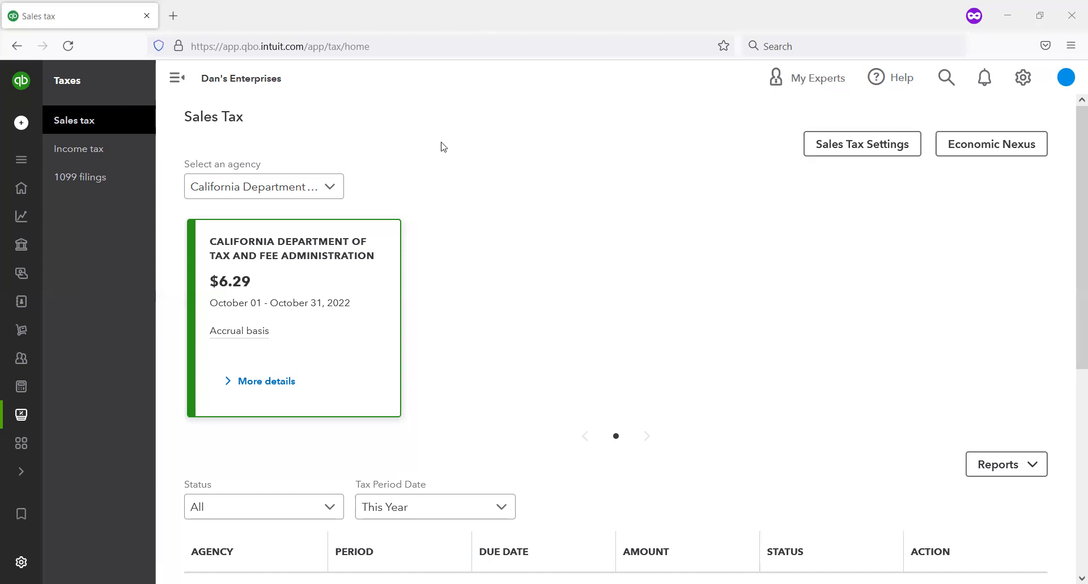
drag(165, 193, 45, 159)
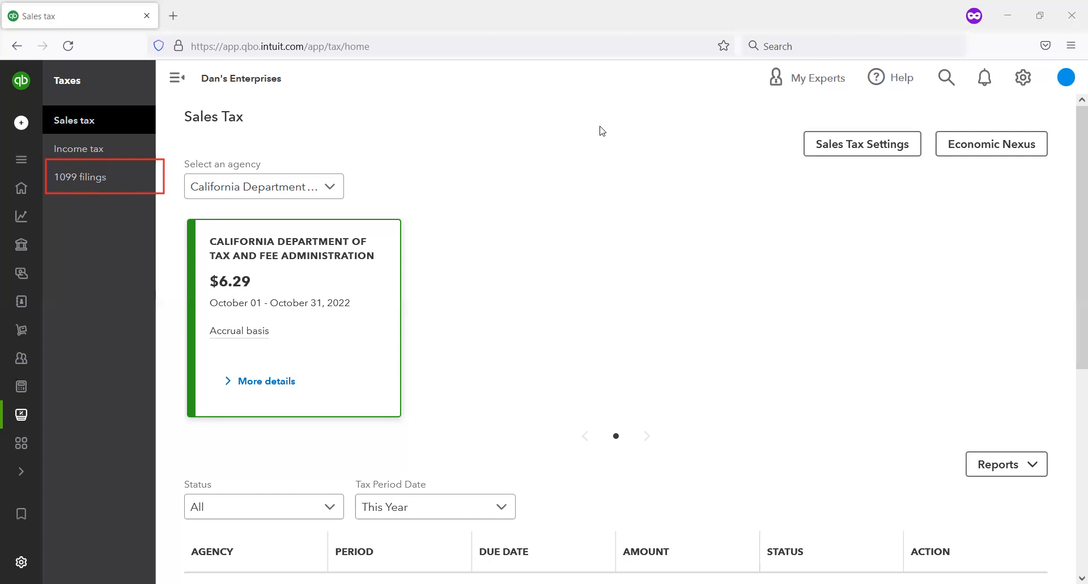
scroll(632, 158, down, 1)
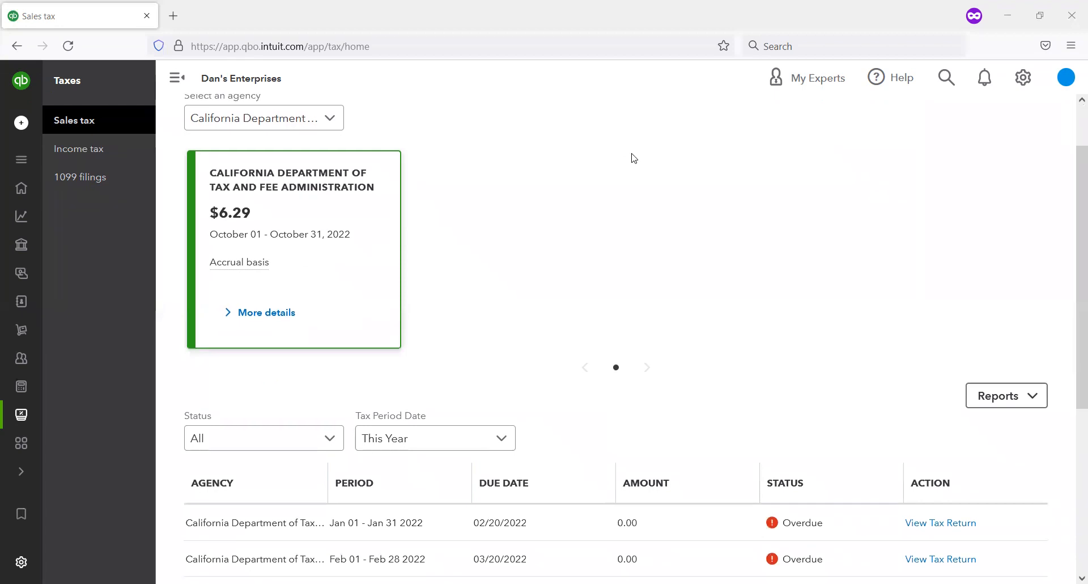
scroll(633, 158, up, 1)
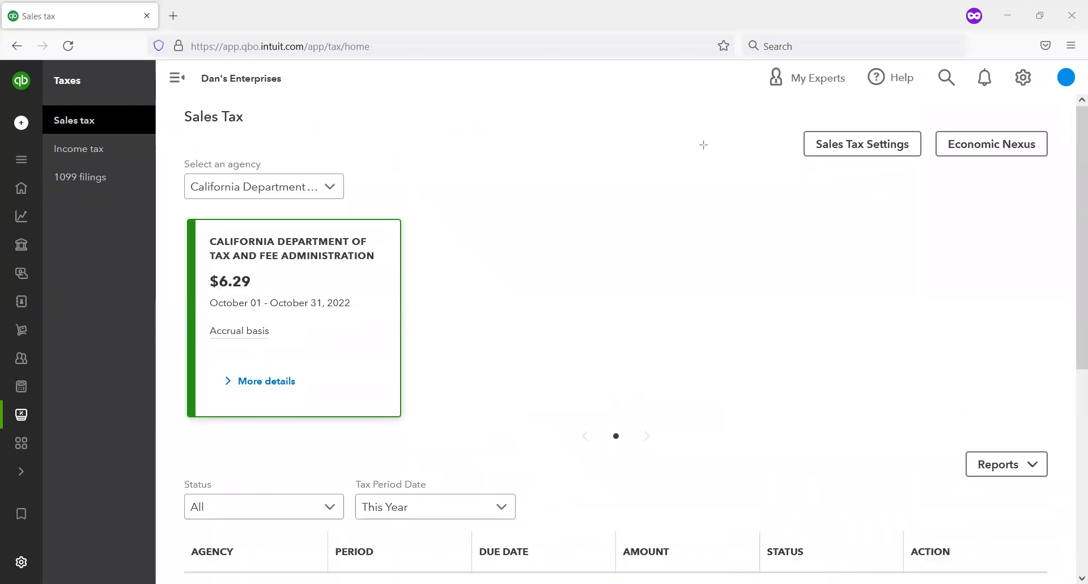
Step: Open the sales tax settings and review the California agency's filing frequency, start date and reporting method
mouse_move(772, 114)
mouse_down()
mouse_move(891, 153)
mouse_move(911, 195)
mouse_move(947, 172)
mouse_up()
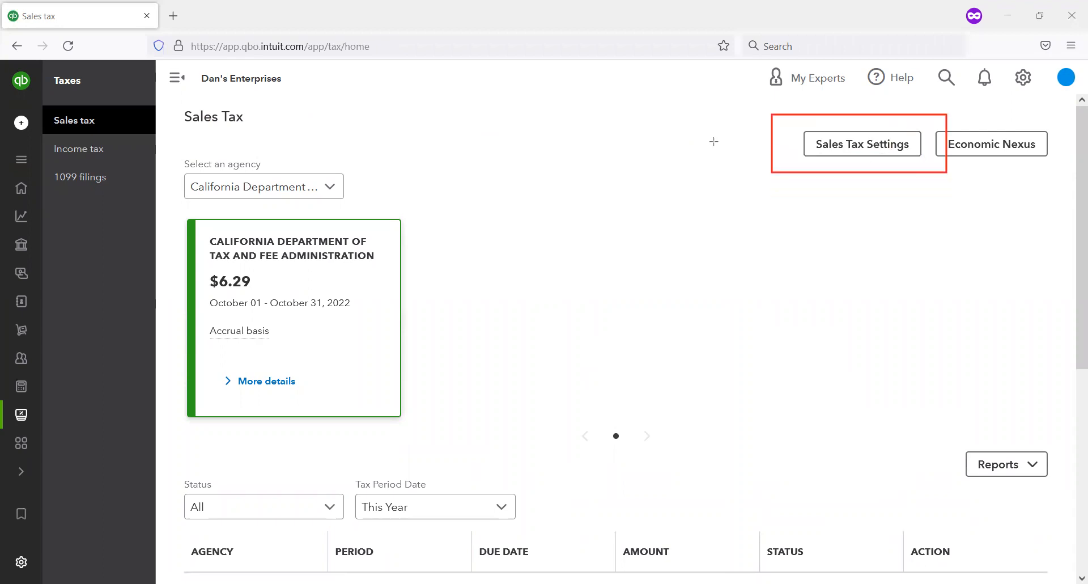
click(861, 148)
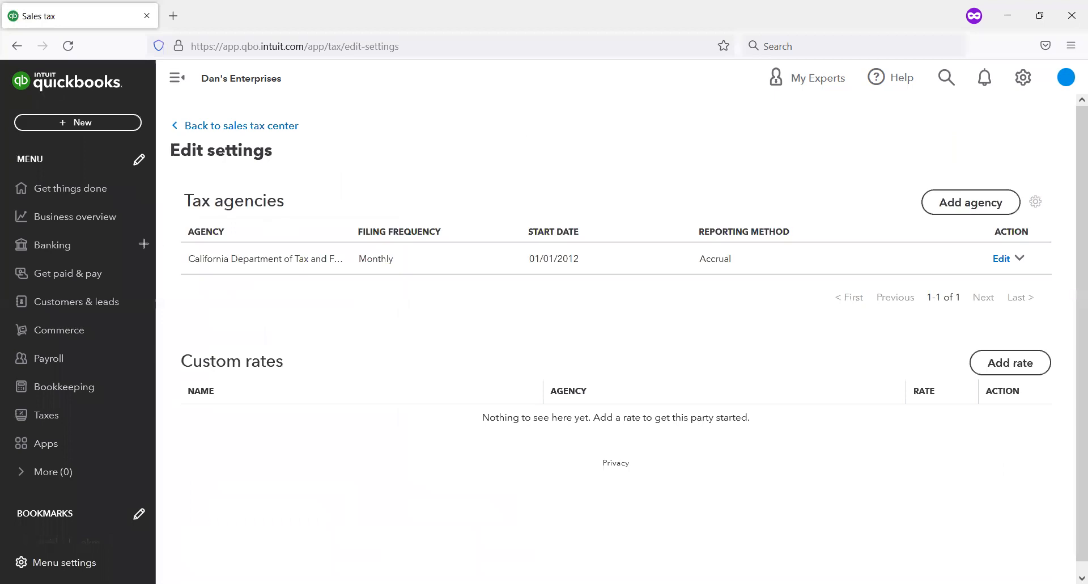
mouse_move(160, 243)
mouse_down()
mouse_move(441, 283)
mouse_move(506, 261)
mouse_move(600, 275)
mouse_up()
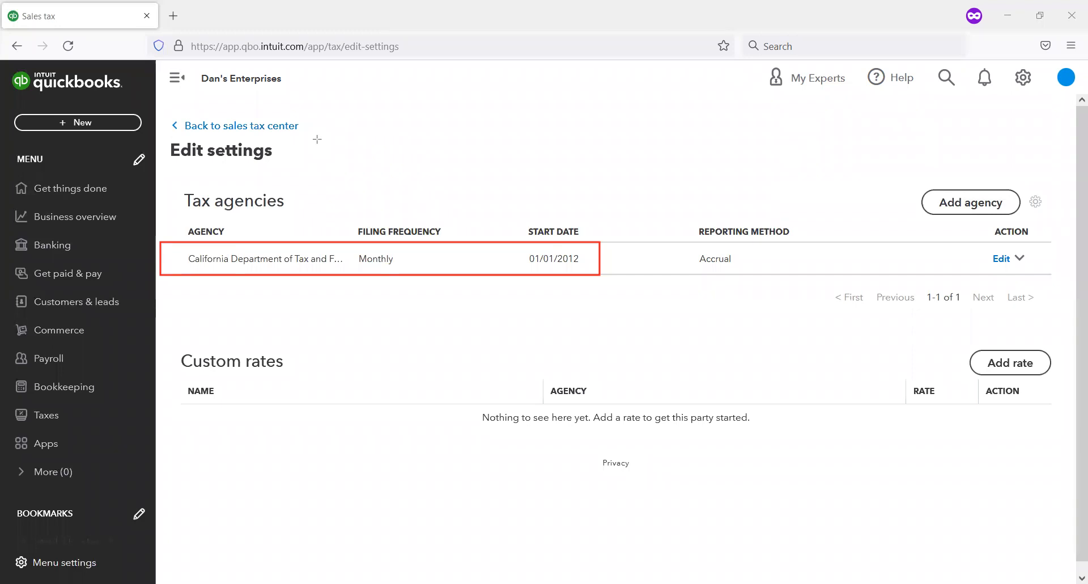
drag(688, 233, 773, 274)
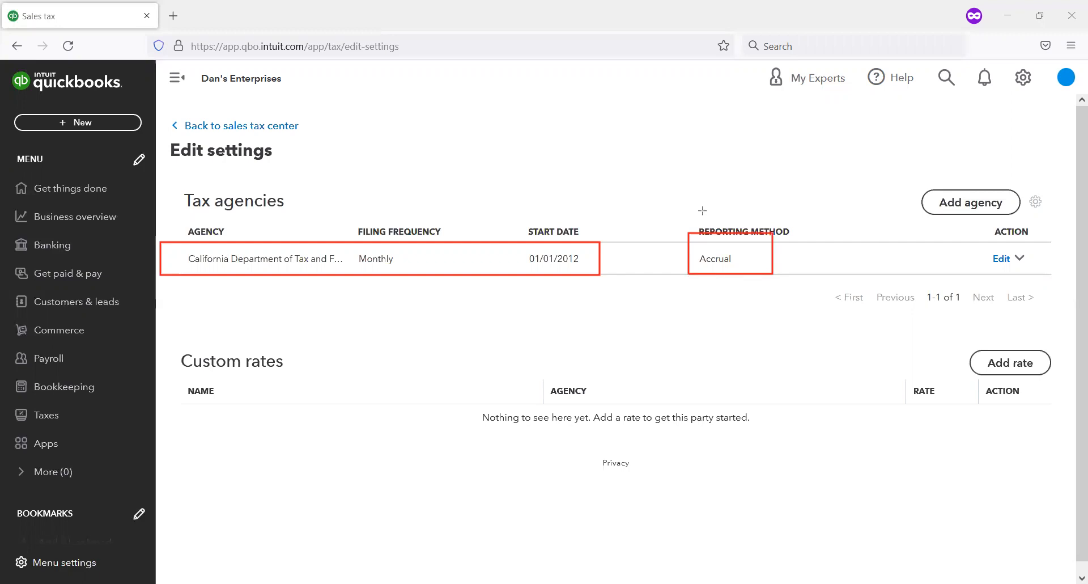
Step: Open the California agency's details for editing and check which reporting methods are available
click(1000, 259)
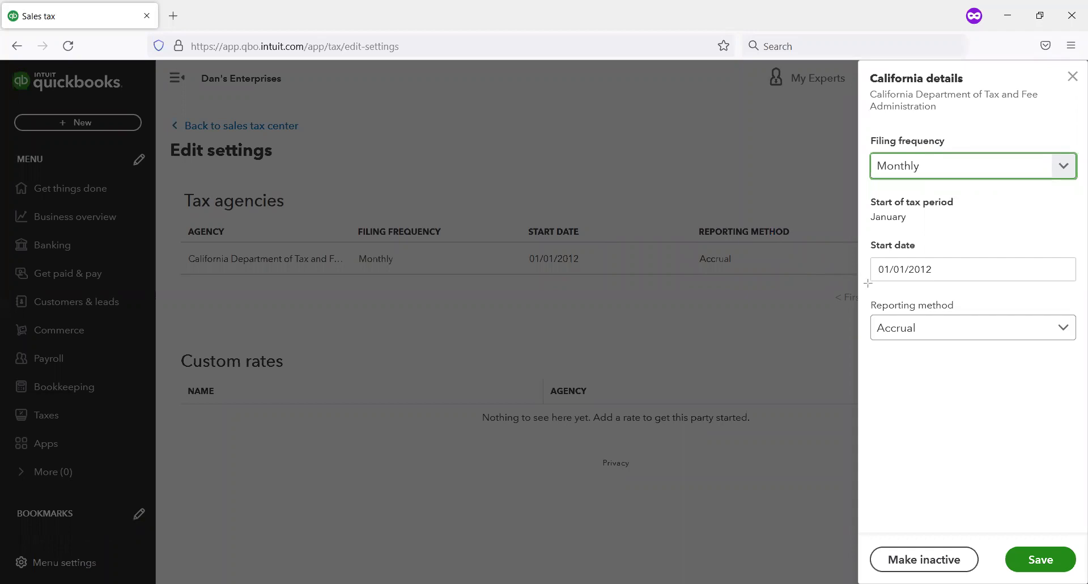
mouse_move(867, 287)
mouse_down()
mouse_move(1060, 357)
mouse_move(1087, 344)
mouse_move(1079, 356)
mouse_up()
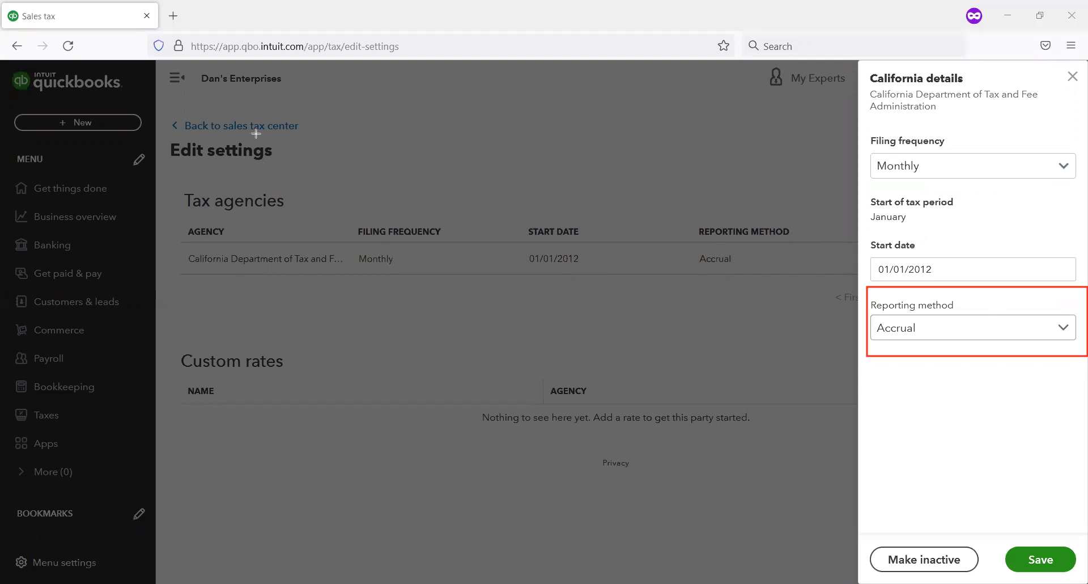
click(1051, 331)
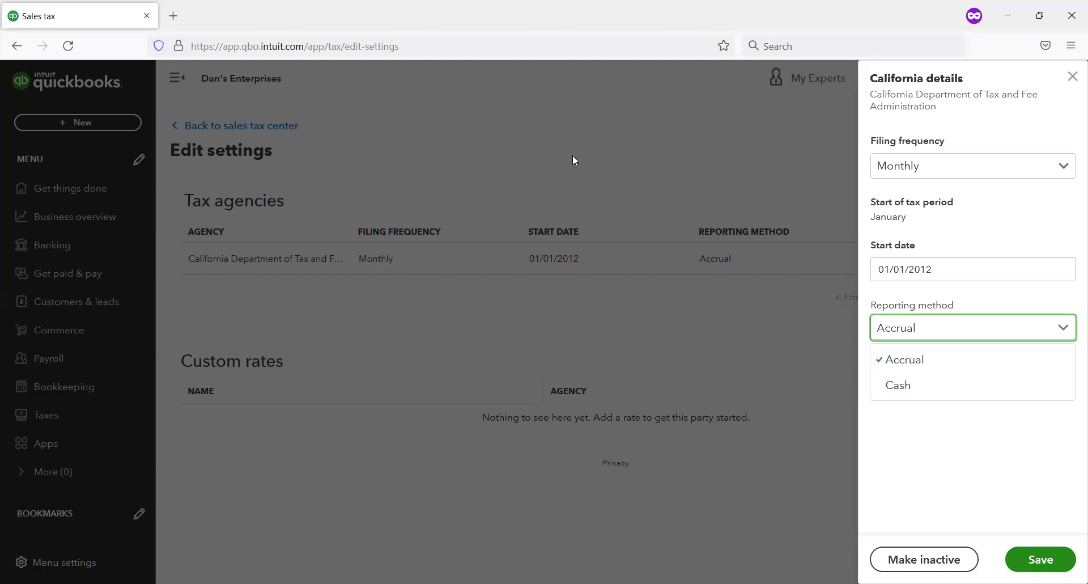
click(1012, 231)
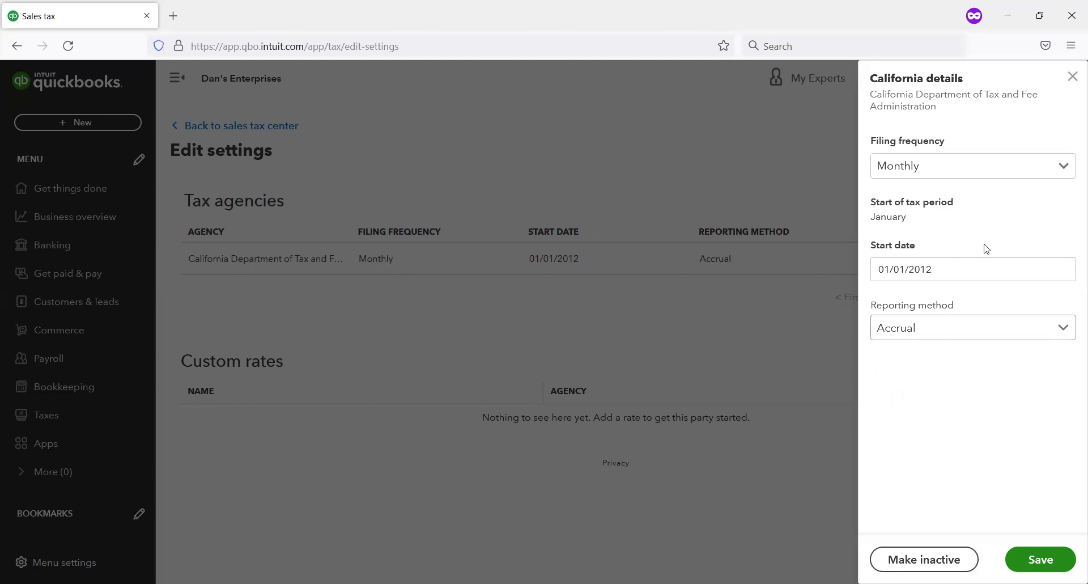
Step: Set the California agency's start date to 10/01/2012 and save the agency settings
click(954, 262)
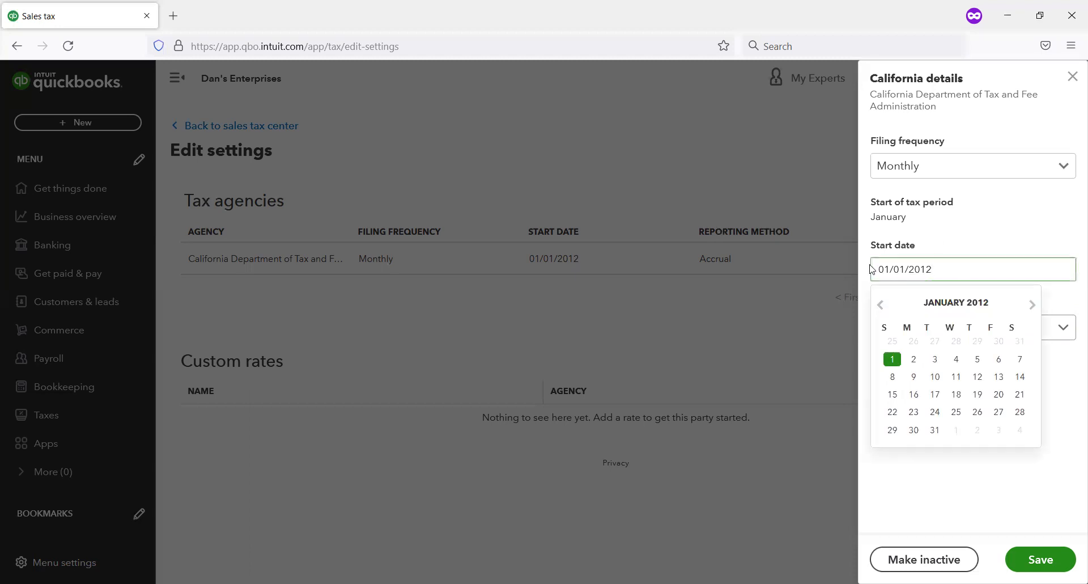
double_click(1031, 308)
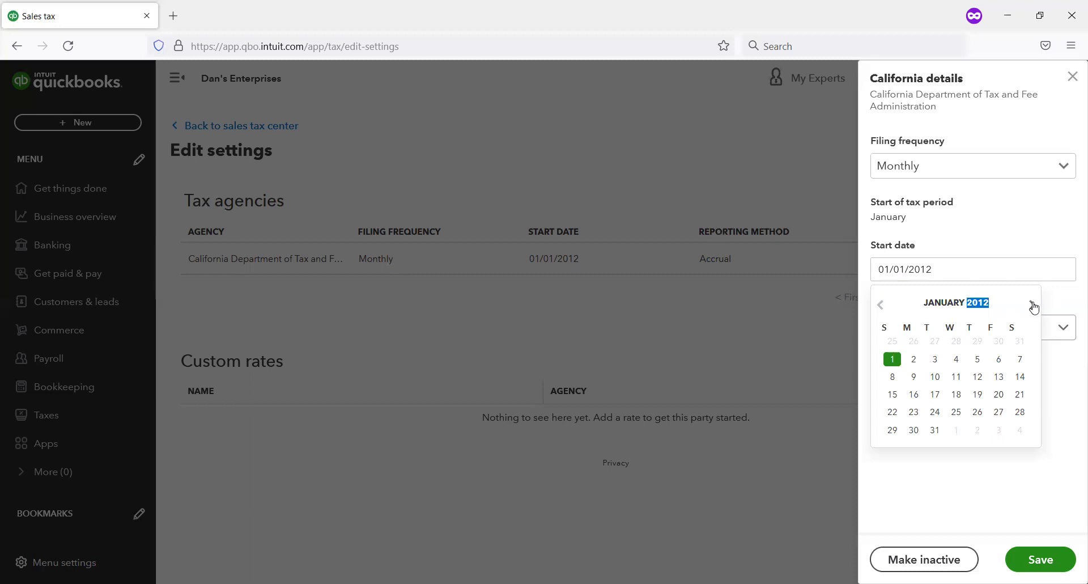
click(1033, 306)
click(1032, 305)
click(1033, 305)
click(1032, 305)
click(1033, 306)
click(1033, 306)
click(1032, 305)
click(1032, 306)
click(1032, 306)
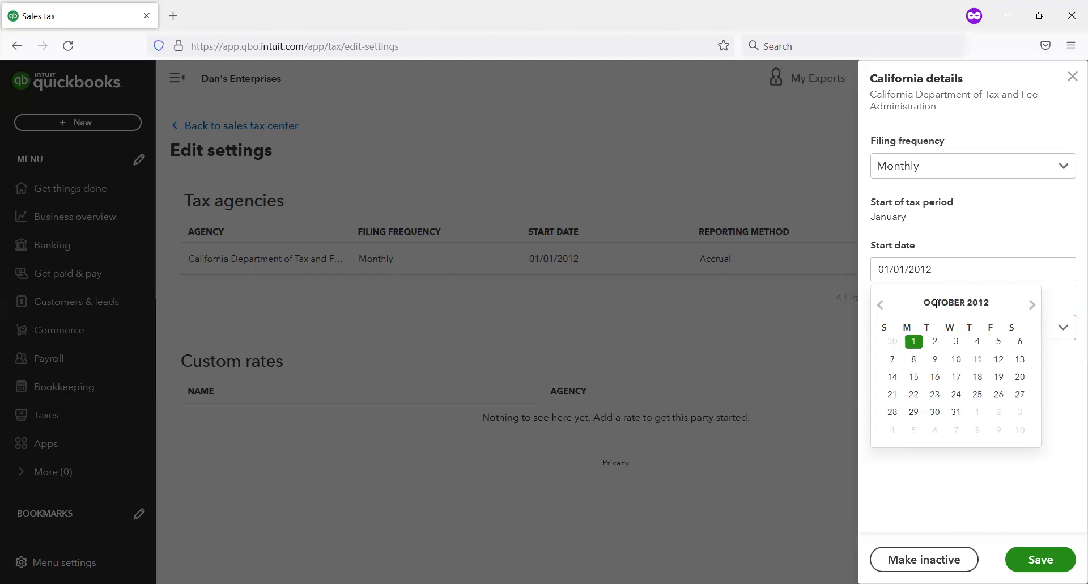
click(919, 350)
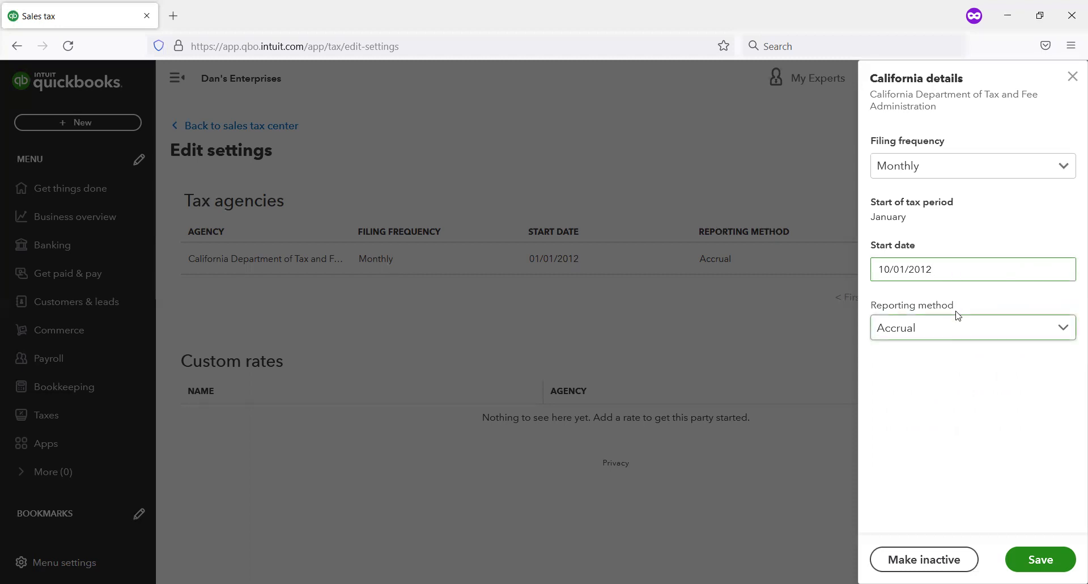
click(949, 269)
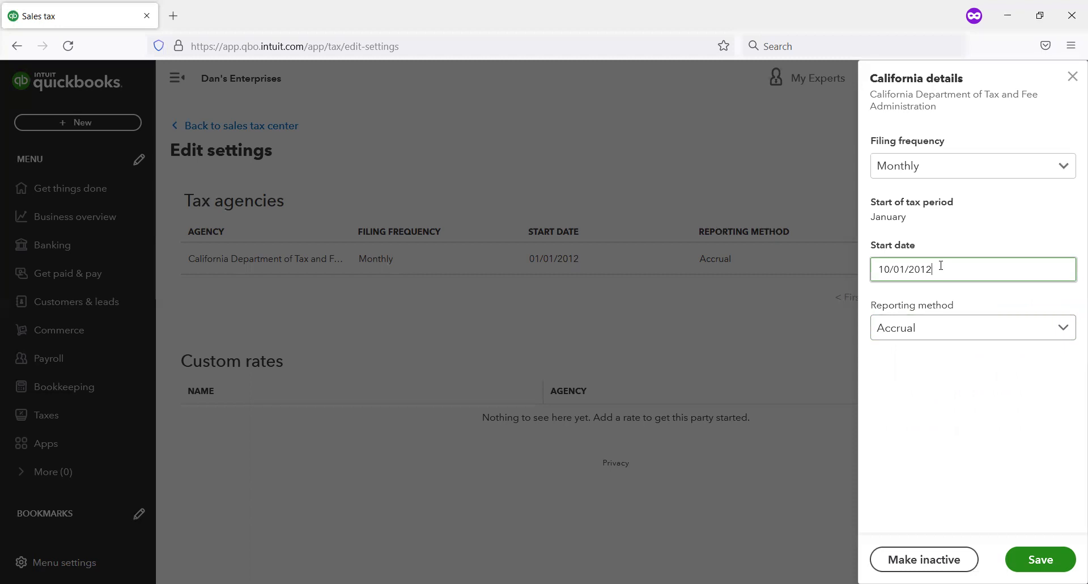
click(1052, 560)
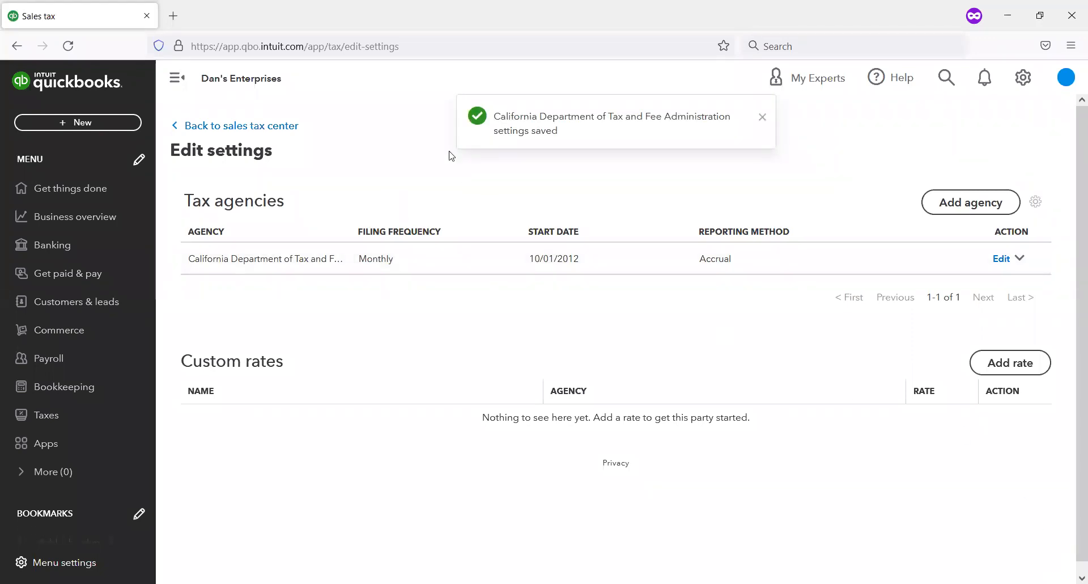
Step: Return to the sales tax center and examine the periods, due dates, amounts and statuses of this year's California returns
key(ctrl+shift+d)
drag(318, 141, 172, 109)
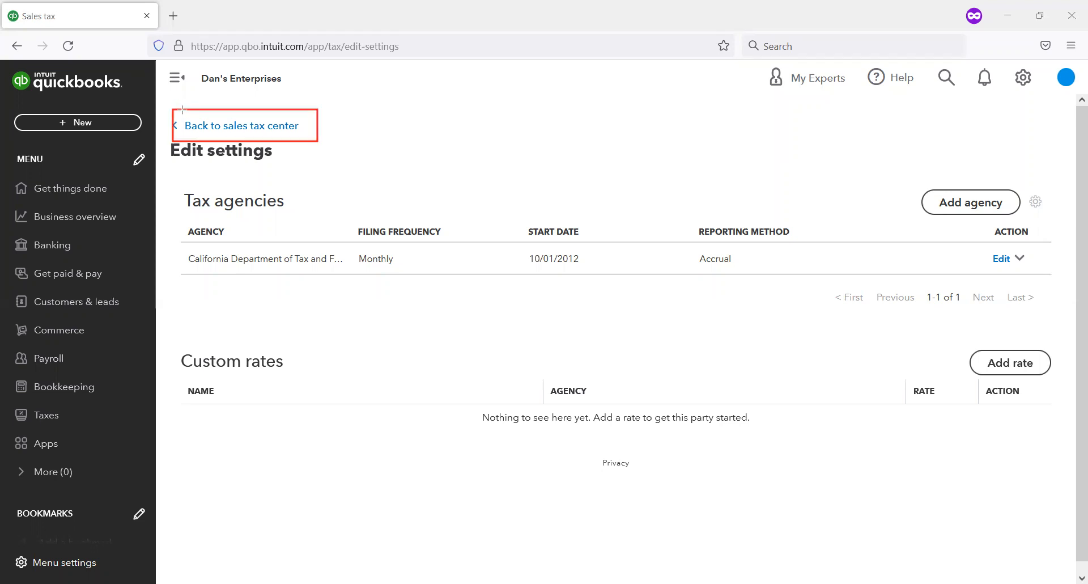
click(253, 130)
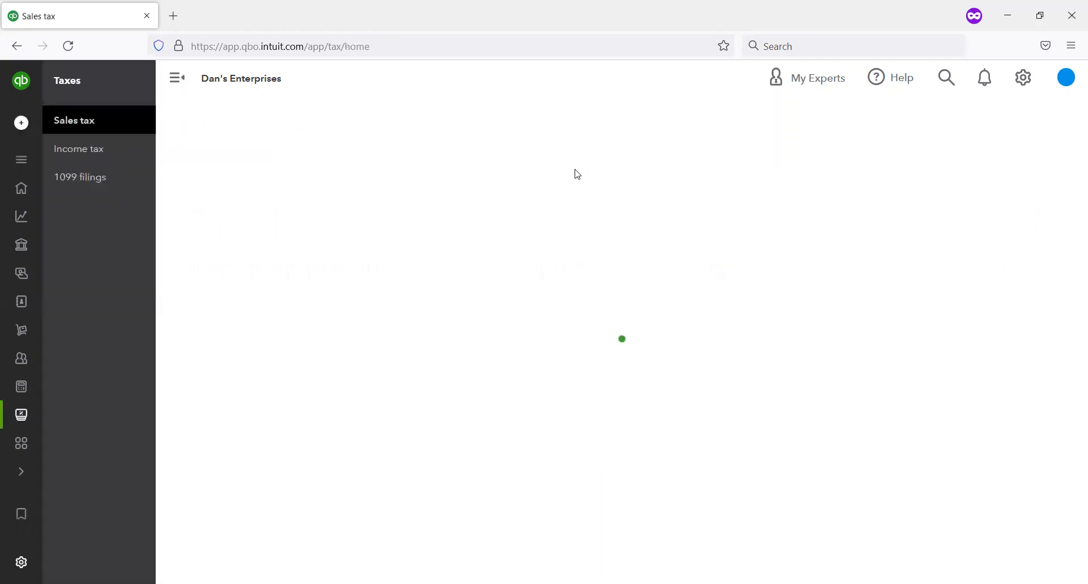
scroll(544, 216, down, 3)
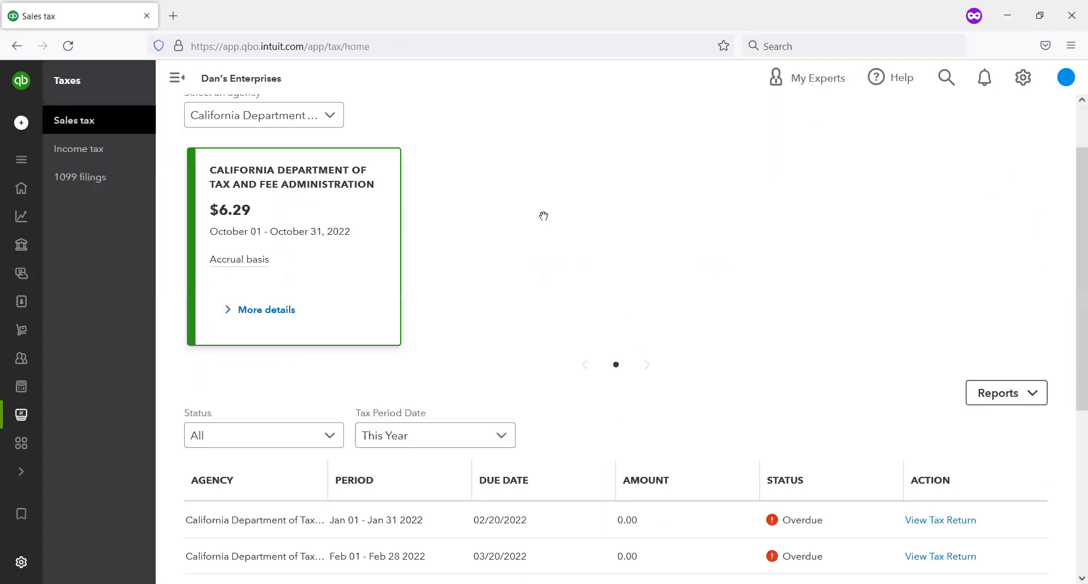
scroll(543, 216, down, 3)
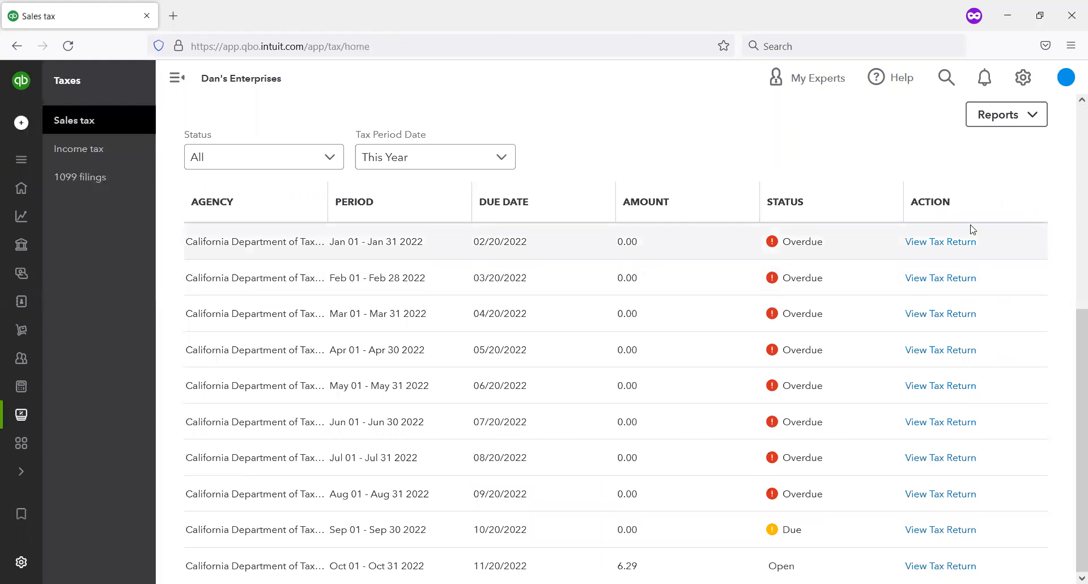
scroll(848, 267, up, 5)
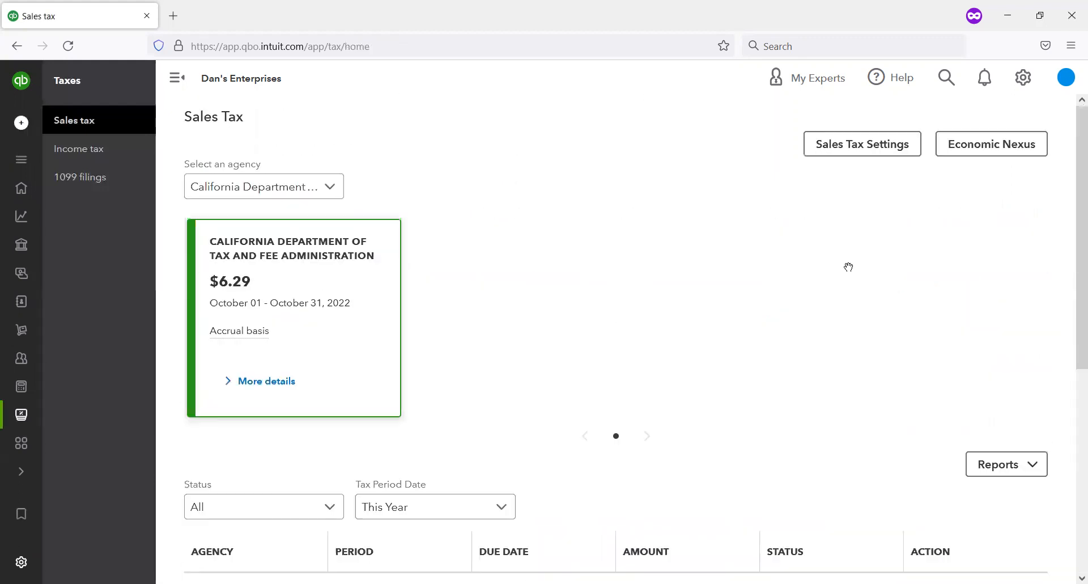
scroll(838, 296, down, 3)
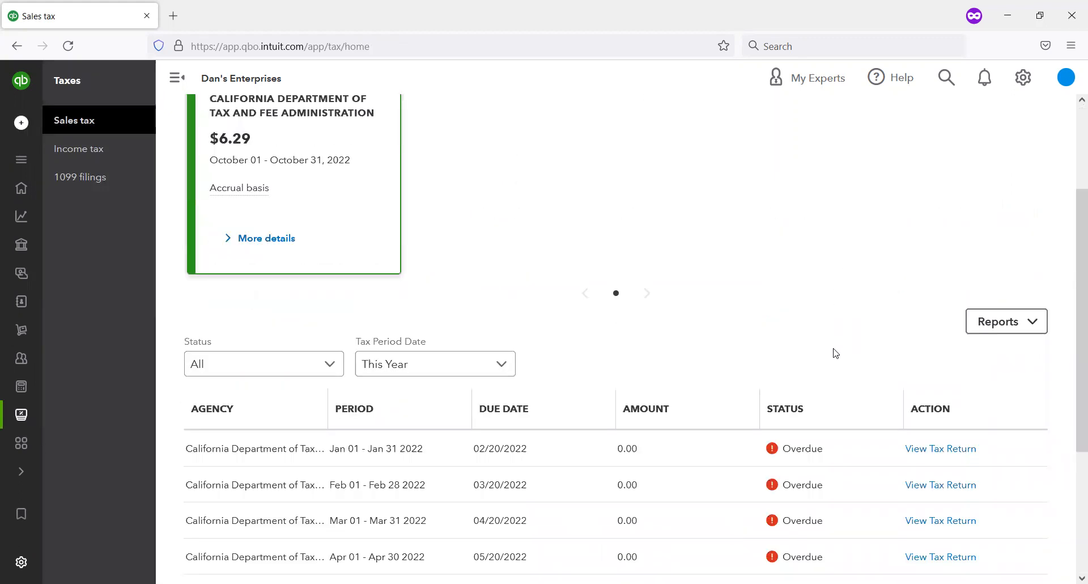
scroll(830, 388, down, 3)
scroll(819, 376, down, 1)
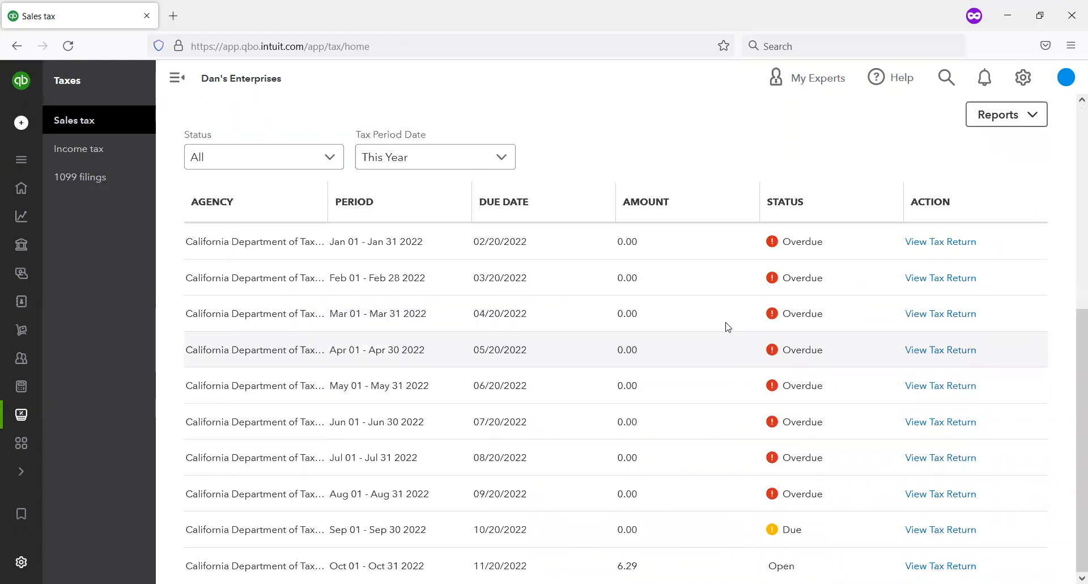
scroll(621, 199, up, 3)
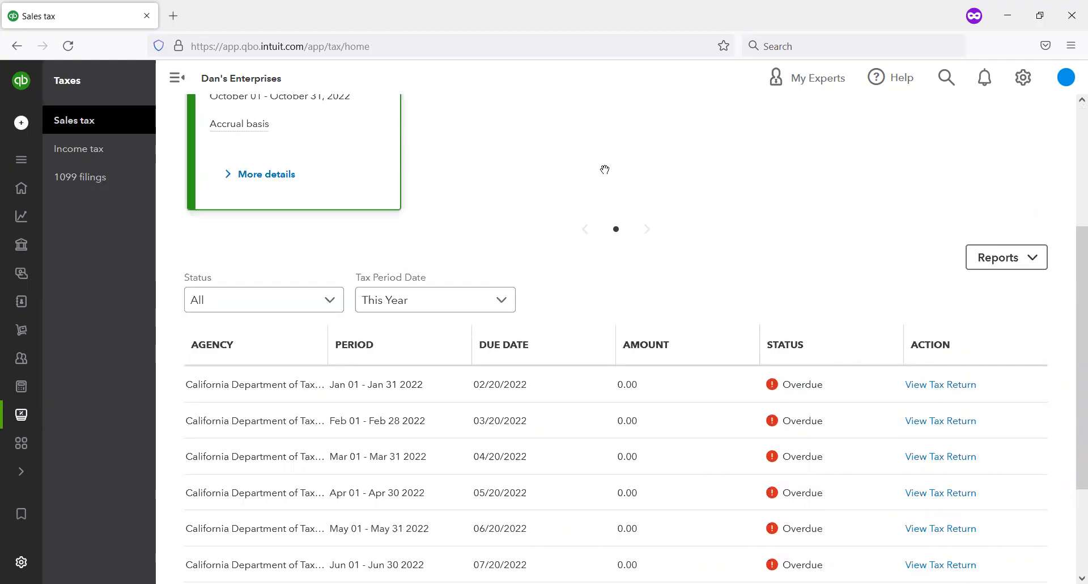
scroll(560, 319, up, 3)
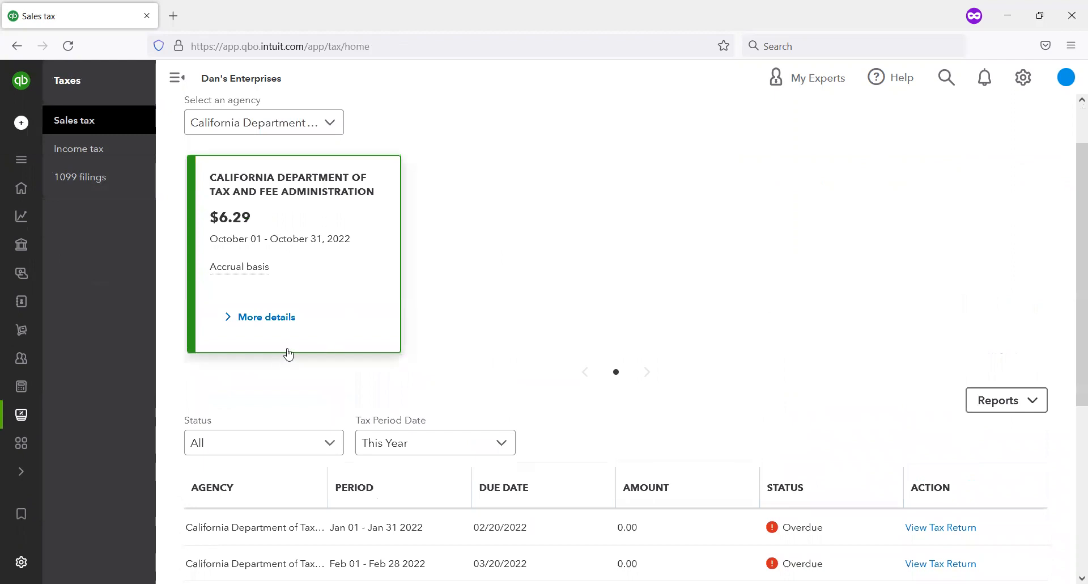
scroll(440, 382, down, 5)
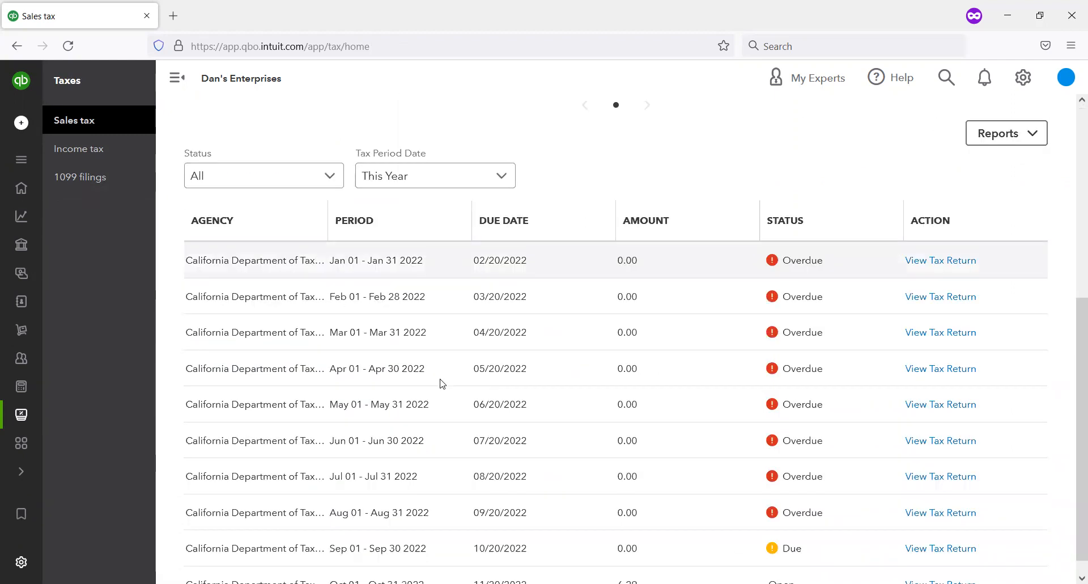
scroll(442, 383, down, 1)
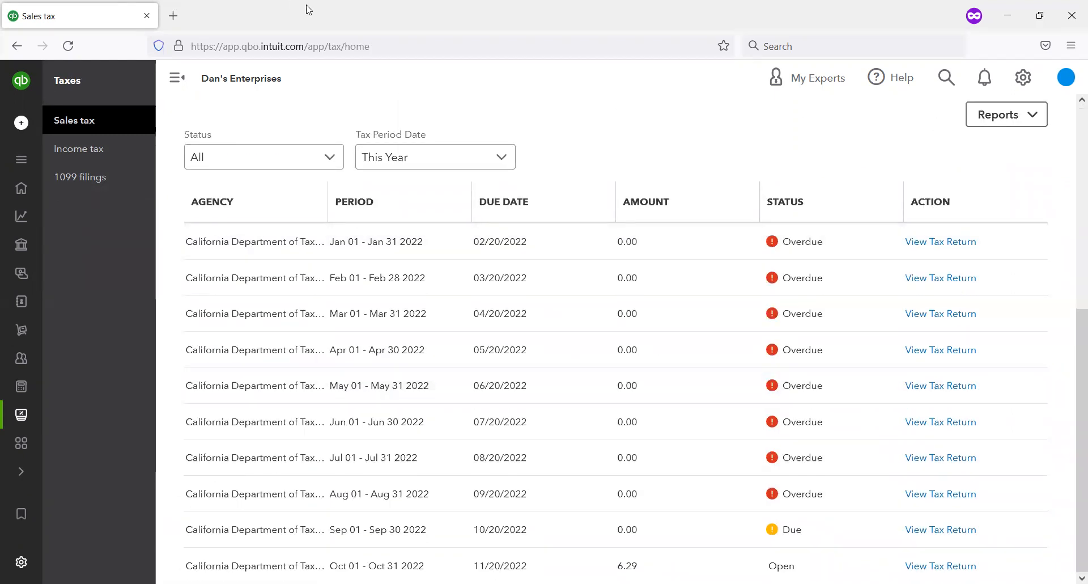
Step: Reload the Sales Tax page and recheck the list of California returns and its tax period filter
click(69, 51)
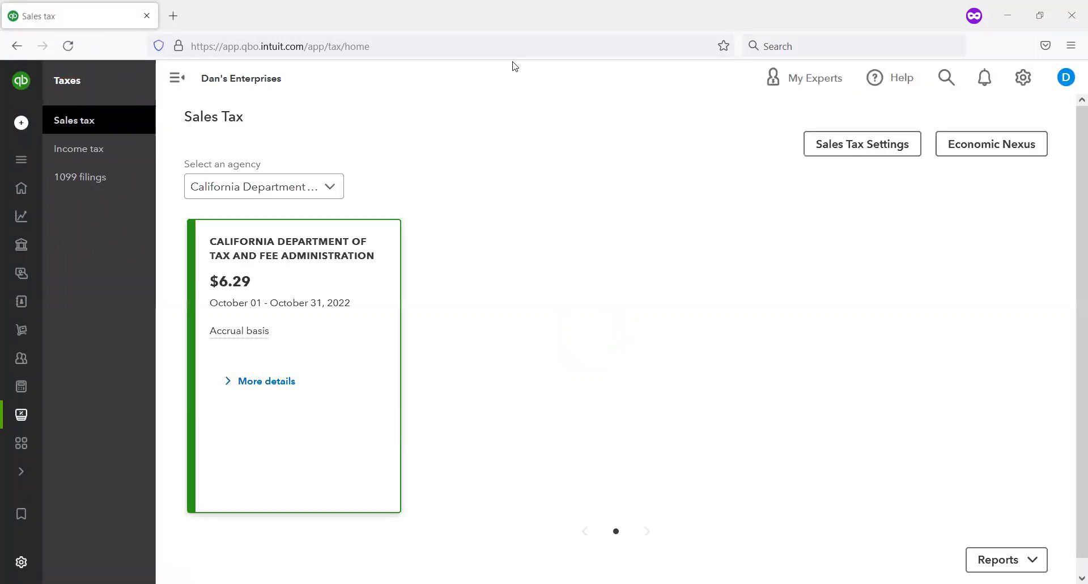
scroll(571, 202, down, 8)
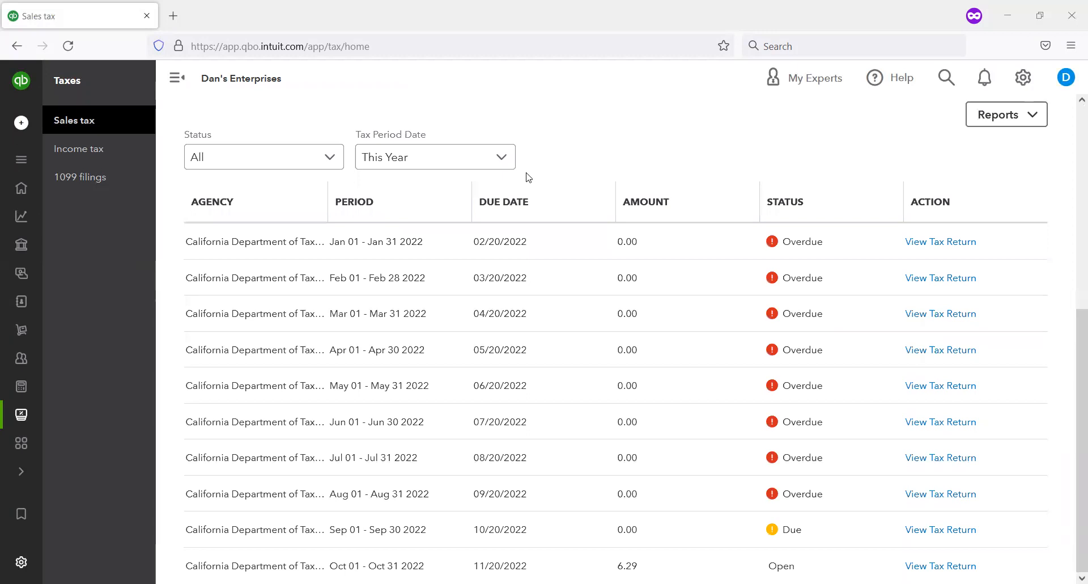
scroll(575, 159, up, 4)
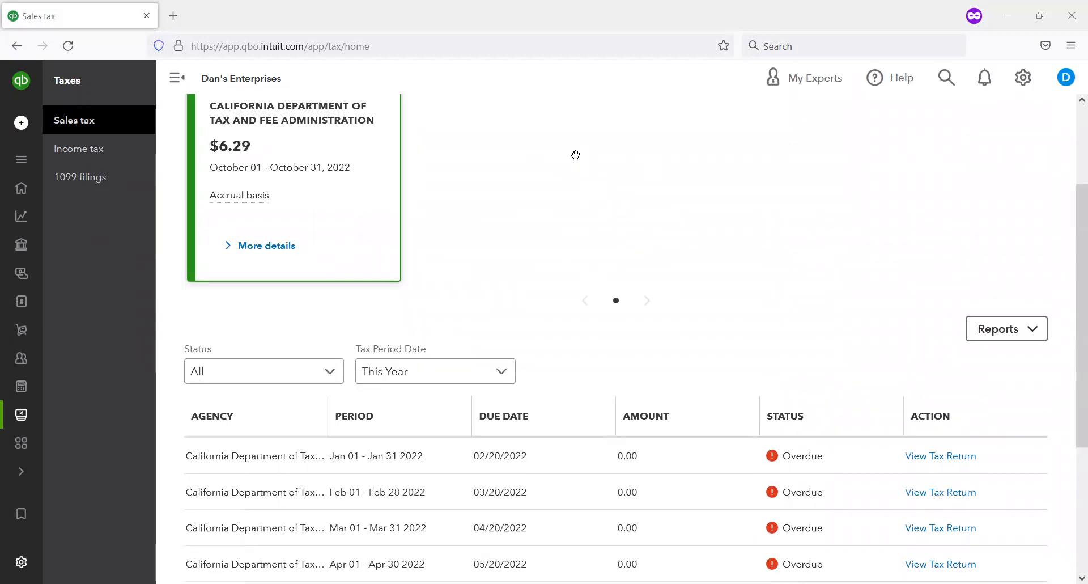
scroll(572, 159, up, 2)
scroll(555, 203, down, 1)
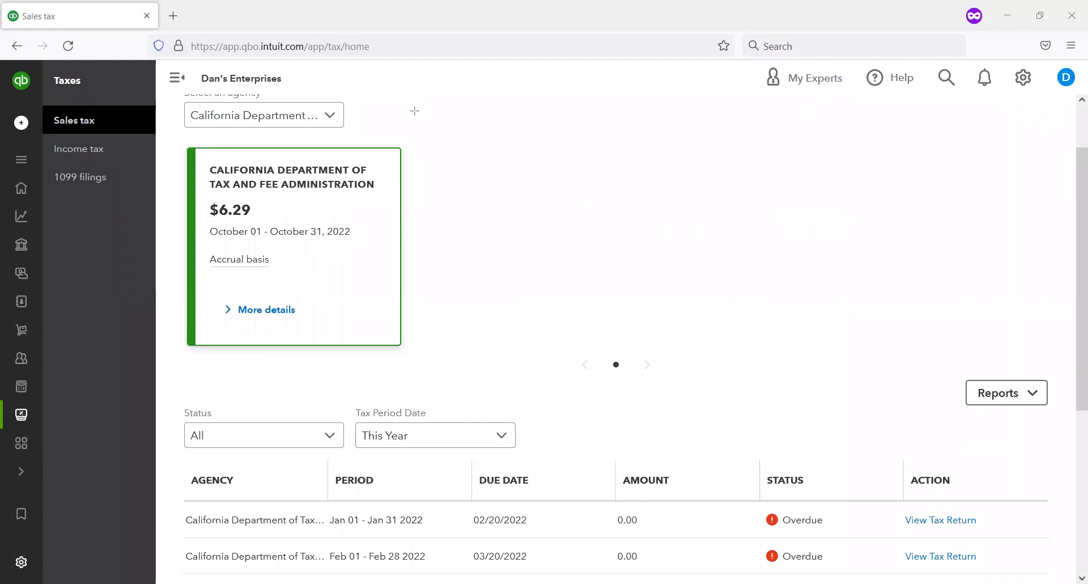
drag(350, 397, 531, 468)
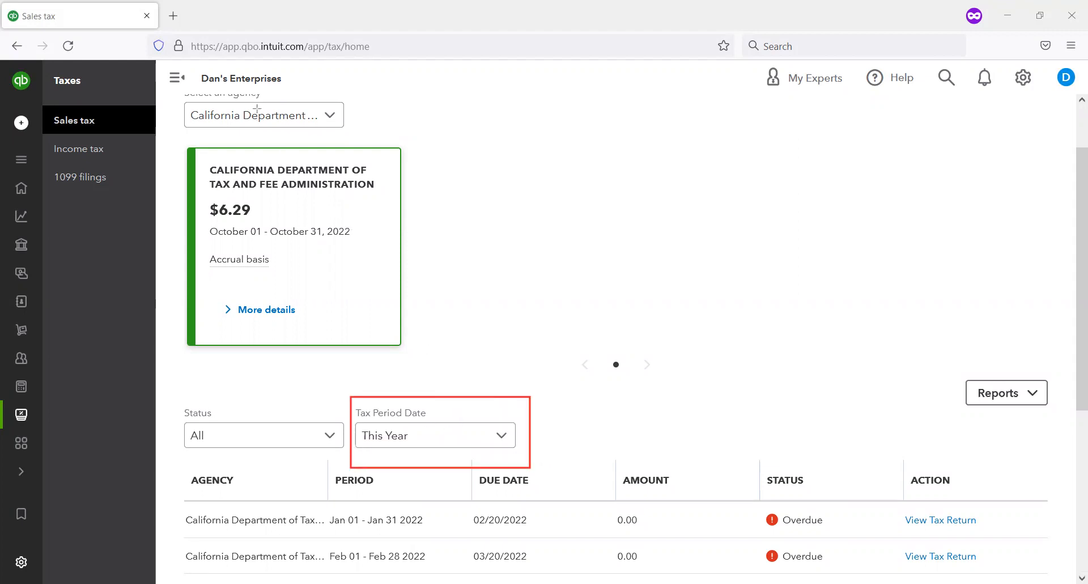
Step: Filter the California tax returns to the This Month period and examine the listed return
click(503, 437)
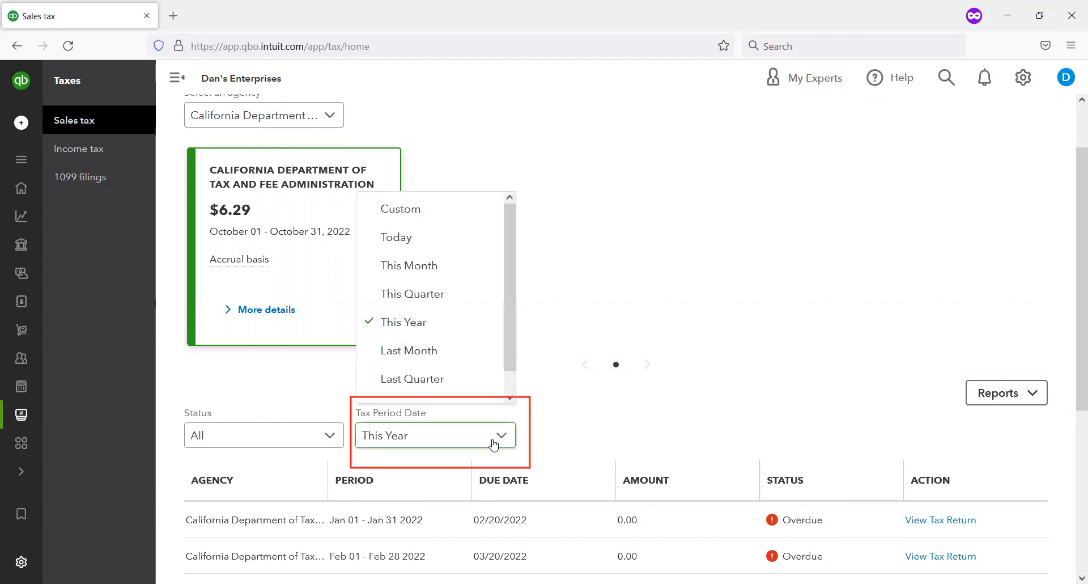
click(437, 266)
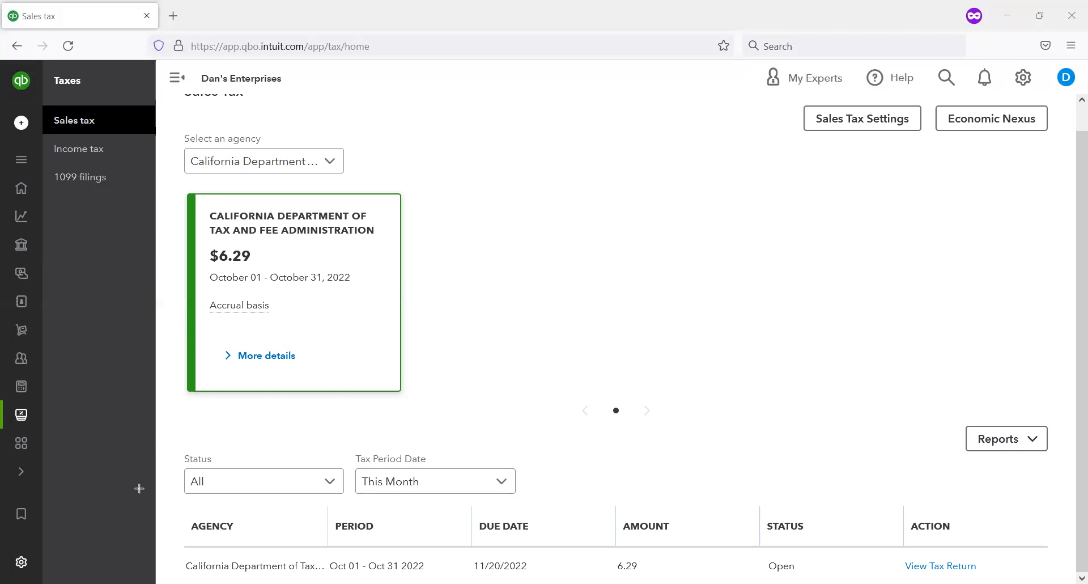
mouse_move(171, 539)
mouse_down()
mouse_move(271, 550)
mouse_move(322, 580)
mouse_move(1087, 583)
mouse_move(1004, 583)
mouse_up()
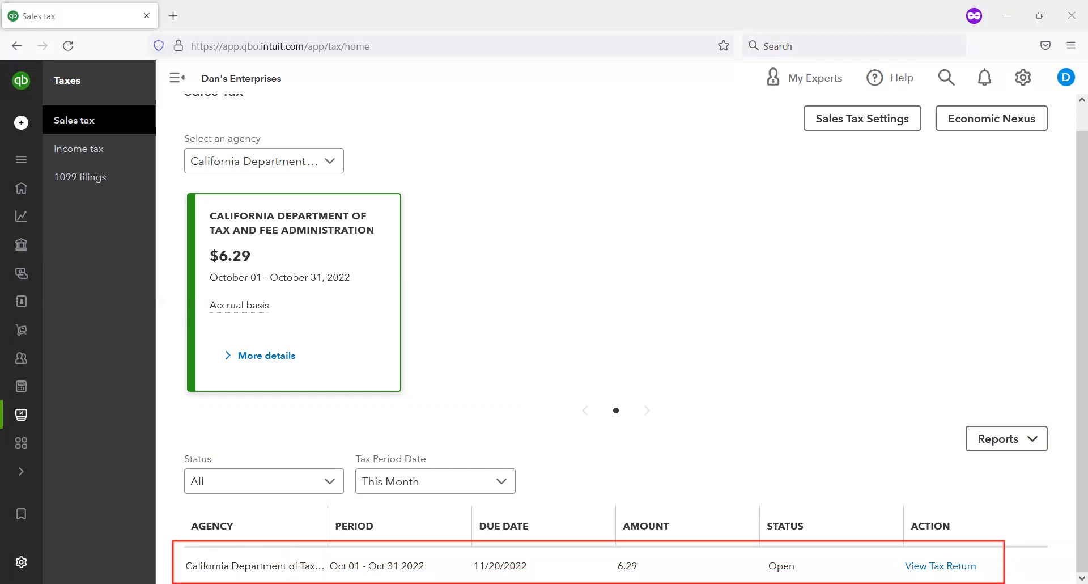
drag(344, 437, 534, 503)
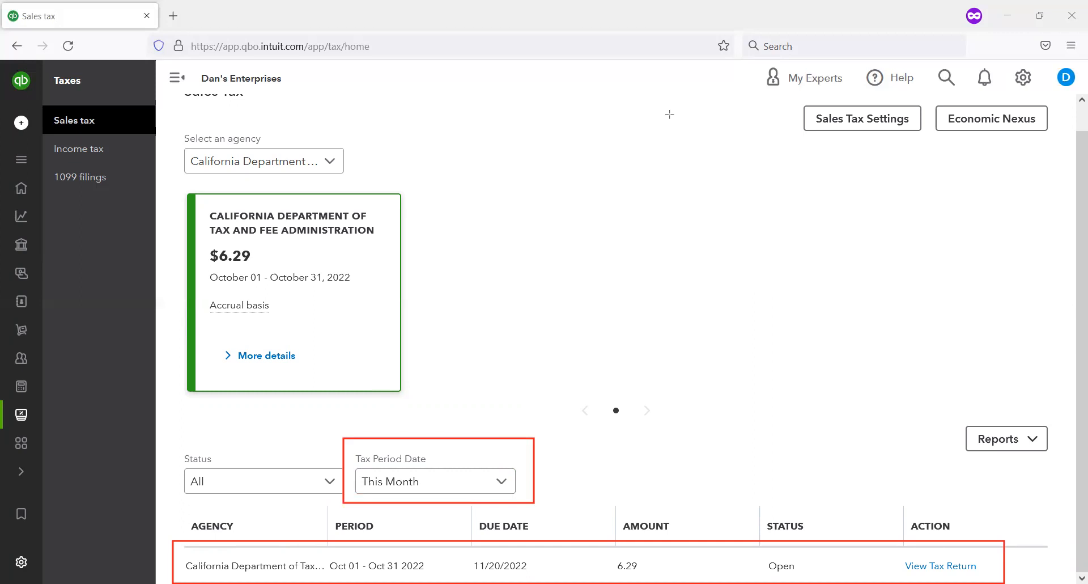
key(e)
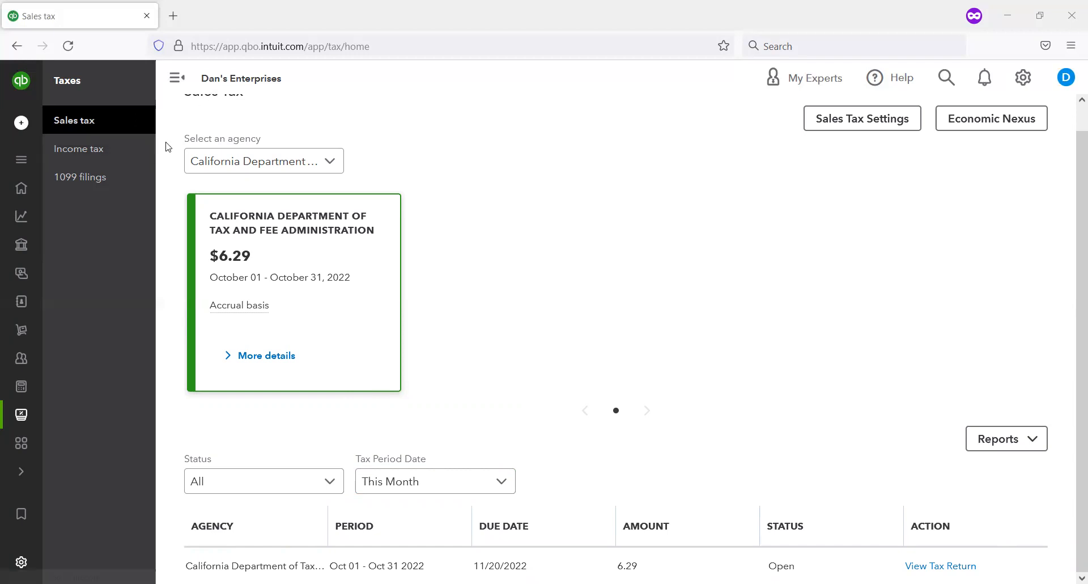
Step: Browse the other tax period options, reload the Sales Tax page and review this year's California returns
click(512, 488)
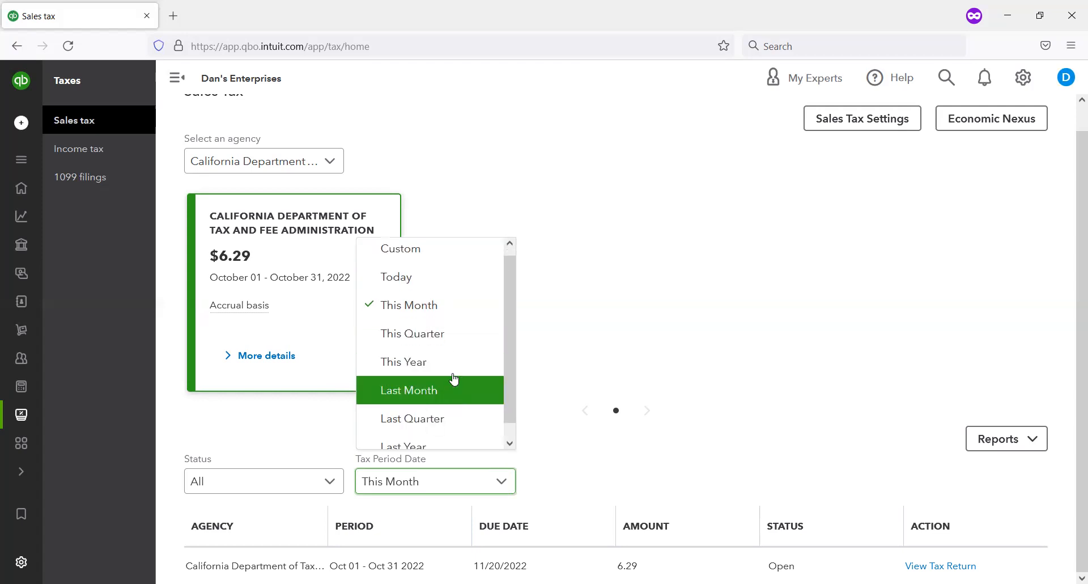
scroll(451, 359, down, 1)
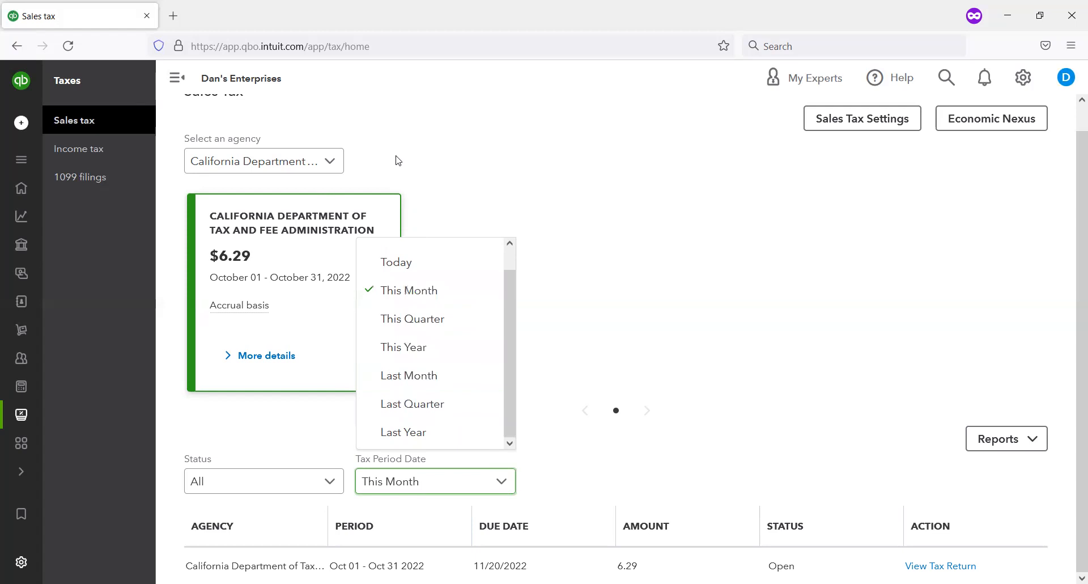
scroll(395, 161, up, 1)
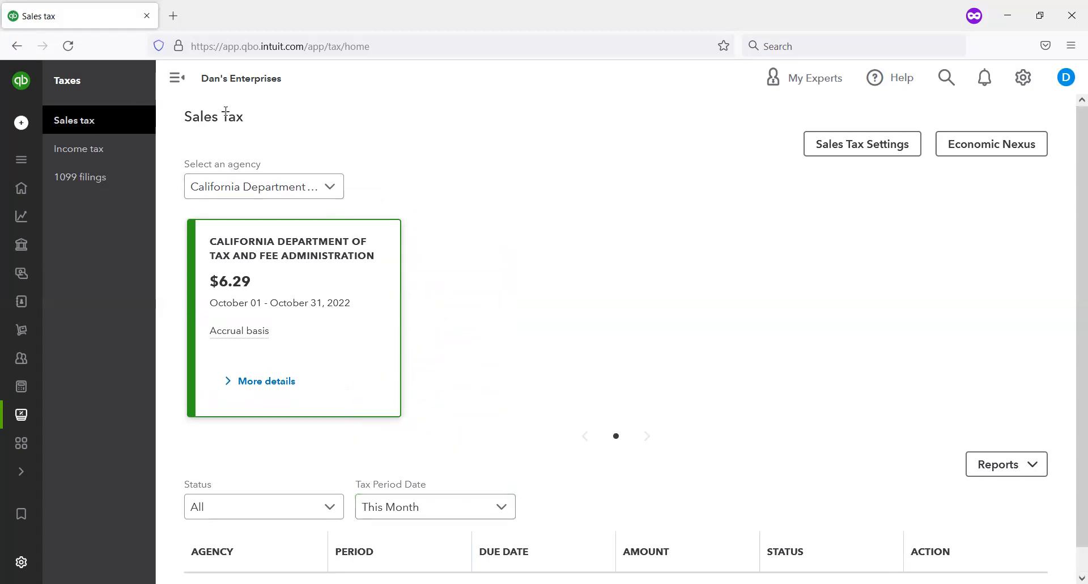
click(82, 122)
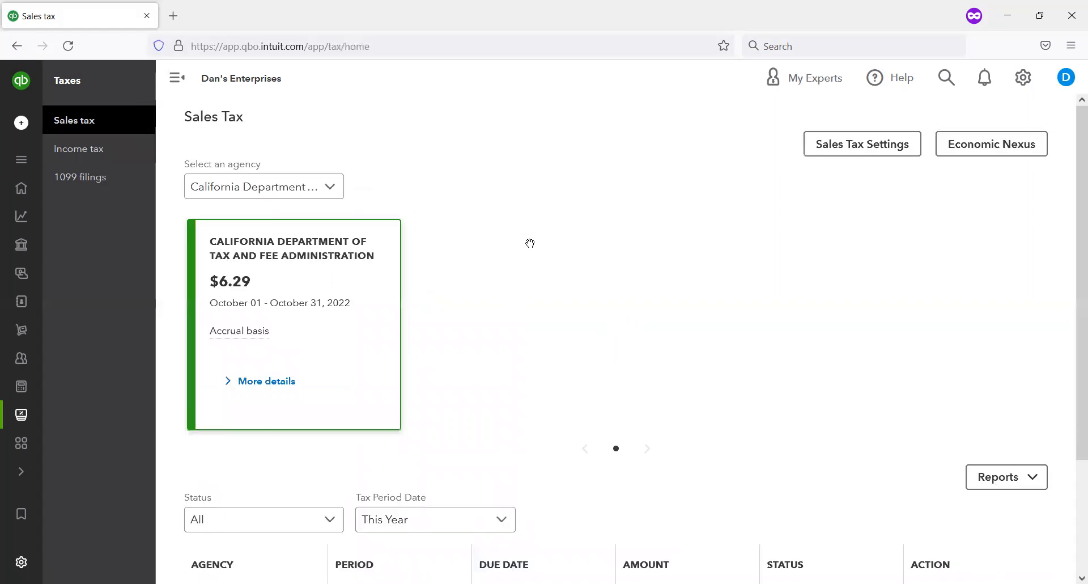
scroll(531, 244, down, 5)
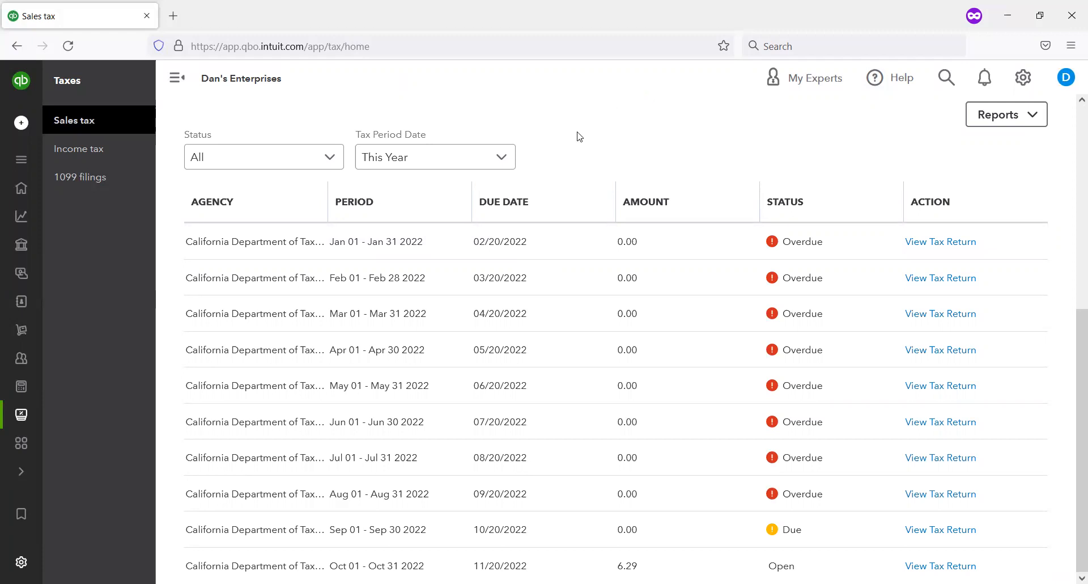
scroll(538, 176, up, 6)
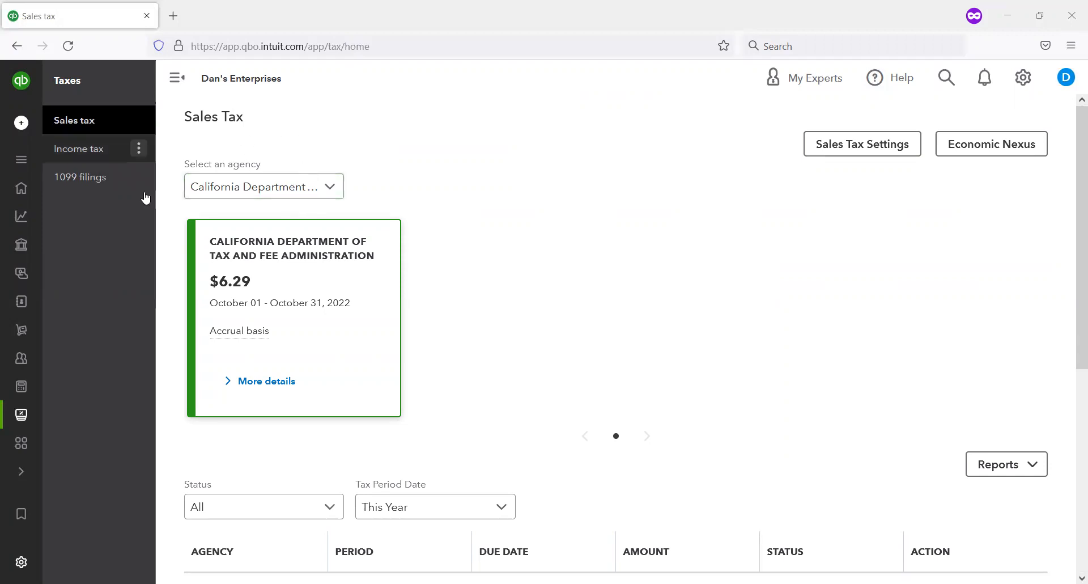
Step: Open the Customers page and bring up the Get paid & pay section's pages
mouse_move(31, 255)
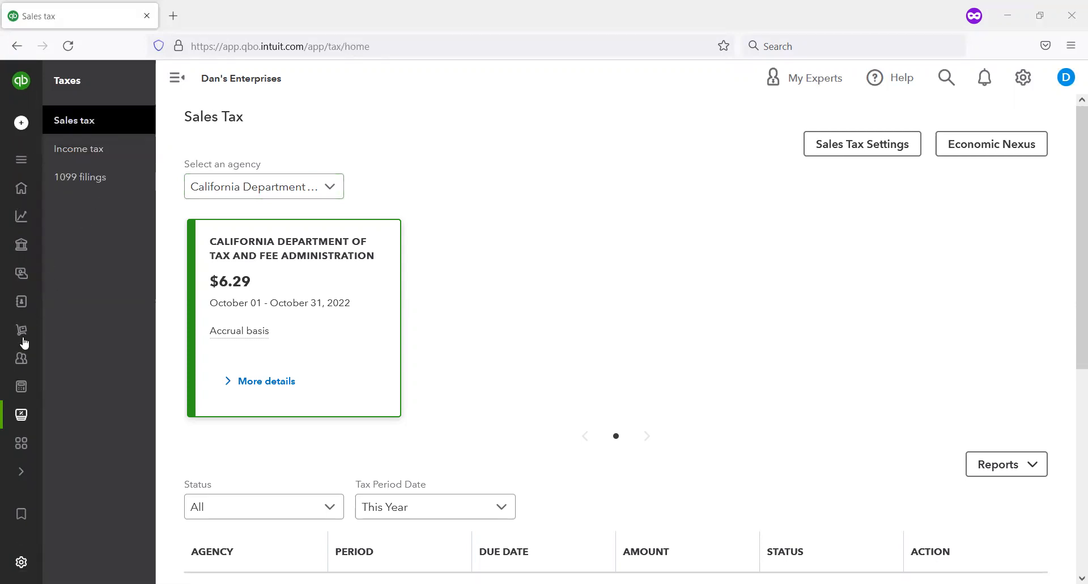
mouse_move(22, 329)
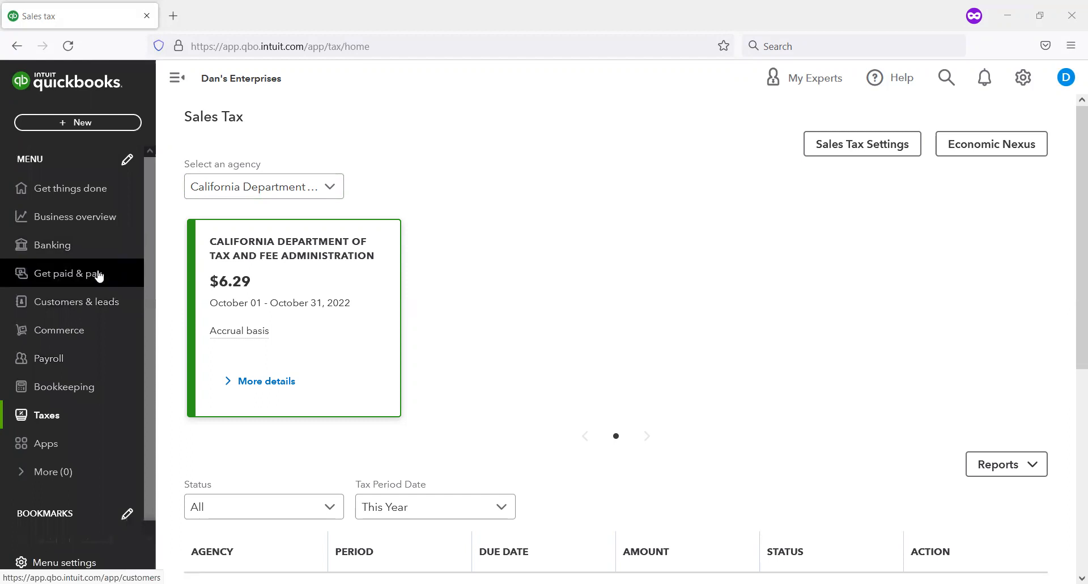
click(77, 303)
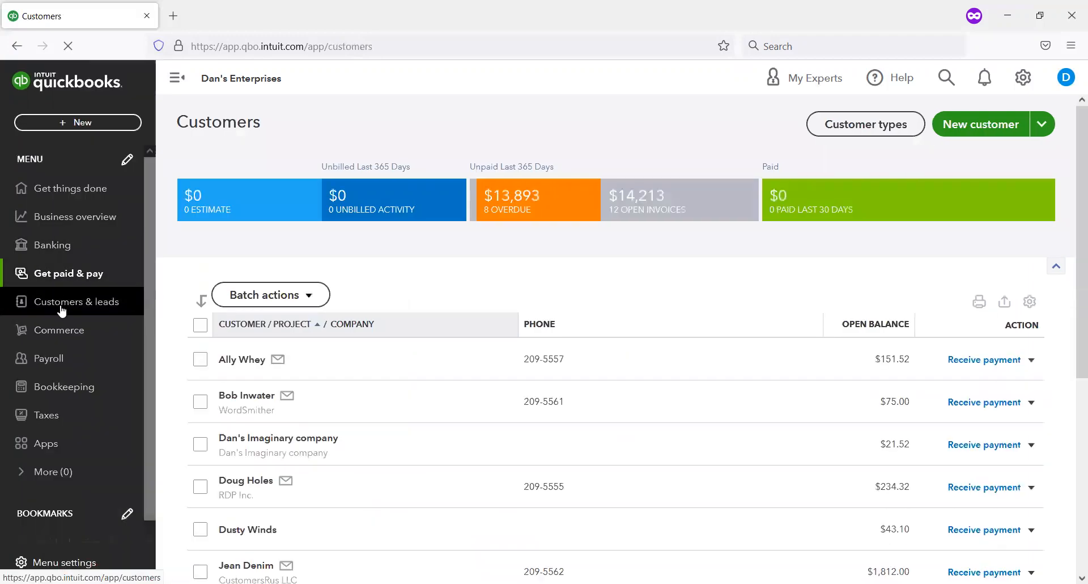
click(61, 306)
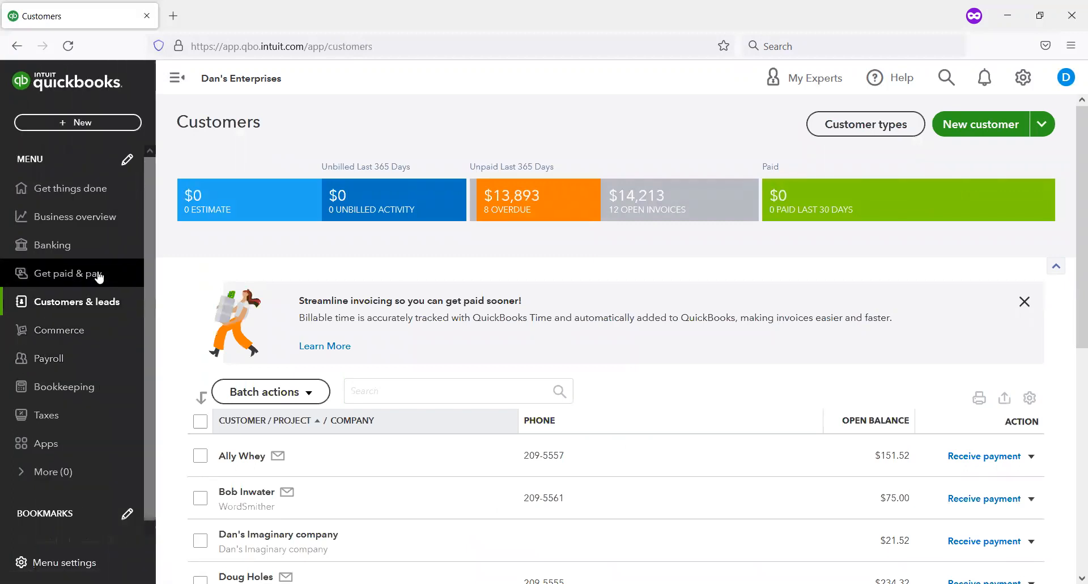
click(98, 276)
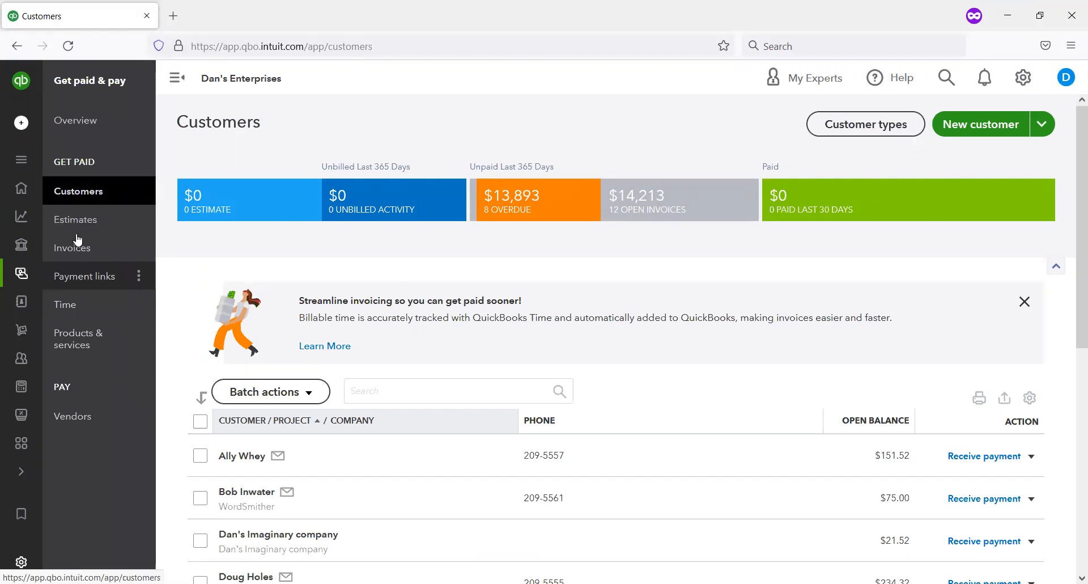
Step: Go to the Estimates page and start a new estimate
mouse_move(102, 233)
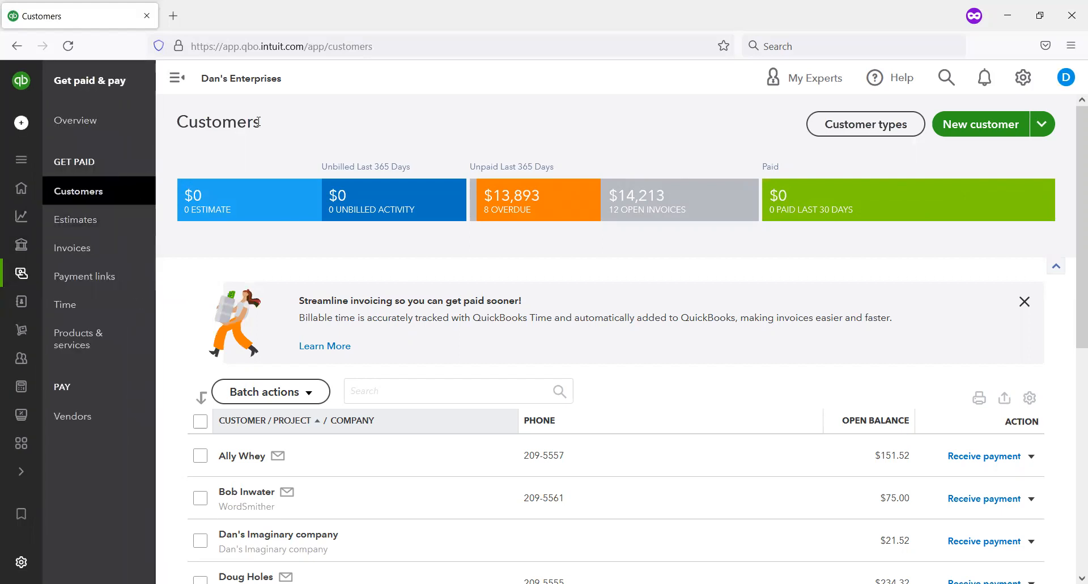
drag(43, 205, 132, 243)
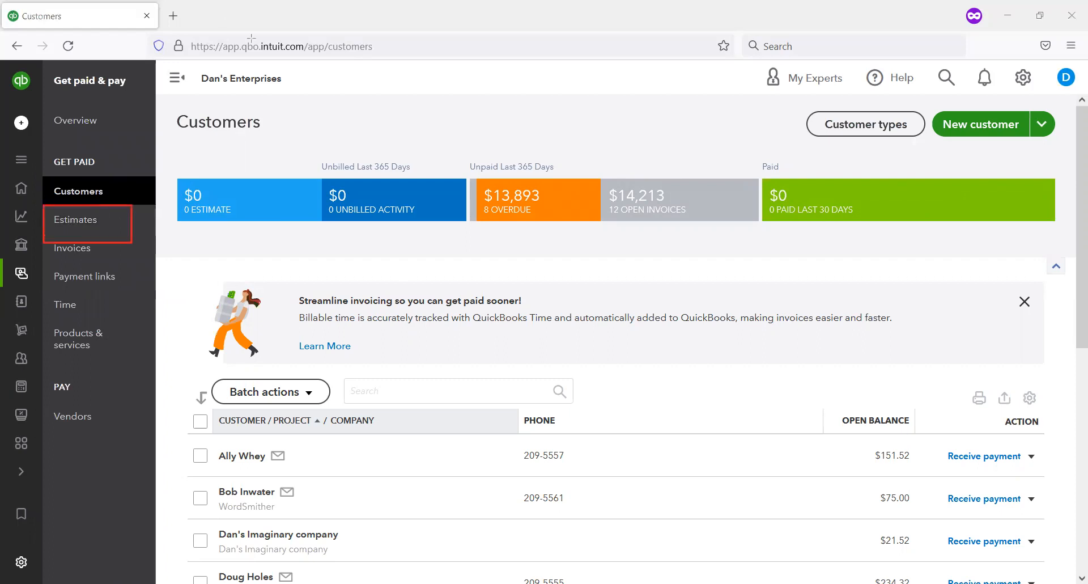
click(65, 223)
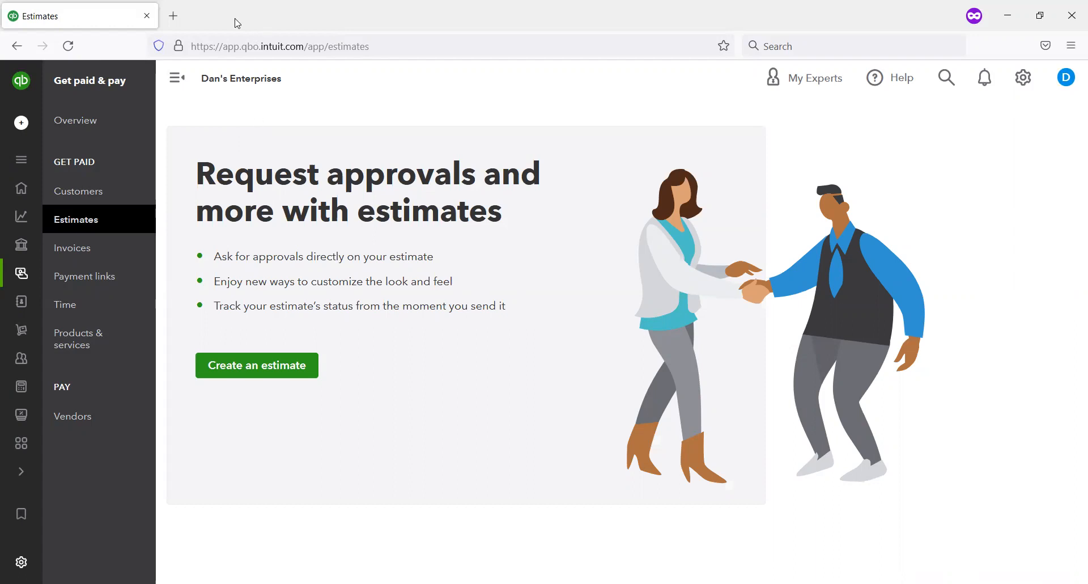
click(257, 365)
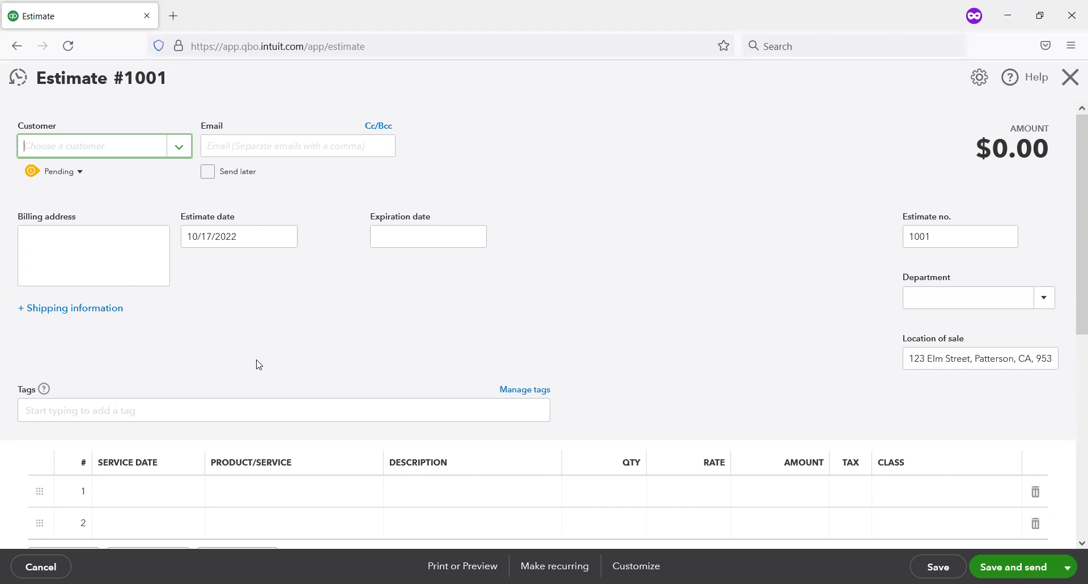
Step: Add a new customer from within the estimate and enter the customer's first and last name
click(181, 148)
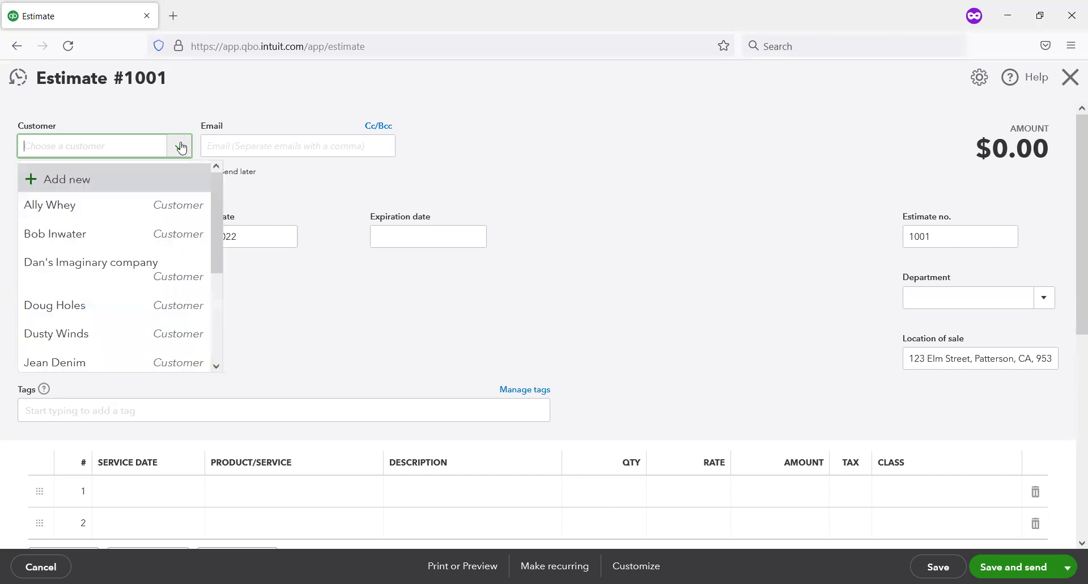
click(63, 183)
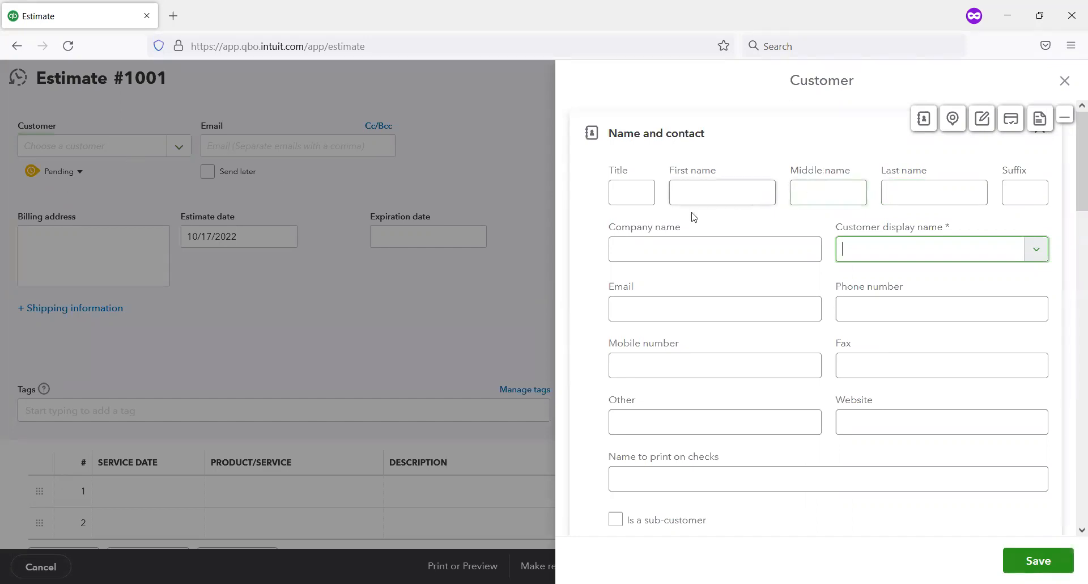
click(686, 191)
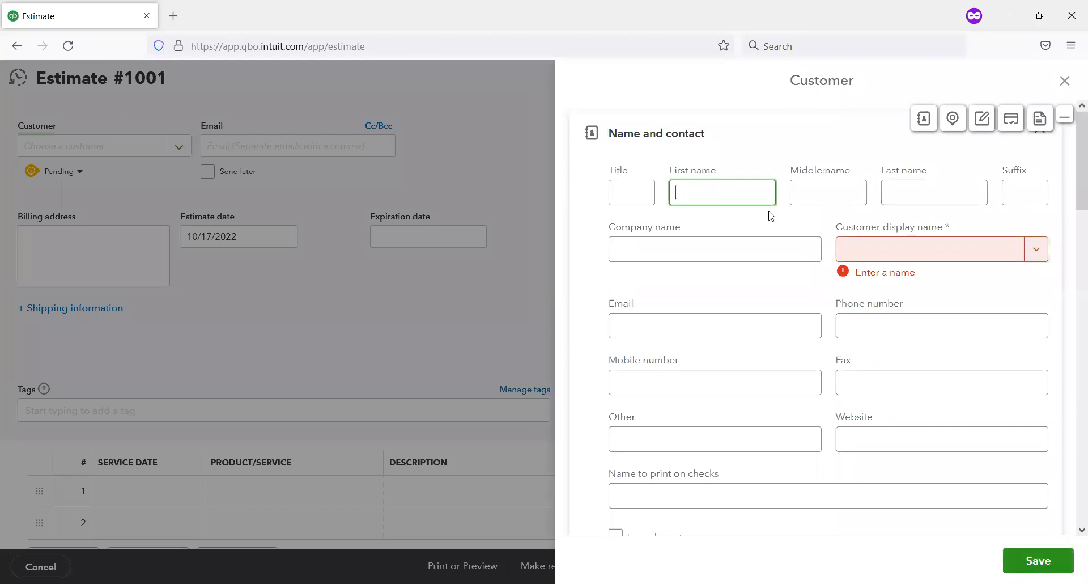
text(Mary)
key(Tab)
key(Tab)
text(Johnson)
key(Tab)
click(737, 250)
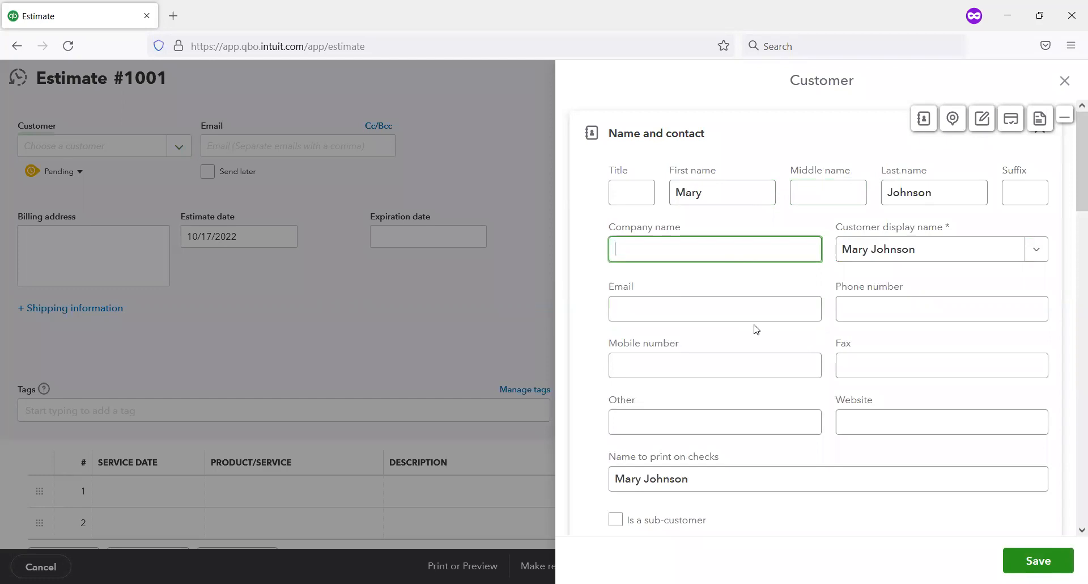
Step: Fill in the new customer's billing street address, city, state and ZIP code
scroll(752, 327, down, 3)
scroll(751, 327, down, 3)
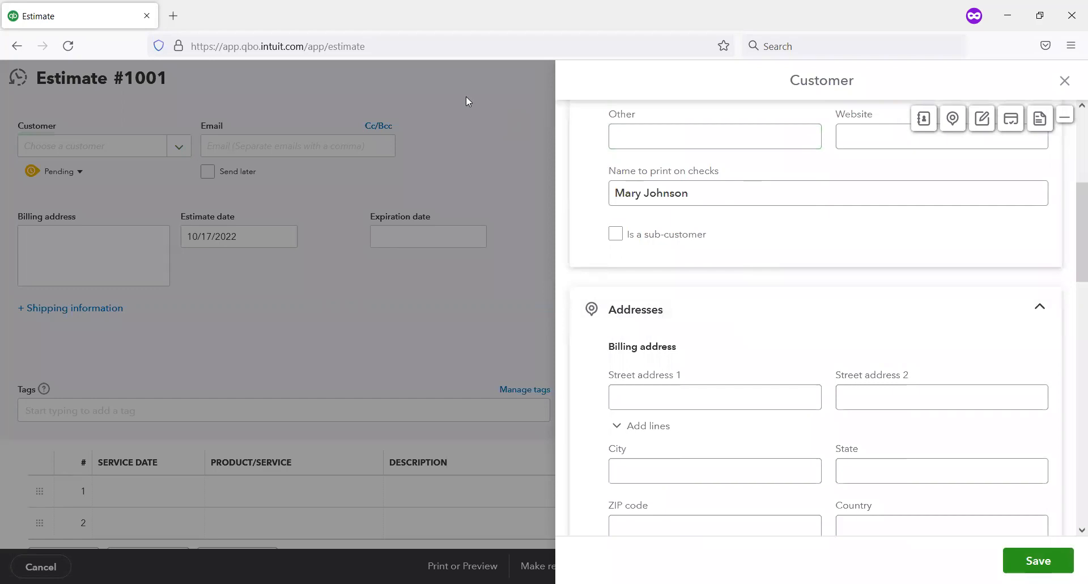
mouse_move(608, 217)
mouse_down()
mouse_move(737, 243)
mouse_move(735, 256)
mouse_up()
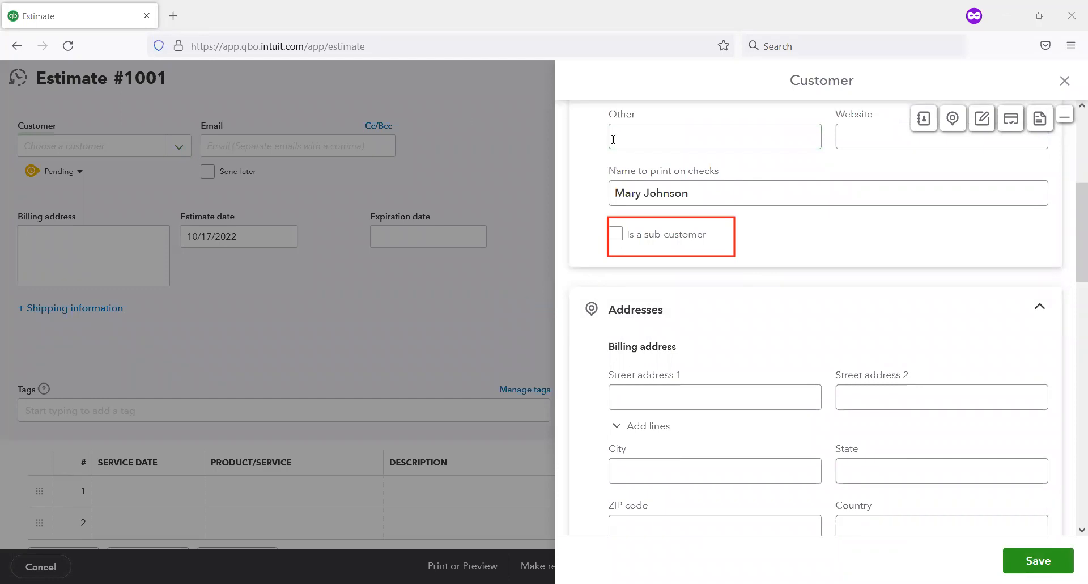
click(680, 402)
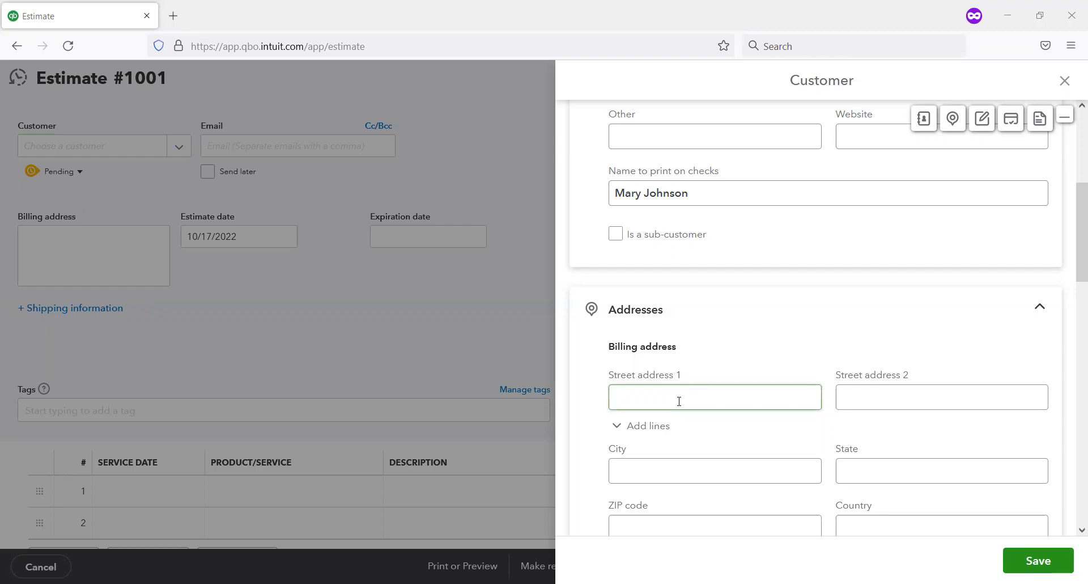
text(123 )
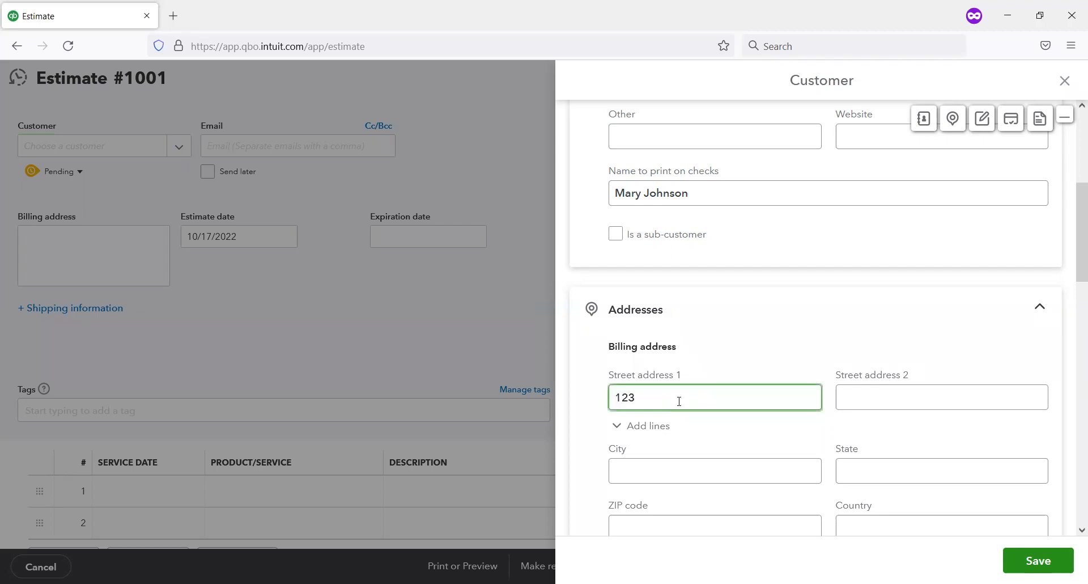
text(Oak Street)
click(675, 470)
text(Patterson)
key(Tab)
text(Ca)
key(Tab)
text(95363)
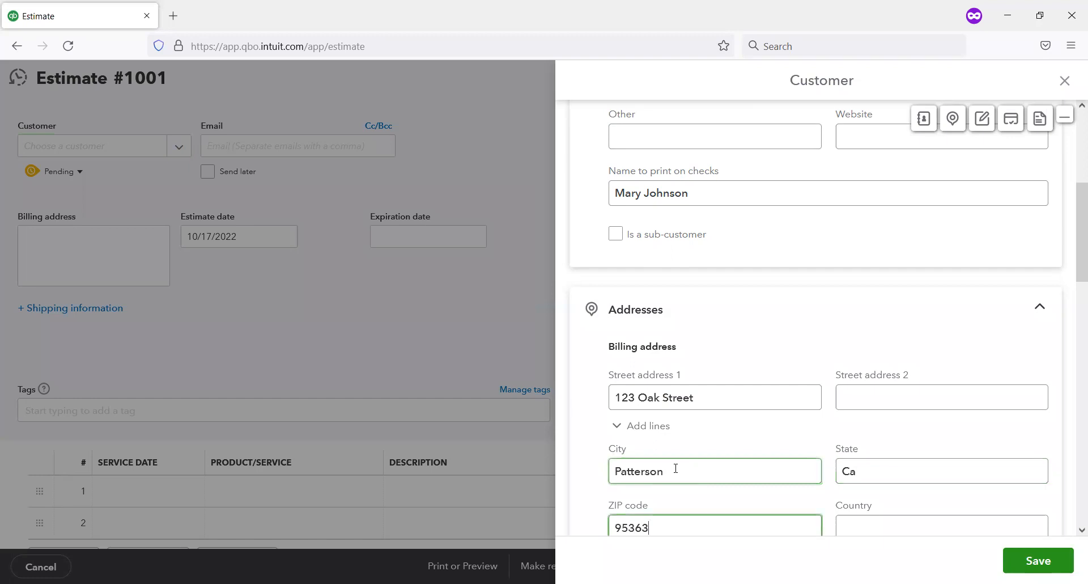
Step: Check that shipping matches the billing address, save the new customer to the estimate and verify it in the customer list
scroll(760, 419, down, 3)
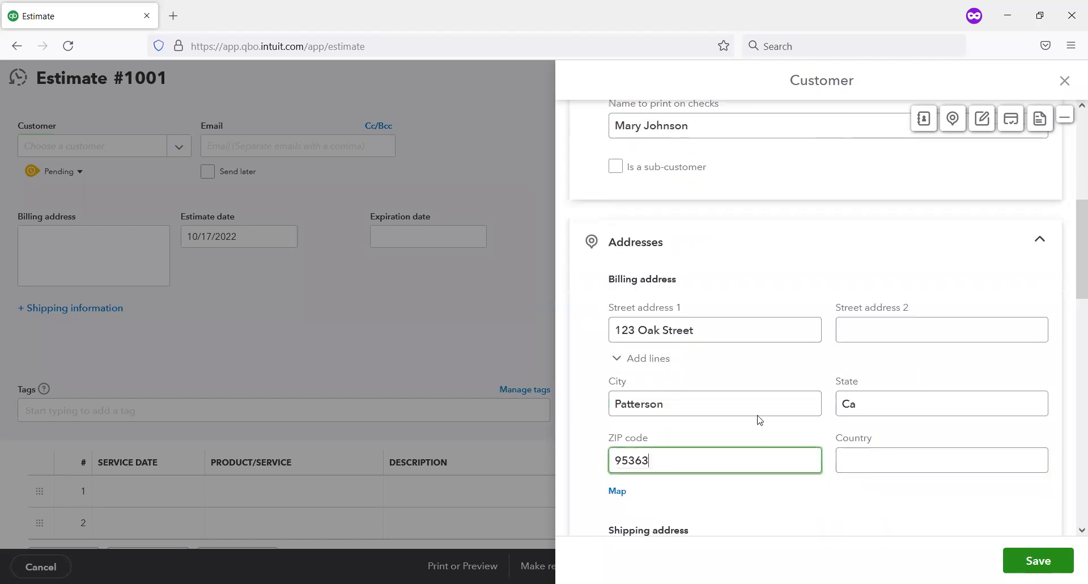
scroll(760, 420, down, 1)
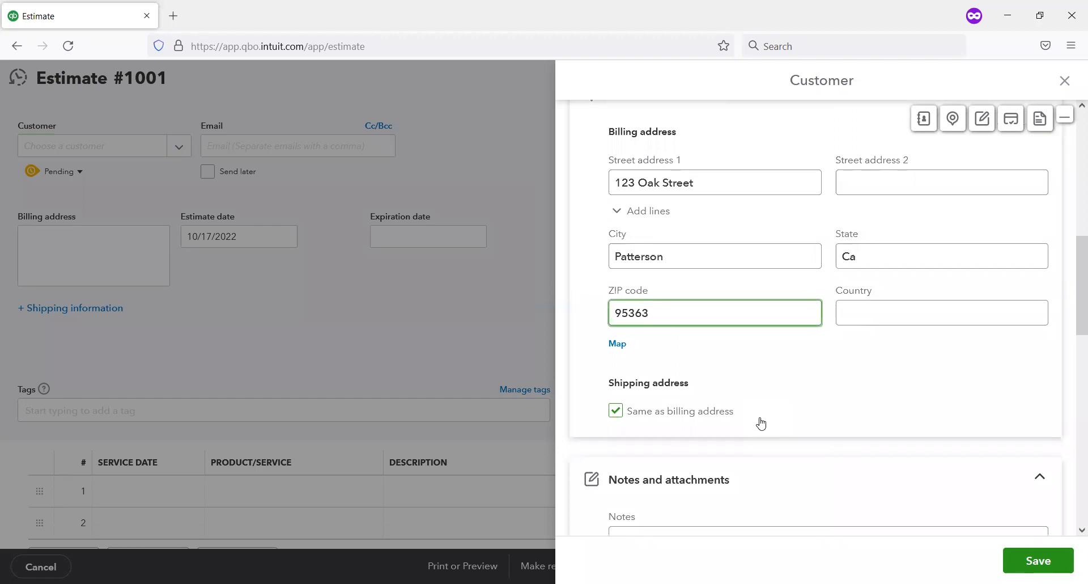
scroll(760, 422, down, 1)
scroll(754, 396, down, 1)
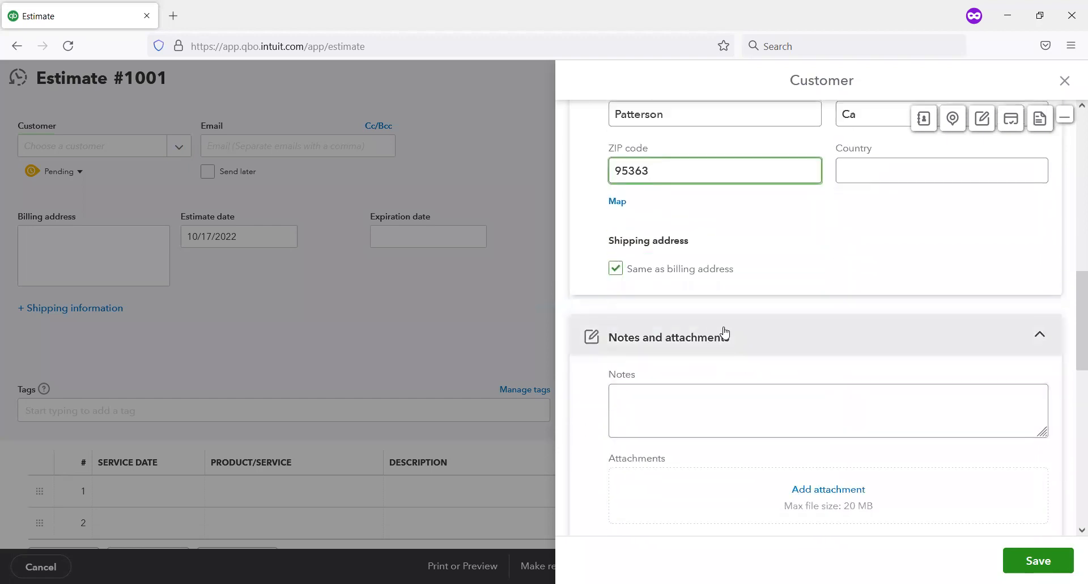
scroll(728, 337, up, 1)
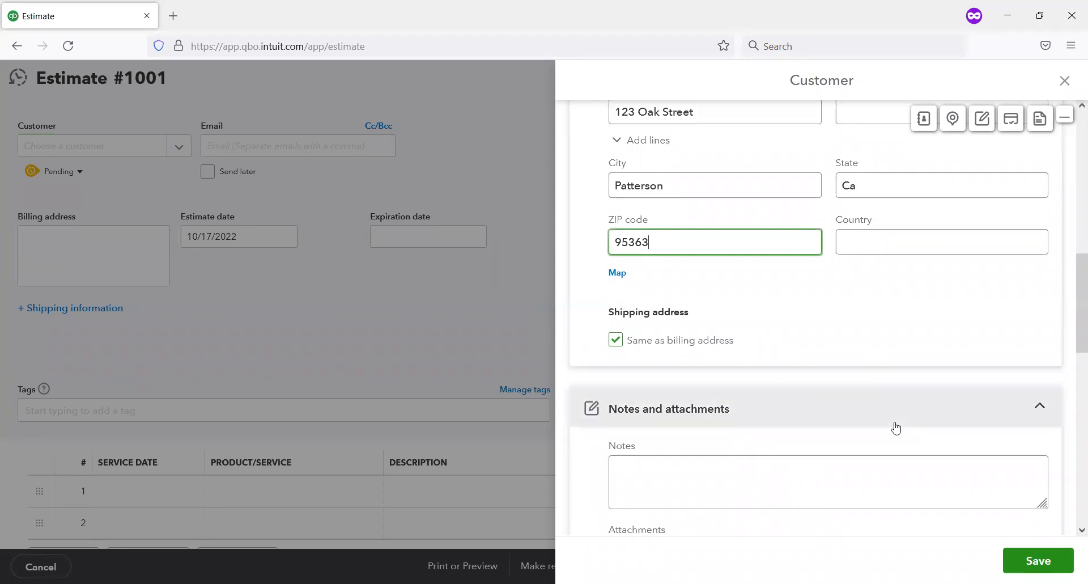
click(1055, 562)
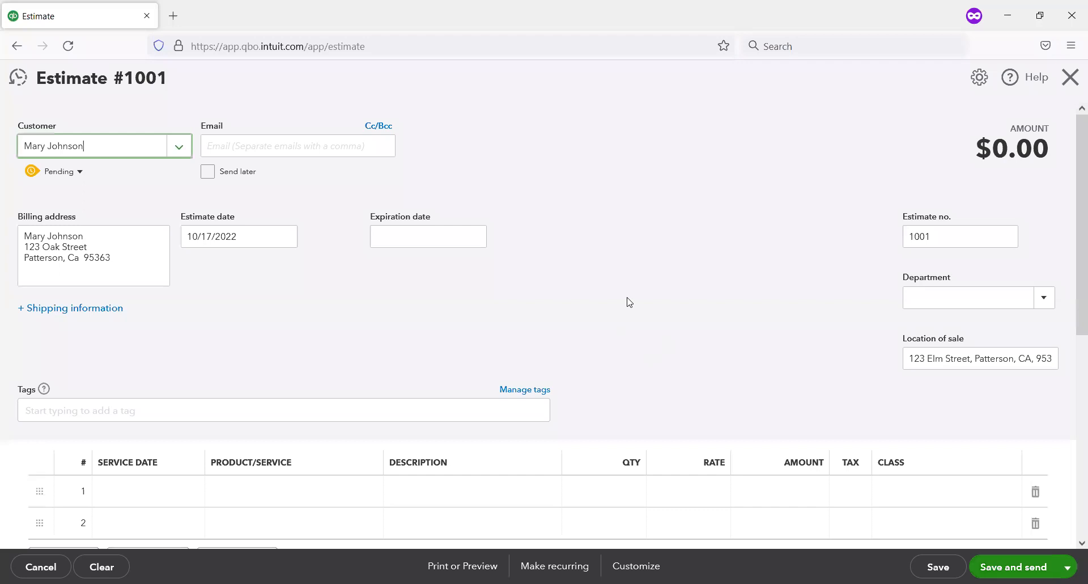
click(181, 147)
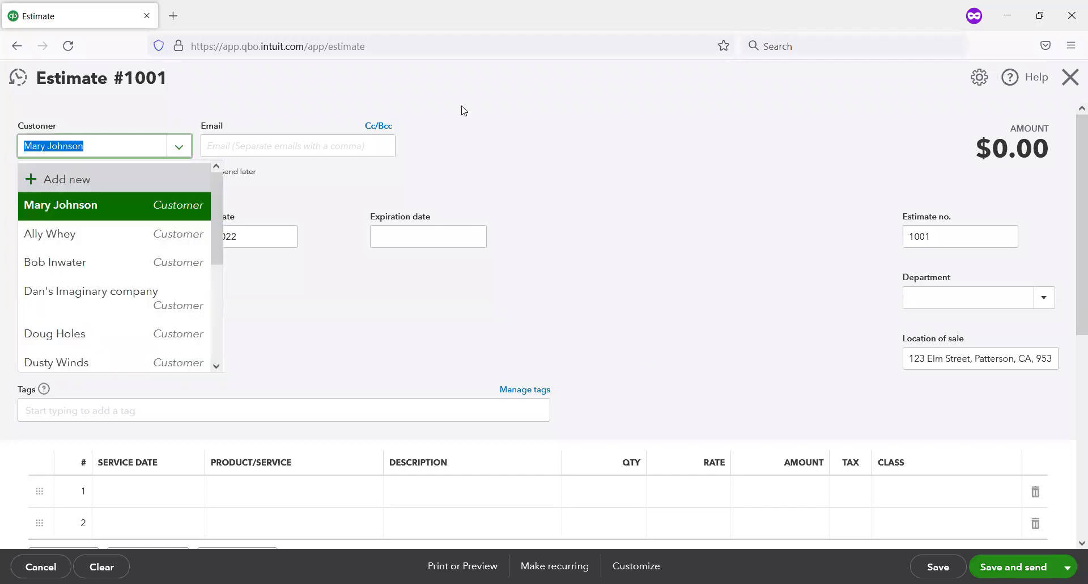
Step: Keep the new customer selected and set the estimate's expiration date to 11/01/2022
click(555, 115)
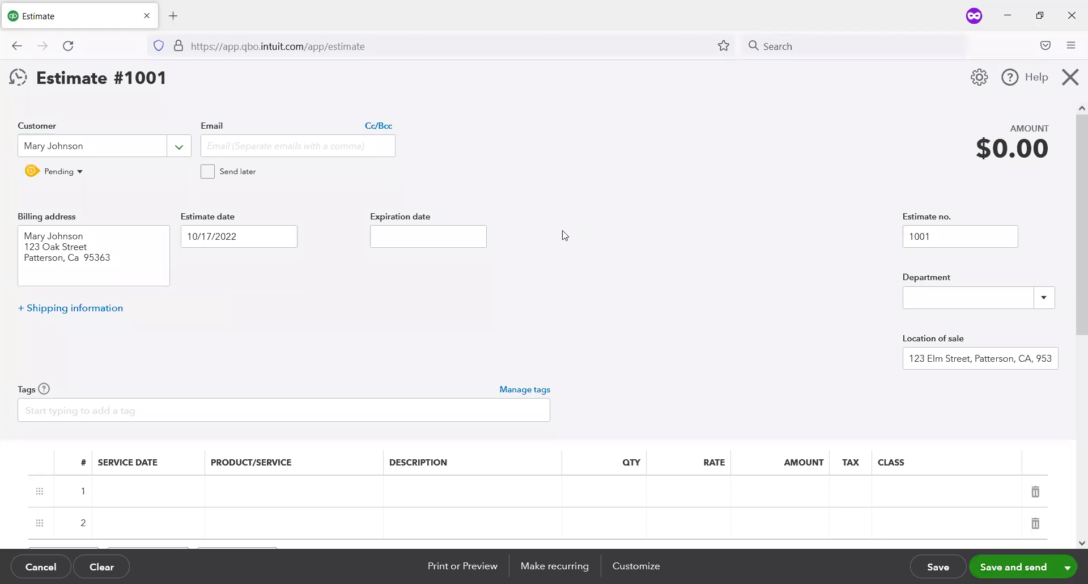
scroll(565, 235, down, 1)
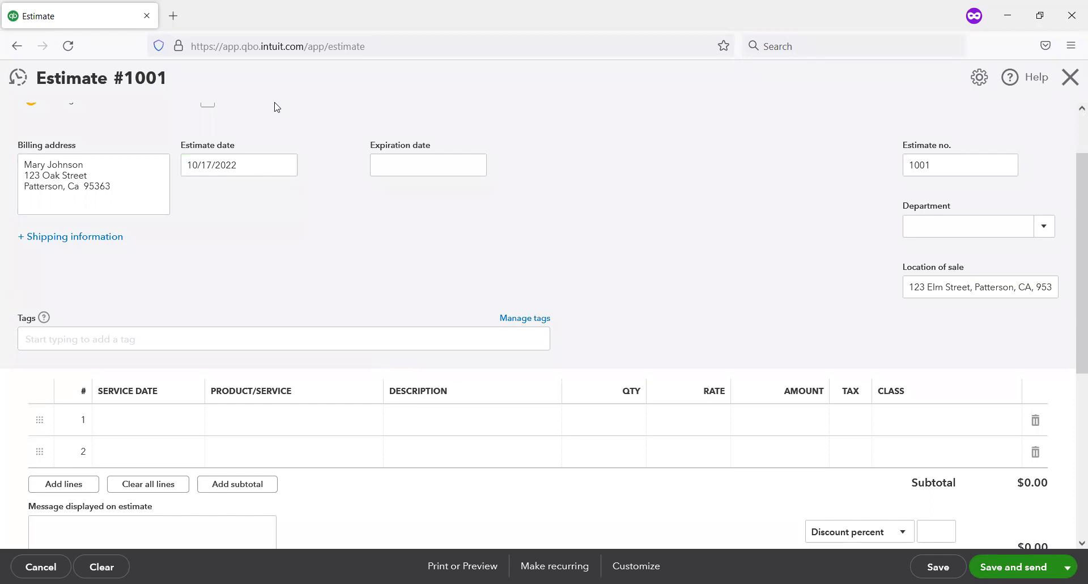
drag(166, 131, 304, 188)
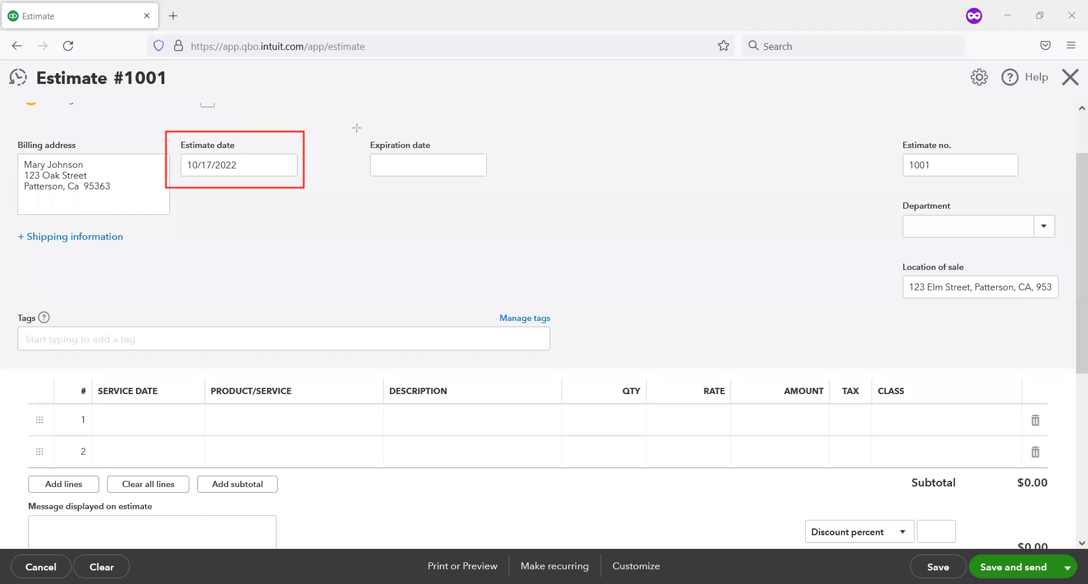
mouse_move(353, 135)
mouse_down()
mouse_move(451, 179)
mouse_move(555, 192)
mouse_up()
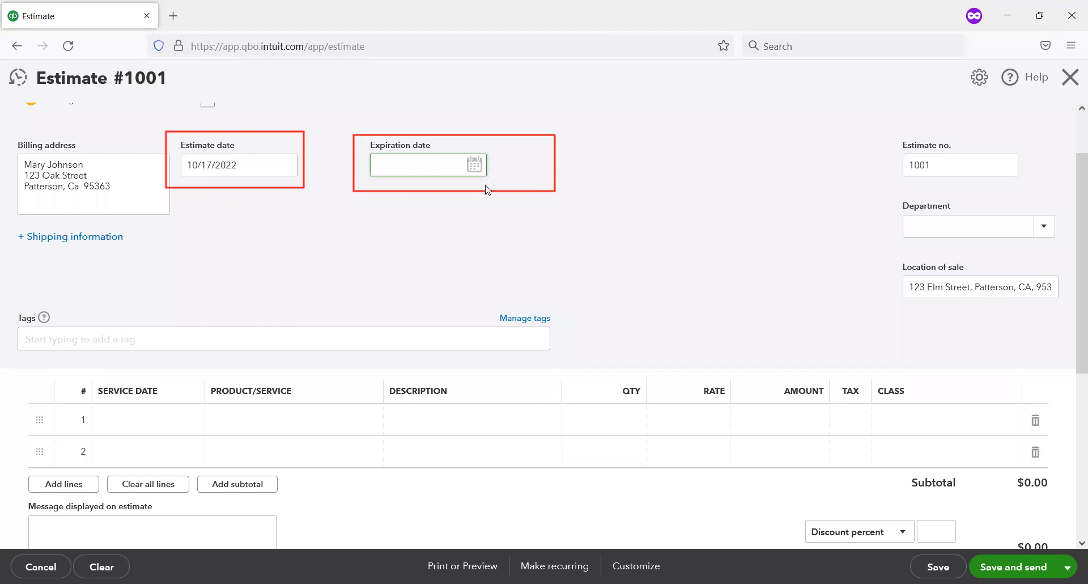
click(474, 167)
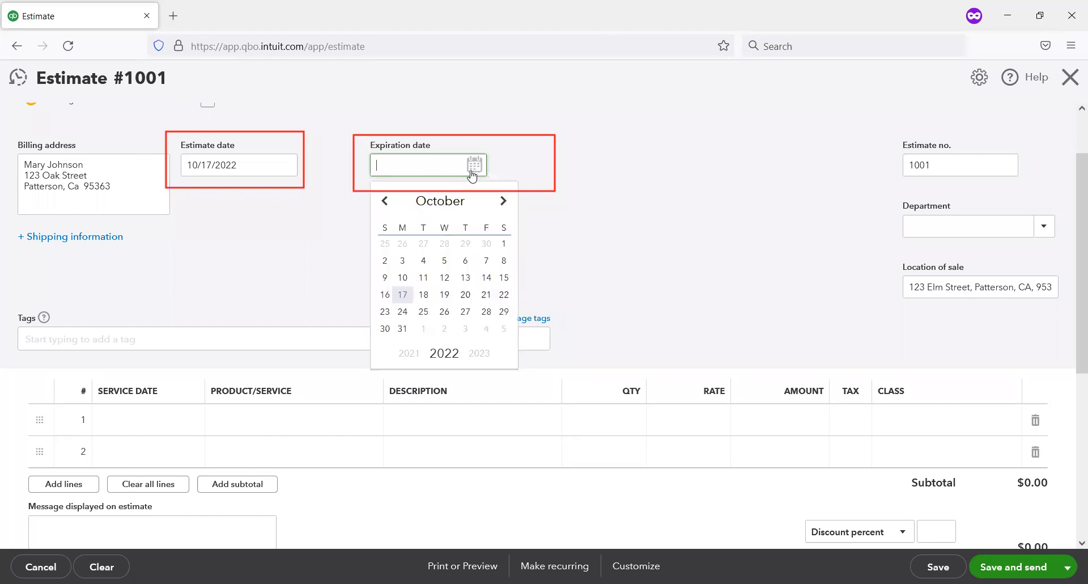
click(502, 205)
click(422, 245)
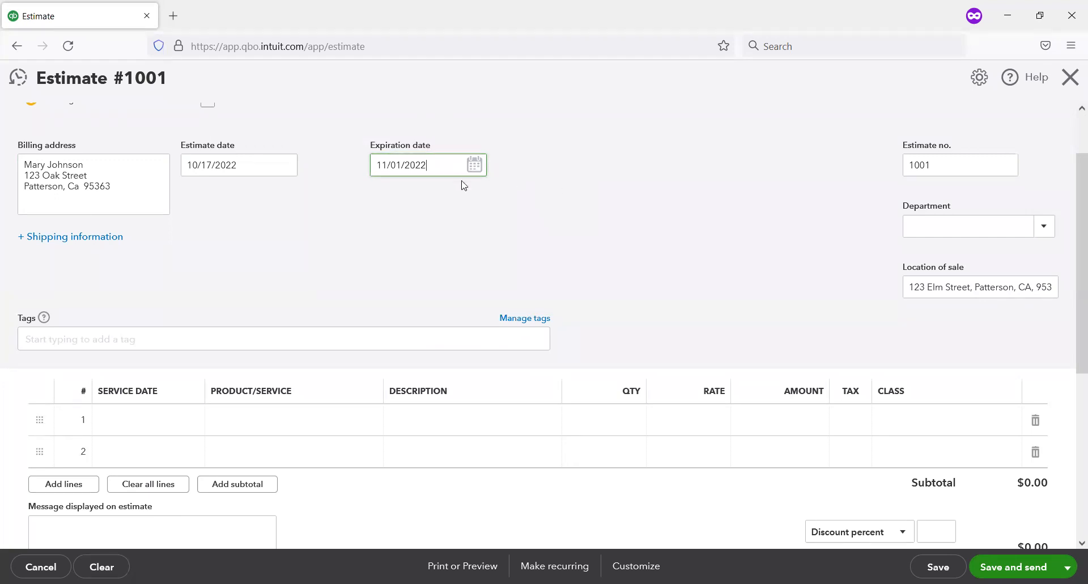
click(496, 197)
click(607, 187)
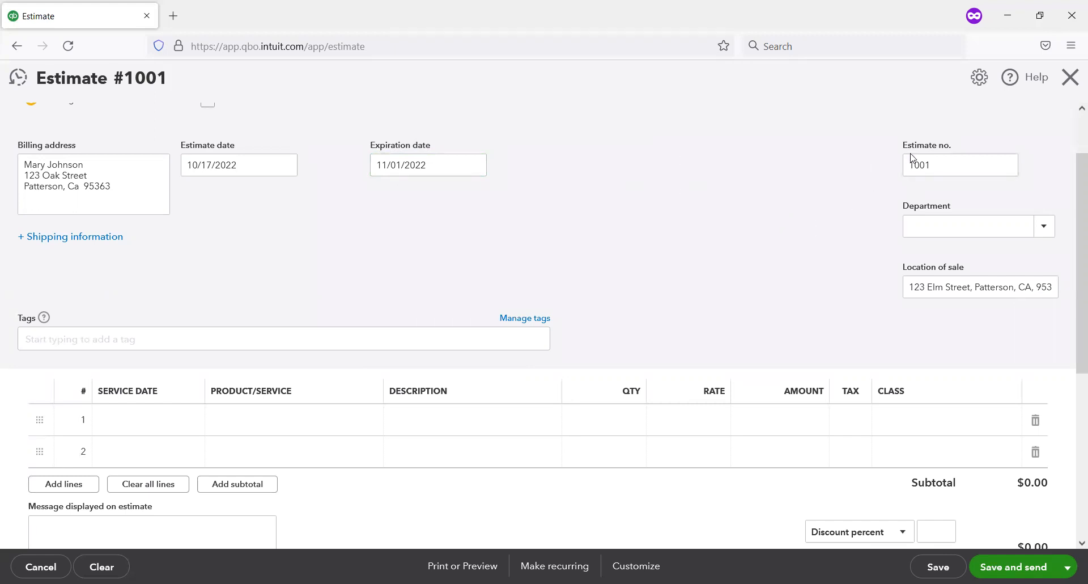
double_click(931, 161)
click(814, 168)
mouse_move(865, 176)
mouse_down()
mouse_move(1057, 308)
mouse_move(1083, 297)
mouse_up()
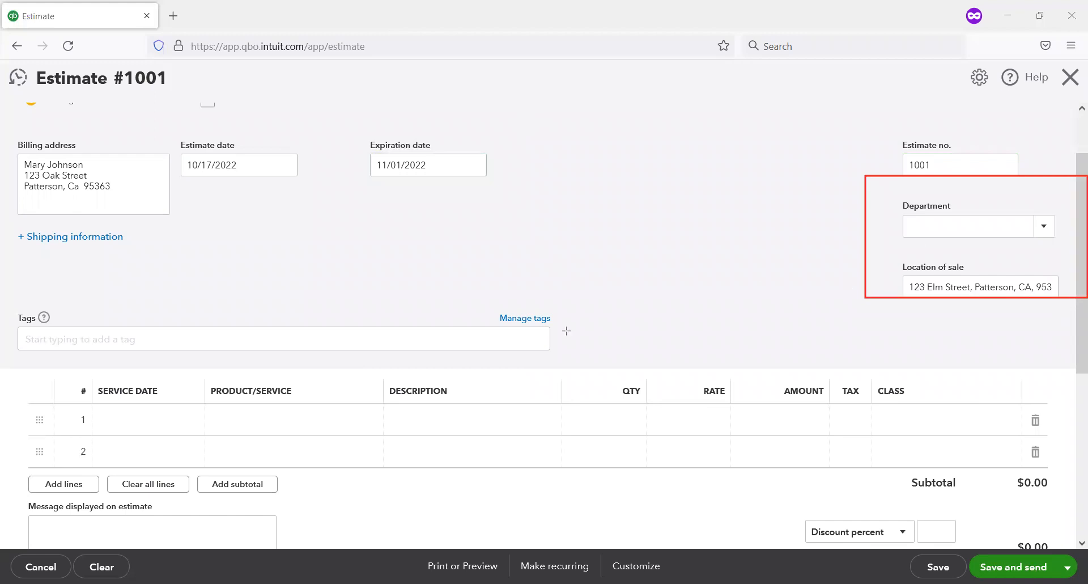
mouse_move(9, 281)
mouse_down()
mouse_move(354, 351)
mouse_move(609, 352)
mouse_up()
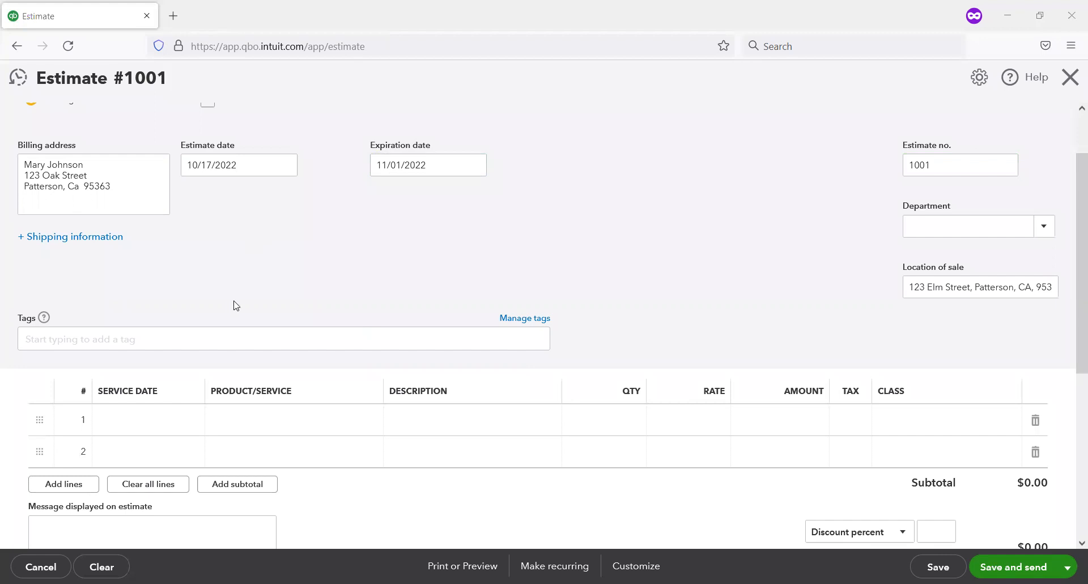
Step: Add the product Company Logo Baseball Cap to the first line of the estimate
scroll(233, 303, down, 2)
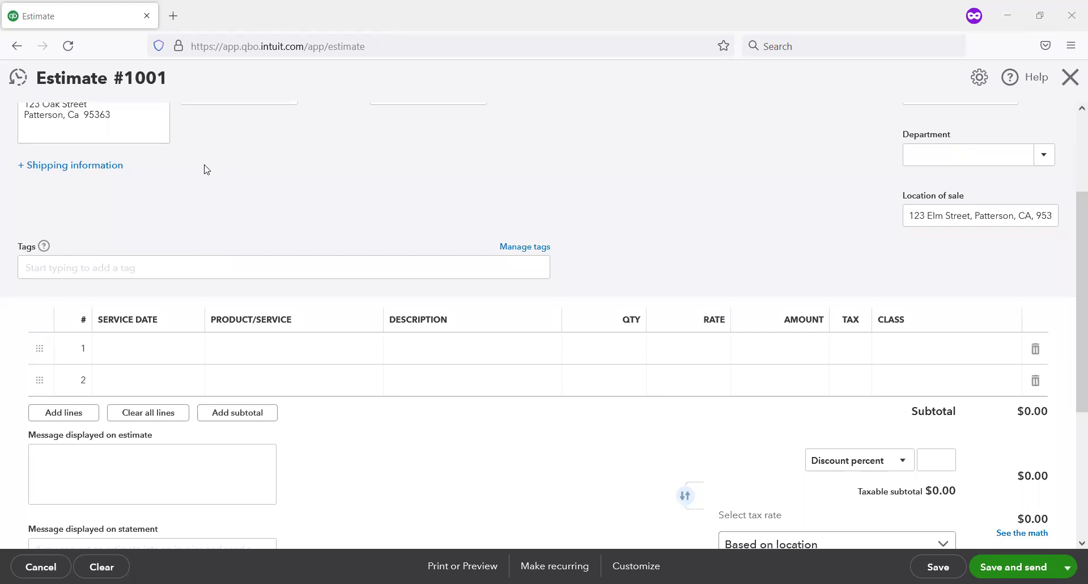
click(273, 344)
click(369, 350)
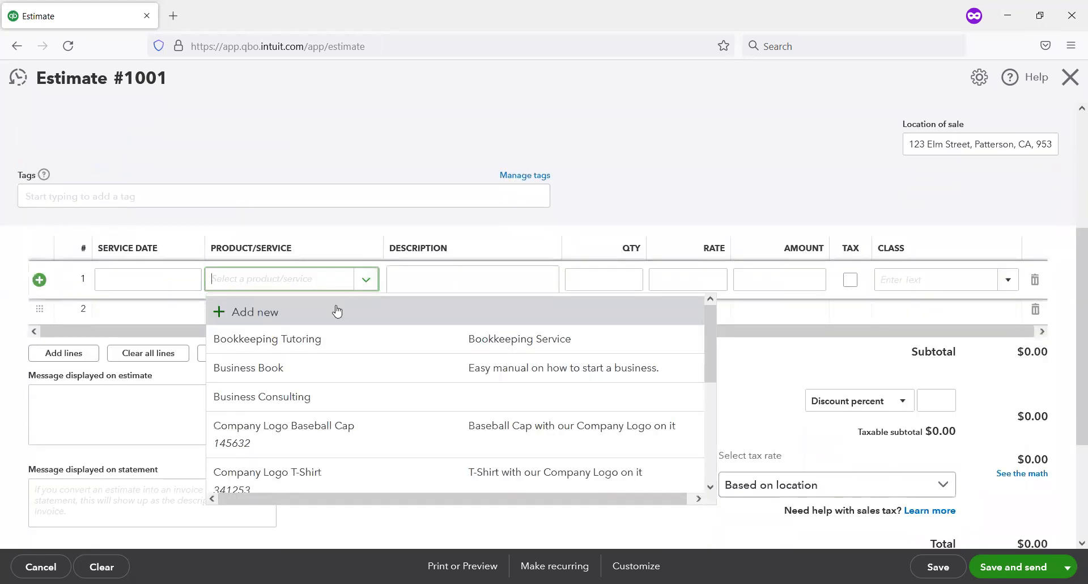
scroll(335, 310, down, 3)
scroll(308, 334, down, 2)
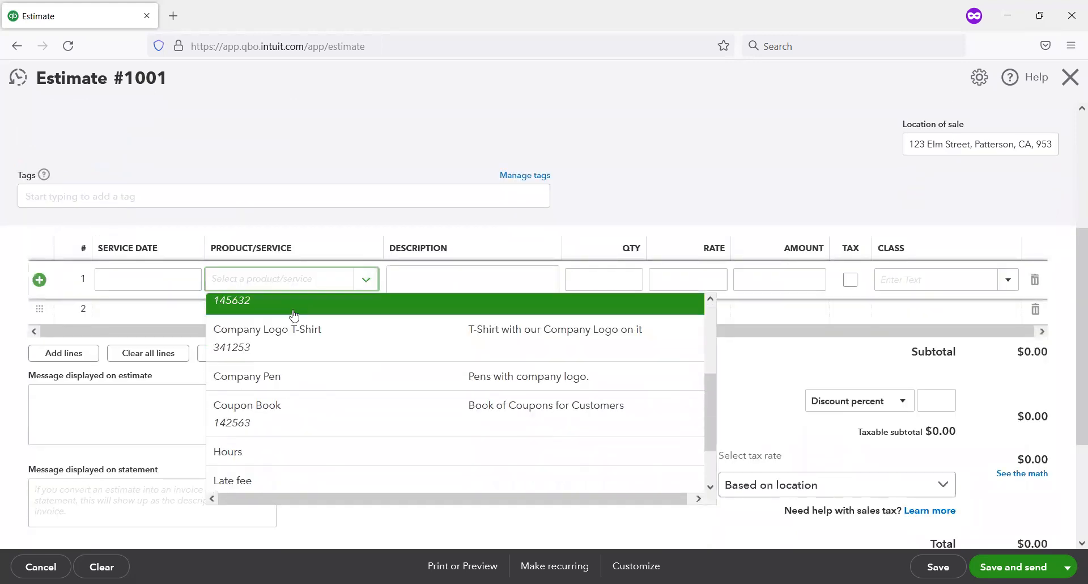
scroll(326, 345, up, 5)
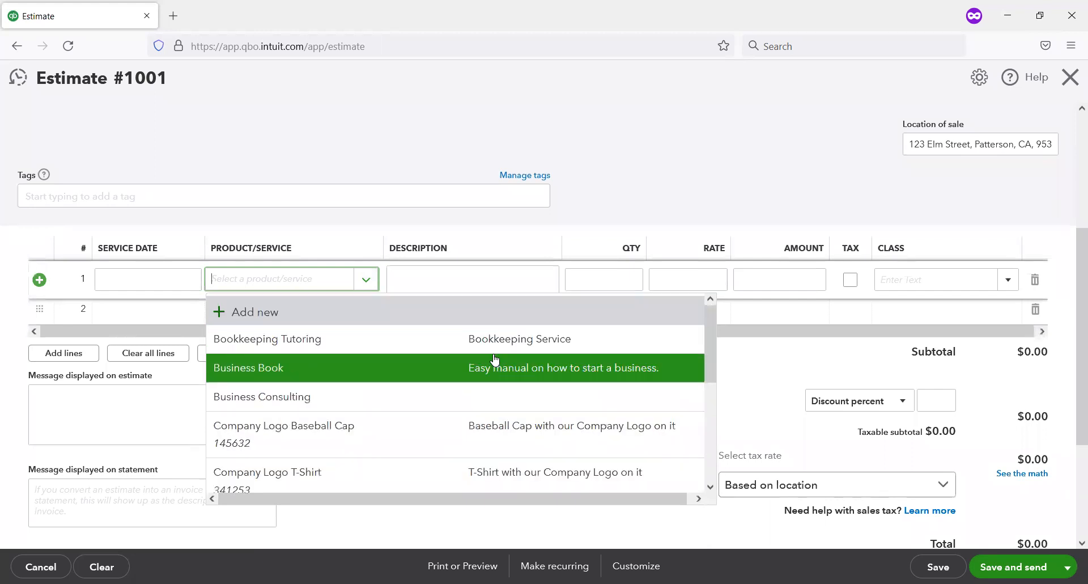
click(460, 432)
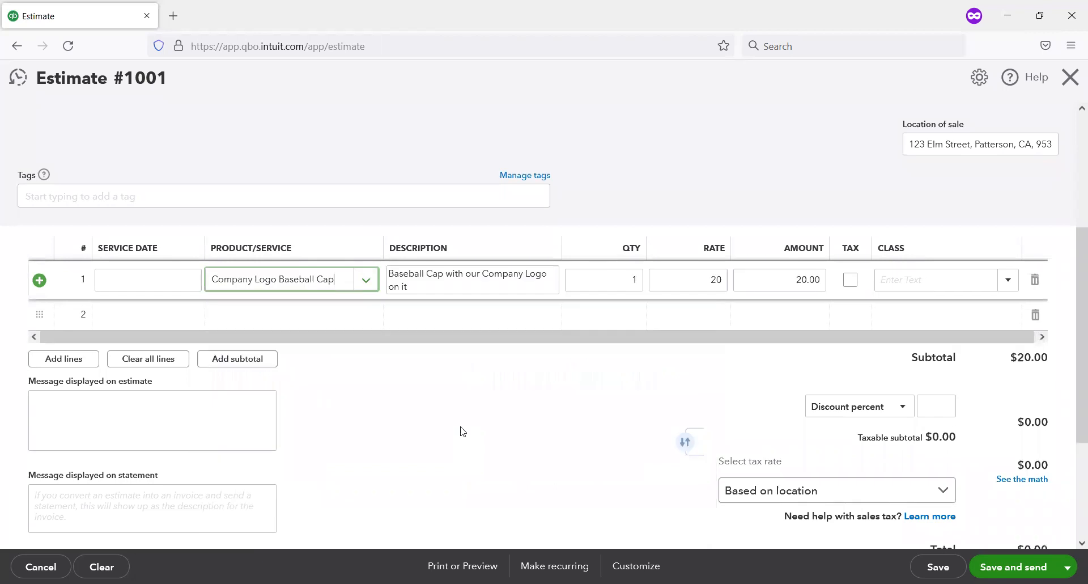
Step: Set the baseball cap line's quantity to 10 and mark the line as taxable
click(630, 280)
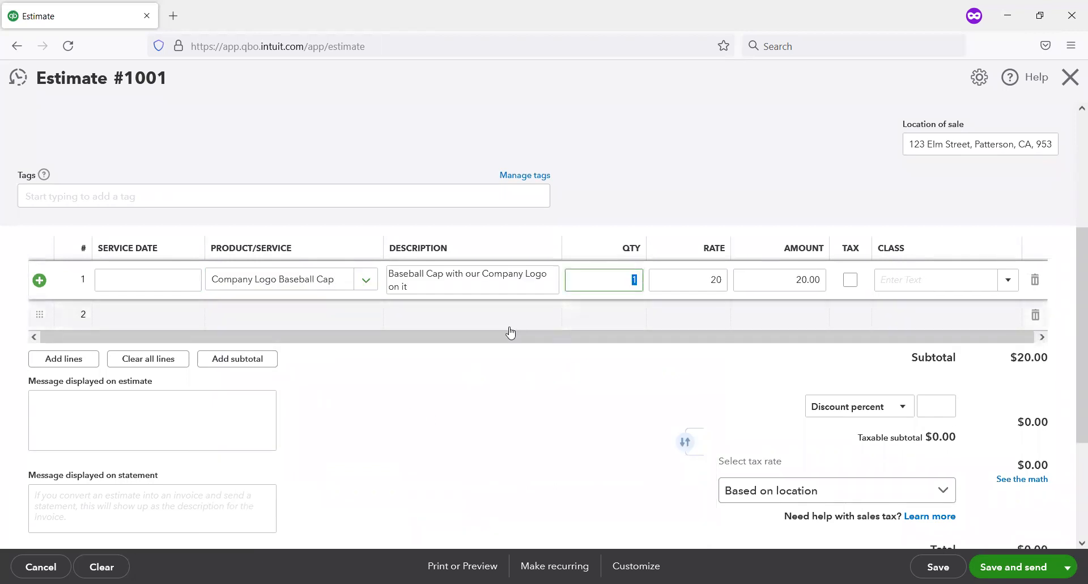
text(10)
scroll(510, 331, down, 2)
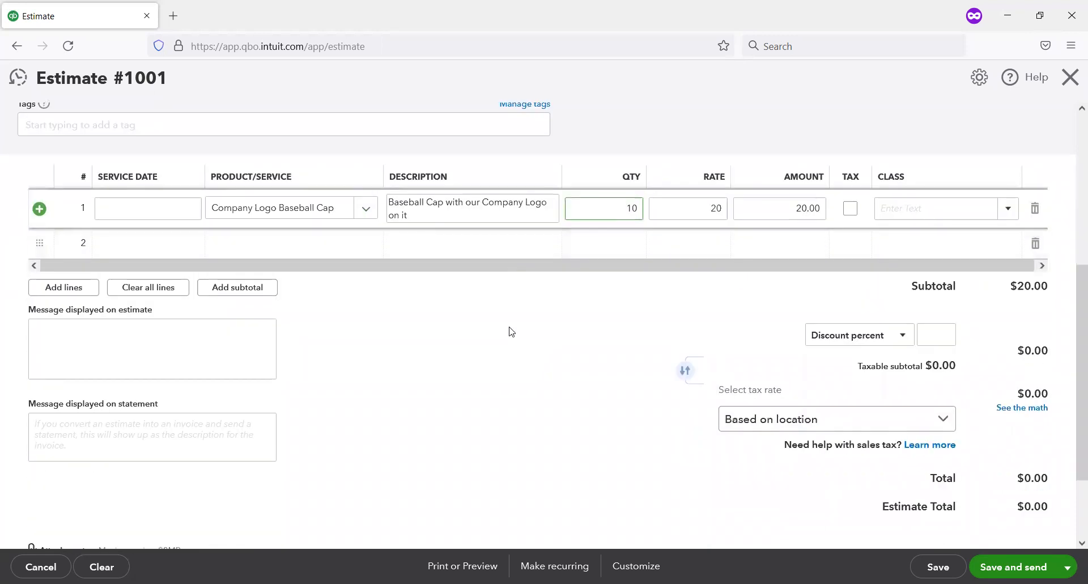
scroll(567, 256, up, 1)
scroll(571, 288, up, 1)
key(Tab)
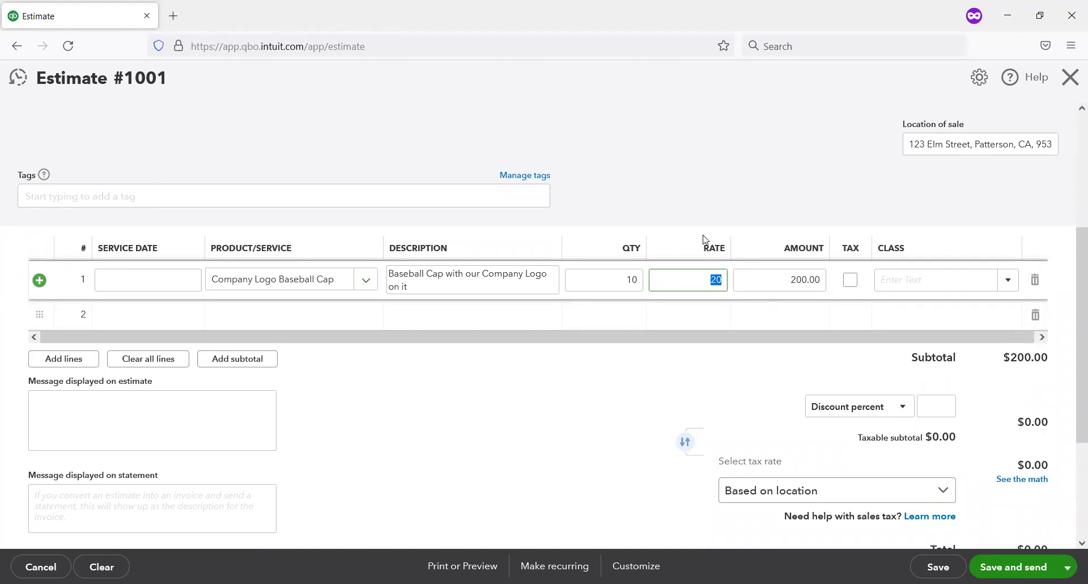
click(851, 280)
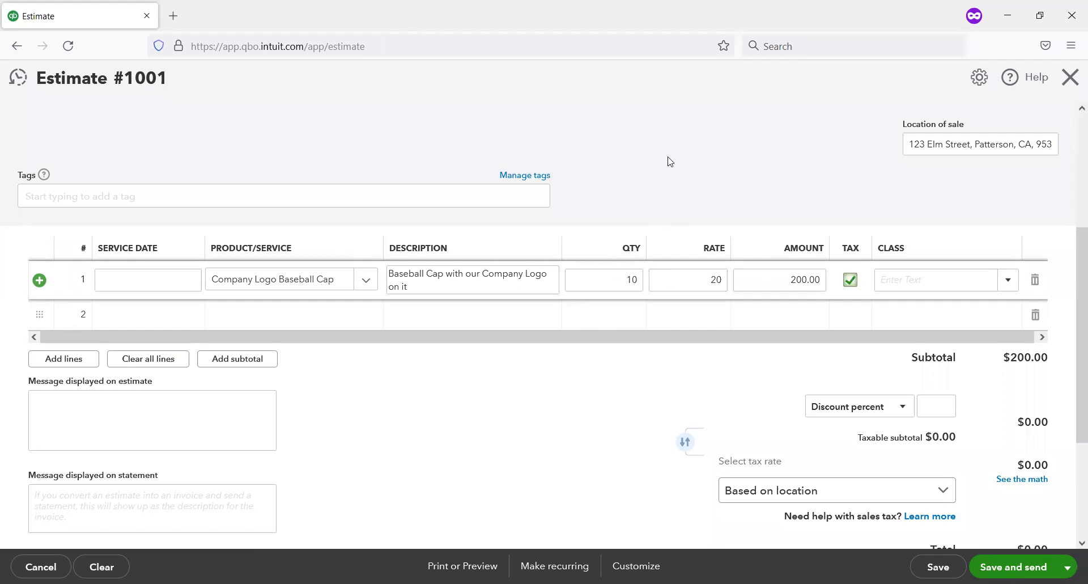
key(Tab)
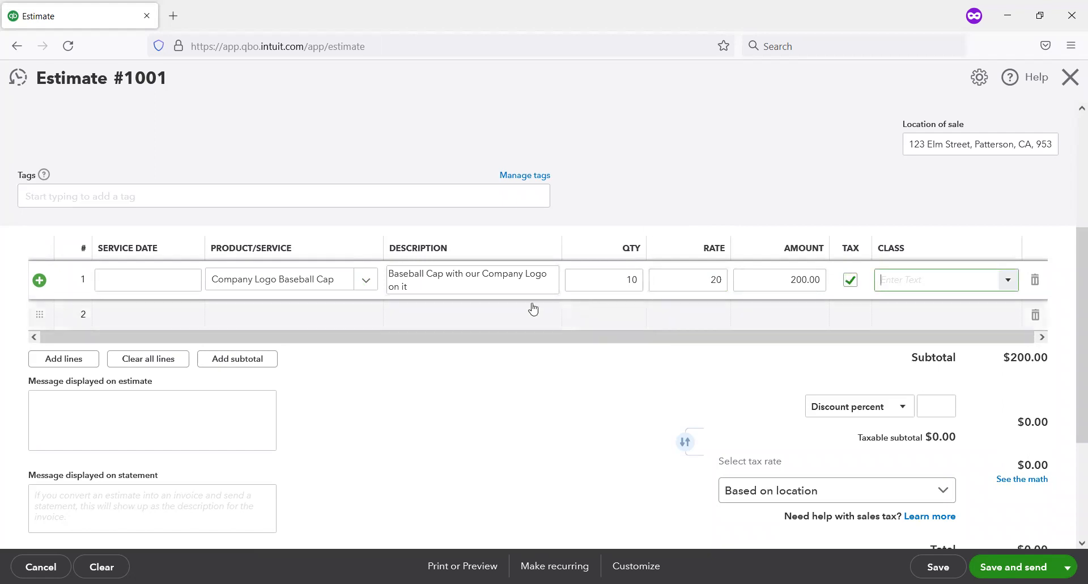
Step: Add the product Business Book to the second line of the estimate
click(370, 315)
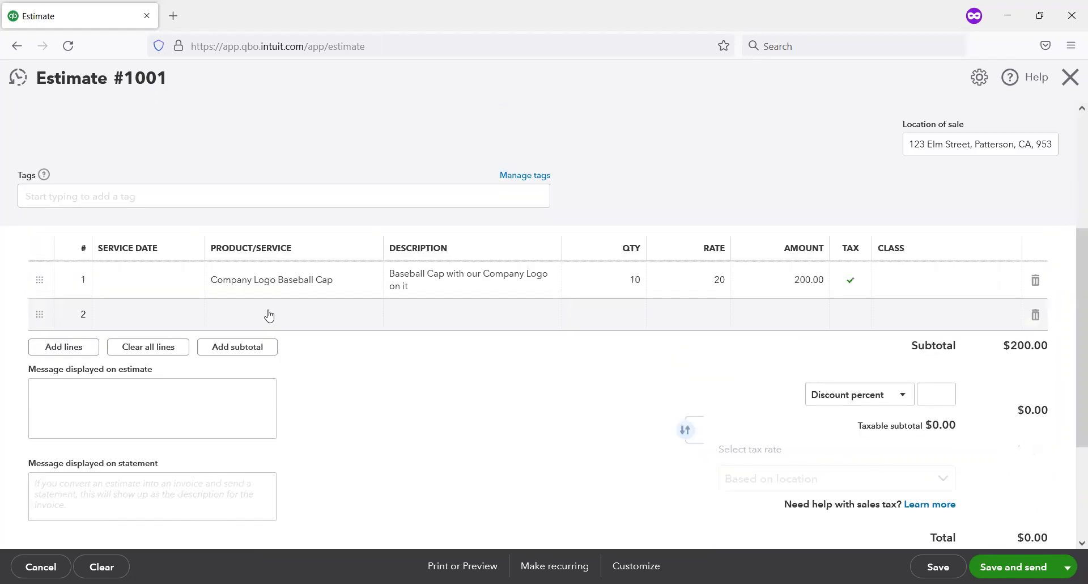
click(270, 314)
click(365, 316)
click(366, 316)
click(366, 316)
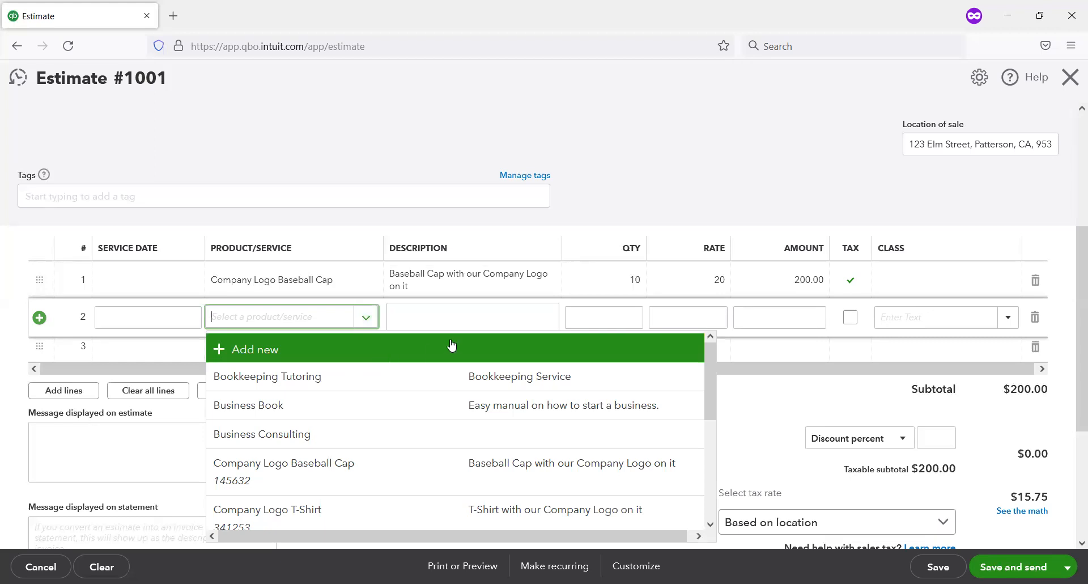
click(401, 409)
Step: Set the Business Book line's quantity to 8 and complete the line, keeping it taxable
click(633, 320)
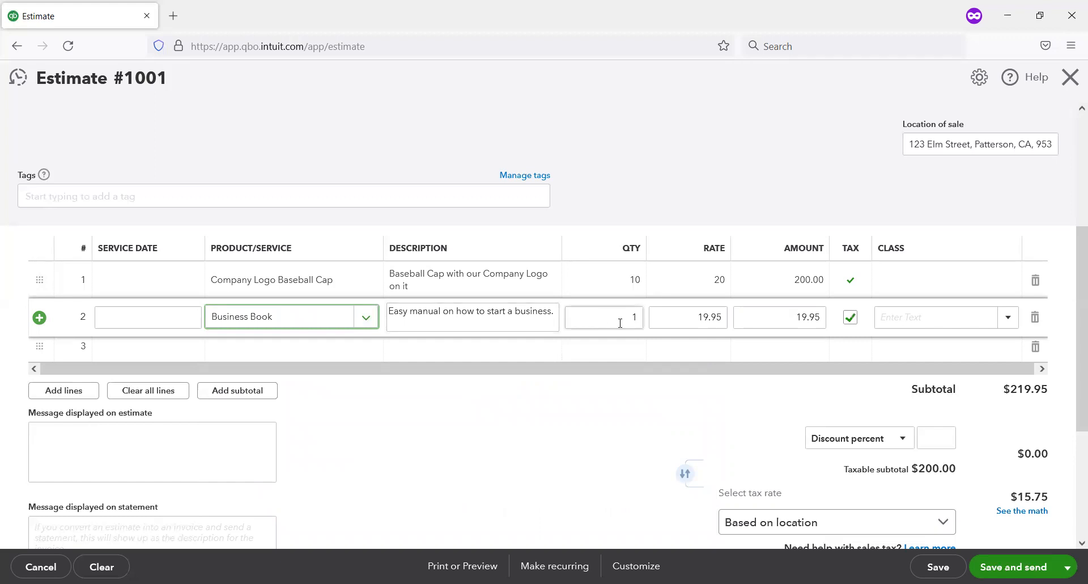
double_click(633, 321)
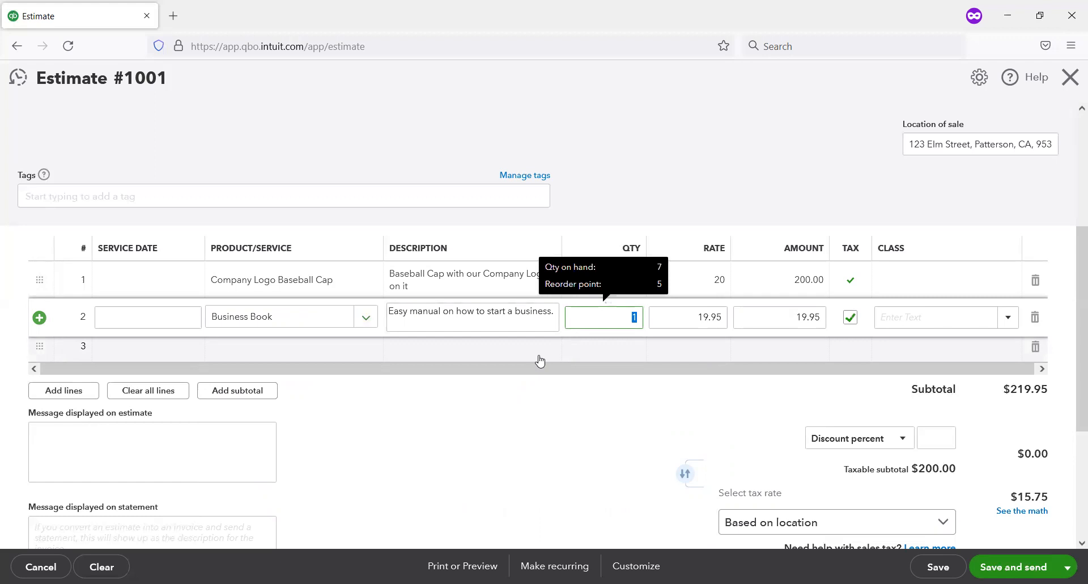
text(8)
key(Tab)
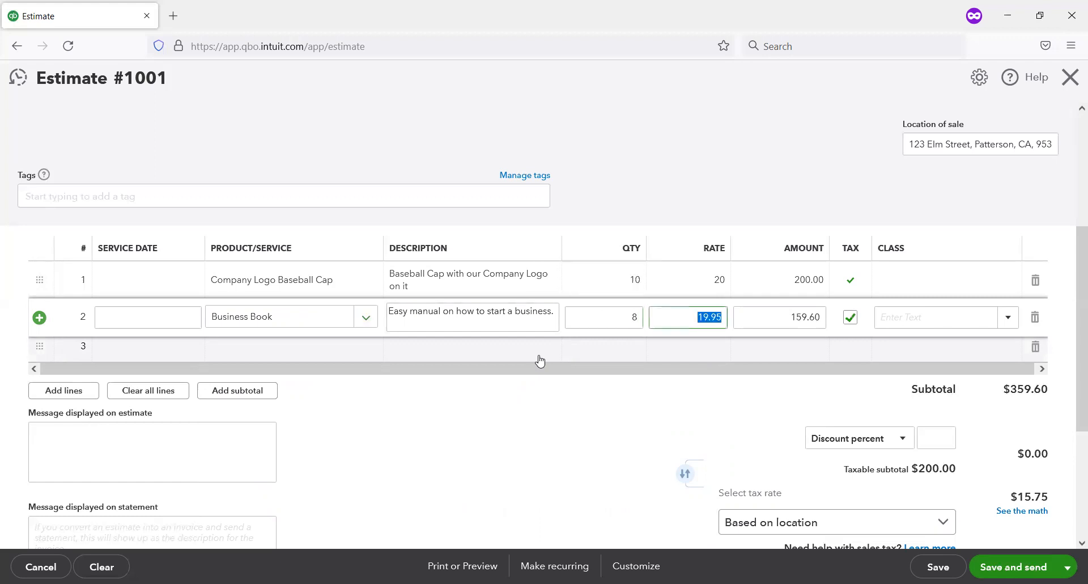
key(Tab)
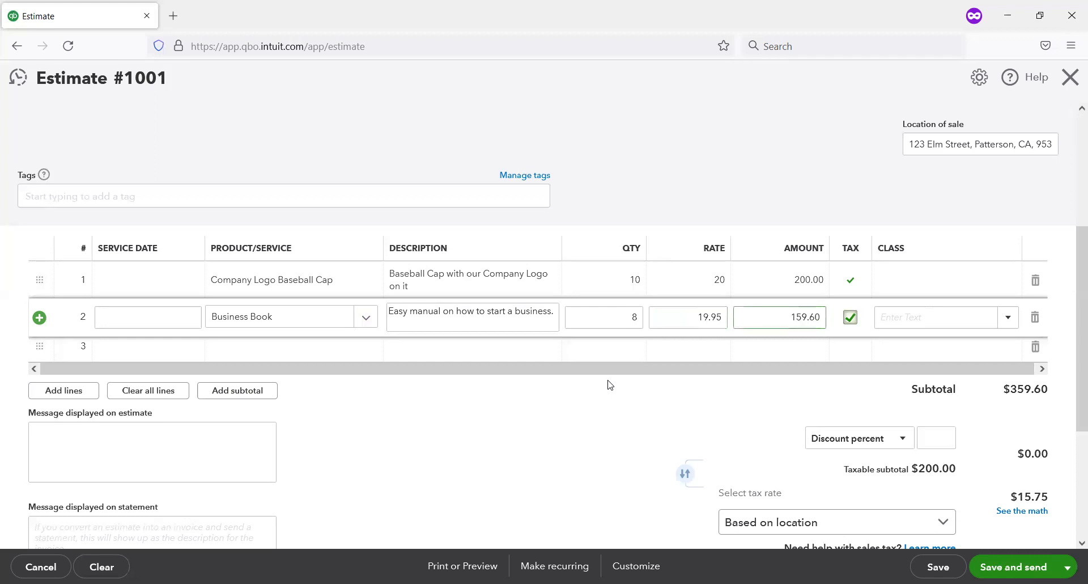
click(592, 315)
scroll(570, 326, down, 1)
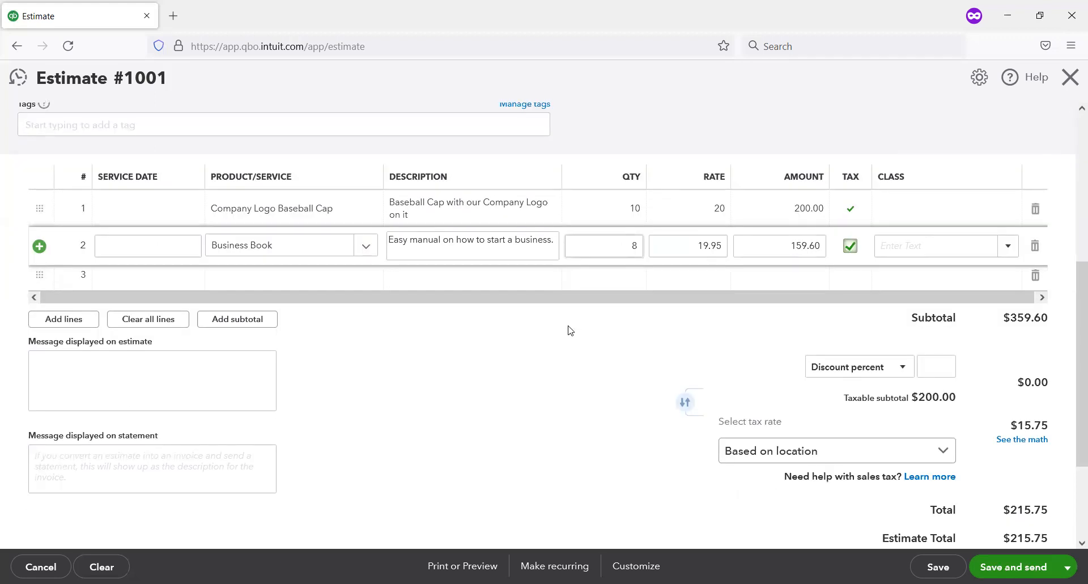
key(Tab)
key(Tab)
key(Tab)
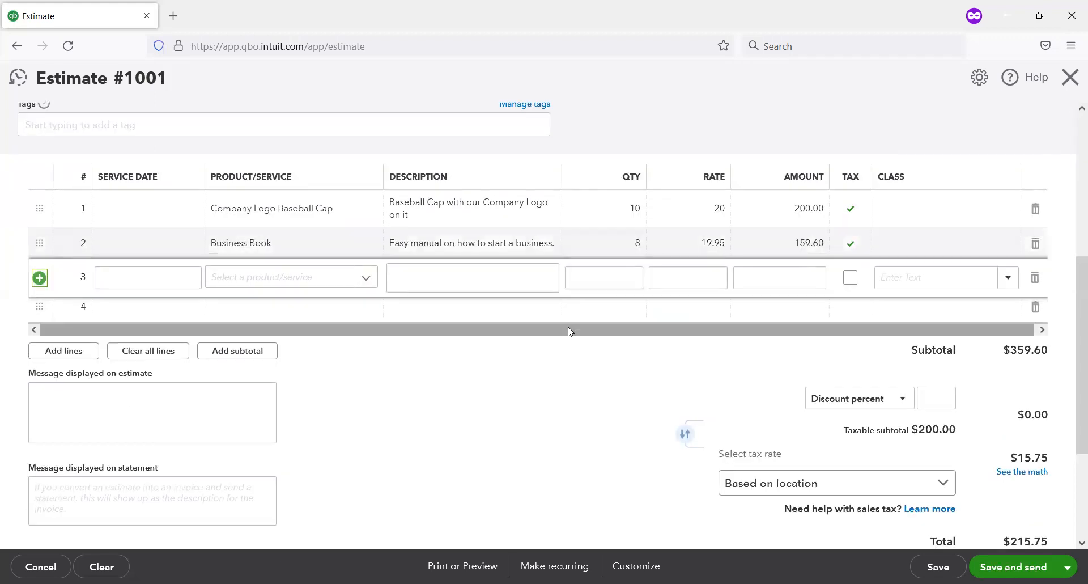
Step: Leave the line items and check the estimate's discount, taxable subtotal, sales tax and total
scroll(611, 325, up, 1)
scroll(609, 325, down, 1)
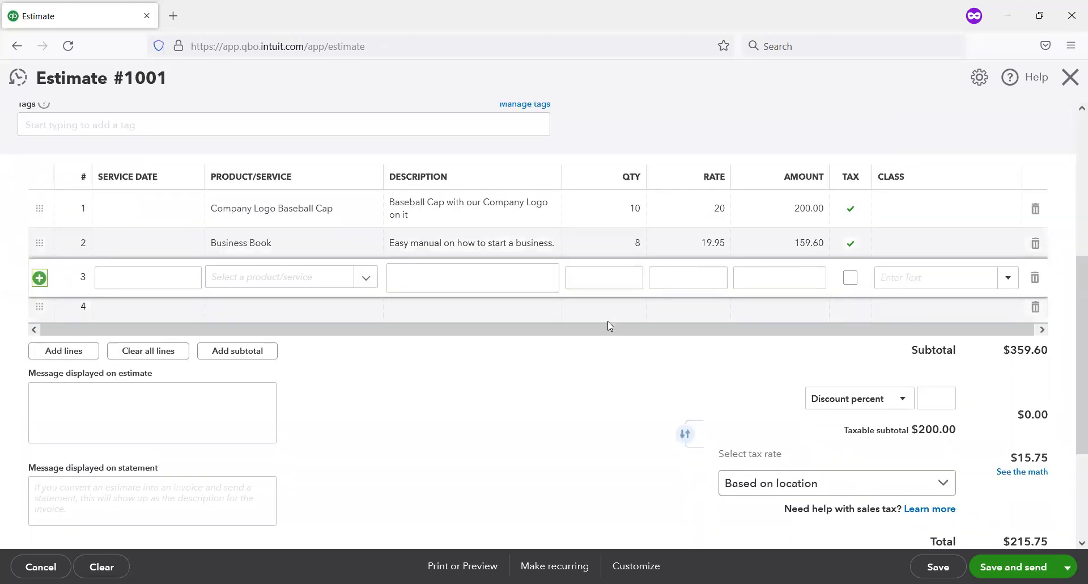
scroll(528, 317, down, 1)
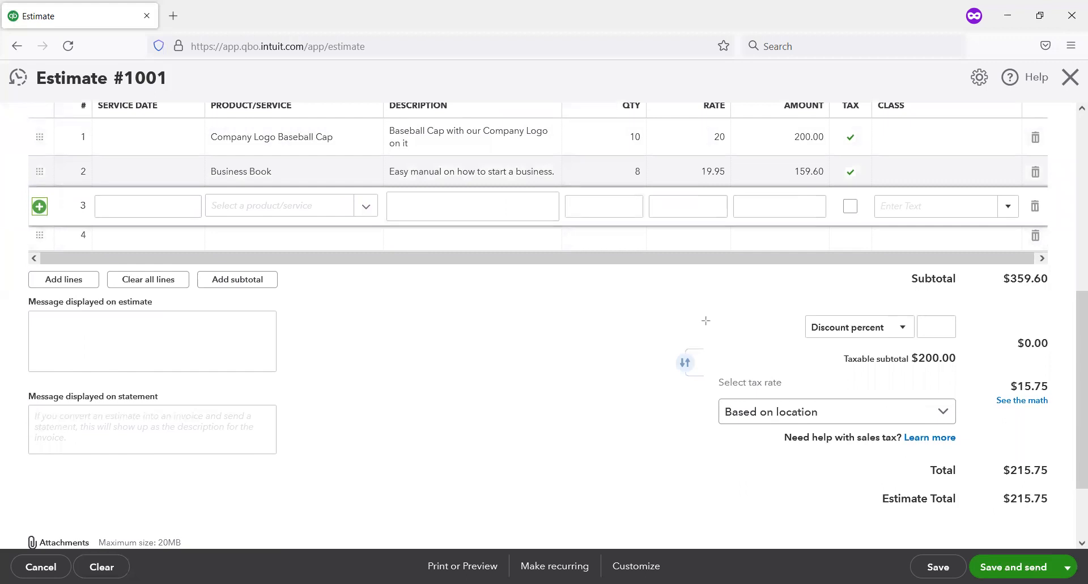
drag(768, 302, 1078, 537)
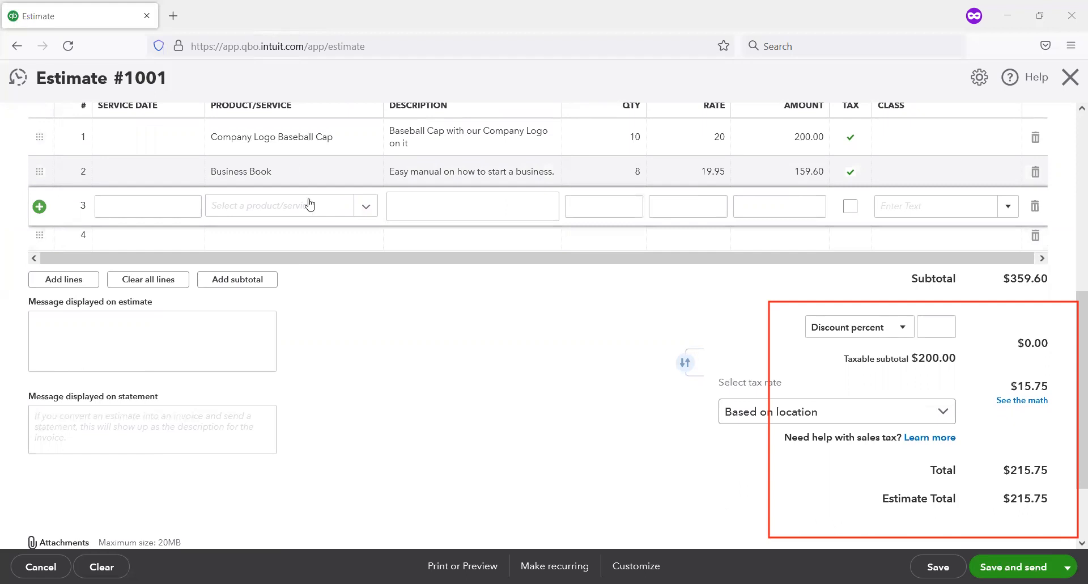
click(219, 308)
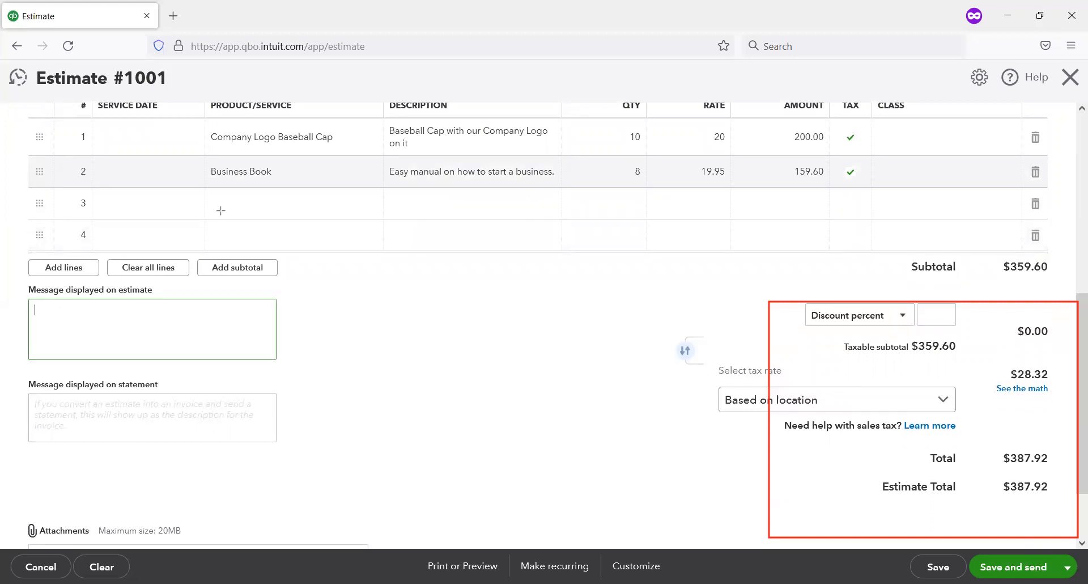
Step: Enter "Thank you for considering our offer." as the message displayed on the estimate
mouse_move(14, 282)
mouse_down()
mouse_move(255, 369)
mouse_move(287, 369)
mouse_up()
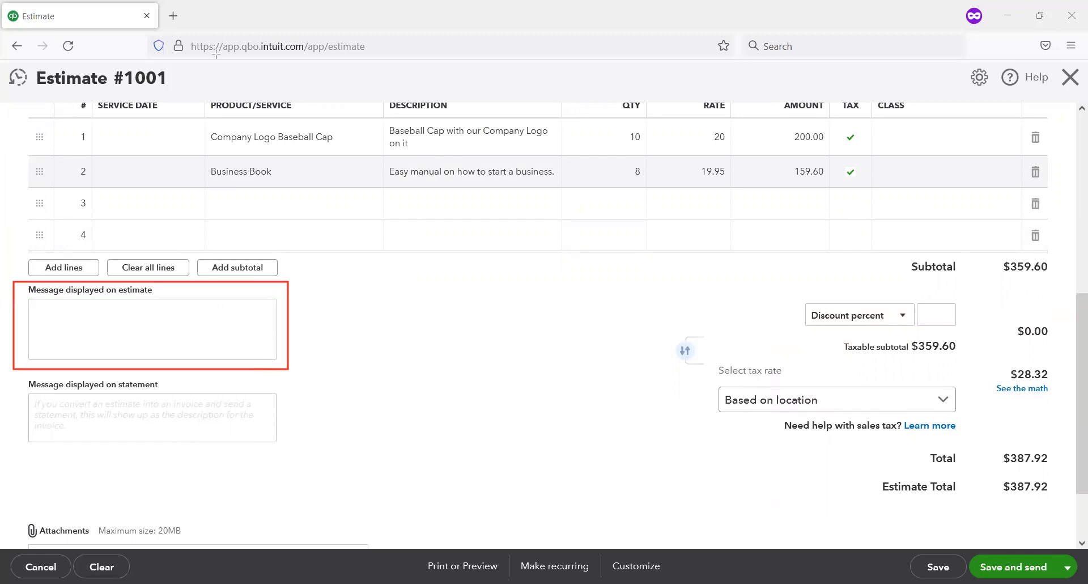
click(189, 305)
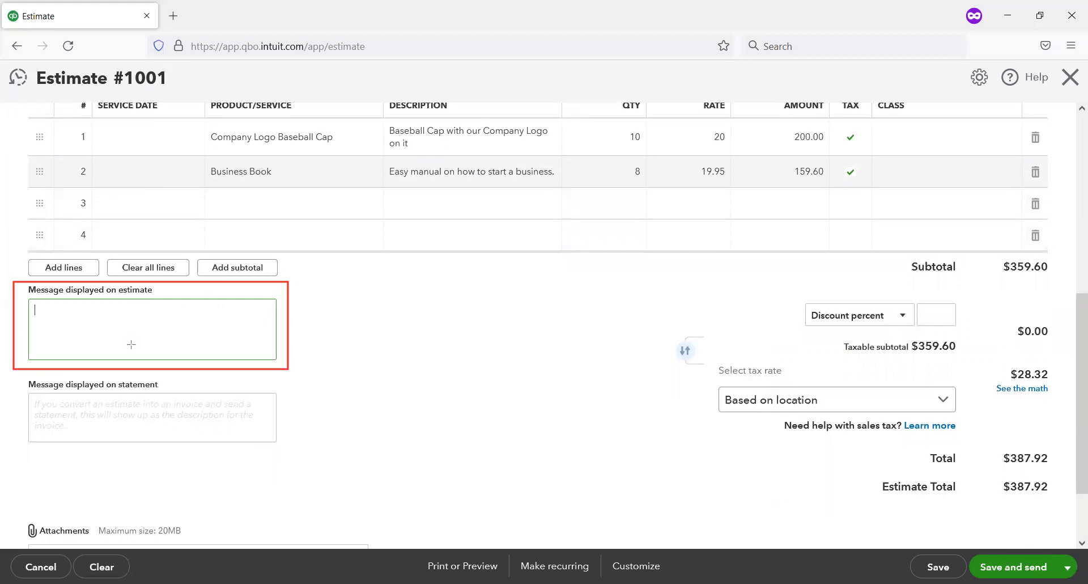
mouse_move(10, 374)
mouse_down()
mouse_move(346, 460)
mouse_move(349, 475)
mouse_up()
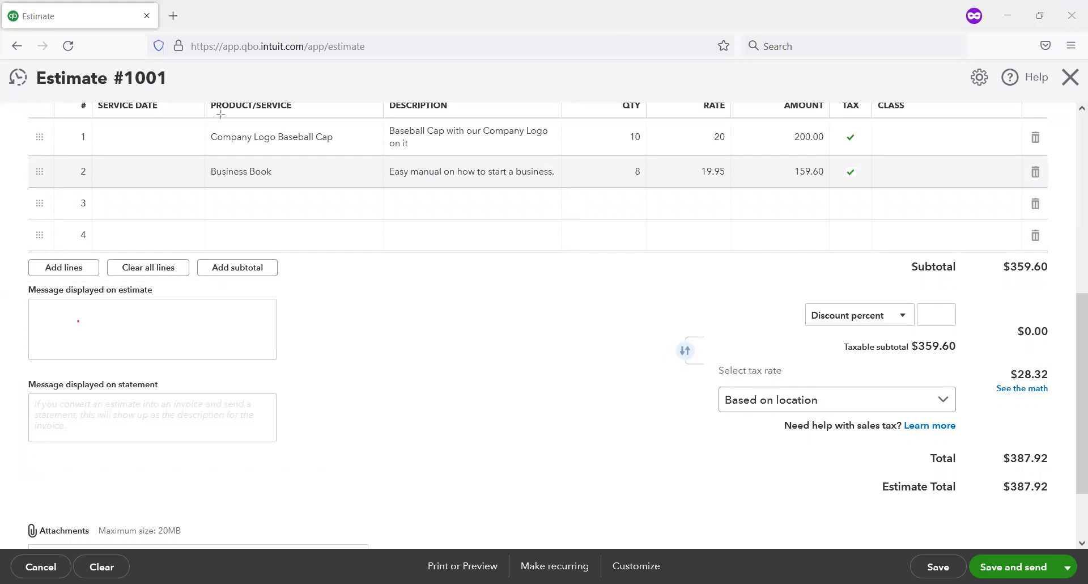
click(104, 326)
text(you)
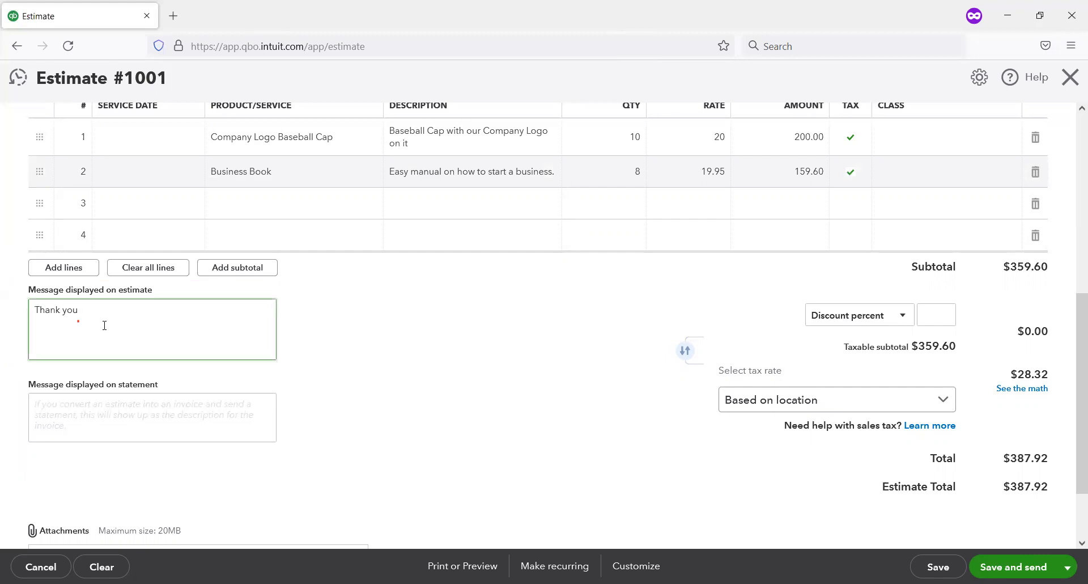
text( for considering our offer.)
Step: Review the attachments area below the messages, and save and close the estimate
scroll(233, 275, down, 1)
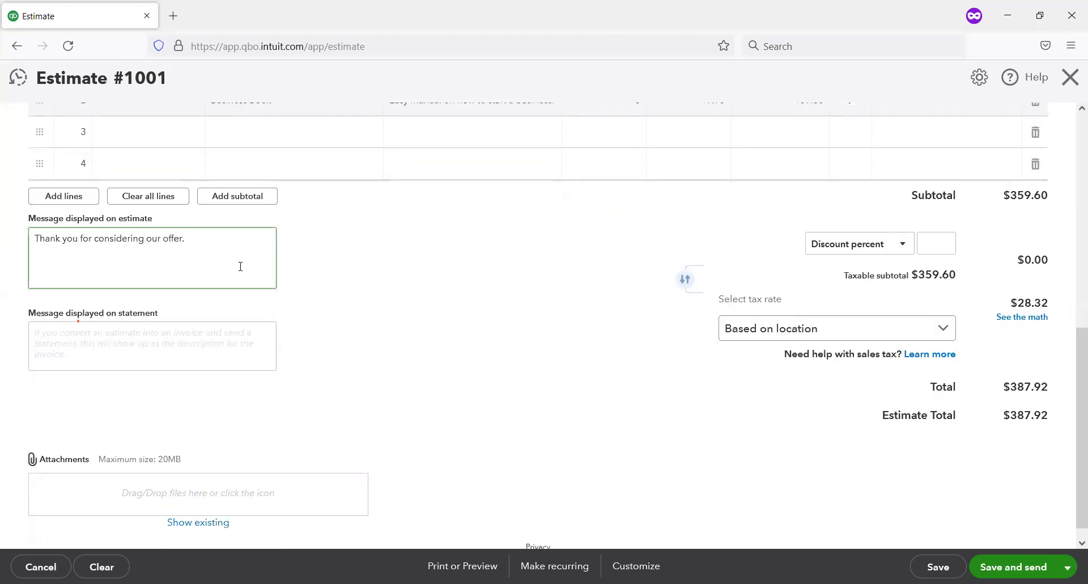
scroll(240, 265, down, 1)
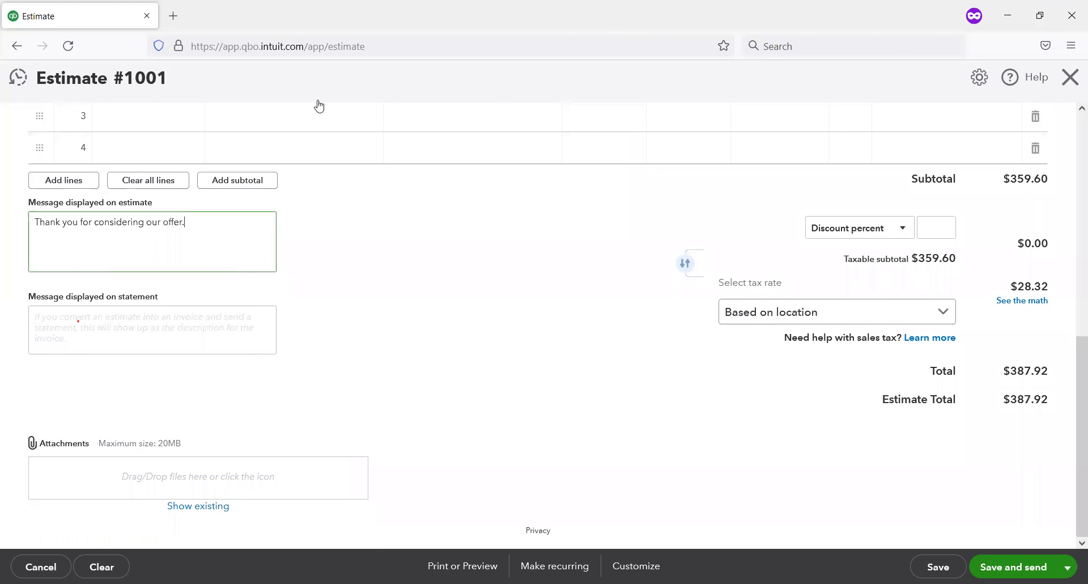
mouse_move(21, 419)
mouse_down()
mouse_move(347, 466)
mouse_move(435, 509)
mouse_move(426, 515)
mouse_up()
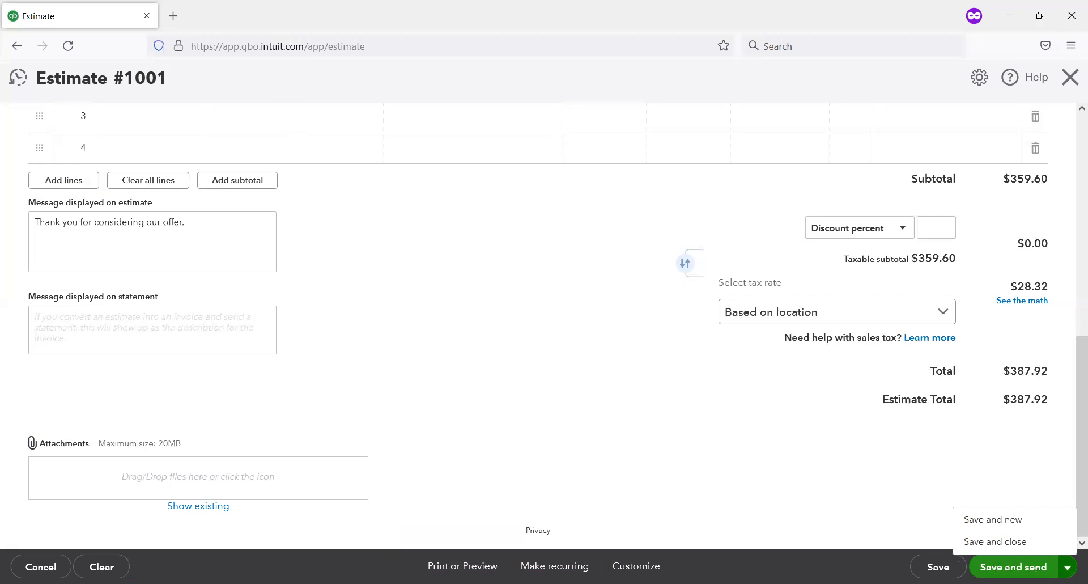
click(992, 543)
scroll(964, 368, up, 10)
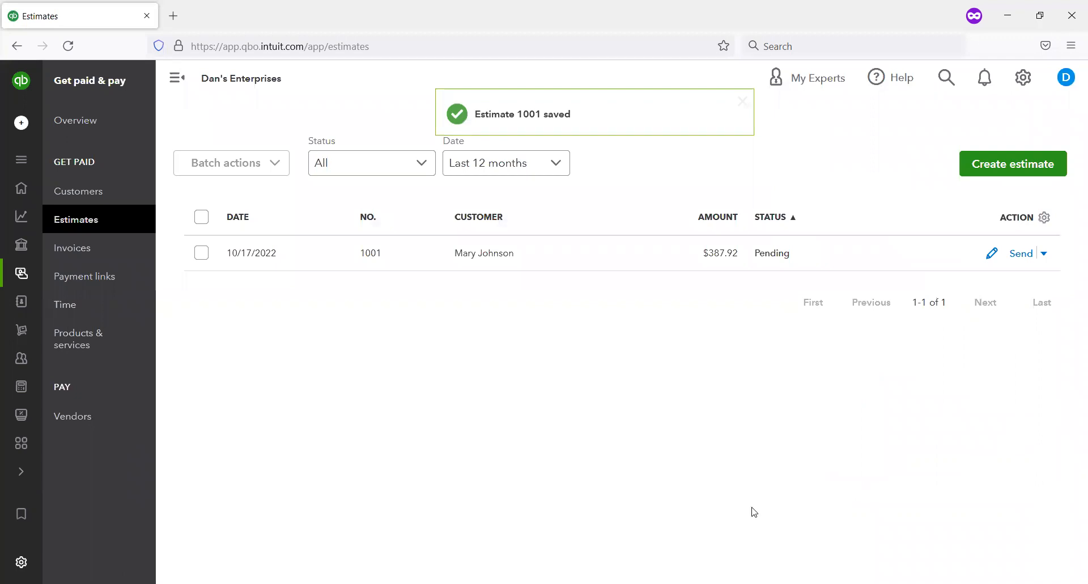
Step: Check the status of estimate 1001 in the estimates list
mouse_move(83, 241)
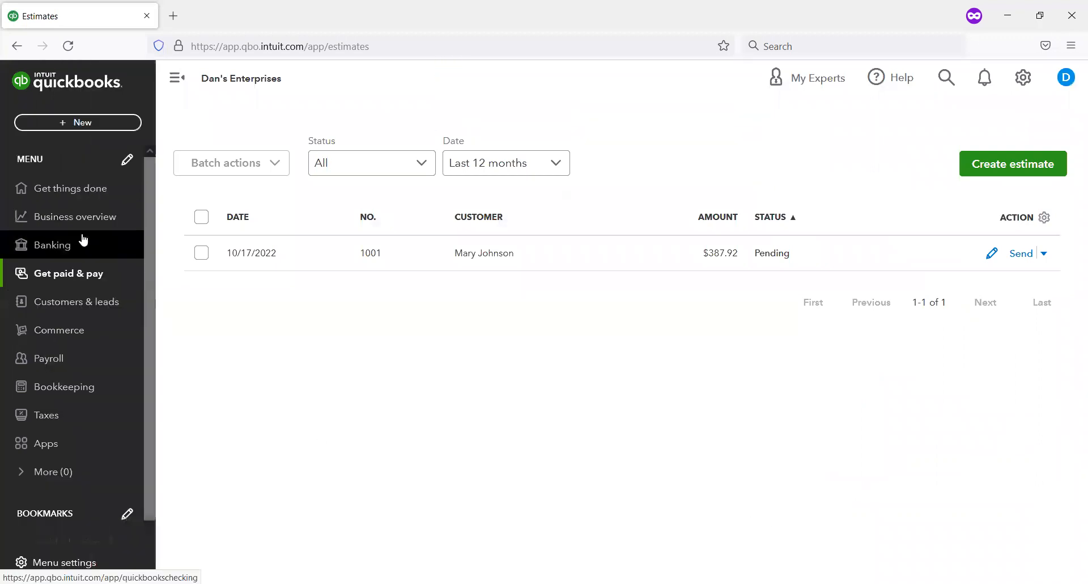
mouse_move(129, 262)
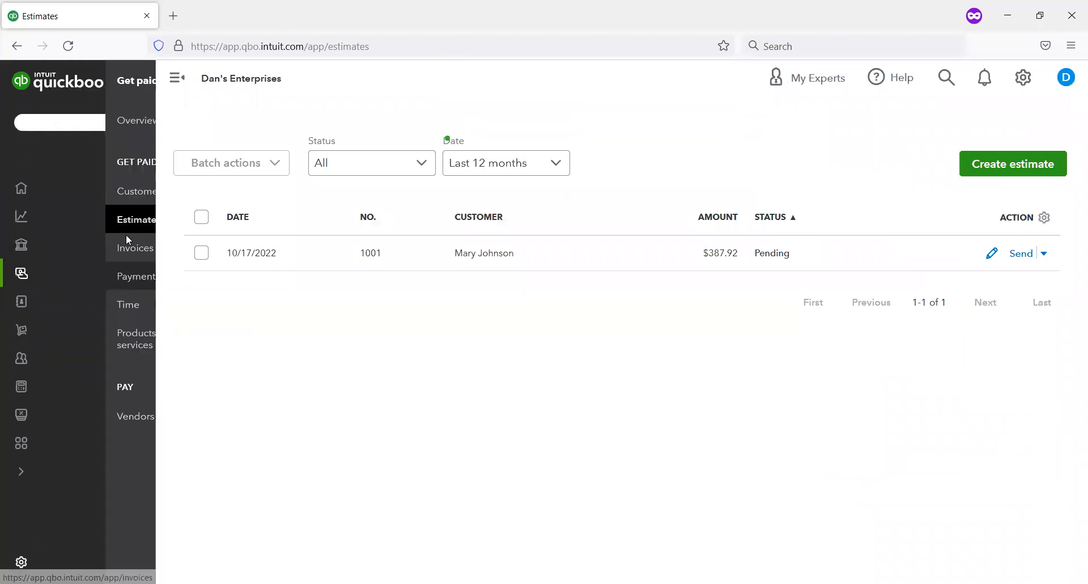
click(126, 225)
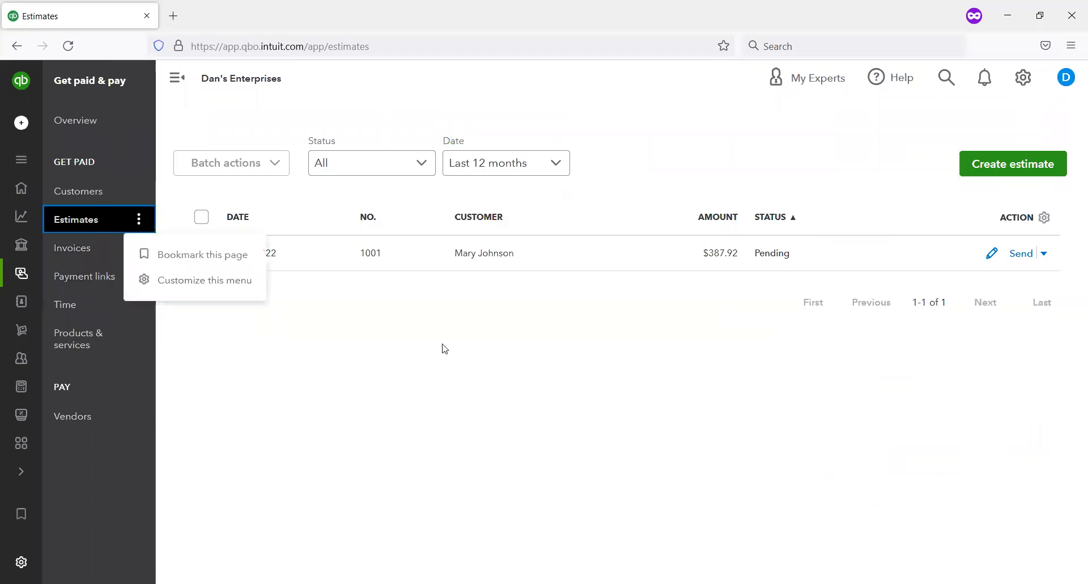
click(402, 282)
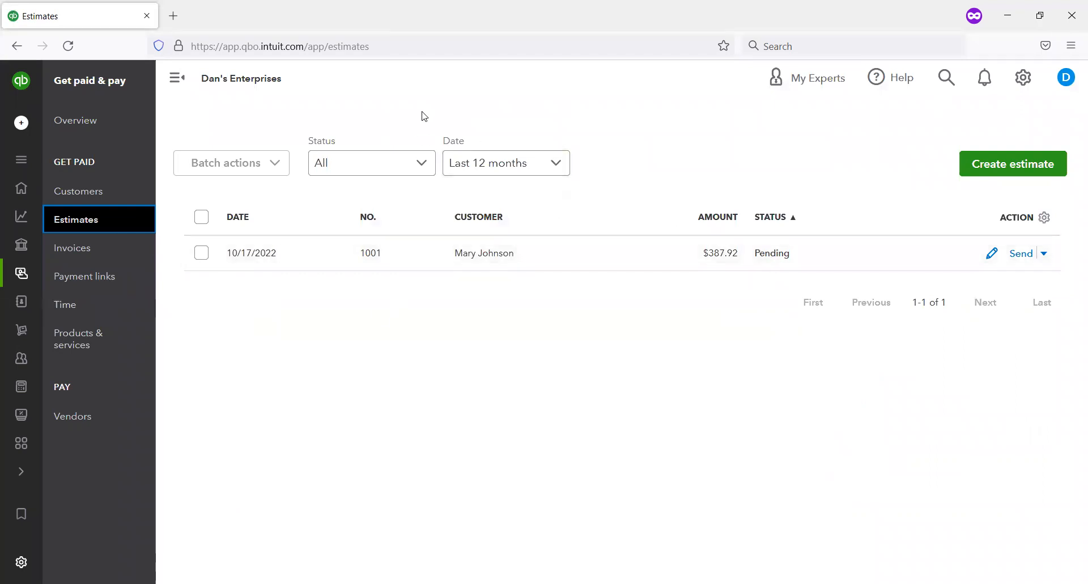
drag(754, 212, 835, 277)
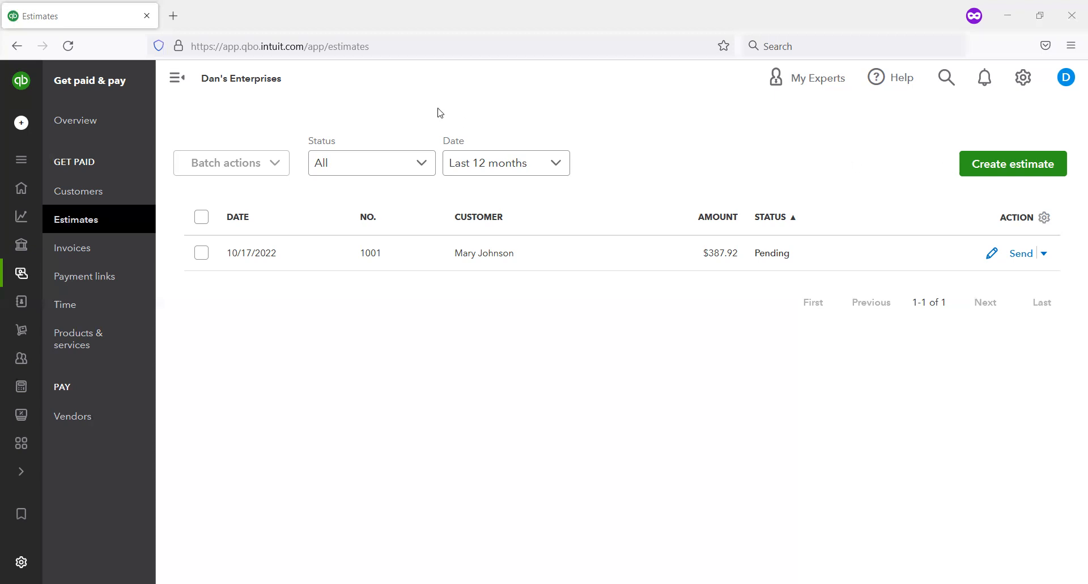
drag(949, 134, 1071, 187)
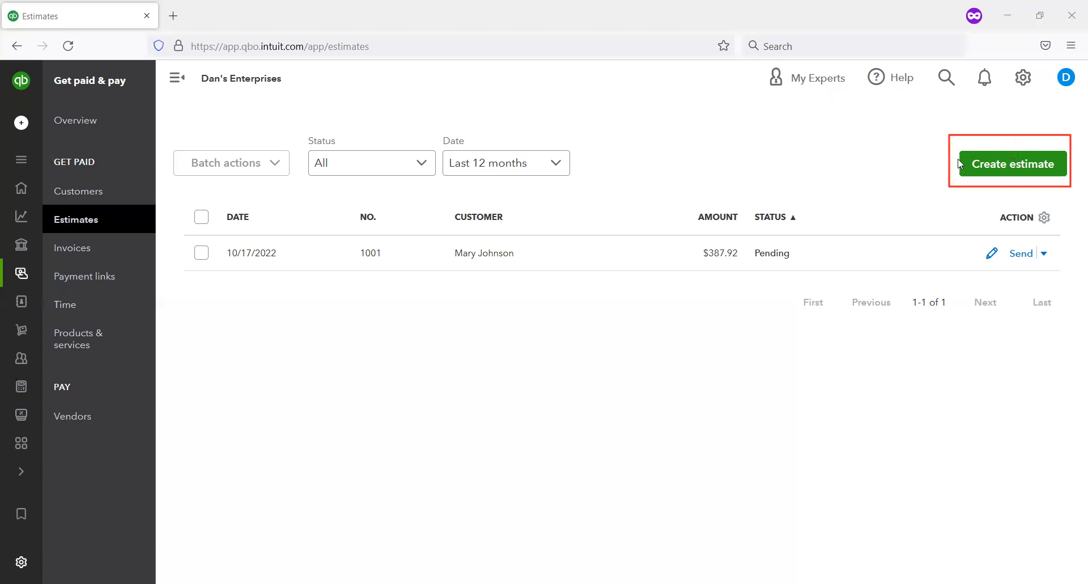
click(972, 165)
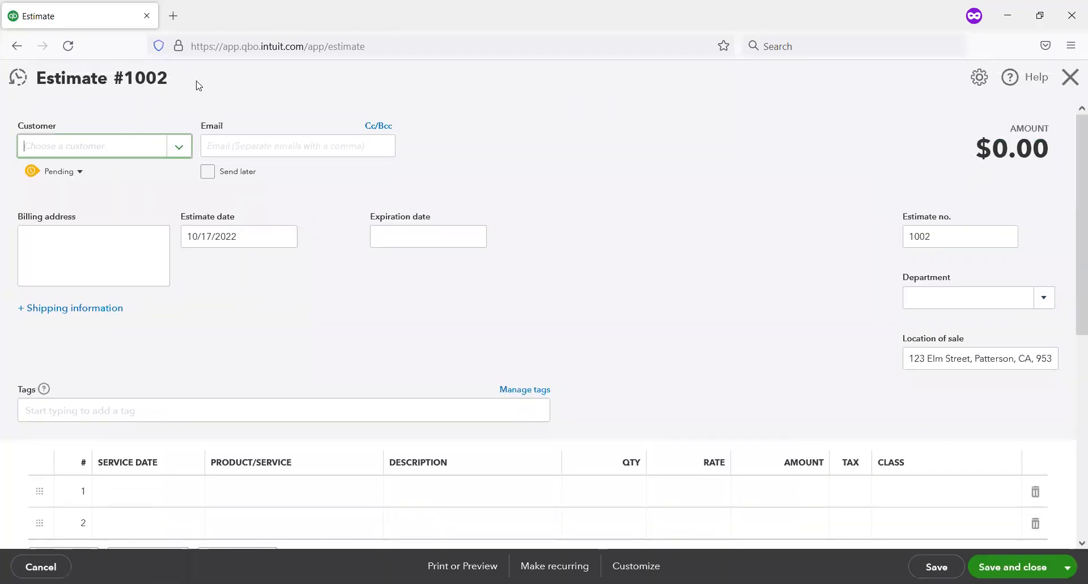
drag(169, 77, 131, 76)
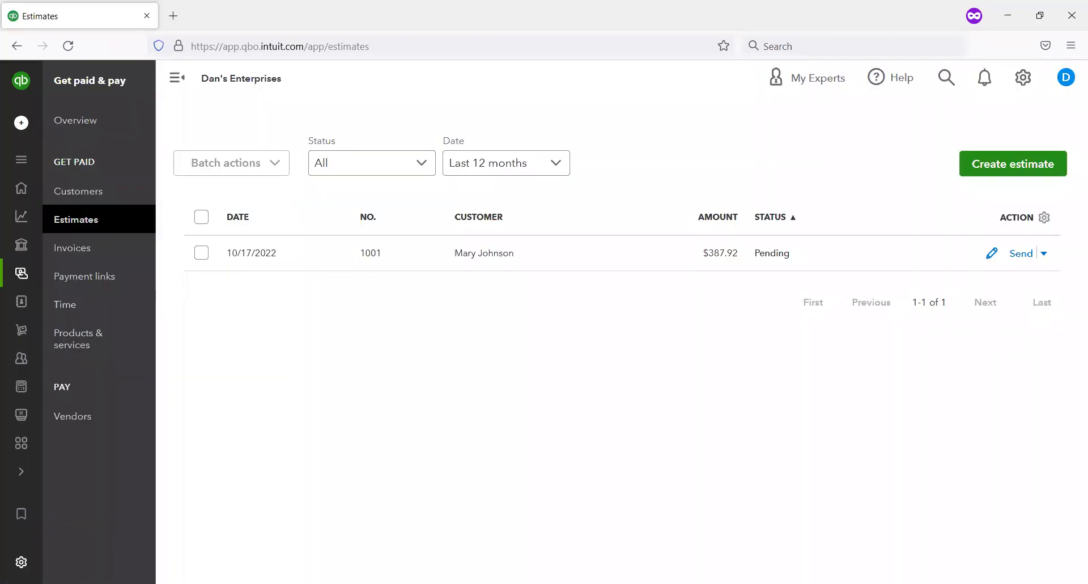
Step: Open the customer list and create an estimate for the customer with the $9,000.00 open balance
mouse_move(22, 329)
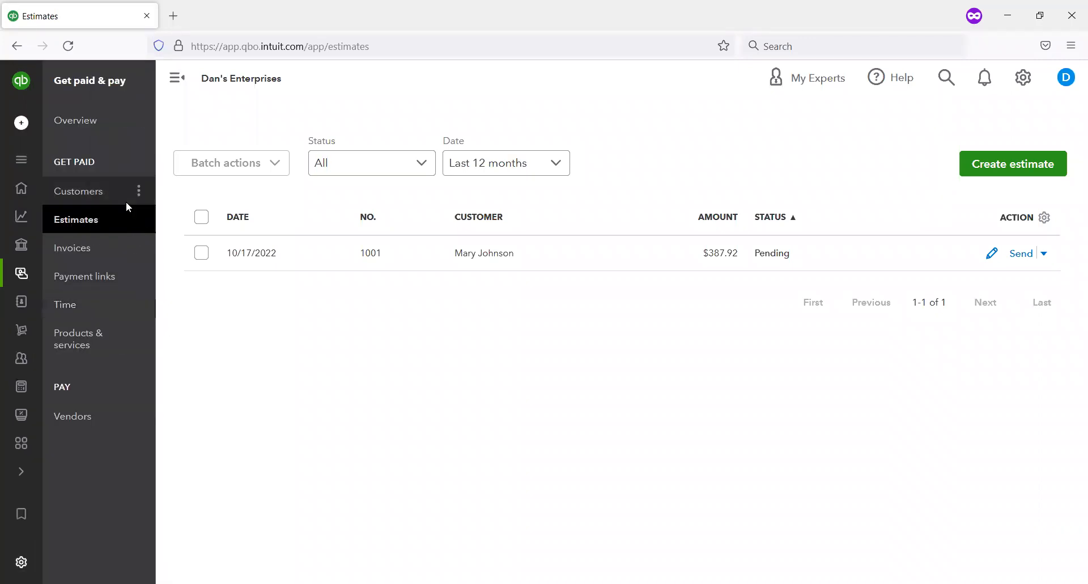
mouse_move(124, 186)
click(89, 193)
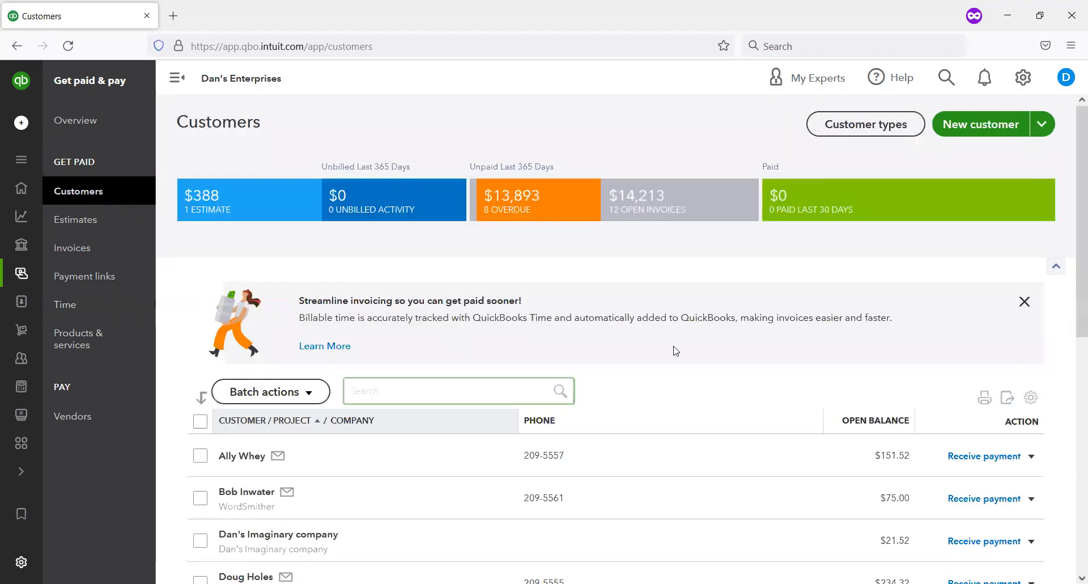
scroll(674, 348, down, 5)
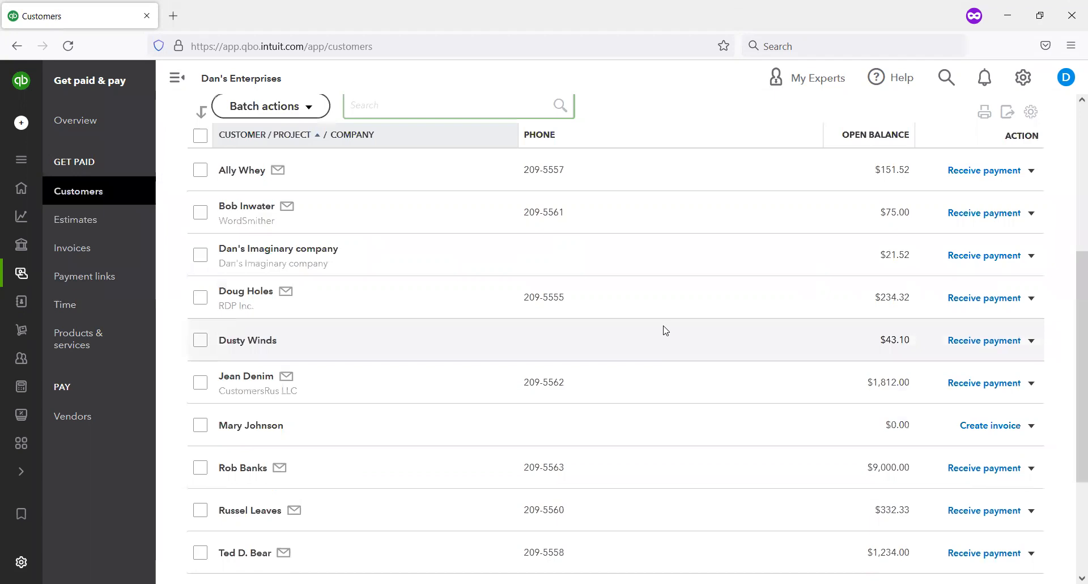
scroll(666, 330, down, 2)
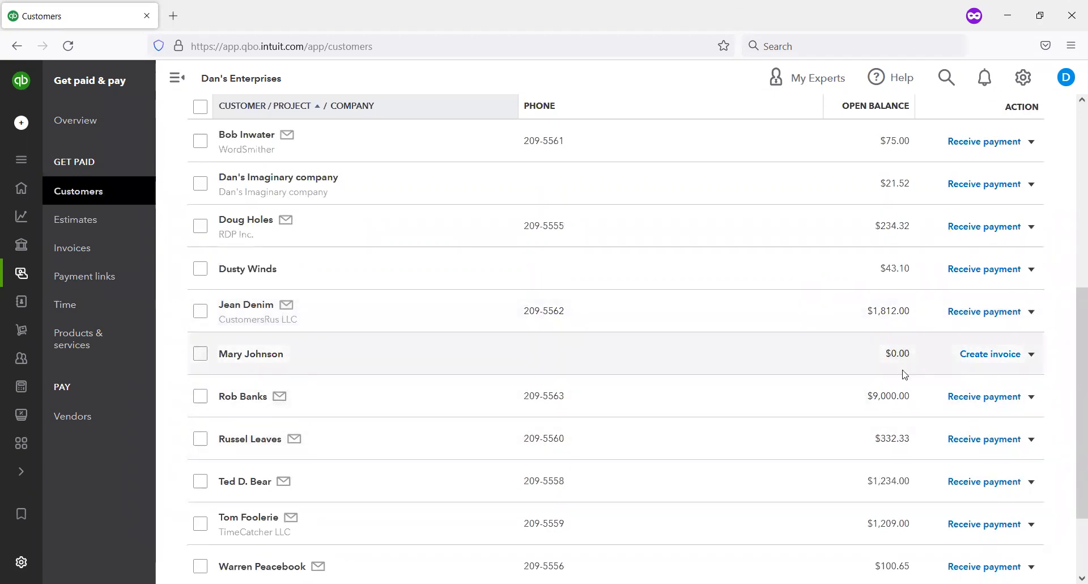
scroll(902, 371, down, 2)
scroll(892, 377, up, 2)
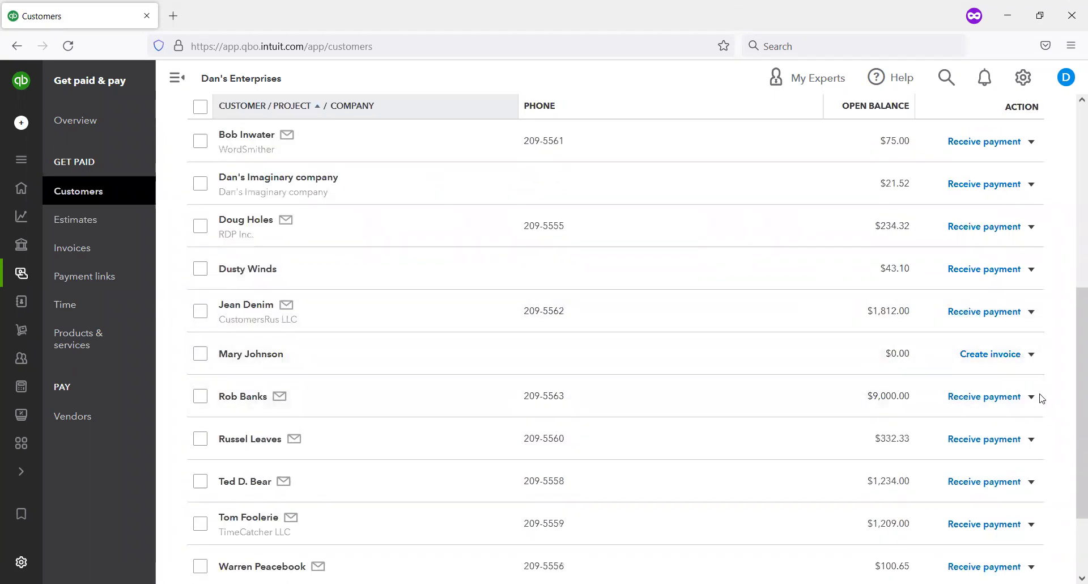
click(1032, 397)
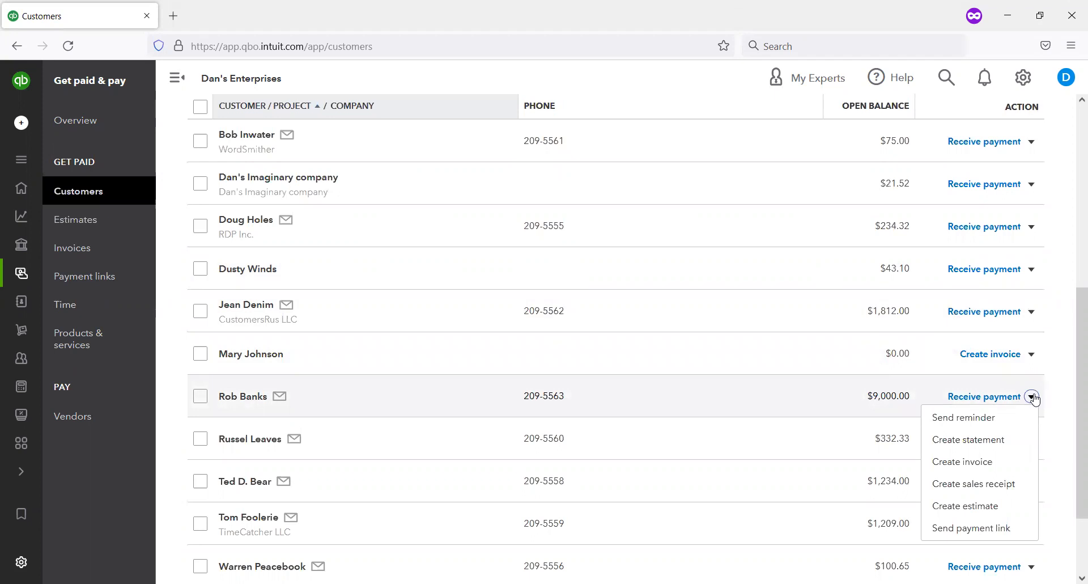
click(1006, 515)
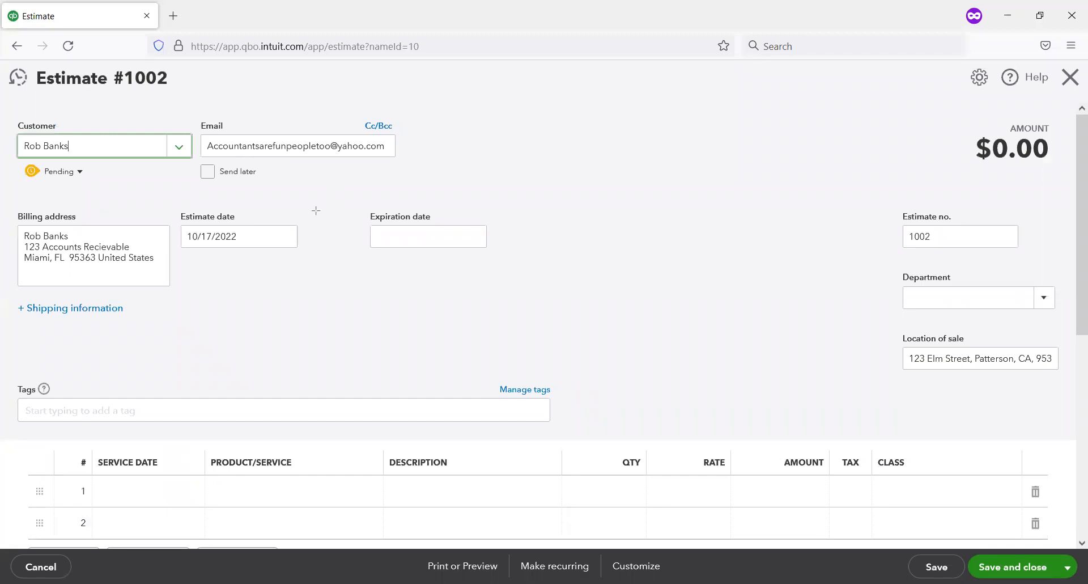
Step: Check the prefilled customer details and set the estimate's expiration date to 11/30/2022
mouse_move(7, 113)
mouse_down()
mouse_move(386, 277)
mouse_move(483, 287)
mouse_up()
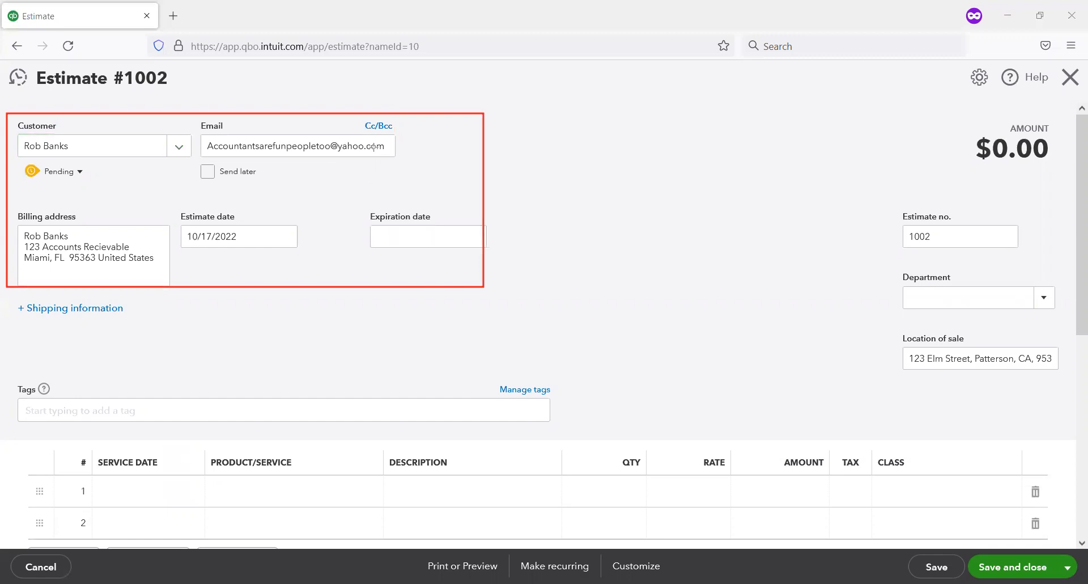
key(ctrl+z)
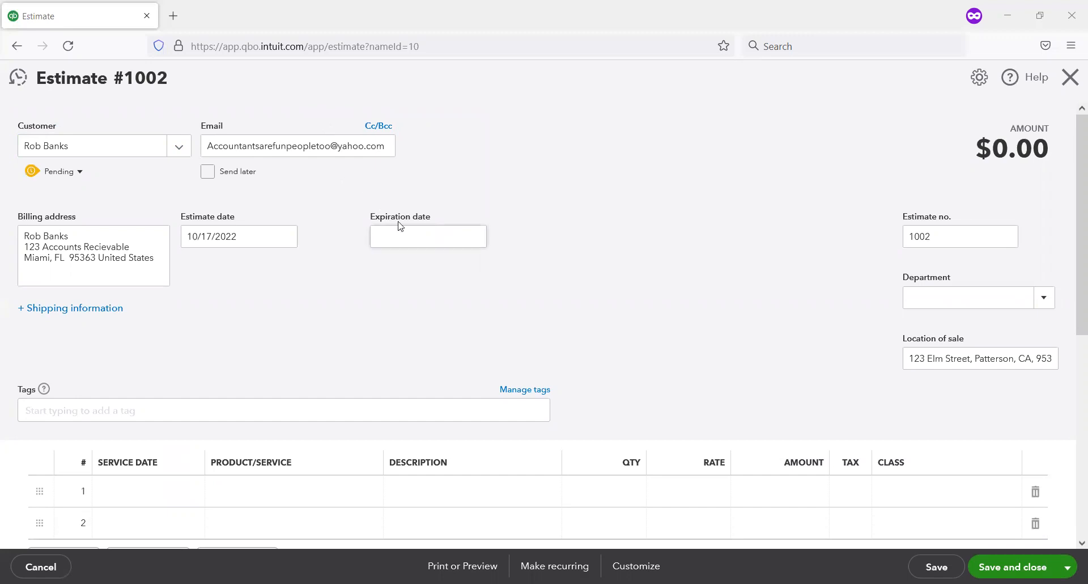
click(478, 238)
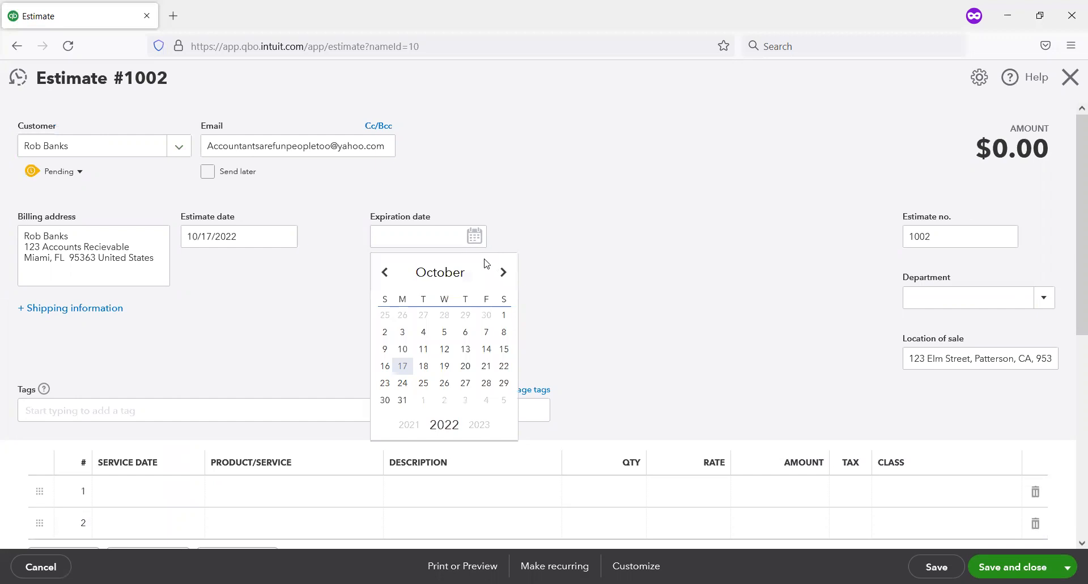
click(504, 273)
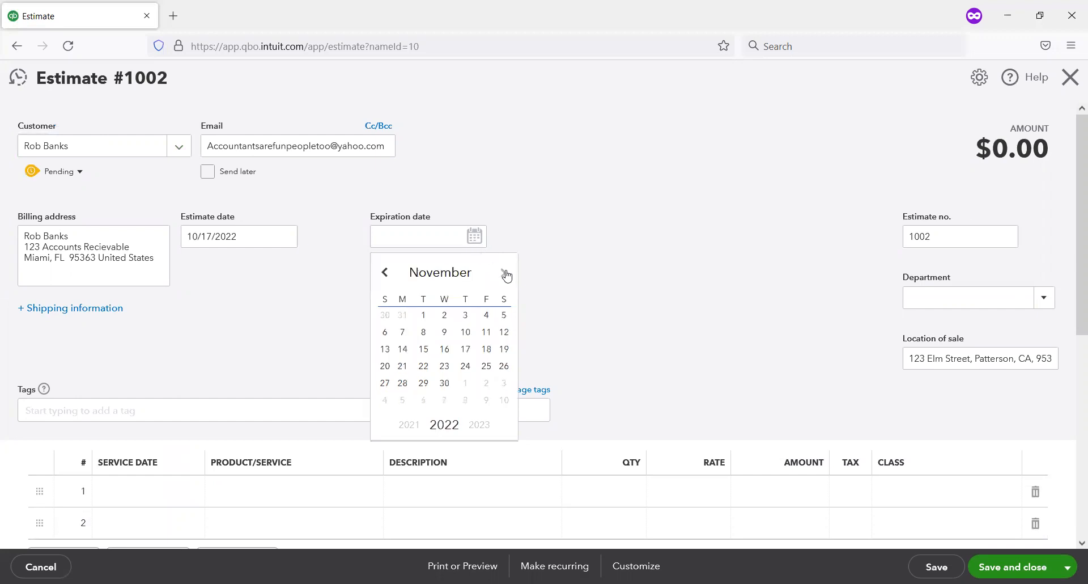
click(444, 384)
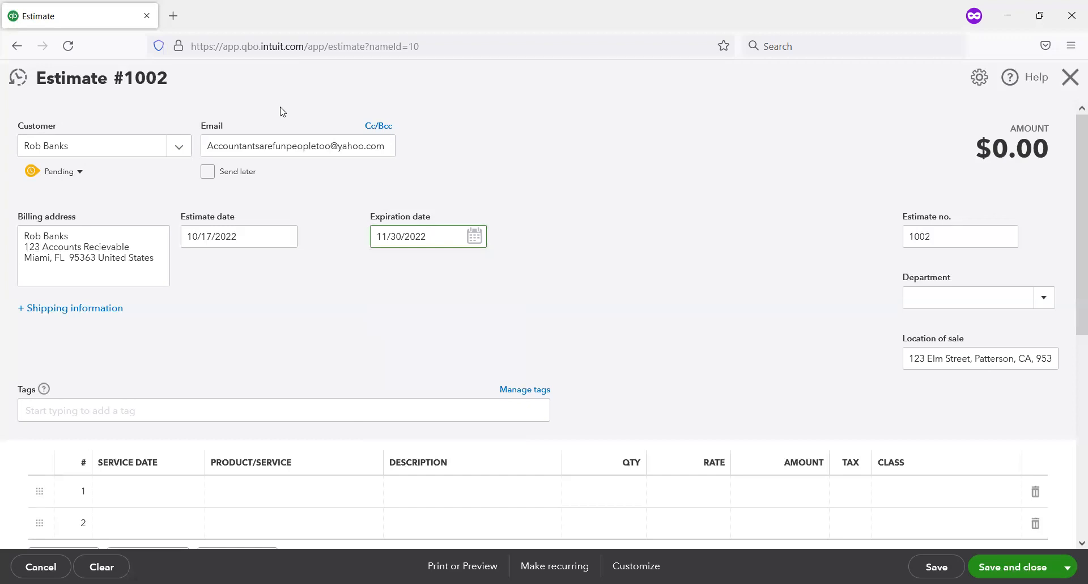
Step: Add the product Coupon Book to the first line of the estimate
scroll(361, 363, down, 2)
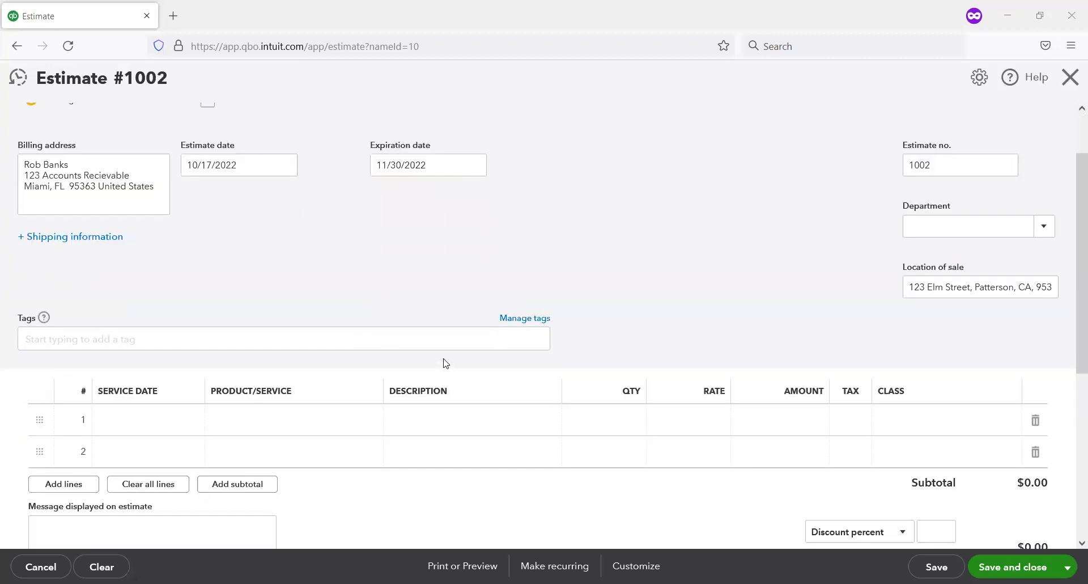
click(271, 415)
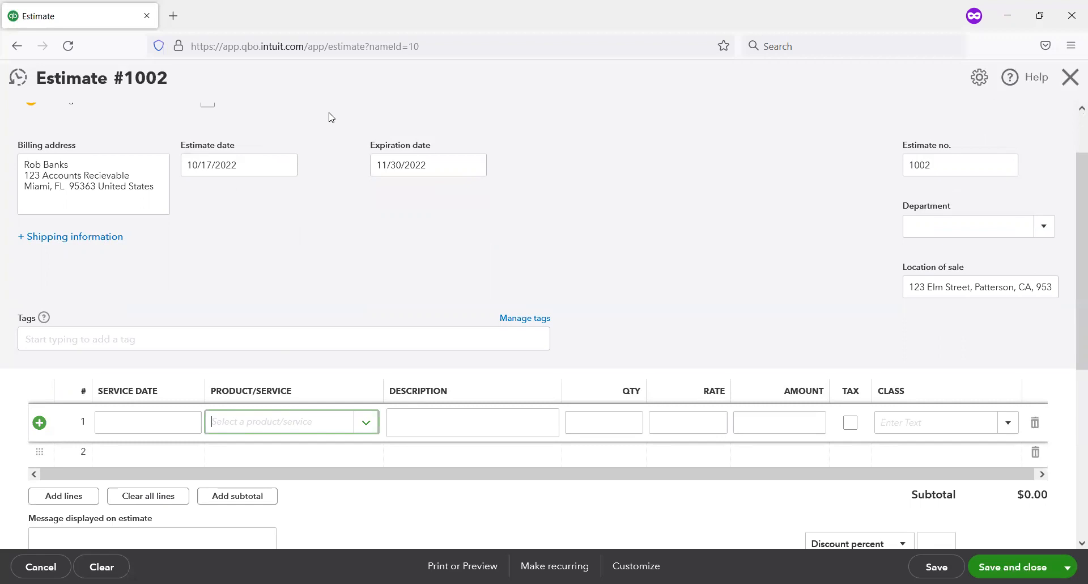
drag(364, 123, 493, 187)
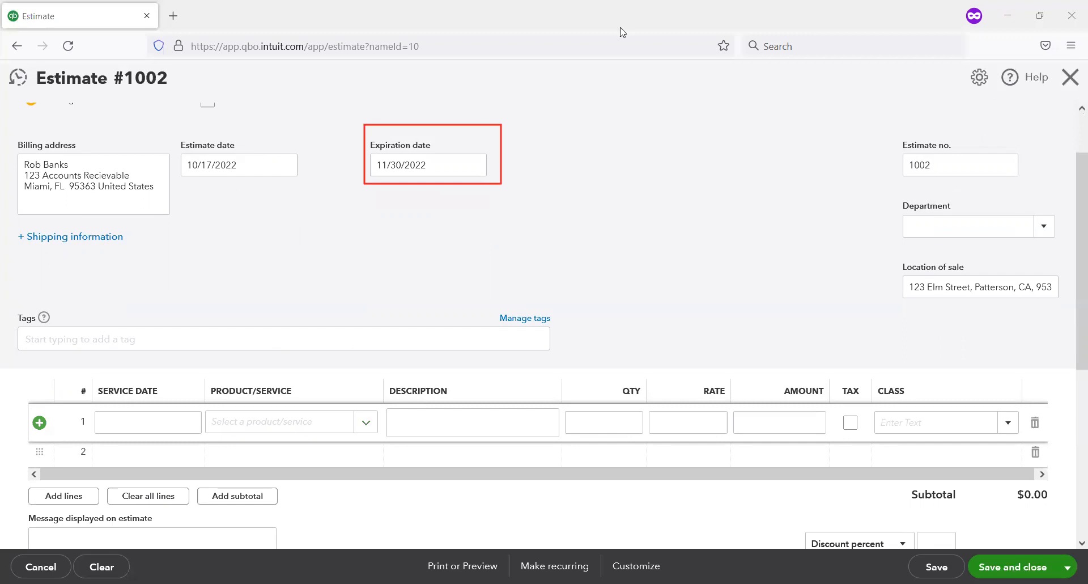
click(658, 108)
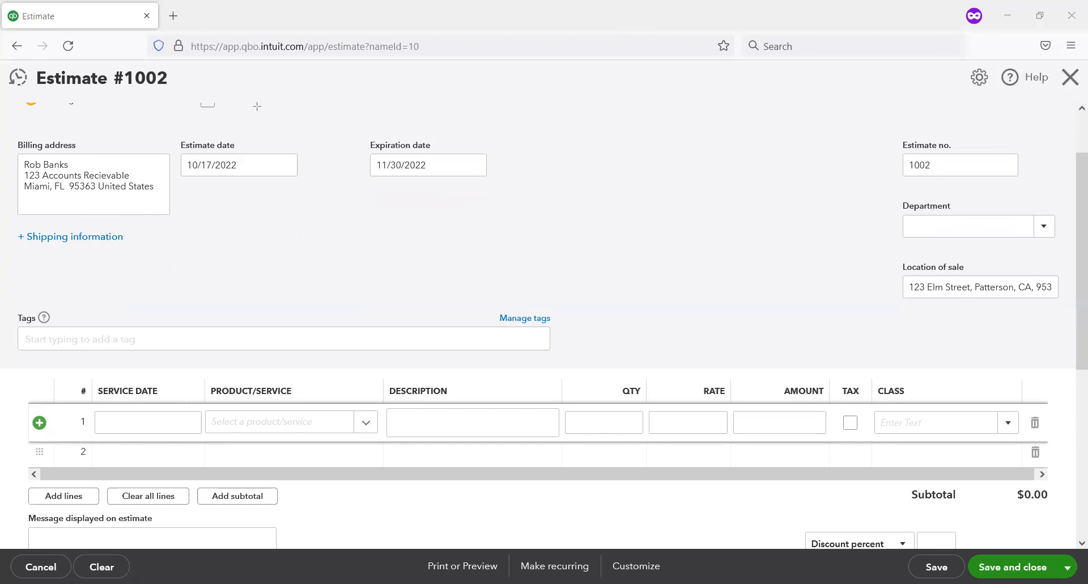
click(364, 425)
scroll(305, 348, down, 2)
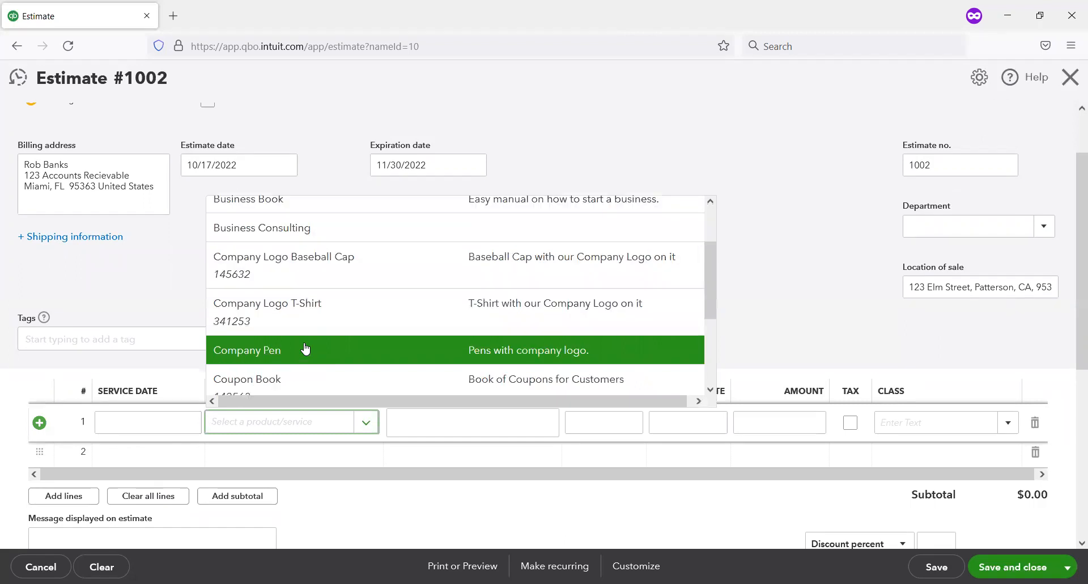
scroll(305, 348, down, 2)
scroll(291, 308, up, 2)
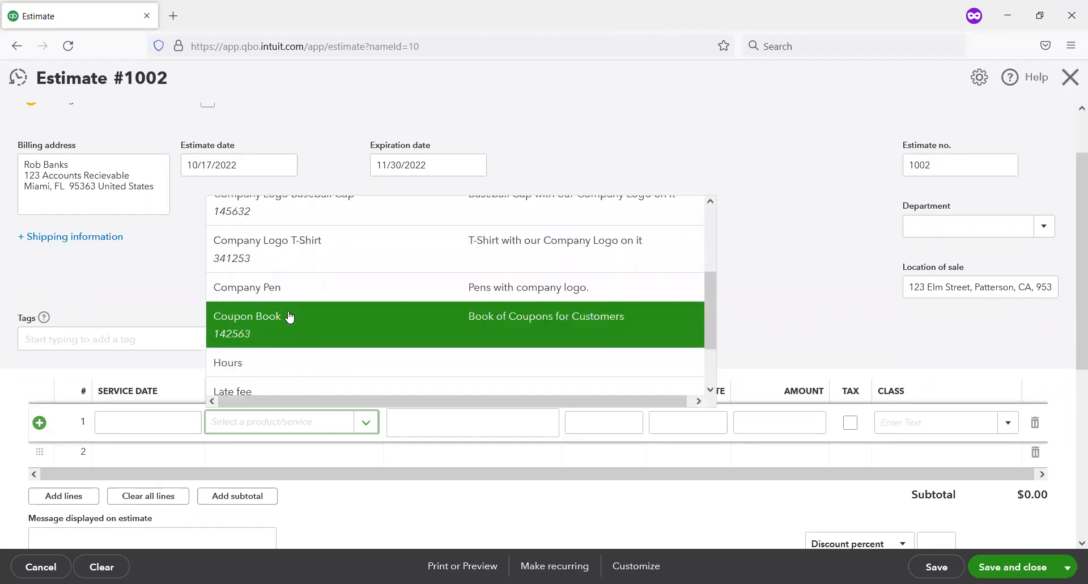
click(287, 316)
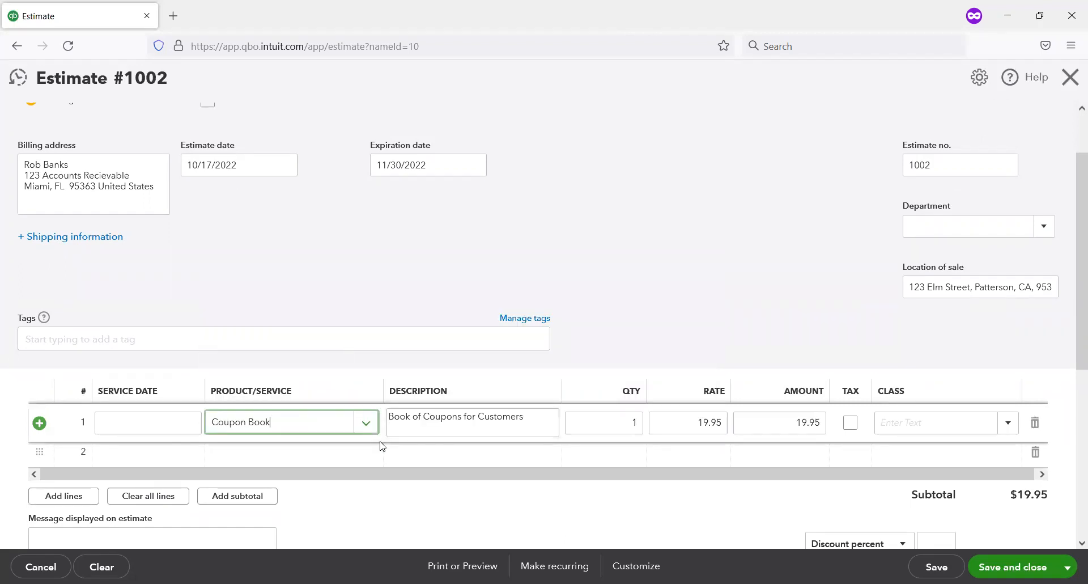
Step: Add the service Bookkeeping Tutoring to the second line of the estimate with a quantity of 10
click(366, 452)
click(366, 454)
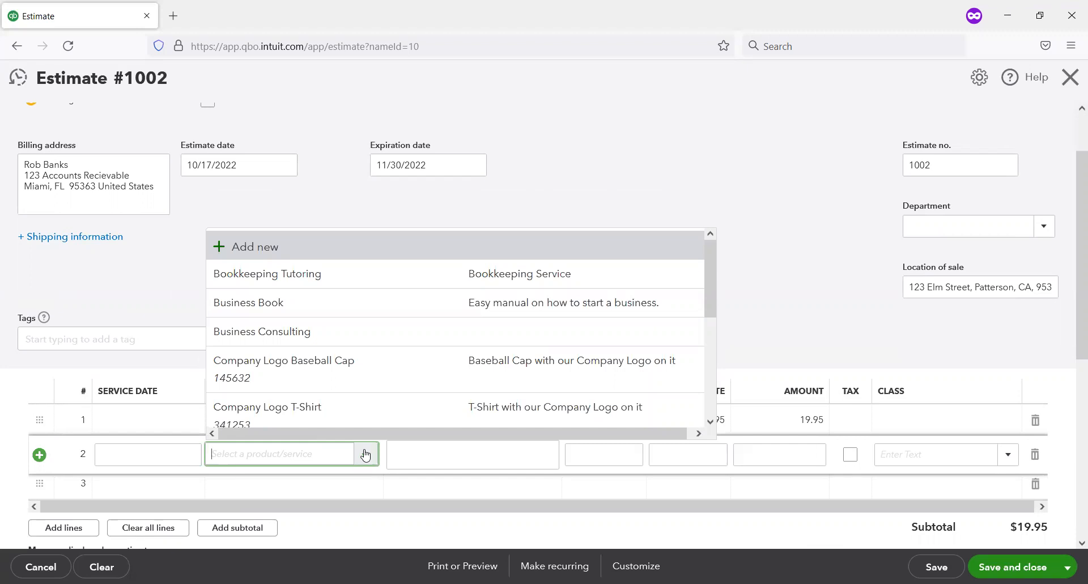
click(397, 276)
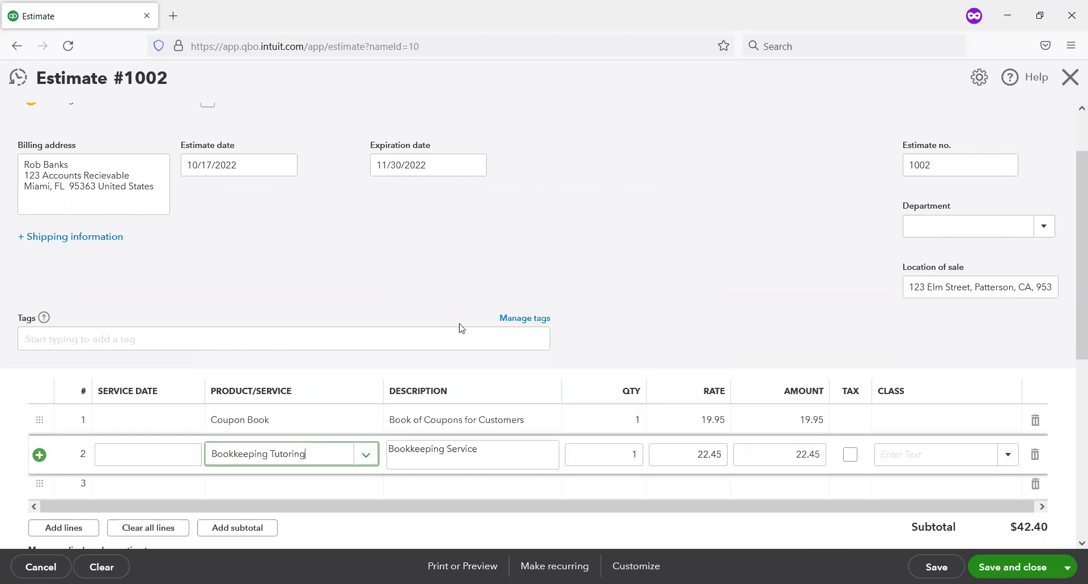
click(634, 454)
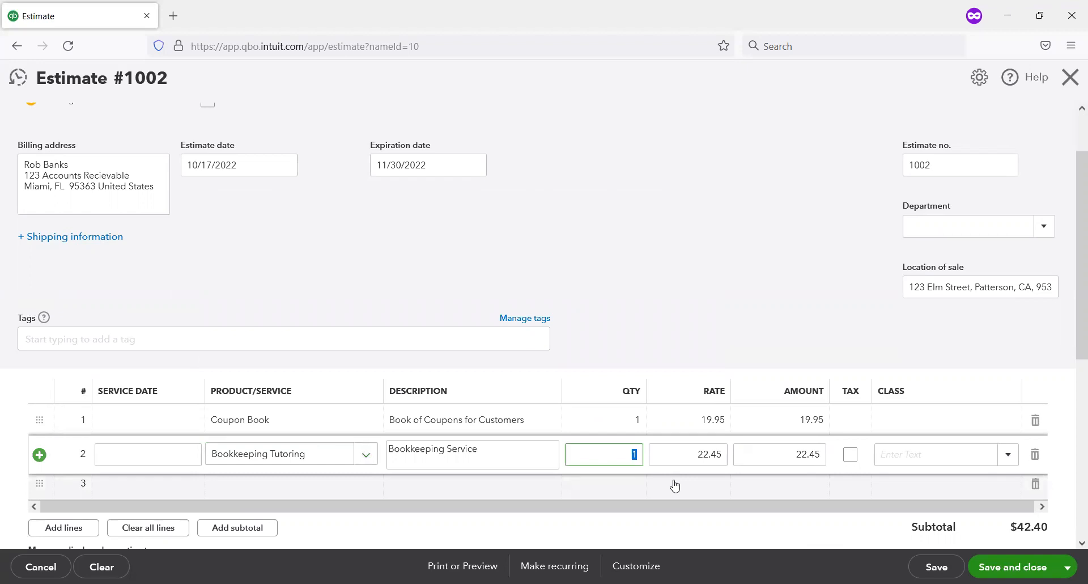
text(10)
key(Tab)
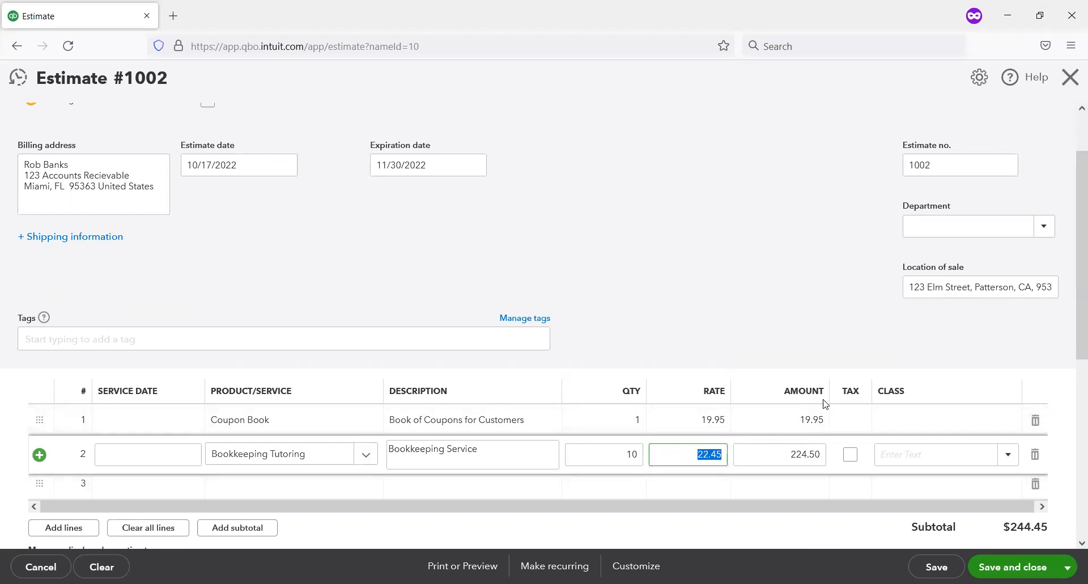
Step: Mark the Coupon Book line as taxable, then save and close the estimate
click(853, 421)
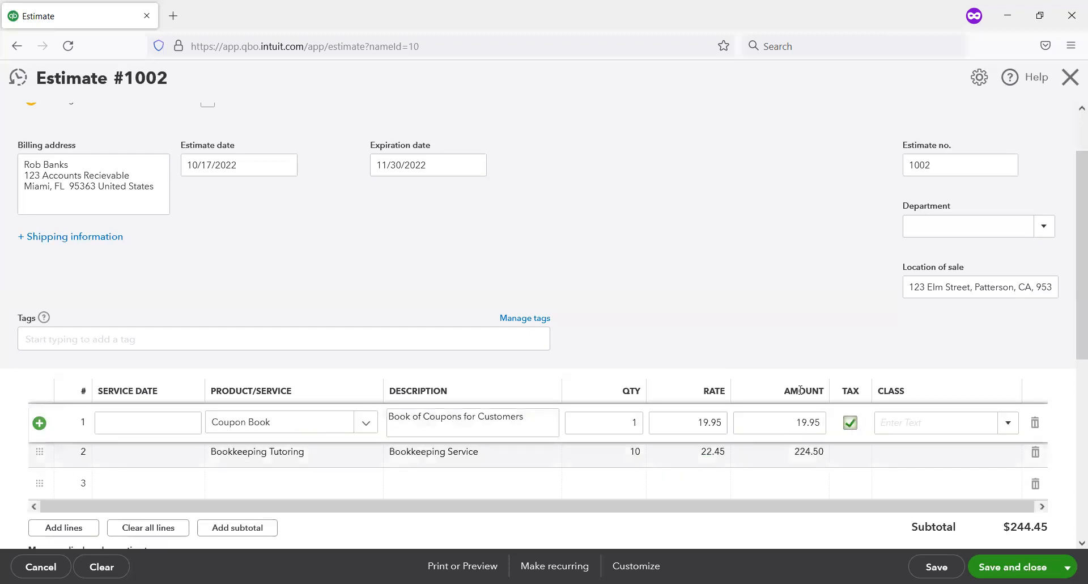
click(802, 362)
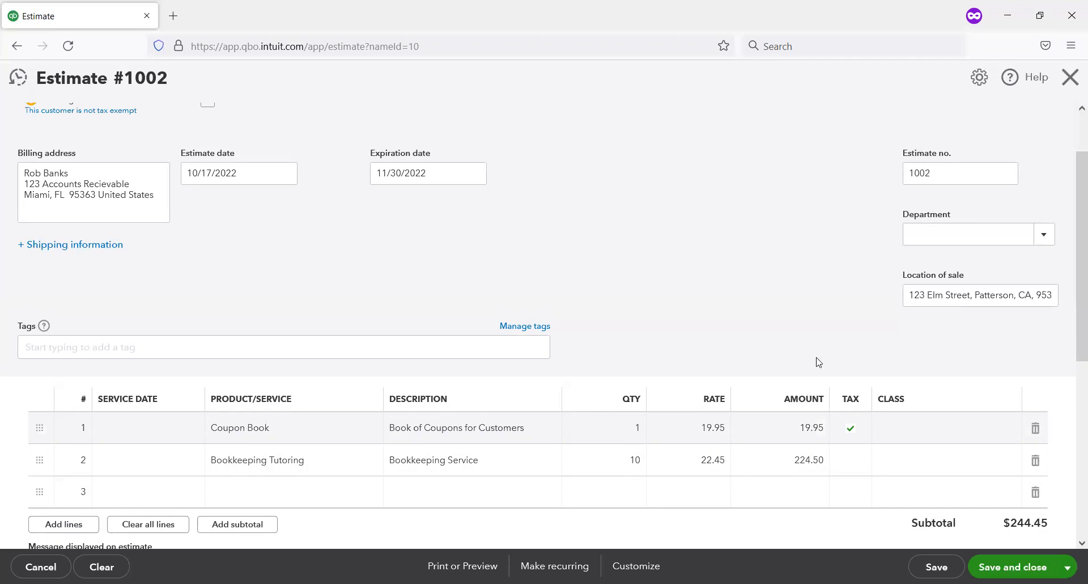
scroll(841, 372, down, 1)
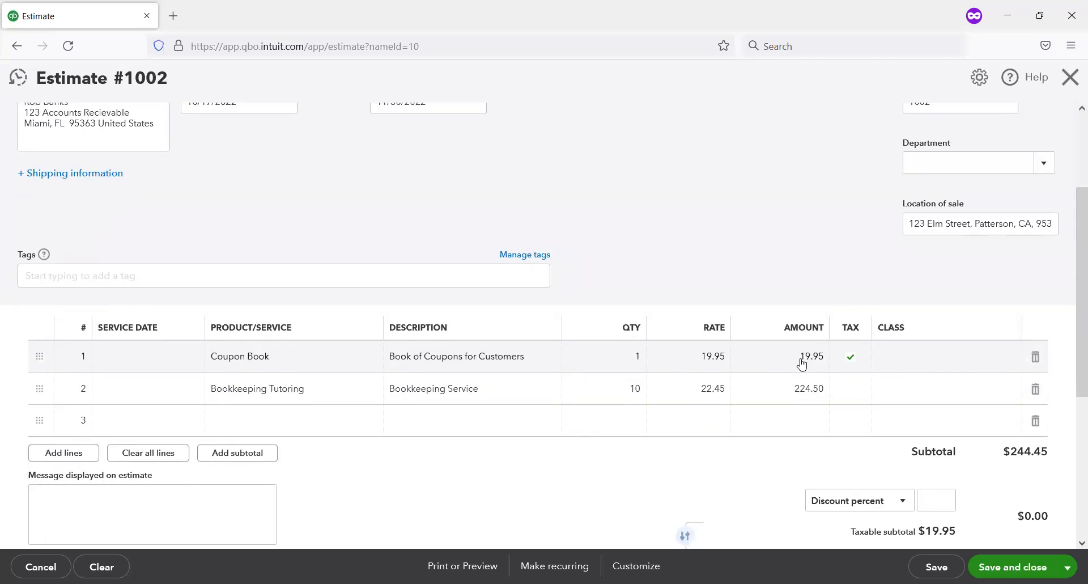
scroll(802, 370, down, 3)
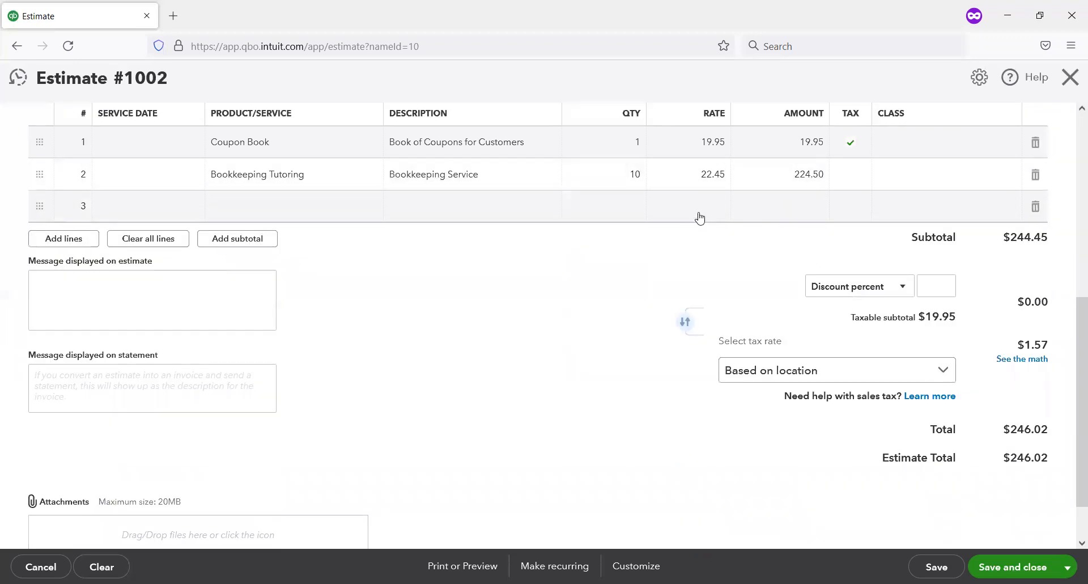
click(168, 309)
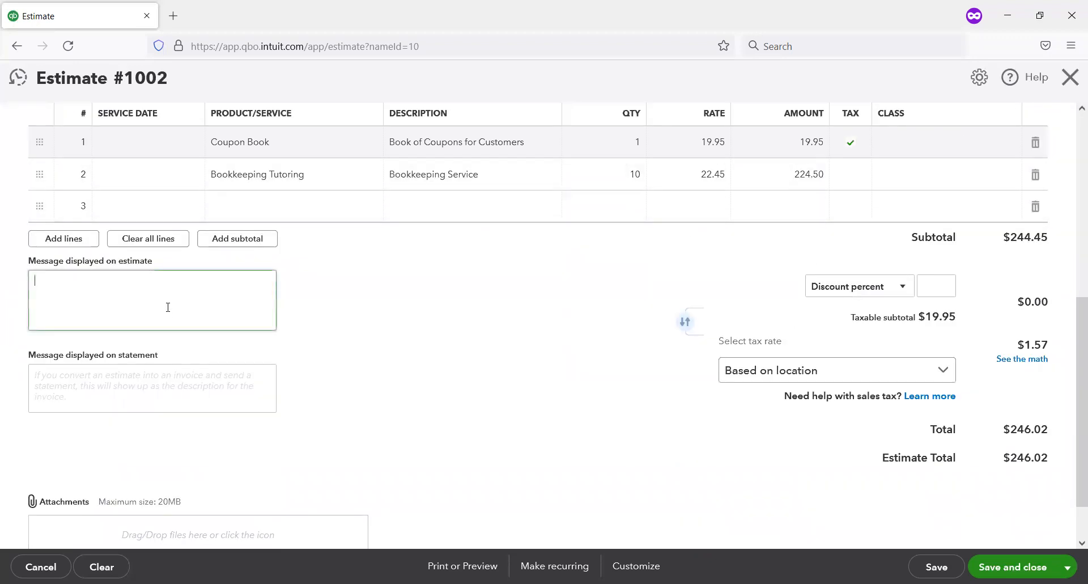
scroll(240, 328, down, 1)
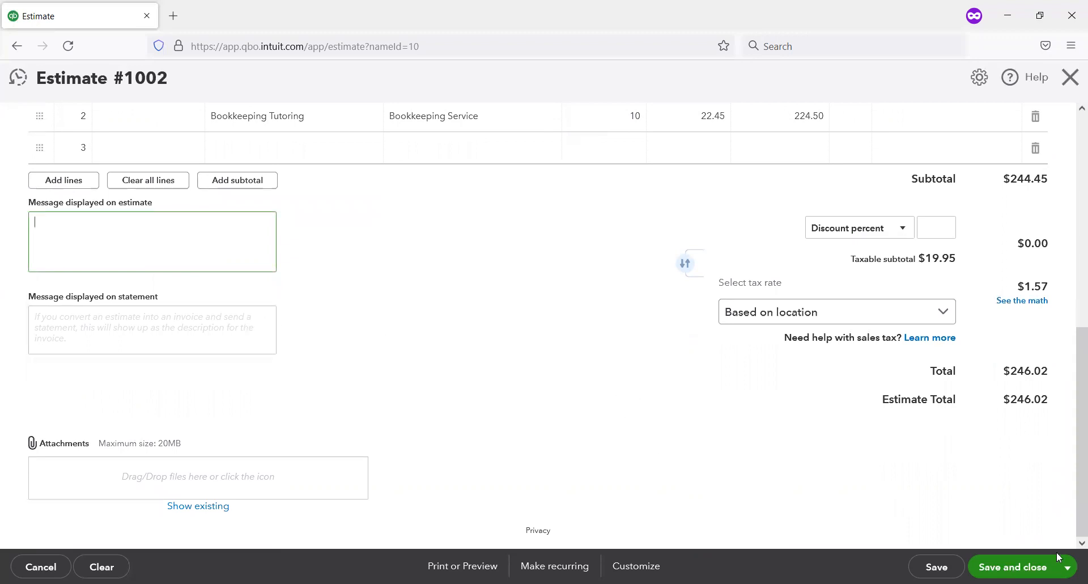
click(1012, 567)
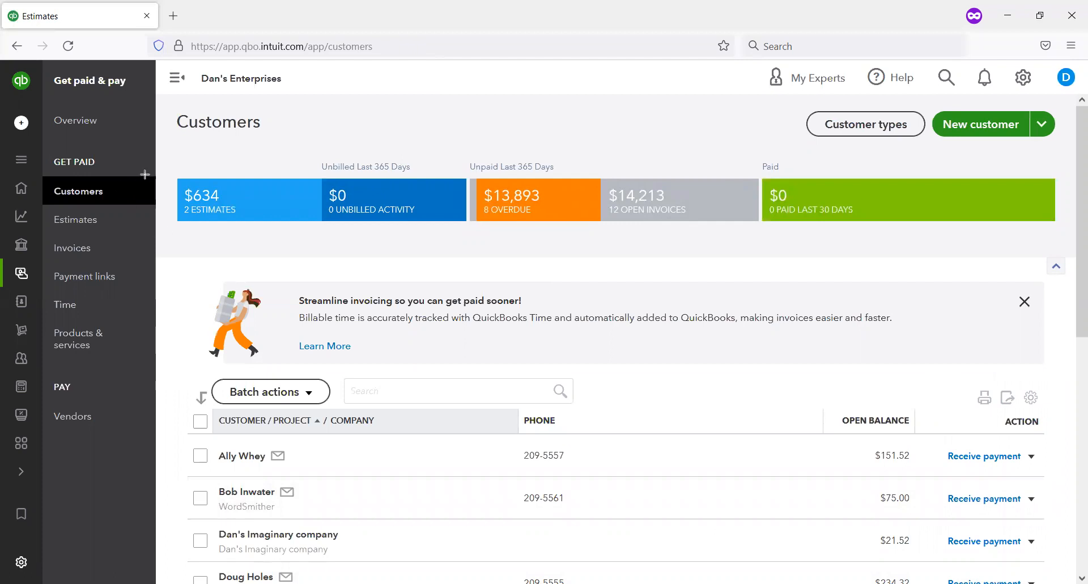
Step: Filter the customer list to customers with estimates and review their open estimates
mouse_move(152, 169)
mouse_down()
mouse_move(365, 251)
mouse_move(320, 251)
mouse_move(334, 247)
mouse_up()
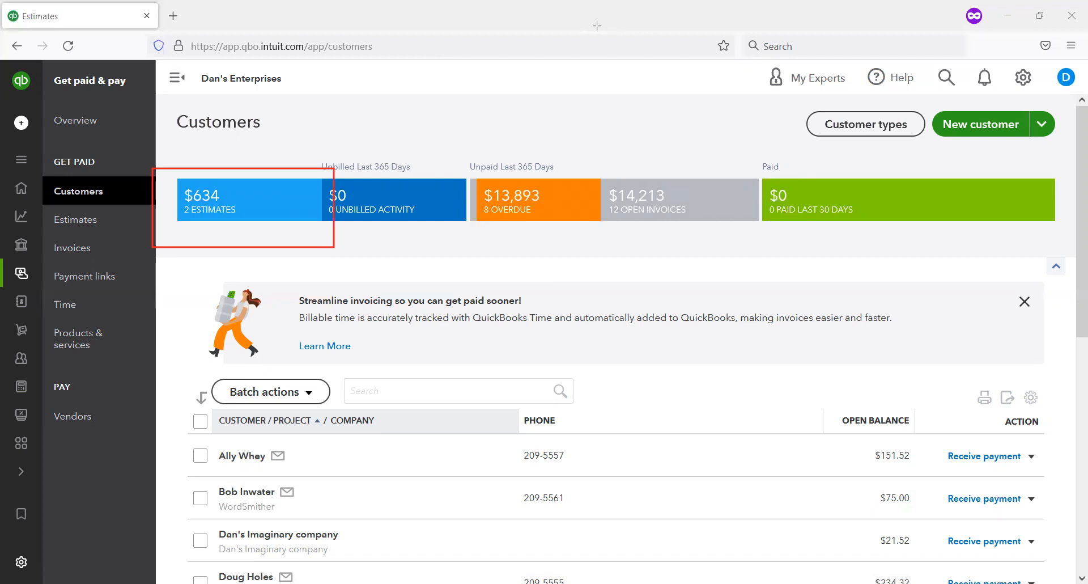
key(ctrl+z)
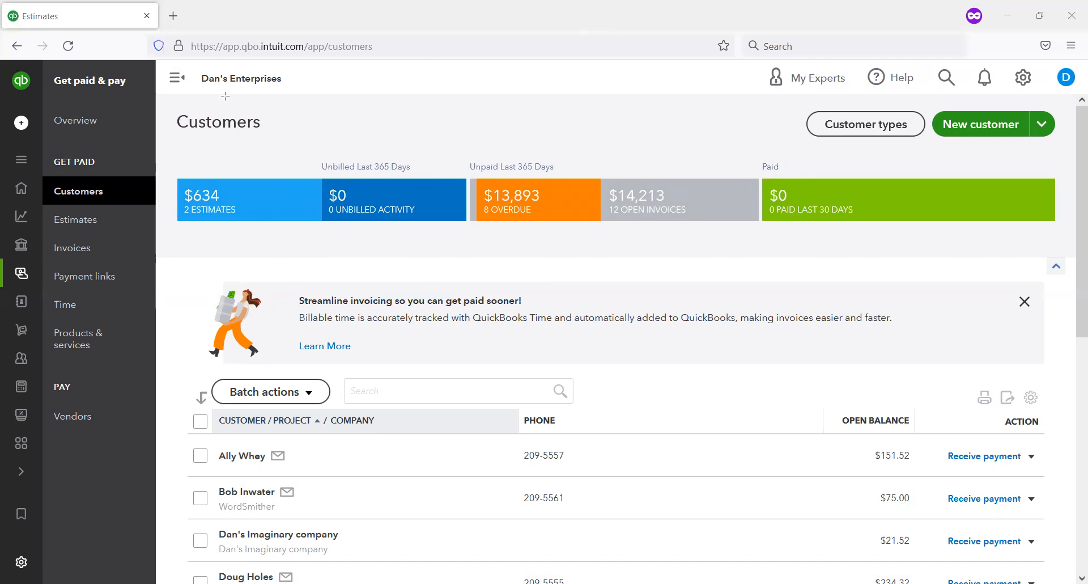
click(231, 216)
scroll(366, 363, down, 1)
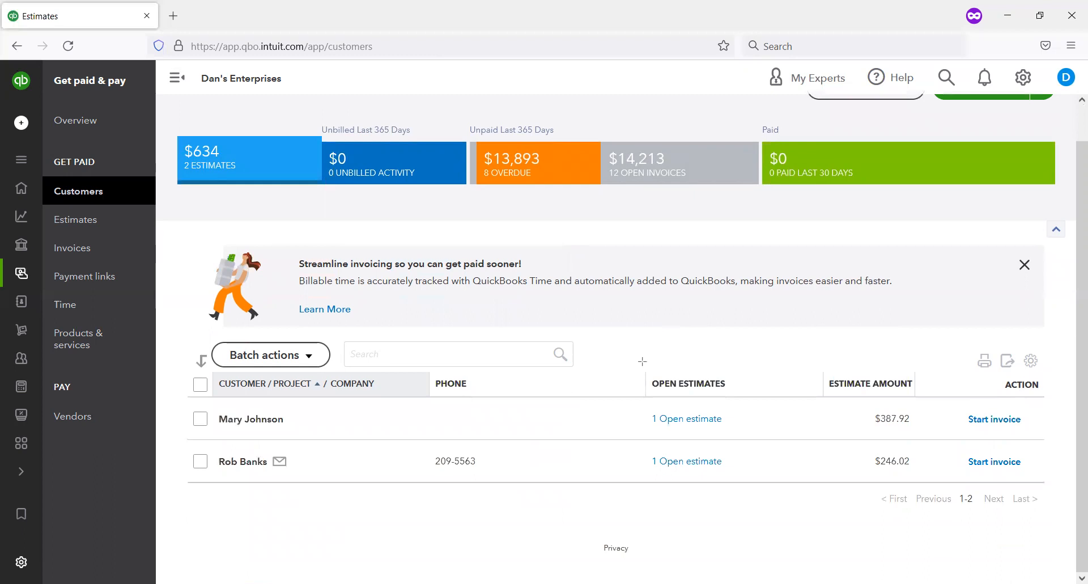
mouse_move(641, 359)
mouse_down()
mouse_move(759, 495)
mouse_move(772, 492)
mouse_up()
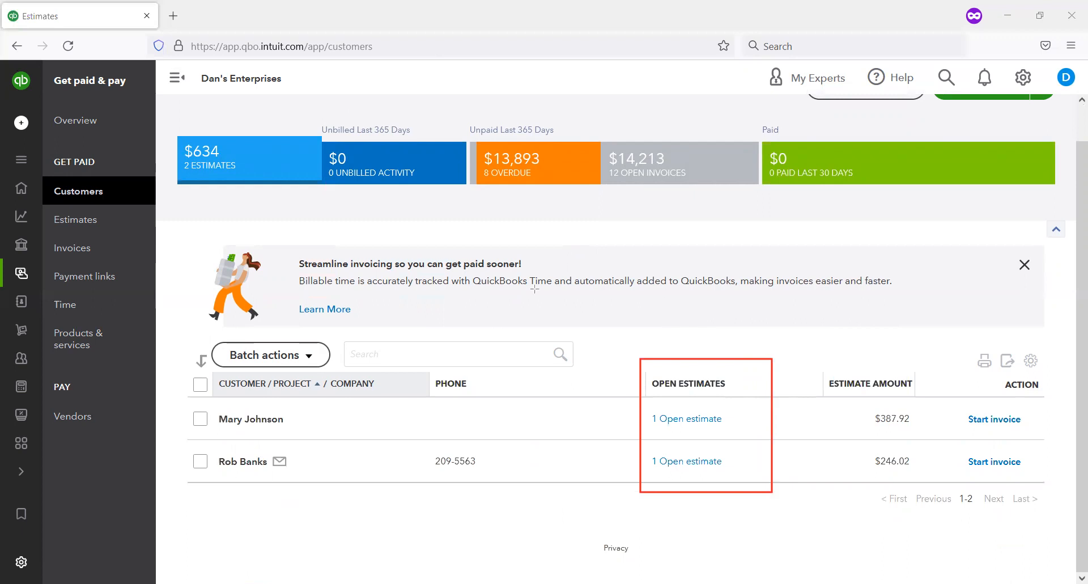
drag(186, 238, 28, 204)
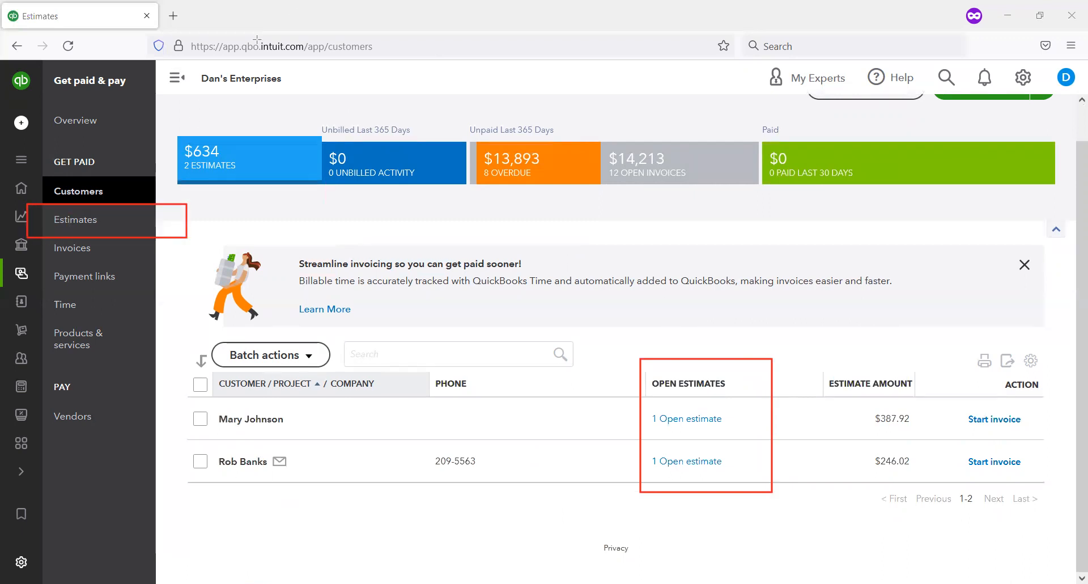
Step: Check the status of both estimates in the estimates list and return to the customer list
click(86, 230)
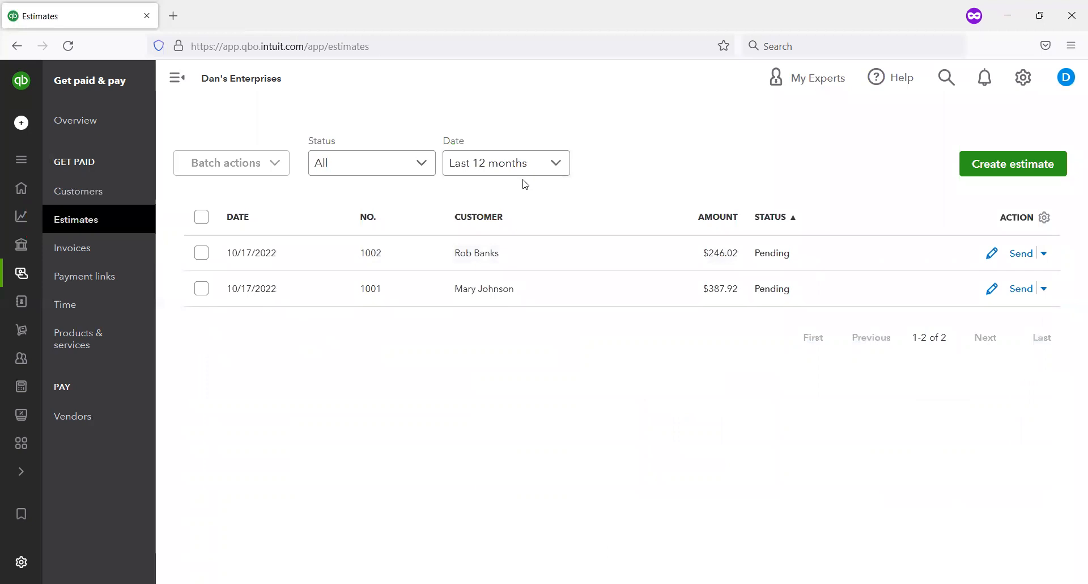
click(100, 200)
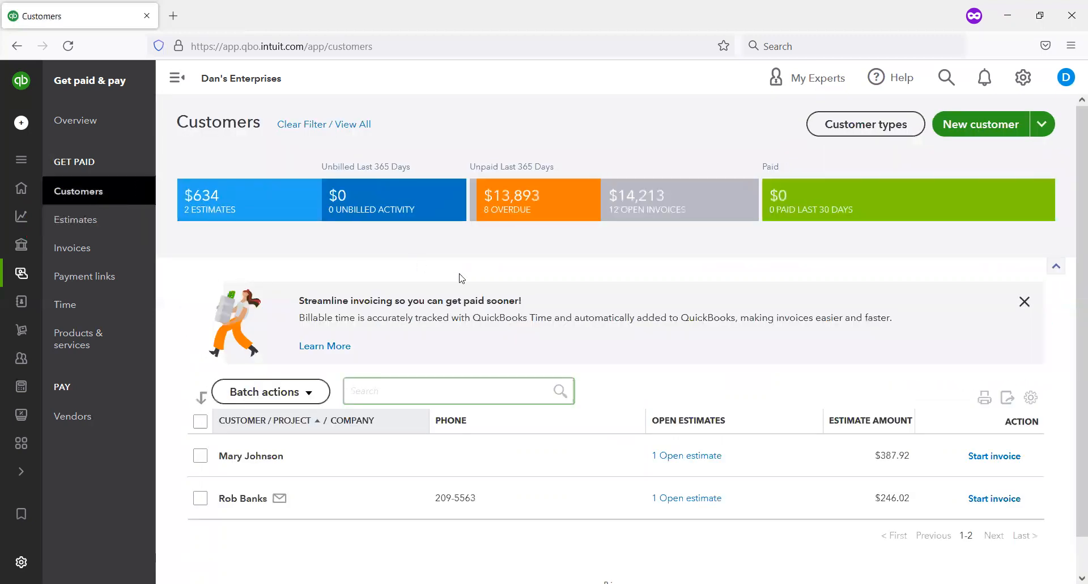
scroll(546, 282, down, 1)
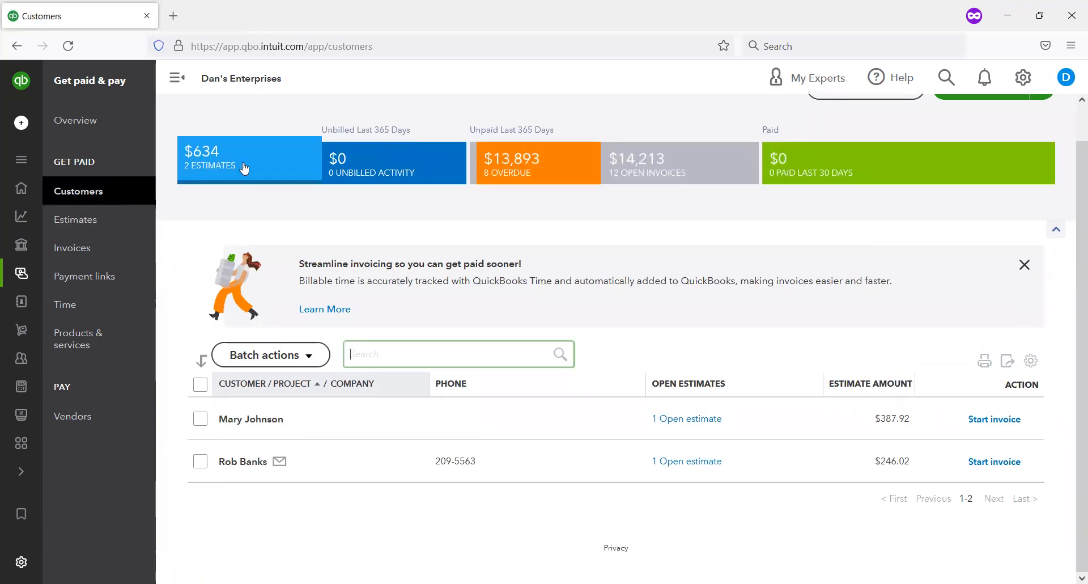
scroll(245, 170, up, 1)
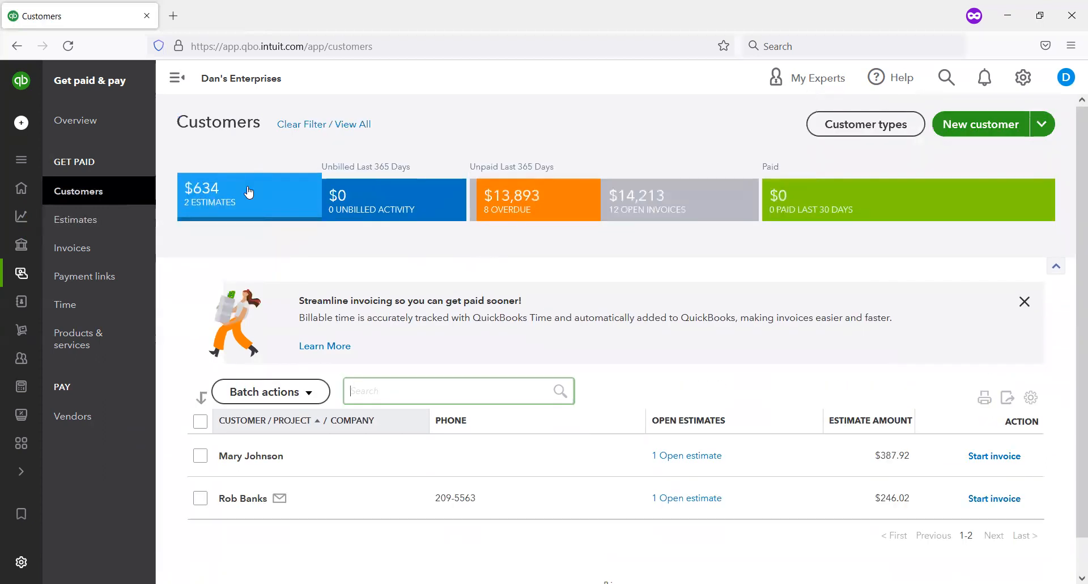
Step: Clear the estimates filter and look through the full customer list
click(320, 126)
scroll(422, 256, down, 7)
scroll(422, 260, down, 1)
scroll(419, 256, up, 10)
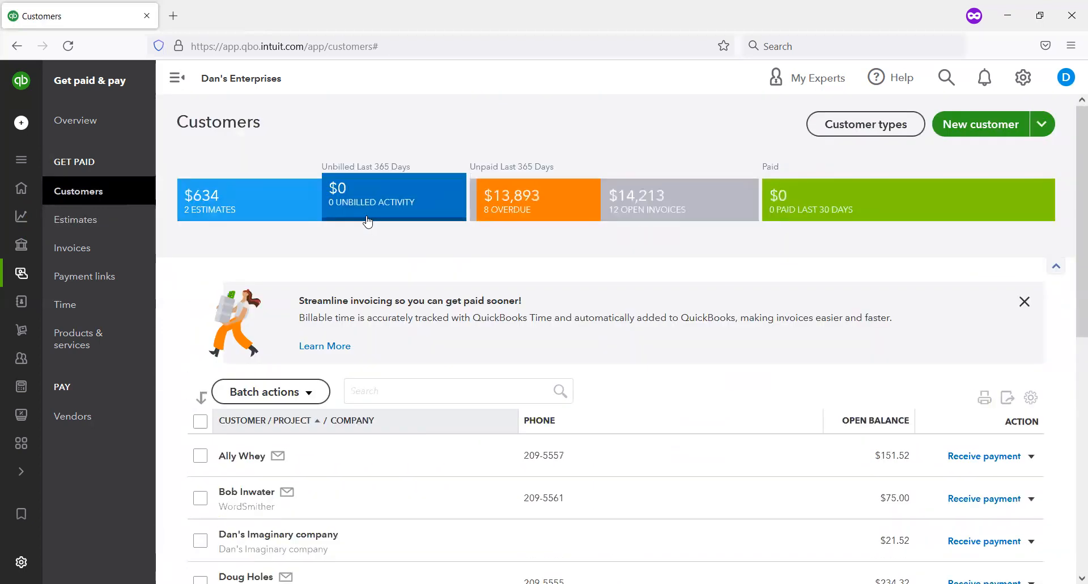
Step: Apply the estimates filter to the customer list again and examine the invoice action offered for each customer
click(221, 218)
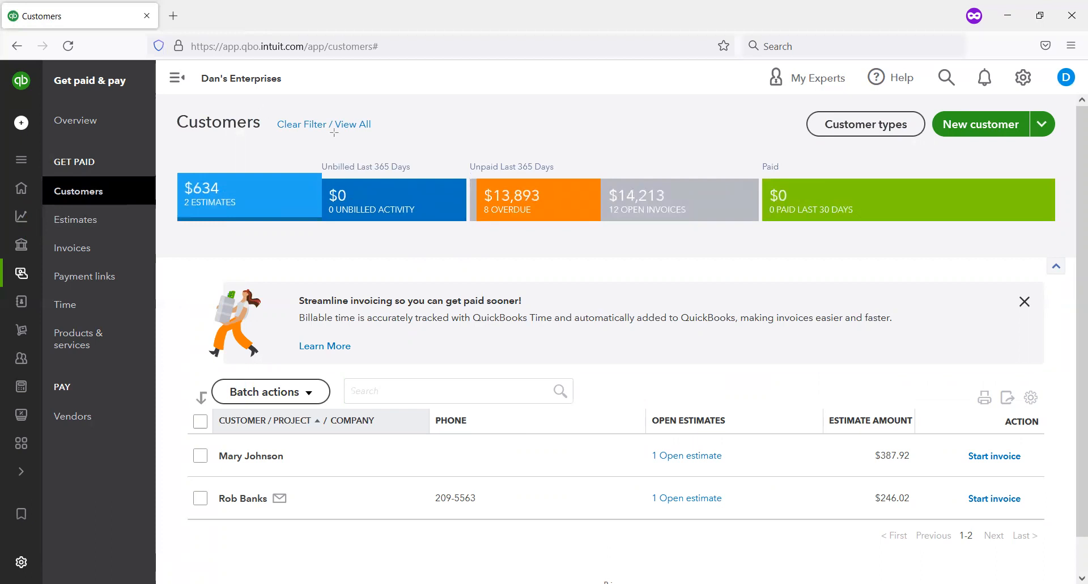
drag(373, 145, 404, 148)
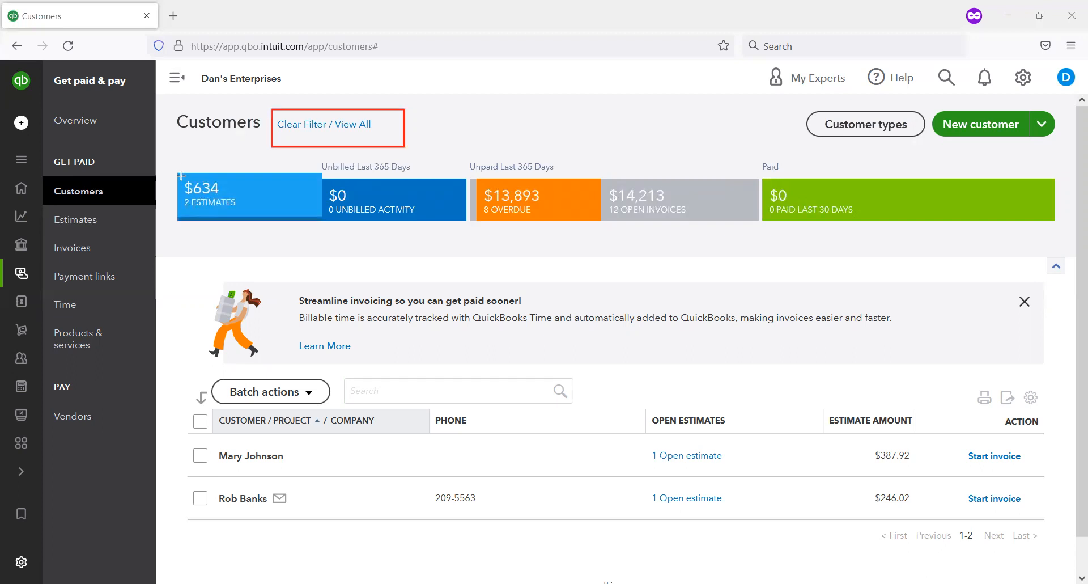
drag(174, 165, 327, 220)
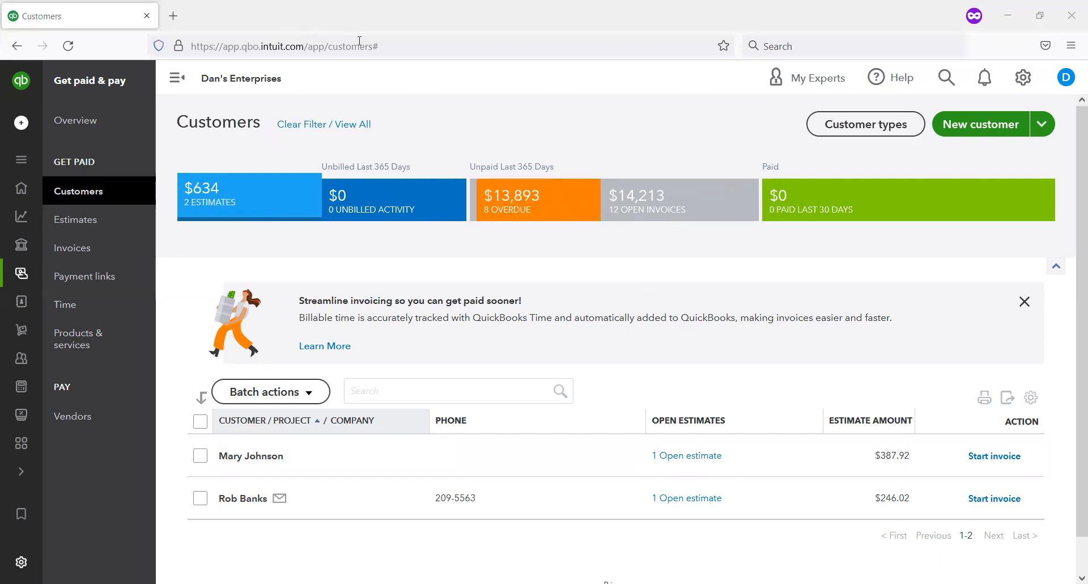
mouse_move(951, 422)
mouse_down()
mouse_move(1031, 479)
mouse_move(1066, 473)
mouse_up()
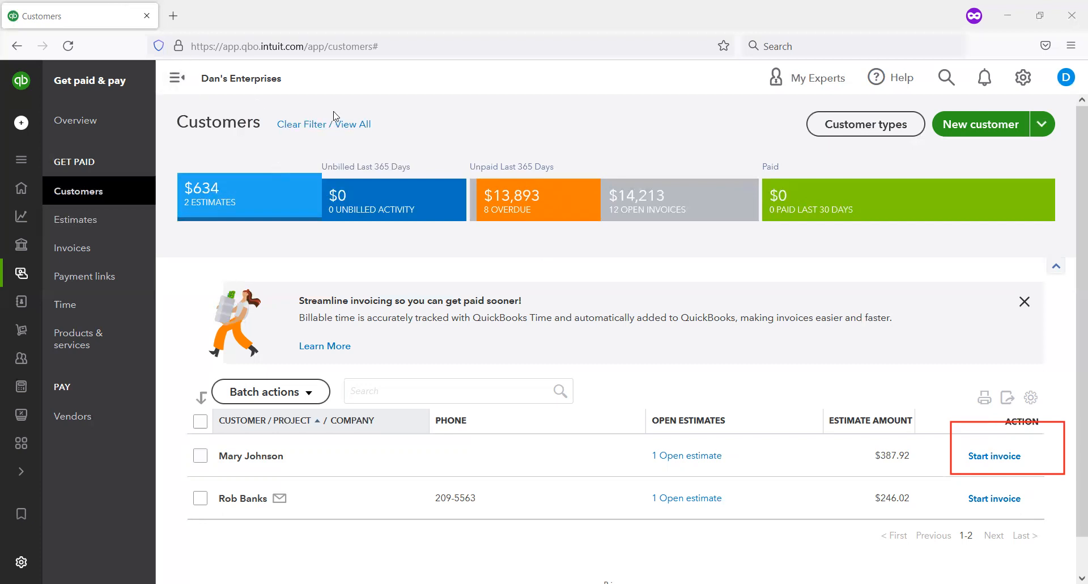
Step: Show all customers again and check the actions available for the customer with the $0.00 open balance
click(334, 125)
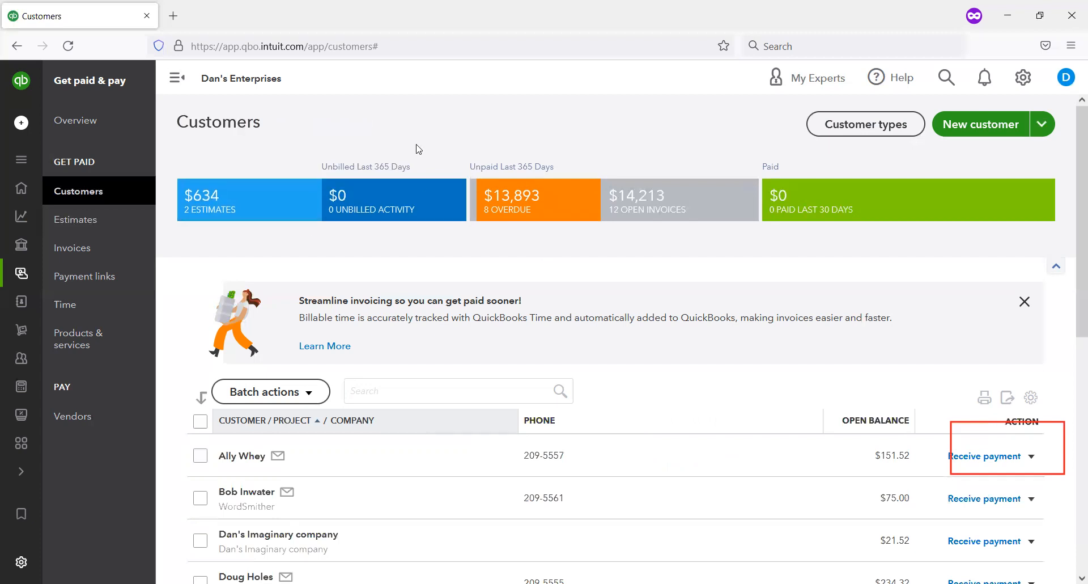
scroll(586, 267, down, 5)
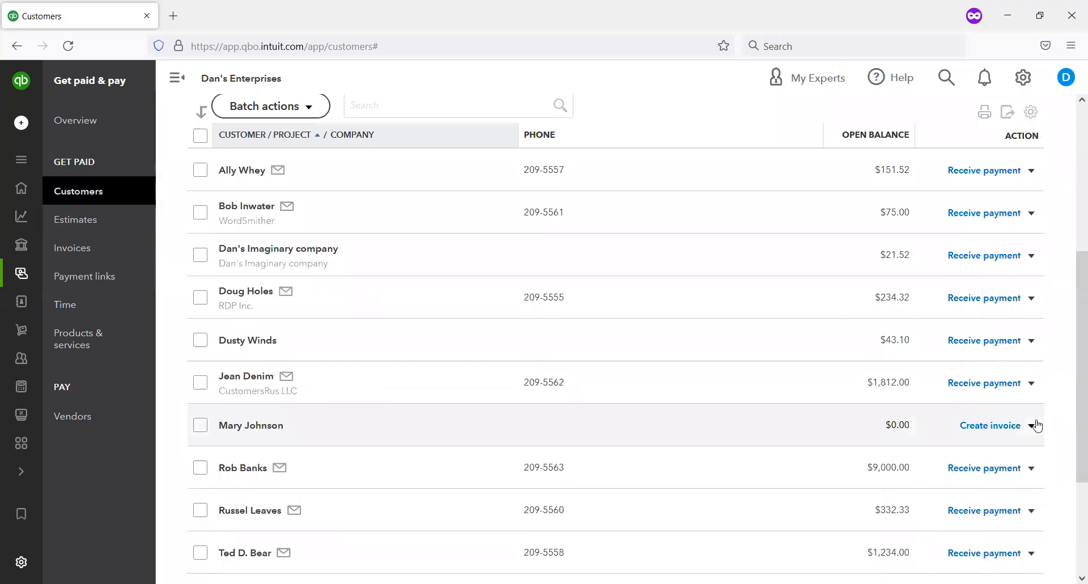
click(1032, 425)
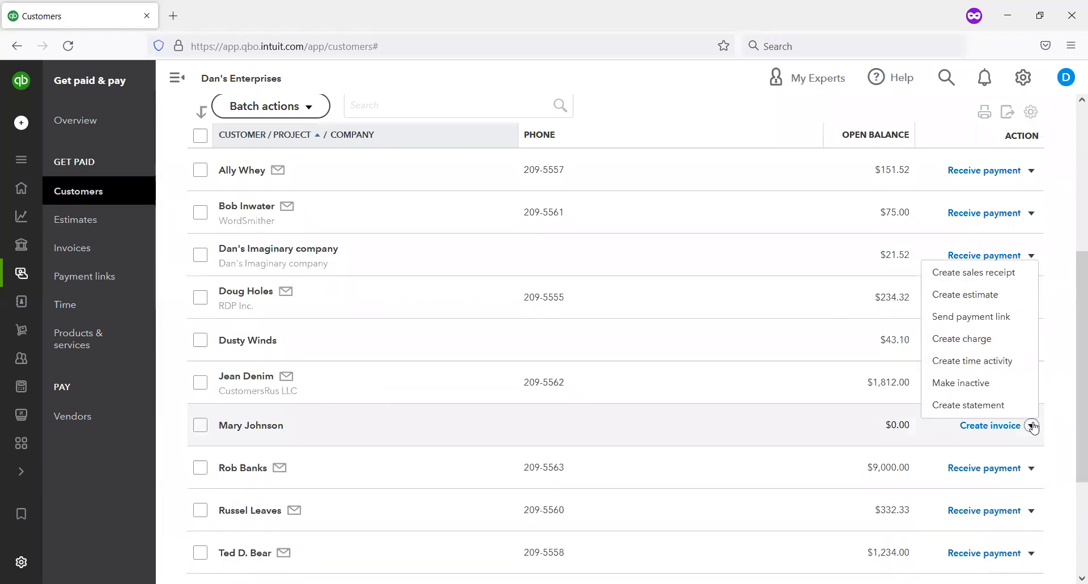
scroll(733, 365, up, 5)
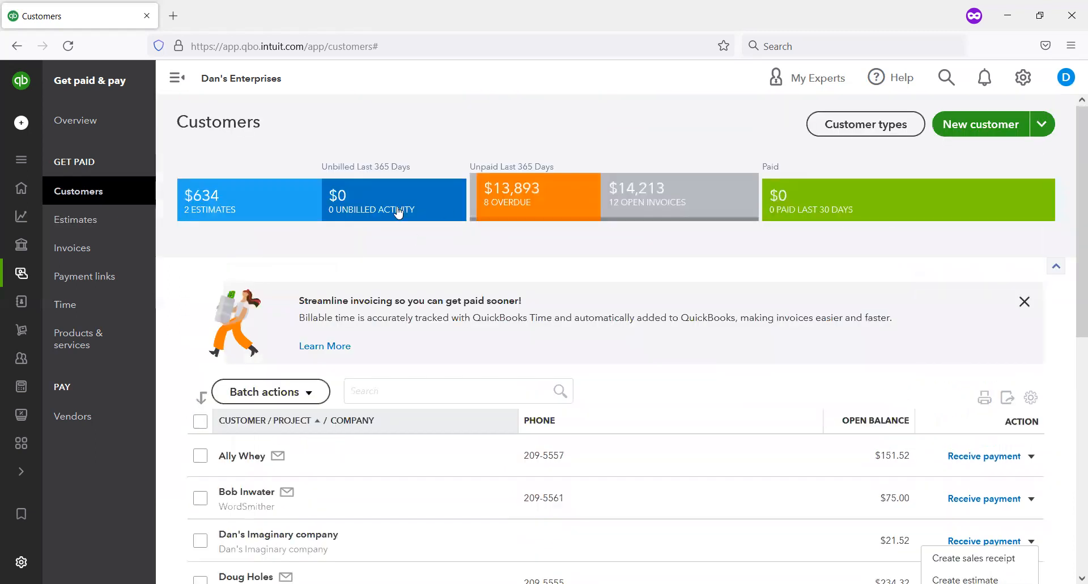
Step: Filter the customer list by estimates and start an invoice for the customer with the $387.92 estimate
click(236, 214)
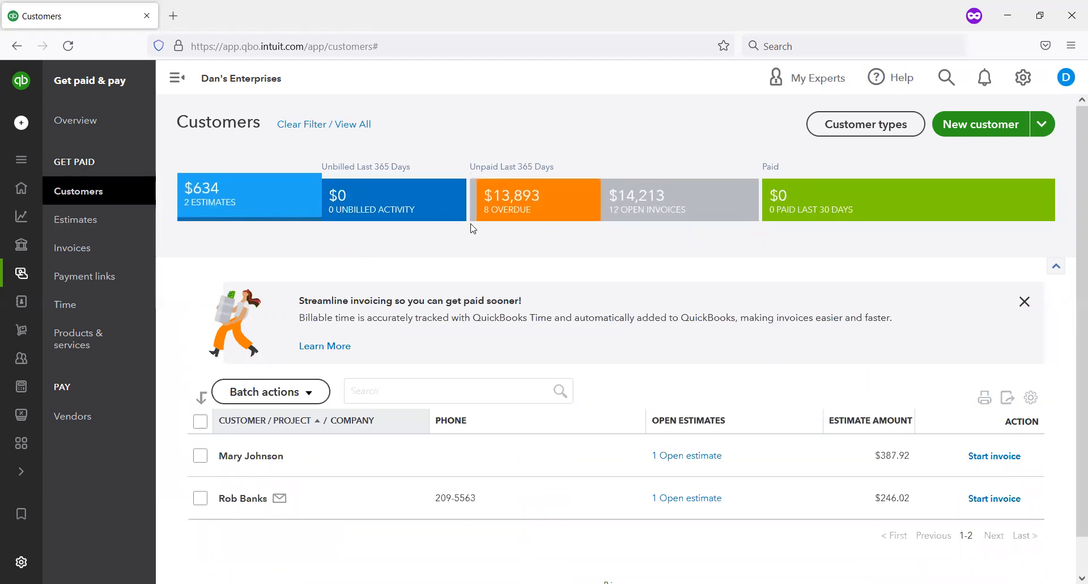
scroll(572, 248, down, 1)
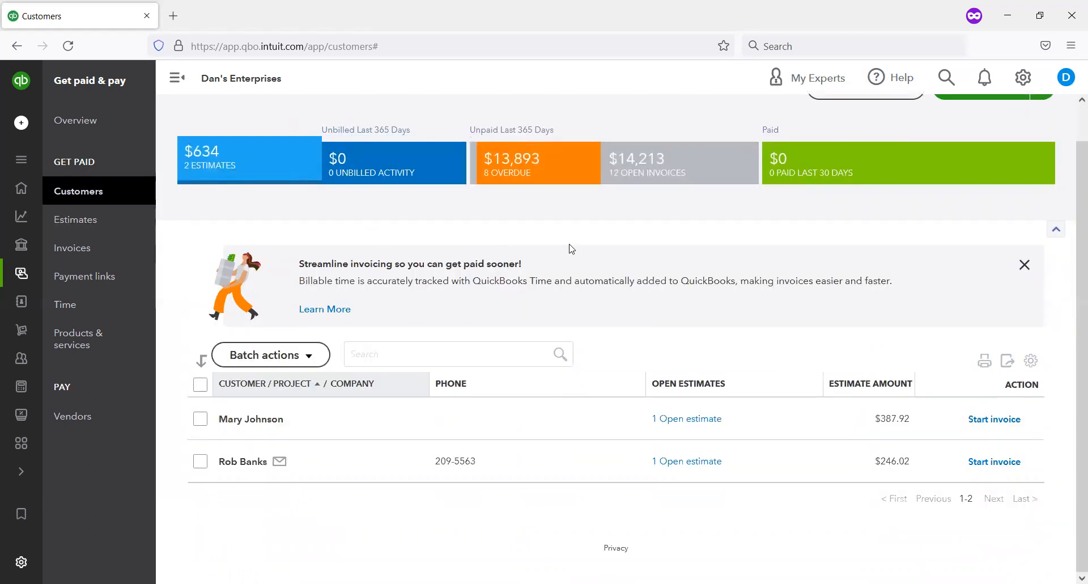
click(976, 428)
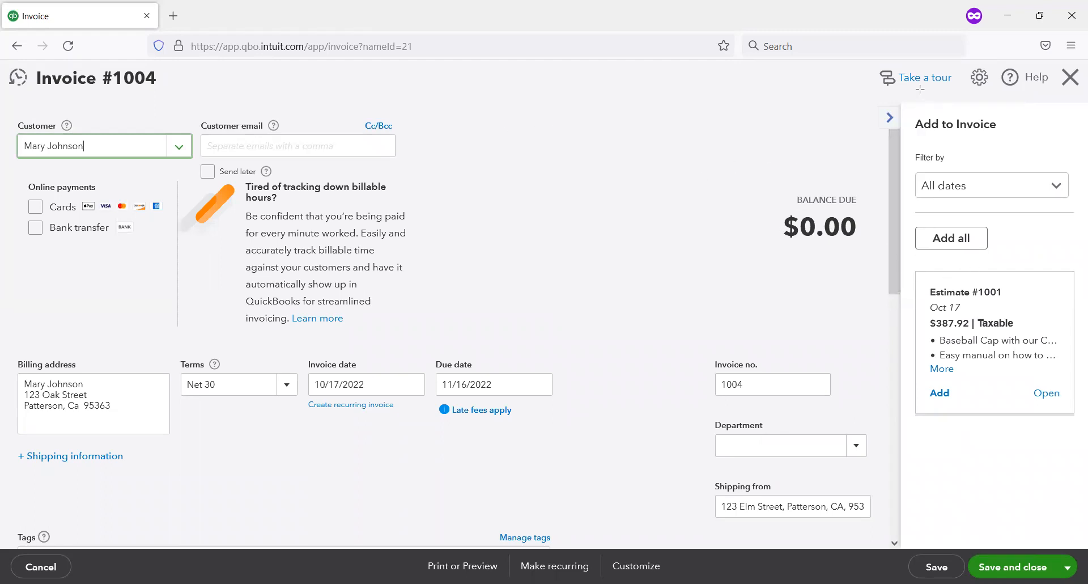
Step: Review the suggested transactions and empty product lines, and add Estimate #1001 to the invoice
drag(886, 108, 1086, 419)
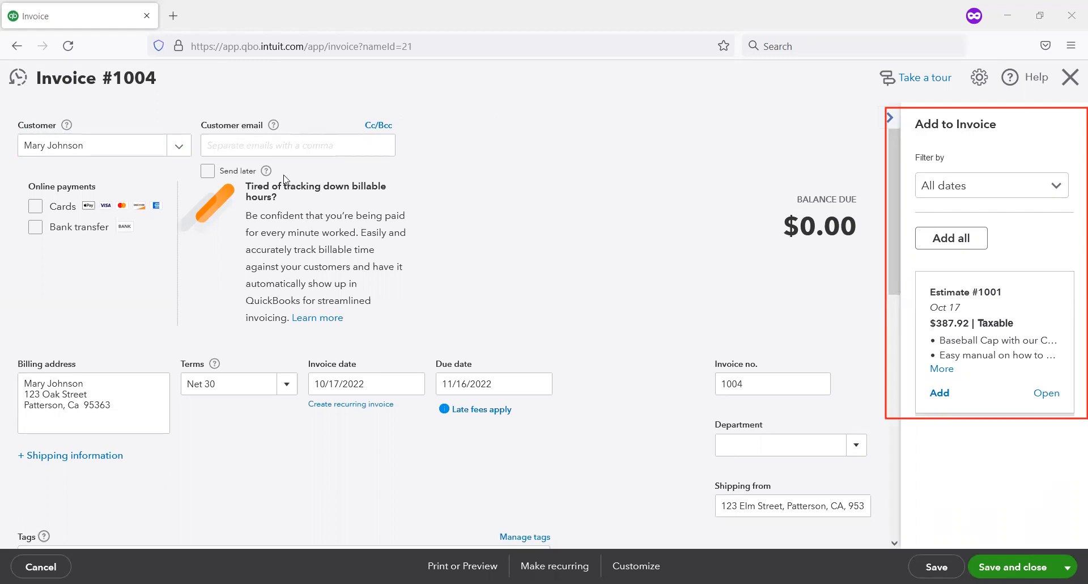
scroll(288, 192, down, 4)
scroll(301, 331, down, 1)
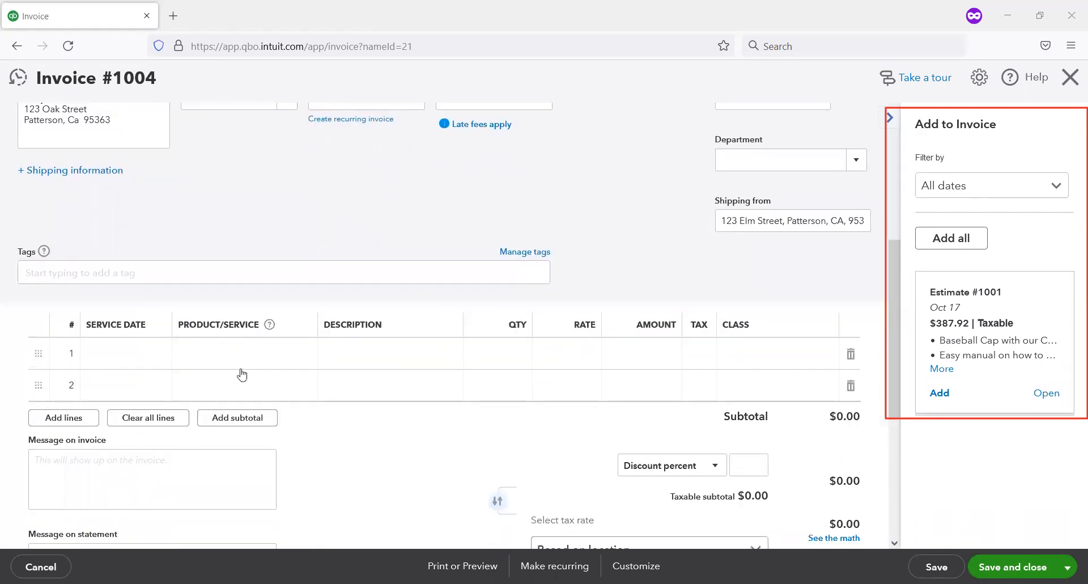
click(255, 358)
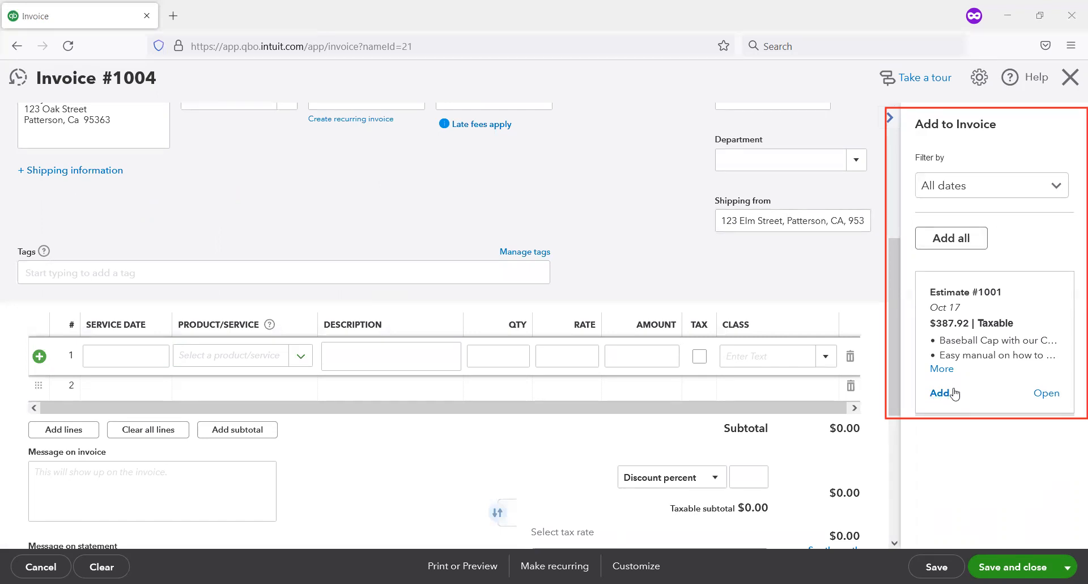
click(940, 393)
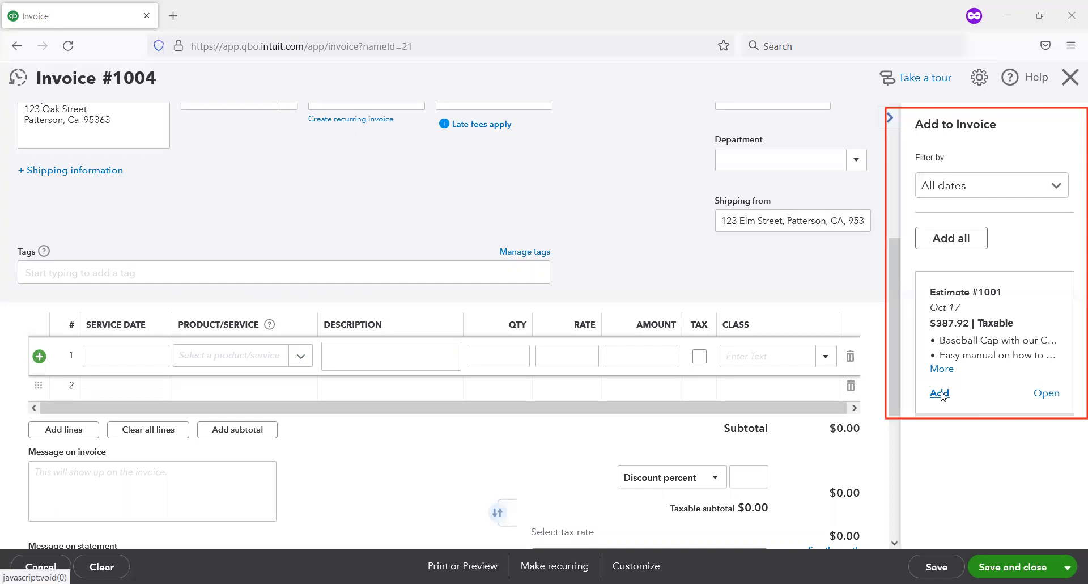
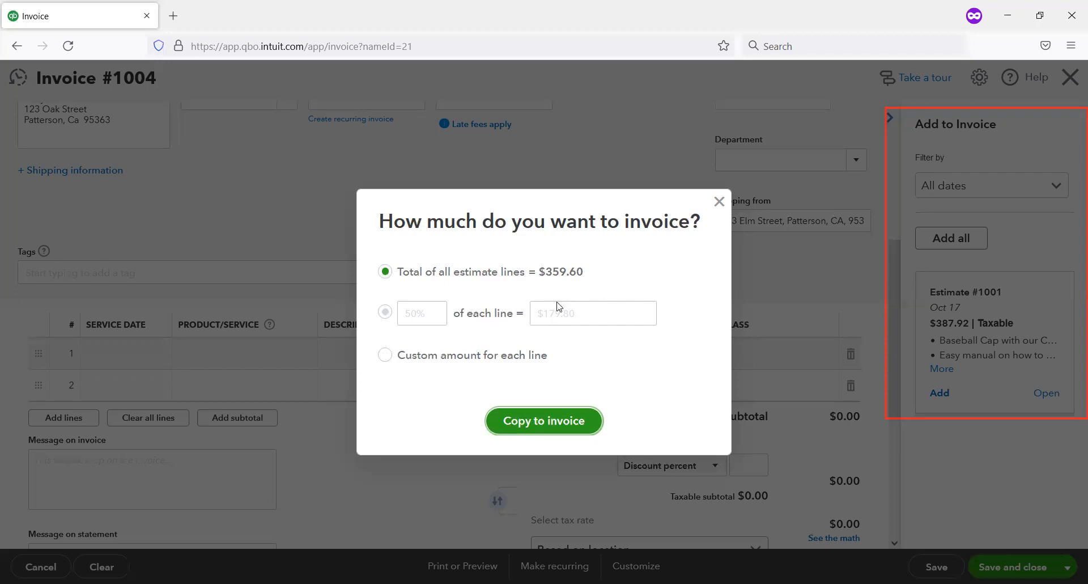
Step: Copy the total of all estimate lines to the invoice, review its lines and sales tax, and save and close it
click(553, 422)
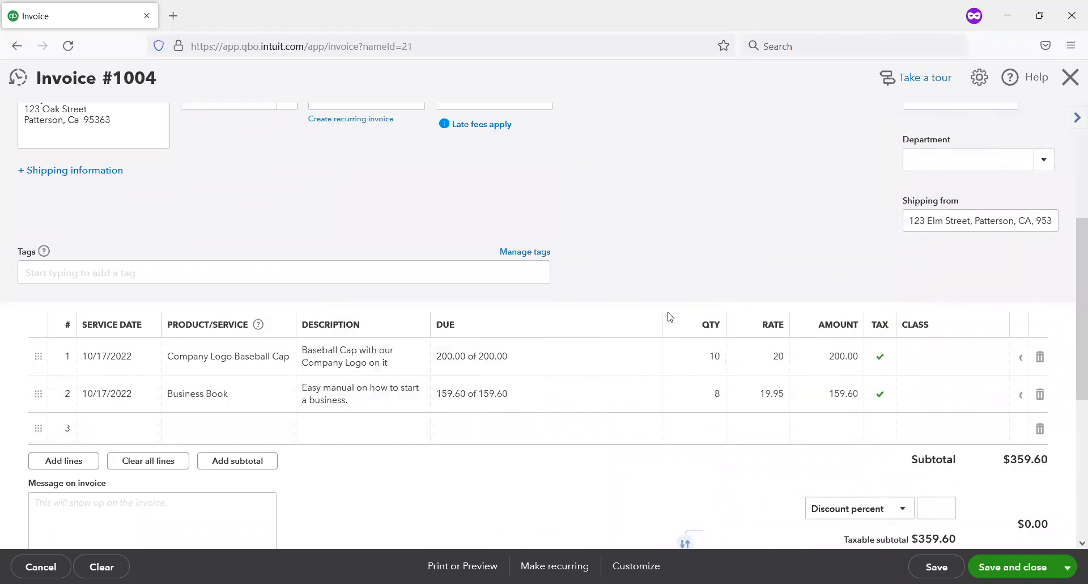
scroll(658, 255, down, 4)
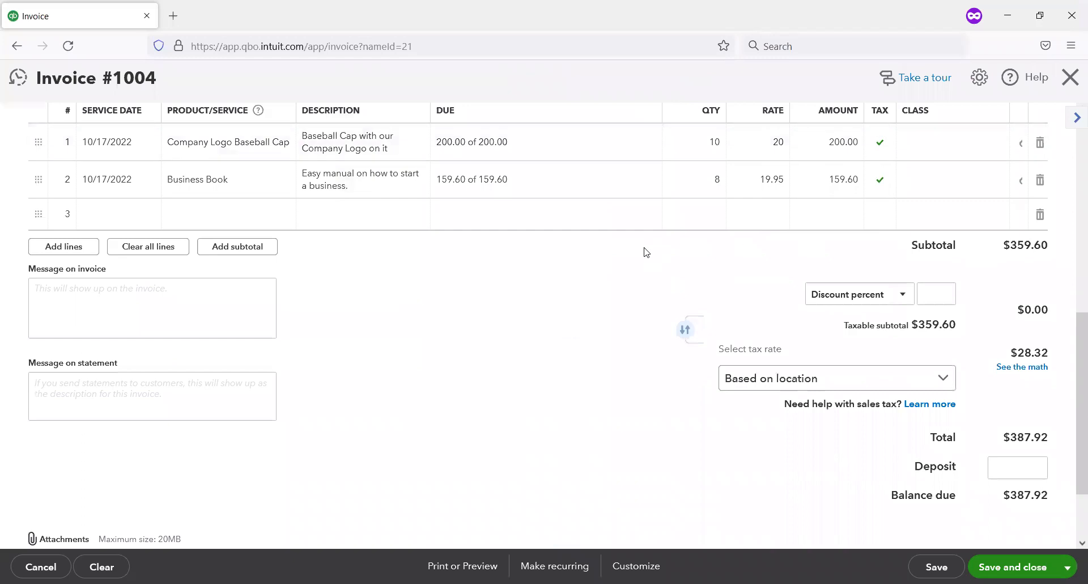
scroll(646, 252, down, 1)
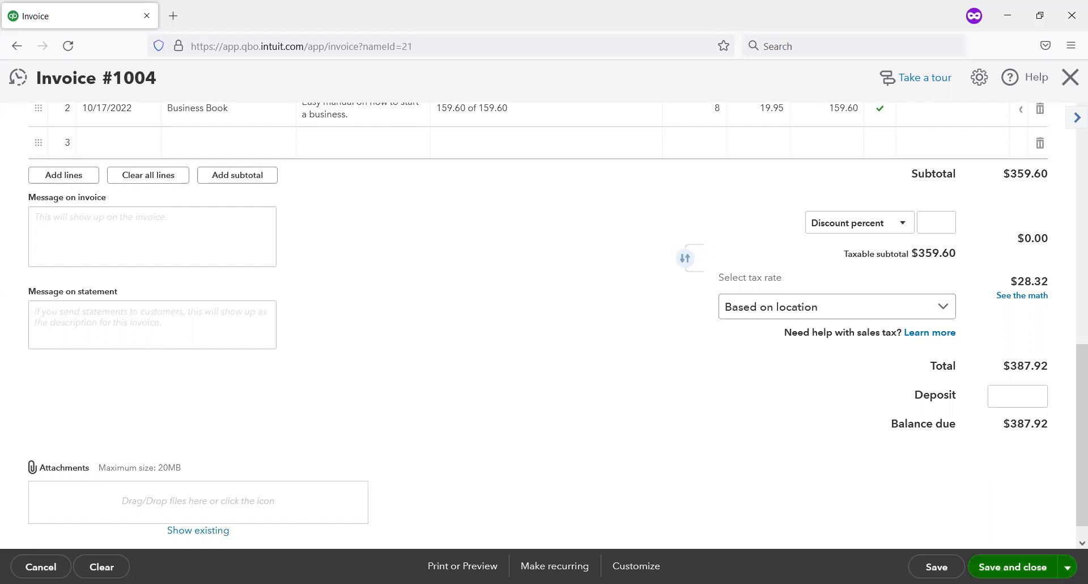
click(1013, 567)
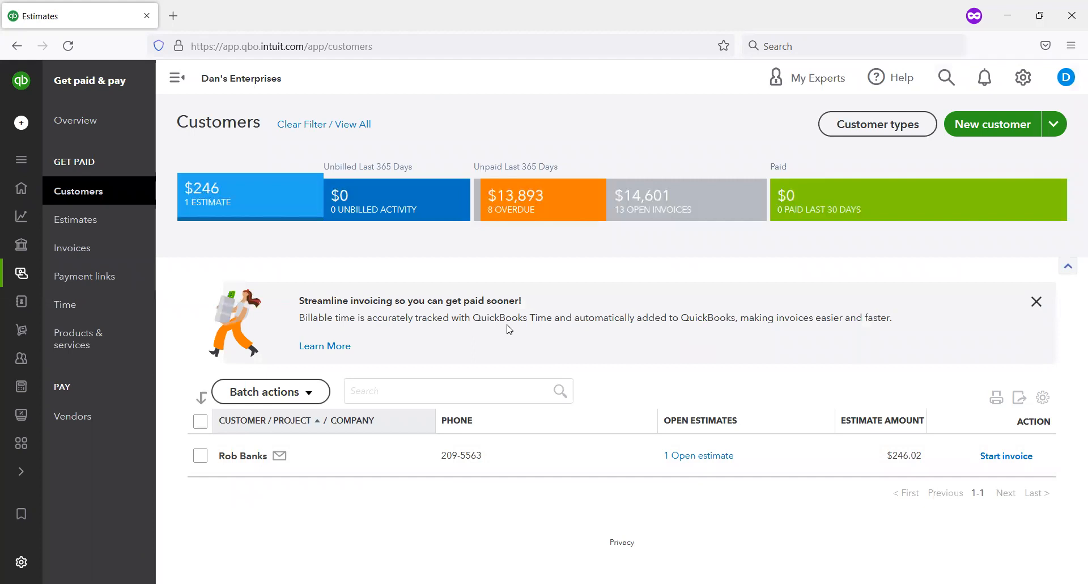
Step: Clear the estimates filter and check the open balance and available action of the customer just invoiced
click(340, 127)
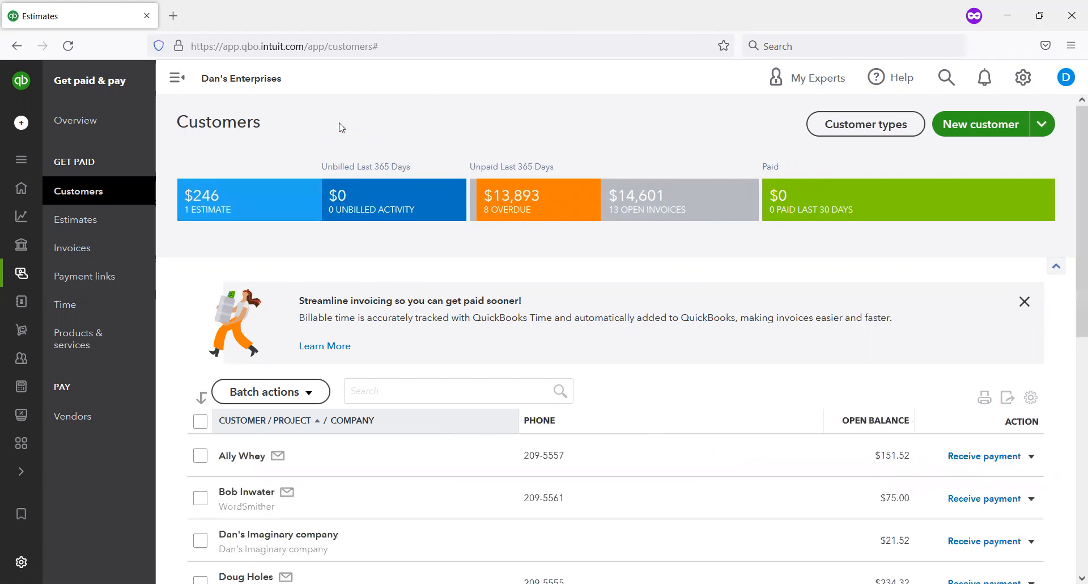
scroll(399, 301, down, 5)
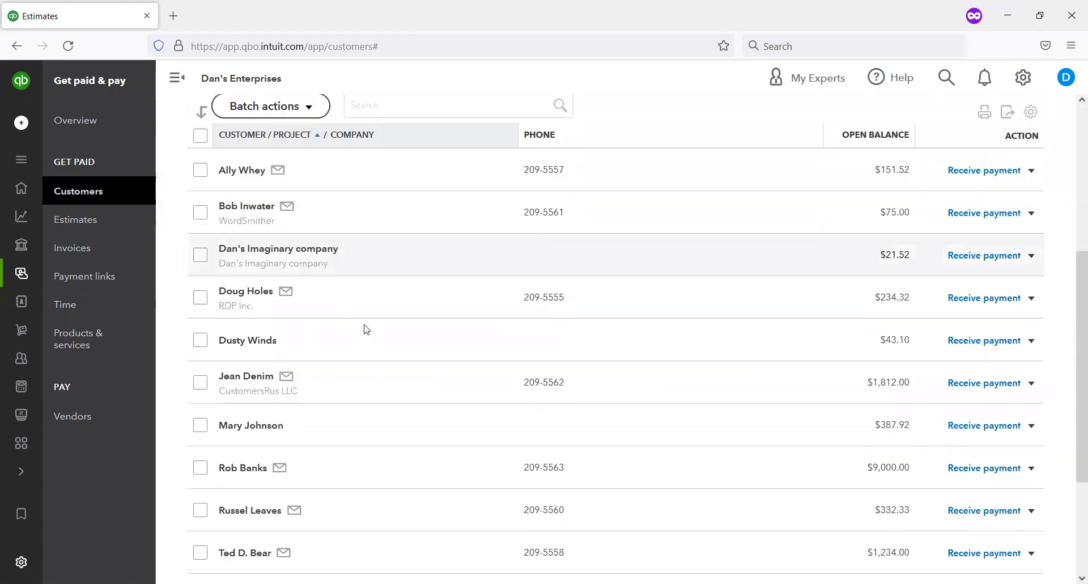
click(413, 97)
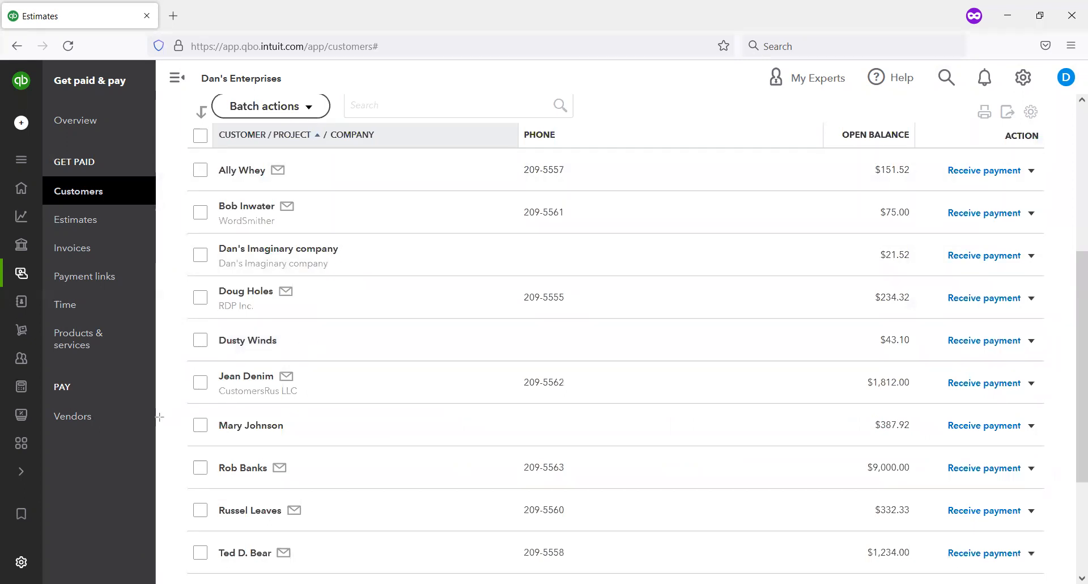
drag(169, 411, 1079, 438)
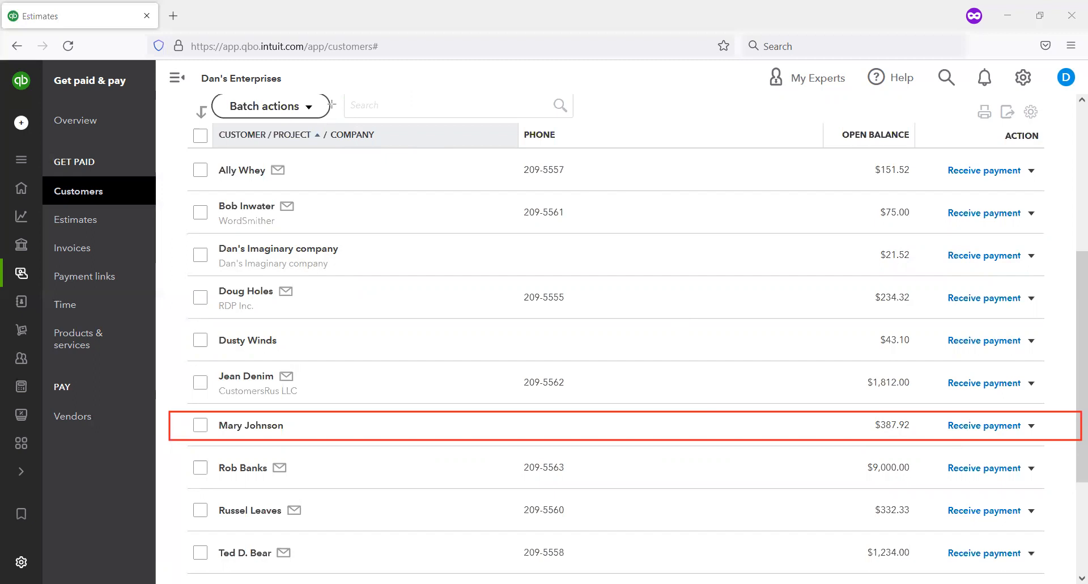
Step: Open the estimates list and check the status of estimate 1001
drag(47, 209, 157, 235)
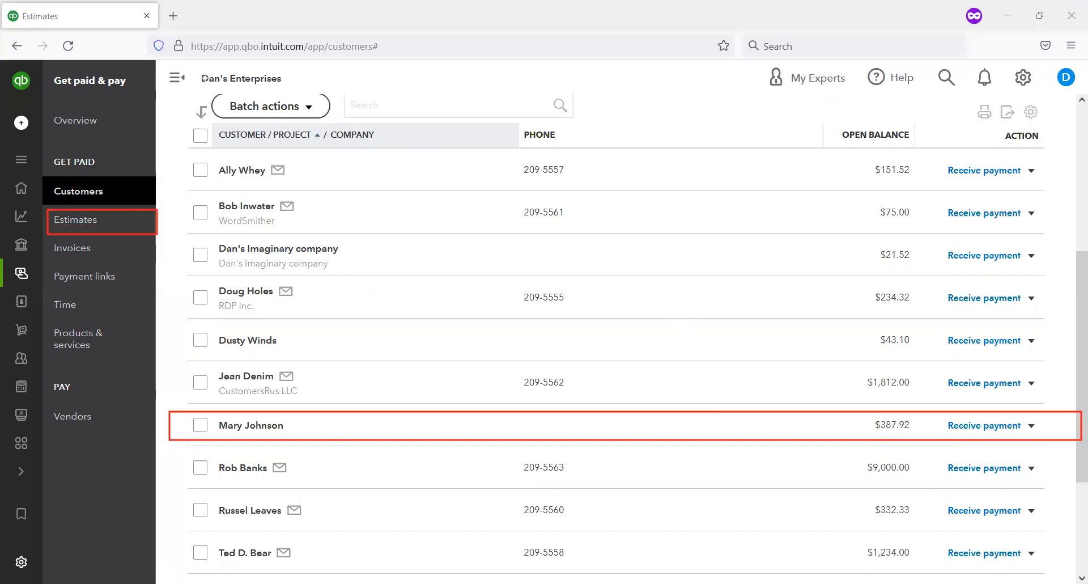
click(90, 222)
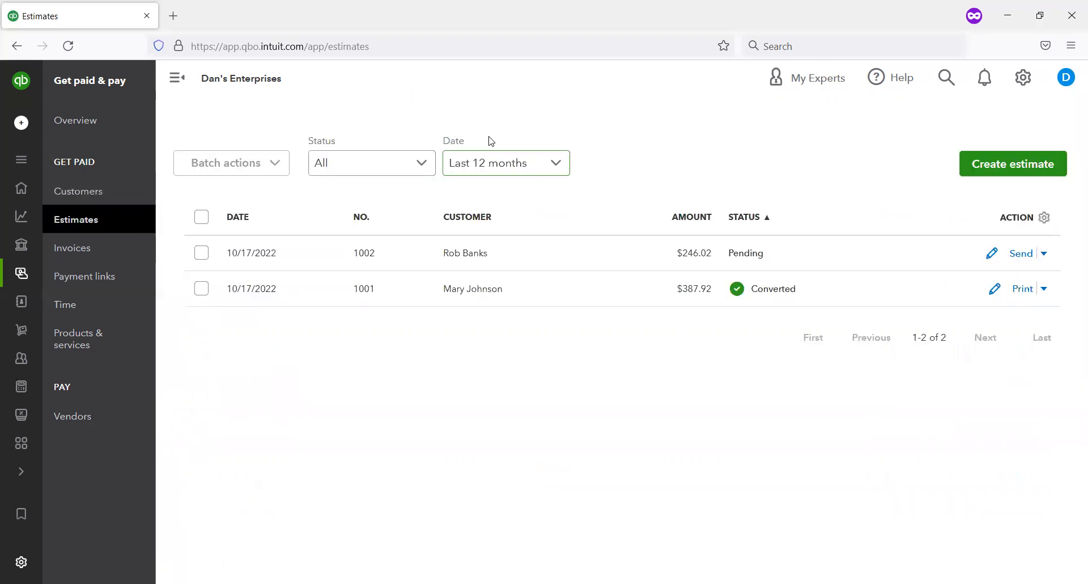
mouse_move(177, 271)
mouse_down()
mouse_move(814, 278)
mouse_move(834, 312)
mouse_move(888, 315)
mouse_up()
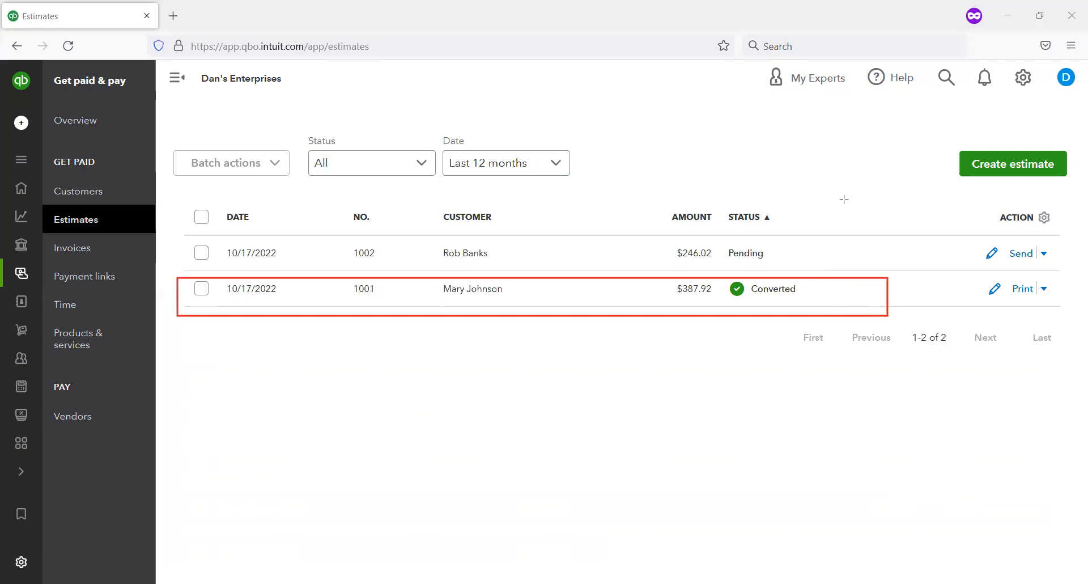
key(ctrl+z)
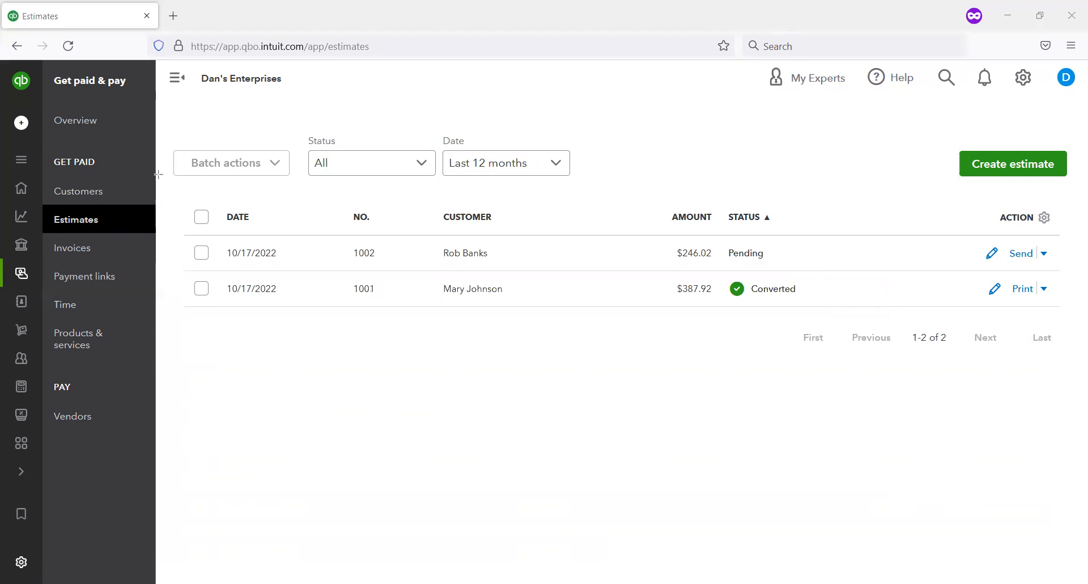
Step: Return to the customer list and start receiving a payment from the customer with the $387.92 open balance
mouse_move(47, 182)
mouse_down()
mouse_move(122, 189)
mouse_move(137, 201)
mouse_up()
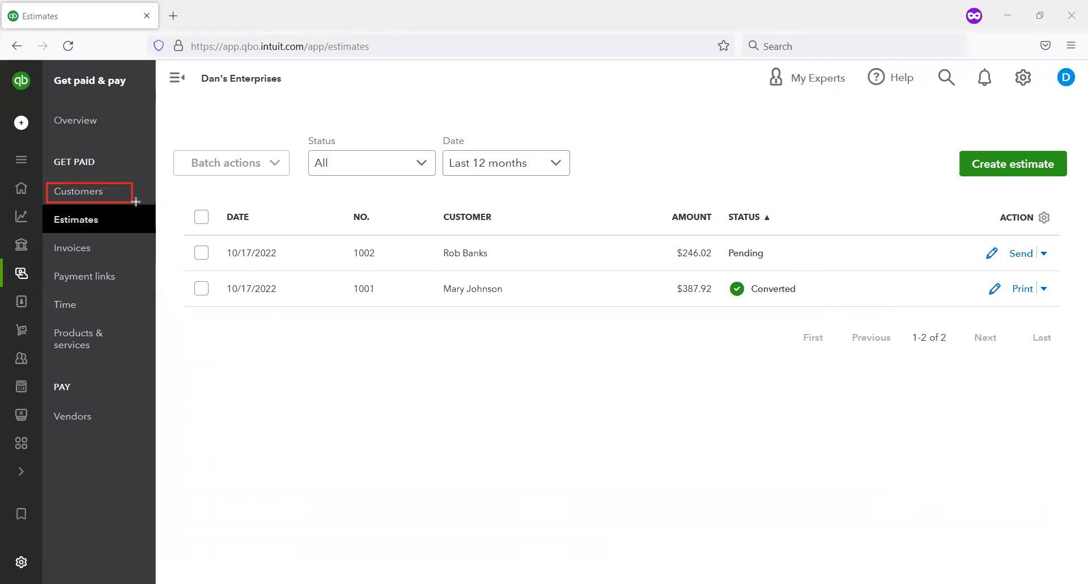
click(85, 191)
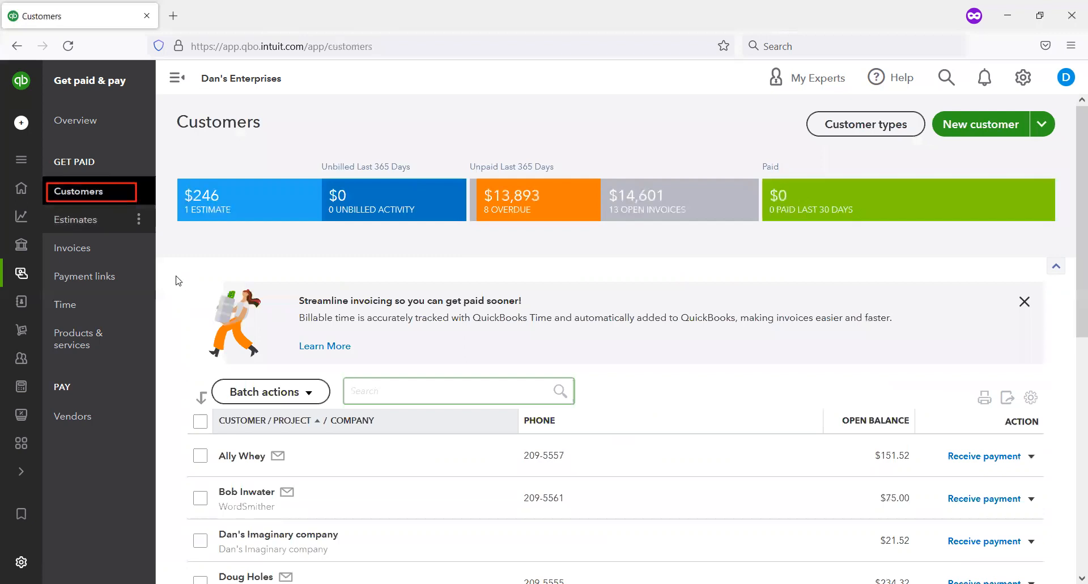
scroll(273, 338, down, 3)
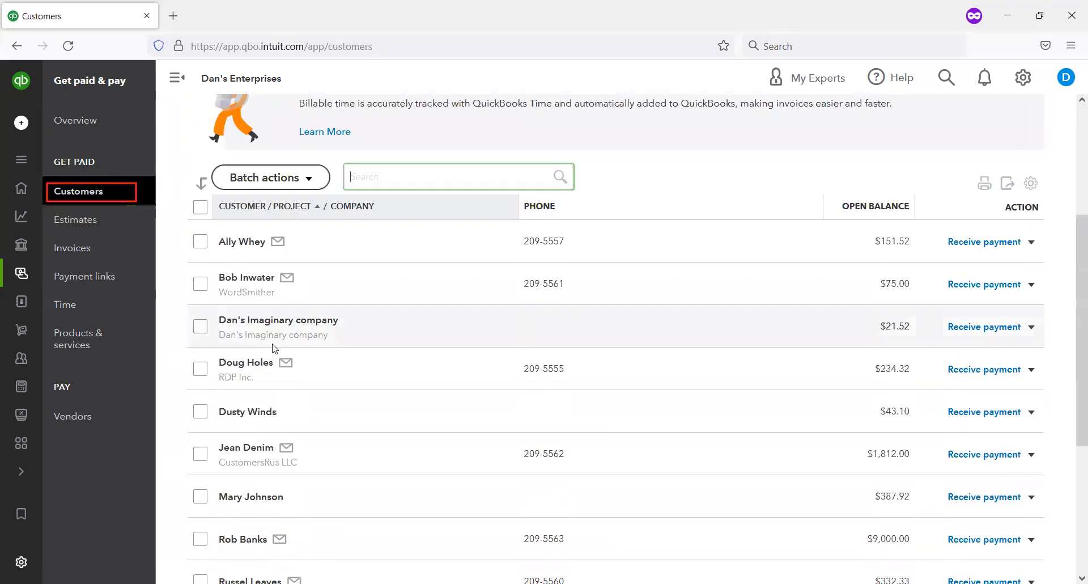
scroll(277, 317, down, 2)
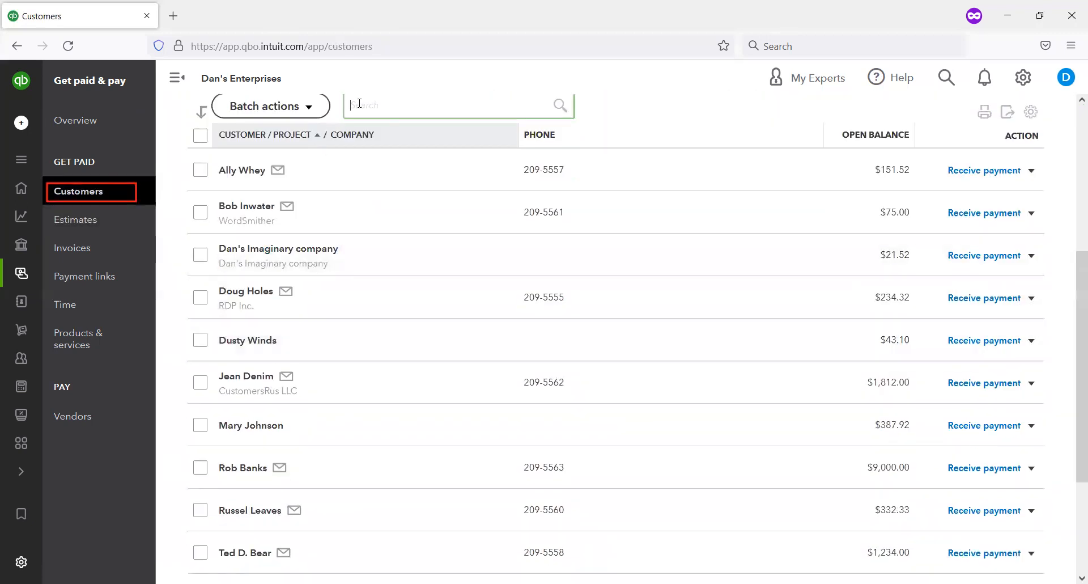
mouse_move(180, 422)
mouse_down()
mouse_move(499, 404)
mouse_move(836, 420)
mouse_move(930, 453)
mouse_move(1050, 443)
mouse_up()
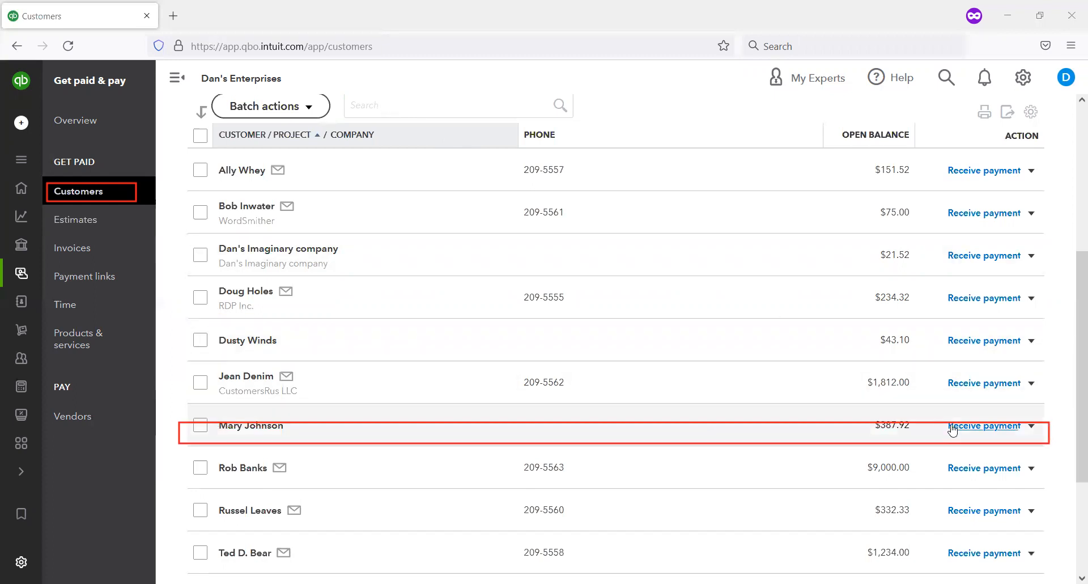
click(952, 429)
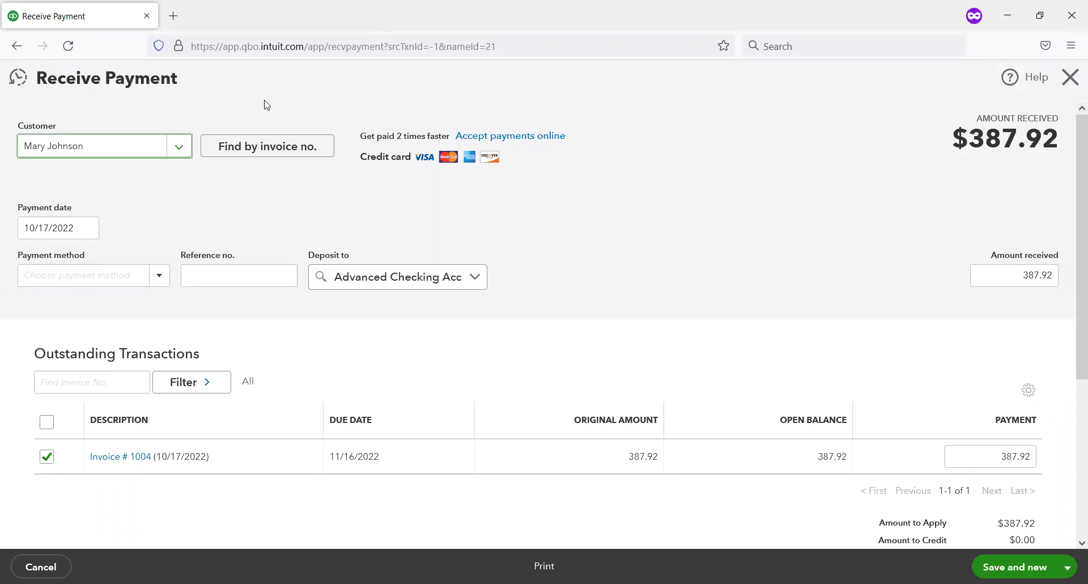
Step: Set the payment method to Check and the reference number to 1544
drag(319, 410, 422, 468)
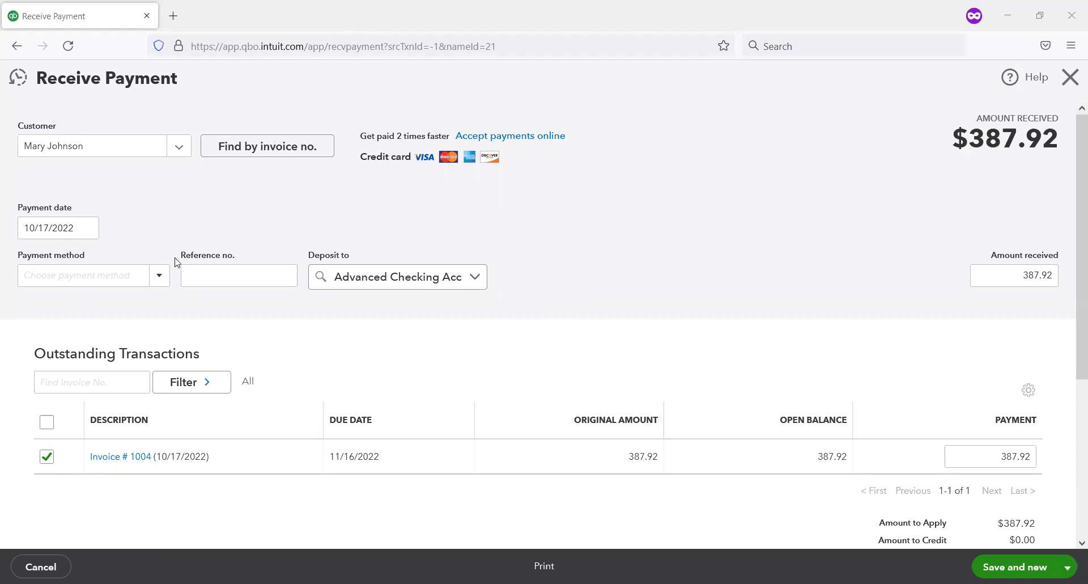
click(151, 281)
click(49, 349)
click(245, 282)
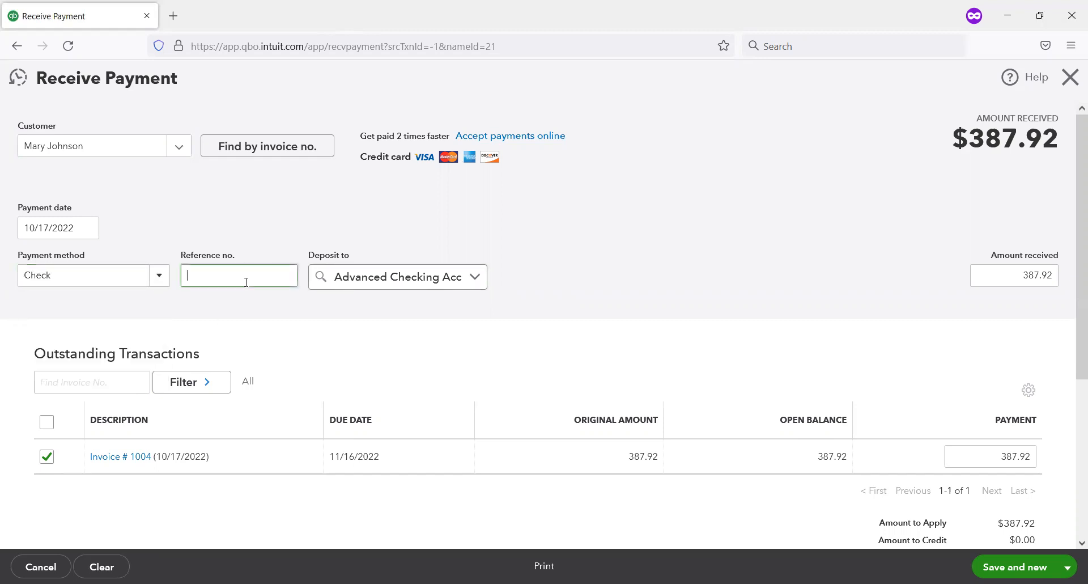
text(1544)
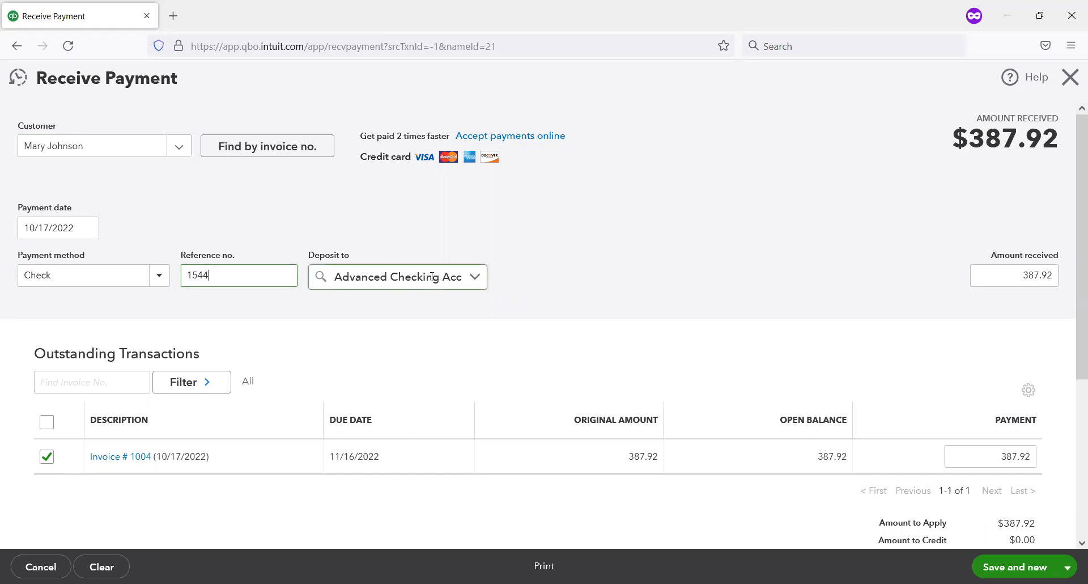
Step: Choose Advanced Checking Account as the deposit account and review the other deposit options
click(478, 285)
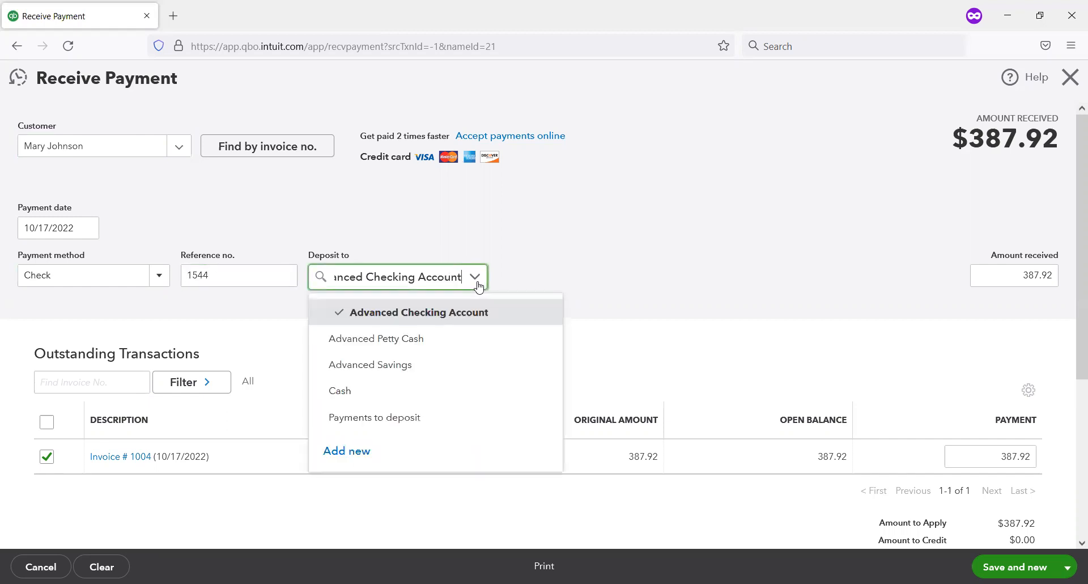
click(478, 318)
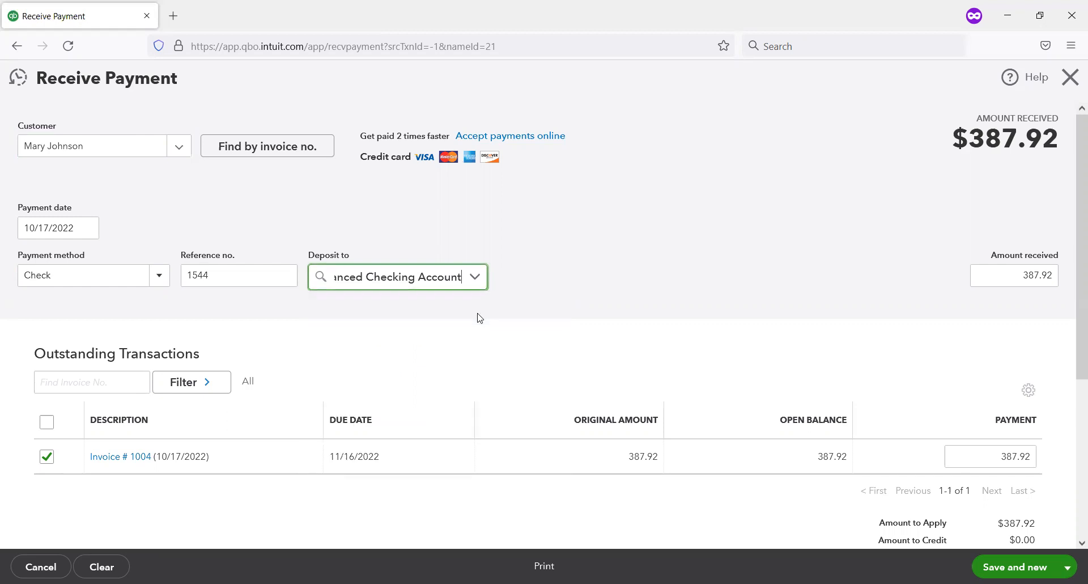
click(543, 269)
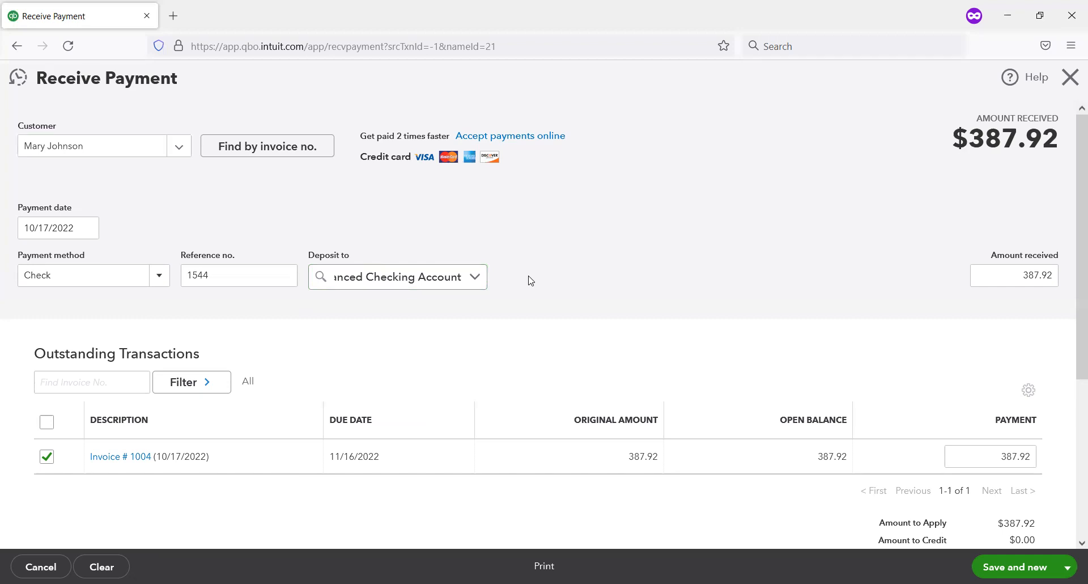
click(477, 278)
scroll(546, 231, down, 1)
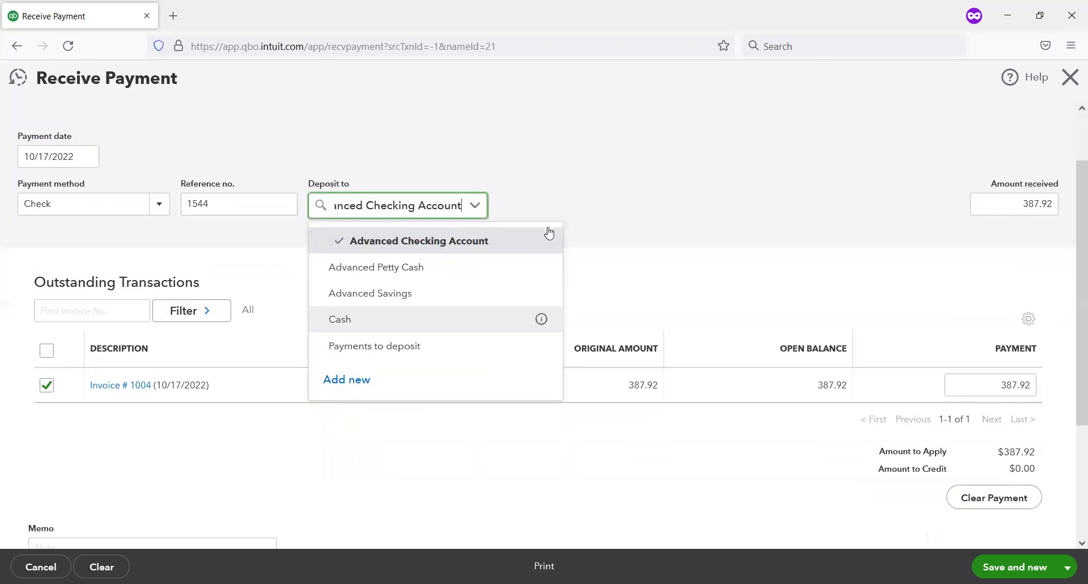
click(569, 187)
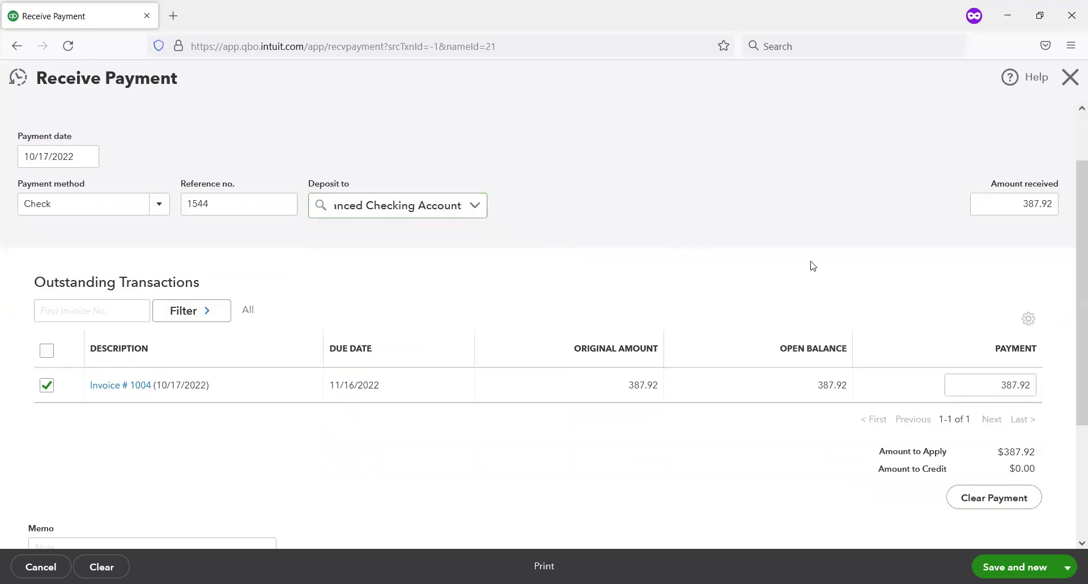
Step: Save and close the payment, and check the paying customer's open balance in the customer list
scroll(812, 264, down, 1)
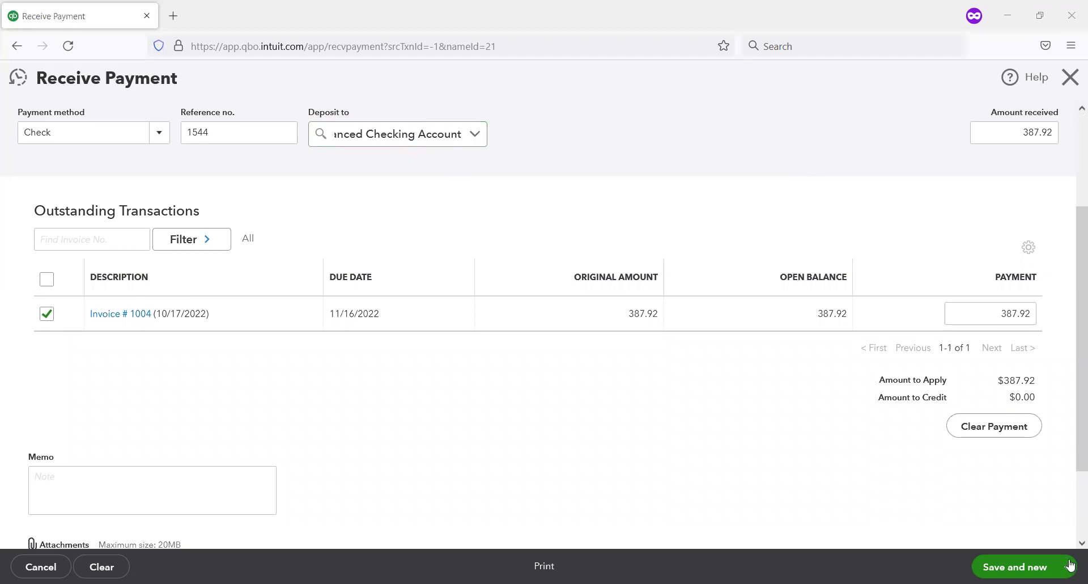
click(1068, 566)
click(1022, 519)
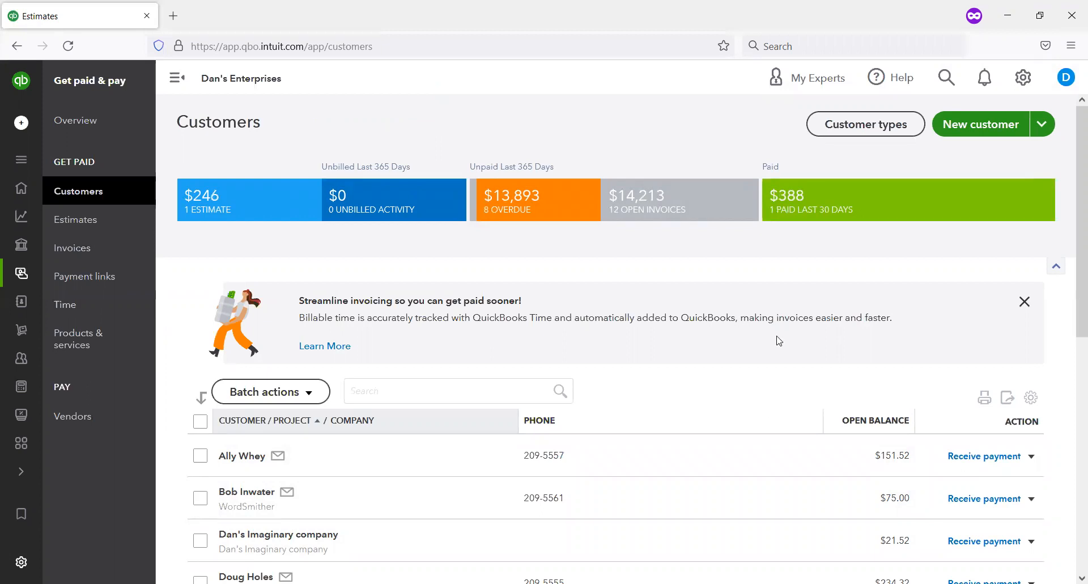
scroll(750, 382, down, 4)
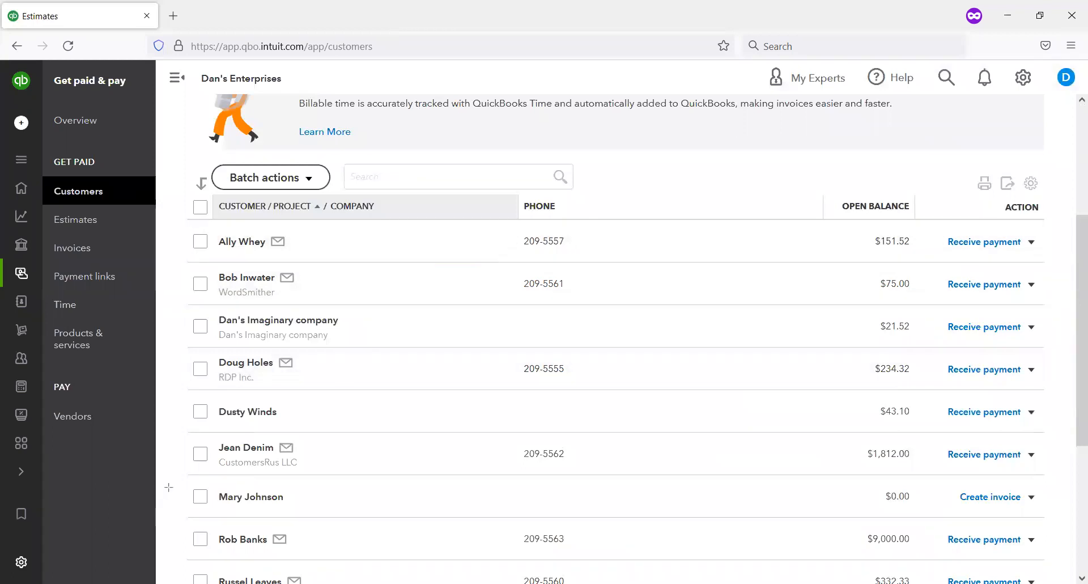
mouse_move(168, 487)
mouse_down()
mouse_move(867, 458)
mouse_move(1076, 543)
mouse_move(1065, 527)
mouse_up()
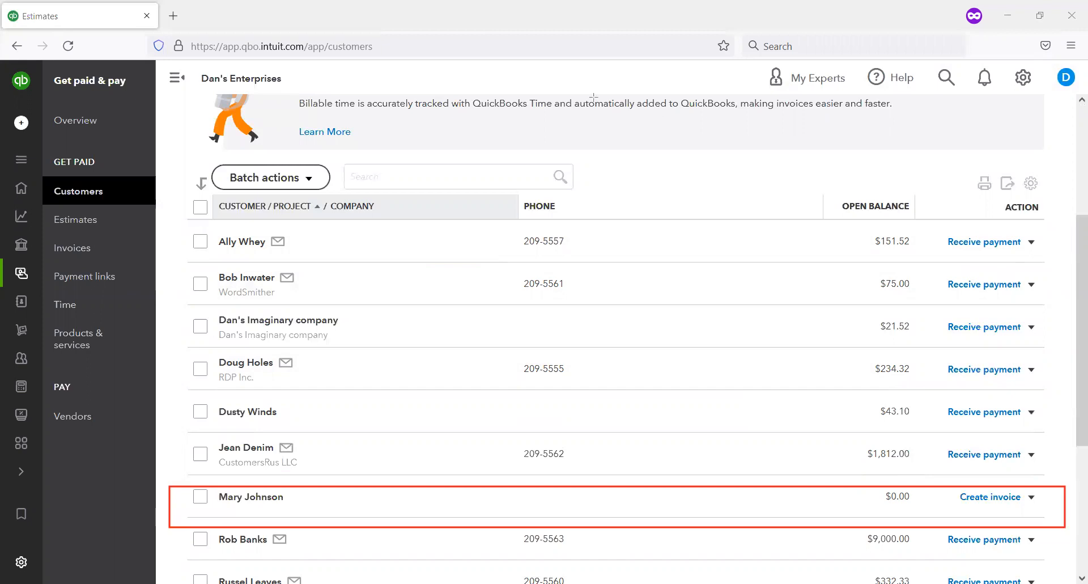
Step: From the Chart of Accounts, examine payment 1544 in the Advanced Checking Account register, and return to the customer list
click(1023, 78)
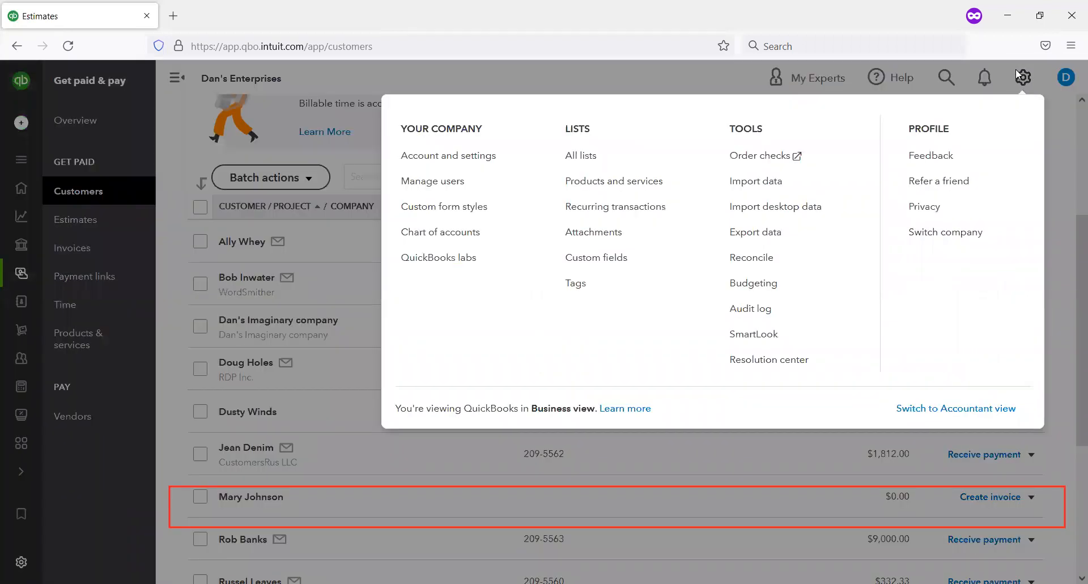
click(470, 234)
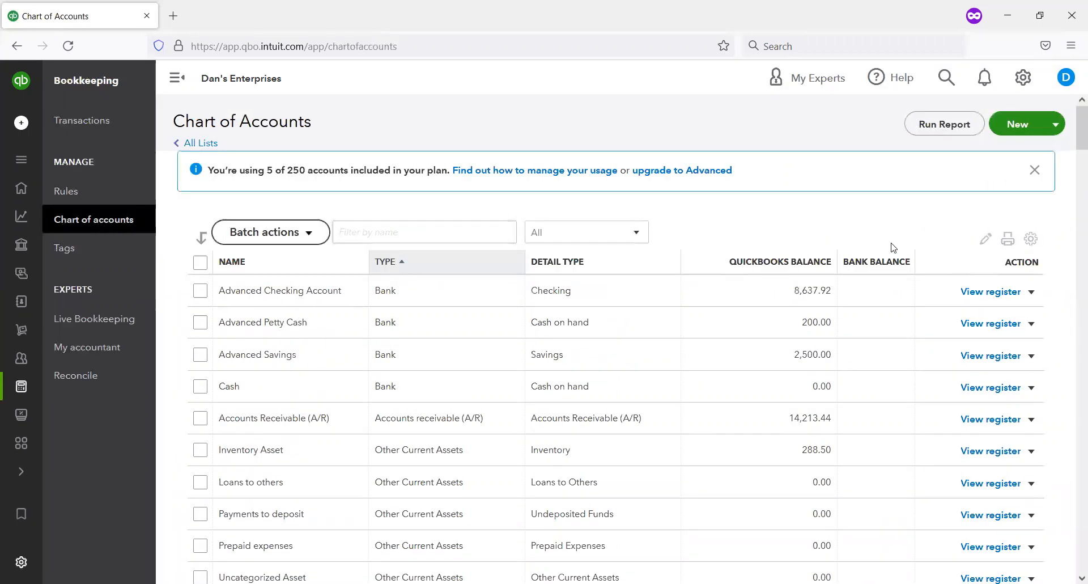
click(973, 293)
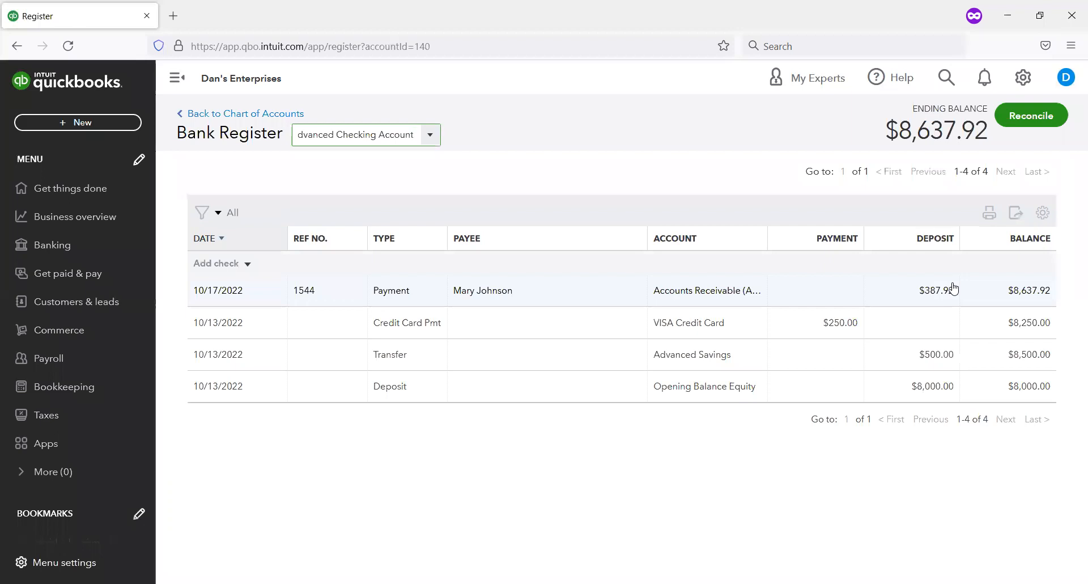
click(483, 292)
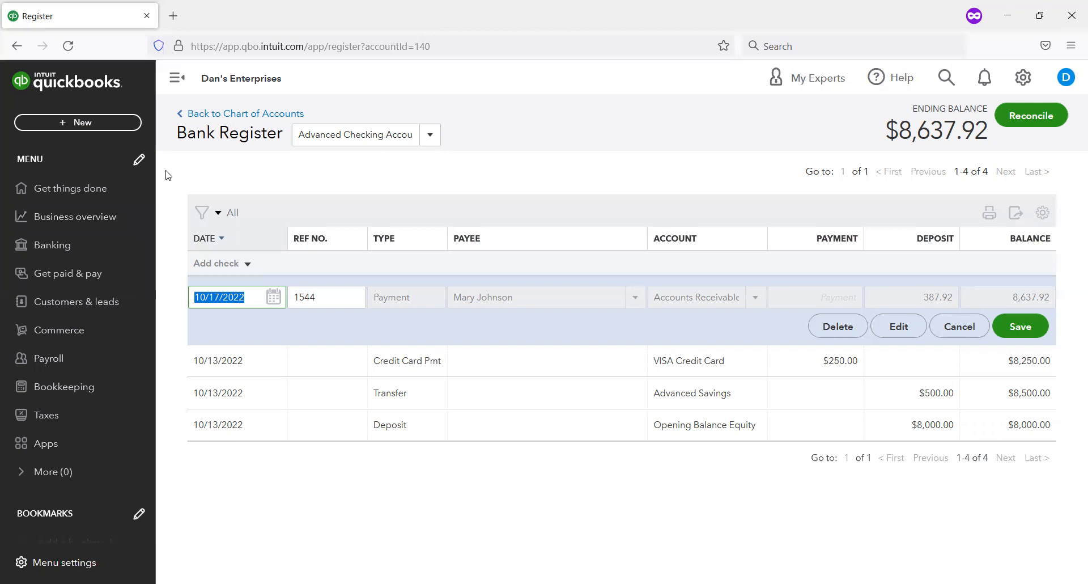
click(105, 276)
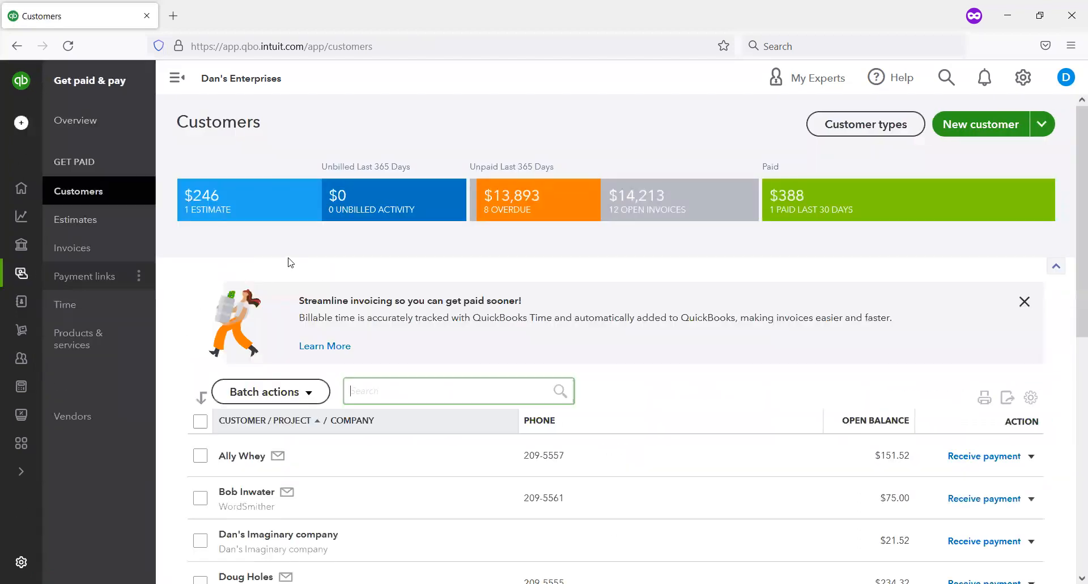
Step: Go to the estimates list, review the available actions for pending estimate 1002, and open that estimate for editing
scroll(390, 317, down, 1)
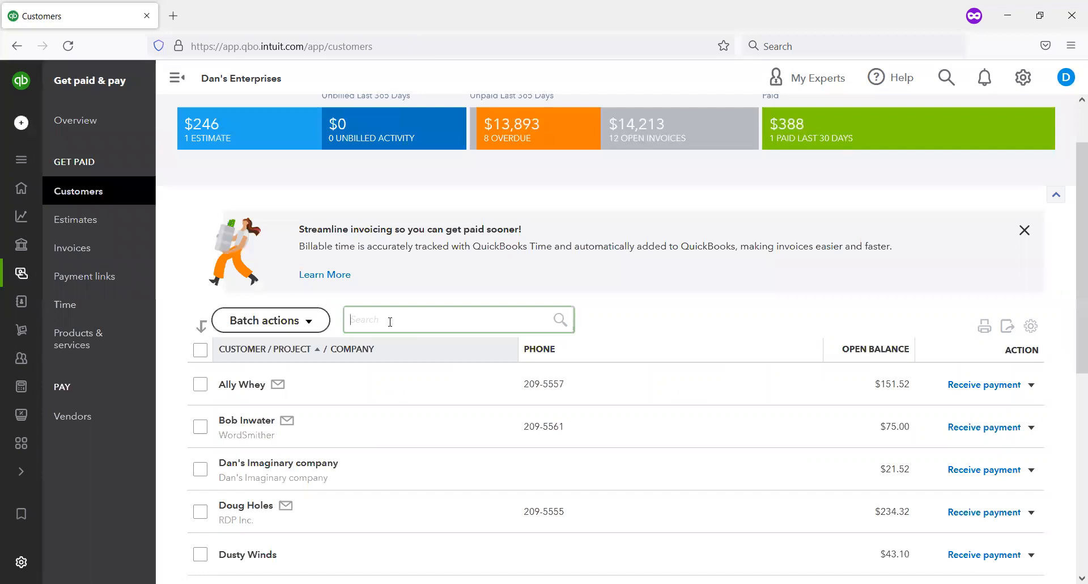
click(57, 220)
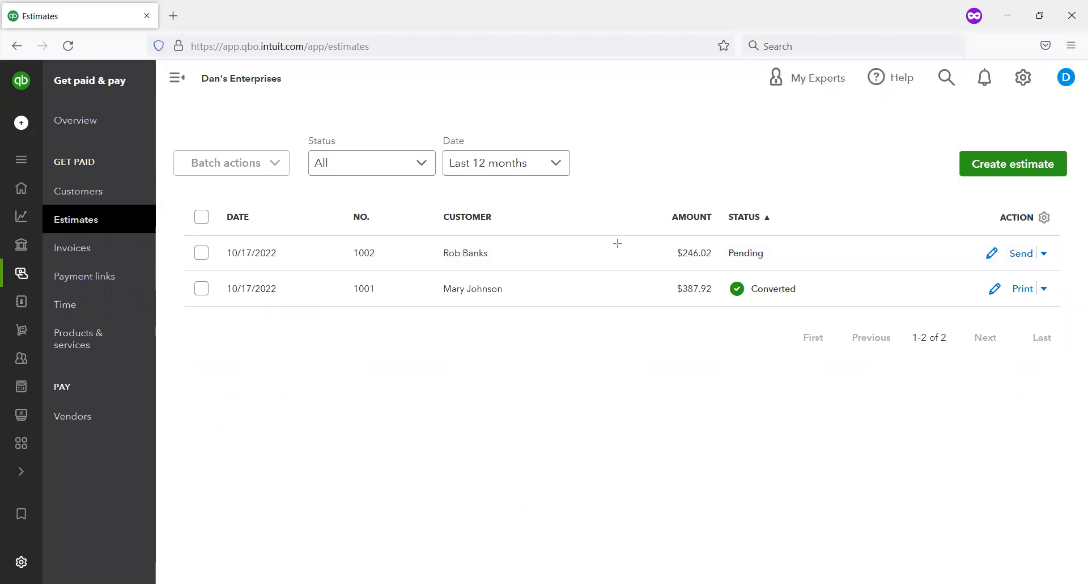
mouse_move(961, 231)
mouse_down()
mouse_move(1004, 284)
mouse_move(1023, 275)
mouse_move(1003, 276)
mouse_up()
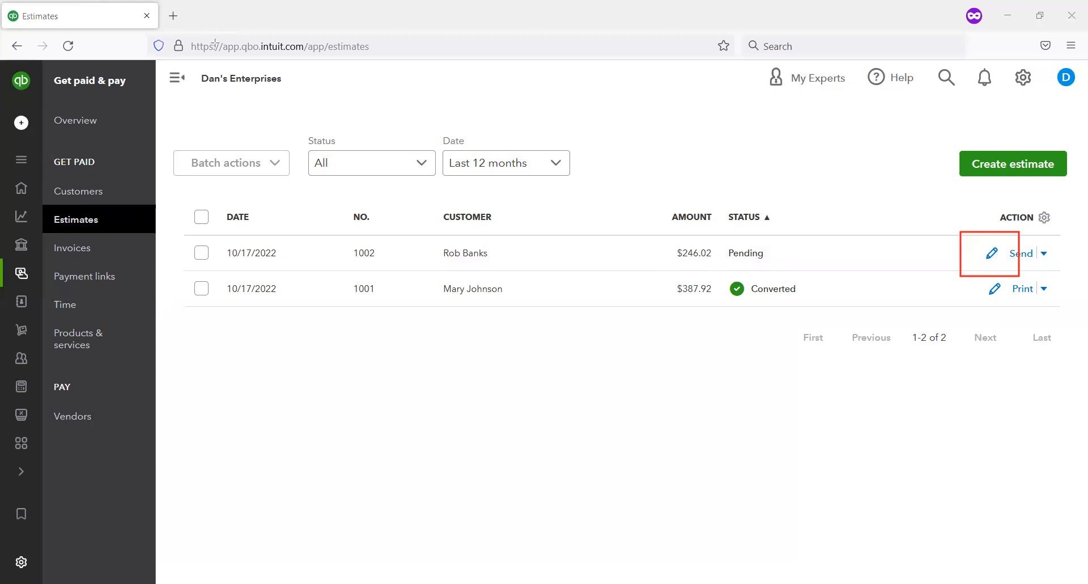
click(1049, 257)
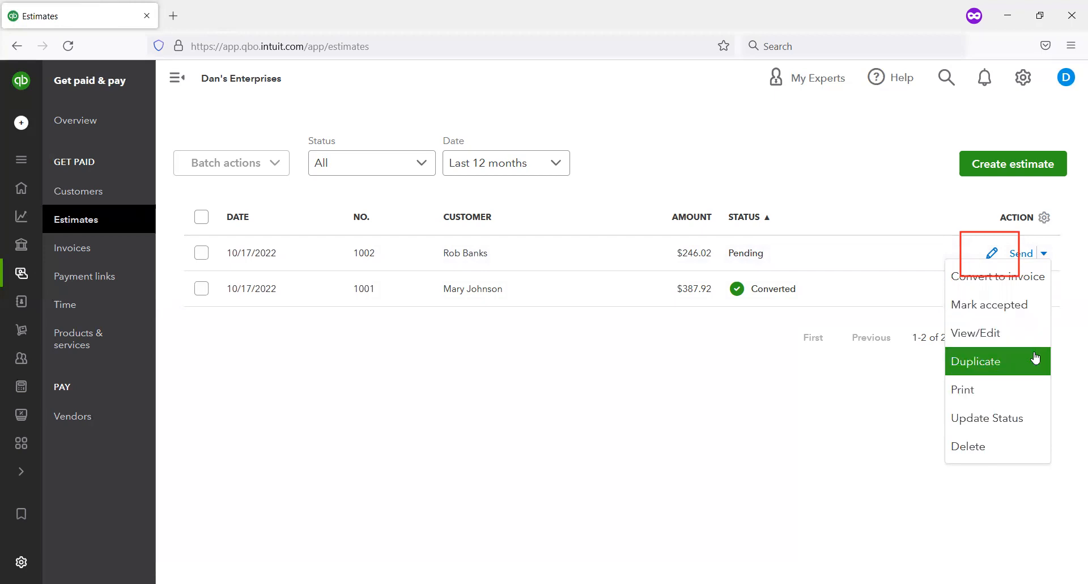
click(993, 253)
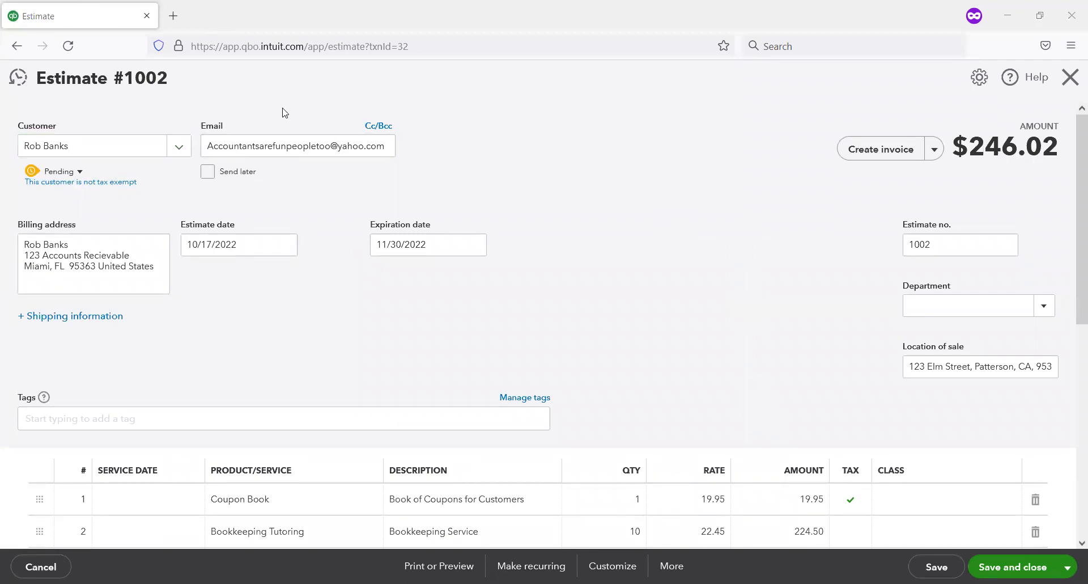
Step: Change the estimate's status to Rejected
drag(152, 196, 1, 155)
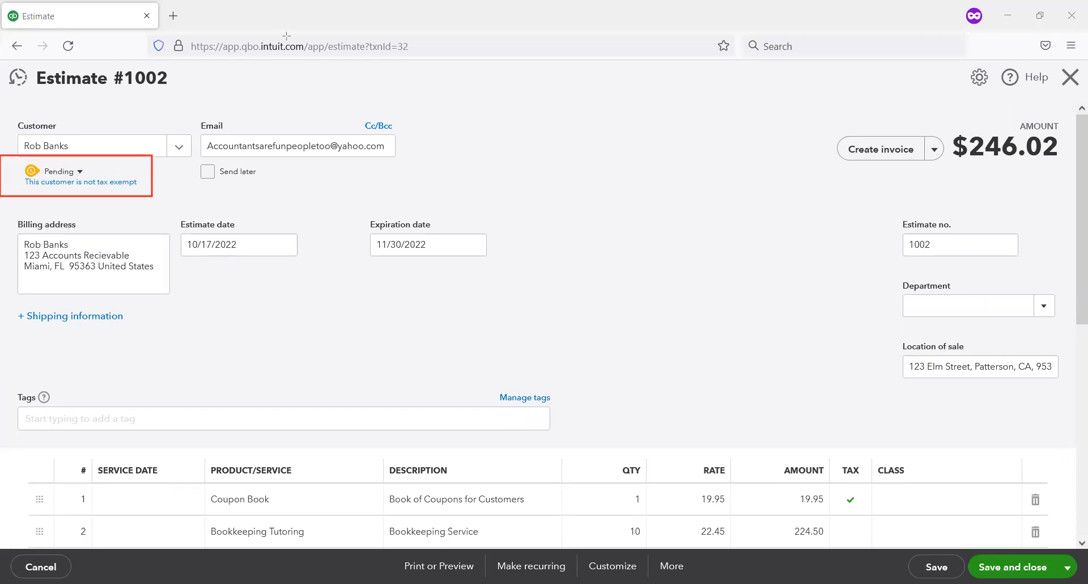
click(81, 178)
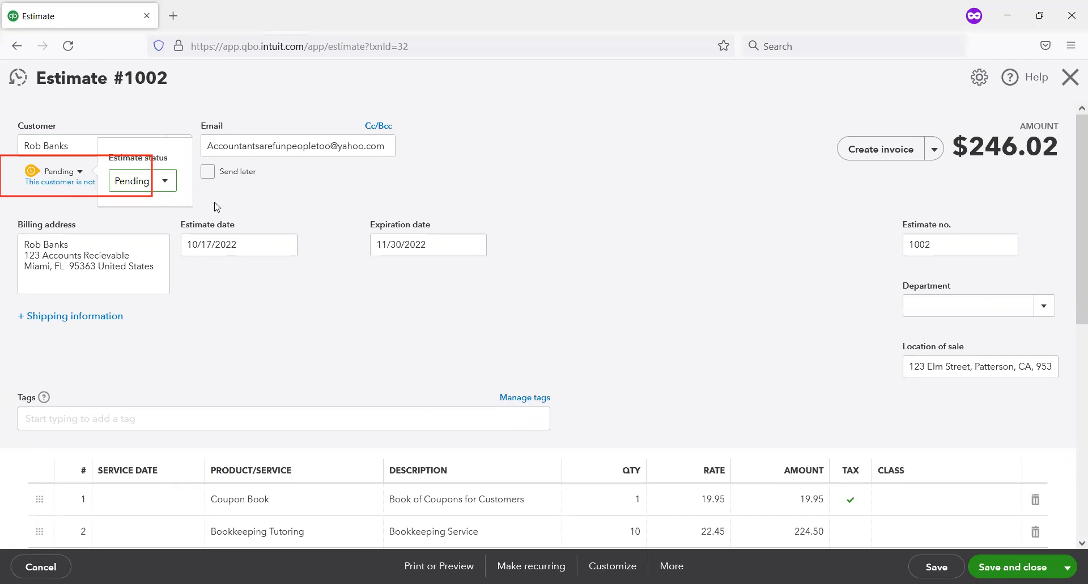
click(166, 181)
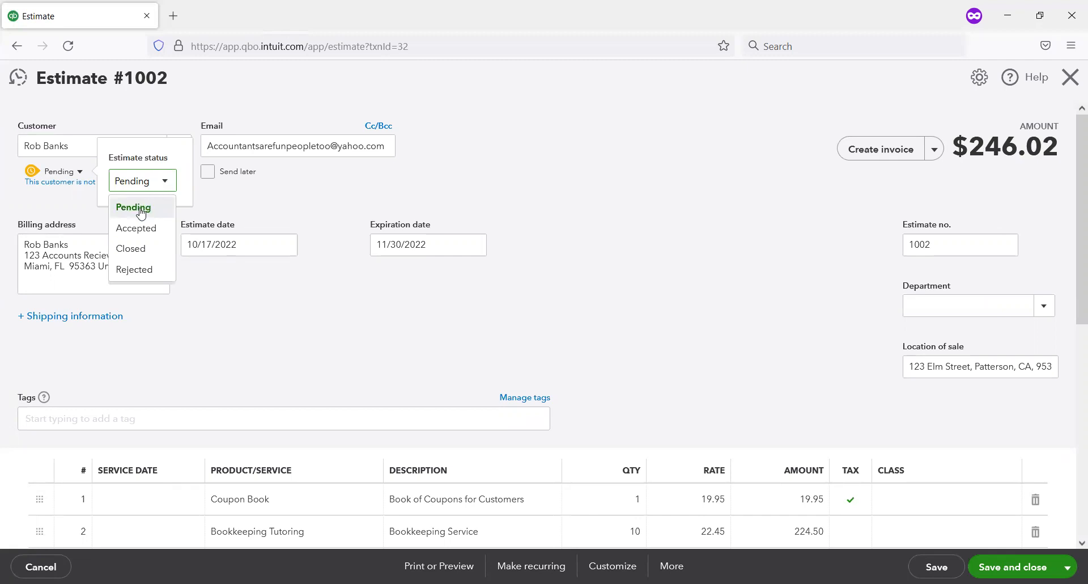
click(159, 269)
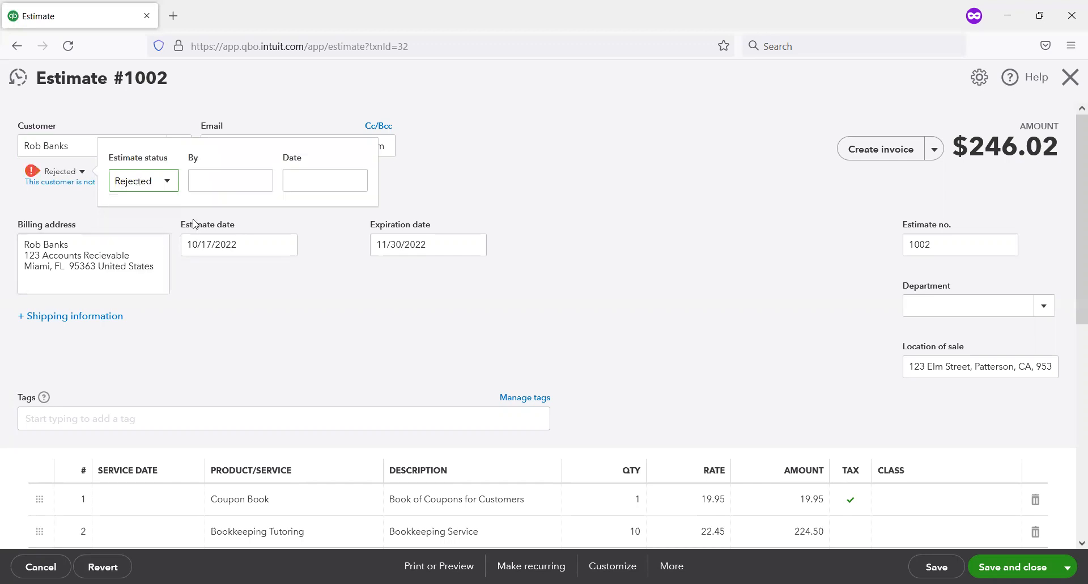
Step: Enter the customer's name as the rejecting person and 10/17/2022 as the rejection date, and save and close the estimate
click(226, 170)
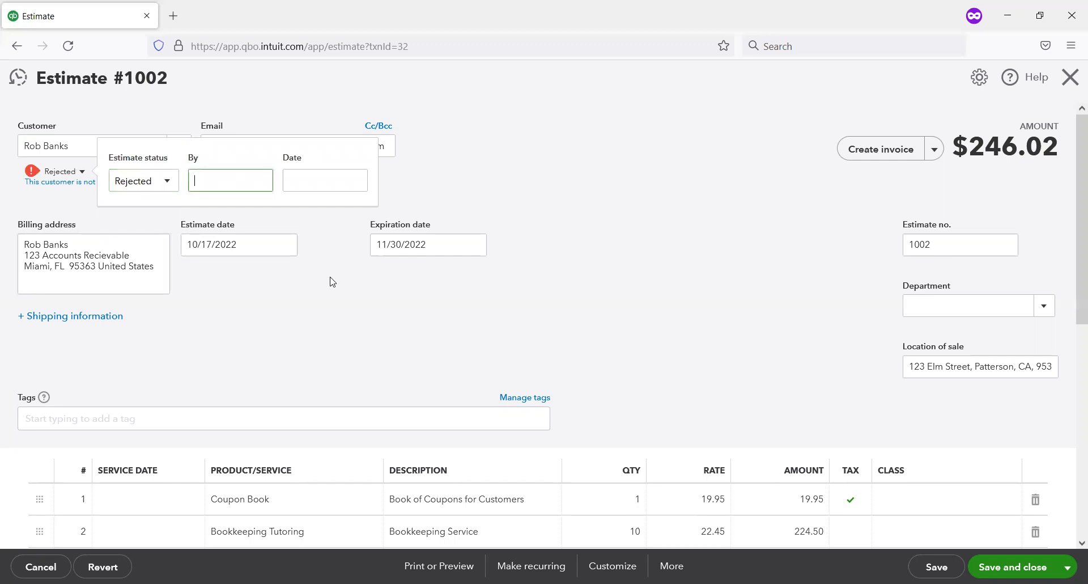
text(Rob Banks)
click(289, 180)
click(353, 185)
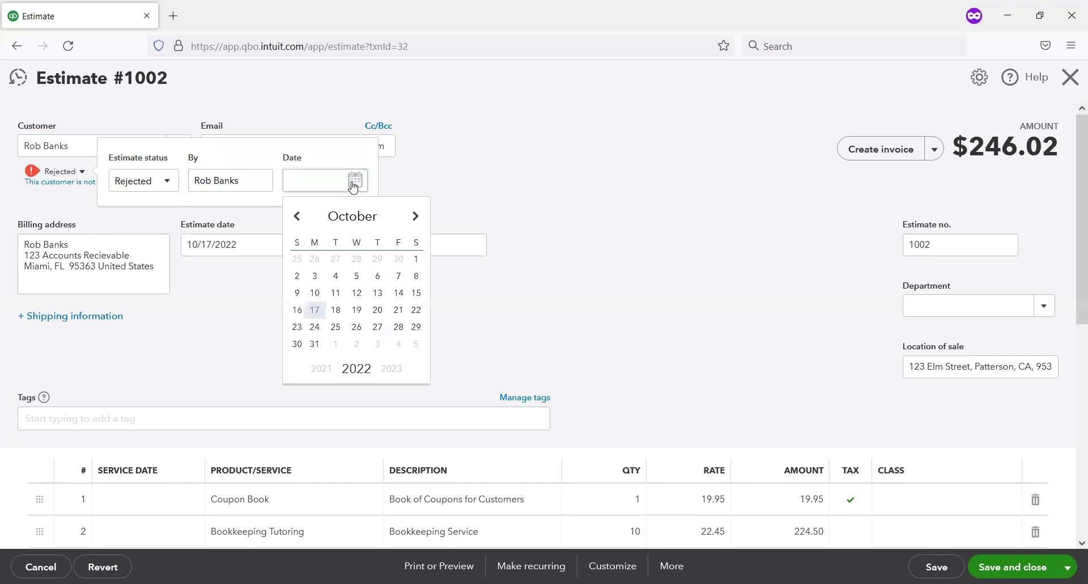
click(314, 310)
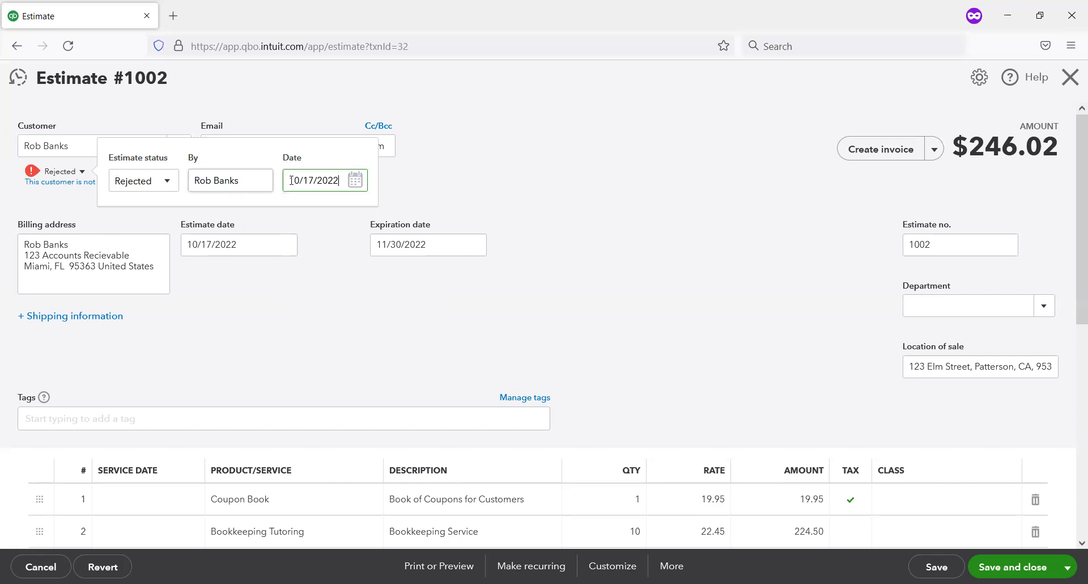
click(426, 198)
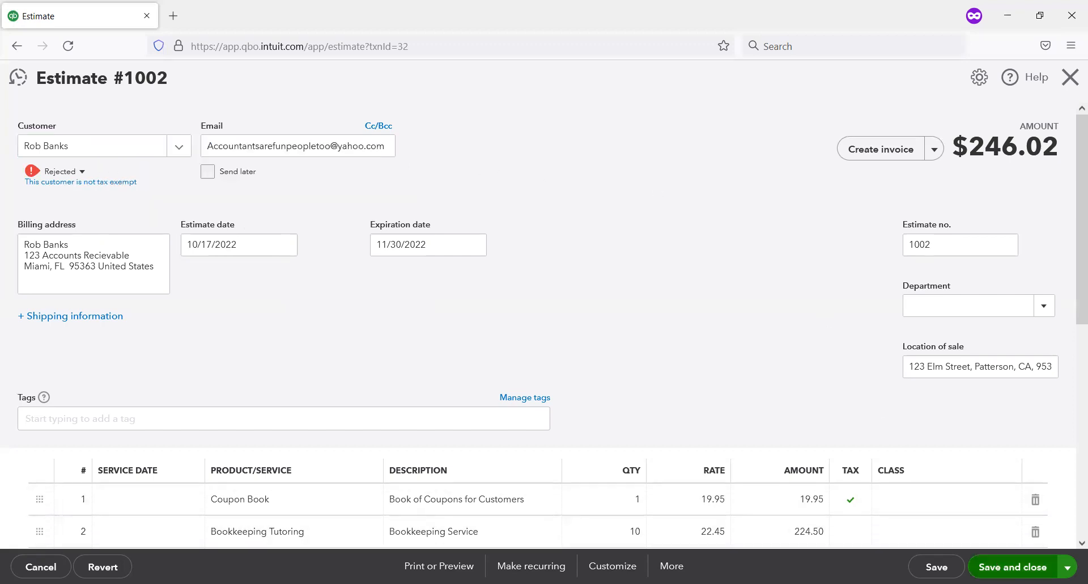
click(1013, 567)
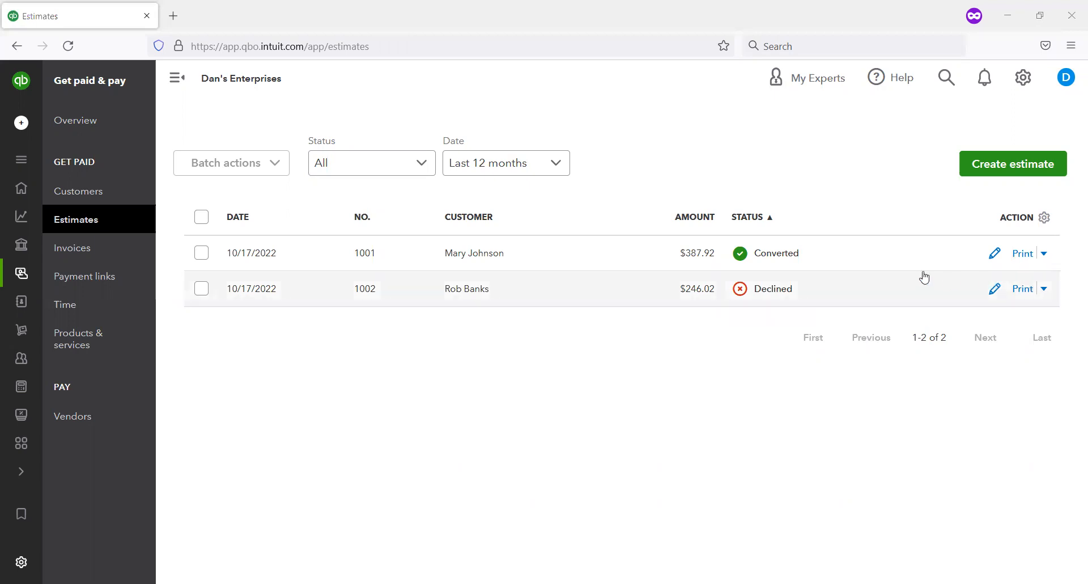
Step: Update the status of declined estimate 1002 to Accepted from the estimates list
click(1045, 290)
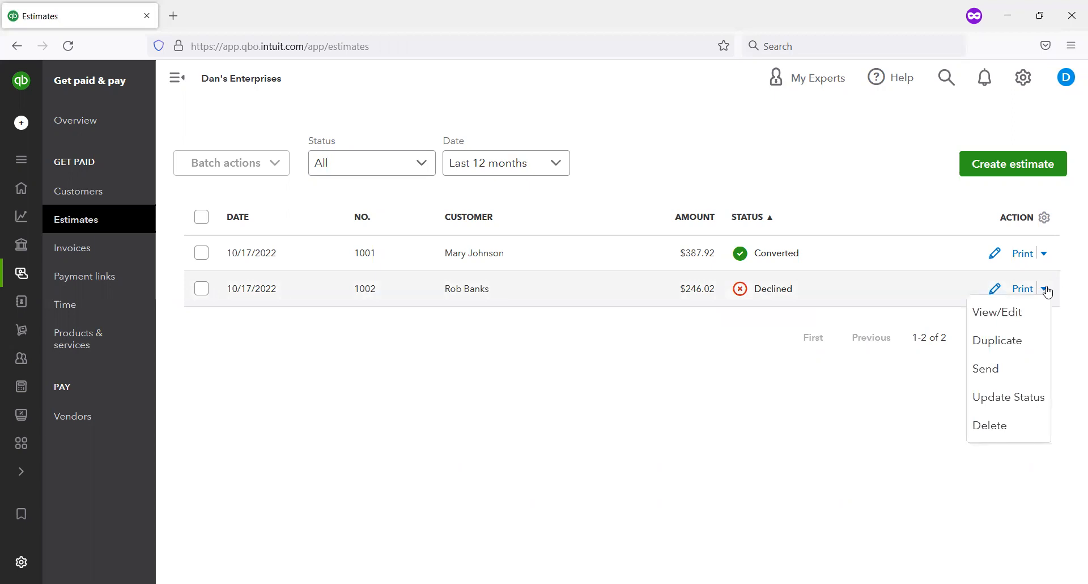
click(1008, 415)
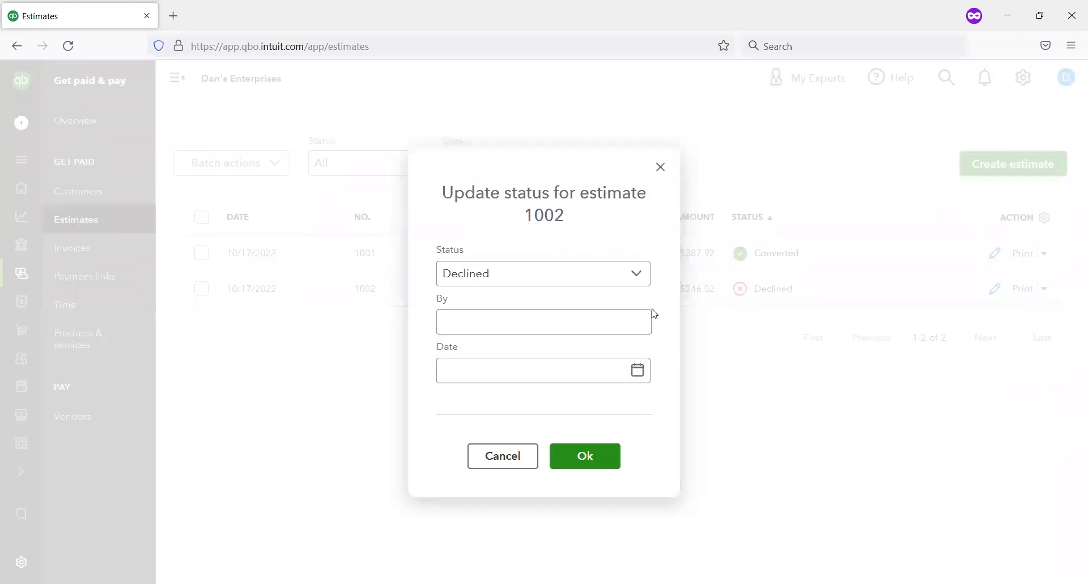
click(641, 273)
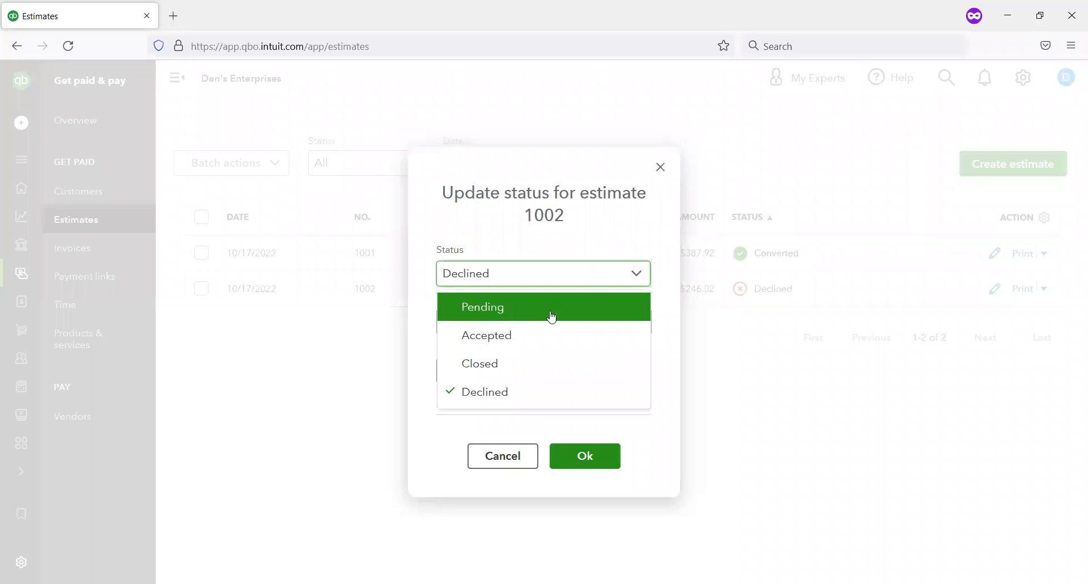
click(513, 346)
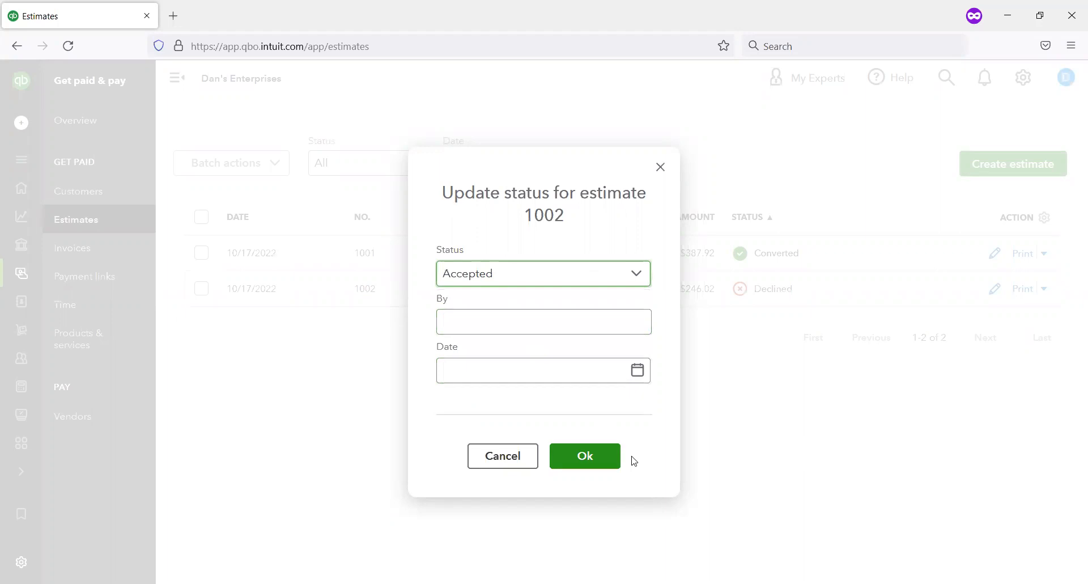
click(606, 468)
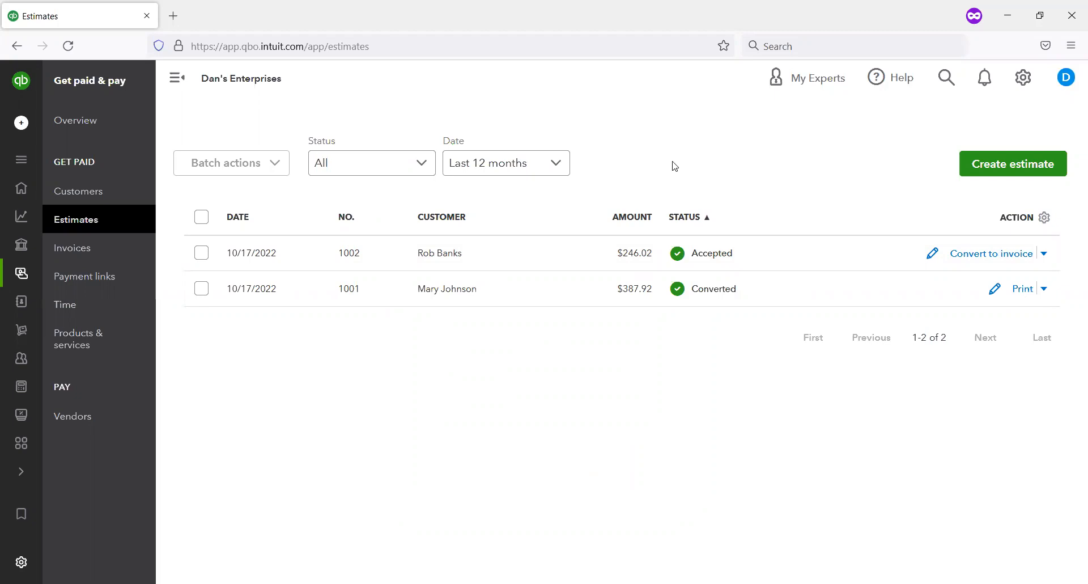
Step: Update the status of estimate 1002 to Declined, with the customer's name as the person declining and 2022-10-17 as the date
click(1046, 254)
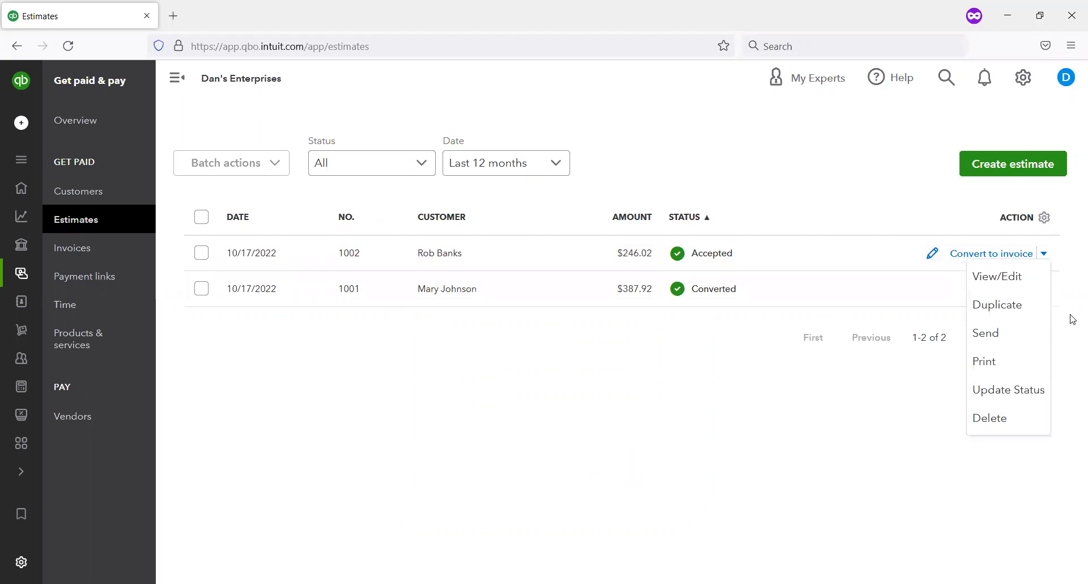
click(1017, 387)
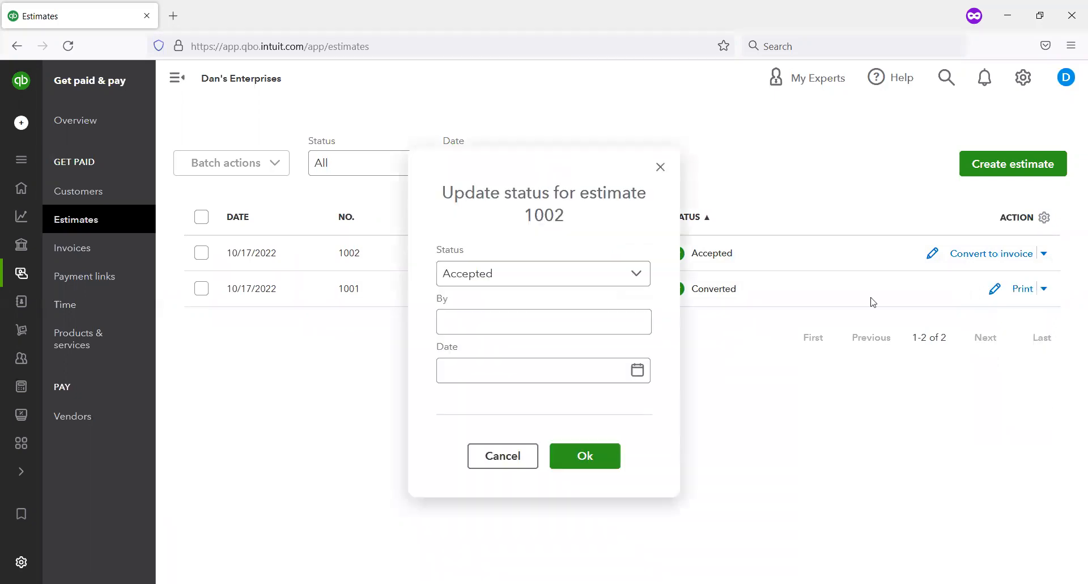
click(530, 278)
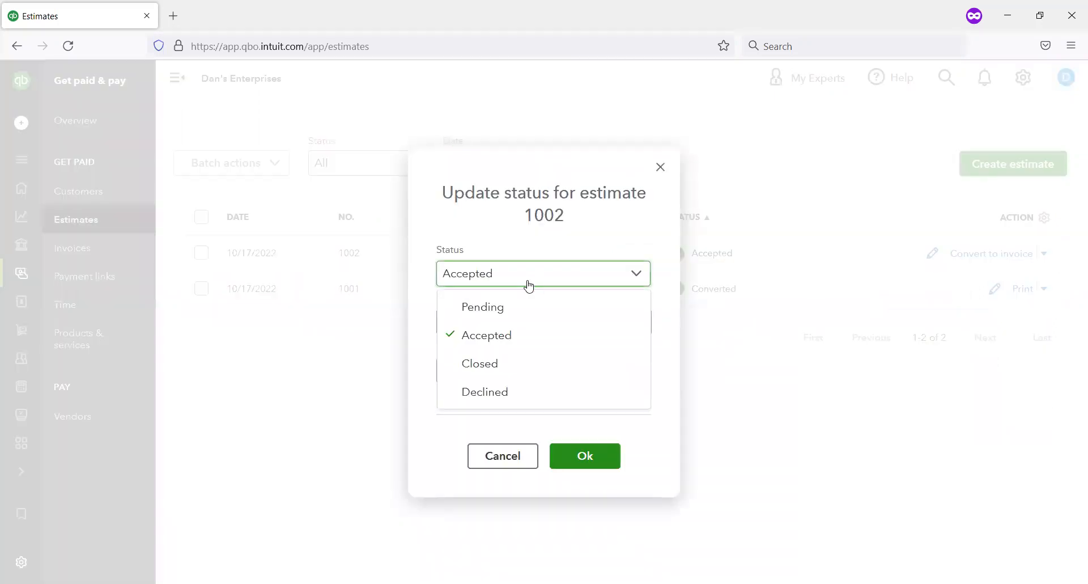
click(499, 400)
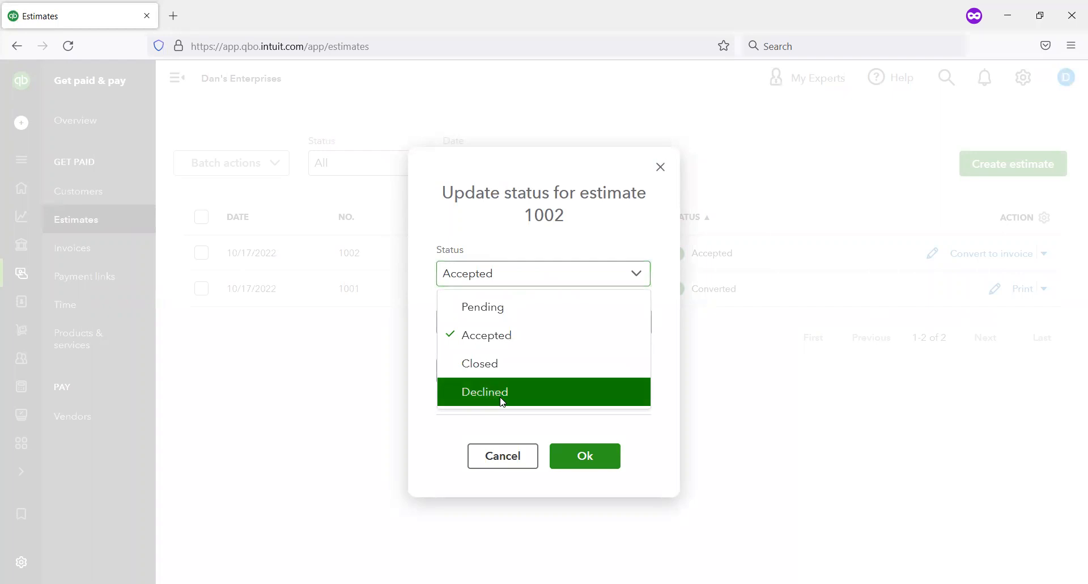
click(573, 322)
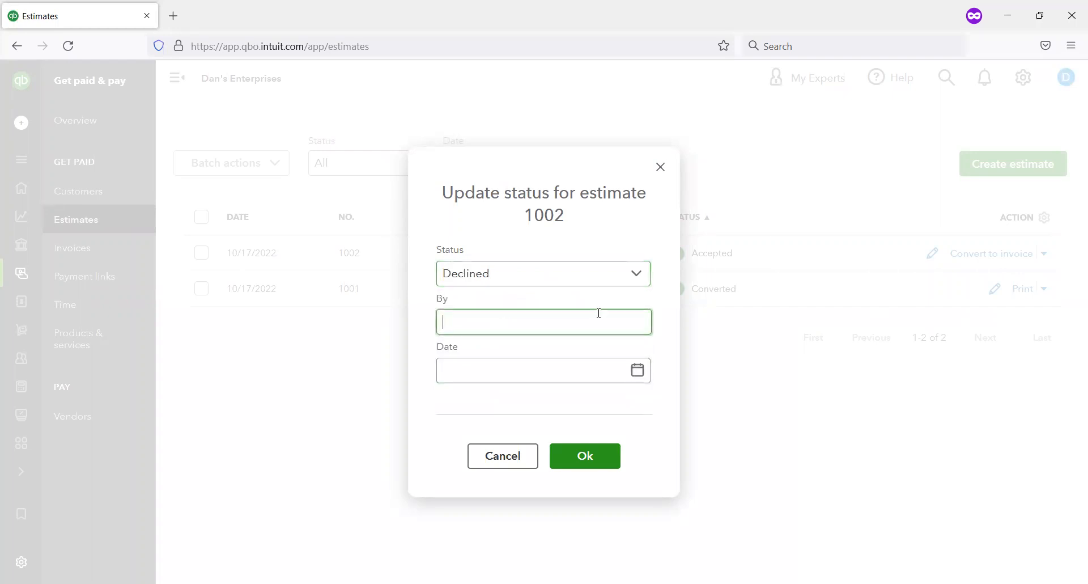
text(Rob Banks)
key(Tab)
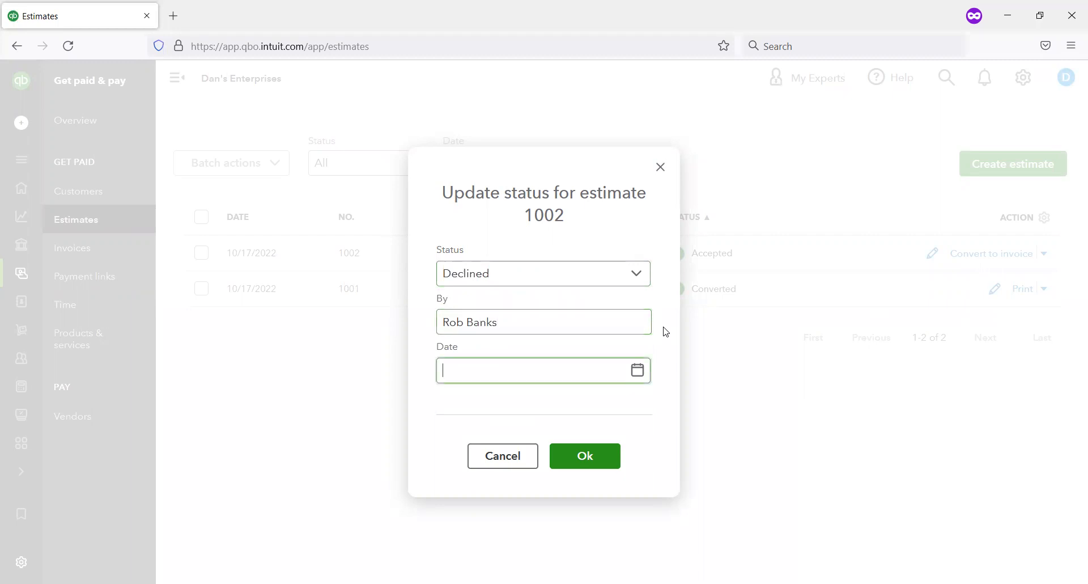
click(636, 377)
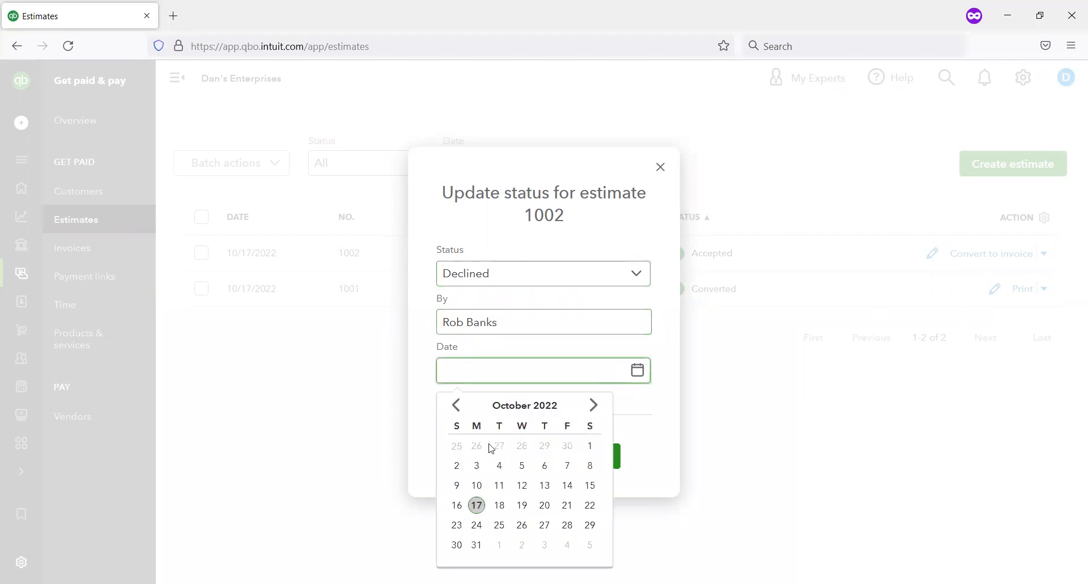
click(476, 505)
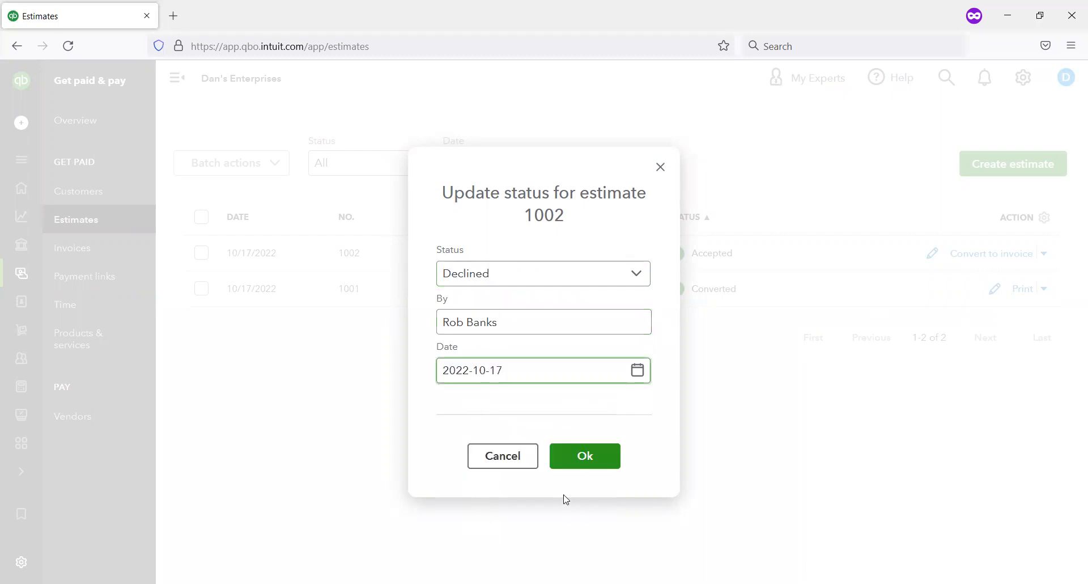
click(587, 456)
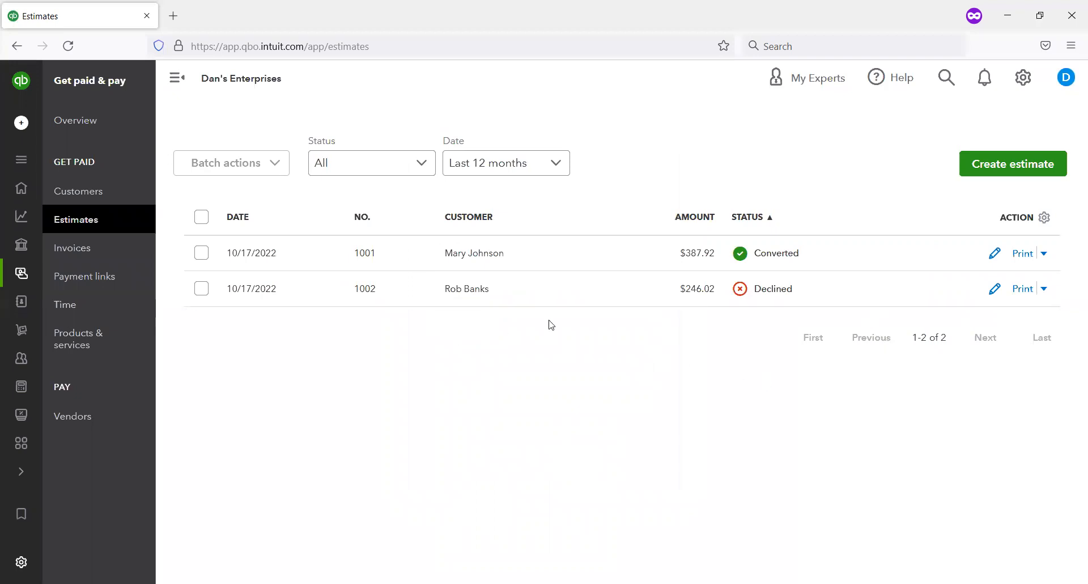
Step: Open estimate 1002 to check its status under the customer field, and close it without editing
click(996, 289)
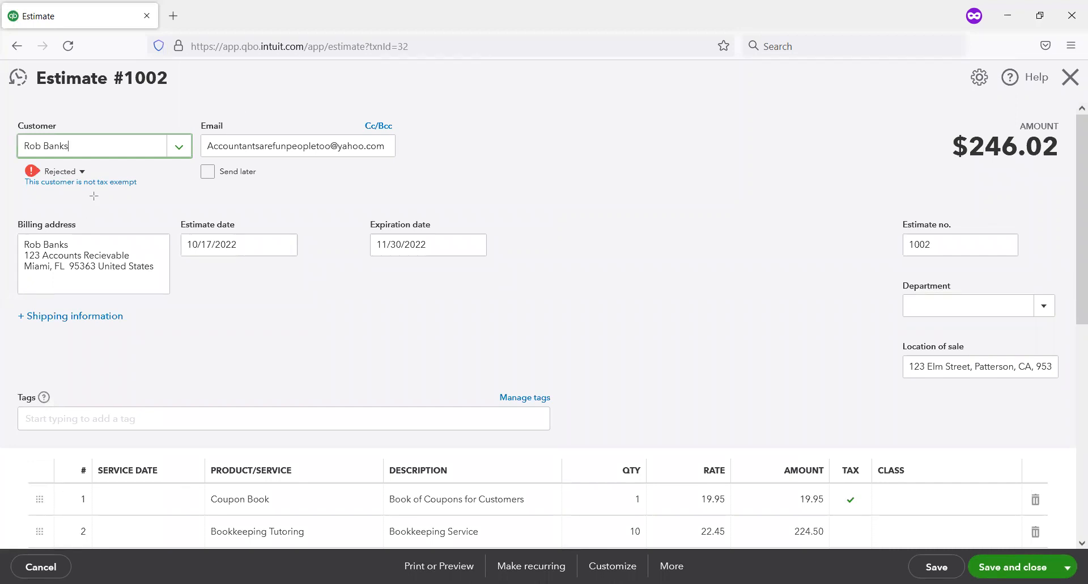
drag(97, 191, 19, 157)
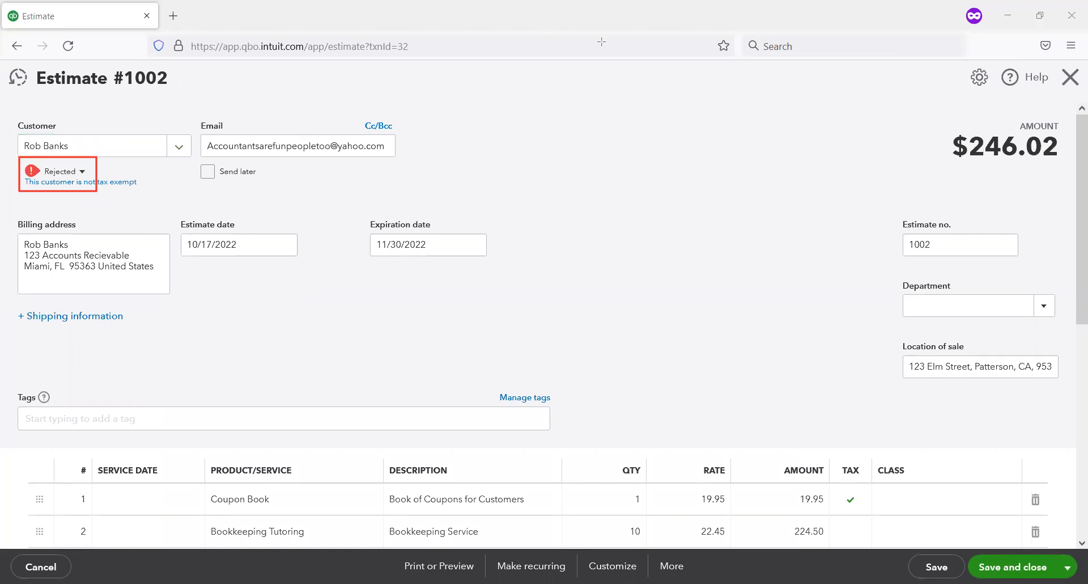
key(Escape)
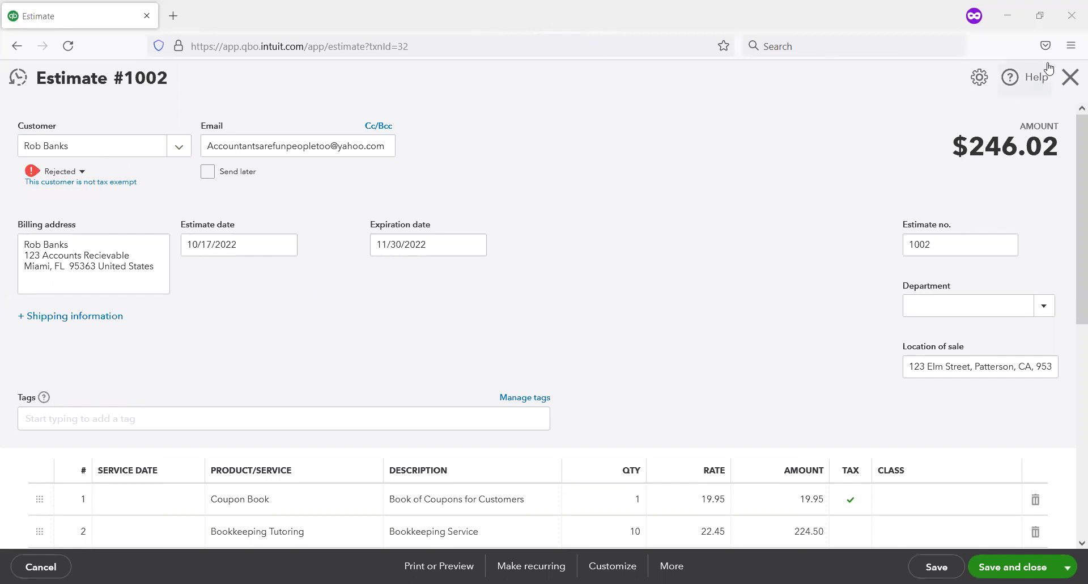
click(1071, 78)
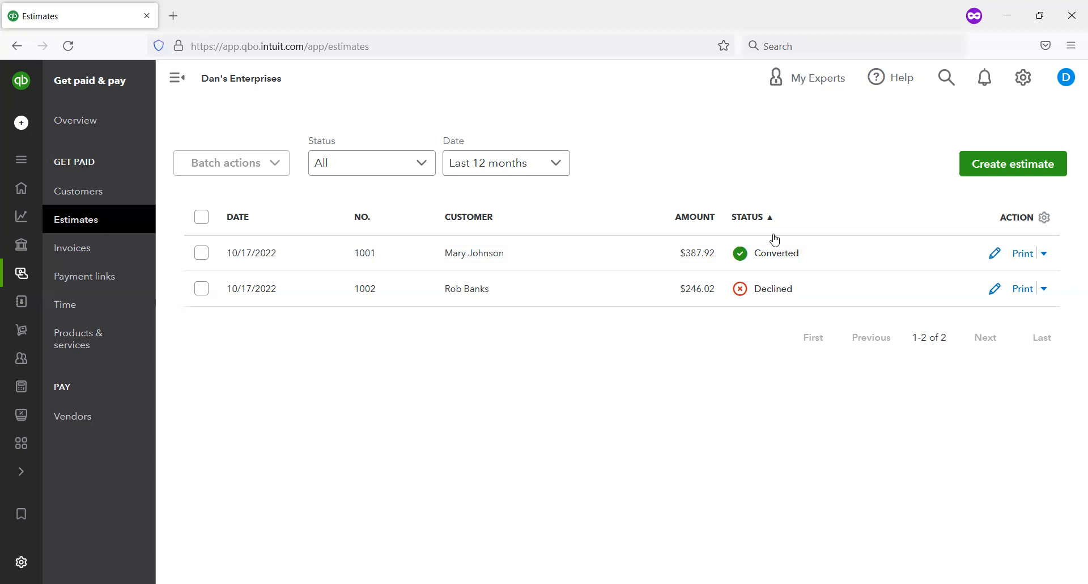
Step: Return to the customer list and check the estimate amount in the summary bar
click(84, 193)
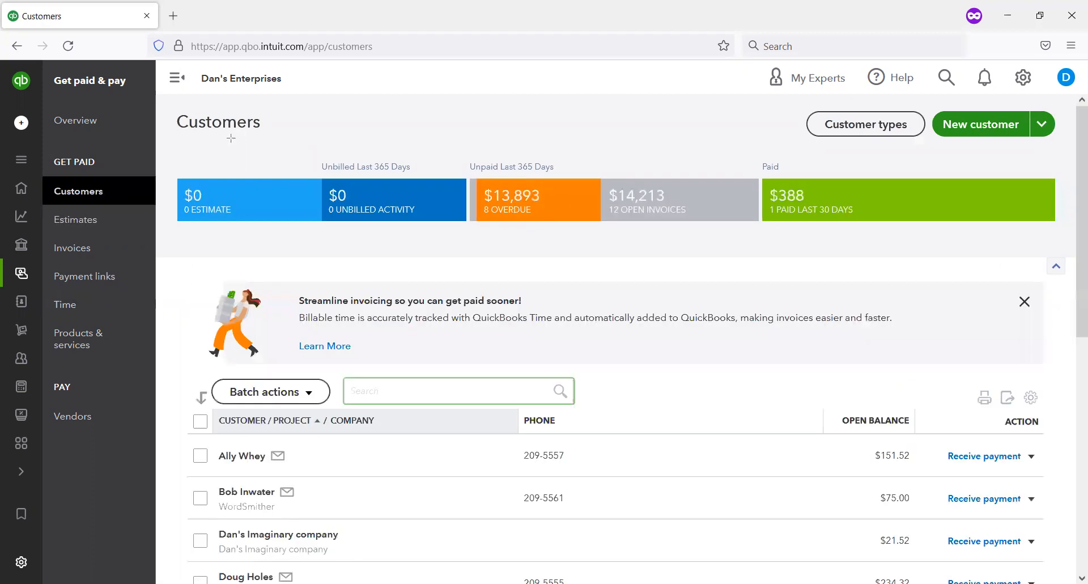
mouse_move(158, 158)
mouse_down()
mouse_move(274, 235)
mouse_move(338, 236)
mouse_up()
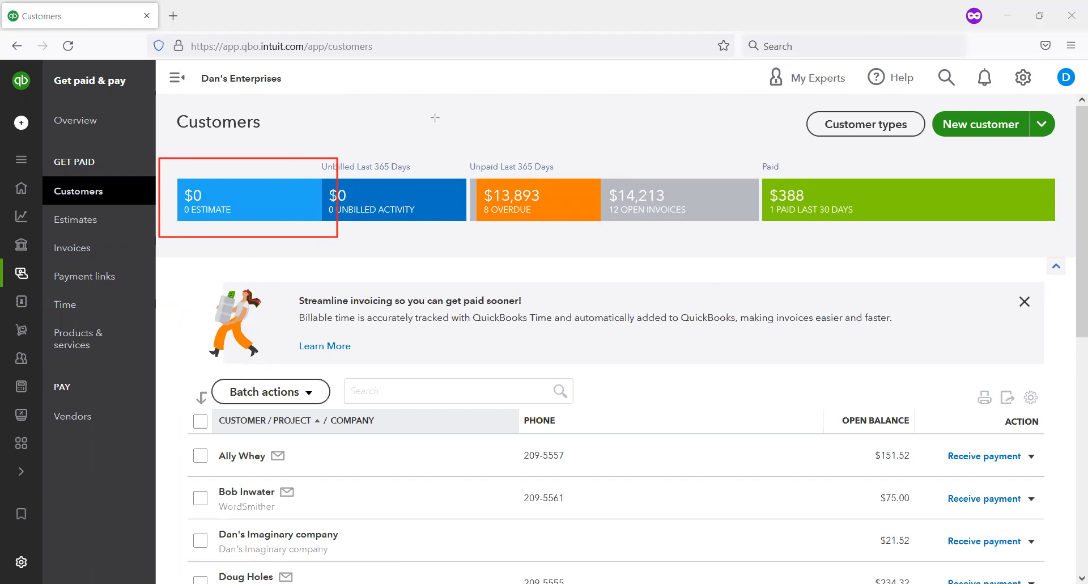
key(ctrl+z)
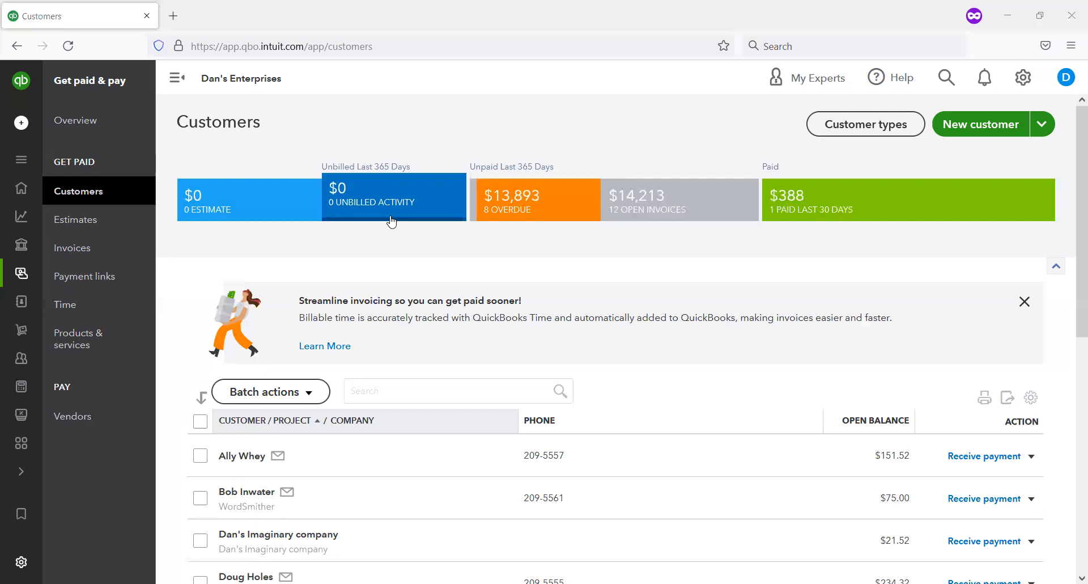
Step: Start a new estimate for the customer with the $1,234.00 open balance from the customer list
scroll(384, 163, down, 2)
scroll(385, 165, up, 1)
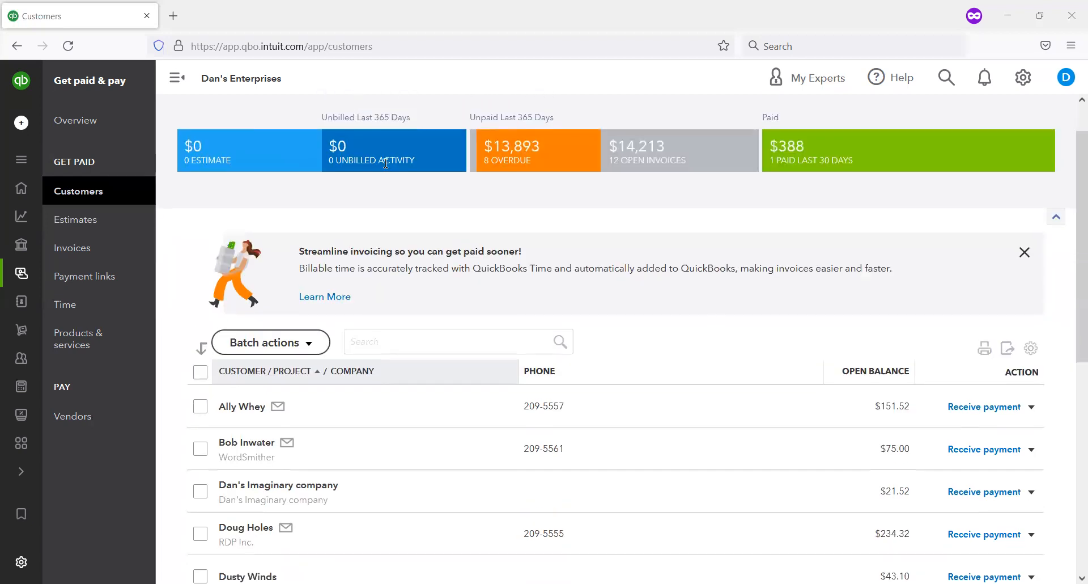
scroll(385, 163, up, 2)
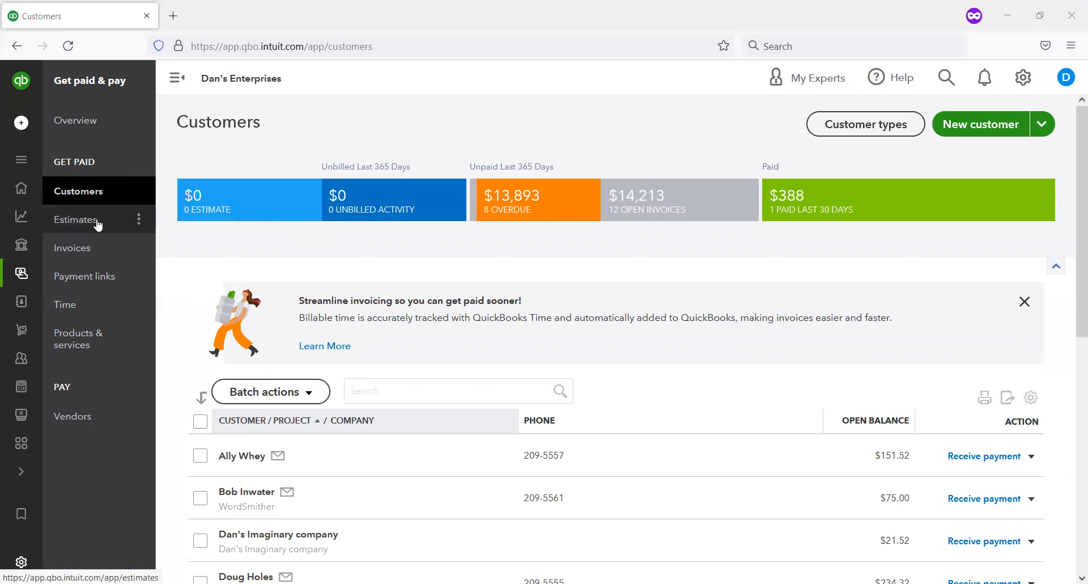
scroll(614, 397, down, 5)
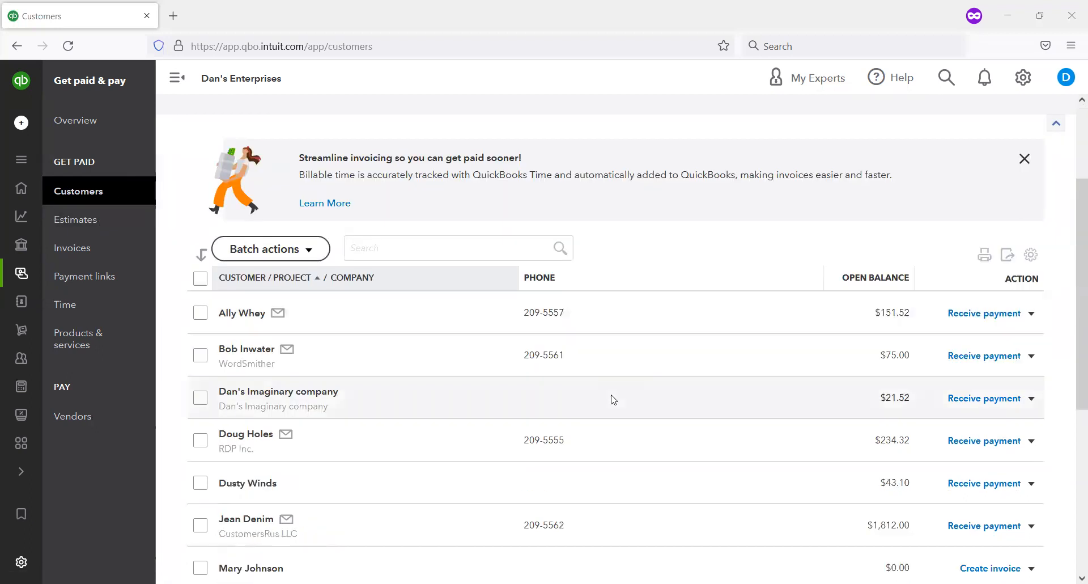
scroll(614, 396, down, 3)
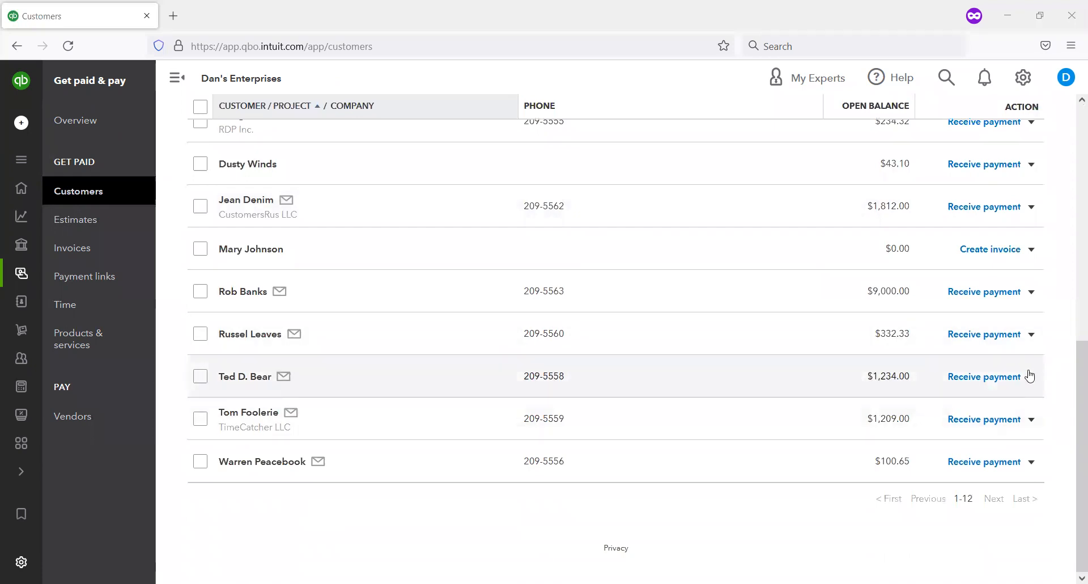
click(1031, 378)
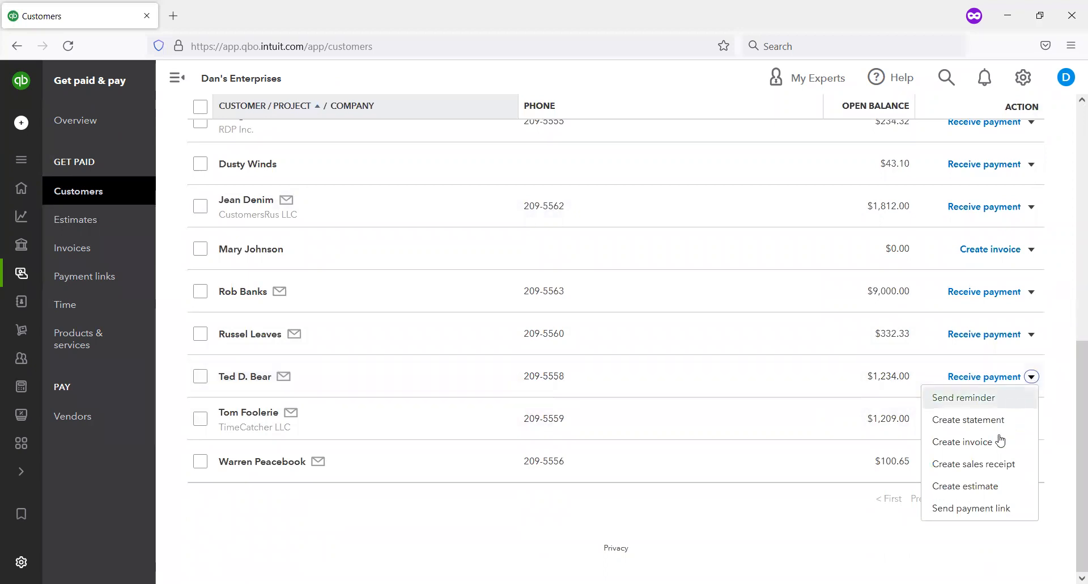
click(996, 487)
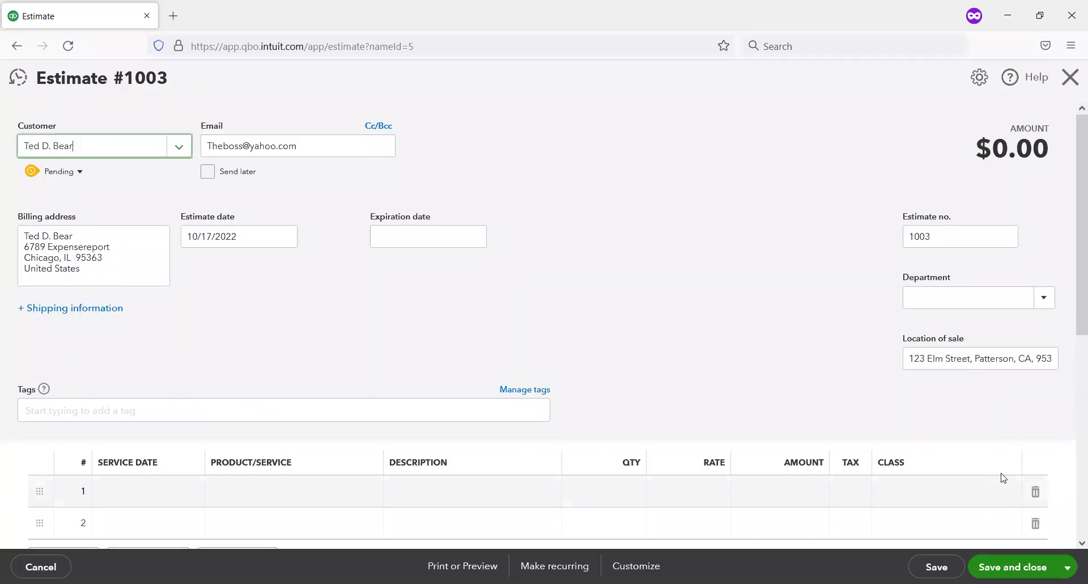
Step: Set the expiration date of estimate 1003 to 11/01/2022
scroll(622, 347, down, 1)
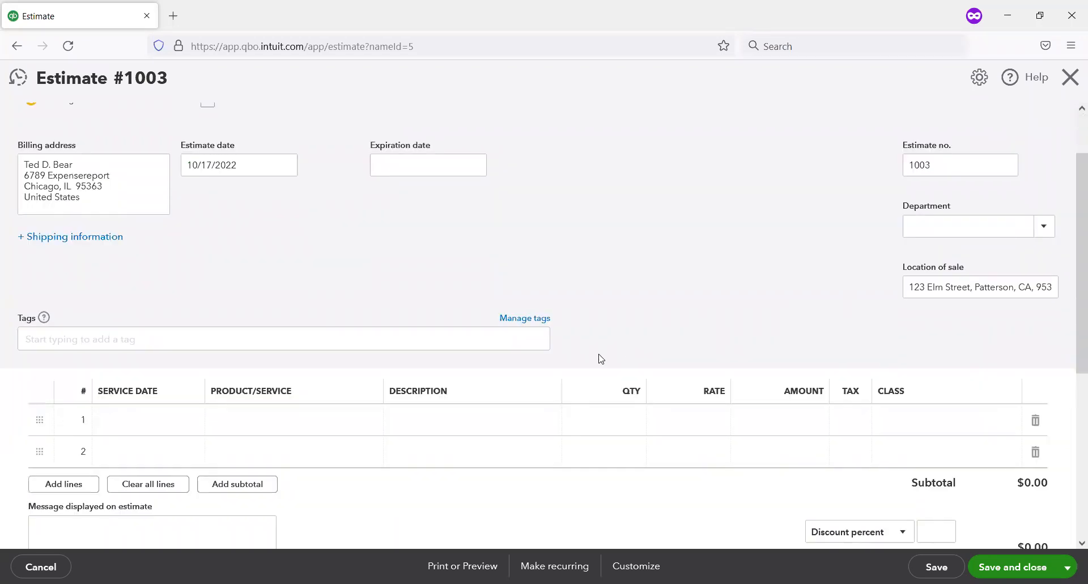
scroll(598, 360, up, 1)
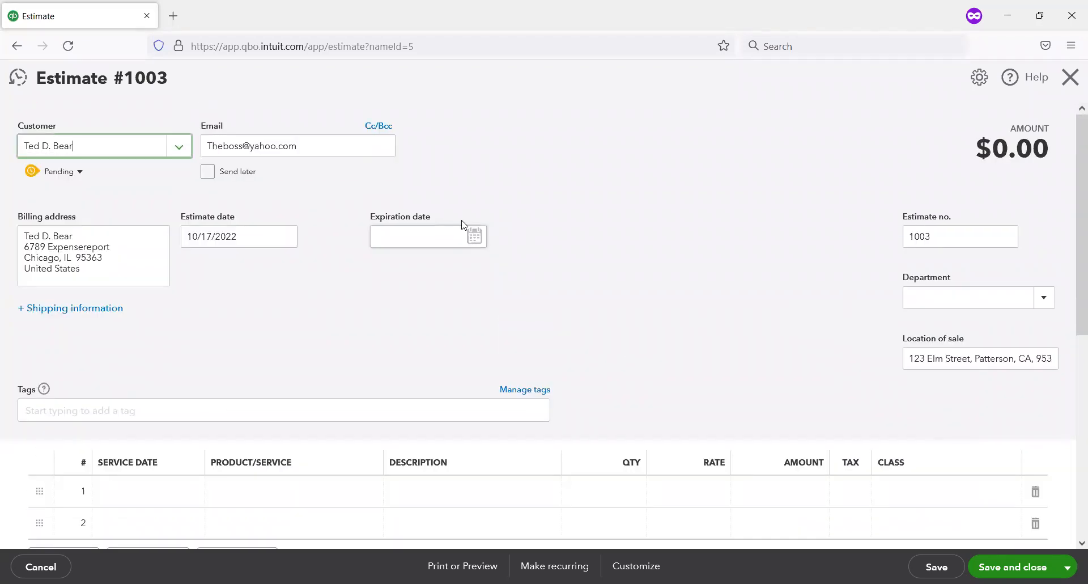
click(452, 235)
click(470, 241)
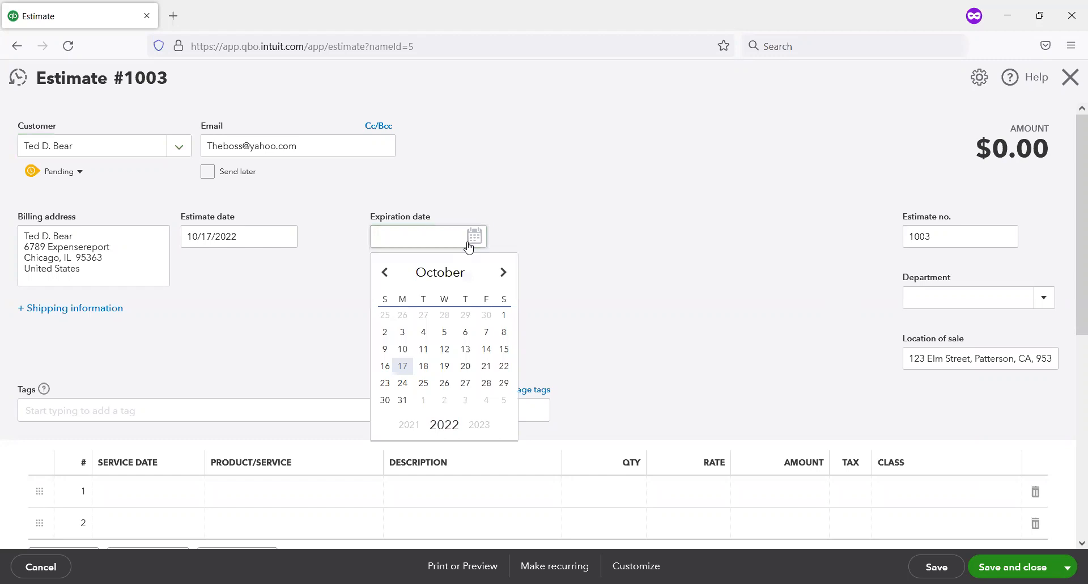
click(421, 399)
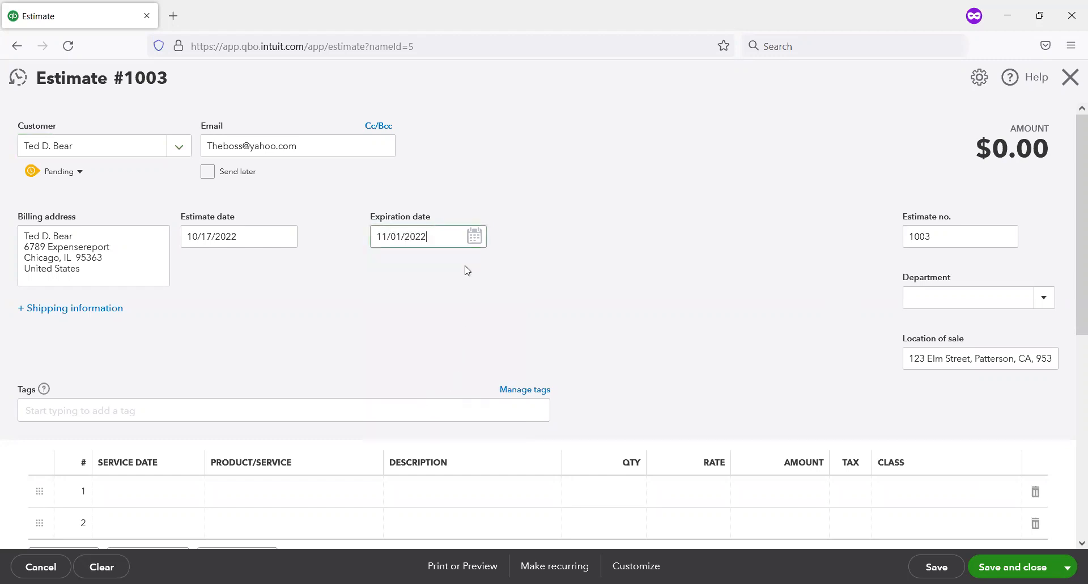
click(475, 235)
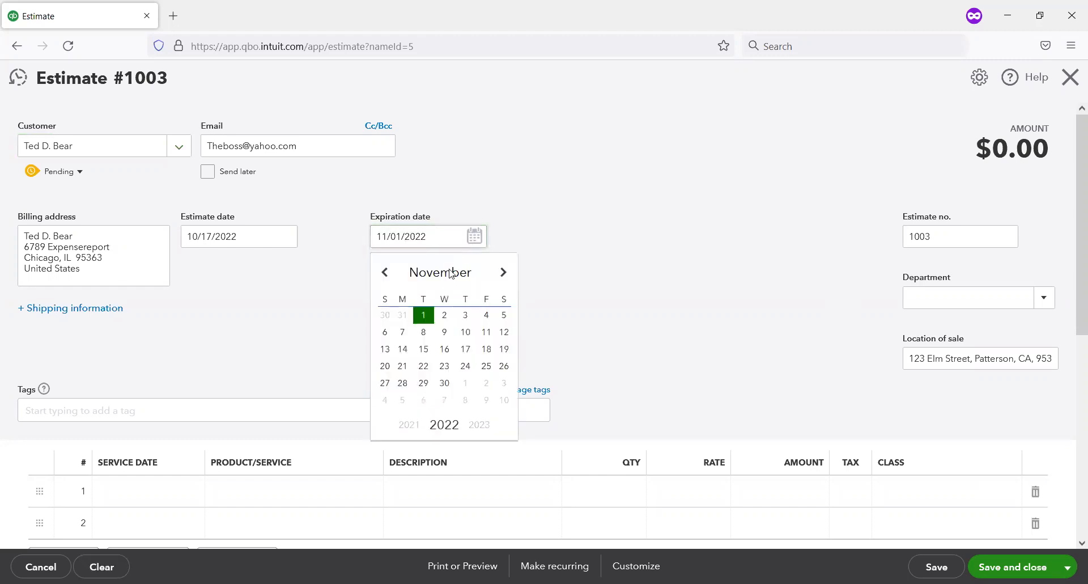
click(385, 272)
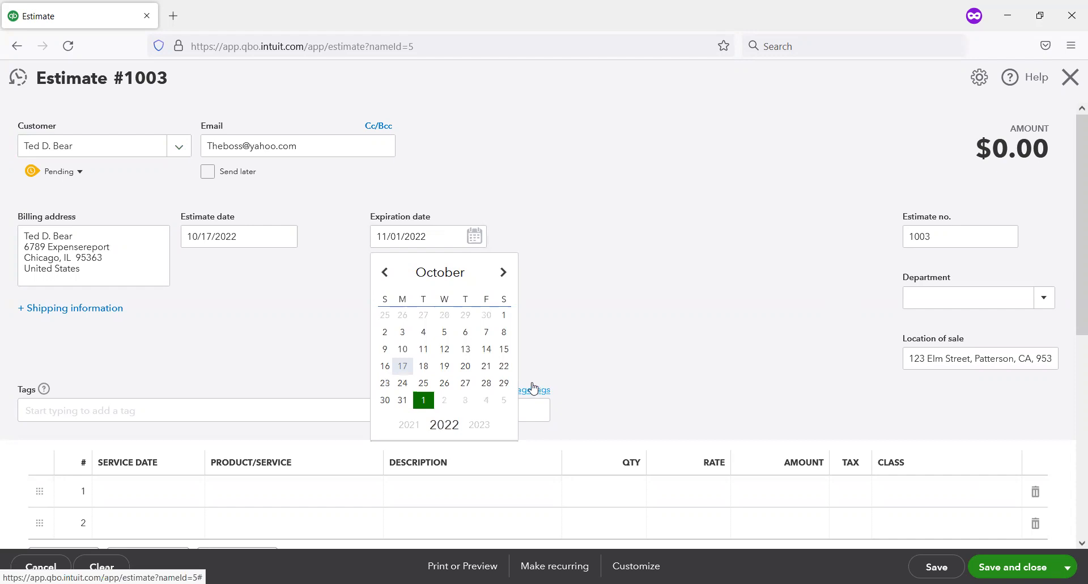
click(503, 273)
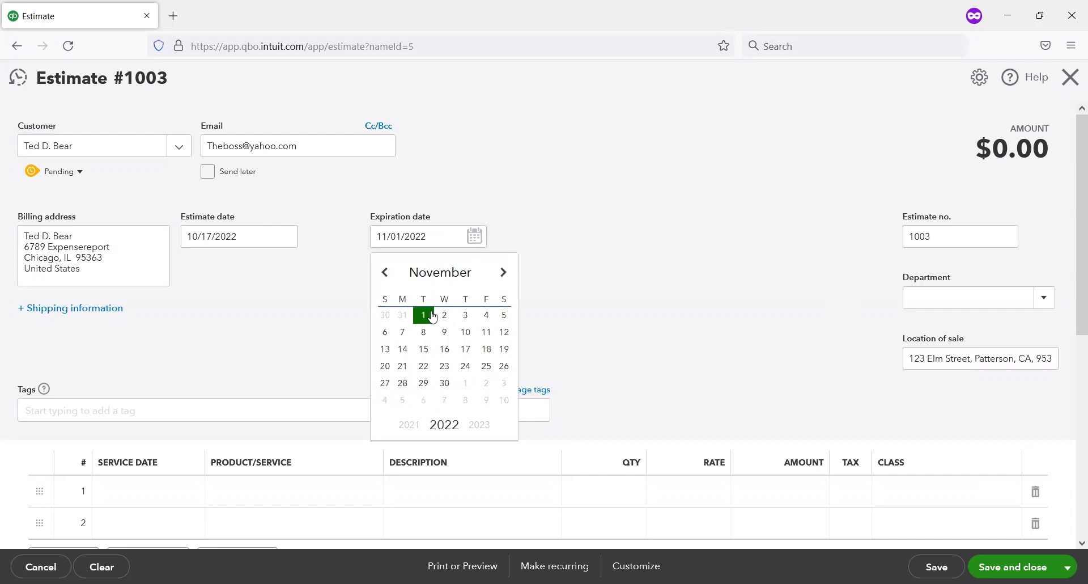
click(385, 275)
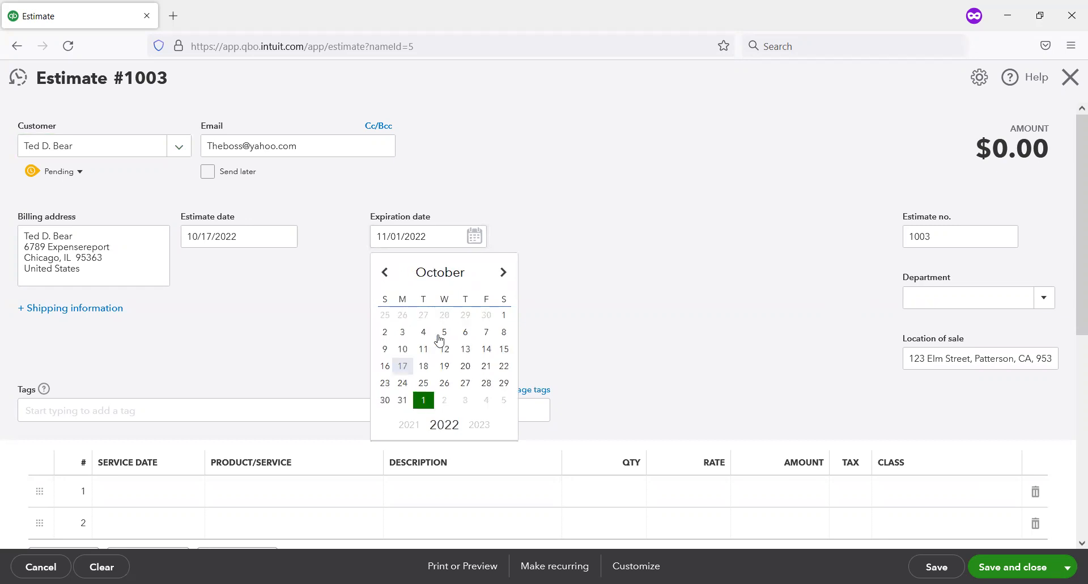
click(420, 401)
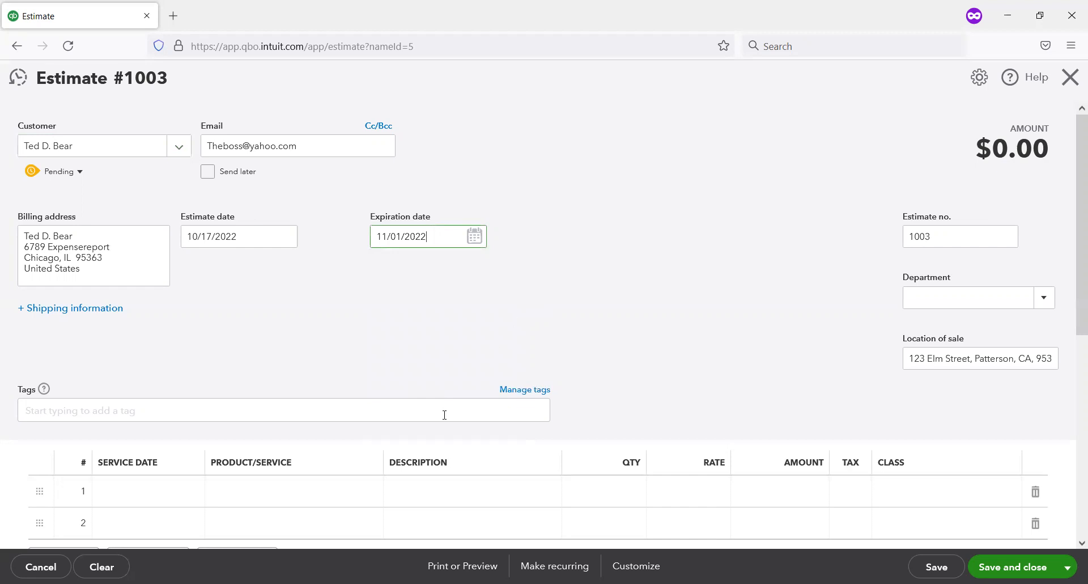
Step: Add Company Pen as the first product line of the estimate with a quantity of 7
scroll(486, 197, down, 1)
scroll(486, 196, down, 3)
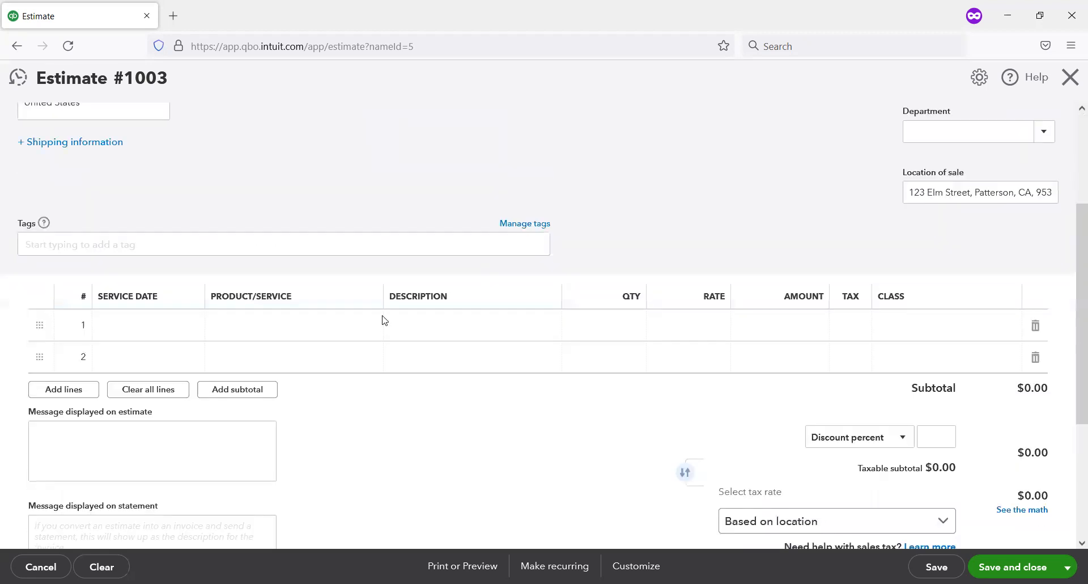
click(366, 350)
click(366, 350)
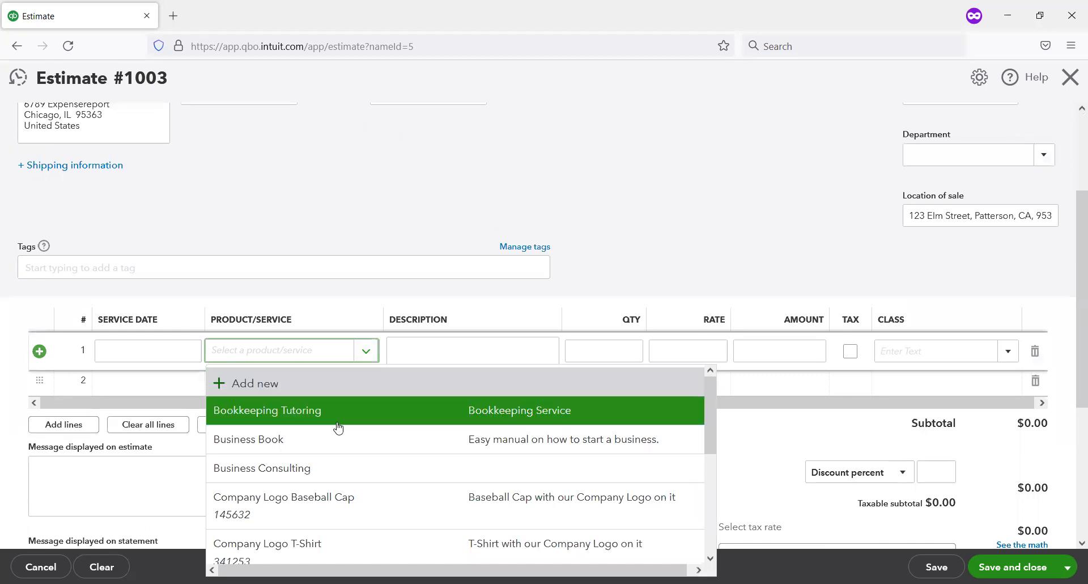
scroll(345, 445, down, 2)
scroll(344, 448, down, 2)
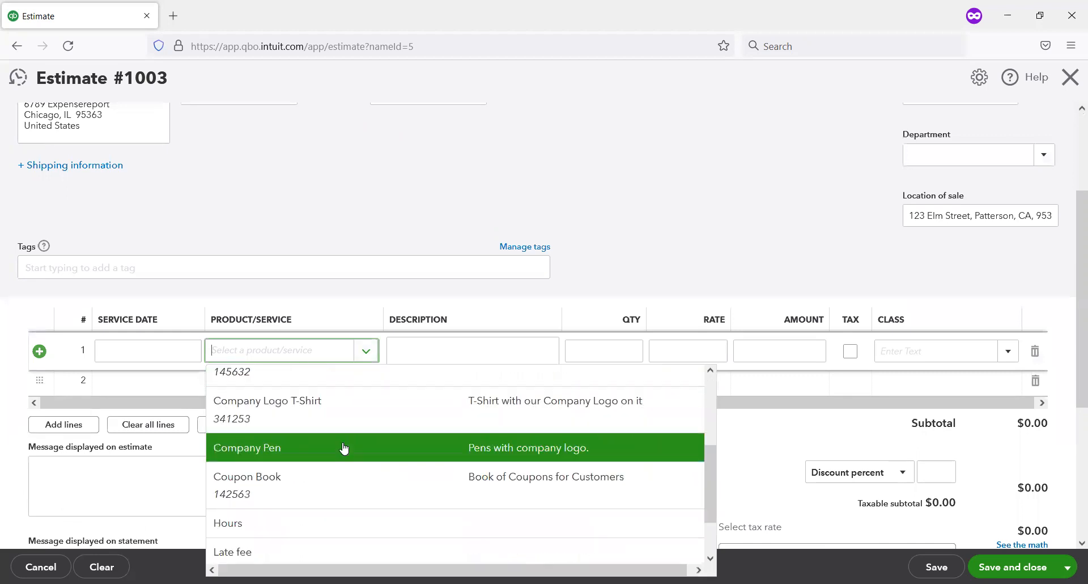
click(338, 447)
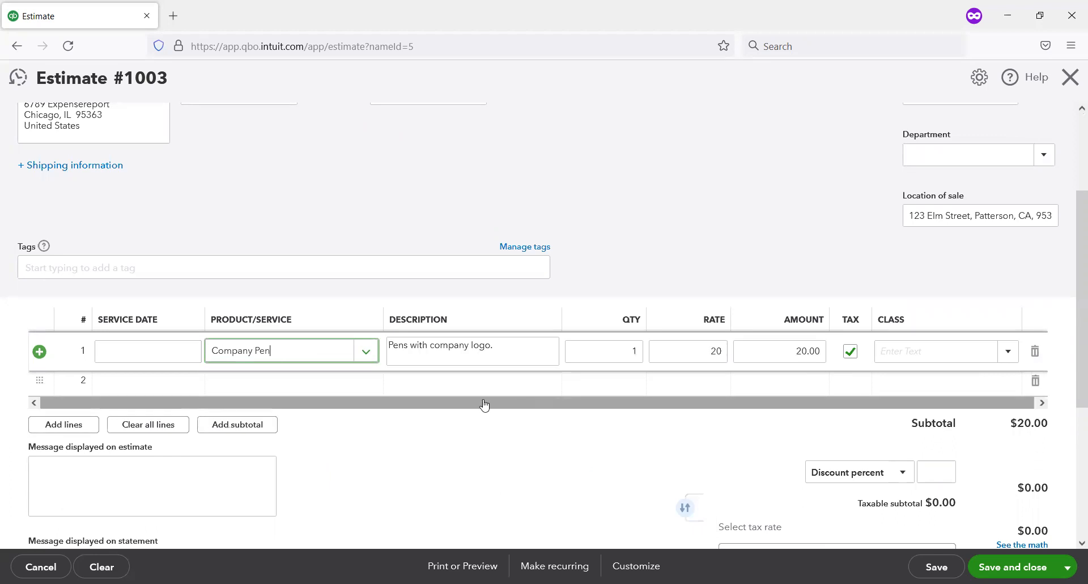
click(623, 348)
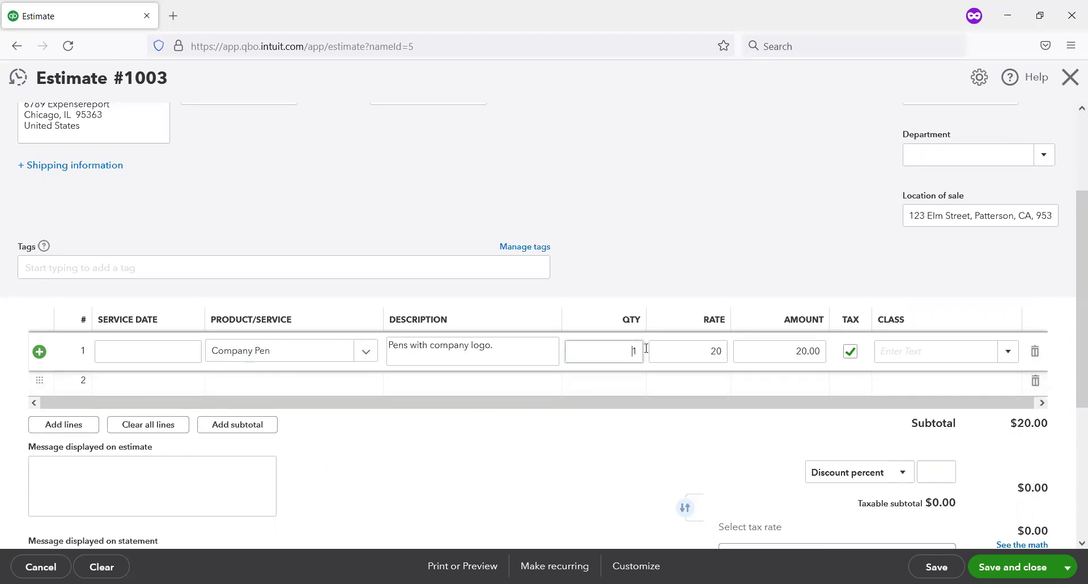
text(7)
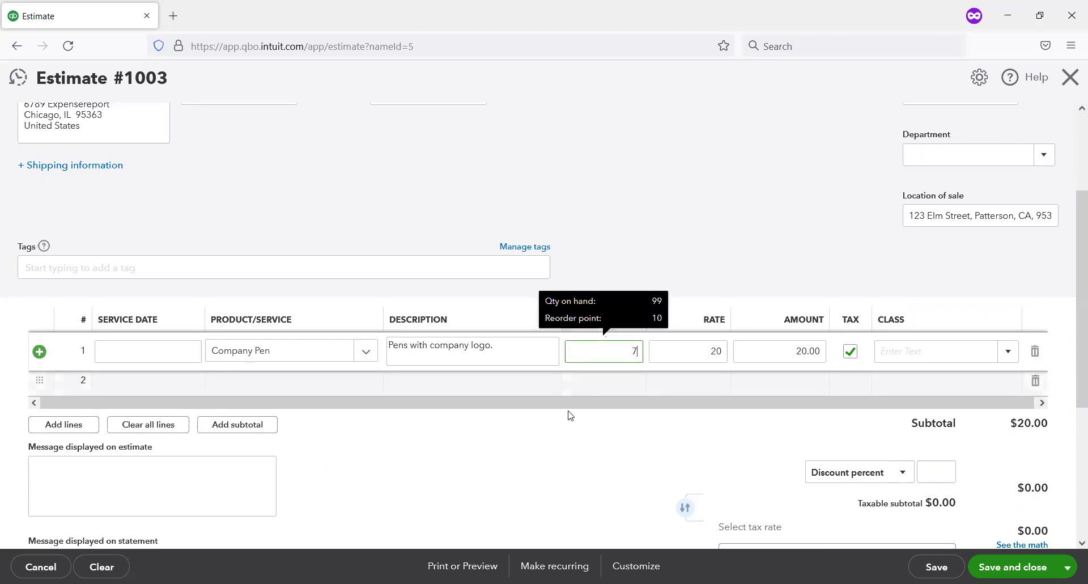
Step: Add Company Logo Baseball Cap as the second product line with a quantity of 5
click(341, 381)
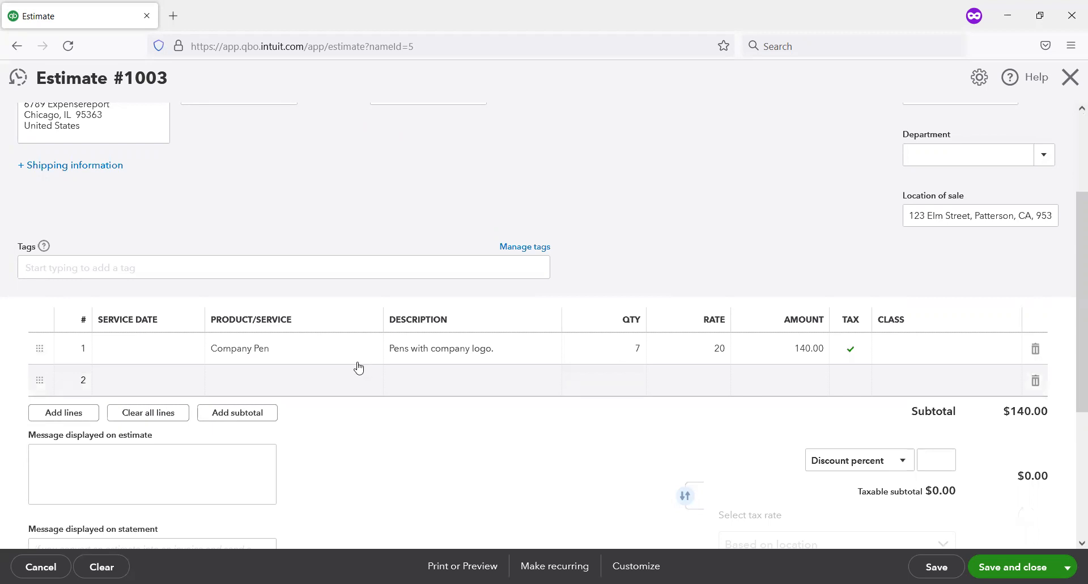
click(329, 378)
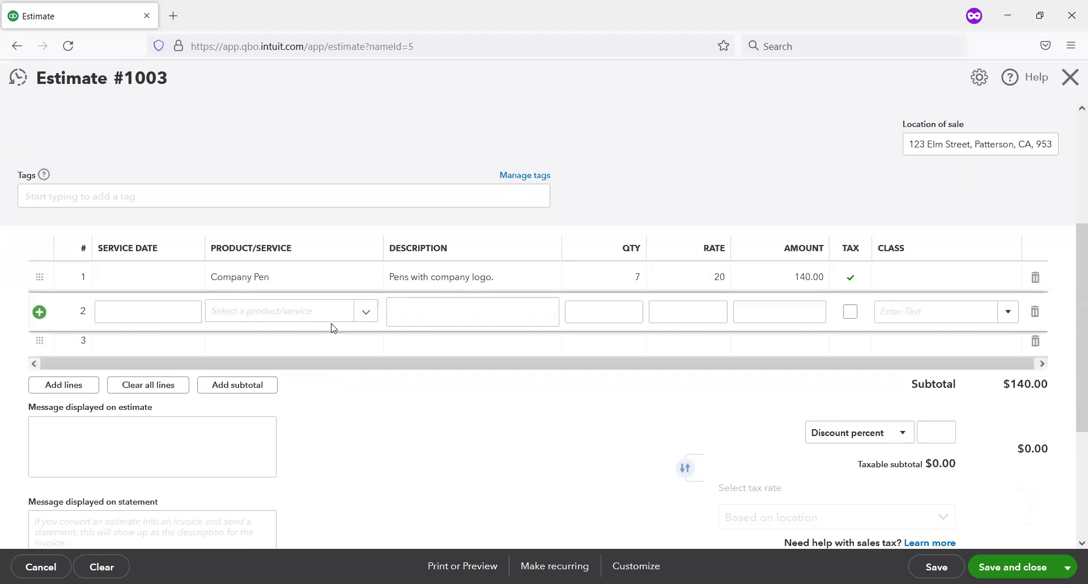
click(364, 311)
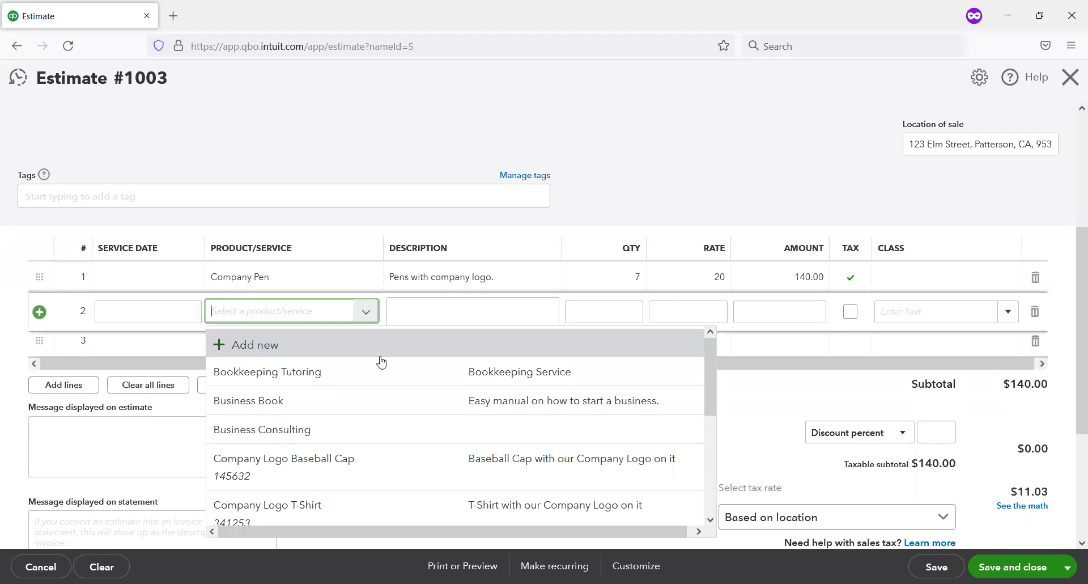
click(417, 462)
click(625, 314)
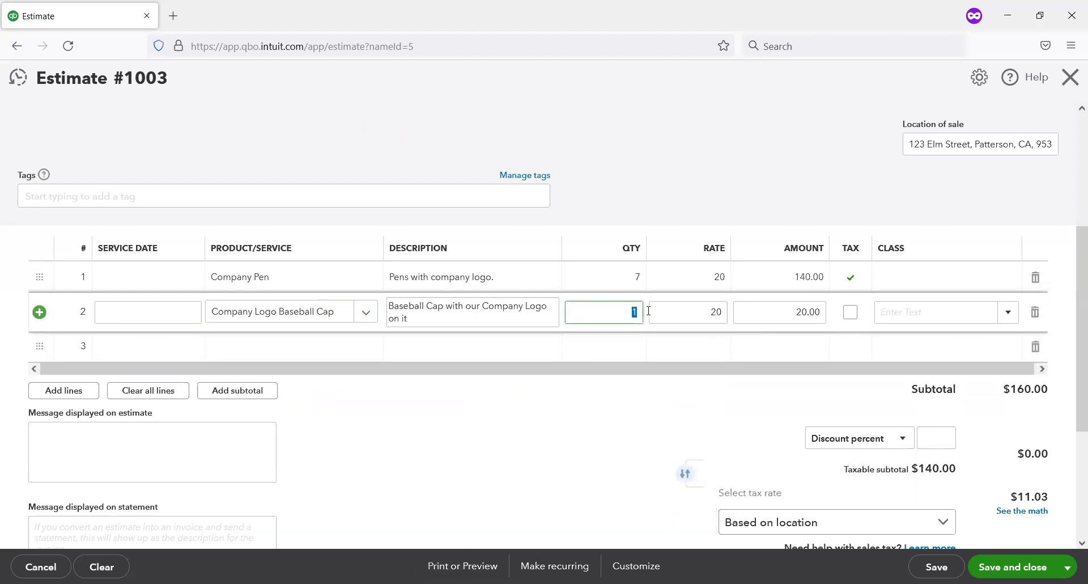
text(5)
click(236, 450)
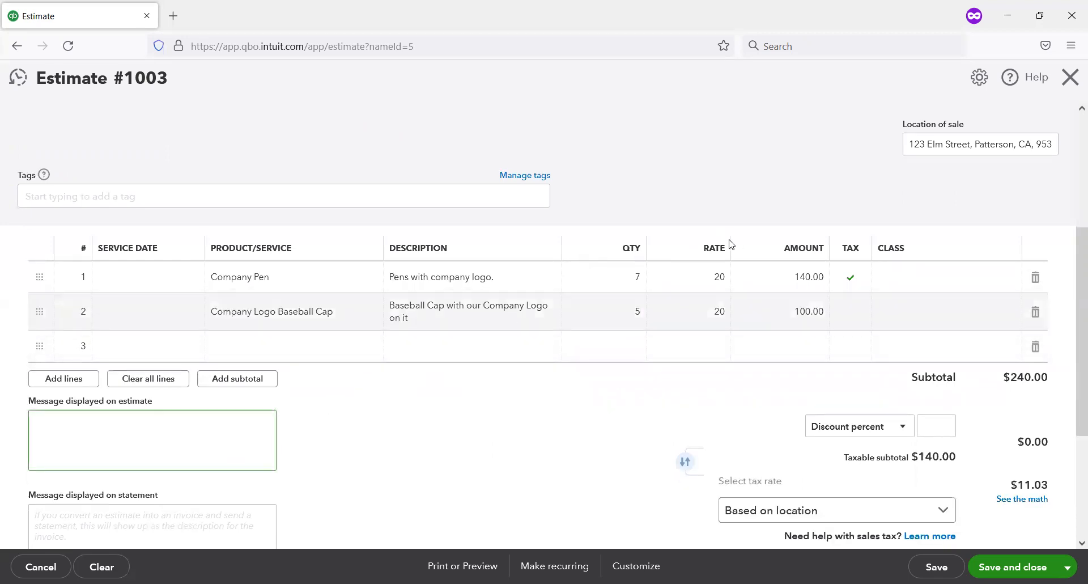
Step: Mark the Company Logo Baseball Cap line as taxable
click(854, 323)
click(852, 313)
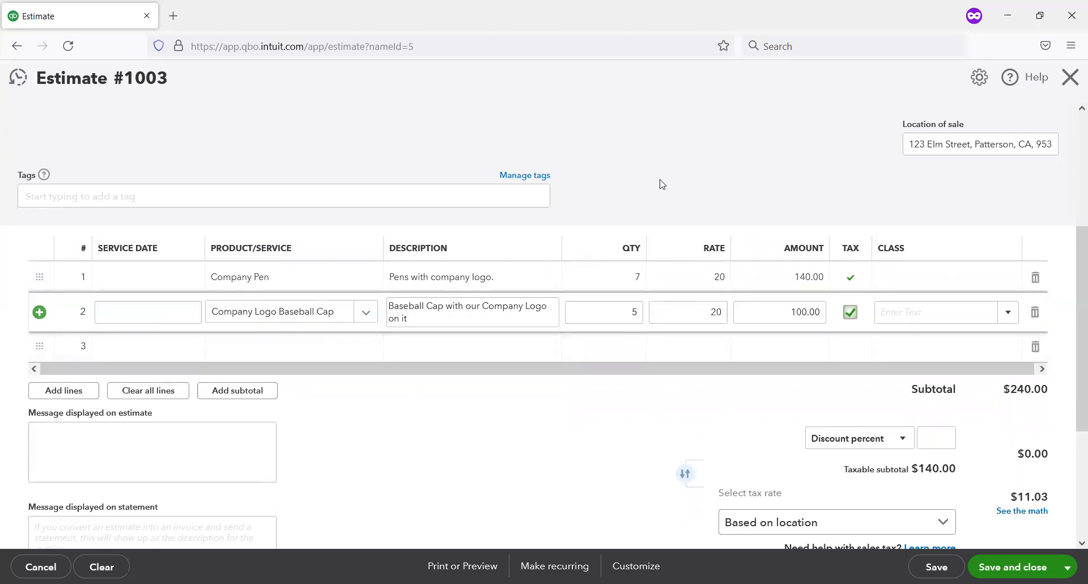
click(133, 429)
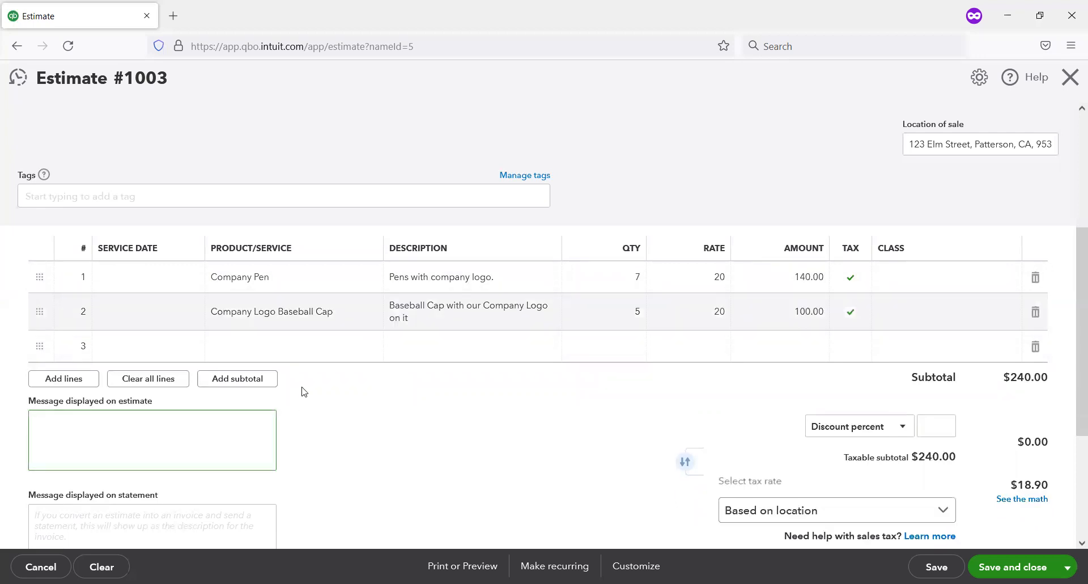
Step: Review the estimate's tax and totals, and save and close it
scroll(410, 343, down, 3)
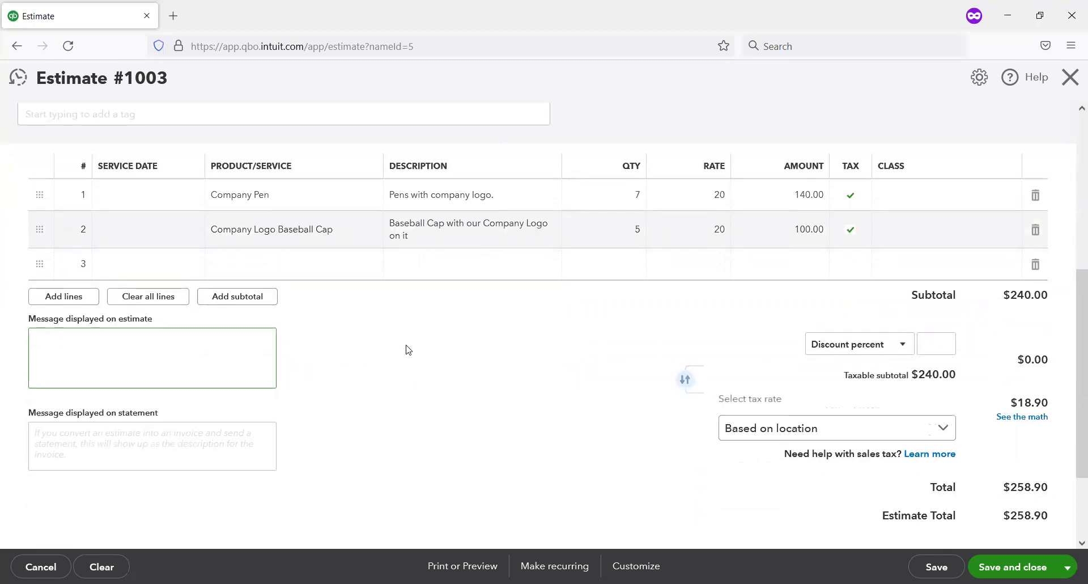
scroll(402, 363, down, 2)
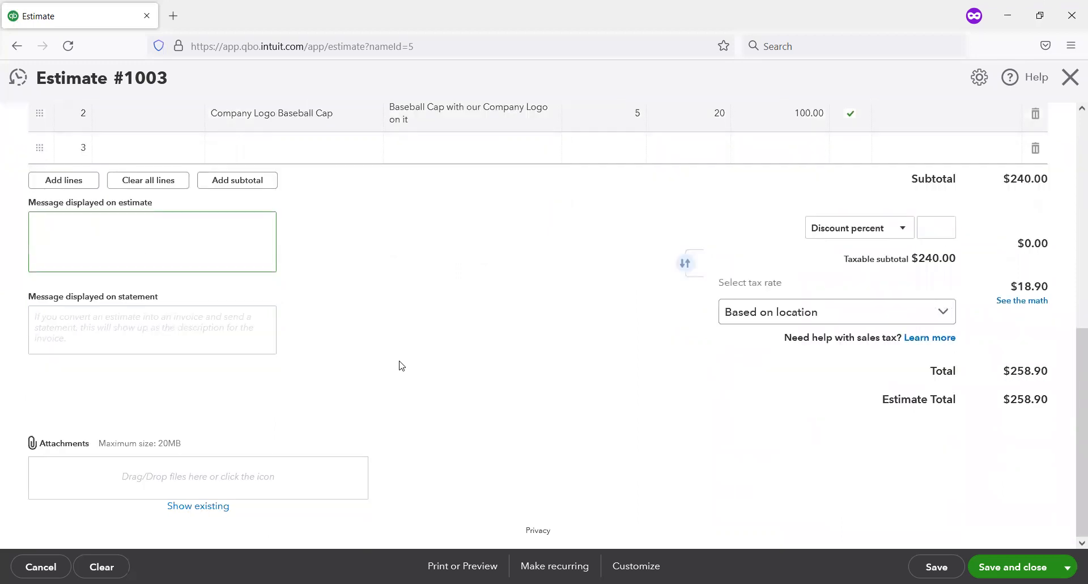
scroll(401, 365, up, 3)
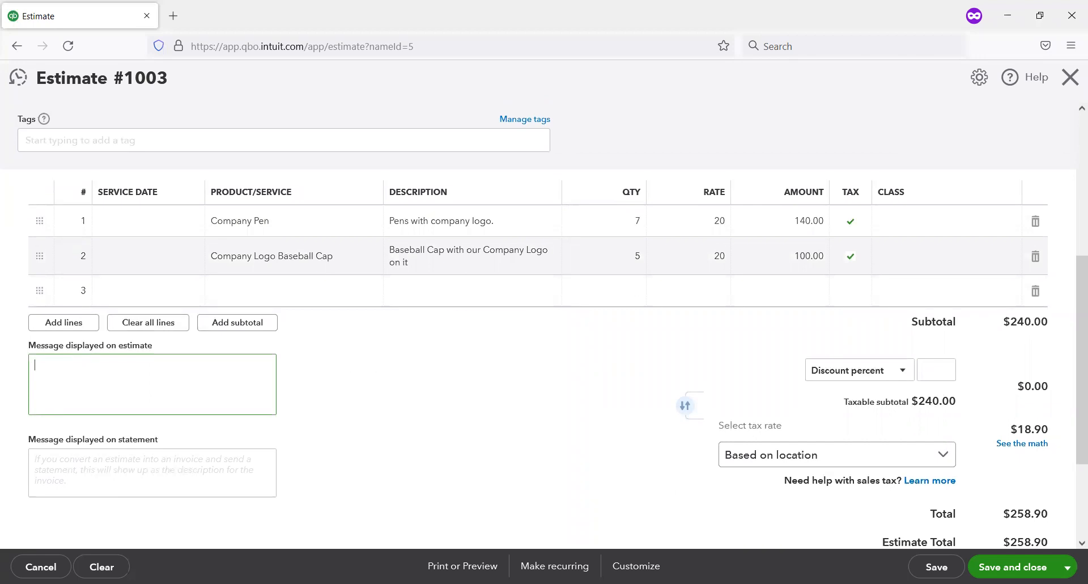
click(1017, 566)
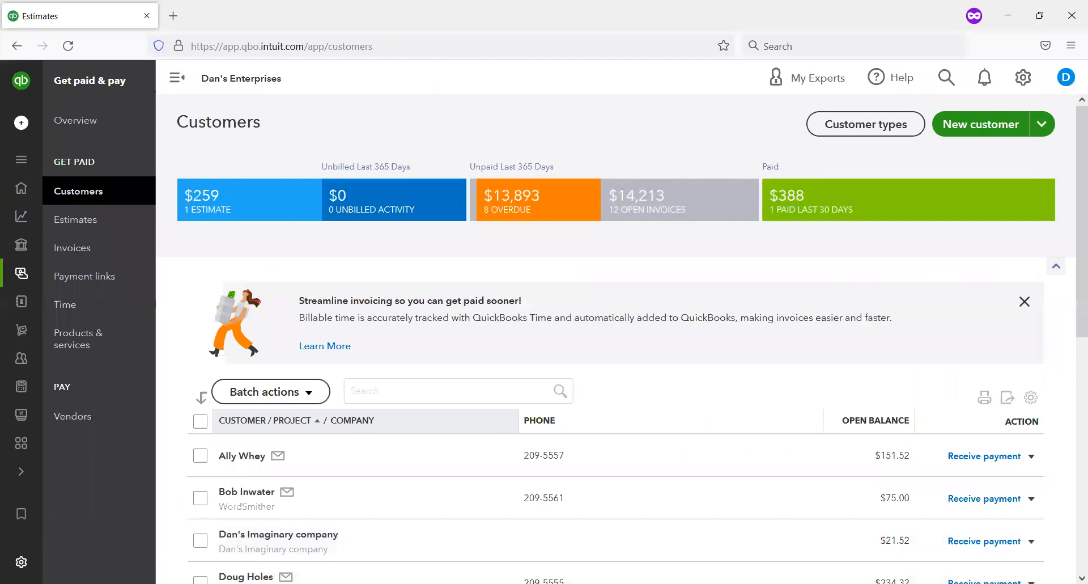
Step: Open the estimates list and choose Closed as the updated status for estimate 1003
mouse_move(41, 222)
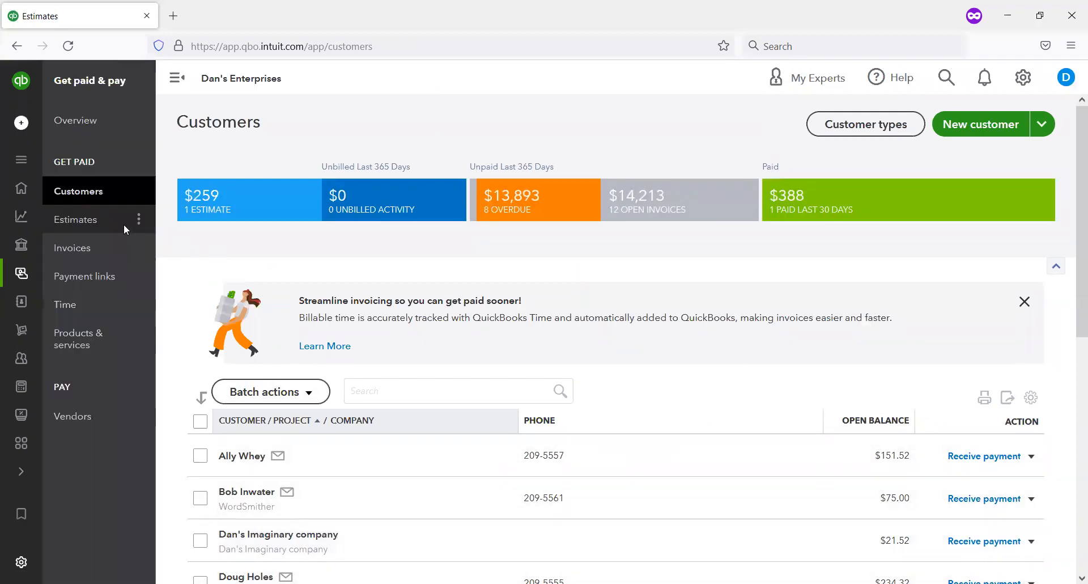
click(112, 228)
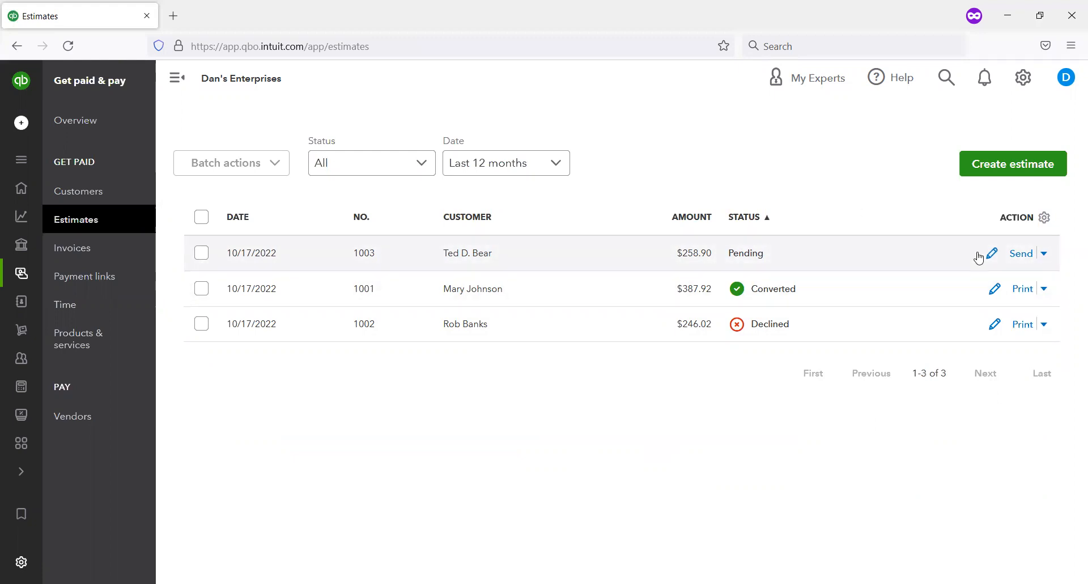
click(1044, 254)
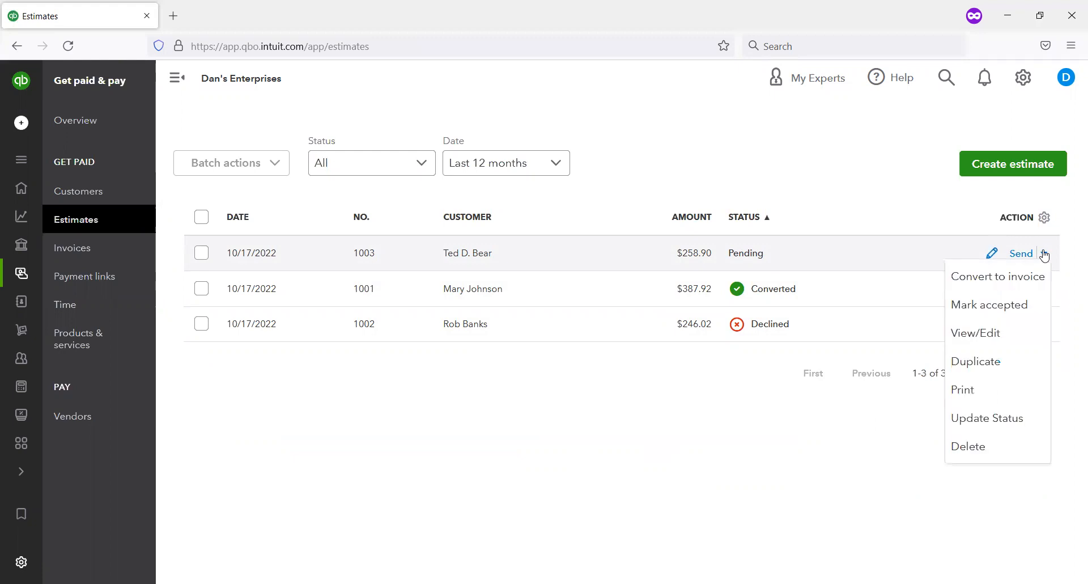
click(963, 418)
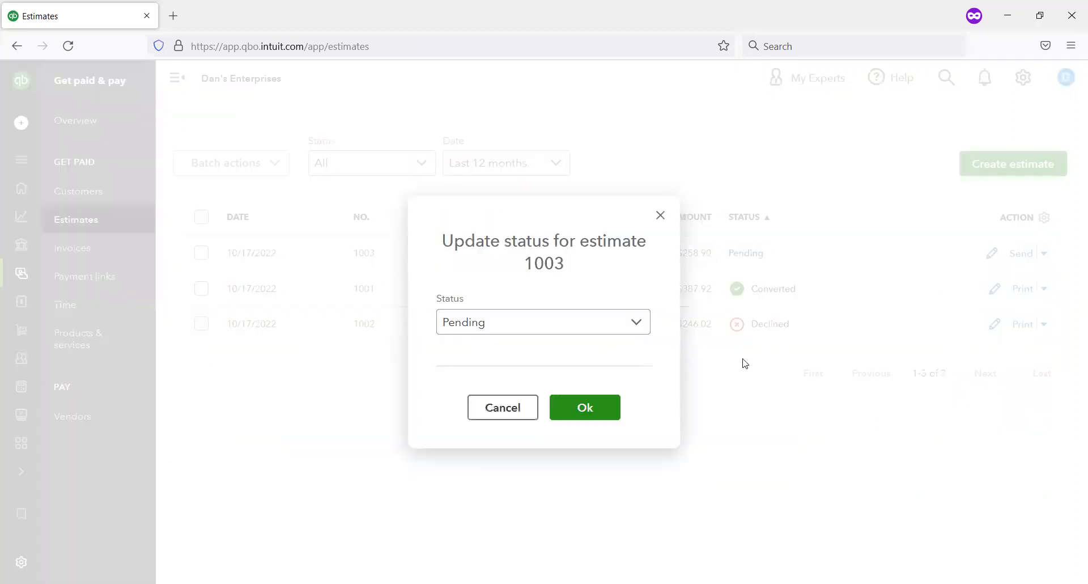
click(636, 323)
click(531, 423)
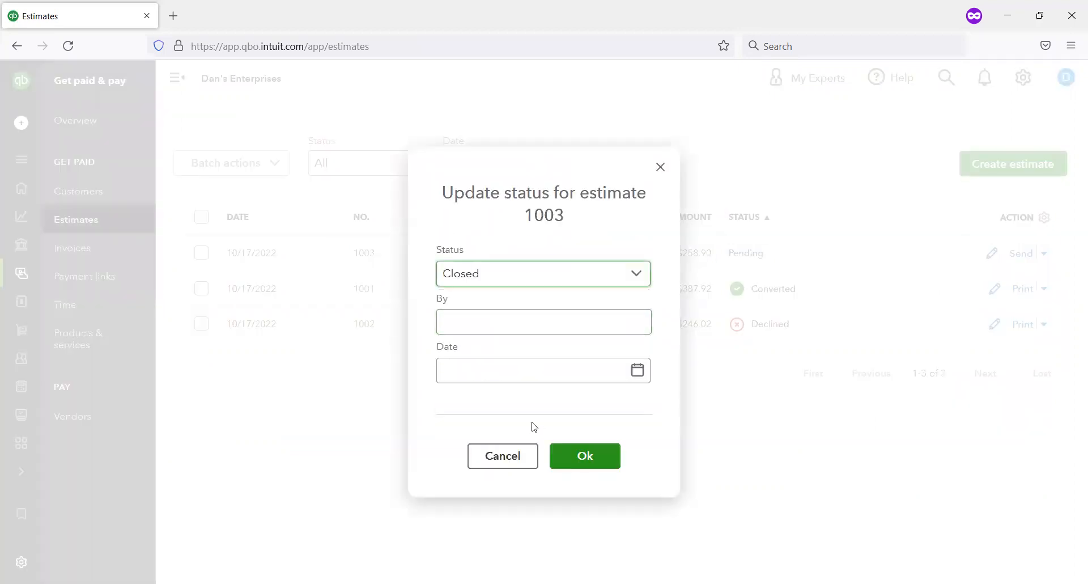
Step: Record the closure of estimate 1003 as made by DG on October 17, 2022, and confirm the status update
click(559, 327)
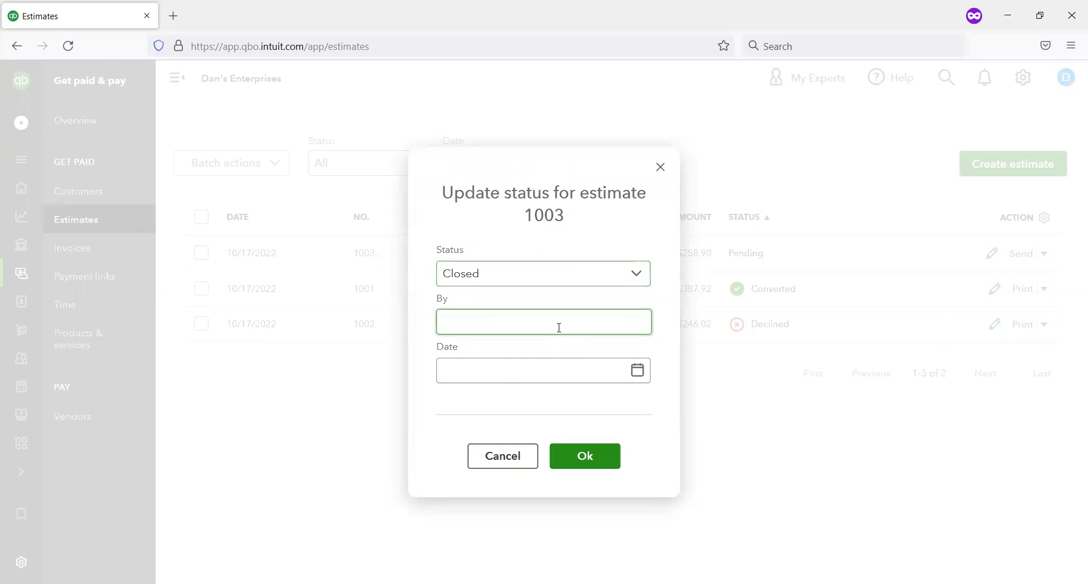
text(dg)
key(BackSpace)
key(BackSpace)
text(DG)
click(564, 372)
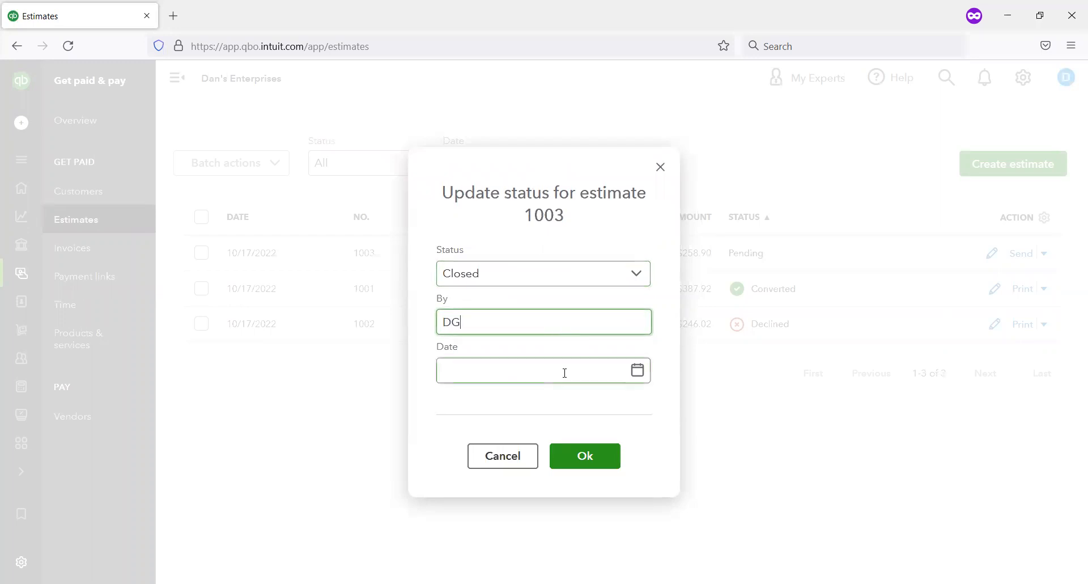
click(639, 374)
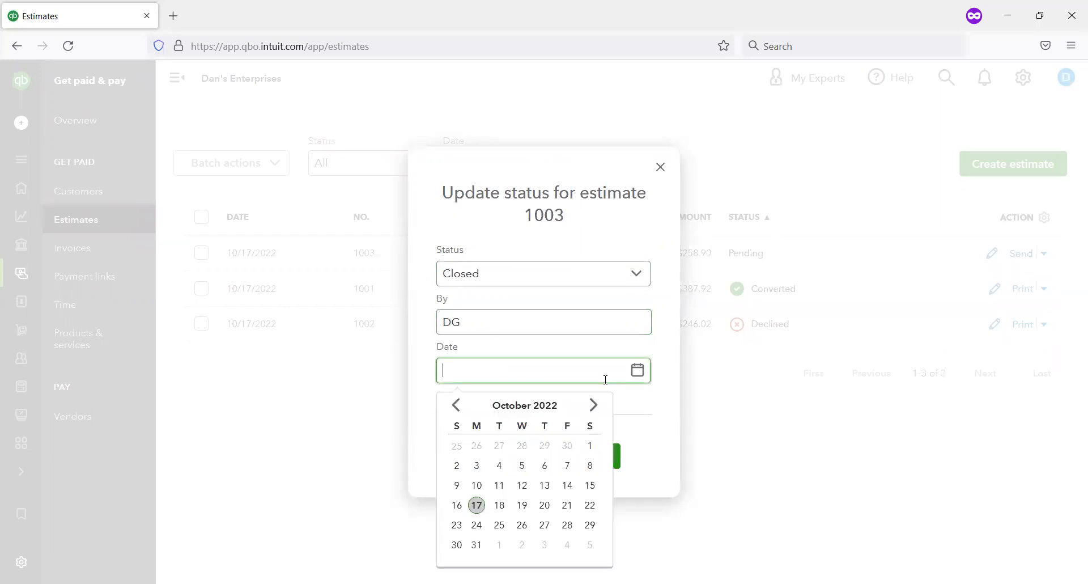
click(477, 505)
click(570, 464)
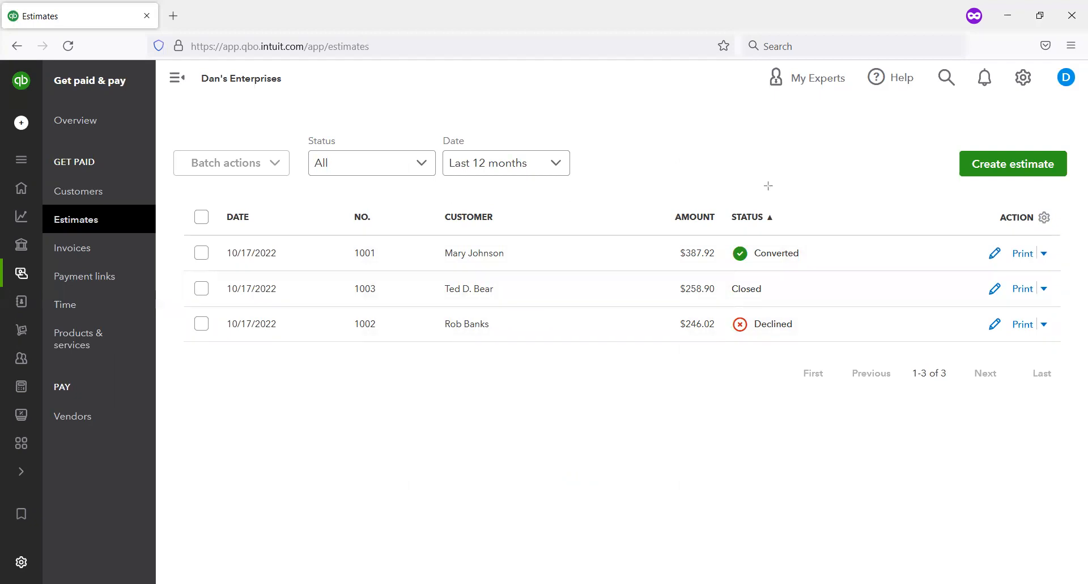
drag(934, 135, 1080, 192)
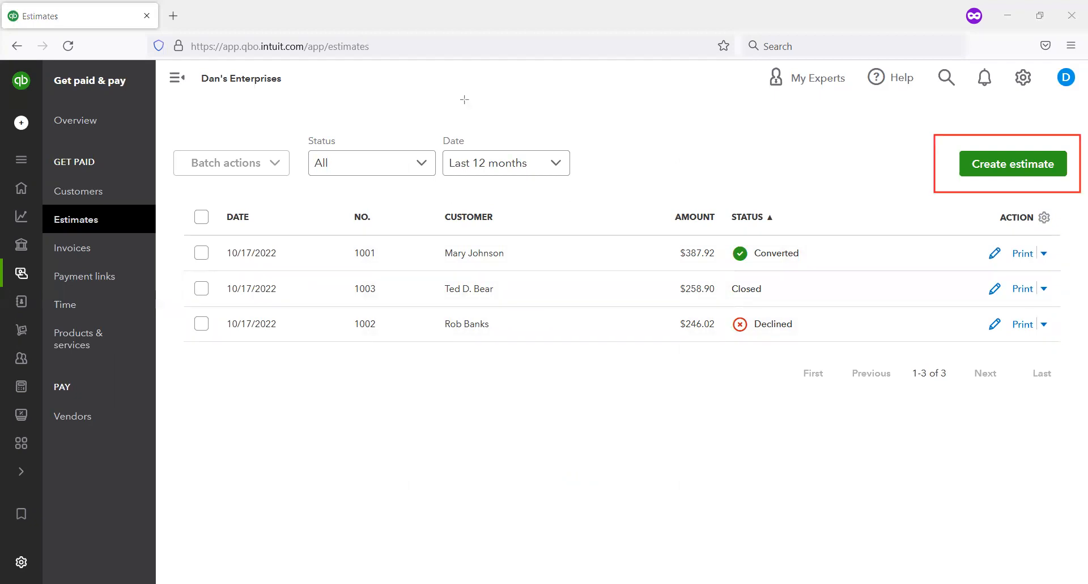
key(ctrl+z)
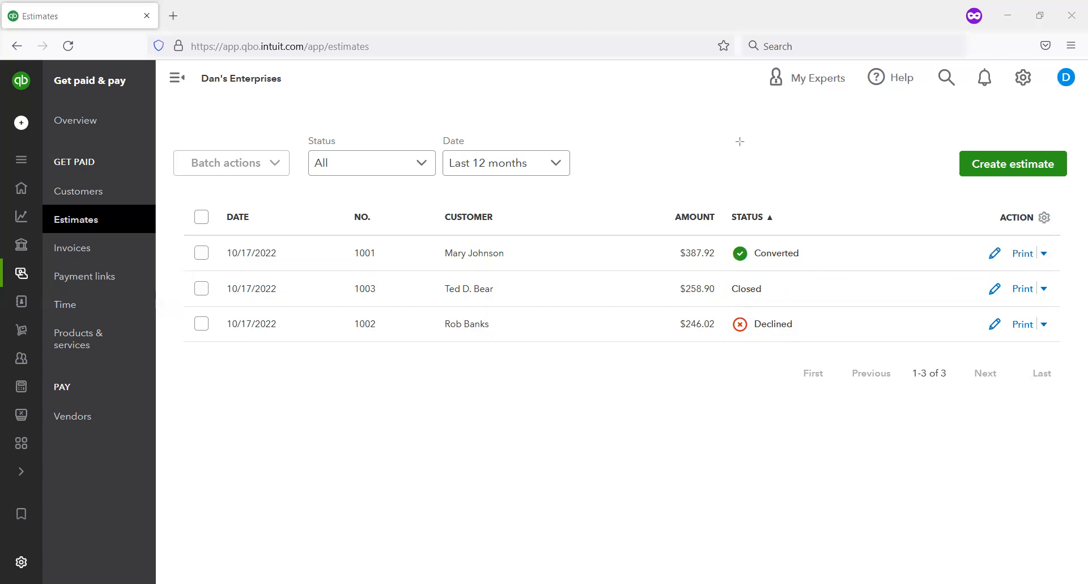
Step: Duplicate the closed estimate 1003
click(1044, 289)
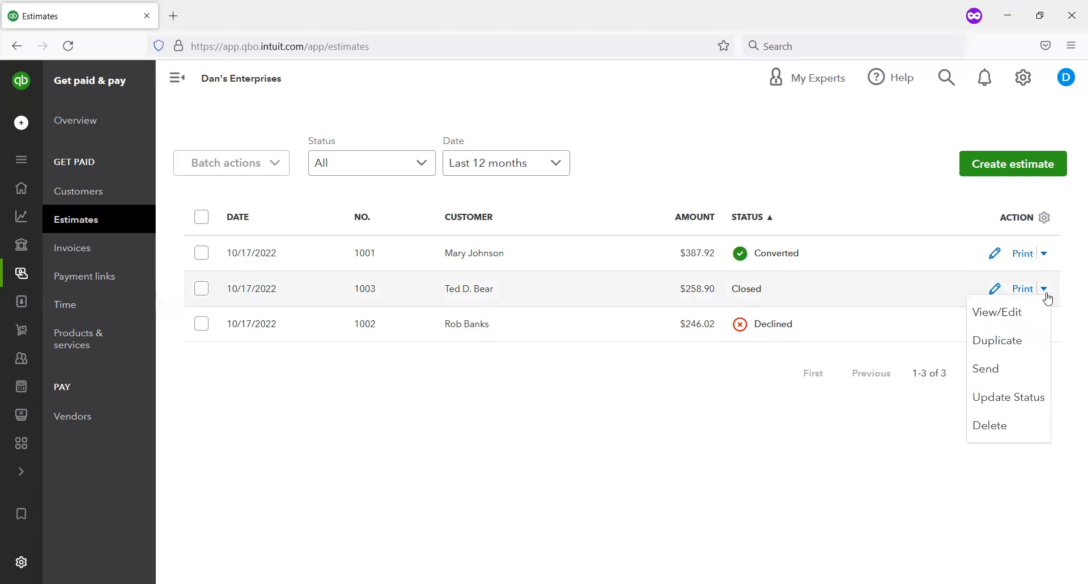
click(1007, 340)
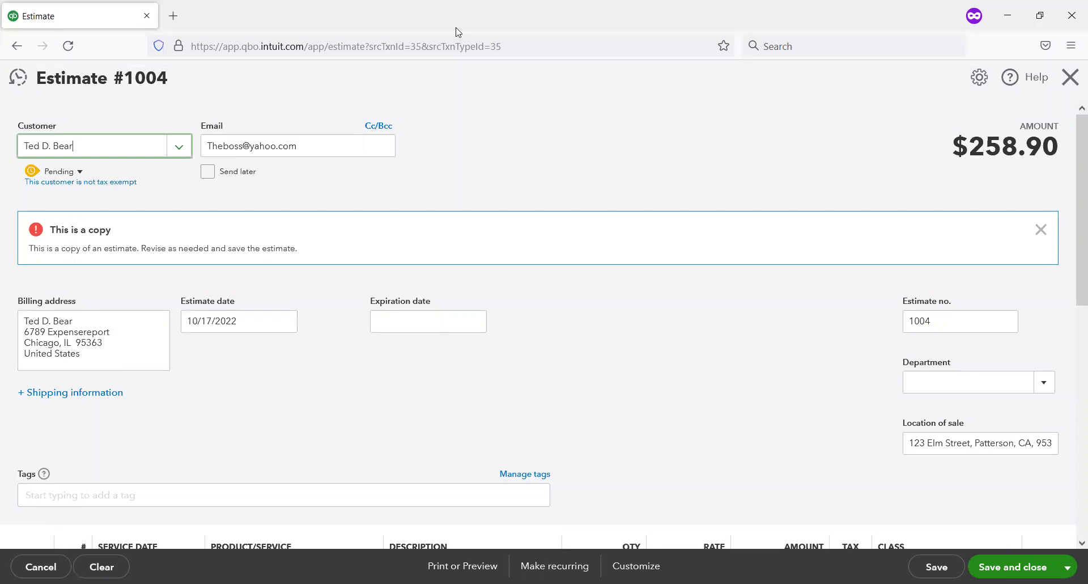
mouse_move(231, 107)
mouse_down()
mouse_move(56, 37)
mouse_move(1, 28)
mouse_up()
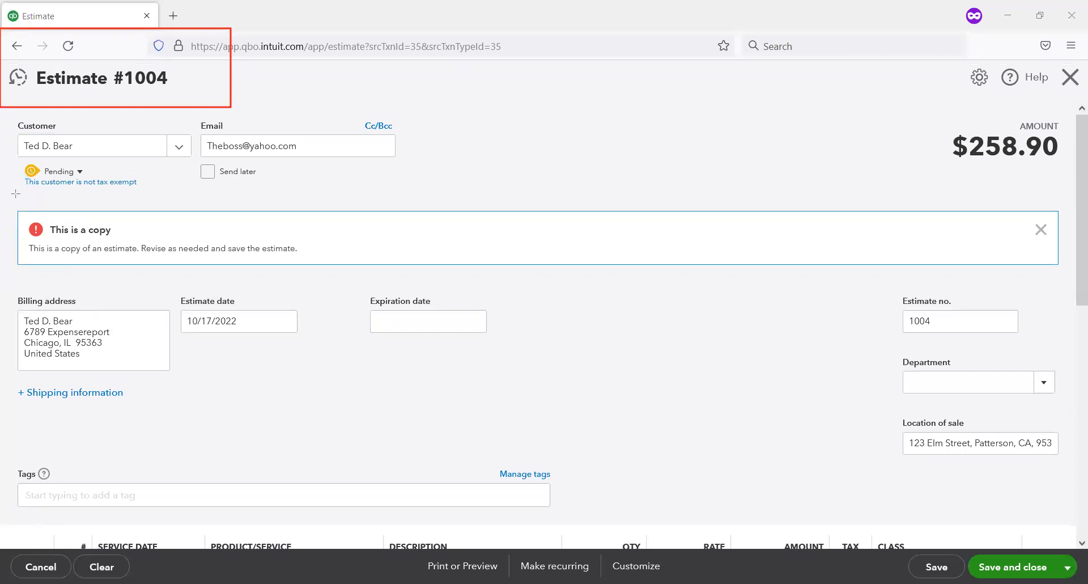
drag(6, 199, 412, 285)
mouse_move(634, 275)
mouse_down()
mouse_move(1063, 313)
mouse_move(1049, 278)
mouse_move(1062, 273)
mouse_up()
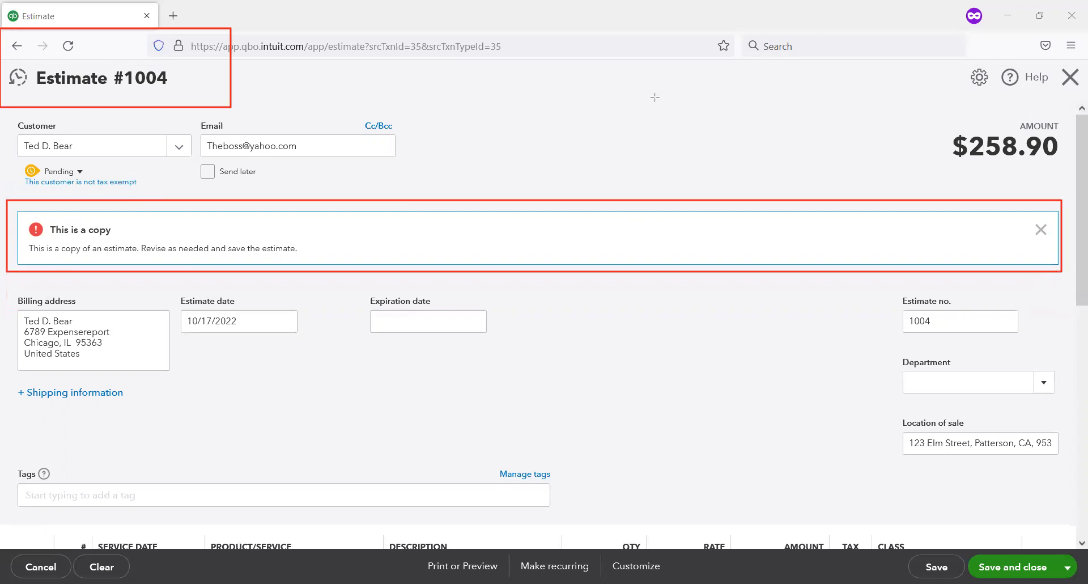
key(Escape)
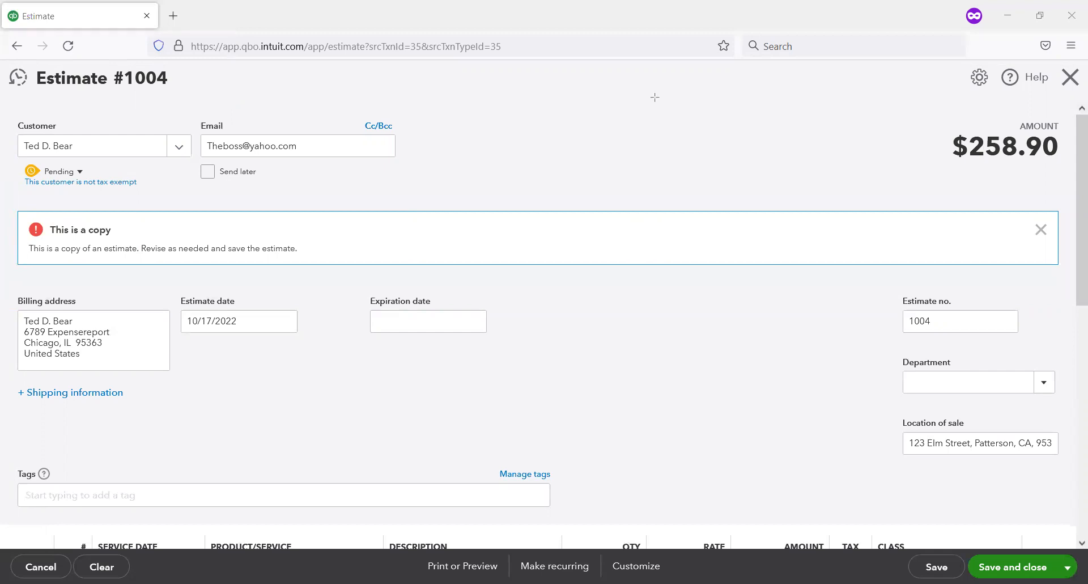
drag(131, 215, 19, 163)
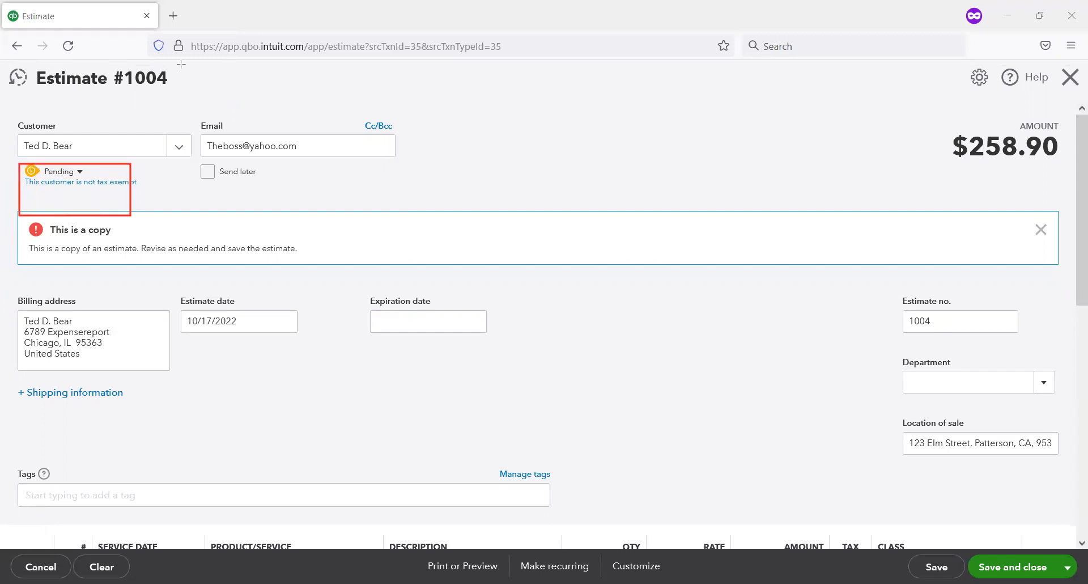
Step: Set the quantities of both Company Pen and Company Logo Baseball Cap to 10 in the copied estimate
scroll(556, 175, down, 2)
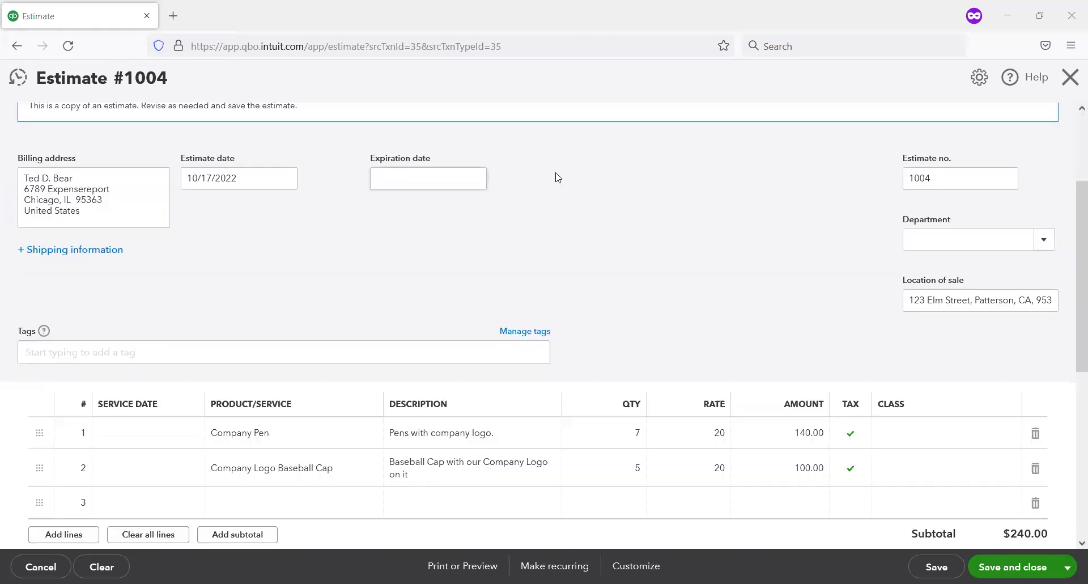
scroll(567, 283, down, 1)
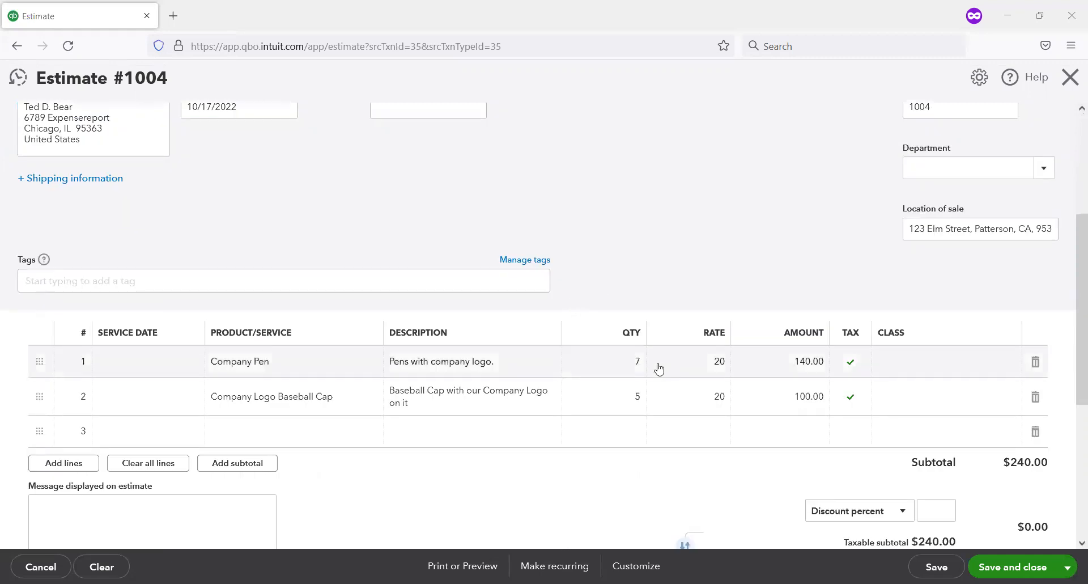
click(626, 368)
text(10)
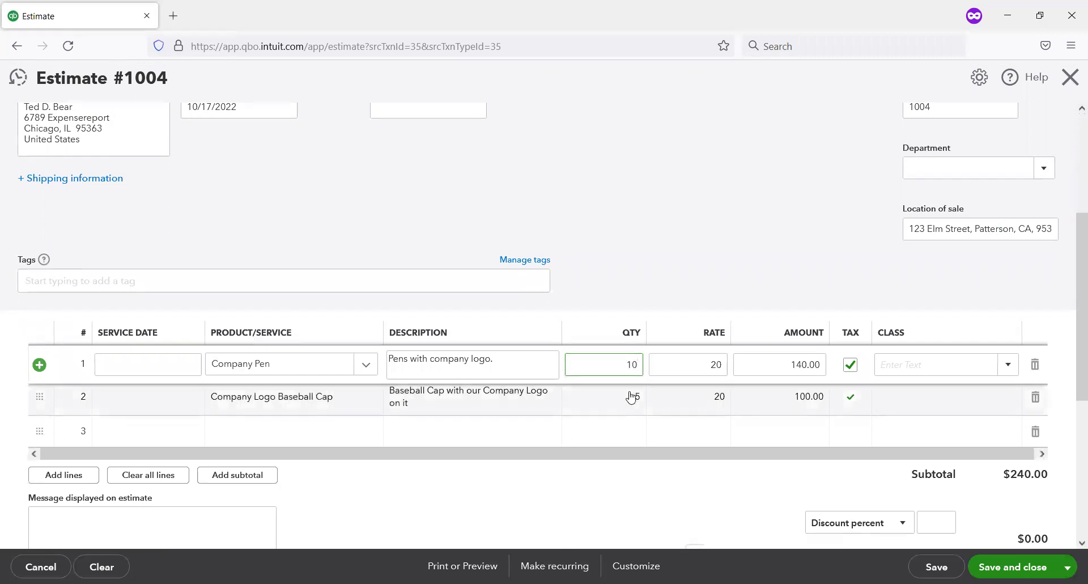
click(632, 392)
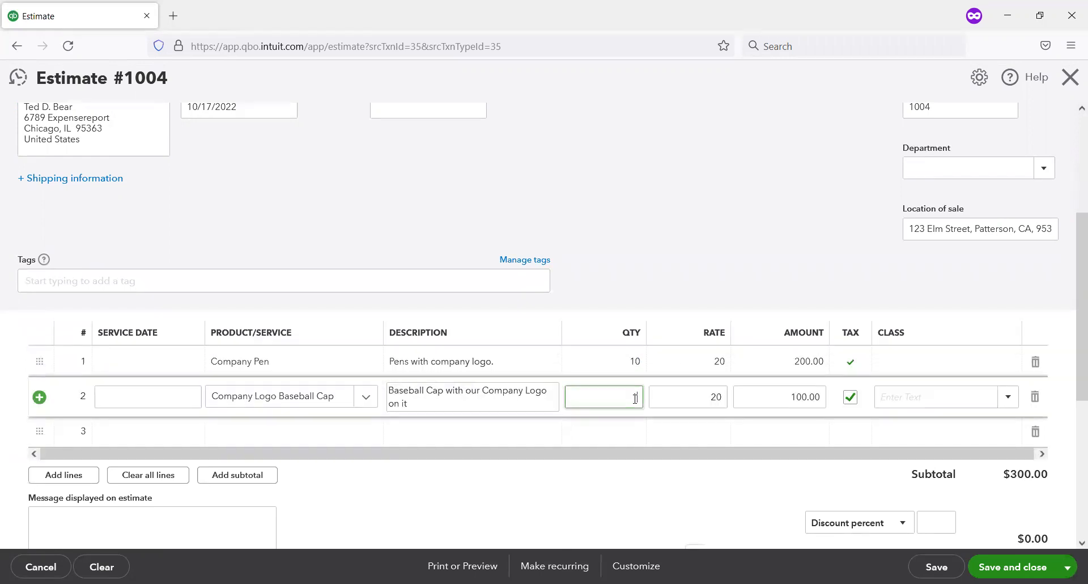
text(10)
key(Tab)
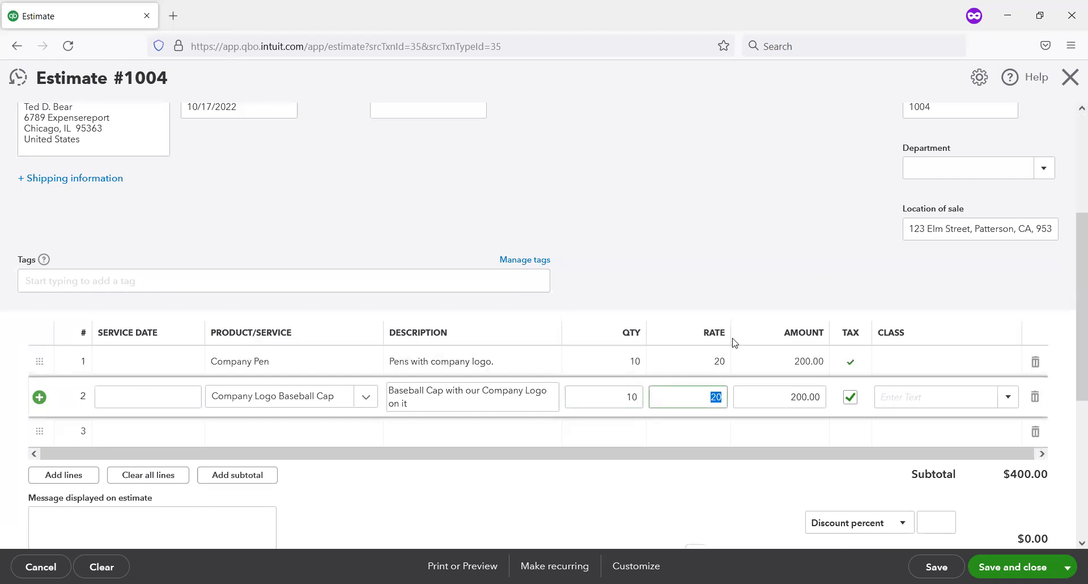
Step: Enter "Revised estimate of #1003." as the message displayed on the estimate
scroll(731, 343, down, 3)
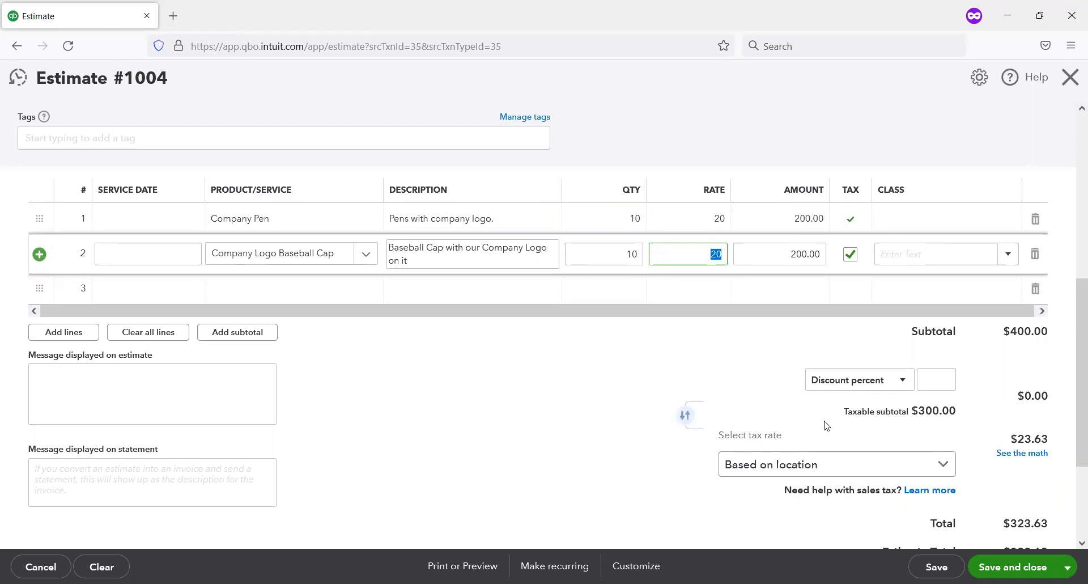
scroll(432, 338, down, 2)
scroll(432, 338, down, 2)
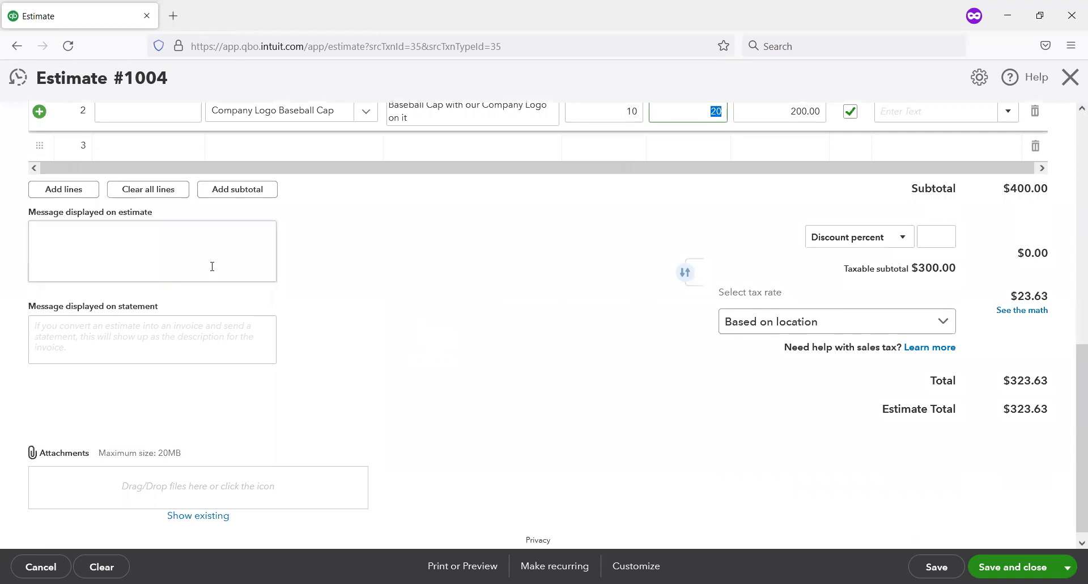
click(206, 236)
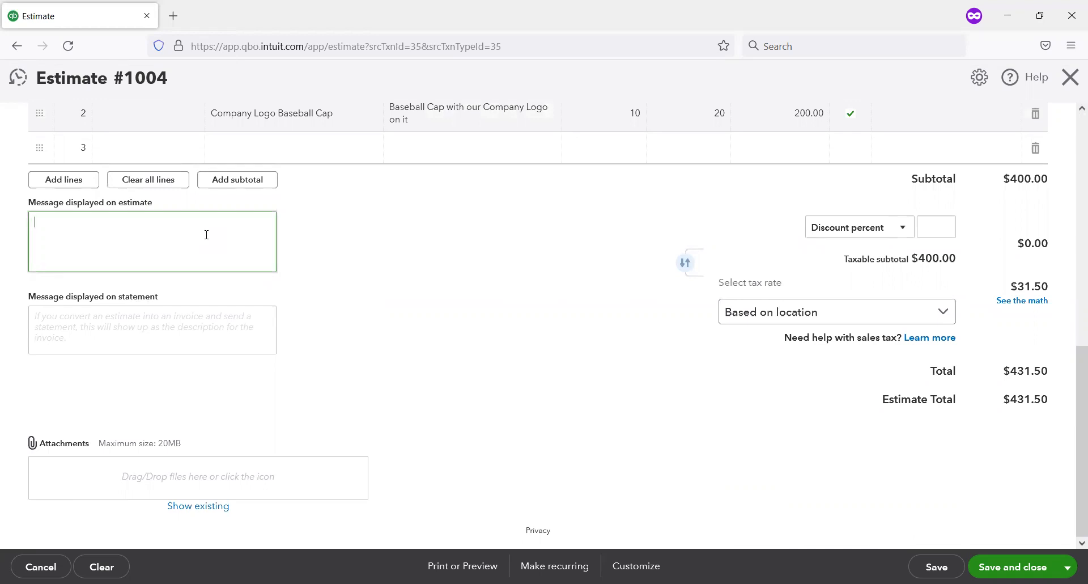
text(Revised estimate of #1003.)
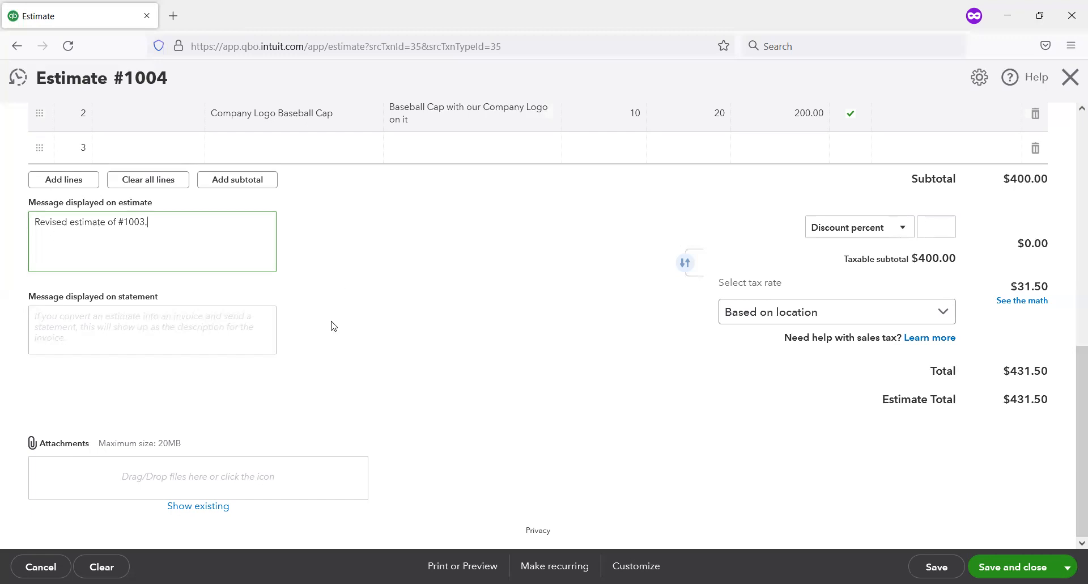
Step: Review the revised estimate's details, product lines and totals, and save and close it
scroll(301, 365, up, 4)
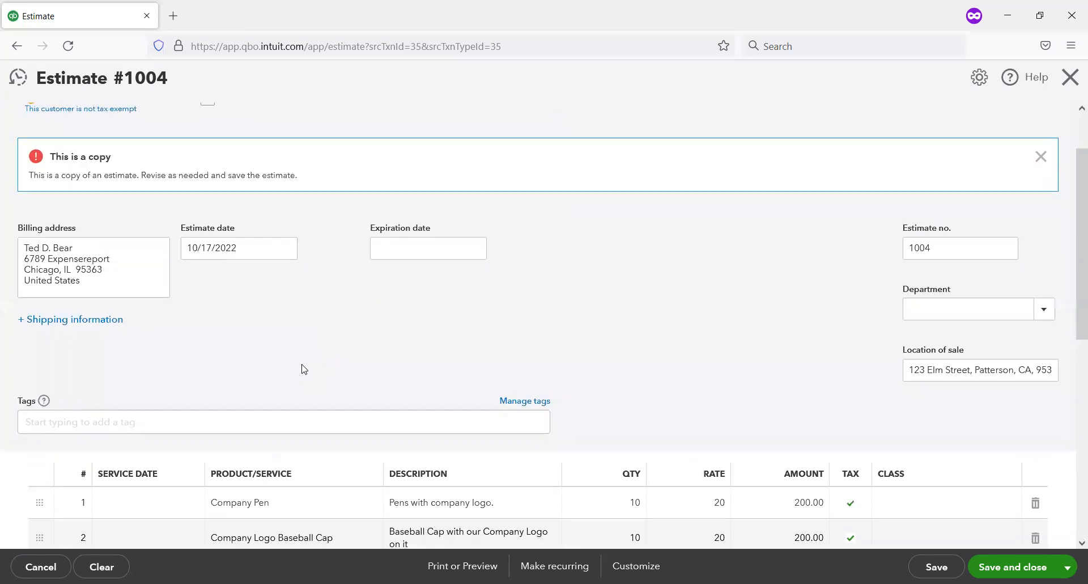
scroll(302, 365, down, 1)
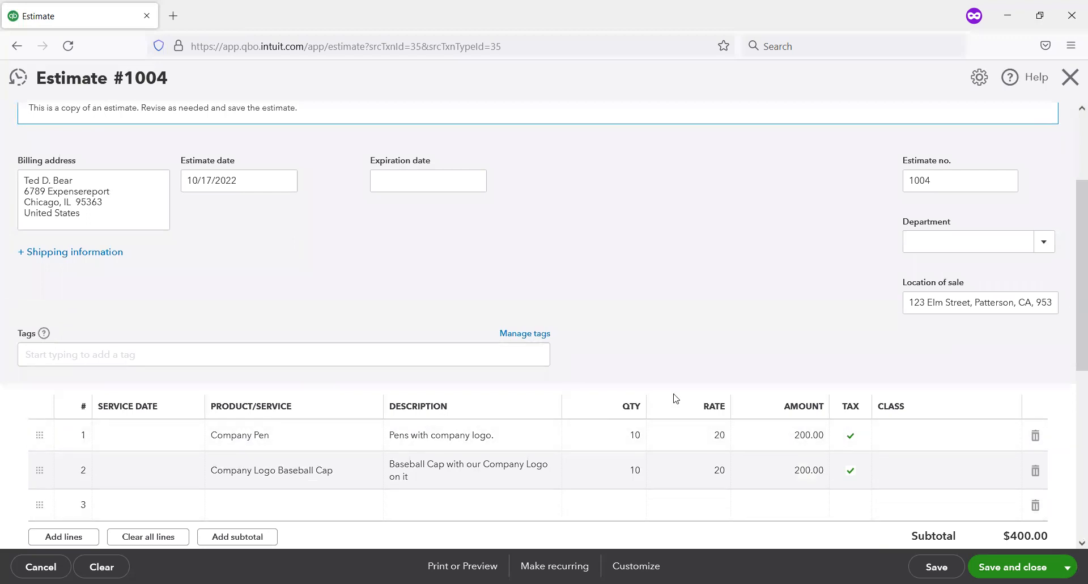
scroll(675, 395, down, 3)
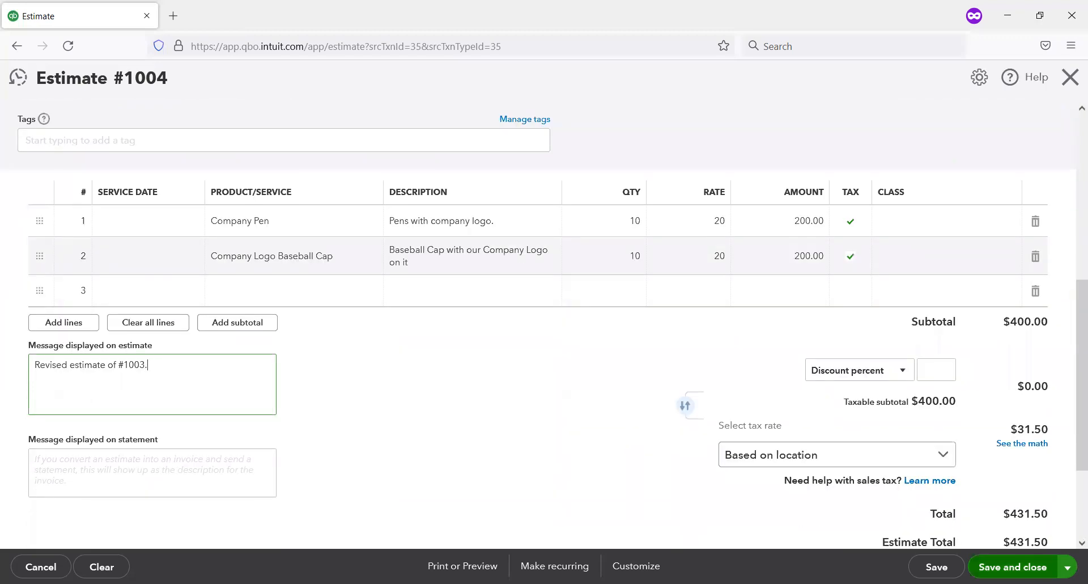
click(1014, 566)
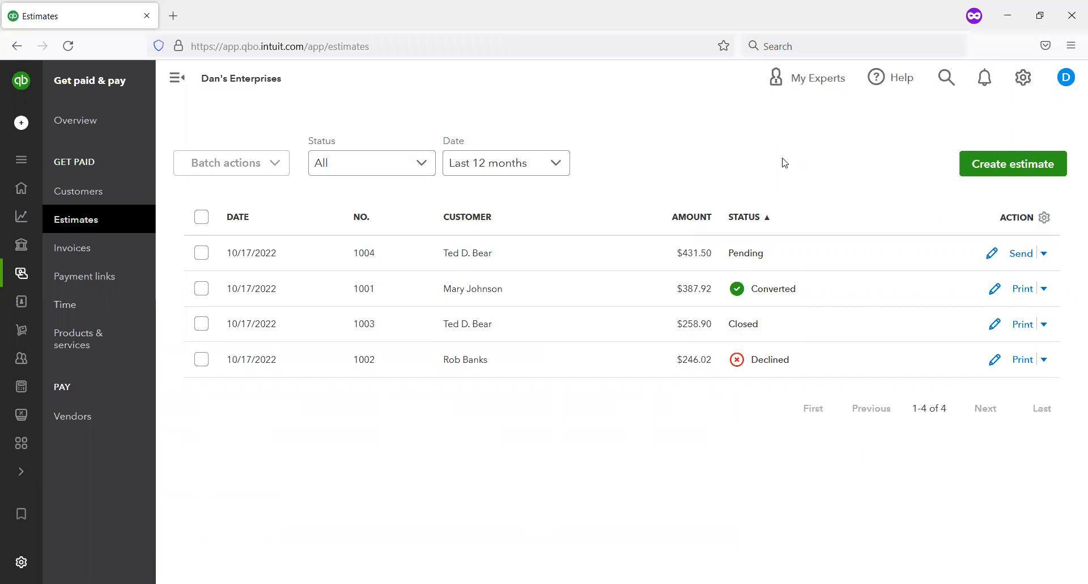
Step: Filter the customer list to show only customers with open estimates
click(93, 192)
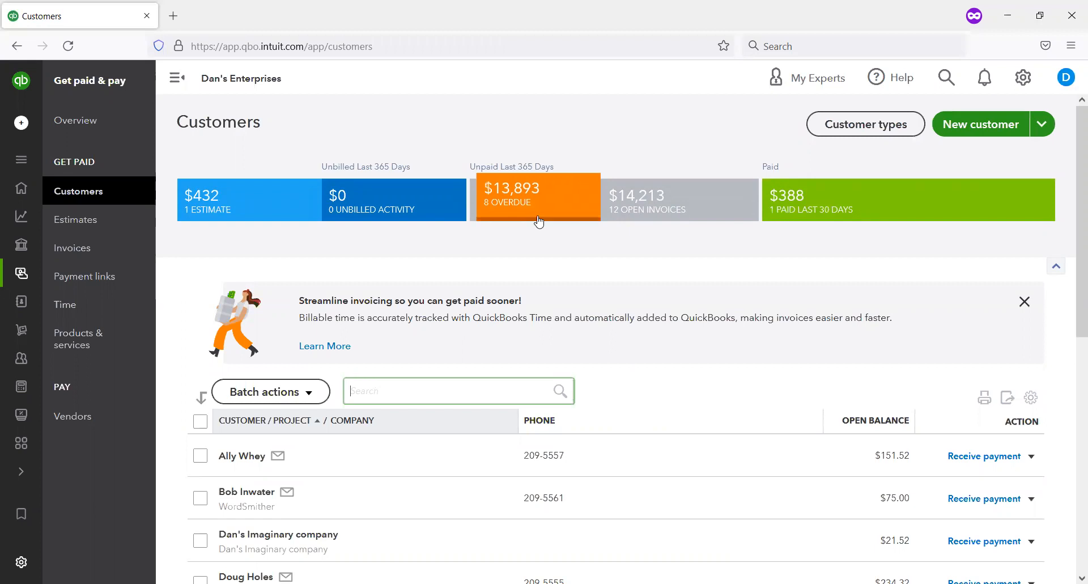
click(248, 199)
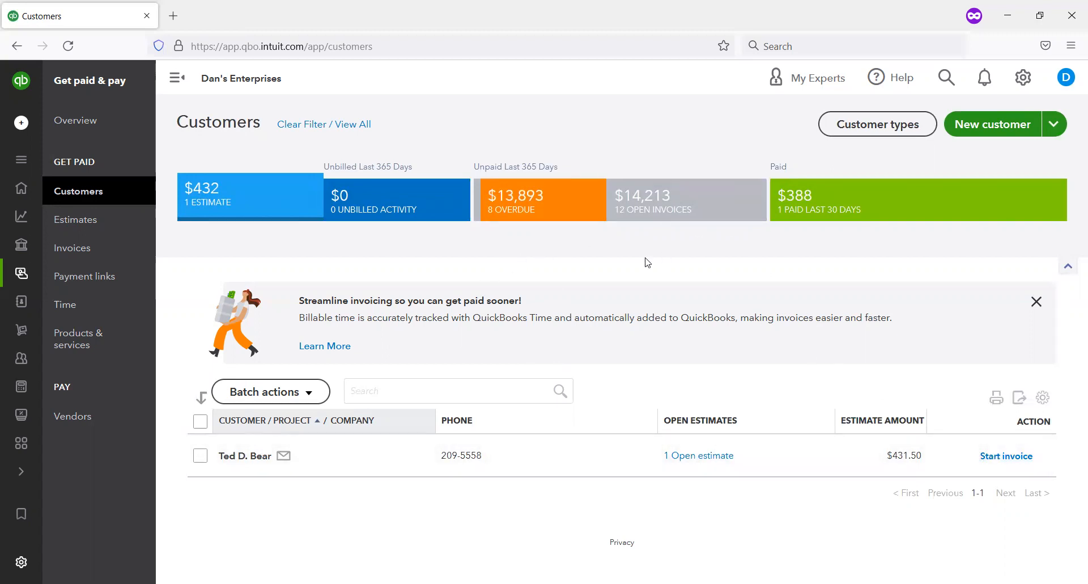
Step: Open the estimates list and set the status of estimate 1004 to Accepted
click(57, 225)
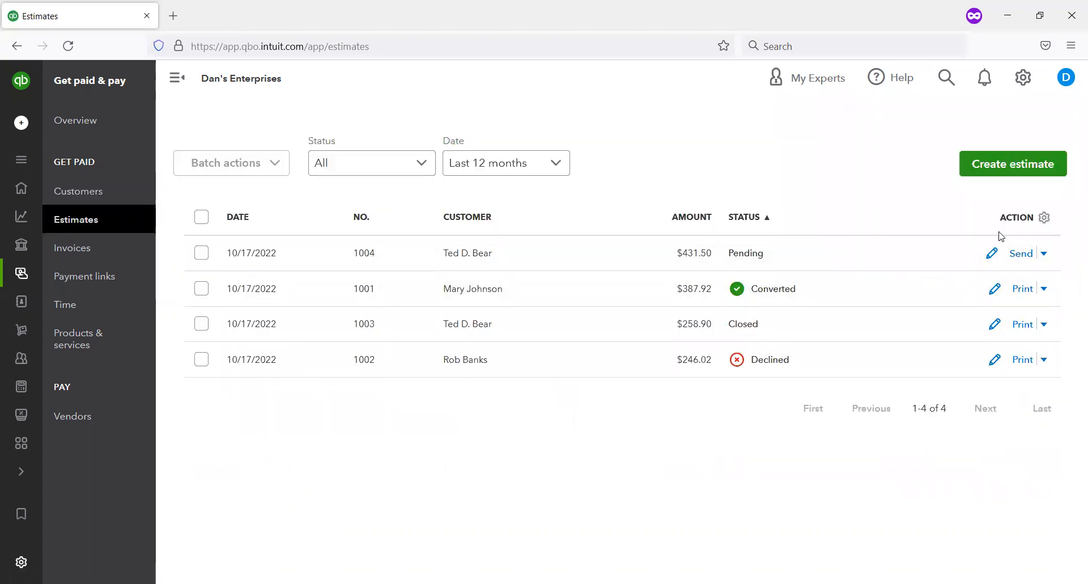
click(1045, 254)
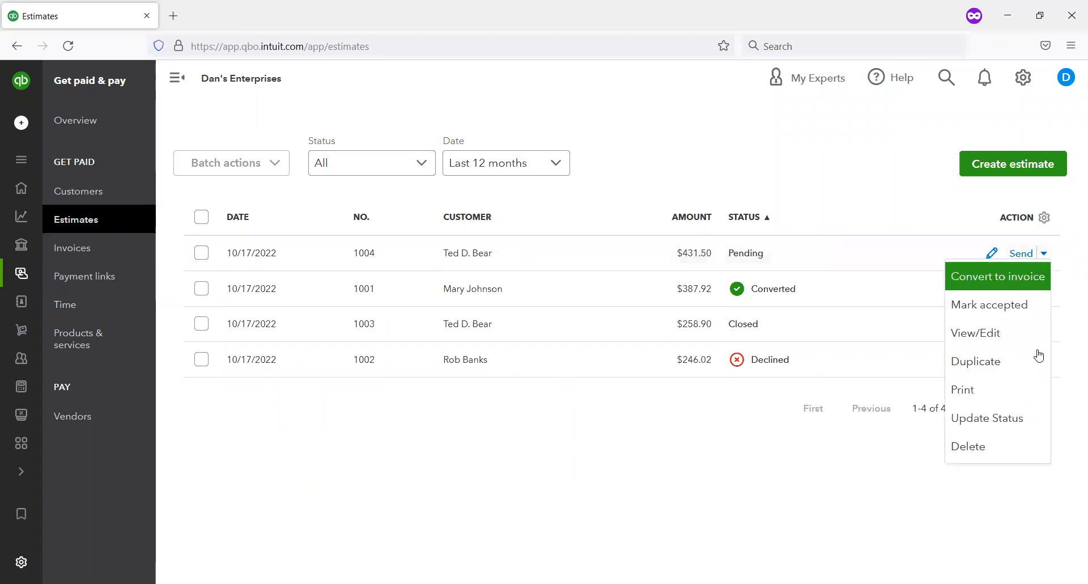
click(1032, 426)
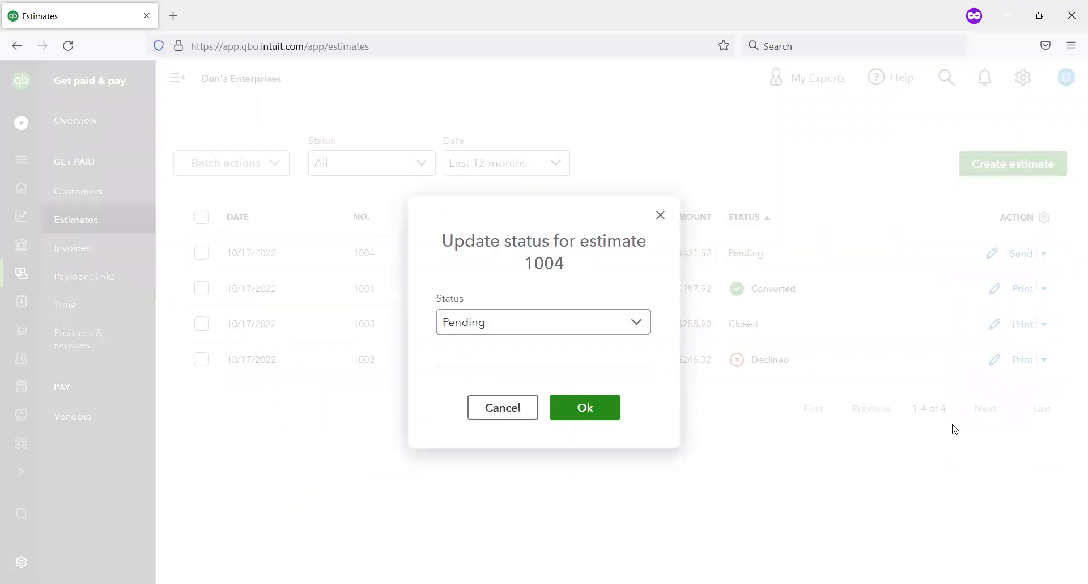
click(635, 327)
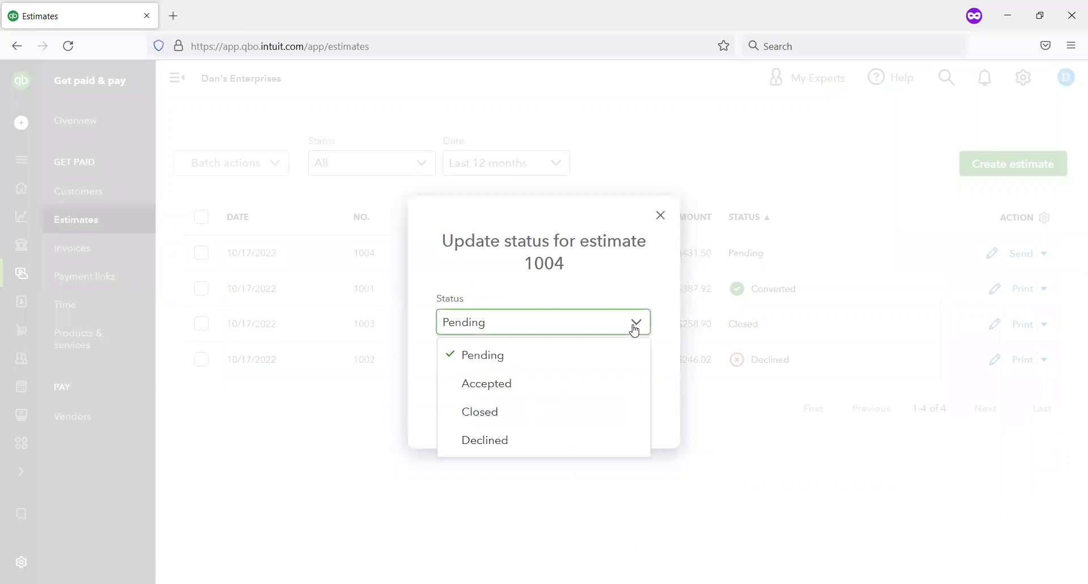
click(514, 380)
Step: Enter the customer's first name as the accepting person and October 17, 2022 as the acceptance date, and confirm the status update
click(475, 321)
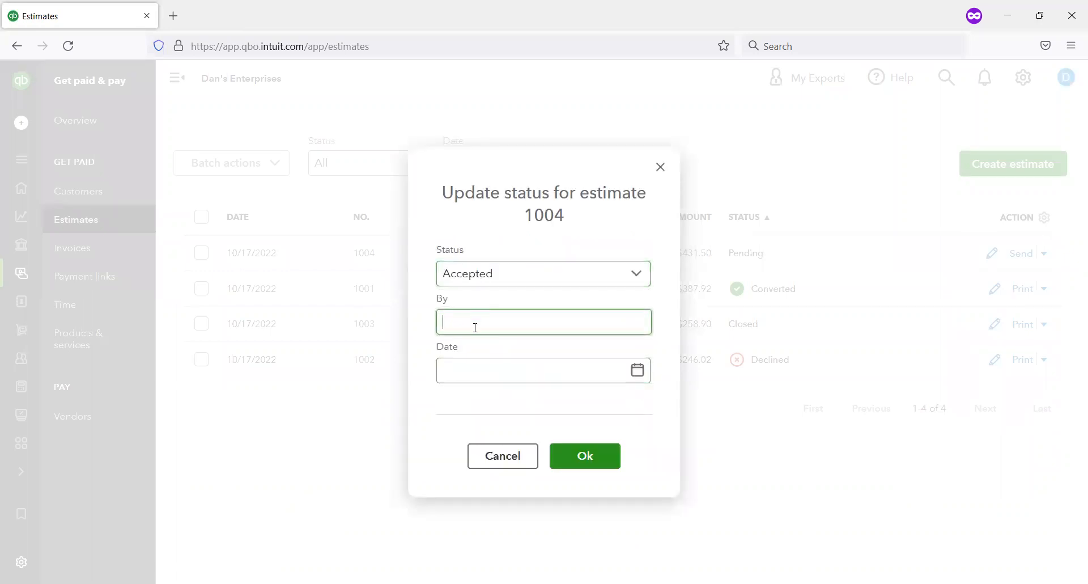
text(Ted)
key(Tab)
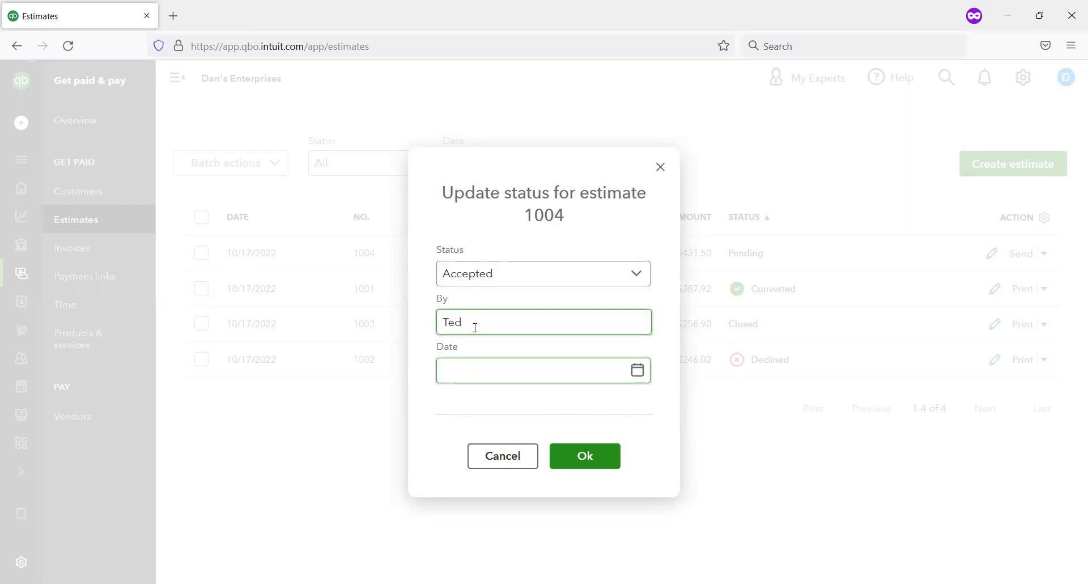
click(637, 370)
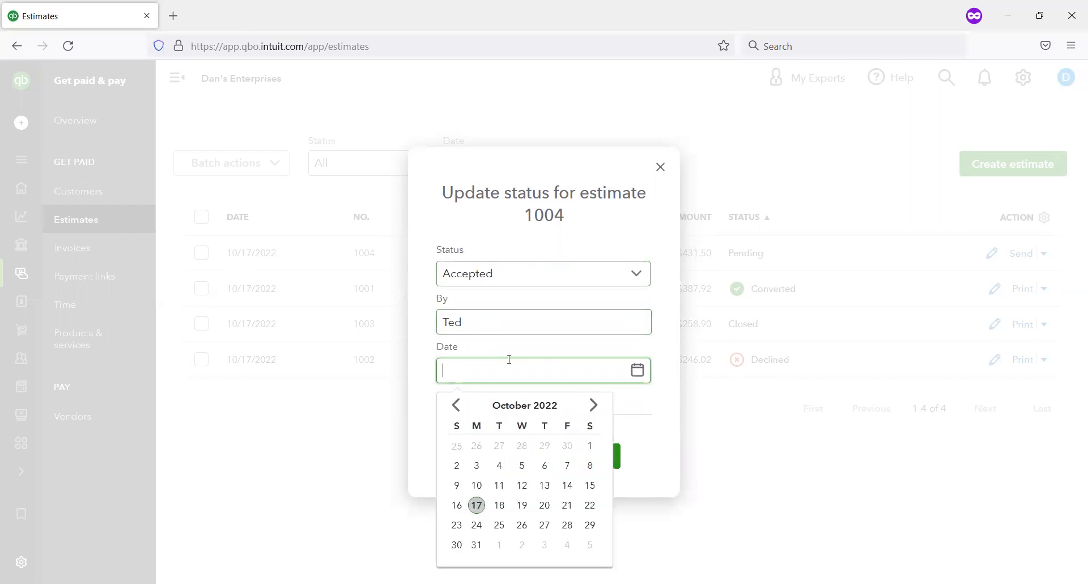
click(477, 505)
click(581, 466)
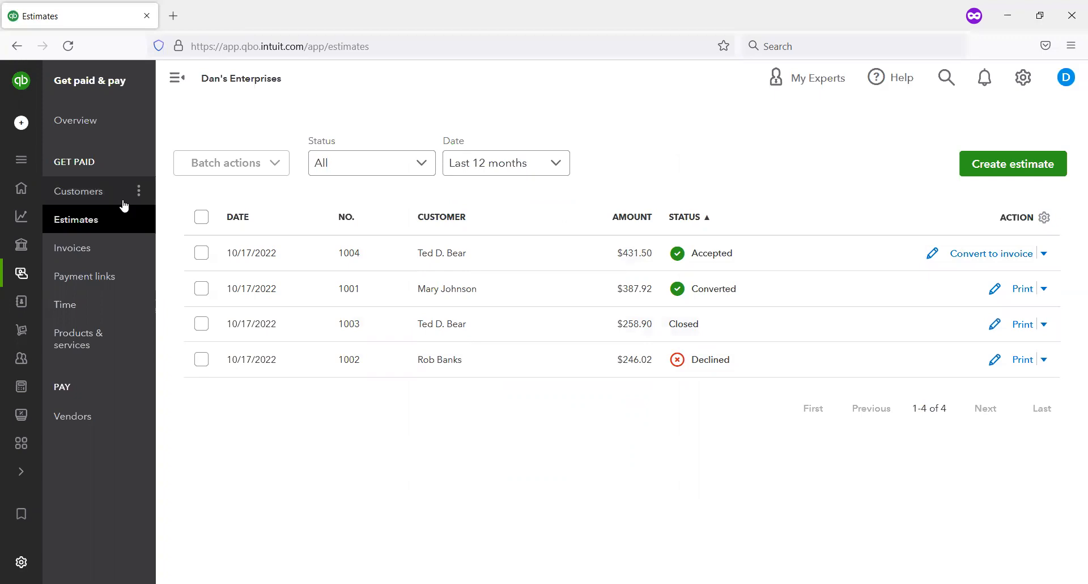
Step: Check the estimate total and the open estimates on the customer list
click(109, 187)
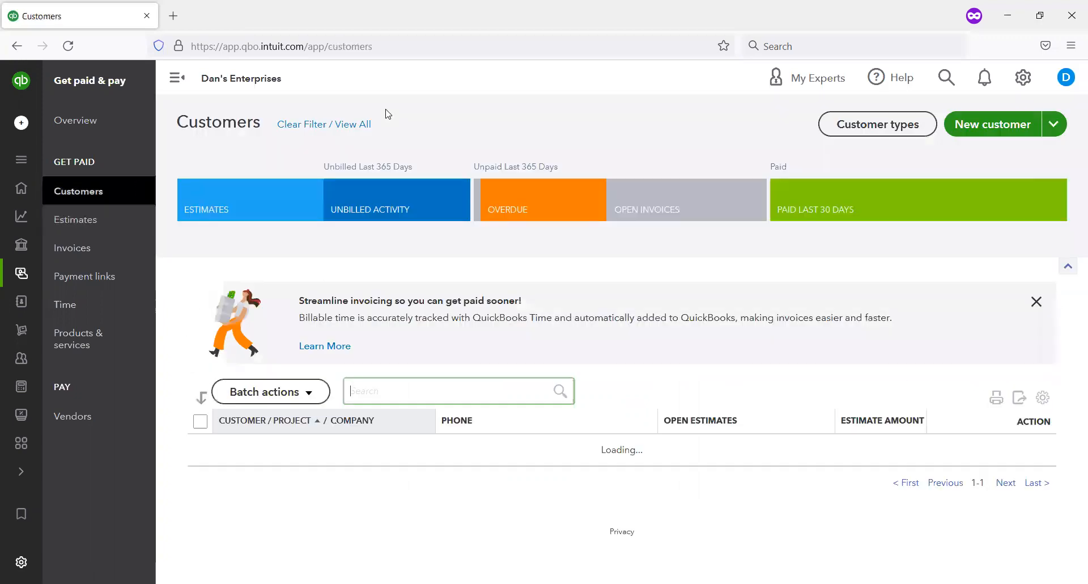
drag(157, 166, 327, 237)
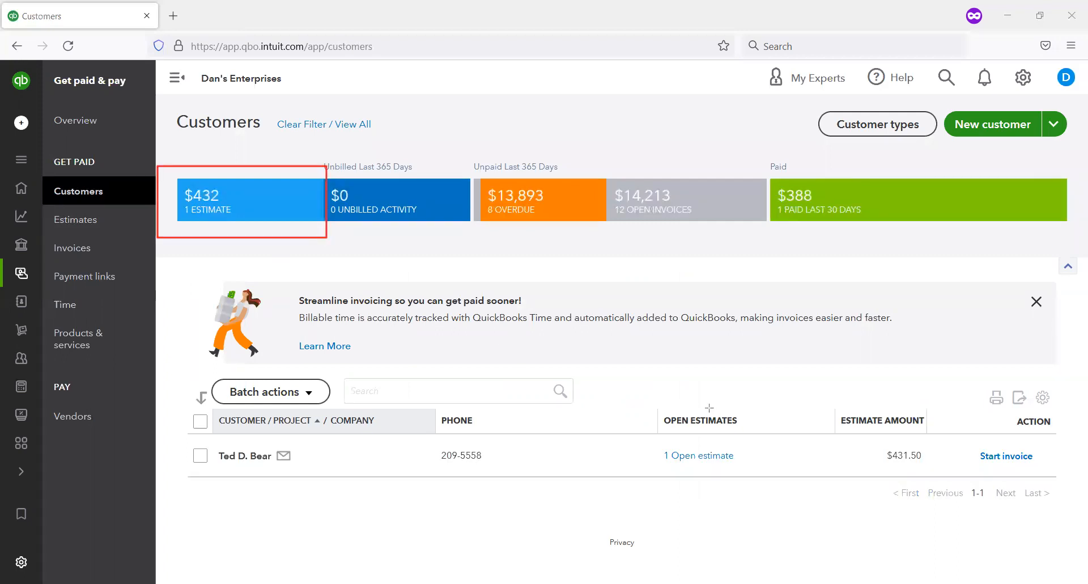
drag(665, 403, 803, 476)
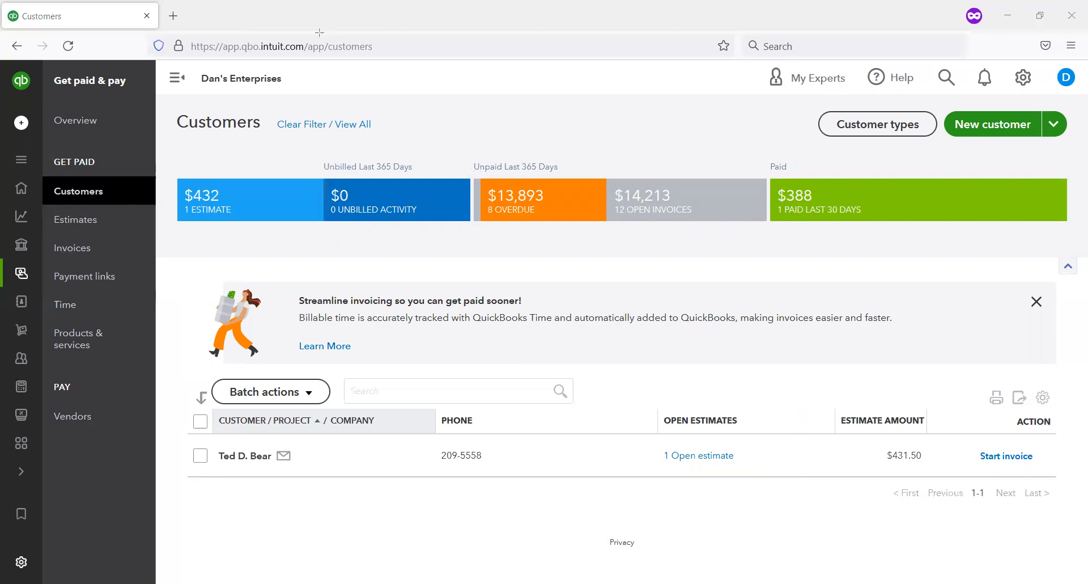
Step: Convert the accepted estimate 1004 to an invoice for the remaining total of all lines
click(84, 225)
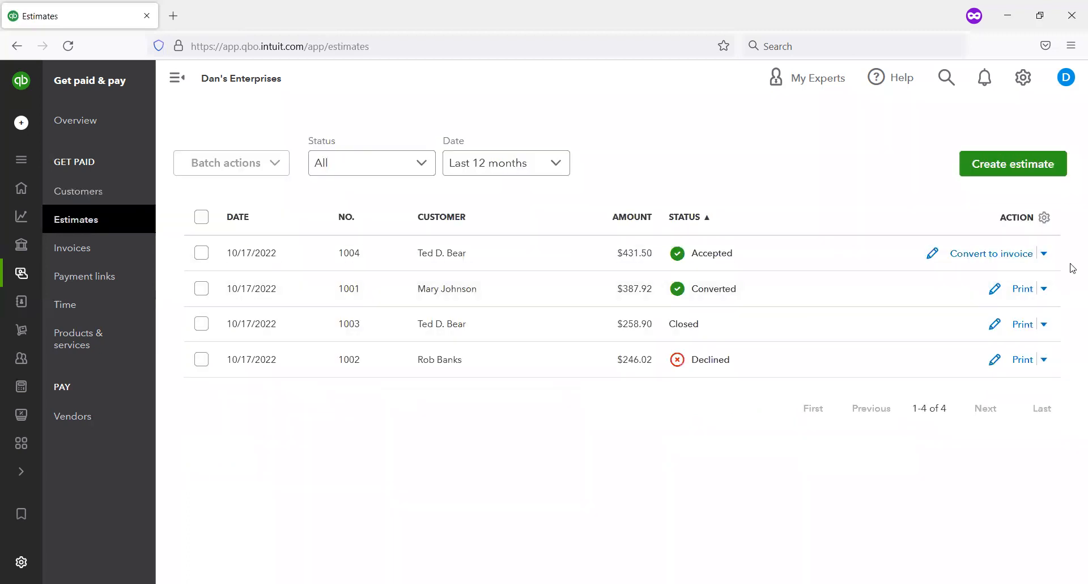
click(996, 254)
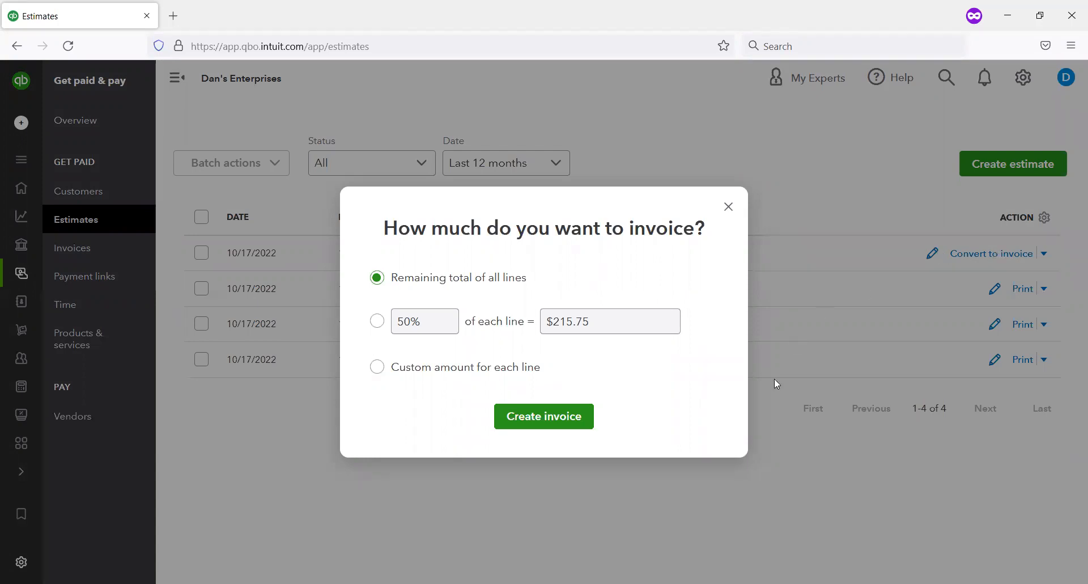
click(553, 417)
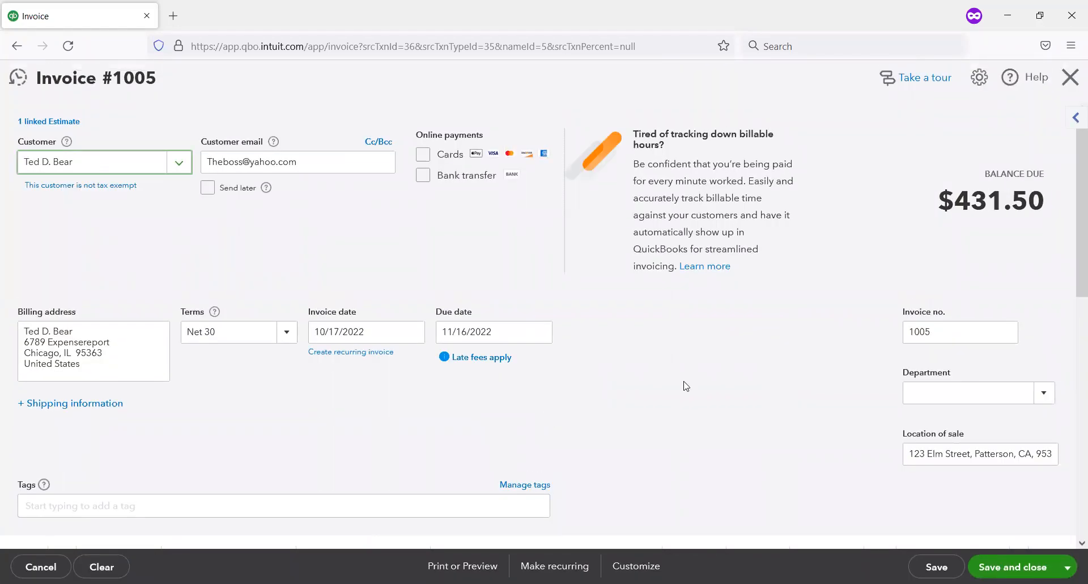
Step: Review the new invoice's product lines, sales tax and balance due, and save and close it
scroll(686, 386, down, 2)
scroll(685, 385, down, 2)
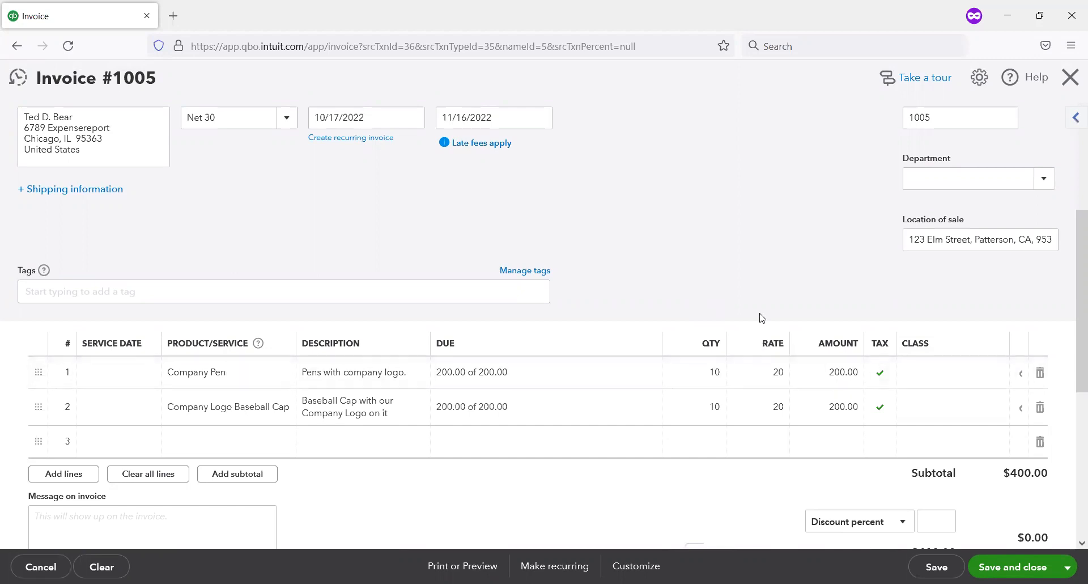
scroll(707, 292, down, 1)
scroll(707, 292, down, 2)
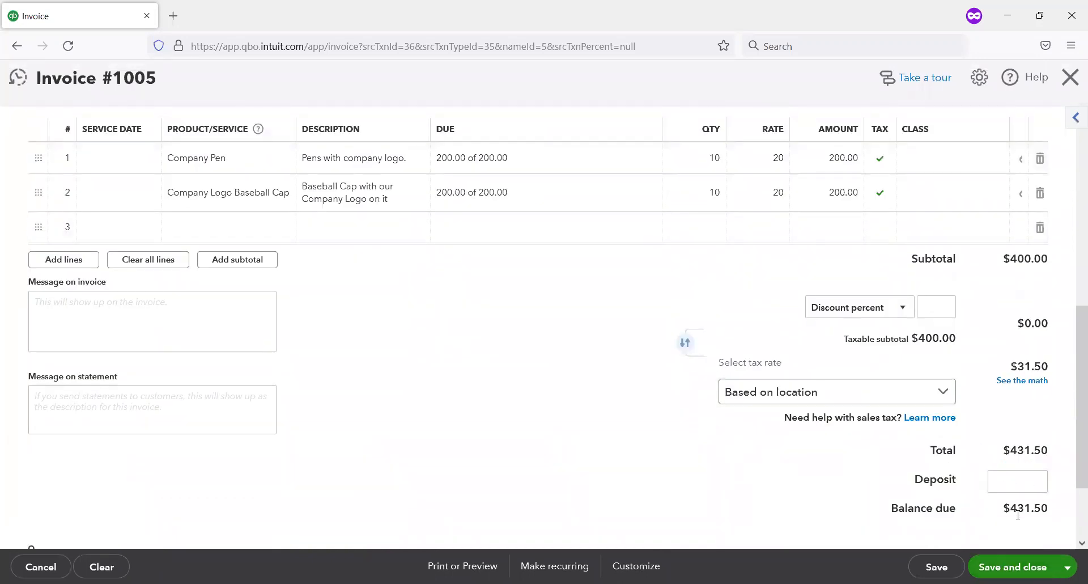
scroll(1019, 514, down, 1)
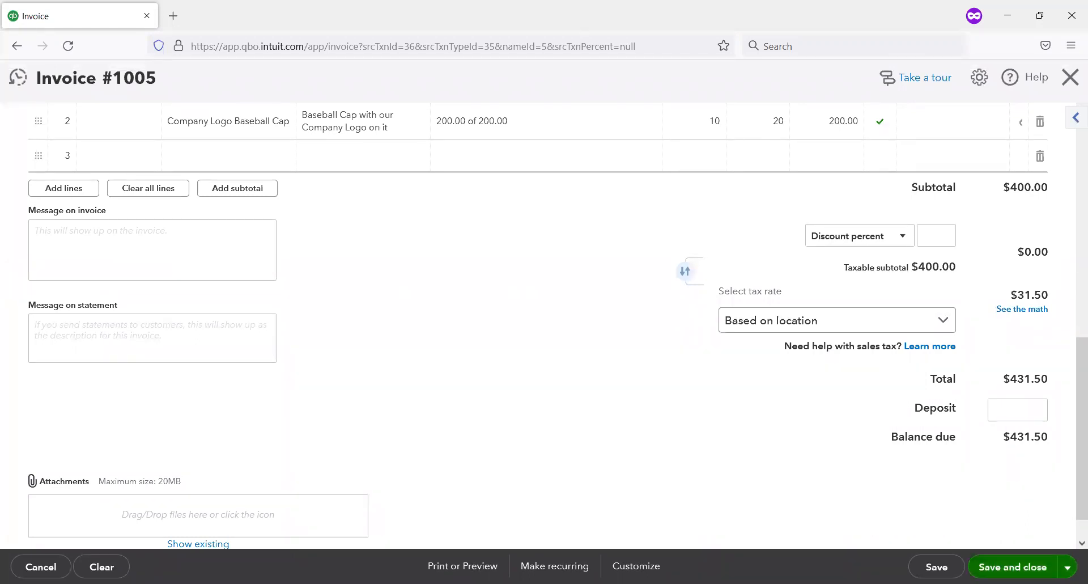
click(1012, 566)
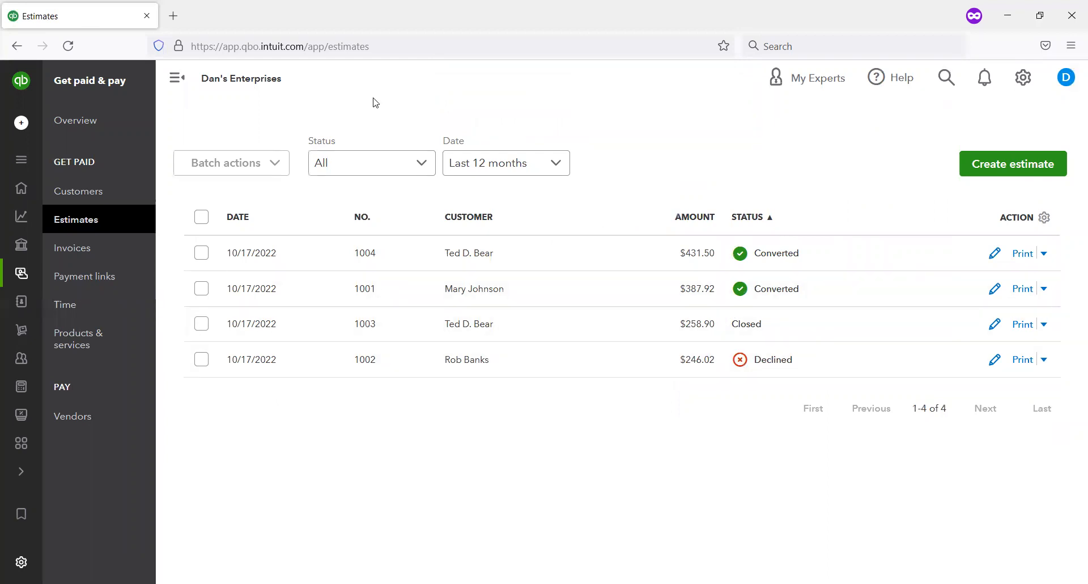
Step: Clear the customer list filter and start receiving a payment from the customer of estimate 1004
drag(733, 231, 841, 278)
click(94, 192)
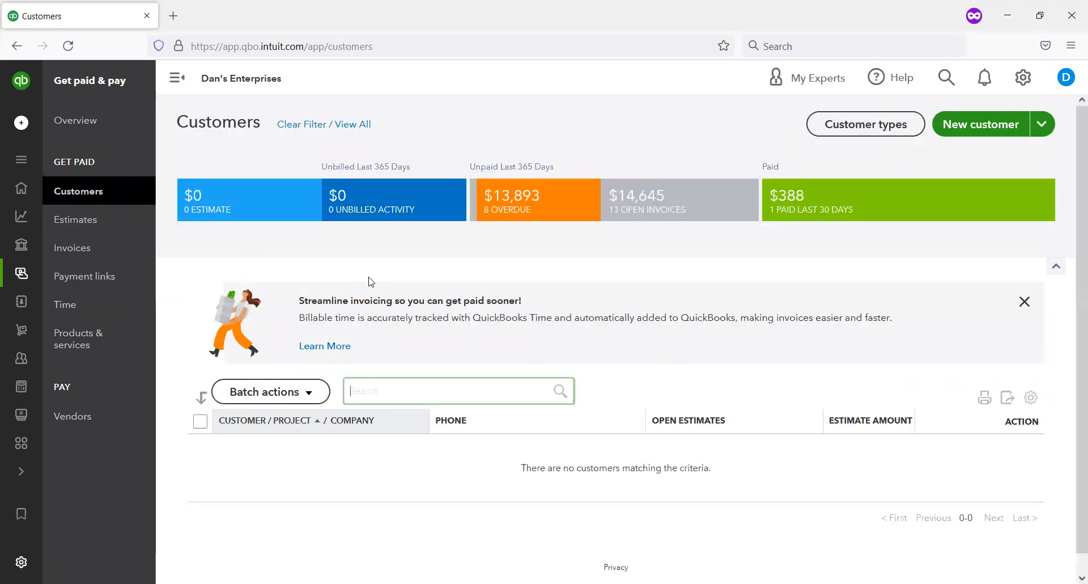
click(356, 126)
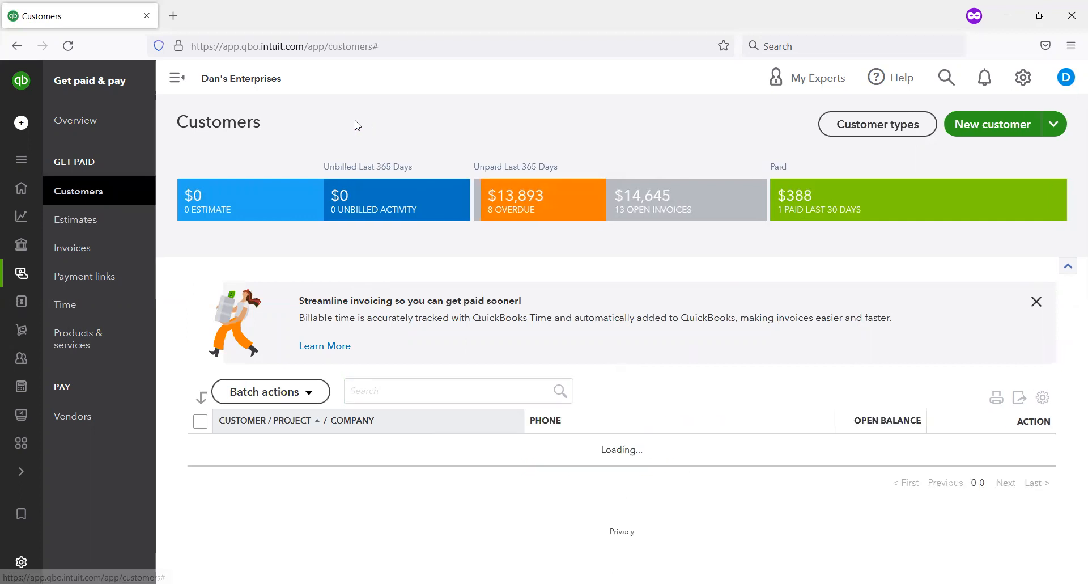
scroll(487, 380, down, 2)
scroll(512, 383, down, 3)
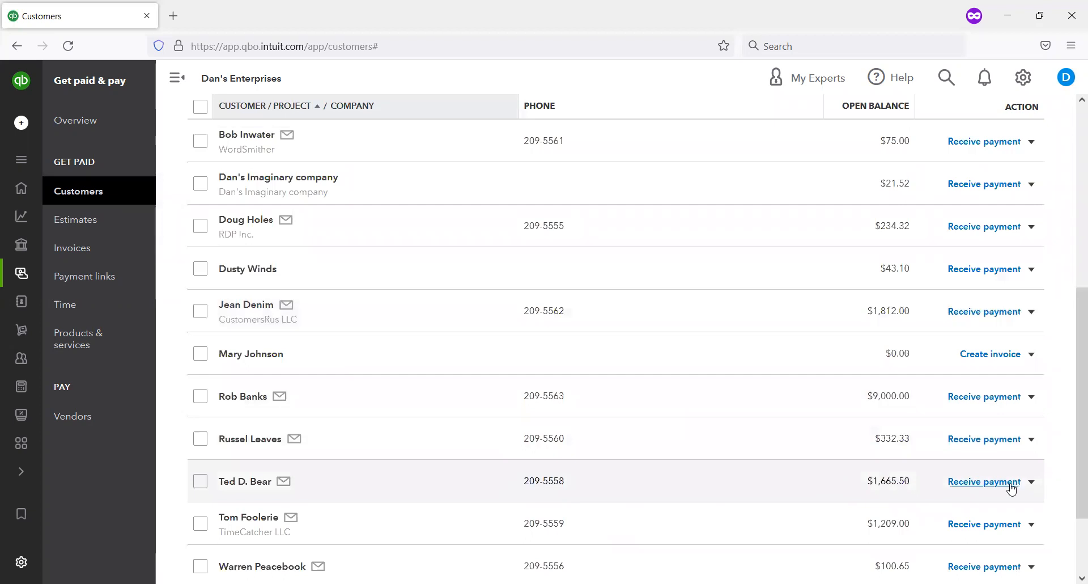
click(1006, 481)
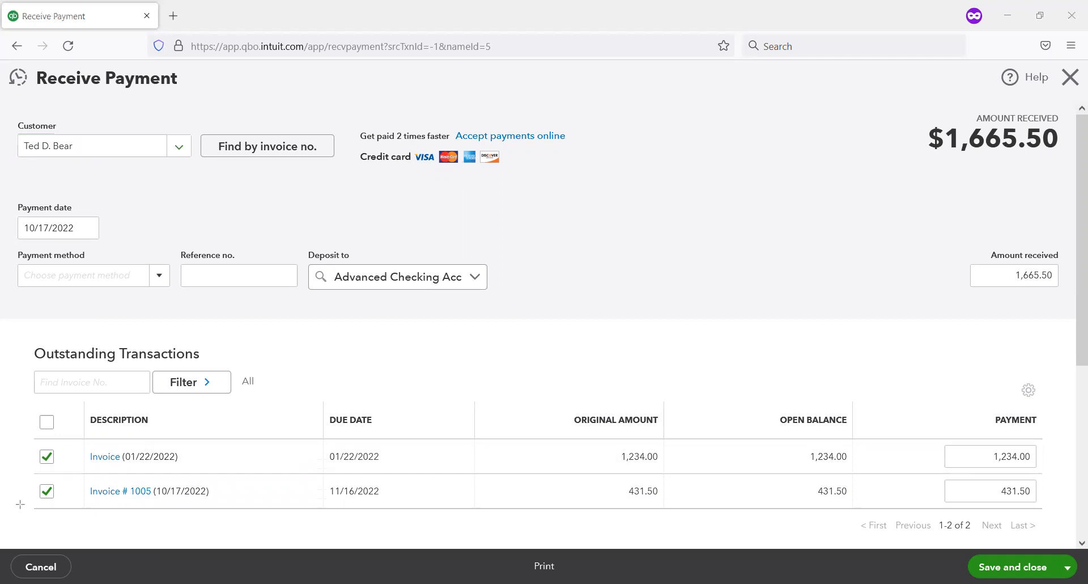
Step: Exclude the invoice dated 01/22/2022 from the payment, keeping only Invoice # 1005 selected
mouse_move(28, 432)
mouse_down()
mouse_move(36, 463)
mouse_move(80, 512)
mouse_up()
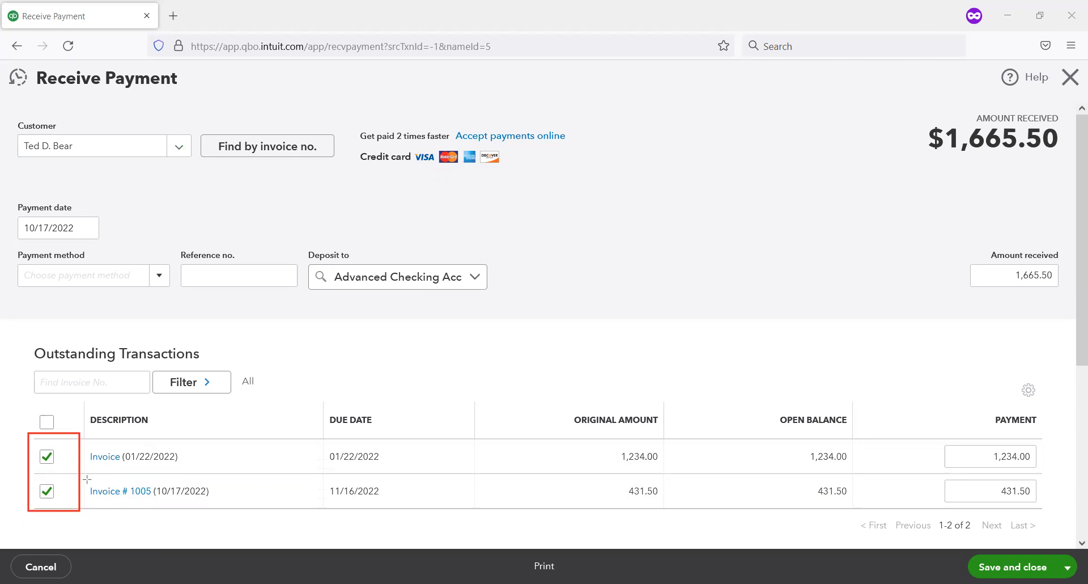
drag(153, 486, 226, 511)
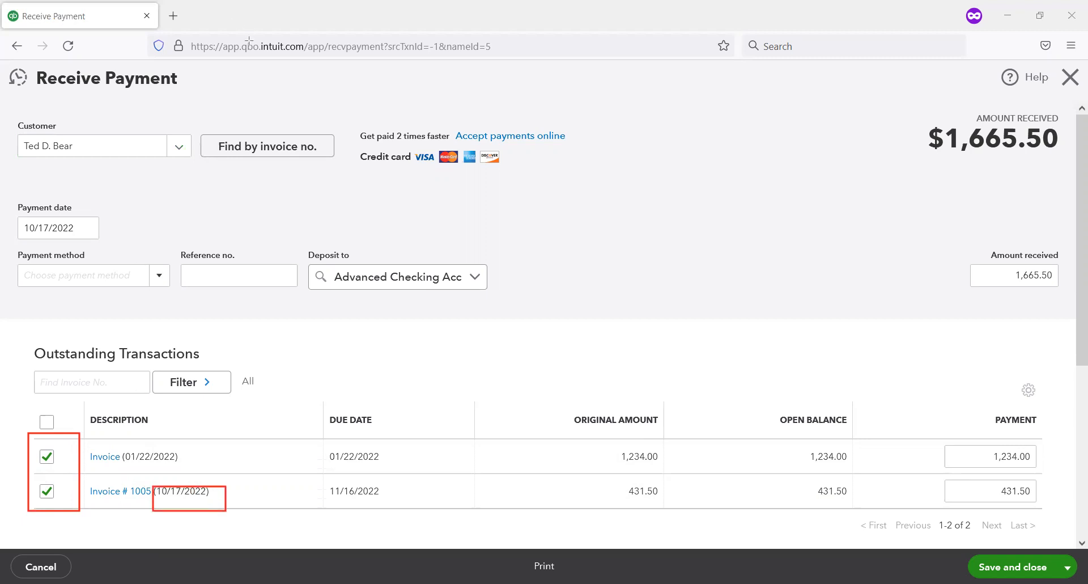
click(46, 457)
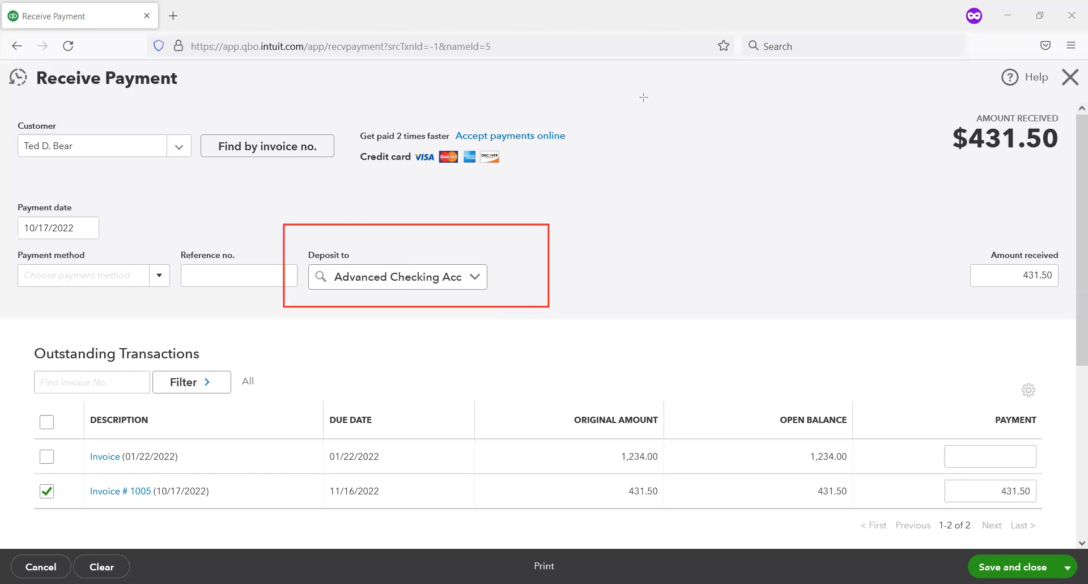
Step: Set the payment method to Check with reference number 2088, and save and close the payment
click(162, 279)
click(49, 348)
click(208, 274)
text(26653)
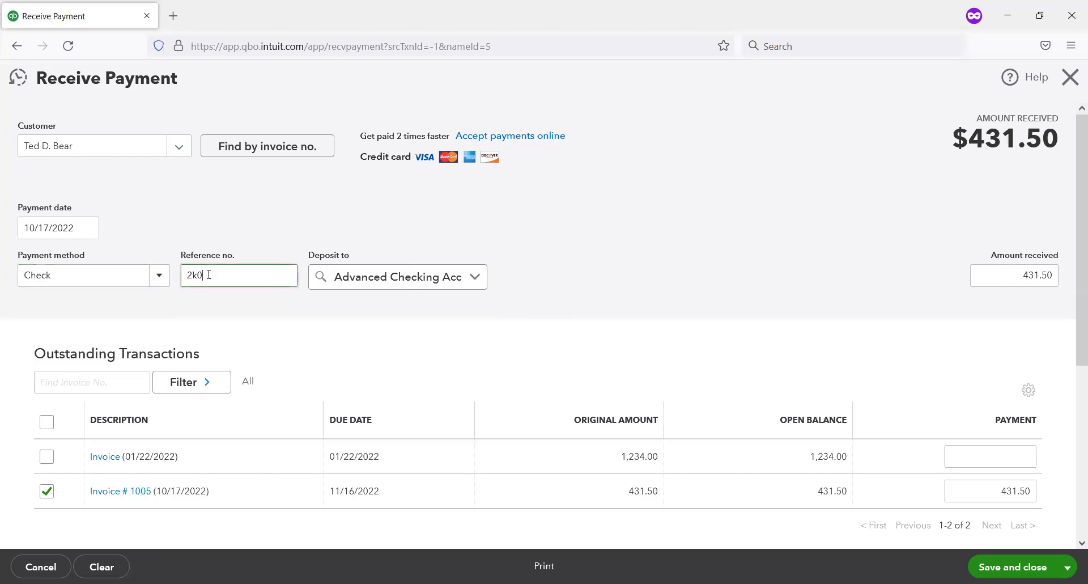
key(BackSpace)
key(BackSpace)
key(BackSpace)
key(BackSpace)
text(088)
click(1012, 567)
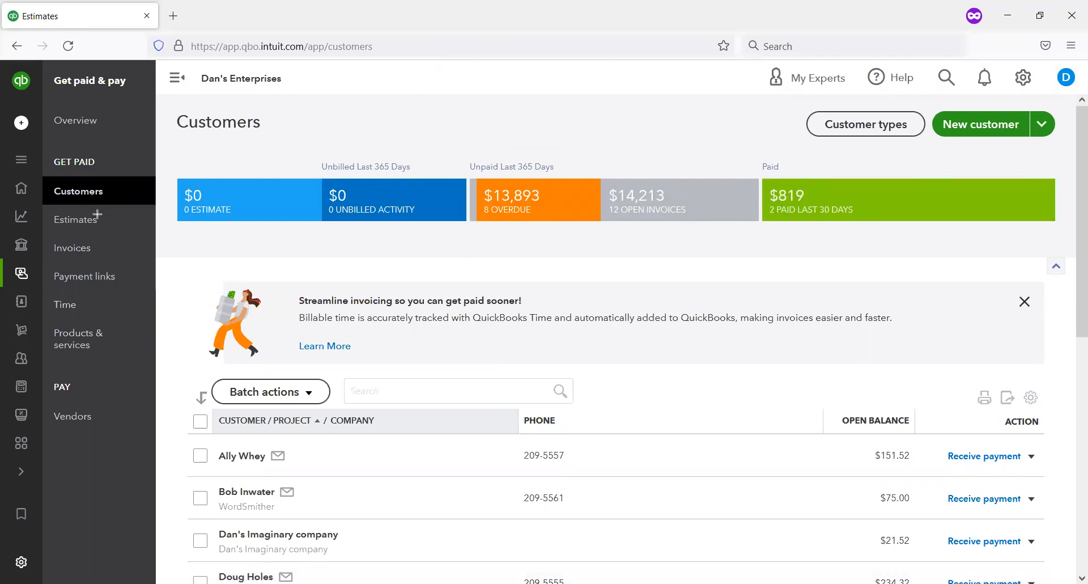
Step: Open the Advanced Checking Account register from the chart of accounts and check the deposit for the newly received payment
drag(170, 164, 344, 232)
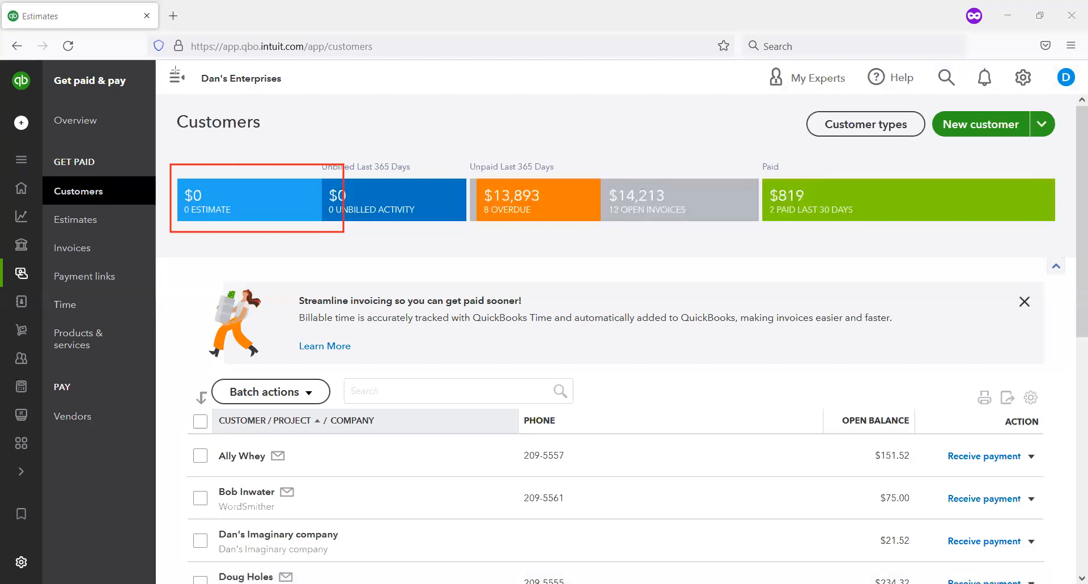
click(1025, 77)
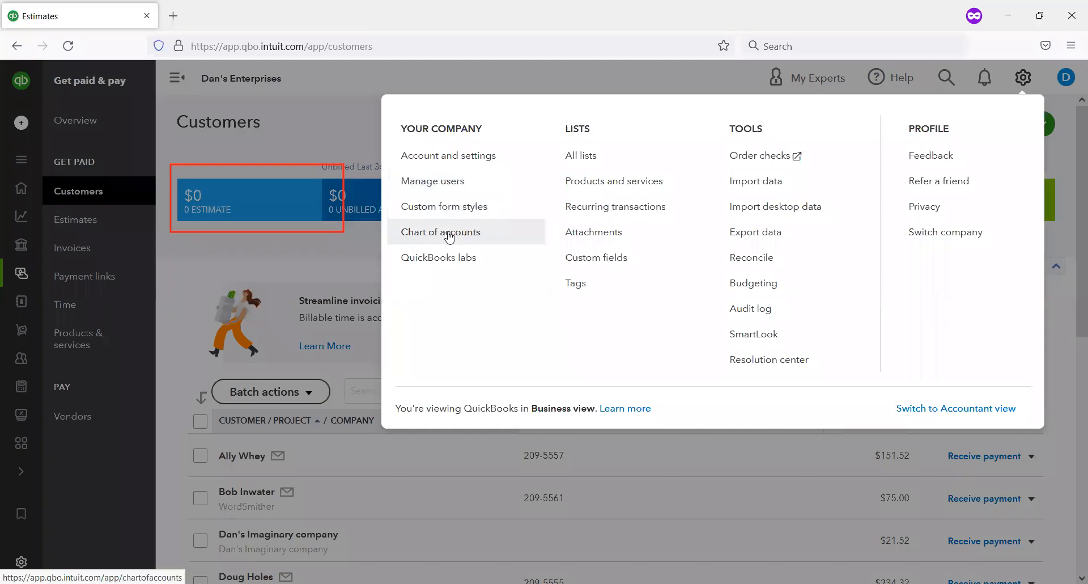
click(458, 230)
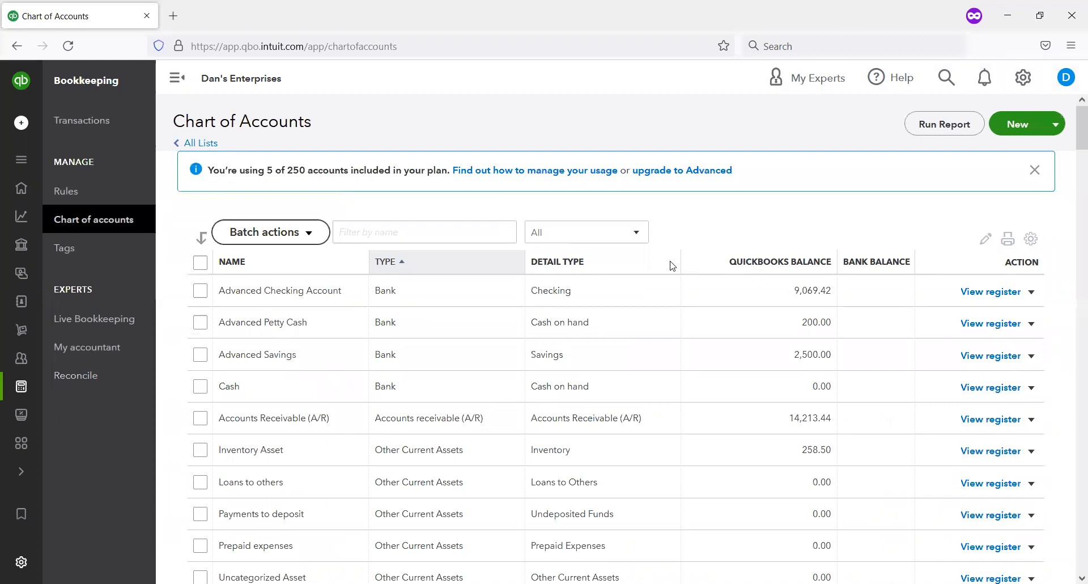
click(979, 303)
click(973, 292)
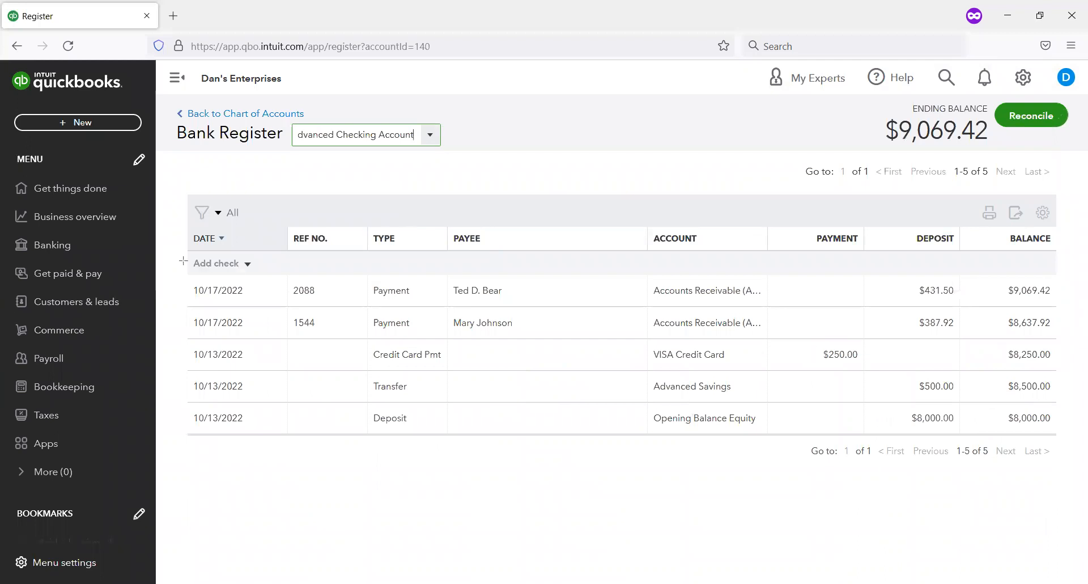
mouse_move(194, 276)
mouse_down()
mouse_move(558, 325)
mouse_move(873, 315)
mouse_move(1080, 358)
mouse_move(1073, 315)
mouse_up()
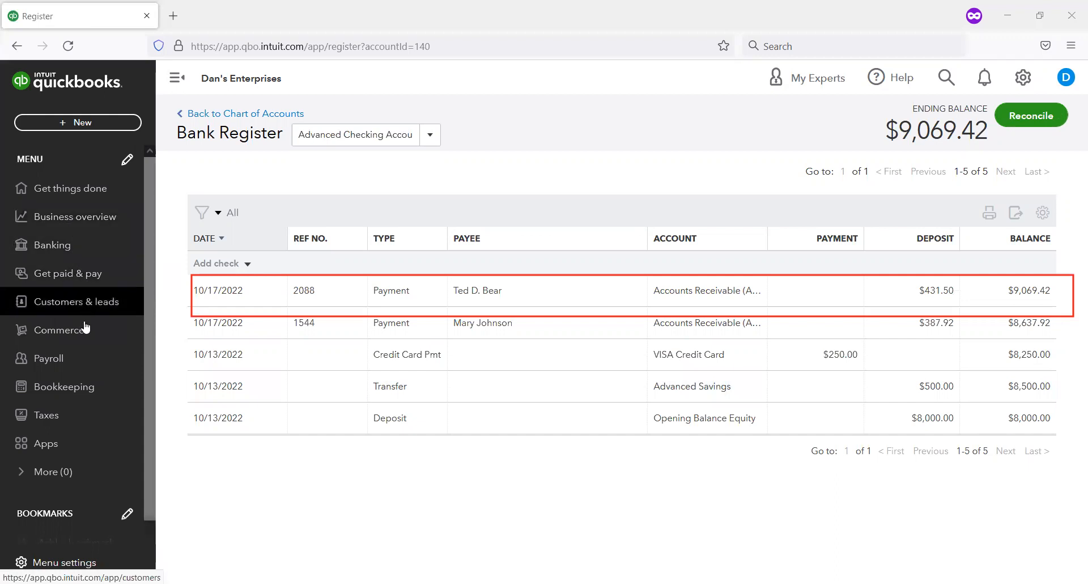
Step: Return to the customer overview and open the estimates list to review the status of each estimate
click(104, 294)
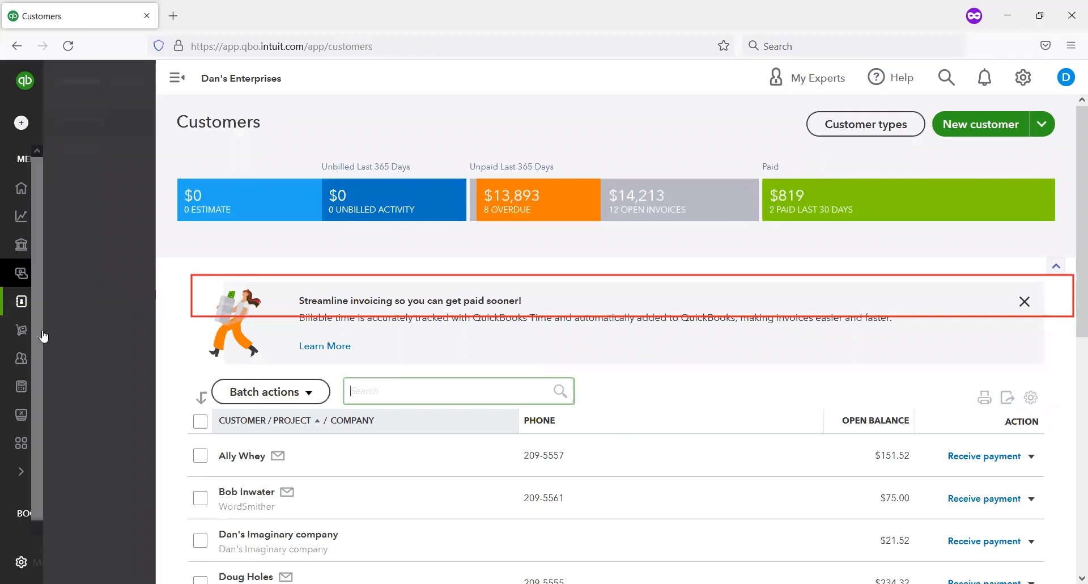
mouse_move(60, 309)
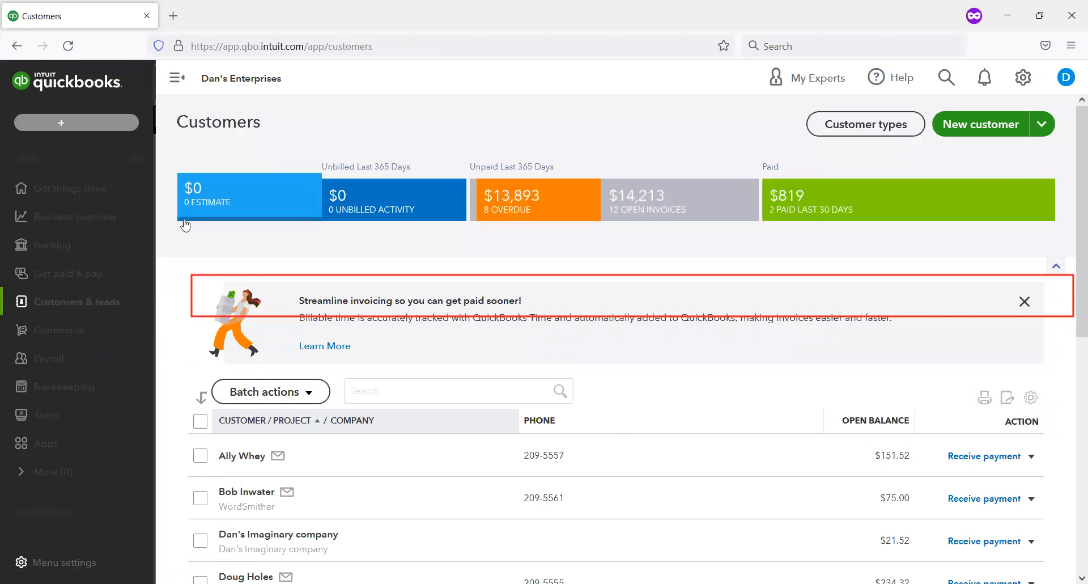
click(94, 219)
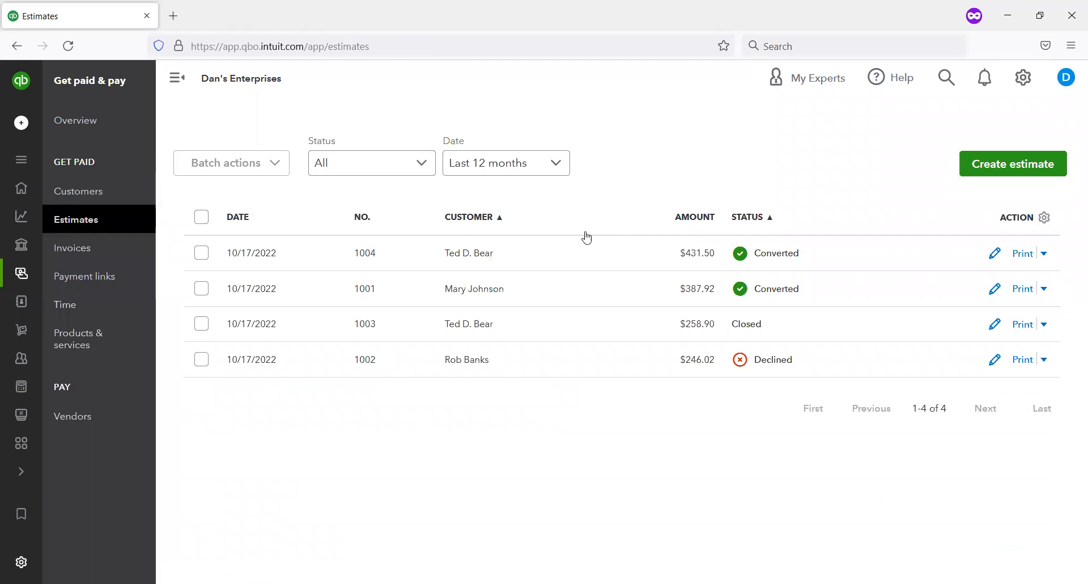
Step: Open estimate 1004 and follow its linked invoice to check the invoice's payment status, payment made and linked estimate
click(997, 260)
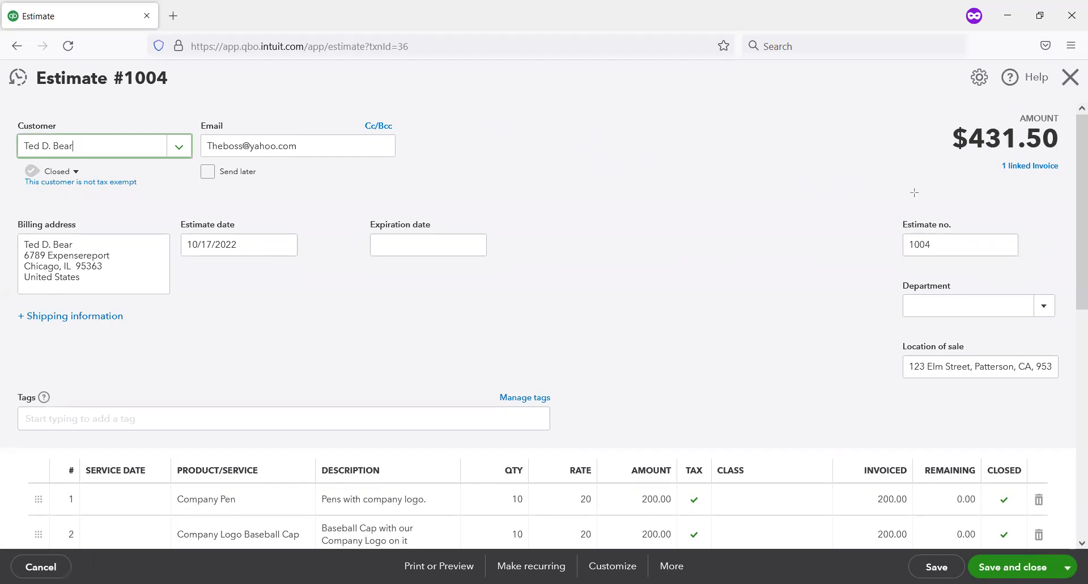
drag(990, 150, 1075, 189)
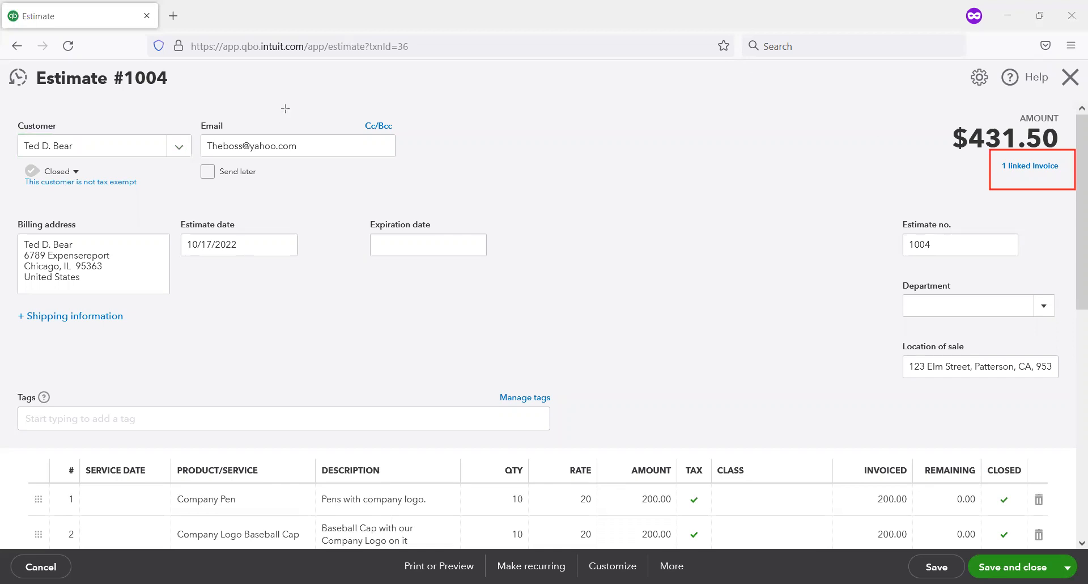
click(1033, 168)
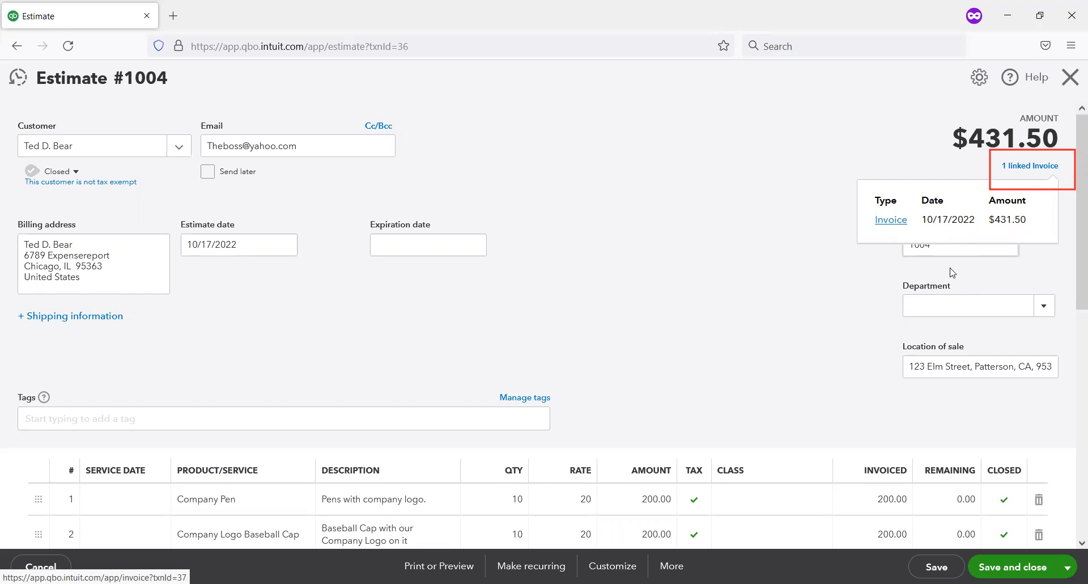
click(892, 221)
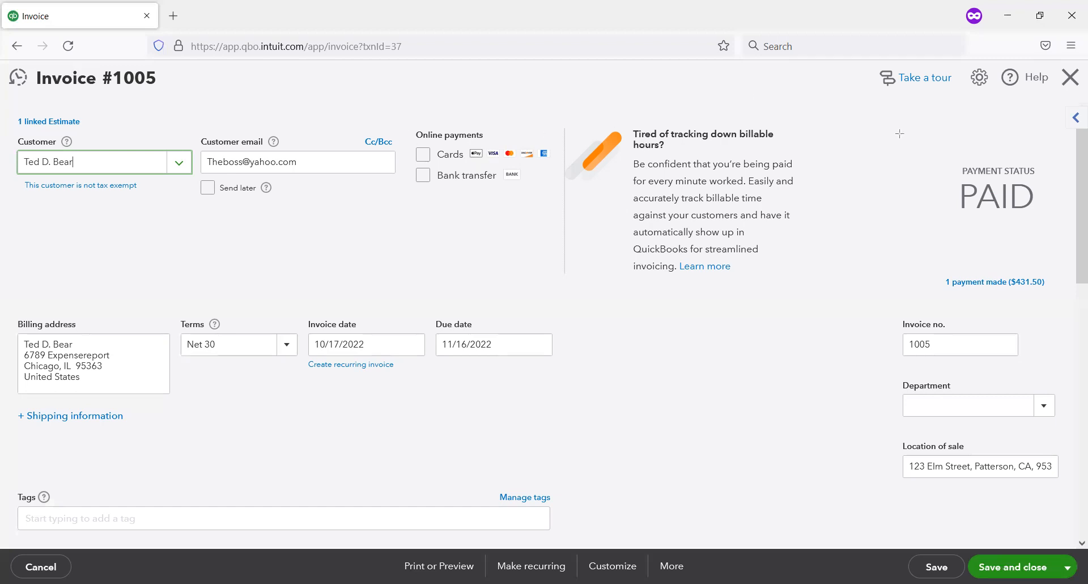
drag(927, 134, 1065, 229)
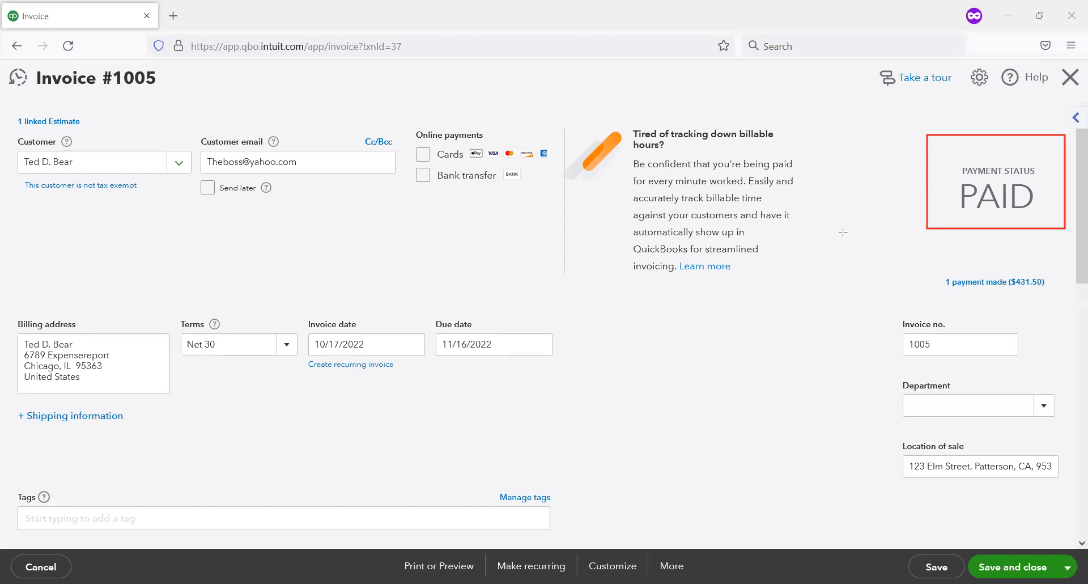
drag(938, 269, 1063, 311)
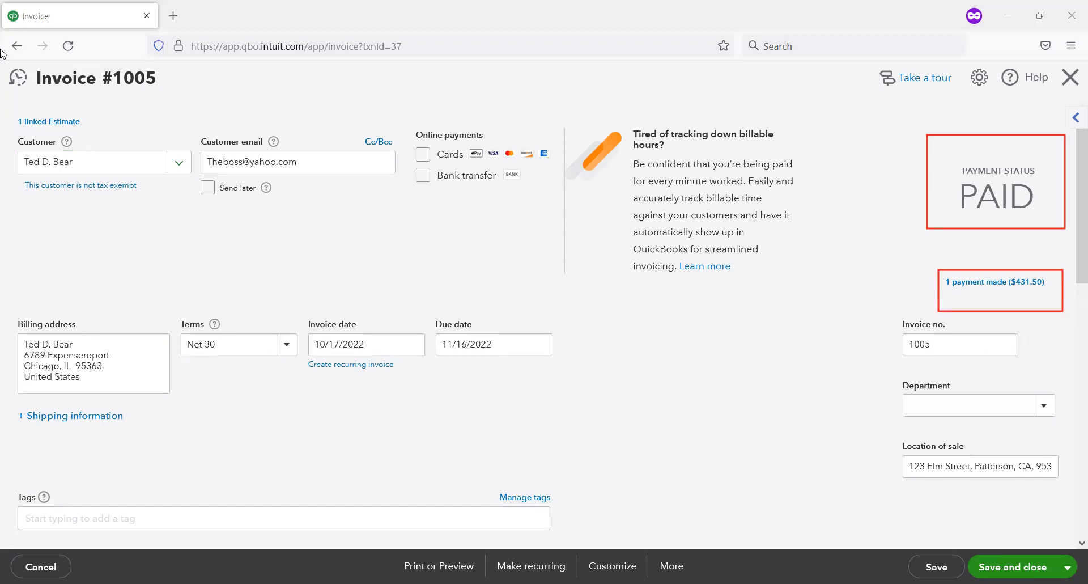
drag(107, 131, 1, 104)
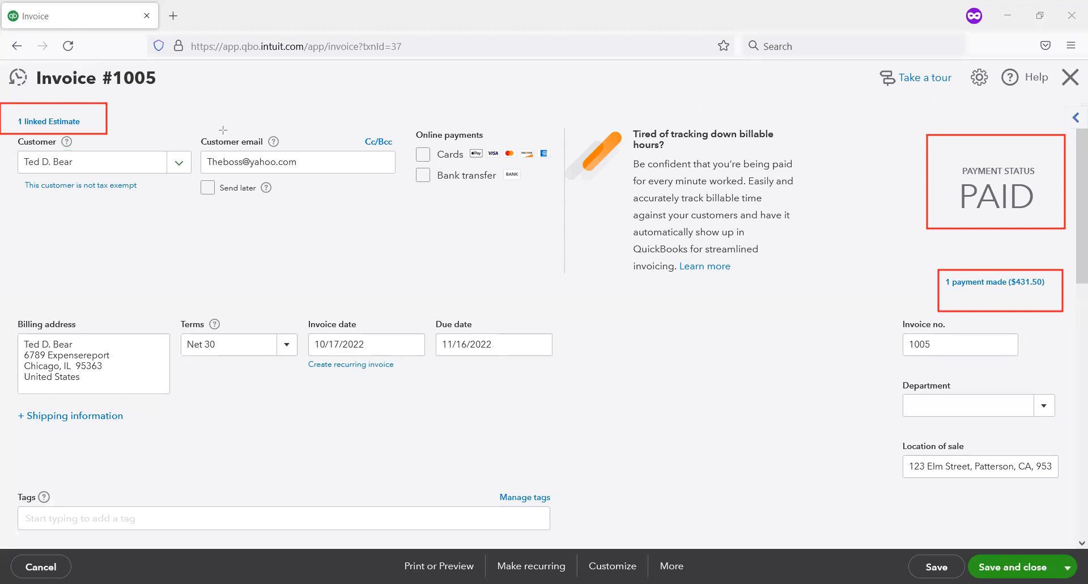
Step: Go from the invoice back to its linked estimate, review the line items, message and totals, and close the estimate
click(55, 127)
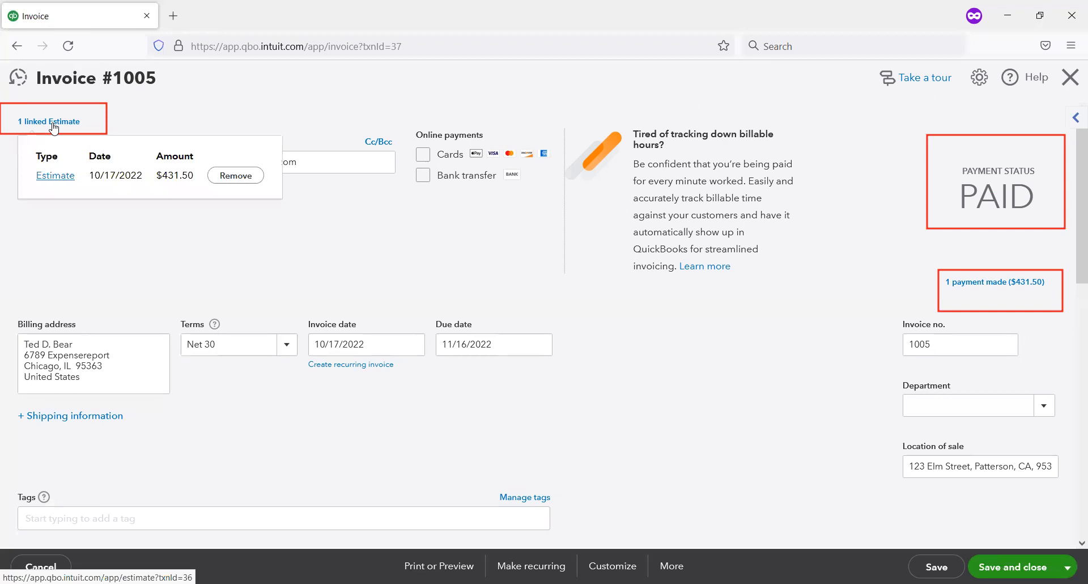
click(64, 173)
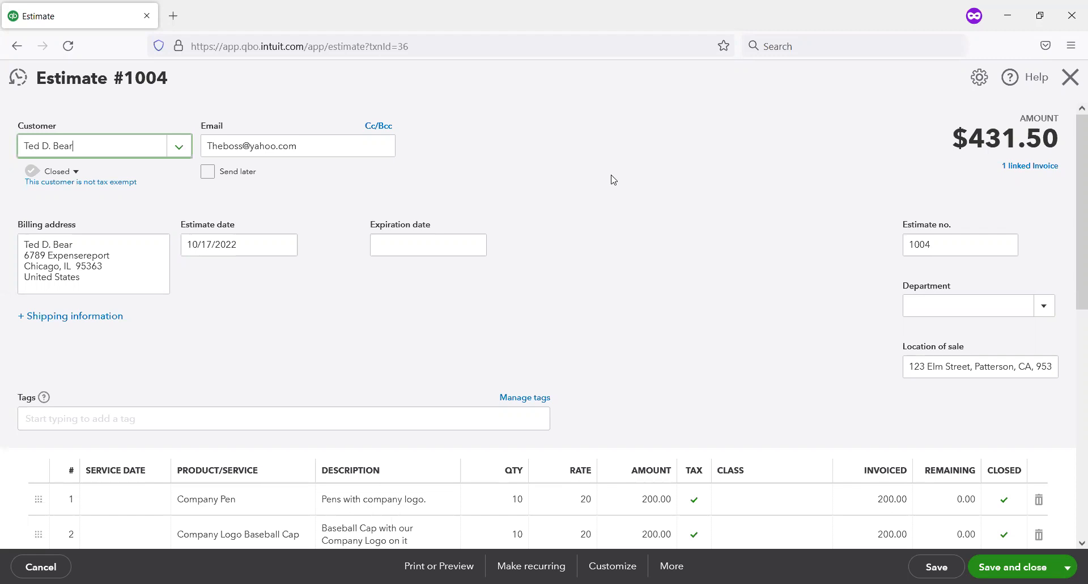
scroll(593, 192, down, 4)
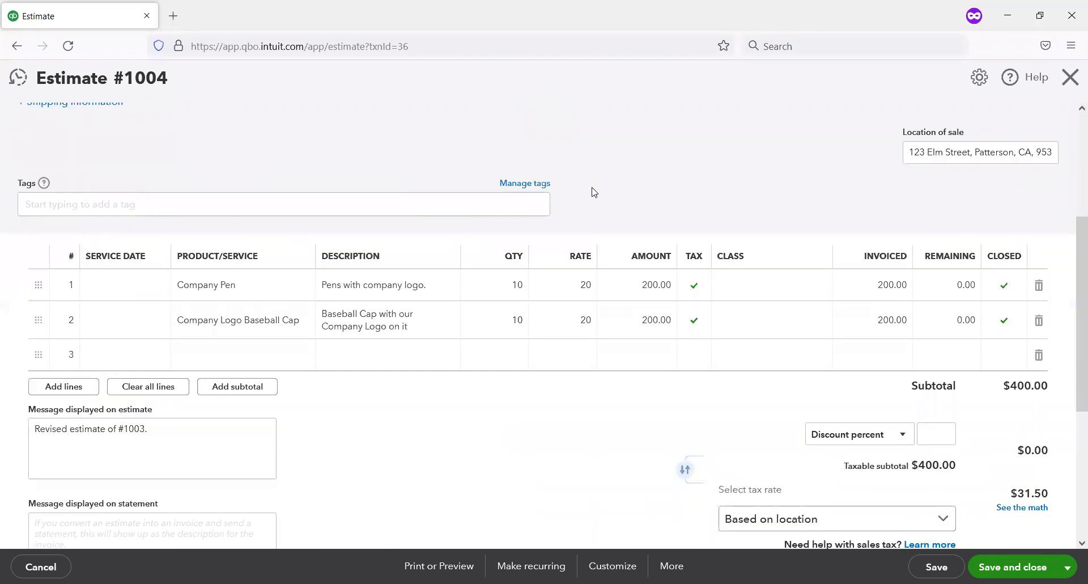
scroll(592, 192, down, 5)
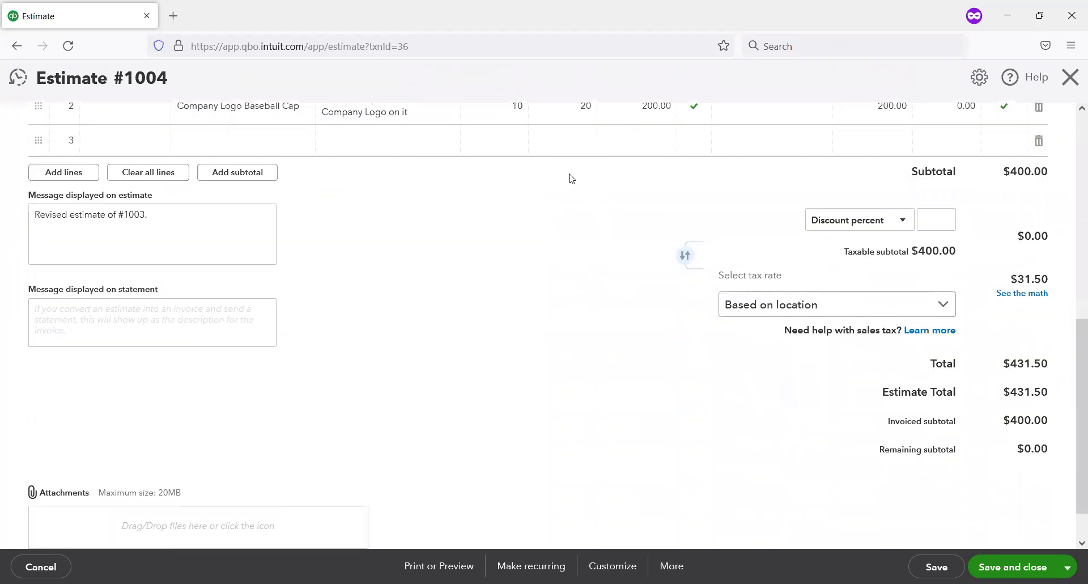
scroll(569, 179, up, 10)
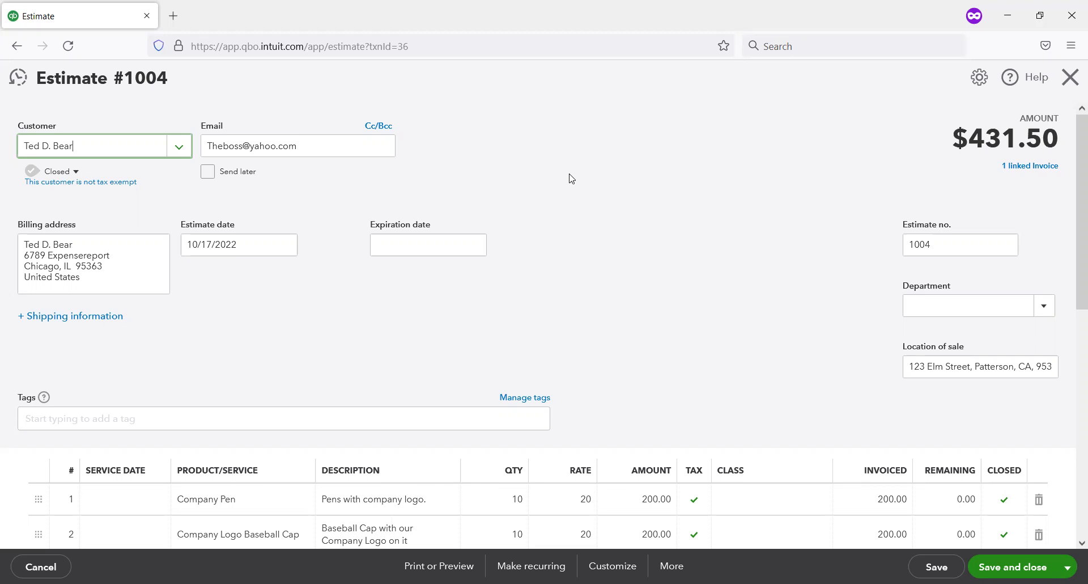
click(1069, 84)
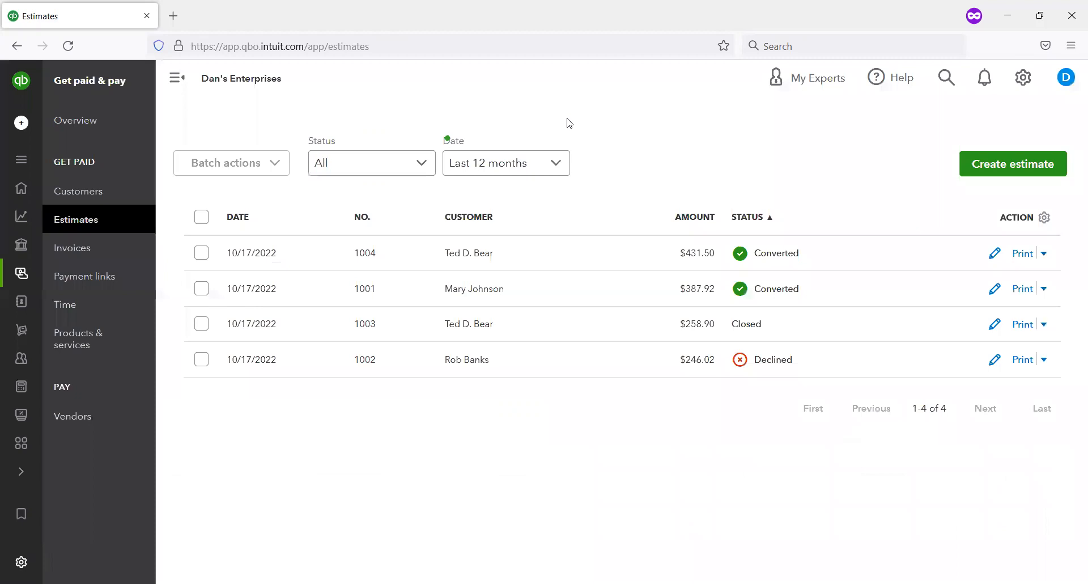